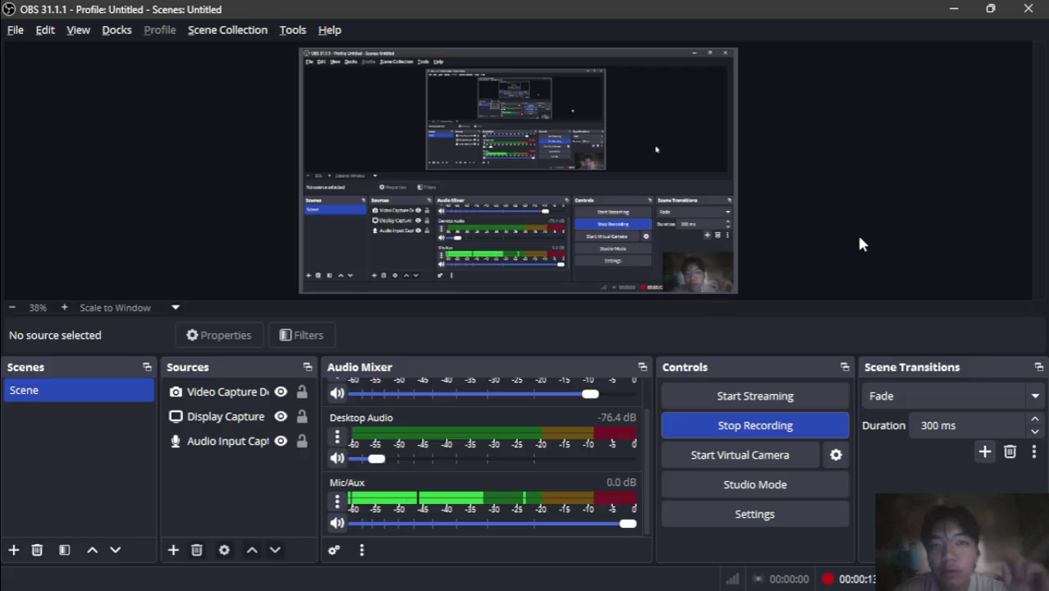
- Check the NetAcad lab page in Chrome, then bring the Packet Tracer activity 3.4.6 forward
{"action": "mouse_move", "coordinate": [624, 577]}
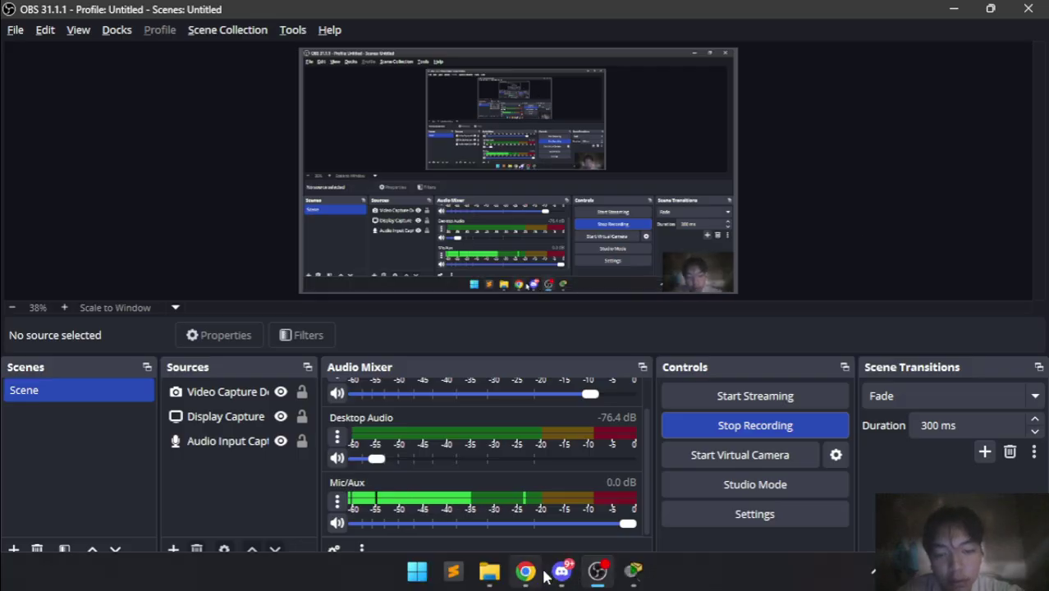
{"action": "left_click", "coordinate": [537, 572]}
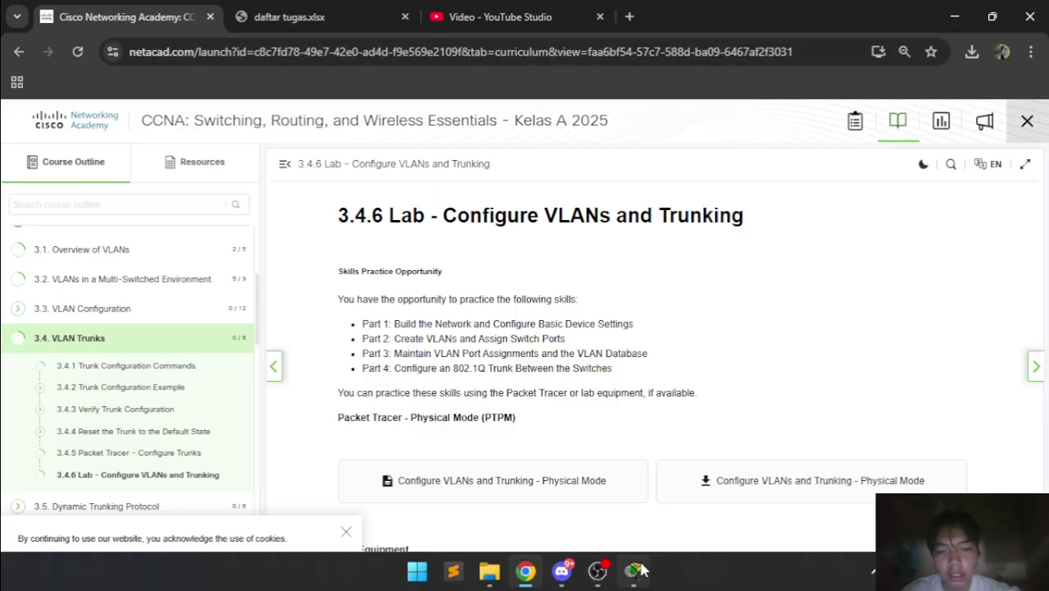
{"action": "left_click", "coordinate": [642, 569]}
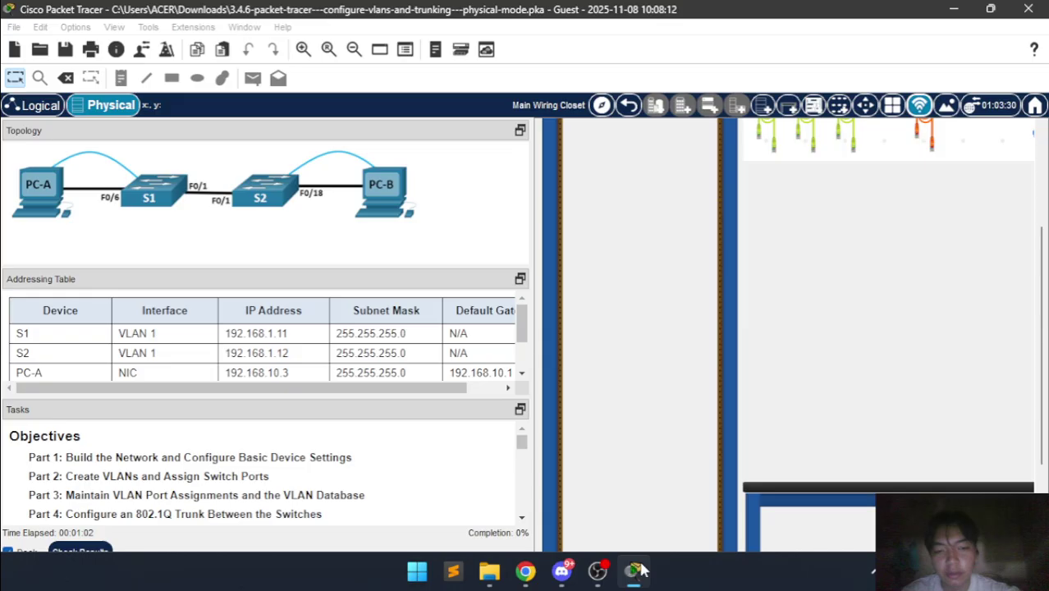
- Change the user profile name from Guest to the student's full name
{"action": "left_click", "coordinate": [145, 50]}
{"action": "key", "text": "ctrl+a"}
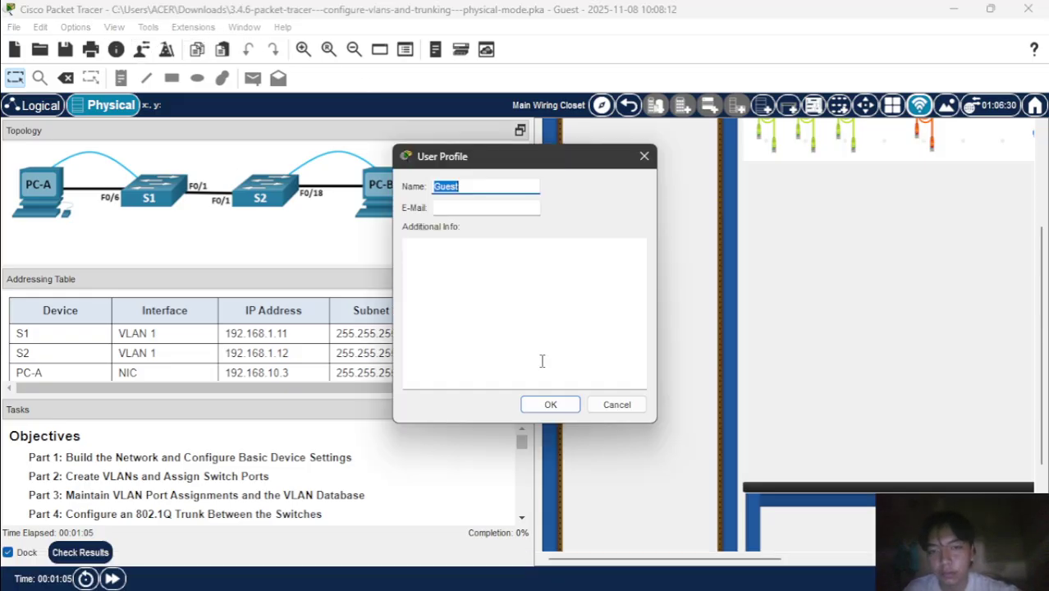
{"action": "key", "text": "BackSpace"}
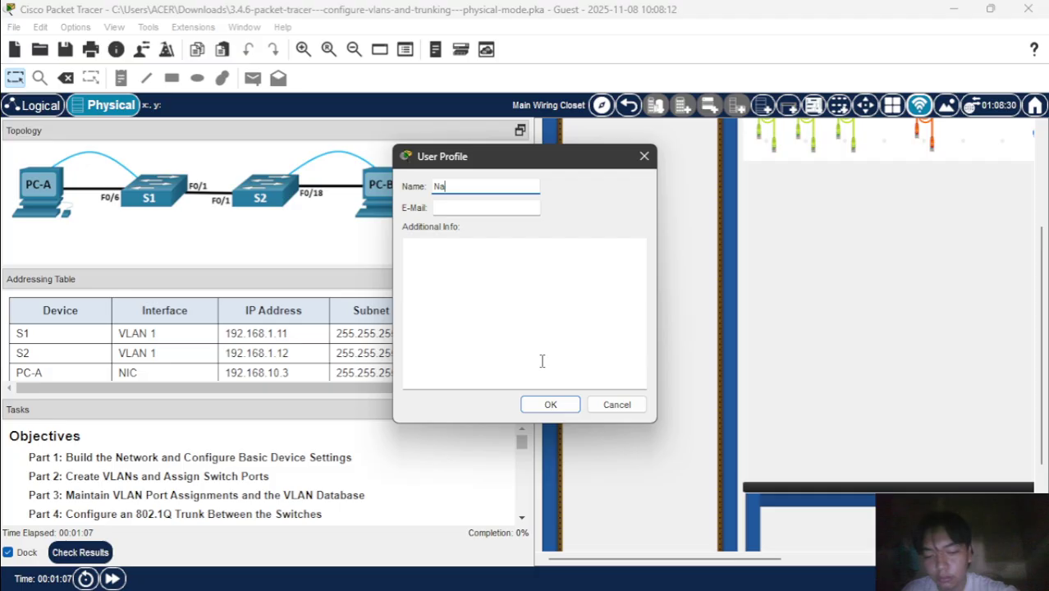
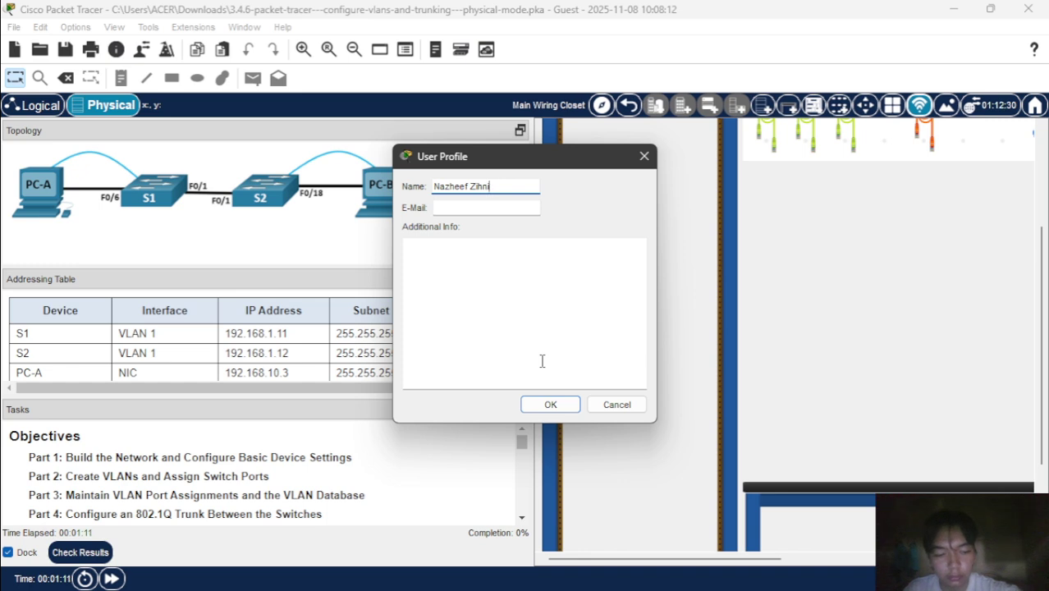
{"action": "key", "text": "Return"}
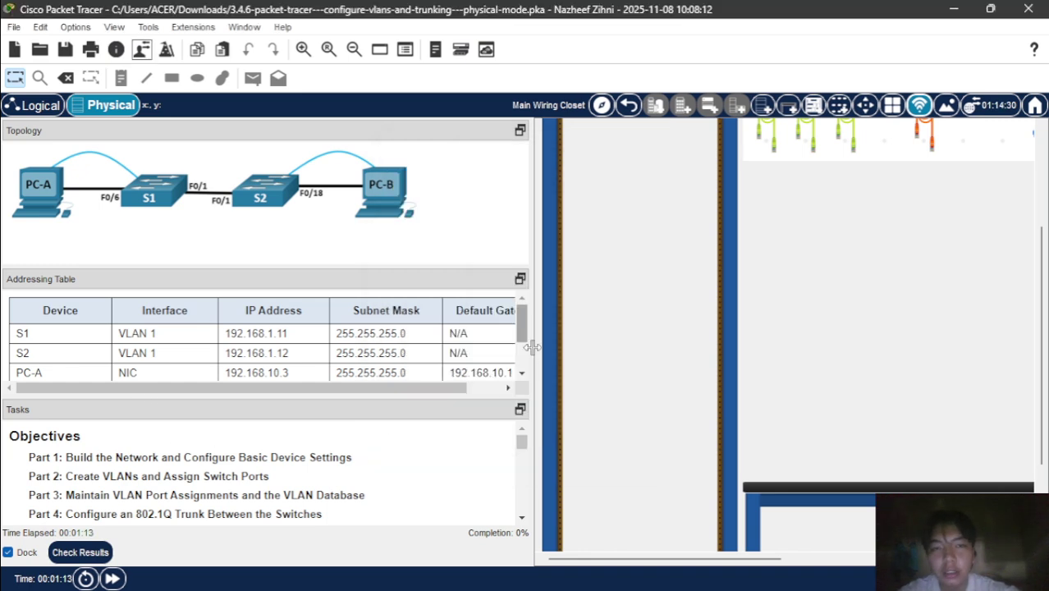
{"action": "scroll", "coordinate": [613, 373], "scroll_direction": "up", "scroll_amount": 3}
{"action": "scroll", "coordinate": [612, 370], "scroll_direction": "right", "scroll_amount": 10}
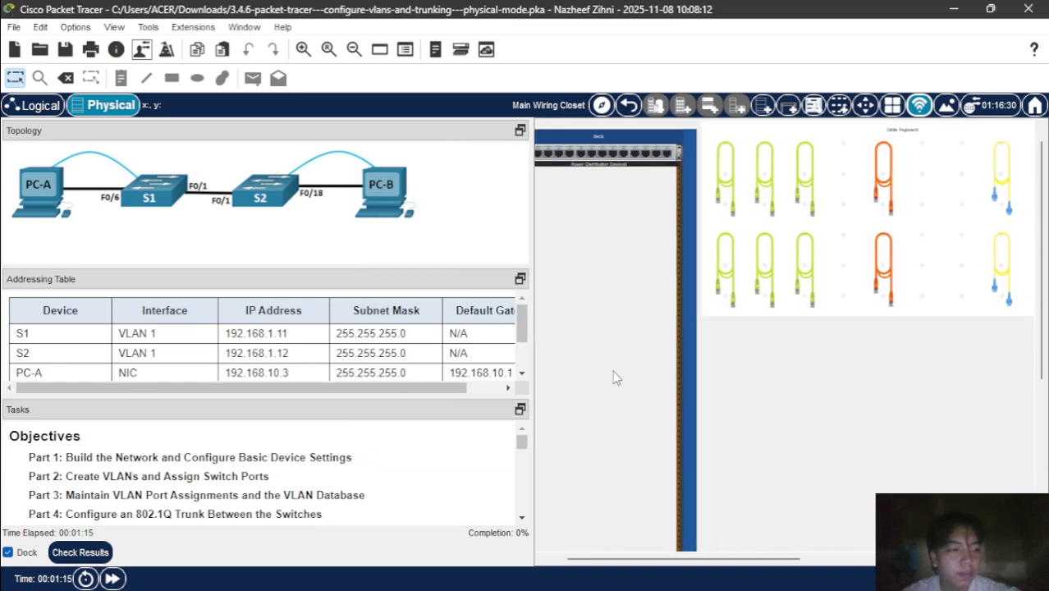
{"action": "scroll", "coordinate": [613, 371], "scroll_direction": "down", "scroll_amount": 1}
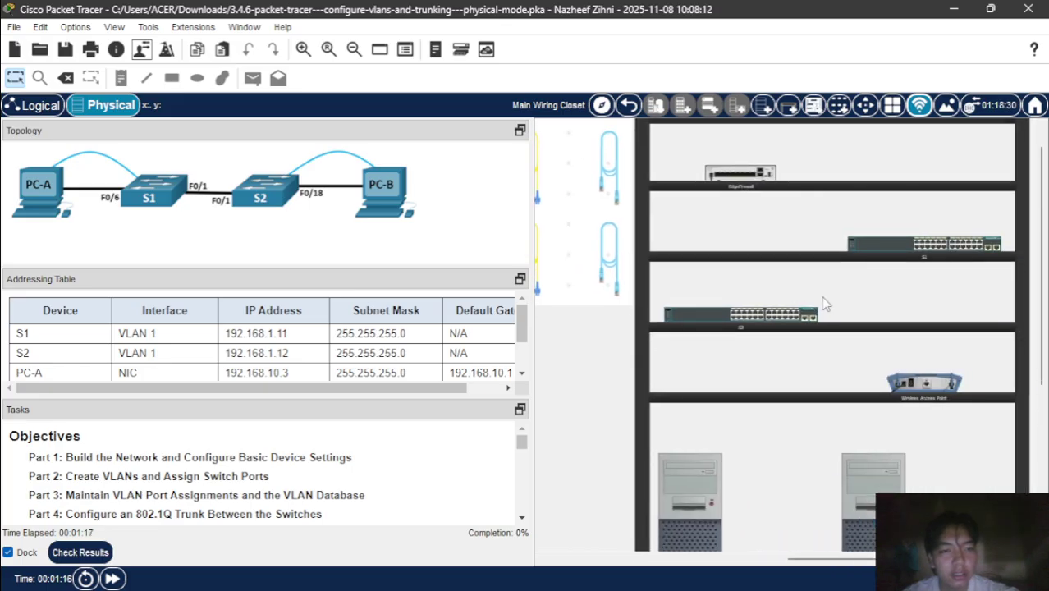
{"action": "scroll", "coordinate": [756, 310], "scroll_direction": "left", "scroll_amount": 10}
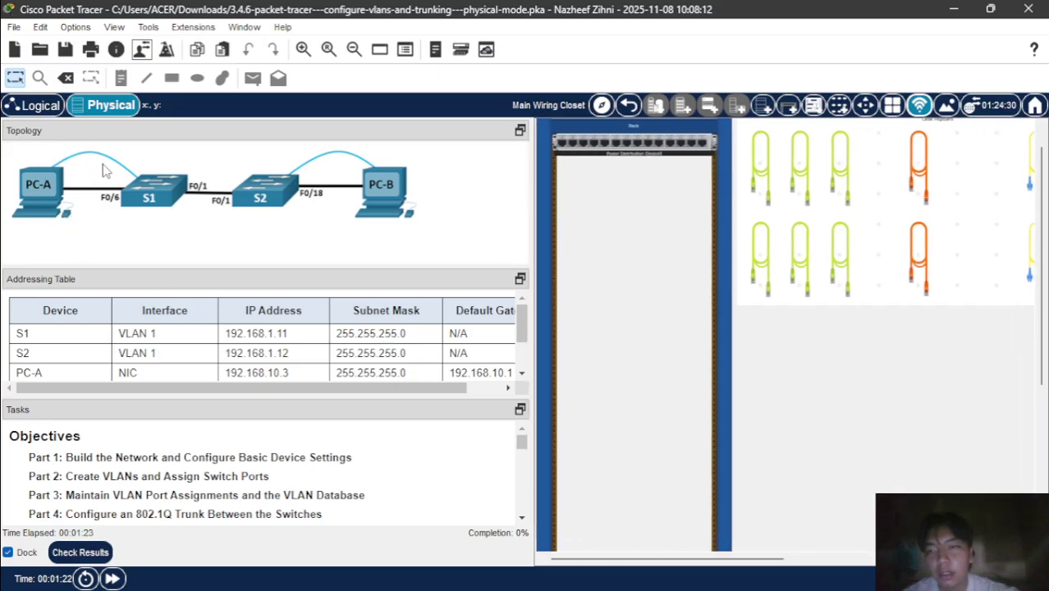
{"action": "scroll", "coordinate": [697, 321], "scroll_direction": "right", "scroll_amount": 5}
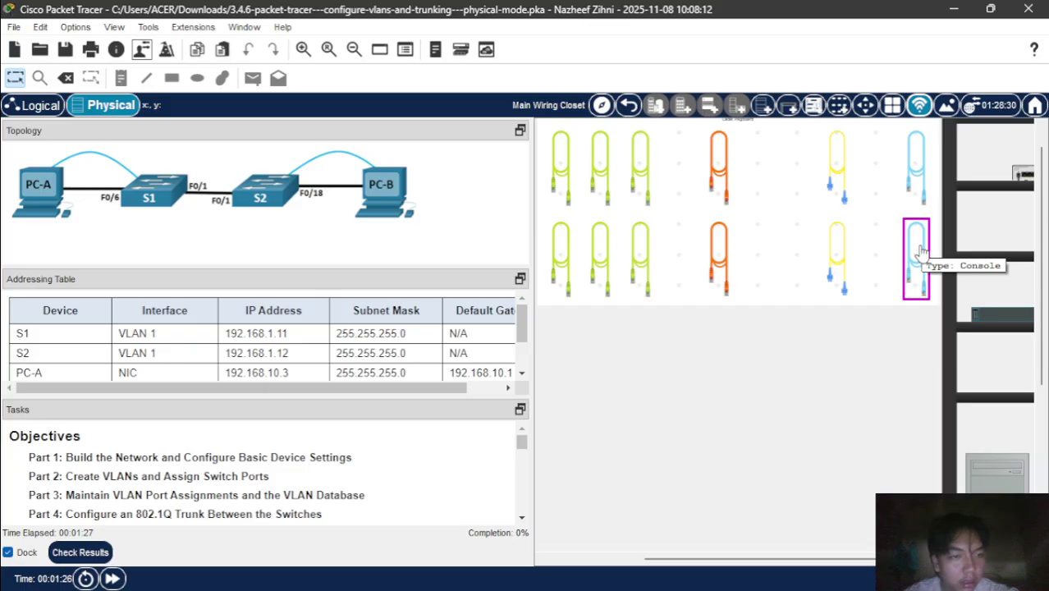
{"action": "scroll", "coordinate": [915, 258], "scroll_direction": "left", "scroll_amount": 5}
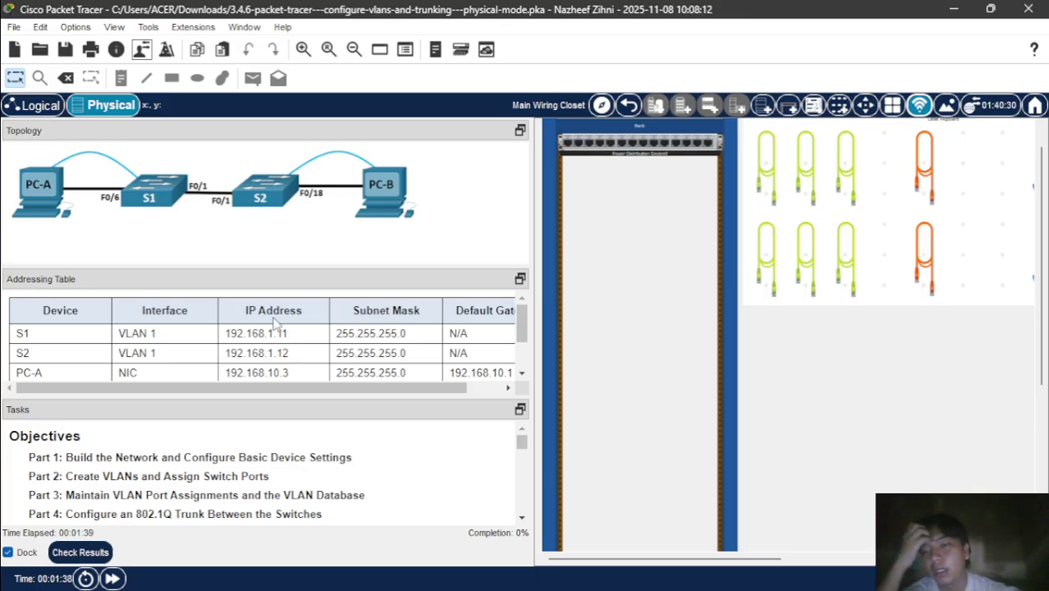
{"action": "scroll", "coordinate": [275, 329], "scroll_direction": "down", "scroll_amount": 2}
{"action": "scroll", "coordinate": [275, 329], "scroll_direction": "up", "scroll_amount": 2}
{"action": "scroll", "coordinate": [275, 324], "scroll_direction": "down", "scroll_amount": 1}
{"action": "scroll", "coordinate": [275, 325], "scroll_direction": "down", "scroll_amount": 2}
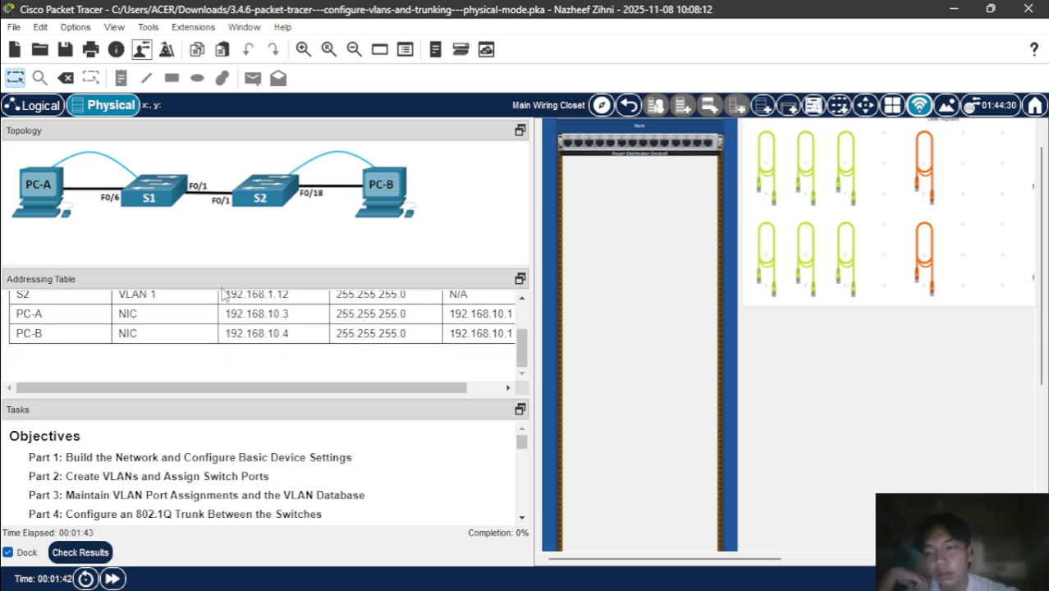
{"action": "scroll", "coordinate": [220, 463], "scroll_direction": "down", "scroll_amount": 2}
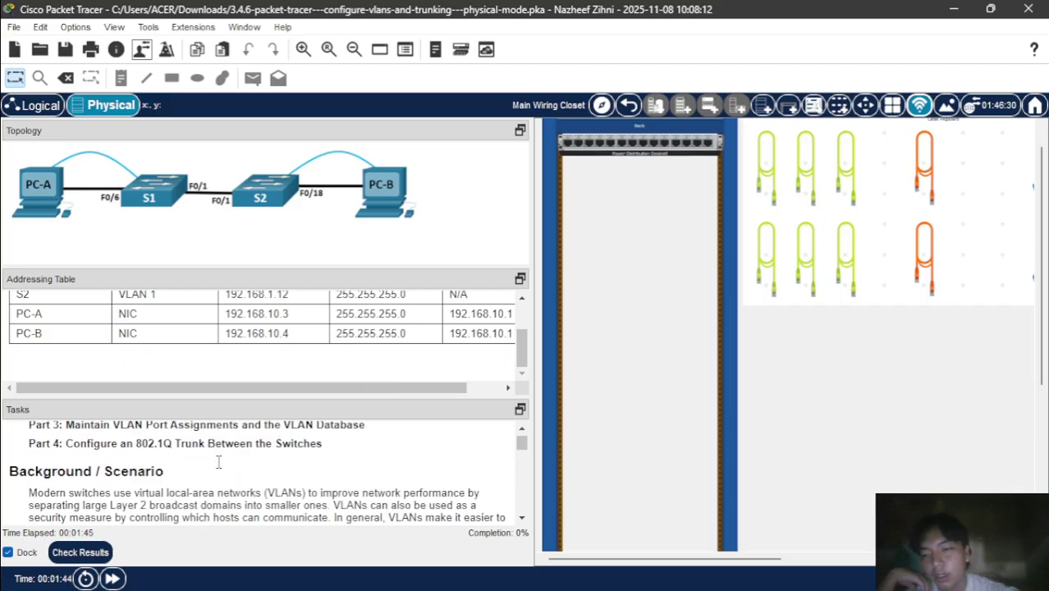
{"action": "scroll", "coordinate": [220, 461], "scroll_direction": "up", "scroll_amount": 2}
{"action": "scroll", "coordinate": [228, 447], "scroll_direction": "down", "scroll_amount": 1}
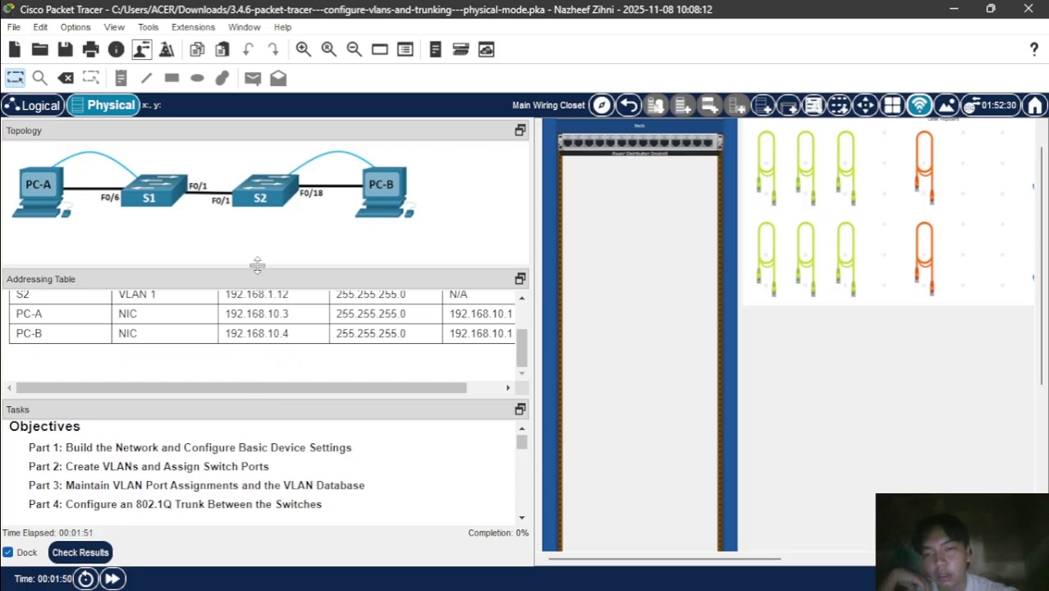
- Resize the panel splitters so the task instructions pane is larger
{"action": "left_click_drag", "start_coordinate": [257, 264], "coordinate": [275, 243]}
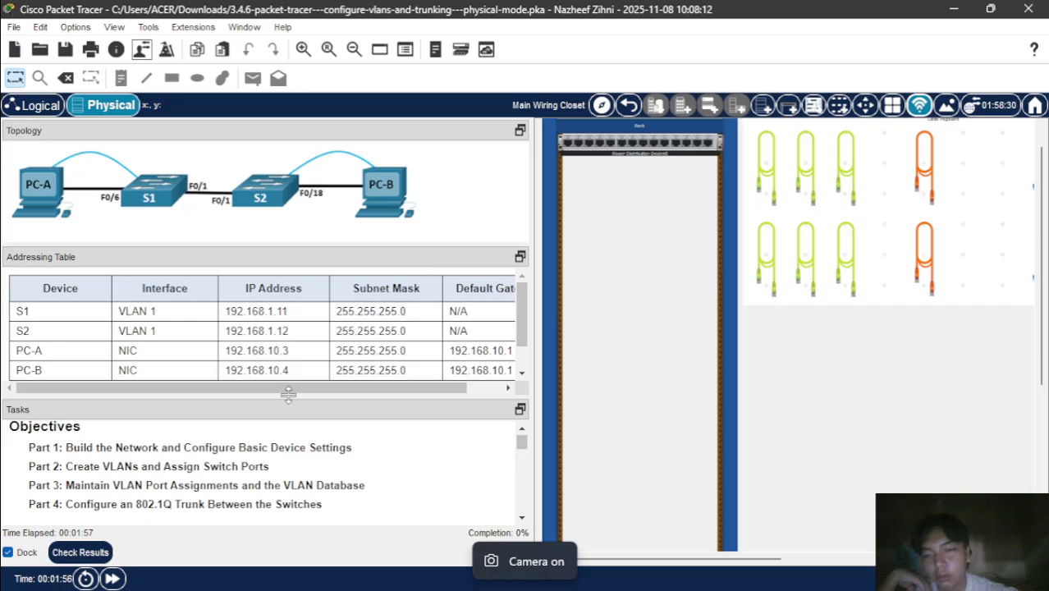
{"action": "left_click_drag", "start_coordinate": [288, 395], "coordinate": [283, 301]}
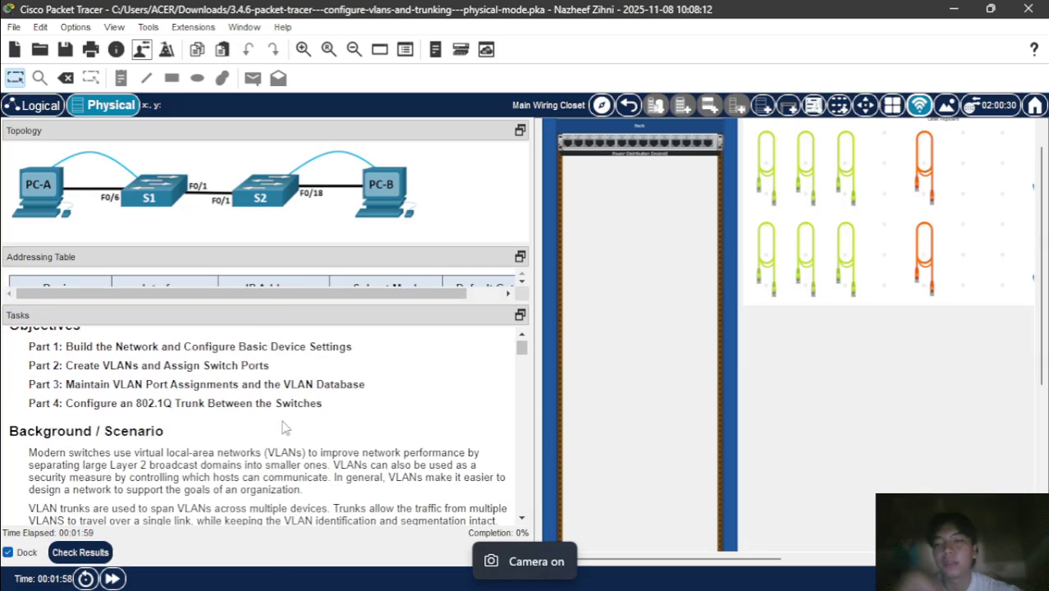
{"action": "scroll", "coordinate": [283, 427], "scroll_direction": "up", "scroll_amount": 1}
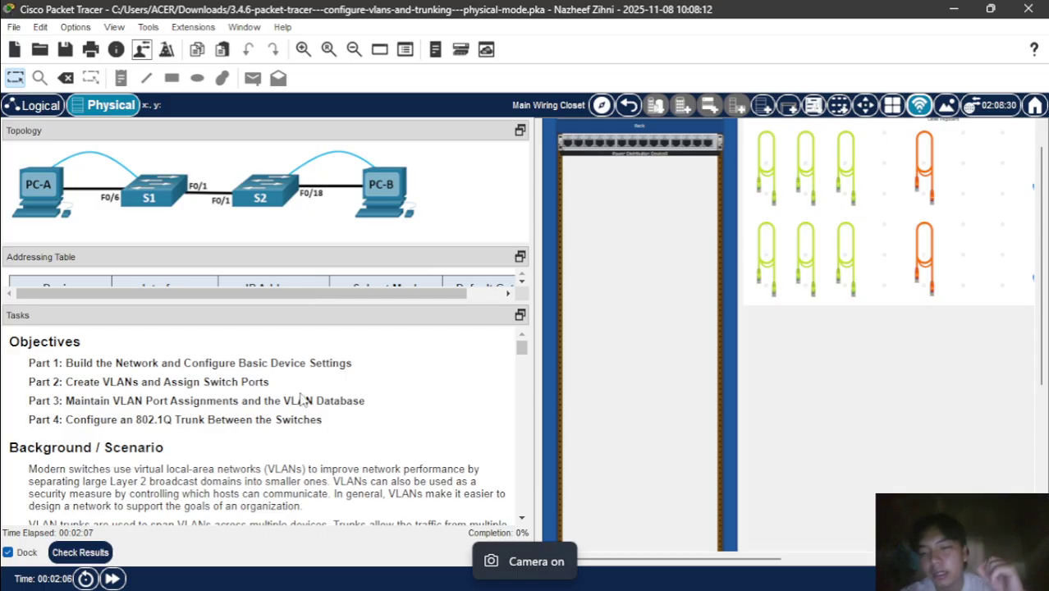
- Scroll the instructions to Part 1 Step 1 and zoom out the Physical view
{"action": "scroll", "coordinate": [303, 399], "scroll_direction": "down", "scroll_amount": 1}
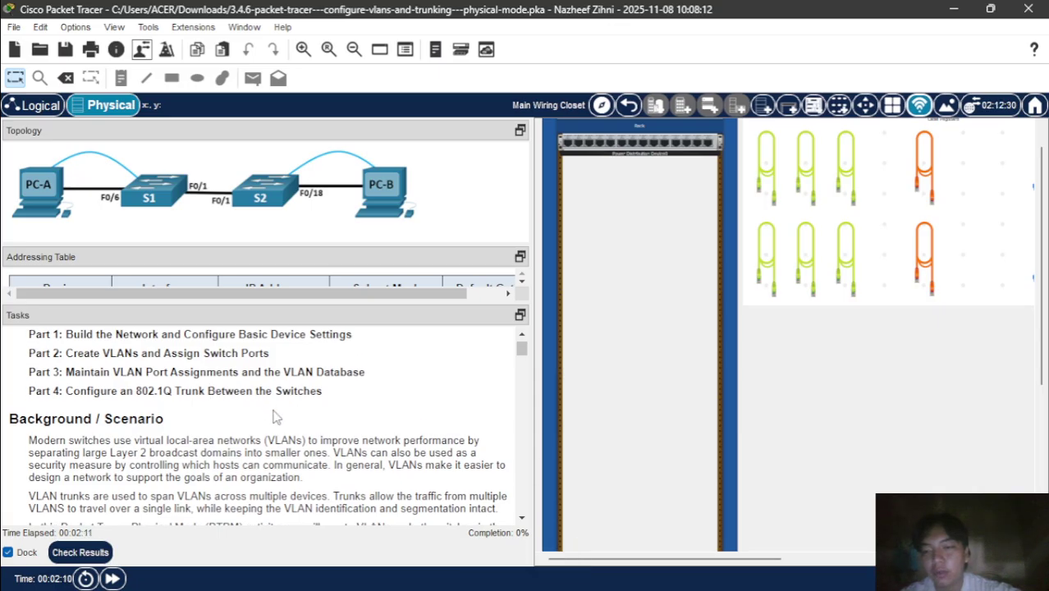
{"action": "scroll", "coordinate": [274, 417], "scroll_direction": "down", "scroll_amount": 1}
{"action": "scroll", "coordinate": [274, 416], "scroll_direction": "down", "scroll_amount": 1}
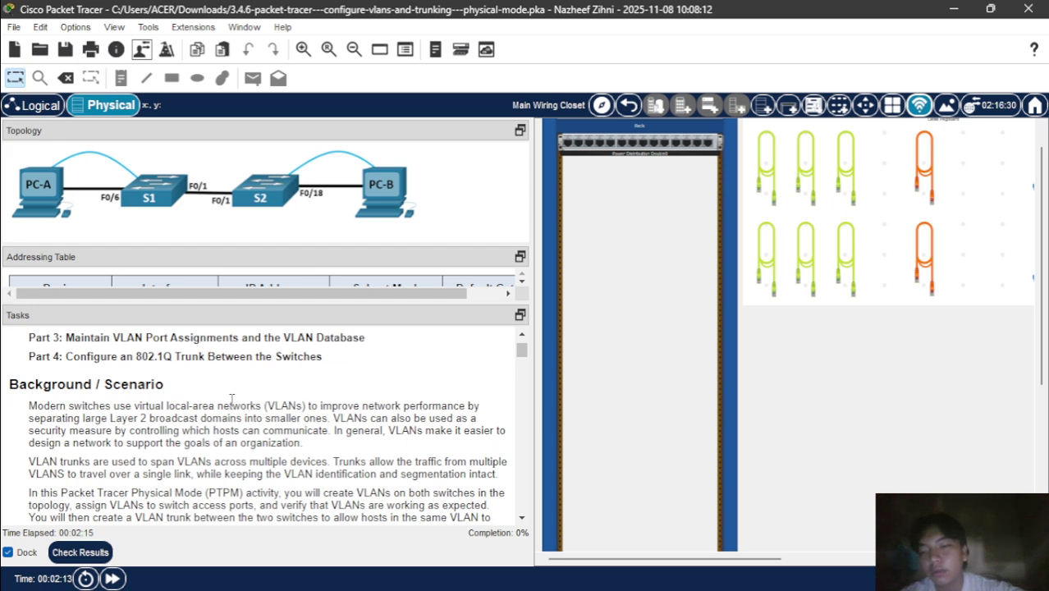
{"action": "scroll", "coordinate": [231, 400], "scroll_direction": "down", "scroll_amount": 10}
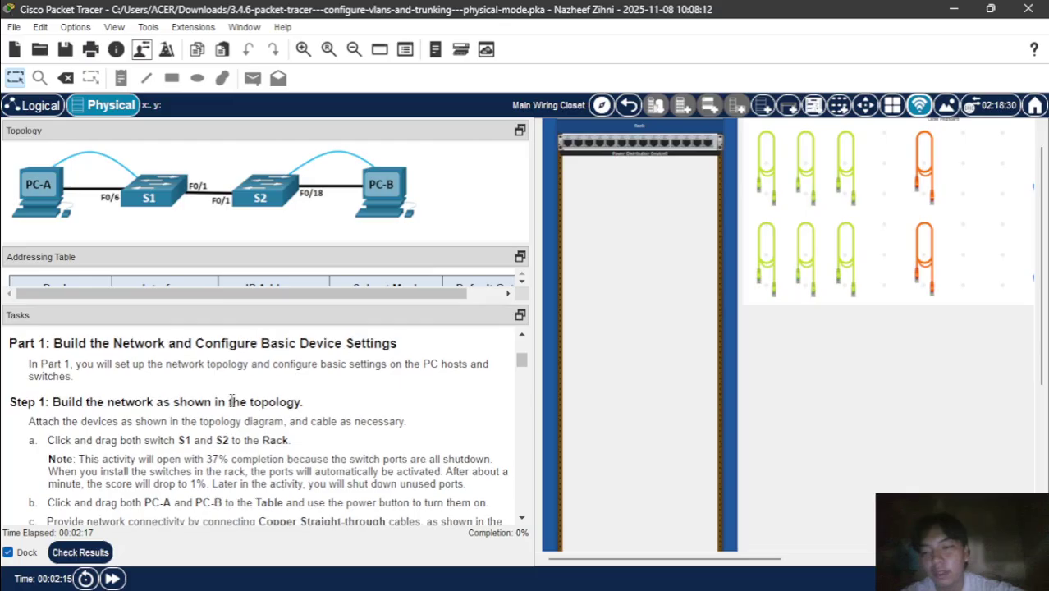
{"action": "scroll", "coordinate": [231, 400], "scroll_direction": "up", "scroll_amount": 3}
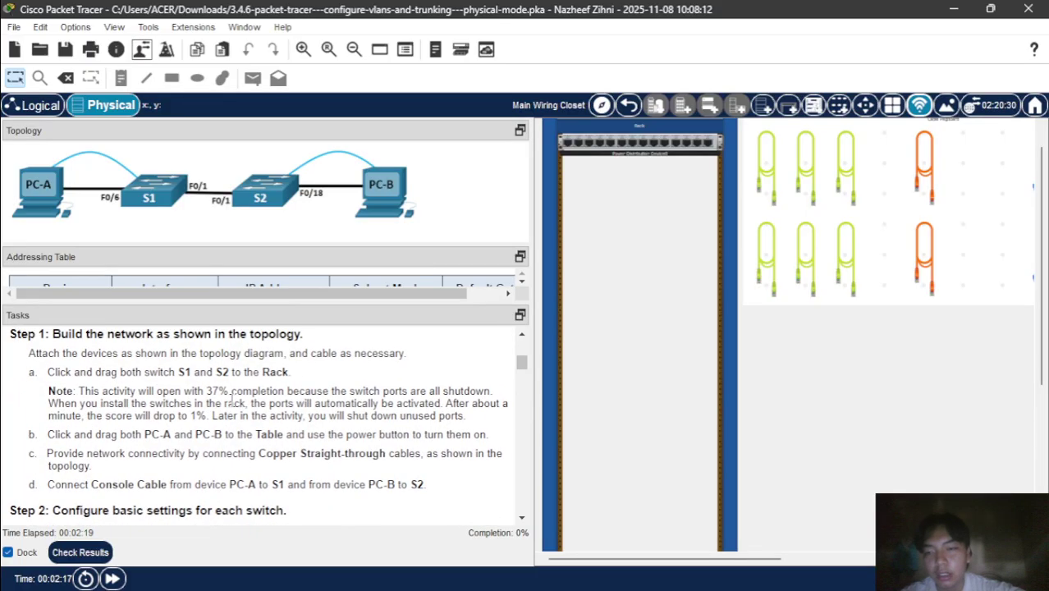
{"action": "scroll", "coordinate": [232, 400], "scroll_direction": "up", "scroll_amount": 6}
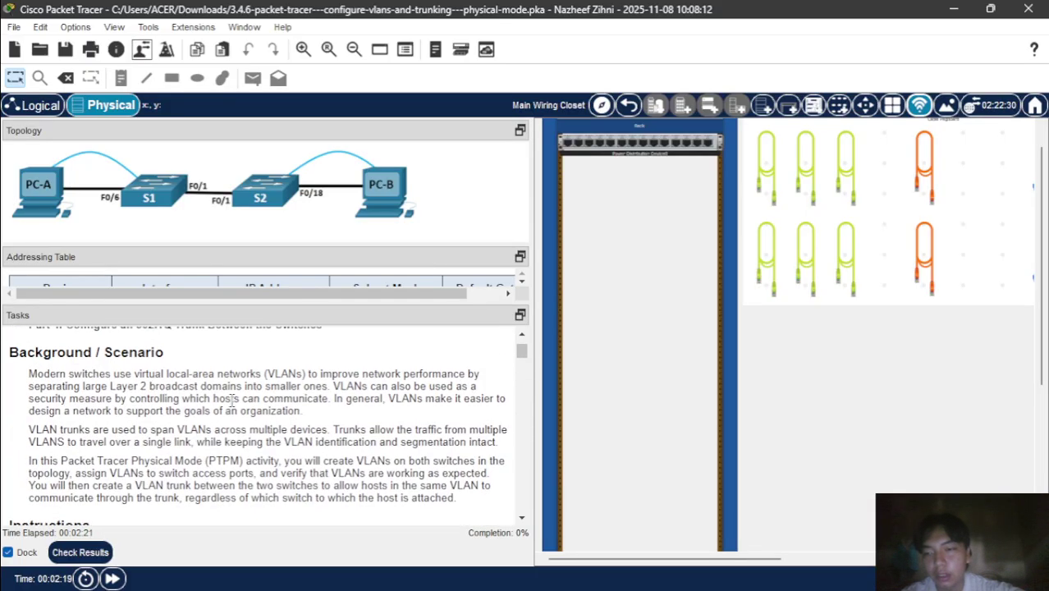
{"action": "scroll", "coordinate": [279, 404], "scroll_direction": "down", "scroll_amount": 8}
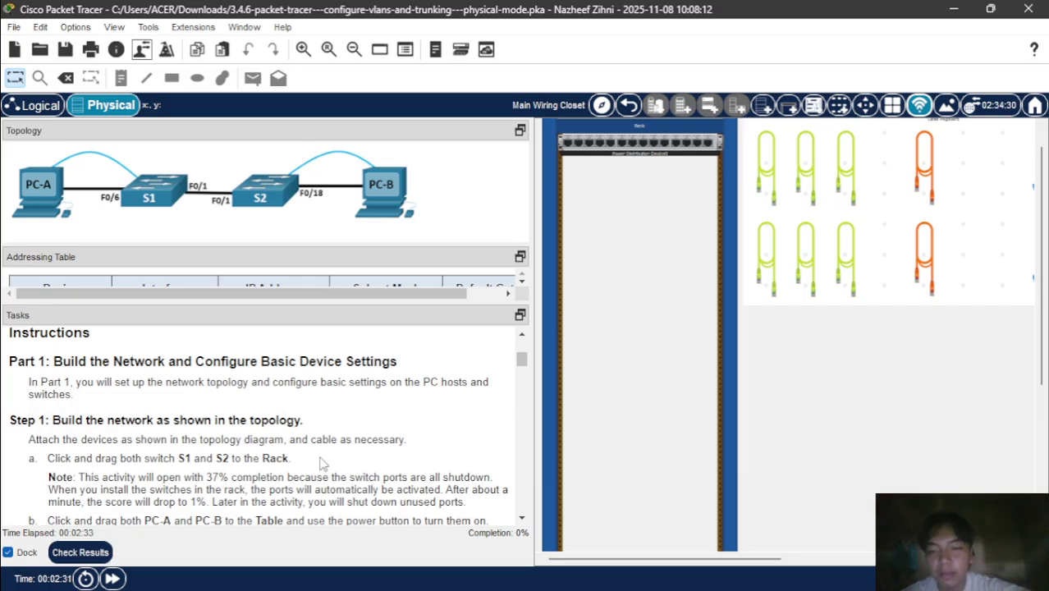
{"action": "scroll", "coordinate": [322, 464], "scroll_direction": "down", "scroll_amount": 3}
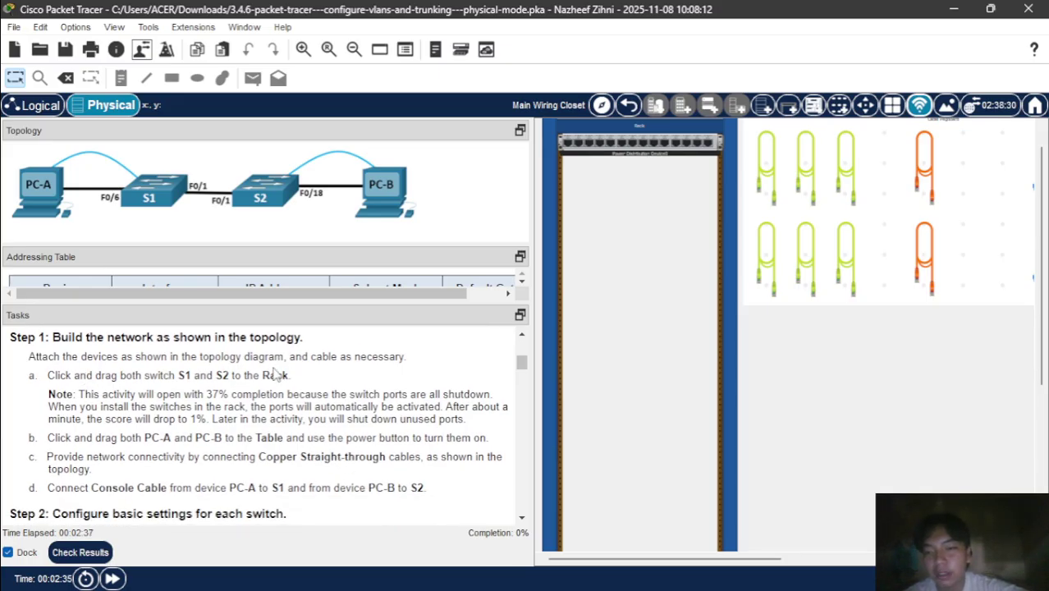
{"action": "scroll", "coordinate": [825, 371], "scroll_direction": "right", "scroll_amount": 3}
{"action": "scroll", "coordinate": [825, 372], "scroll_direction": "down", "scroll_amount": 3}
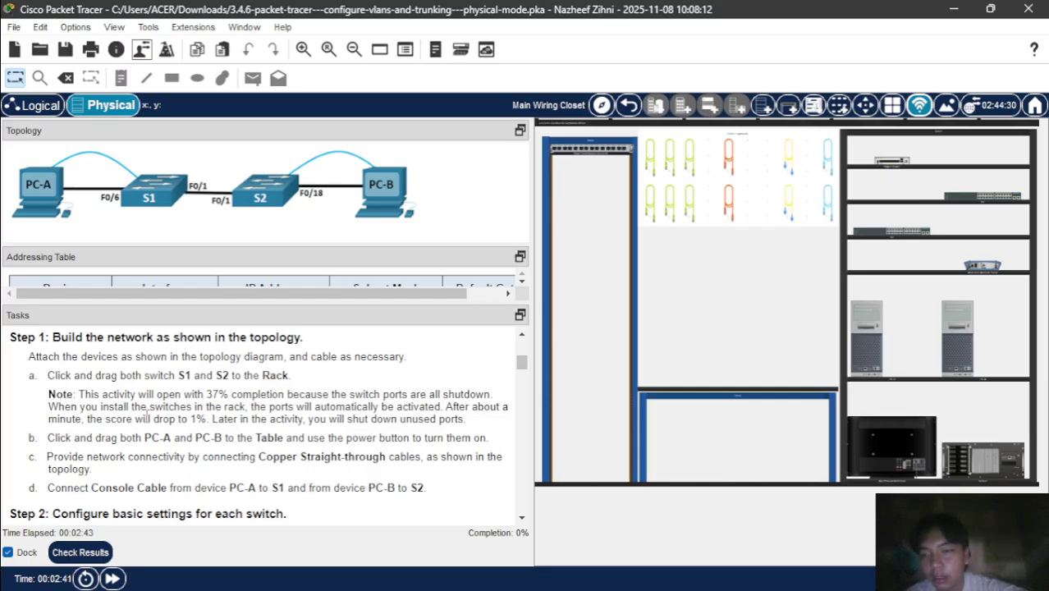
- Mount the shelf switch S2 in the rack below the first switch
{"action": "left_click", "coordinate": [827, 203]}
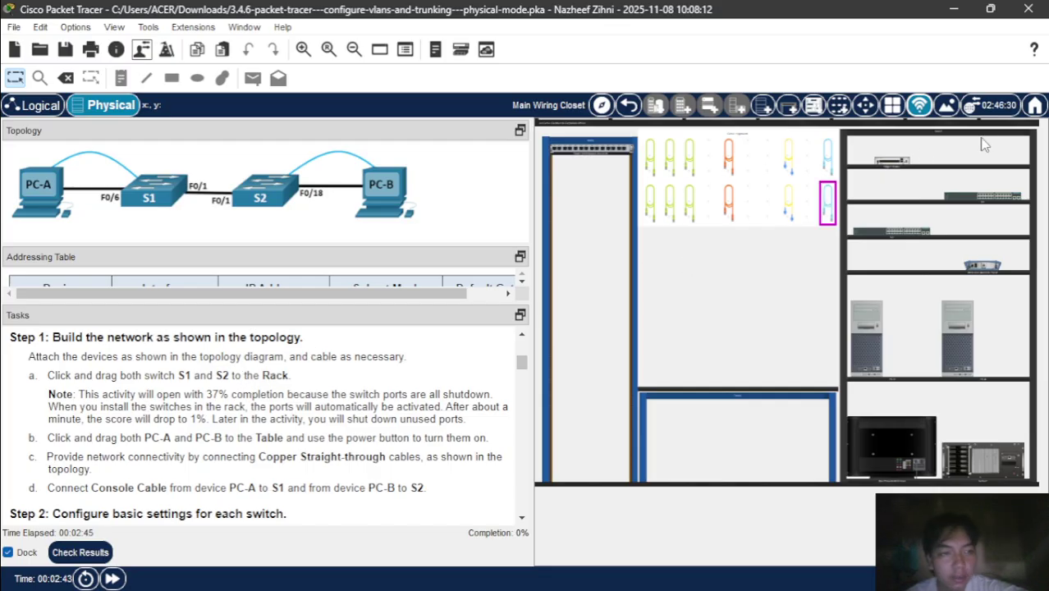
{"action": "left_click_drag", "start_coordinate": [994, 203], "coordinate": [614, 224]}
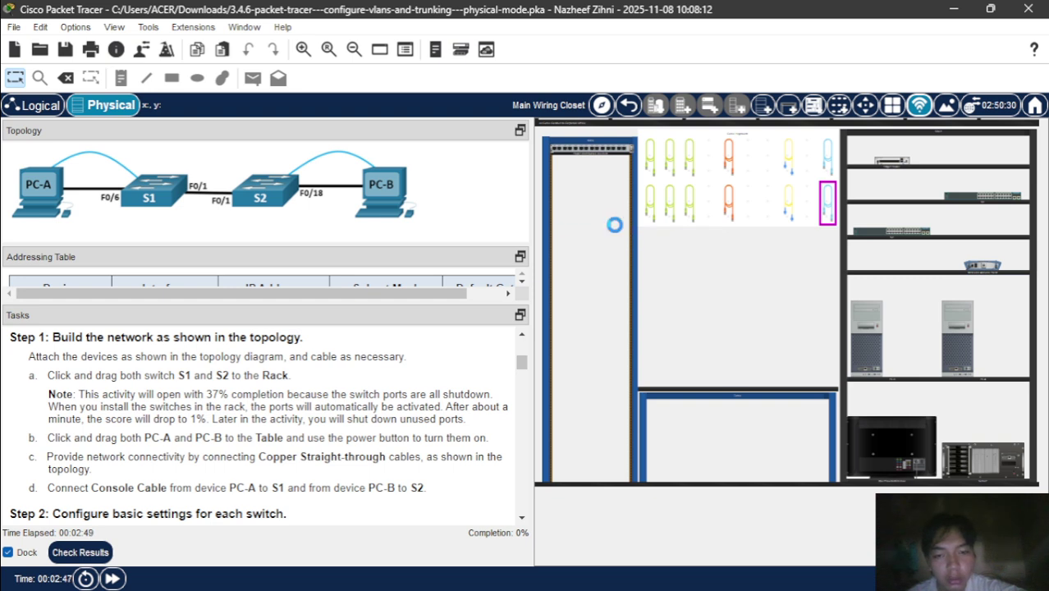
{"action": "left_click", "coordinate": [905, 233]}
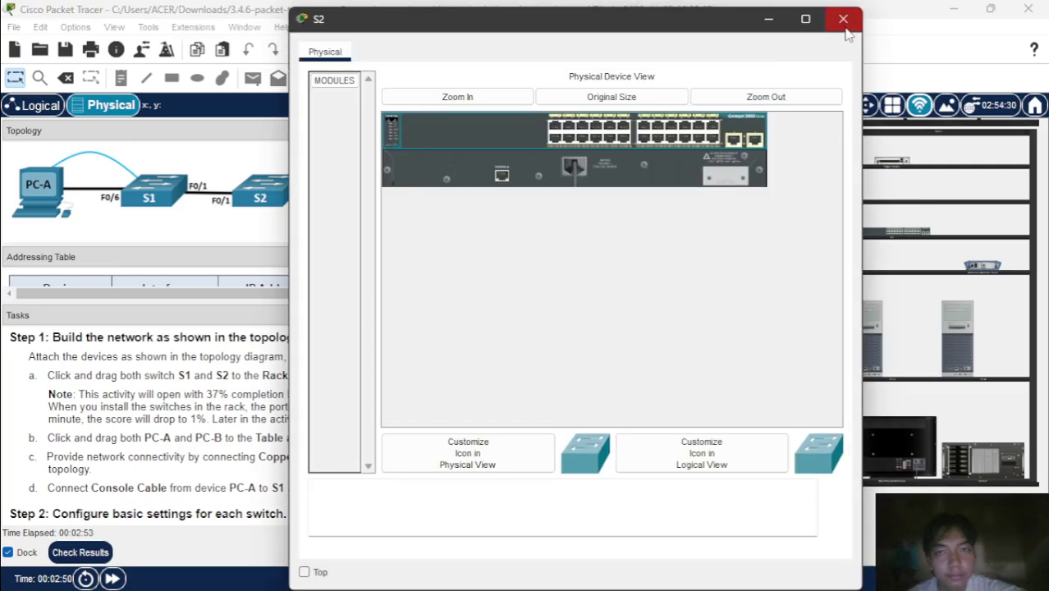
{"action": "left_click", "coordinate": [843, 19]}
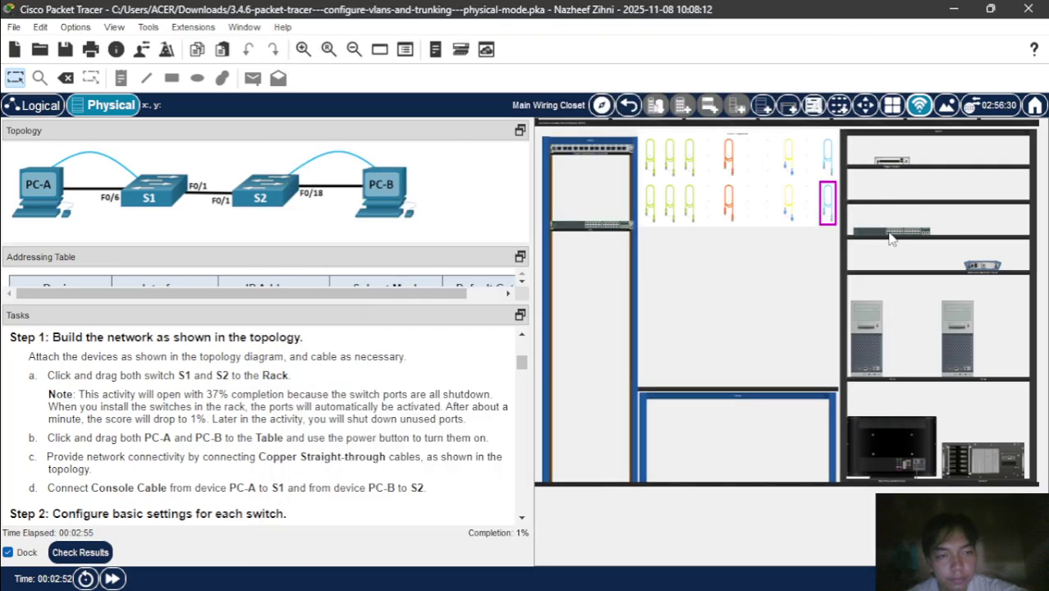
{"action": "left_click_drag", "start_coordinate": [892, 238], "coordinate": [588, 248]}
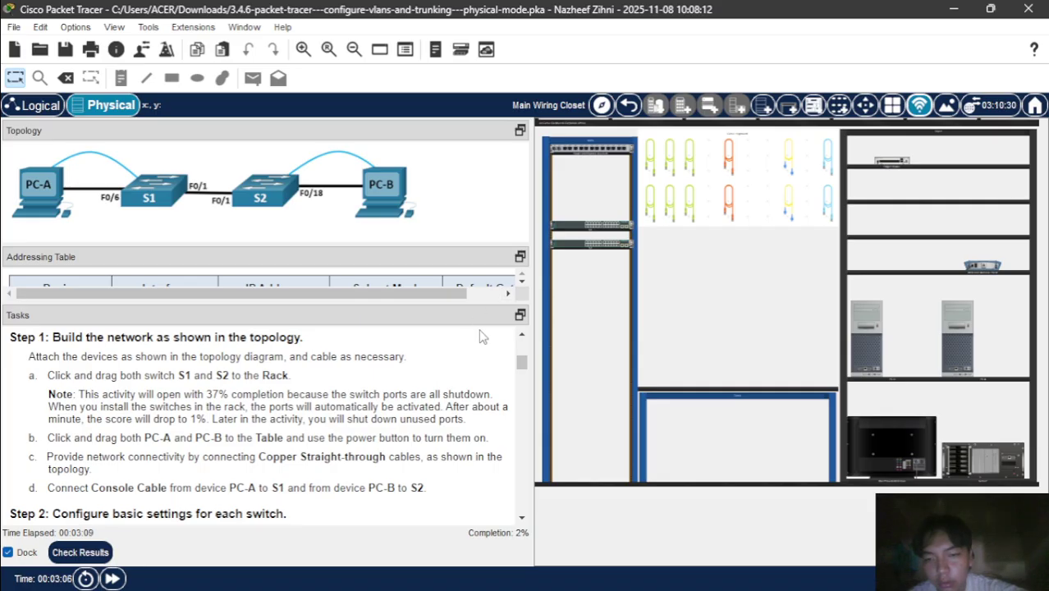
- Inspect S1's enlarged front panel in its device window, then close it
{"action": "left_click", "coordinate": [594, 229]}
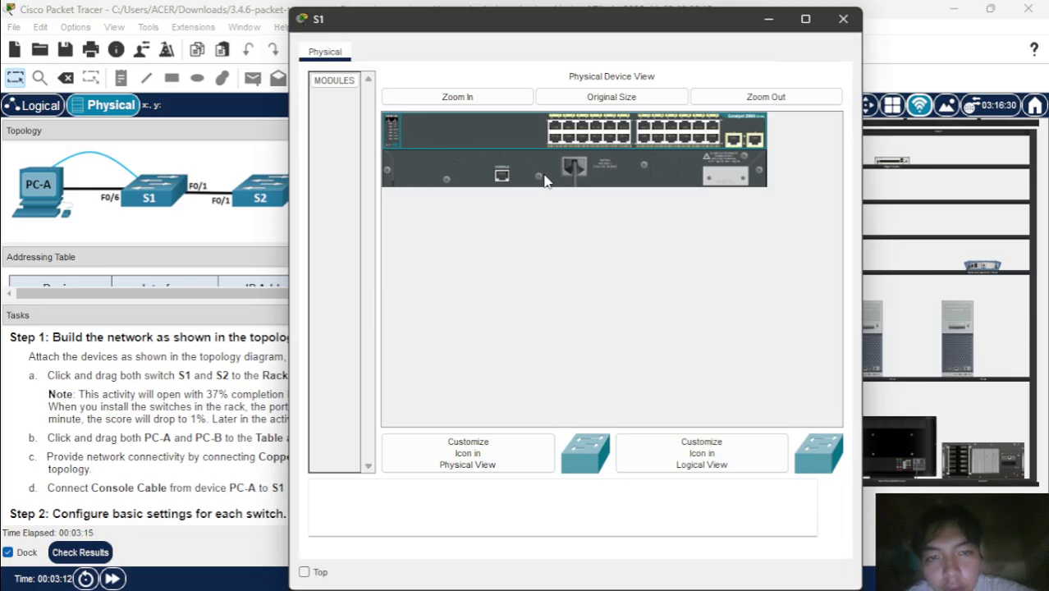
{"action": "left_click", "coordinate": [449, 96]}
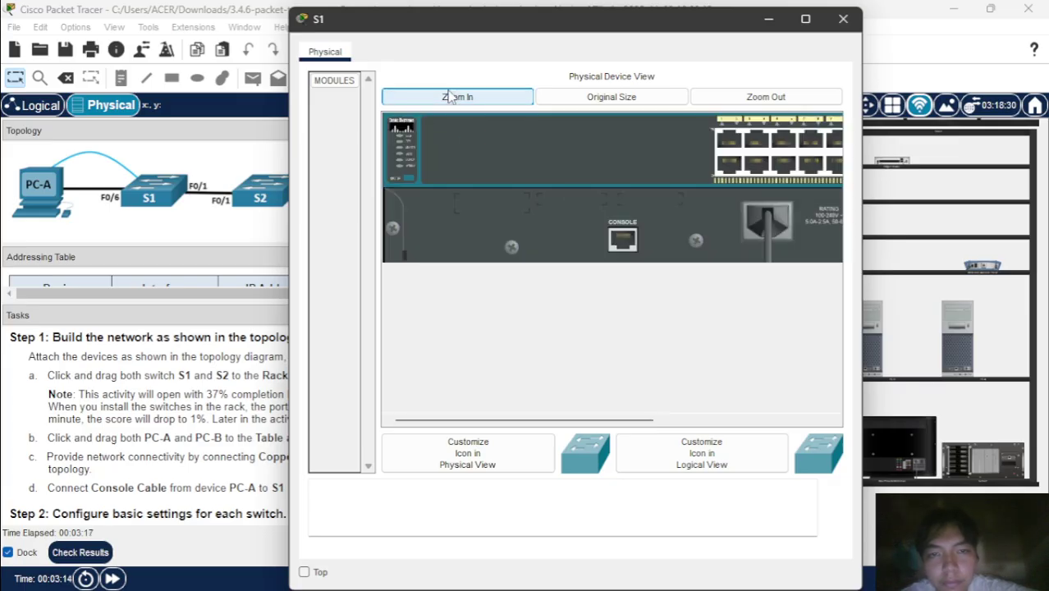
{"action": "scroll", "coordinate": [557, 234], "scroll_direction": "right", "scroll_amount": 5}
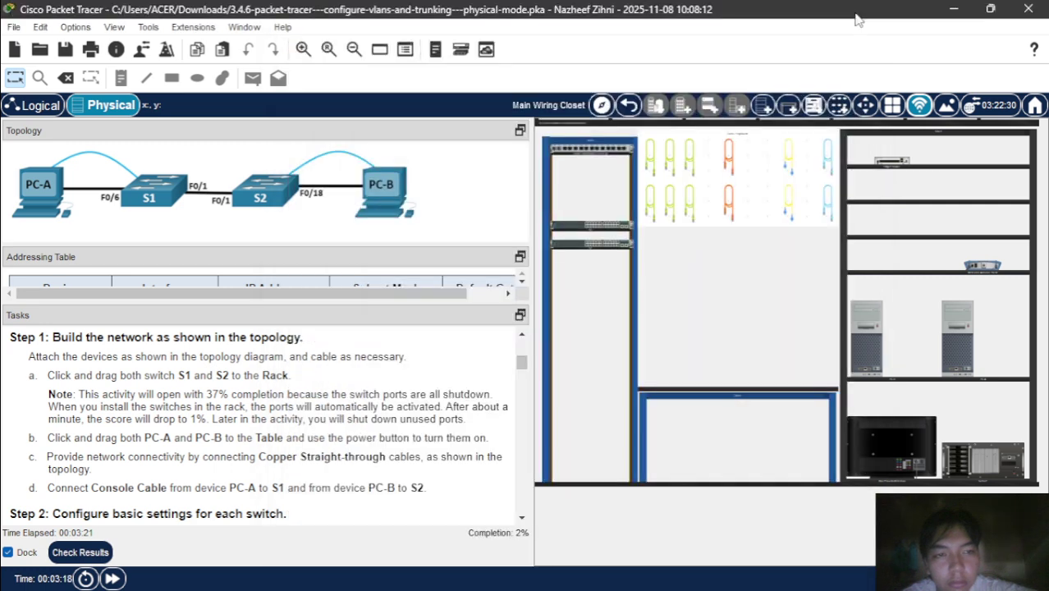
{"action": "left_click", "coordinate": [858, 19]}
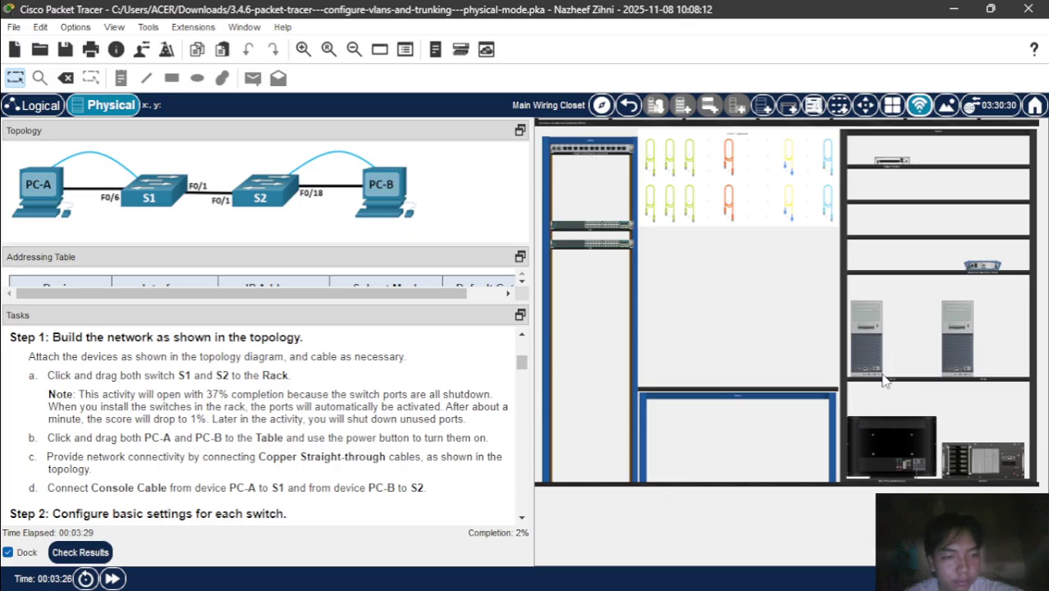
- Place PC-A from the shelf onto the wiring closet table, after briefly viewing PC-B
{"action": "scroll", "coordinate": [754, 386], "scroll_direction": "up", "scroll_amount": 3}
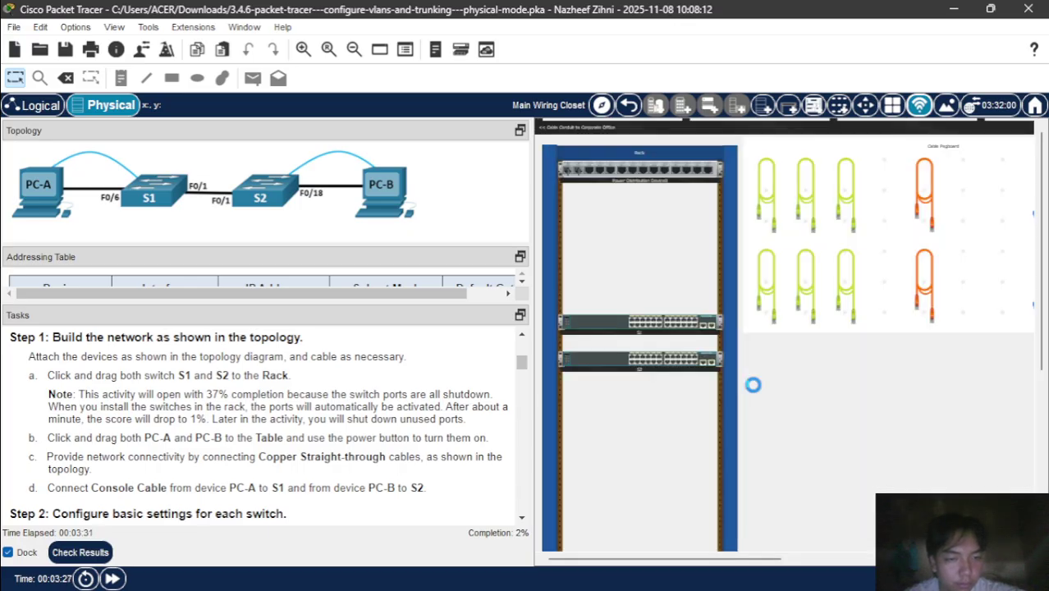
{"action": "scroll", "coordinate": [753, 385], "scroll_direction": "down", "scroll_amount": 3}
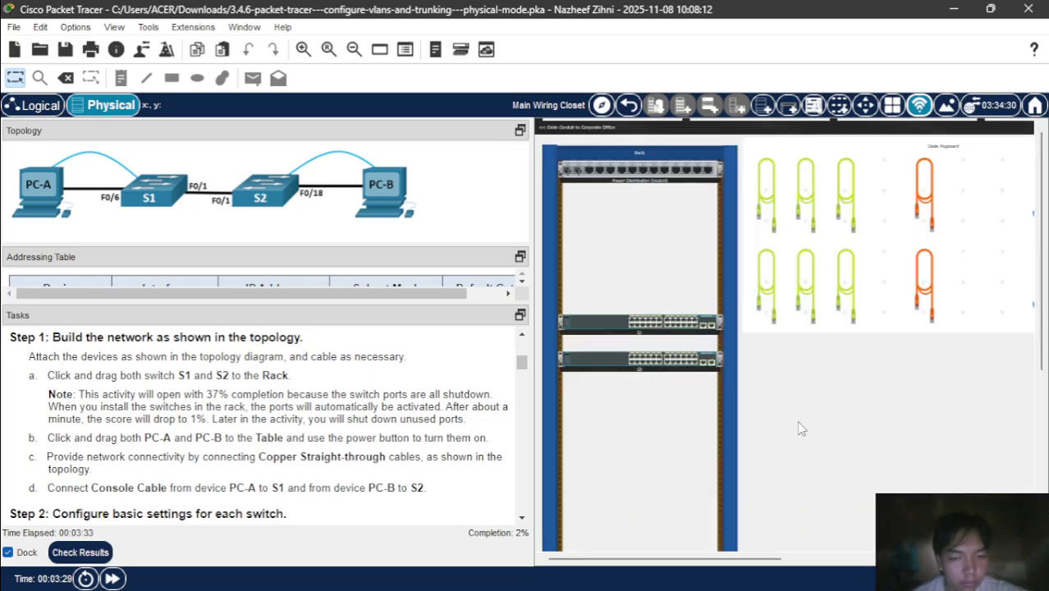
{"action": "scroll", "coordinate": [734, 399], "scroll_direction": "up", "scroll_amount": 3}
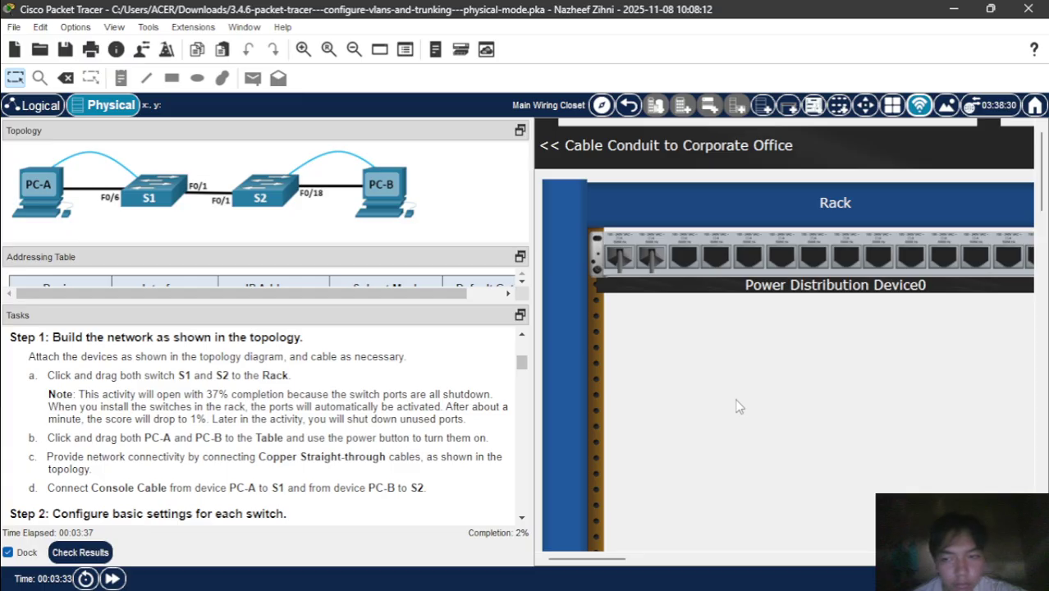
{"action": "scroll", "coordinate": [804, 439], "scroll_direction": "down", "scroll_amount": 2}
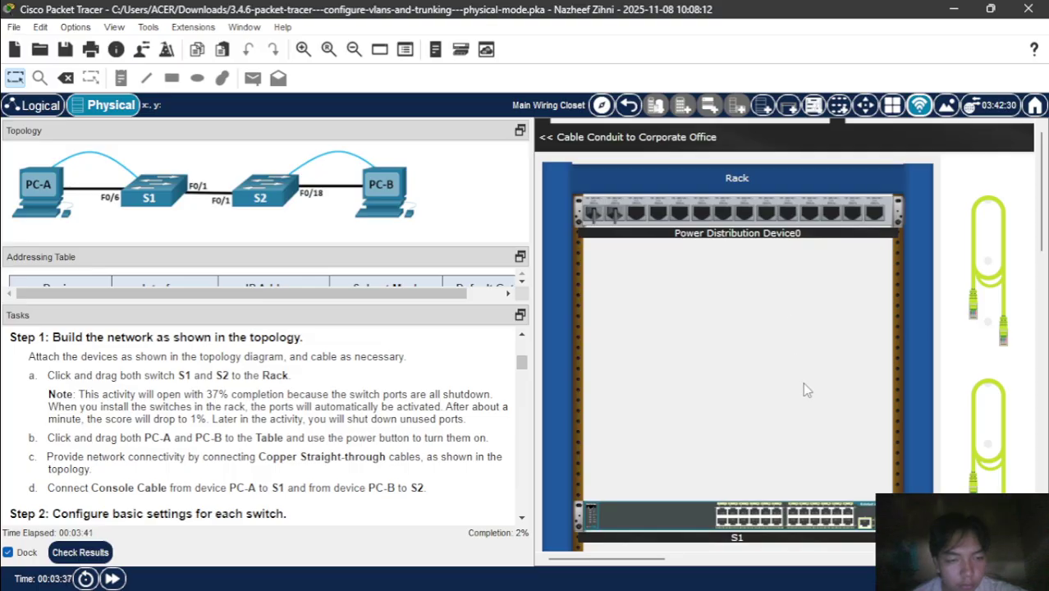
{"action": "scroll", "coordinate": [804, 287], "scroll_direction": "down", "scroll_amount": 2}
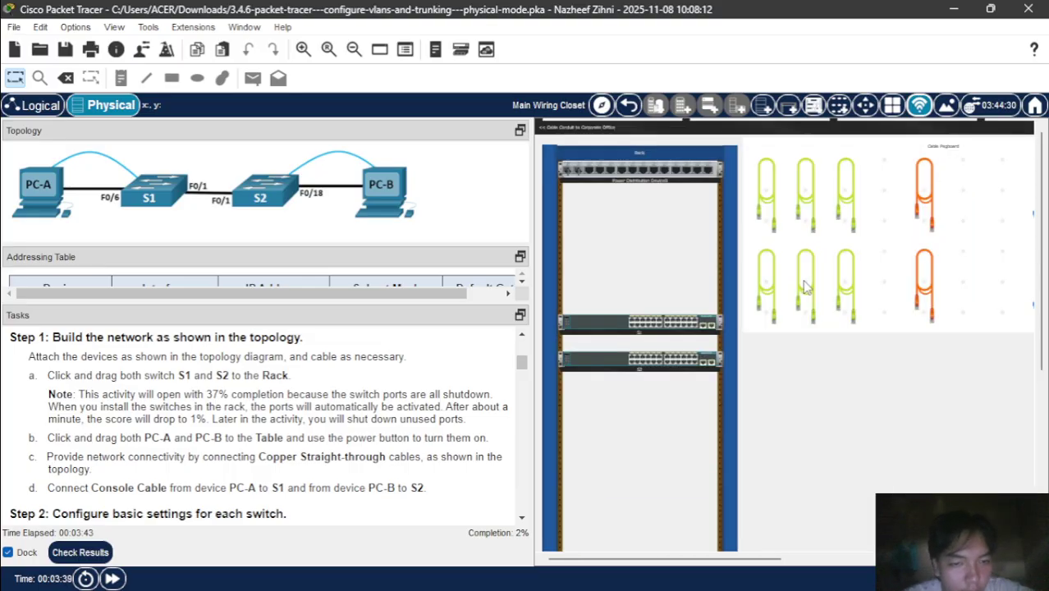
{"action": "scroll", "coordinate": [805, 287], "scroll_direction": "down", "scroll_amount": 2}
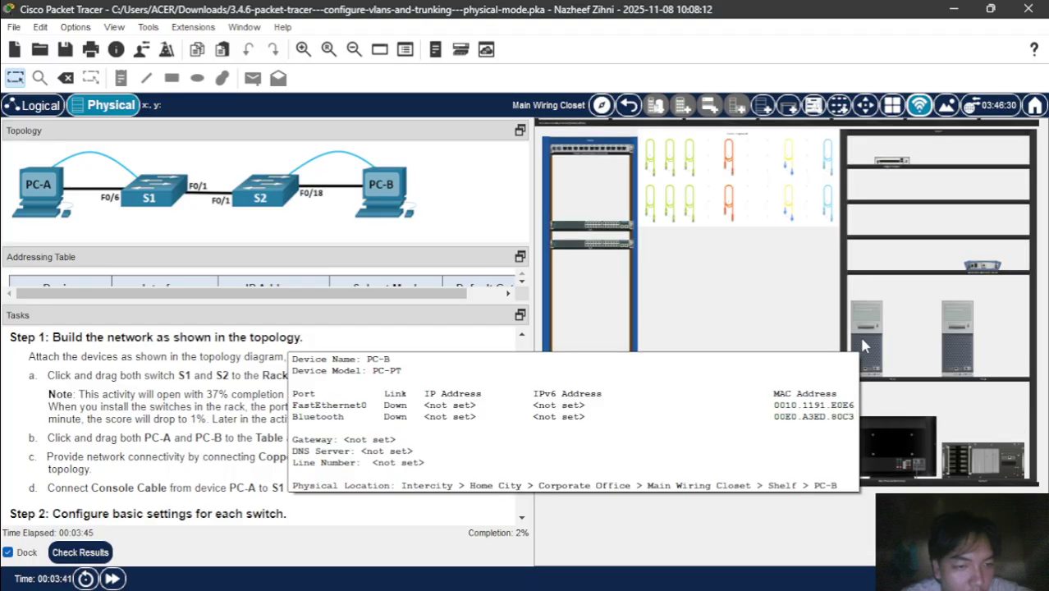
{"action": "left_click", "coordinate": [862, 340]}
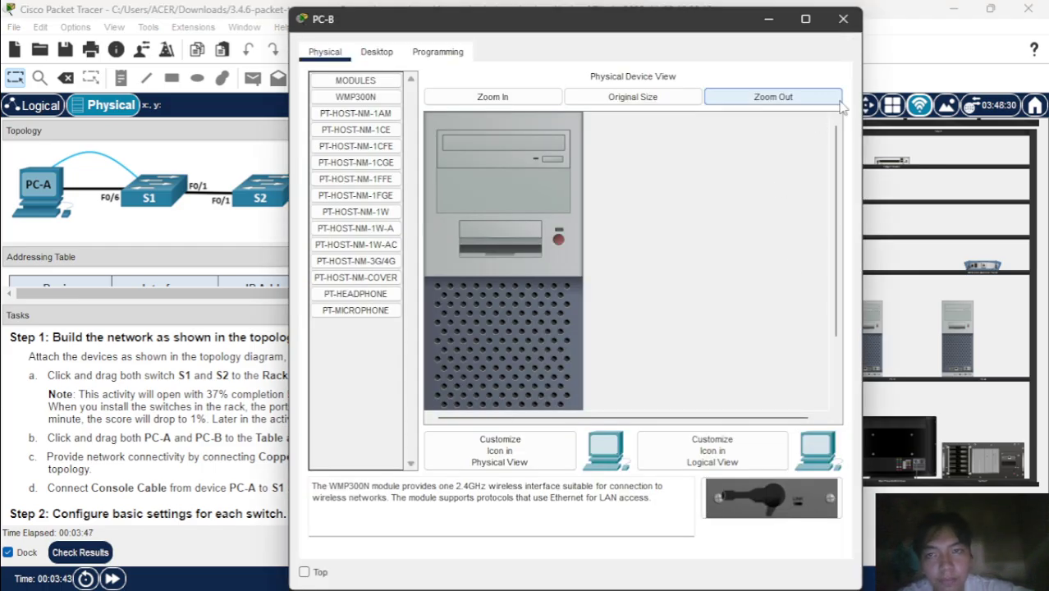
{"action": "left_click", "coordinate": [844, 19]}
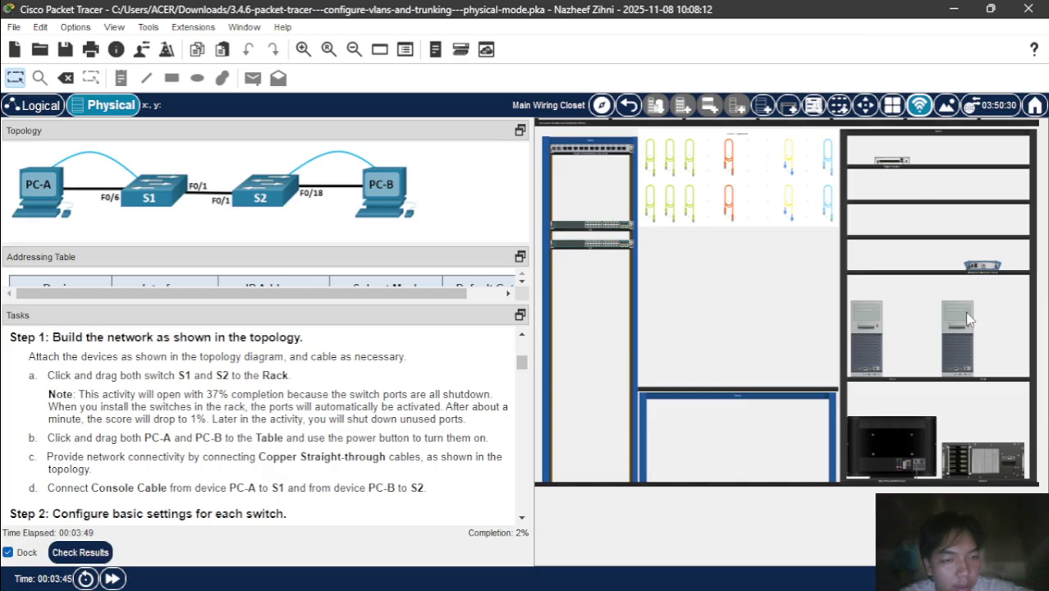
{"action": "mouse_move", "coordinate": [963, 341]}
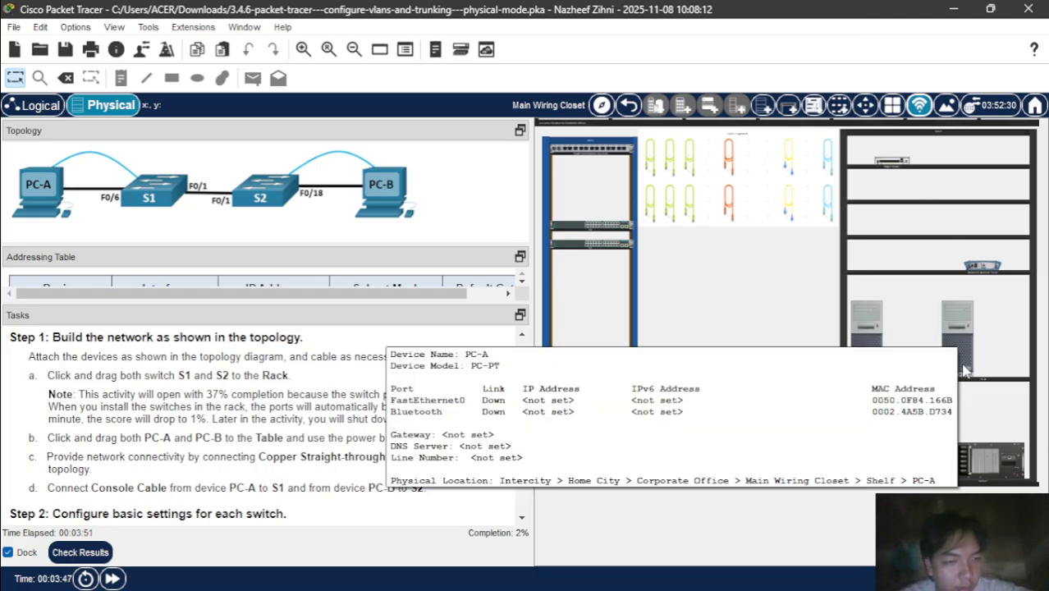
{"action": "left_click_drag", "start_coordinate": [965, 371], "coordinate": [672, 374]}
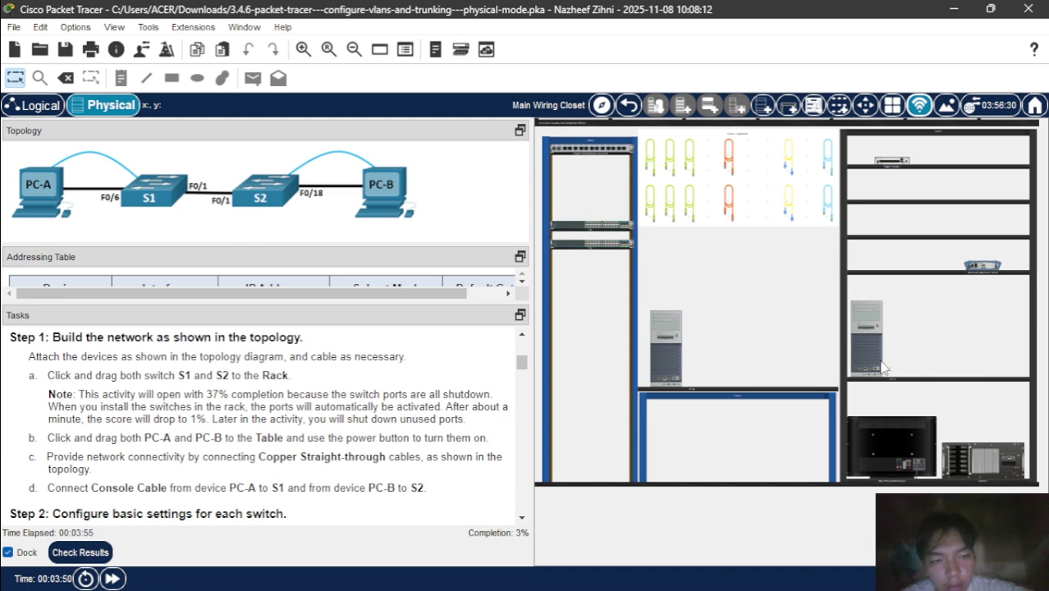
- Move PC-B from the shelf onto the table beside PC-A
{"action": "left_click_drag", "start_coordinate": [882, 368], "coordinate": [724, 373]}
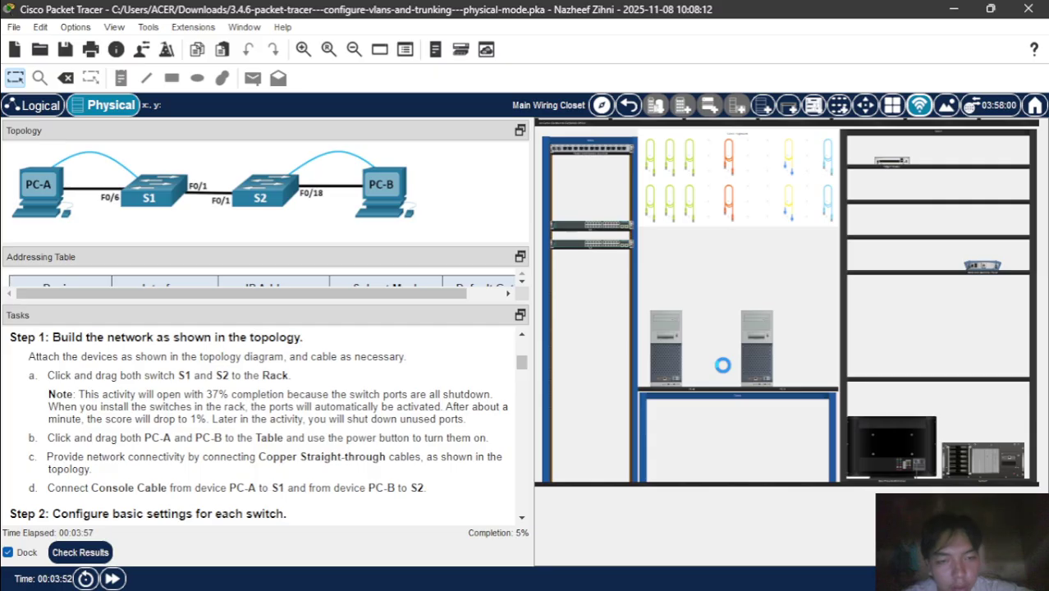
{"action": "scroll", "coordinate": [721, 361], "scroll_direction": "up", "scroll_amount": 3}
{"action": "scroll", "coordinate": [848, 429], "scroll_direction": "down", "scroll_amount": 3}
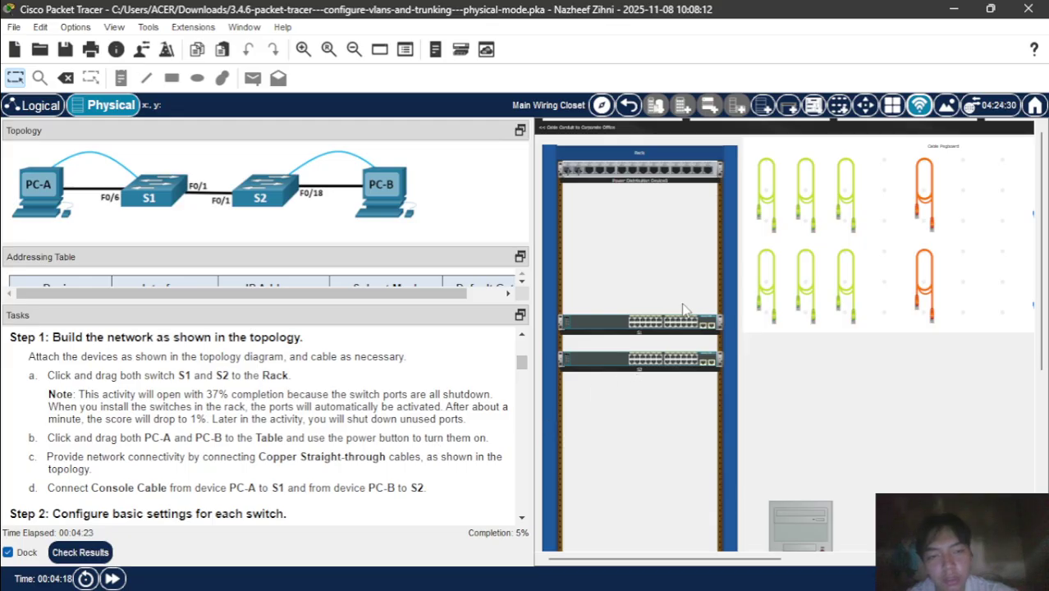
{"action": "scroll", "coordinate": [843, 433], "scroll_direction": "down", "scroll_amount": 5}
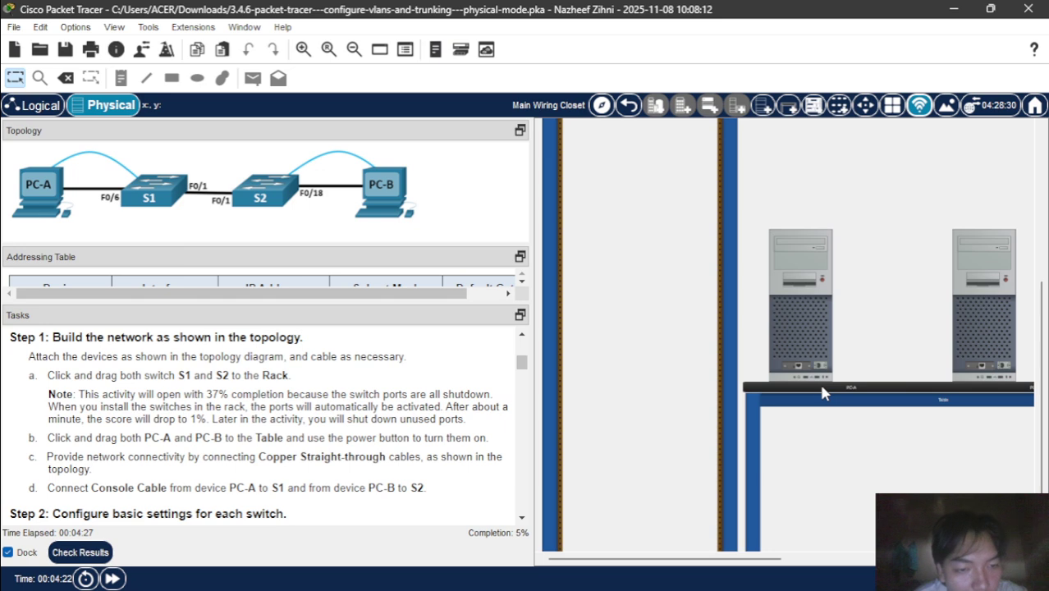
{"action": "mouse_move", "coordinate": [817, 381]}
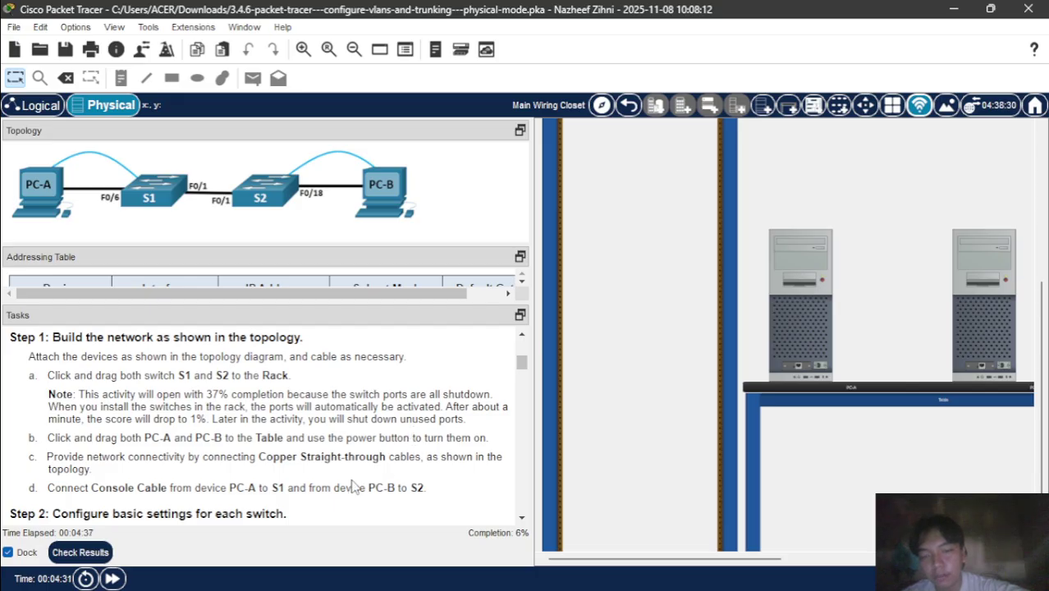
{"action": "scroll", "coordinate": [353, 488], "scroll_direction": "up", "scroll_amount": 5}
{"action": "mouse_move", "coordinate": [845, 370]}
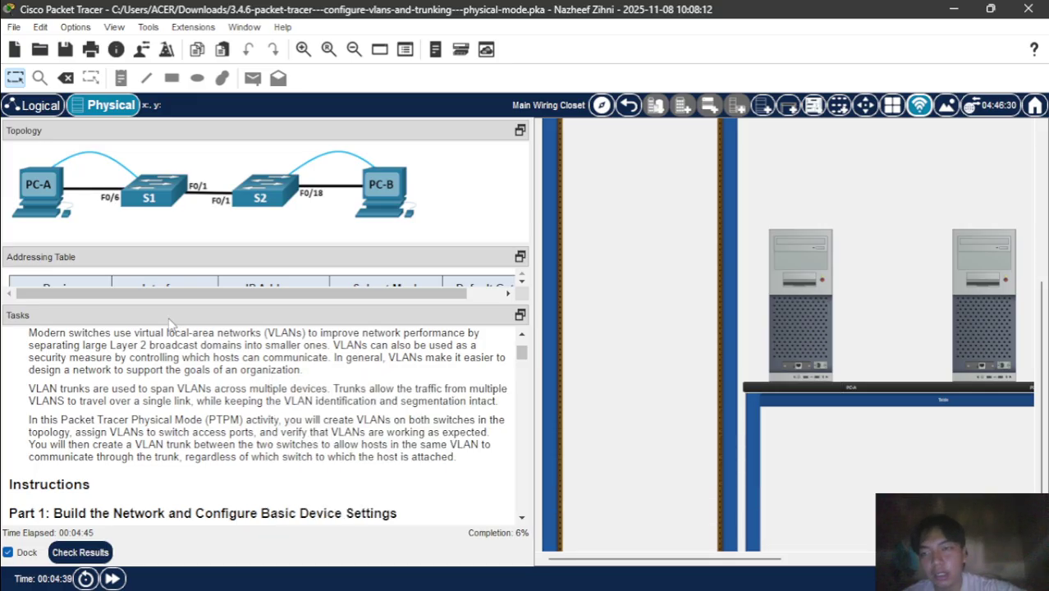
{"action": "scroll", "coordinate": [636, 394], "scroll_direction": "up", "scroll_amount": 3}
{"action": "scroll", "coordinate": [636, 394], "scroll_direction": "up", "scroll_amount": 2}
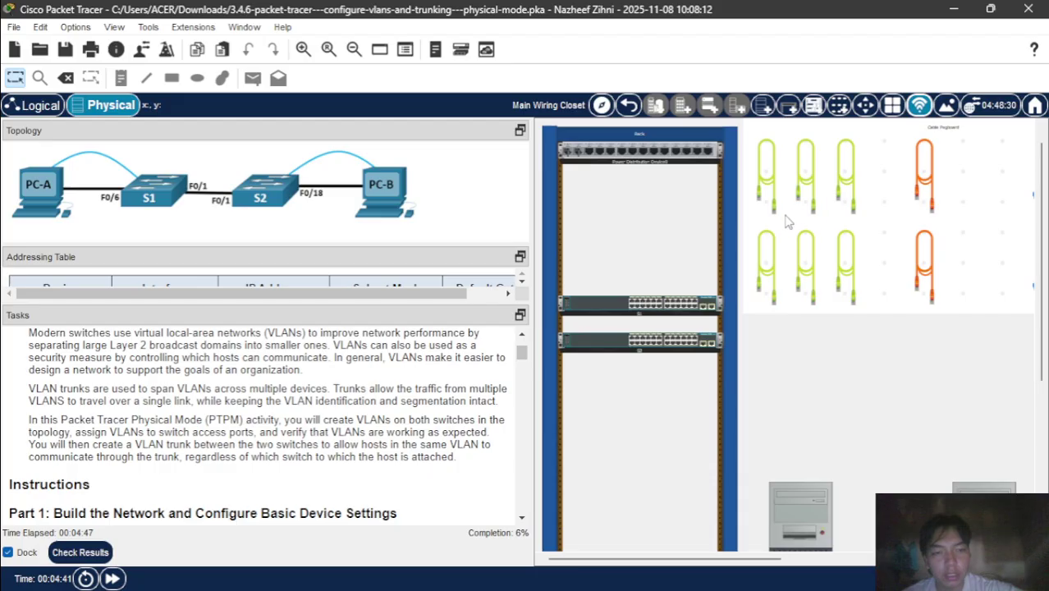
- Cable PC-A's FastEthernet0 to the top switch with a copper straight-through cable
{"action": "left_click", "coordinate": [773, 278]}
{"action": "scroll", "coordinate": [821, 448], "scroll_direction": "down", "scroll_amount": 5}
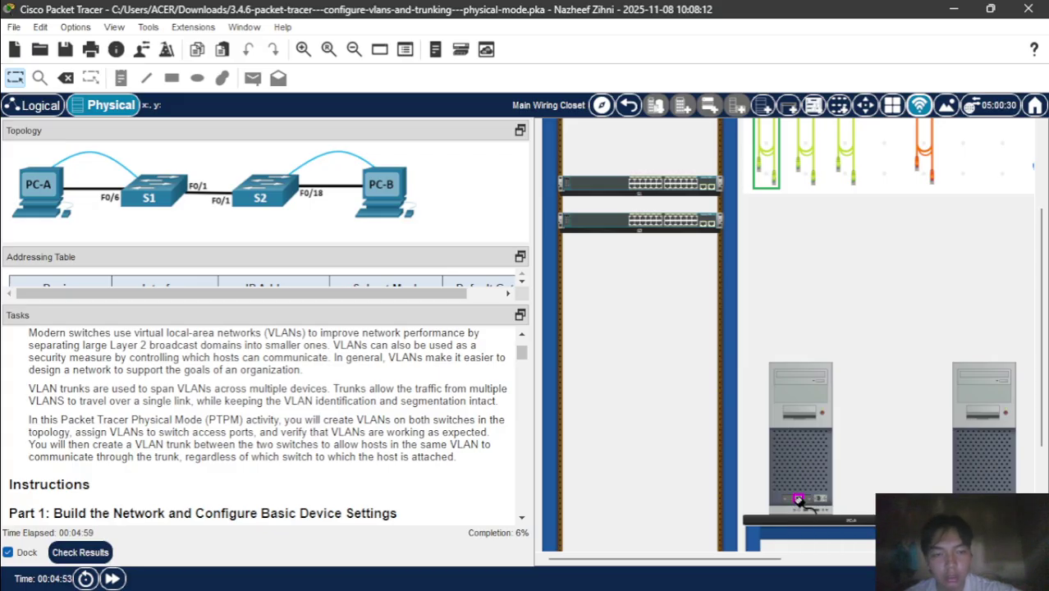
{"action": "left_click", "coordinate": [798, 499]}
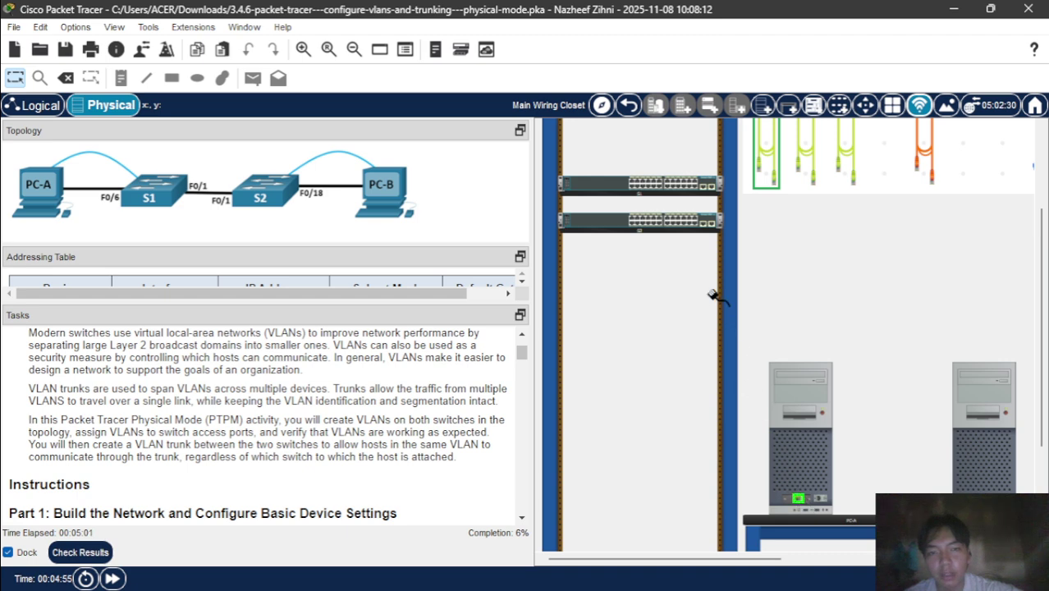
{"action": "right_click", "coordinate": [599, 182]}
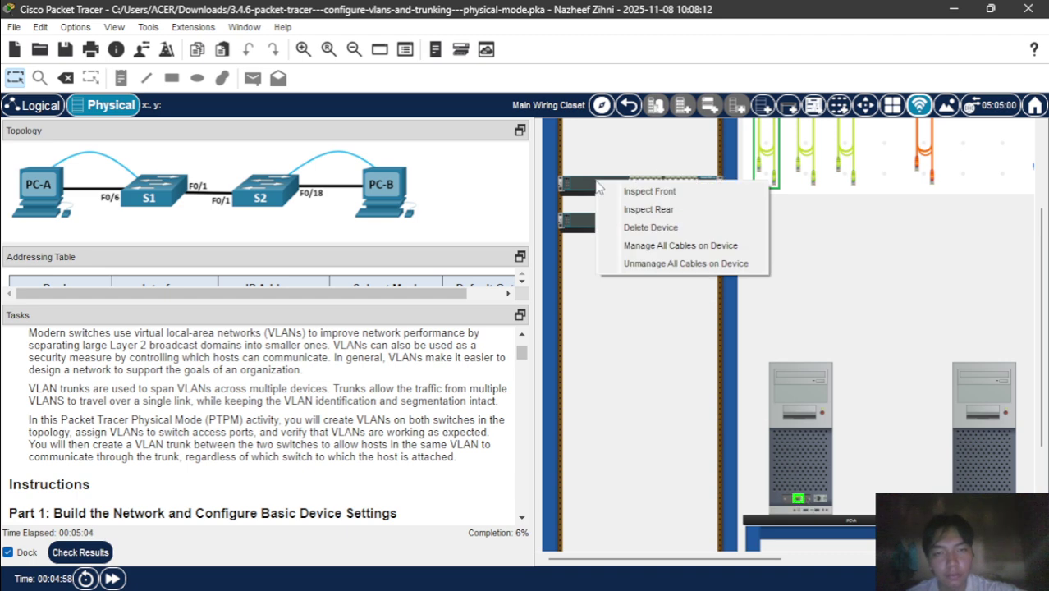
{"action": "left_click", "coordinate": [663, 191]}
{"action": "scroll", "coordinate": [892, 239], "scroll_direction": "right", "scroll_amount": 3}
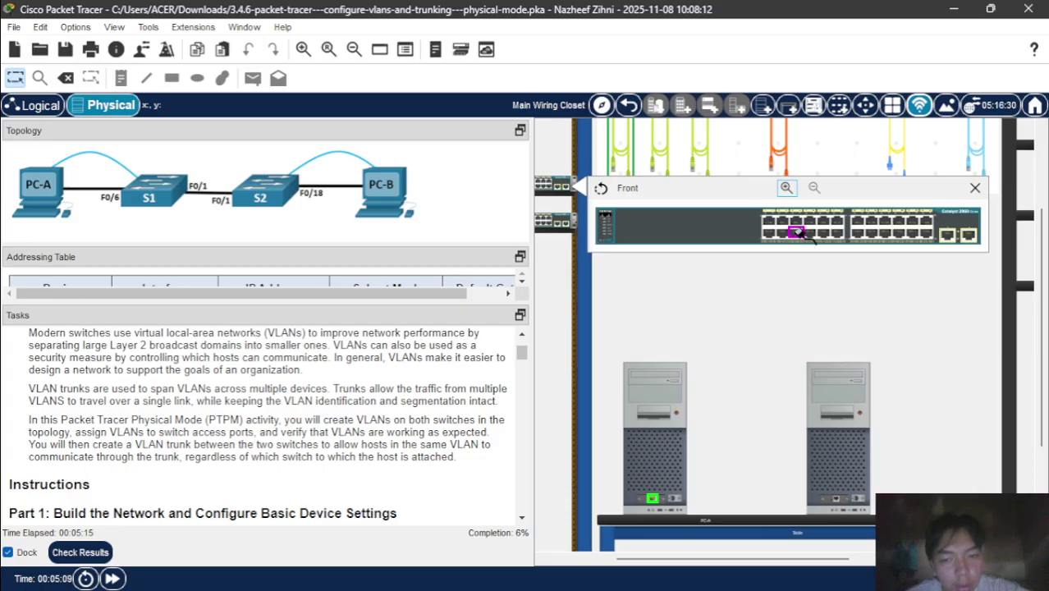
{"action": "left_click", "coordinate": [801, 230]}
{"action": "scroll", "coordinate": [714, 289], "scroll_direction": "left", "scroll_amount": 1}
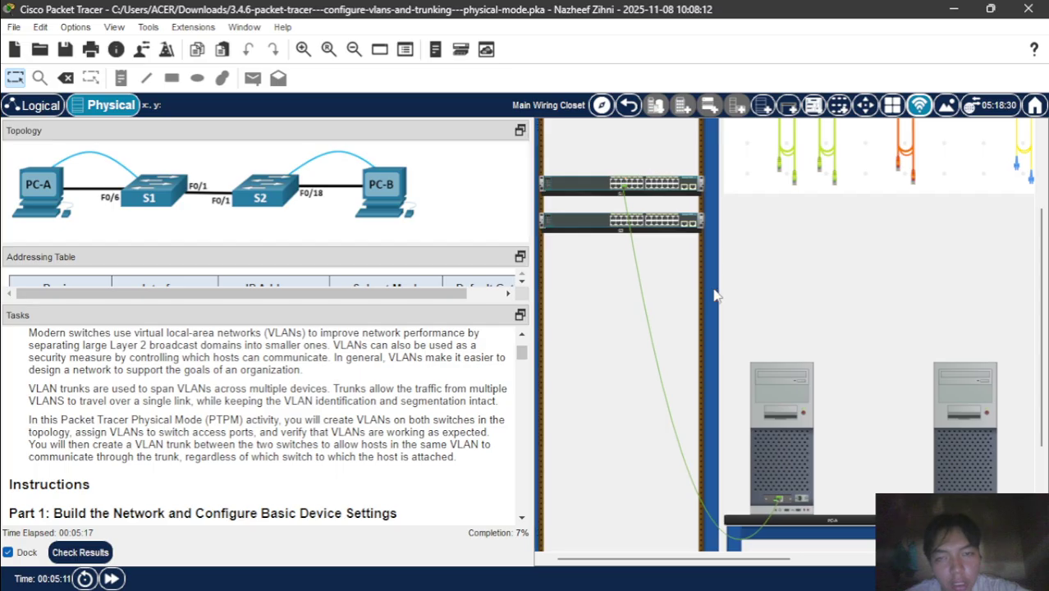
- Link both switches' FastEthernet0/1 ports with another straight-through cable
{"action": "left_click", "coordinate": [794, 175]}
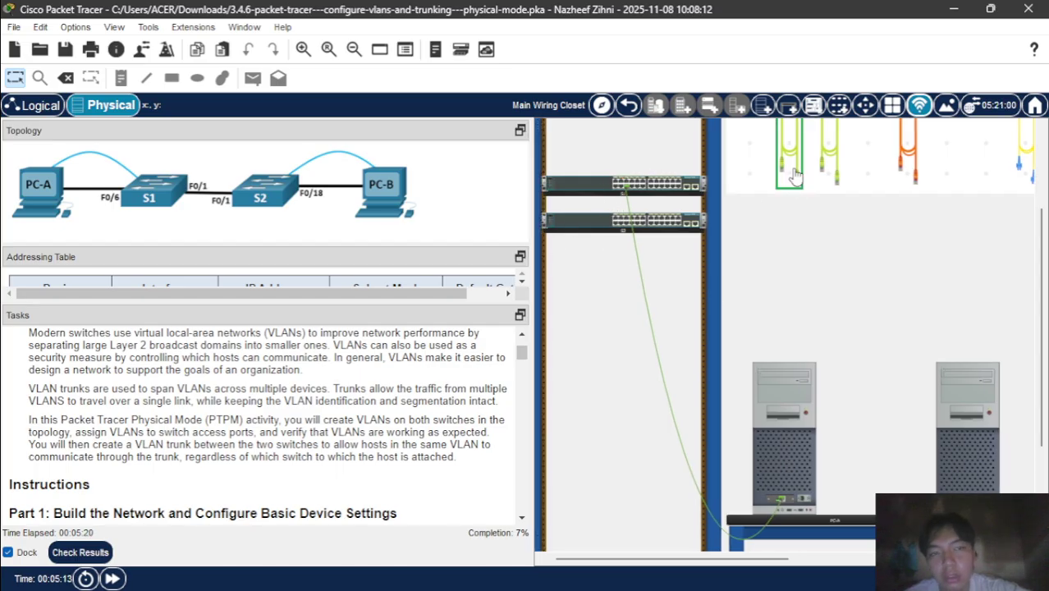
{"action": "left_click", "coordinate": [565, 187]}
{"action": "left_click", "coordinate": [616, 197]}
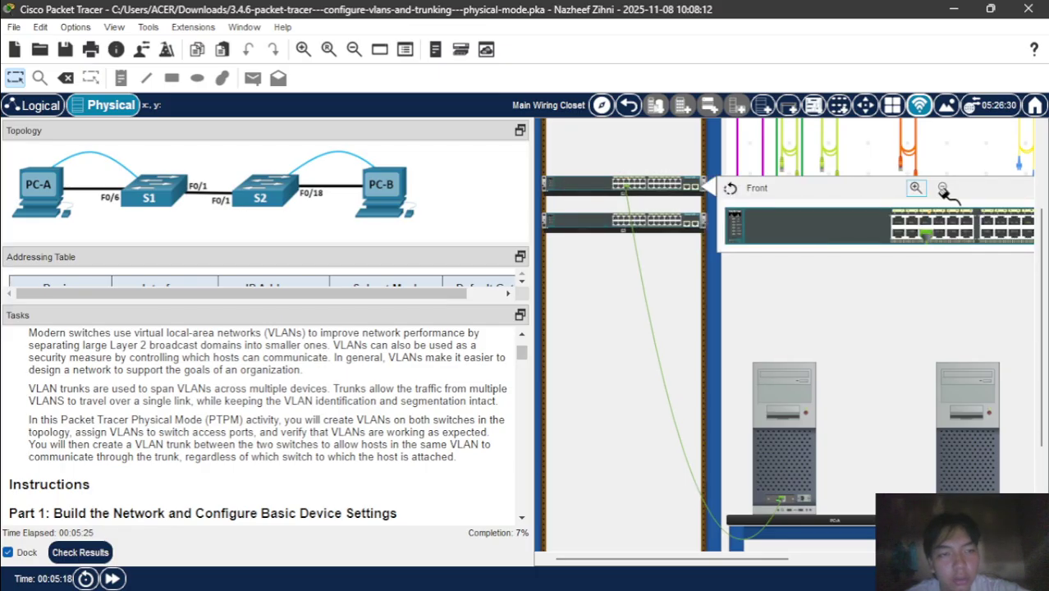
{"action": "left_click", "coordinate": [898, 220]}
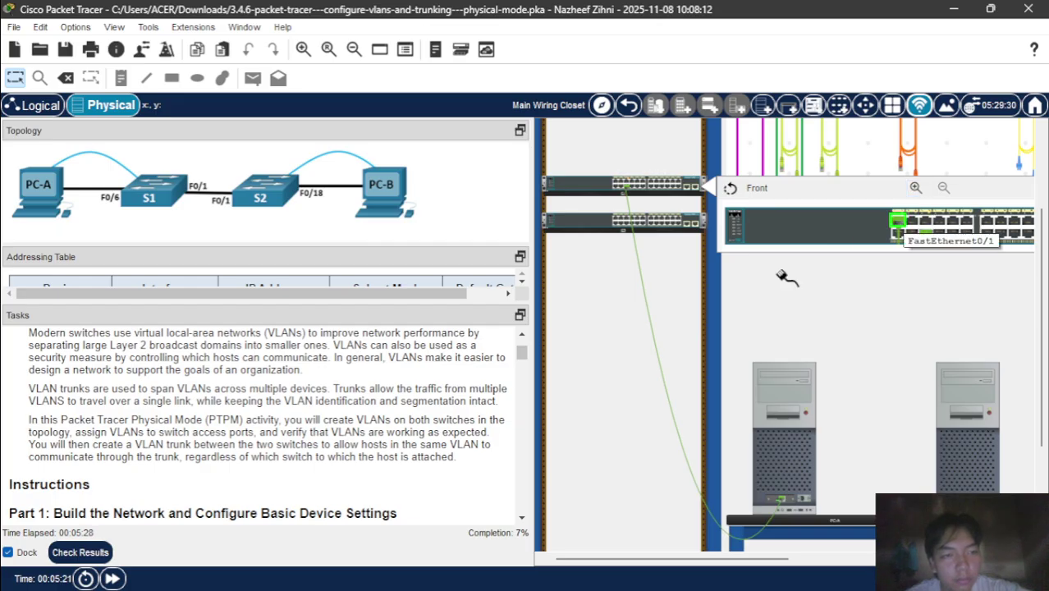
{"action": "right_click", "coordinate": [600, 217]}
{"action": "left_click", "coordinate": [649, 228]}
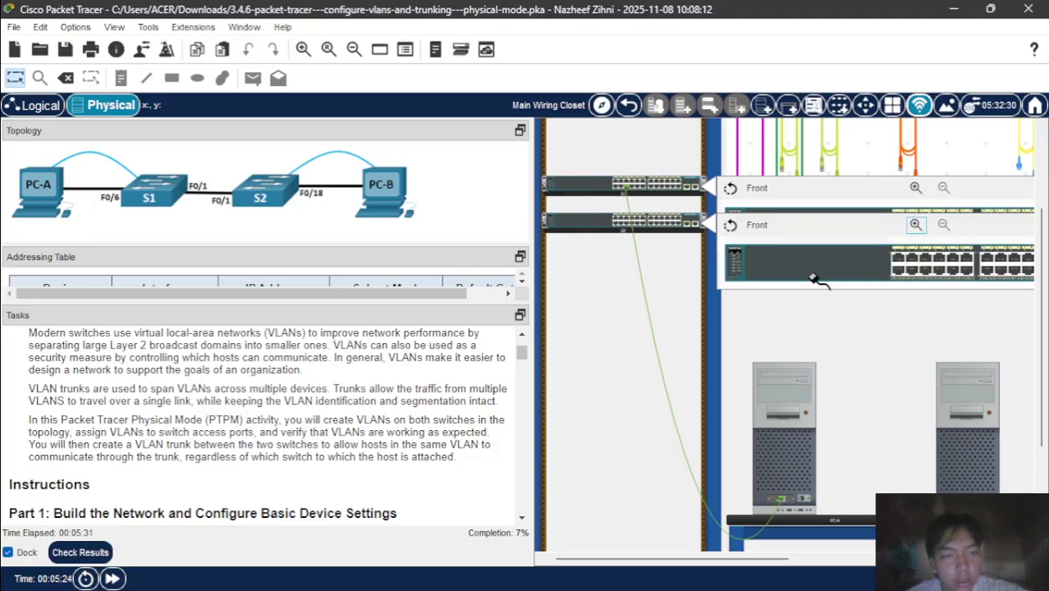
{"action": "left_click", "coordinate": [900, 260]}
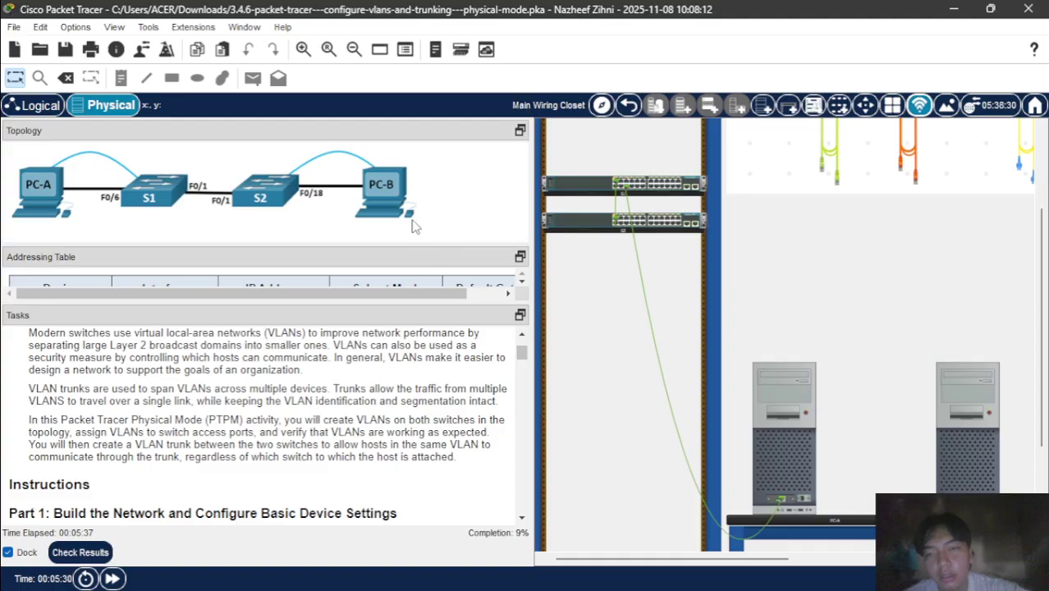
- Plug a copper cable into the lower switch's FastEthernet0/18 port
{"action": "scroll", "coordinate": [706, 254], "scroll_direction": "up", "scroll_amount": 2}
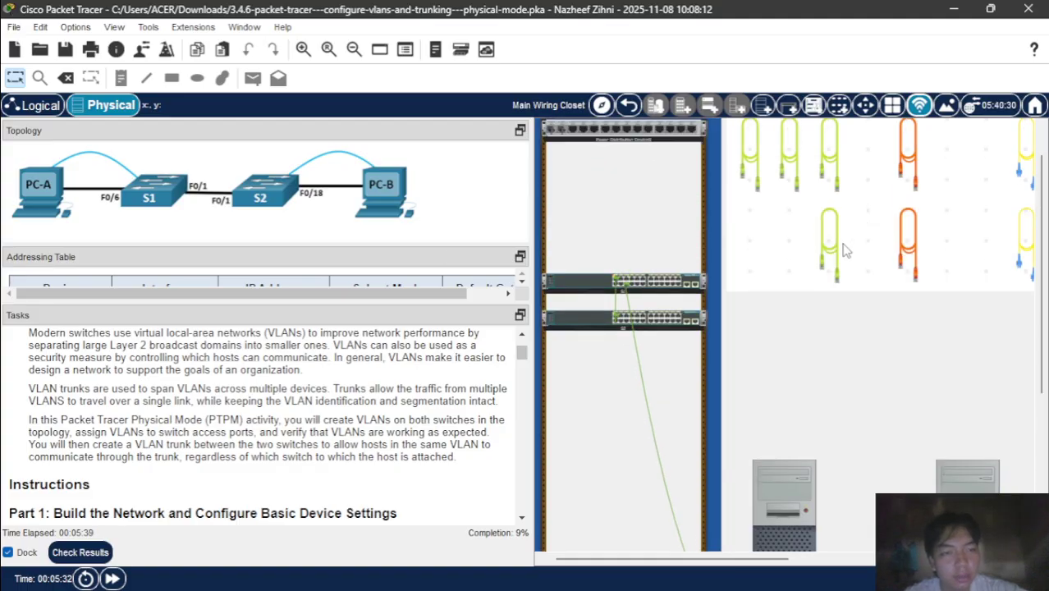
{"action": "scroll", "coordinate": [836, 260], "scroll_direction": "down", "scroll_amount": 3}
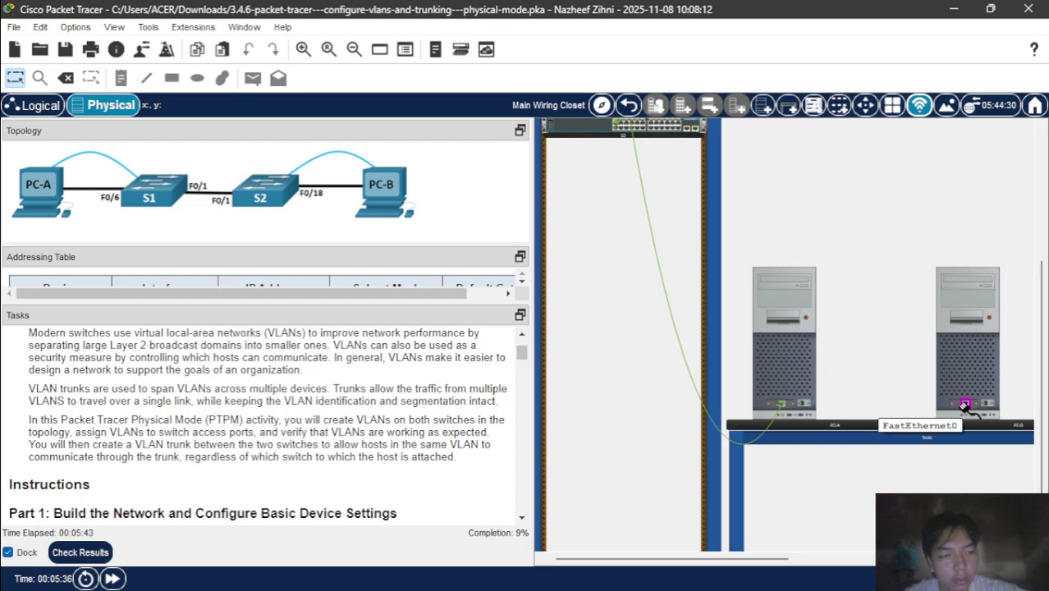
{"action": "scroll", "coordinate": [733, 322], "scroll_direction": "up", "scroll_amount": 2}
{"action": "scroll", "coordinate": [716, 293], "scroll_direction": "down", "scroll_amount": 2}
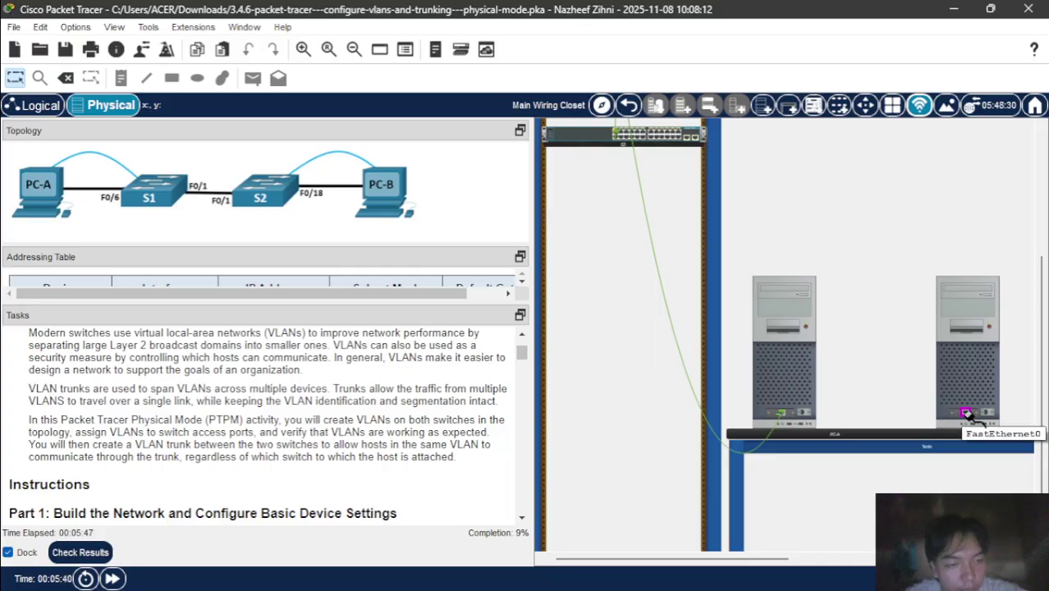
{"action": "scroll", "coordinate": [574, 311], "scroll_direction": "up", "scroll_amount": 2}
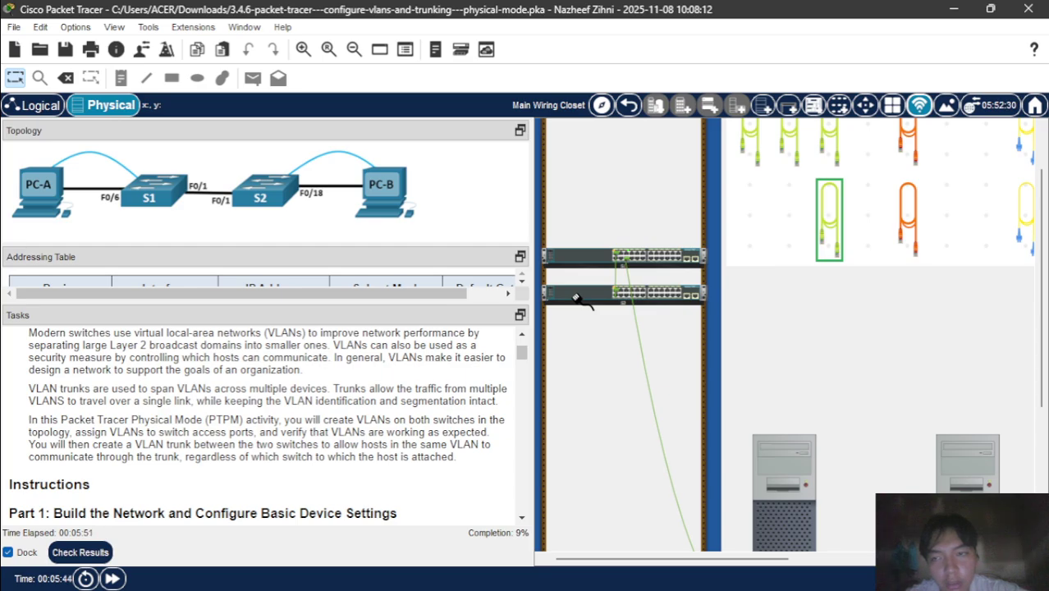
{"action": "right_click", "coordinate": [576, 298]}
{"action": "left_click", "coordinate": [604, 306]}
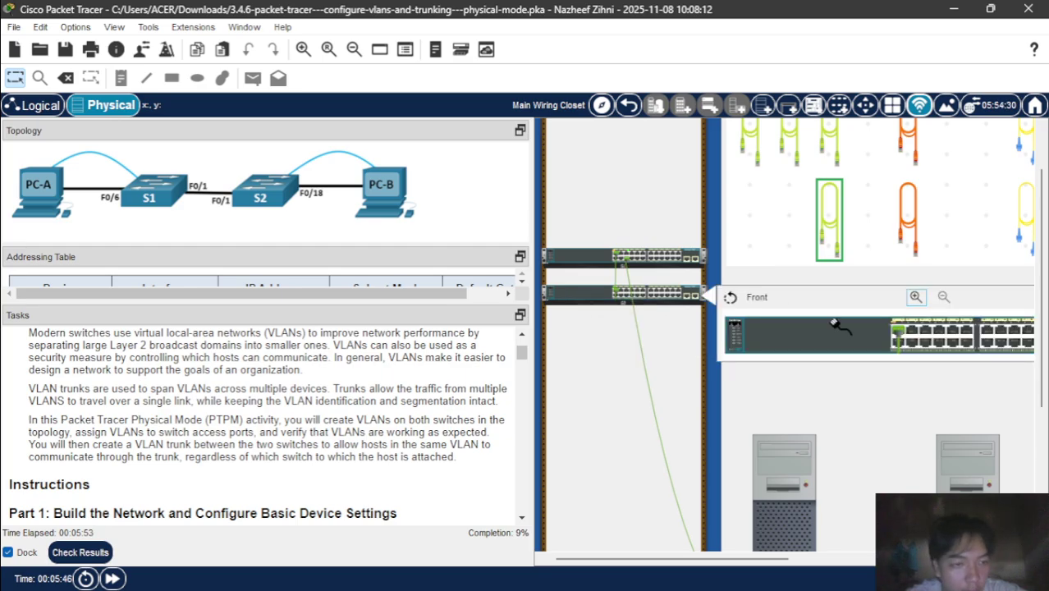
{"action": "scroll", "coordinate": [832, 324], "scroll_direction": "right", "scroll_amount": 3}
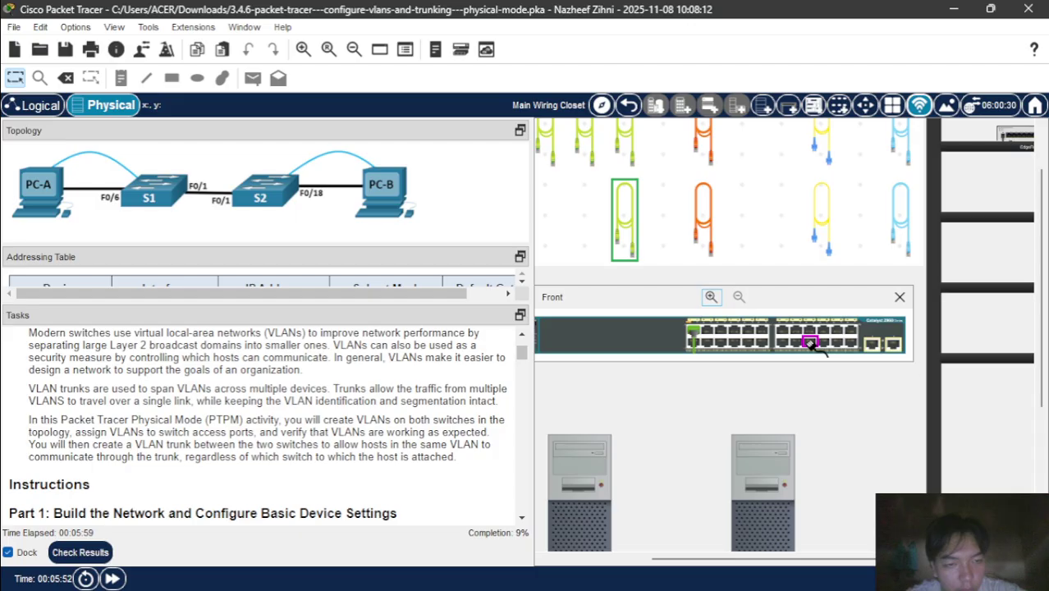
{"action": "left_click", "coordinate": [811, 343]}
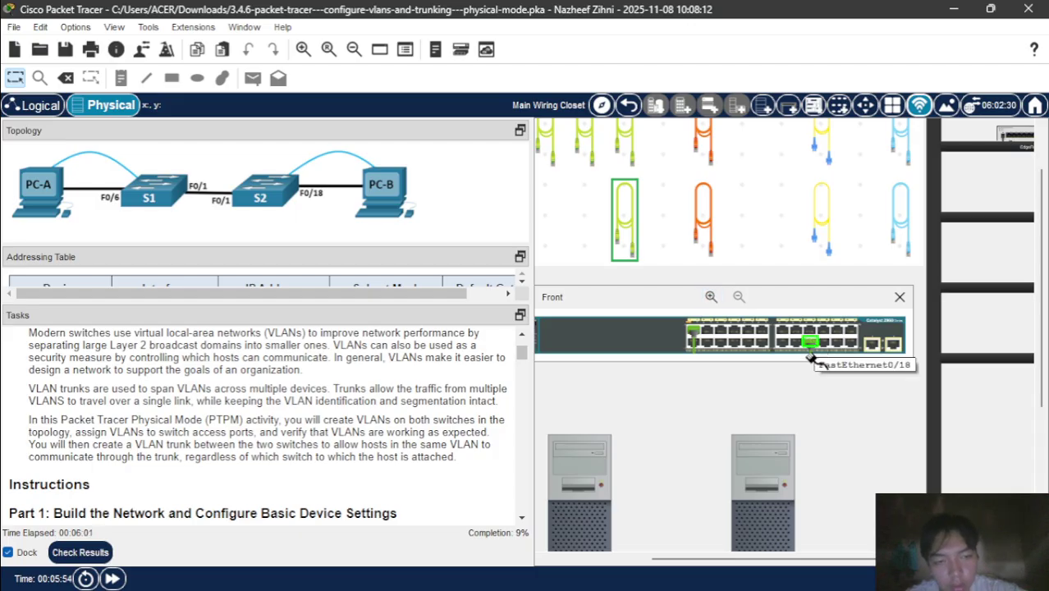
- Connect the cable's other end to PC-B's FastEthernet0 port
{"action": "scroll", "coordinate": [816, 396], "scroll_direction": "left", "scroll_amount": 2}
{"action": "scroll", "coordinate": [816, 396], "scroll_direction": "down", "scroll_amount": 2}
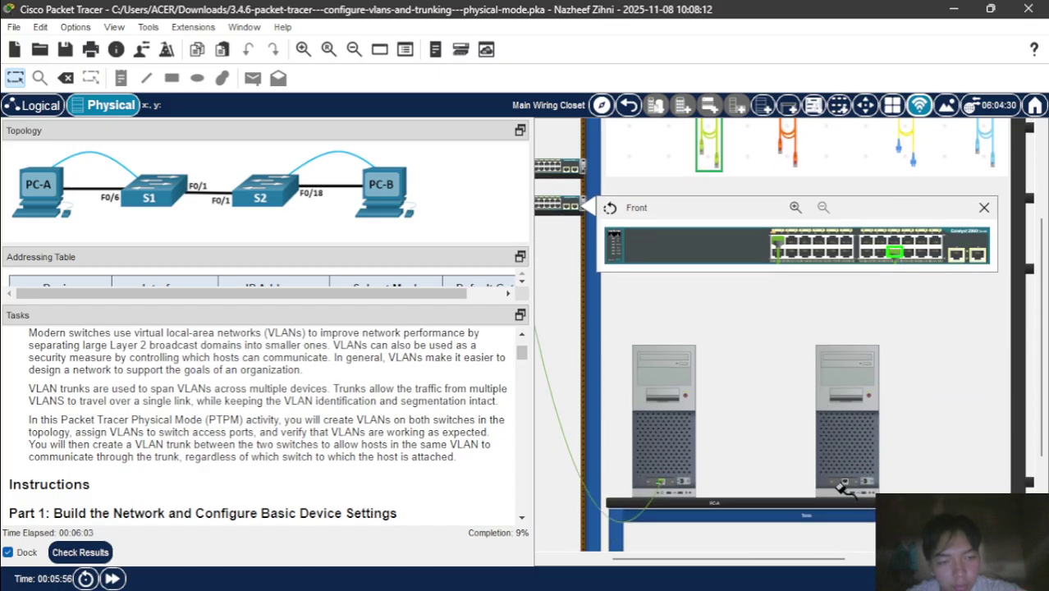
{"action": "left_click", "coordinate": [984, 208]}
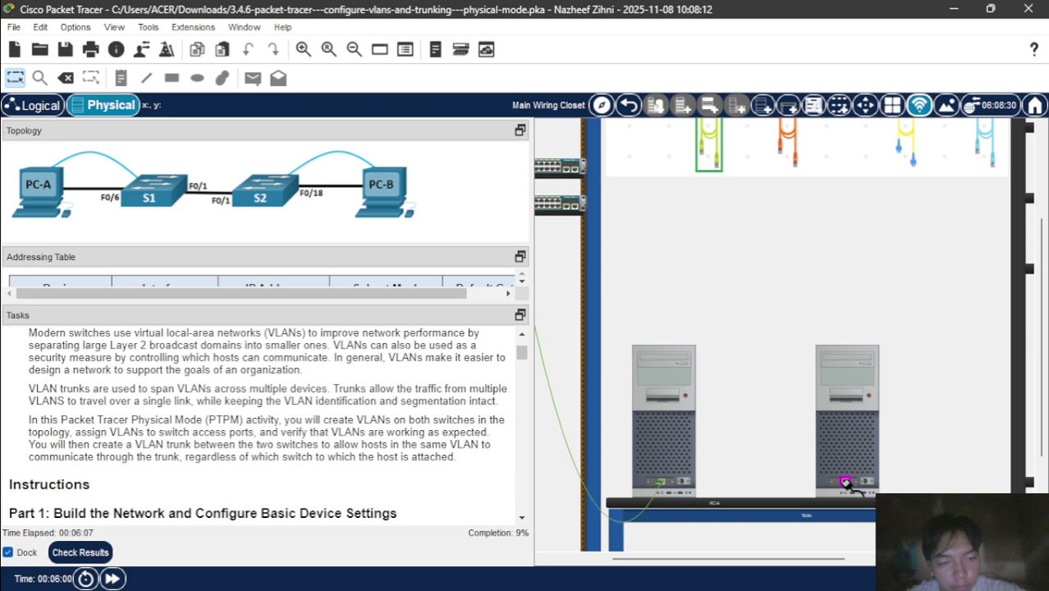
{"action": "left_click", "coordinate": [847, 486]}
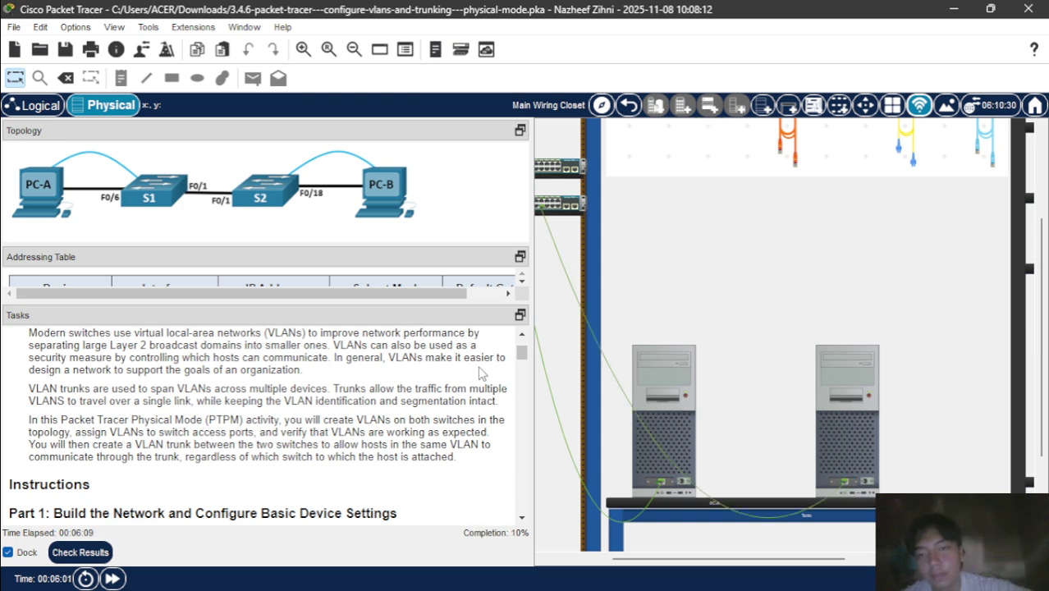
{"action": "scroll", "coordinate": [701, 388], "scroll_direction": "up", "scroll_amount": 2}
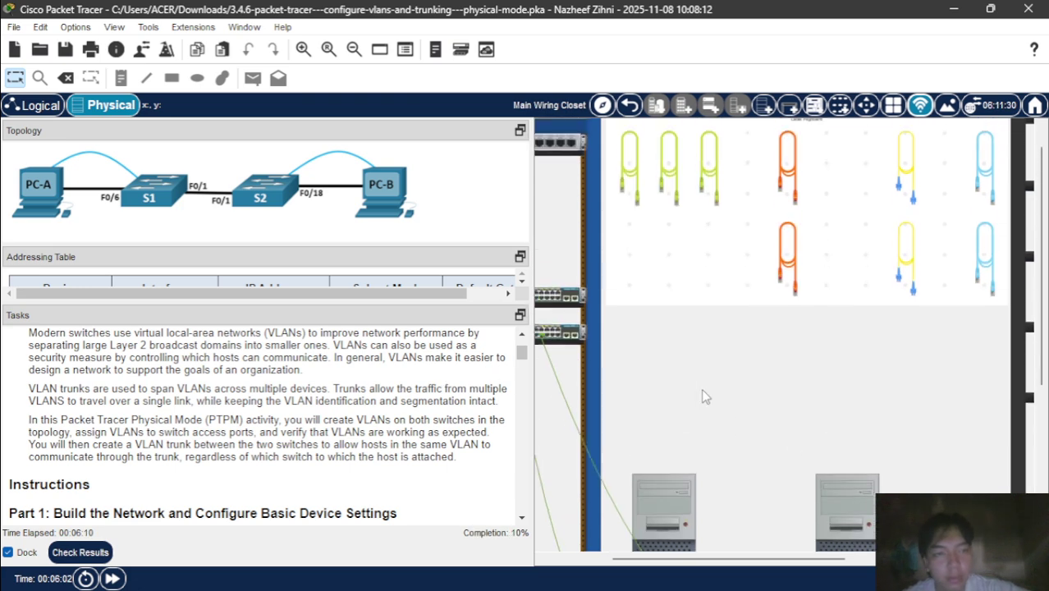
- Run a console cable from PC-A's RS 232 port to the upper switch's console port
{"action": "left_click", "coordinate": [984, 279]}
{"action": "scroll", "coordinate": [821, 359], "scroll_direction": "down", "scroll_amount": 3}
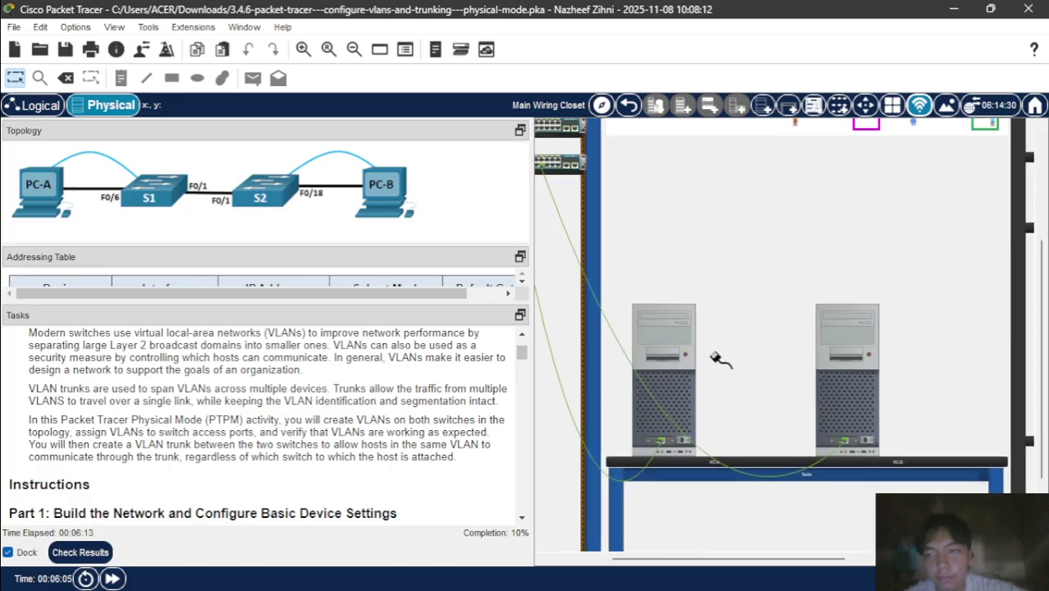
{"action": "left_click", "coordinate": [684, 420]}
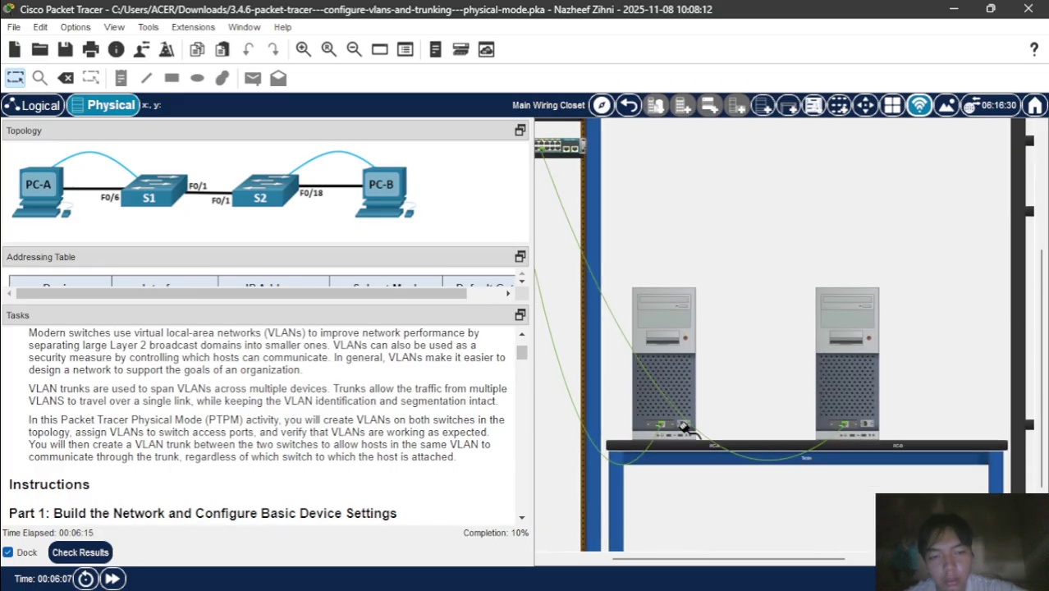
{"action": "left_click", "coordinate": [681, 426]}
{"action": "scroll", "coordinate": [627, 416], "scroll_direction": "left", "scroll_amount": 2}
{"action": "scroll", "coordinate": [631, 416], "scroll_direction": "up", "scroll_amount": 3}
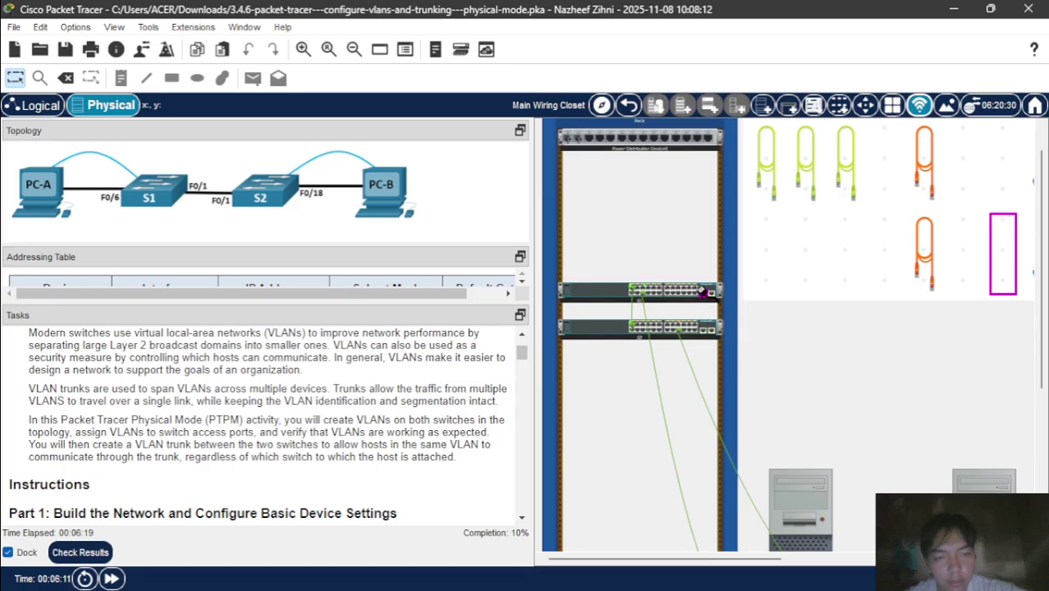
{"action": "left_click", "coordinate": [632, 292]}
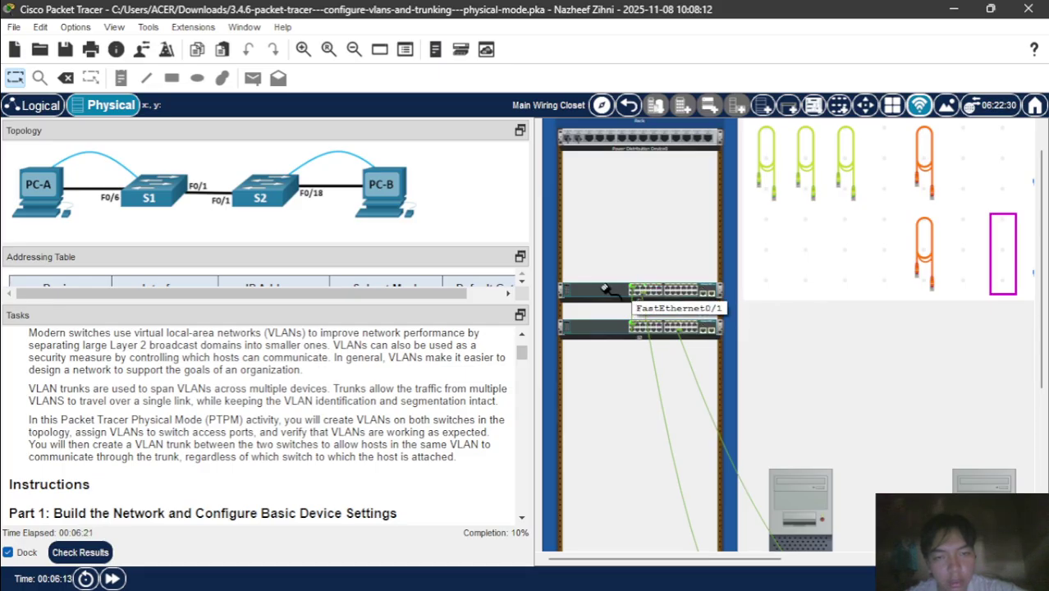
{"action": "right_click", "coordinate": [588, 291]}
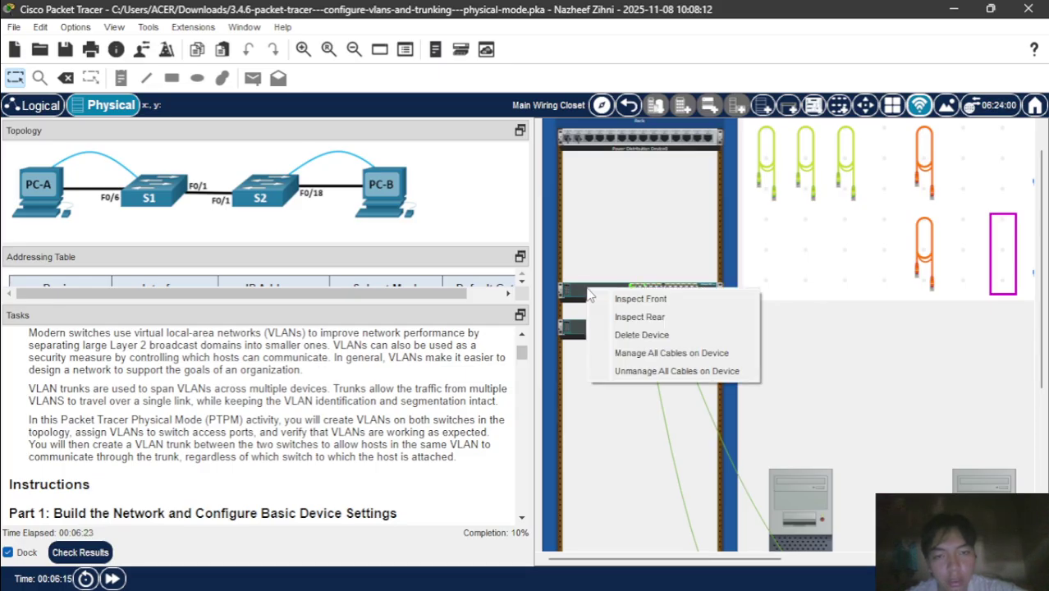
{"action": "left_click", "coordinate": [636, 317]}
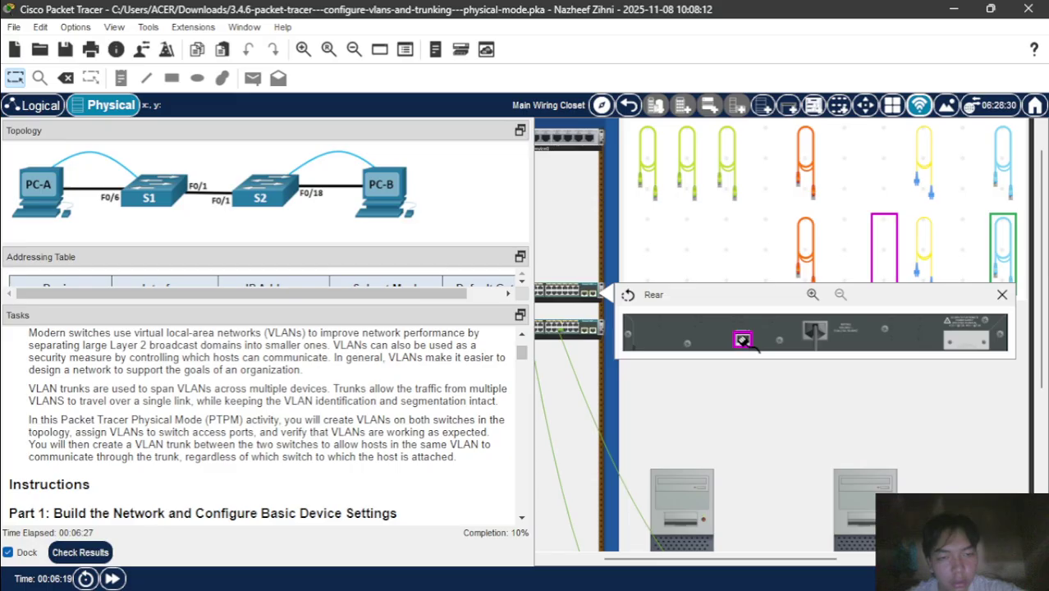
{"action": "left_click", "coordinate": [744, 338]}
- Run a second console cable from PC-B's RS 232 port to the lower switch's console port
{"action": "scroll", "coordinate": [653, 391], "scroll_direction": "up", "scroll_amount": 1}
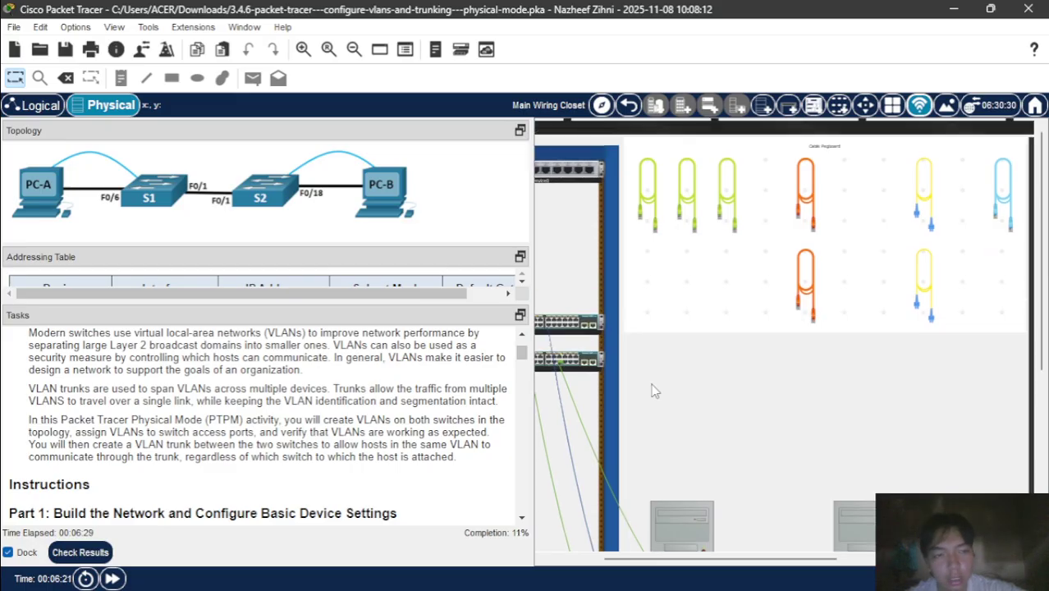
{"action": "scroll", "coordinate": [995, 203], "scroll_direction": "down", "scroll_amount": 5}
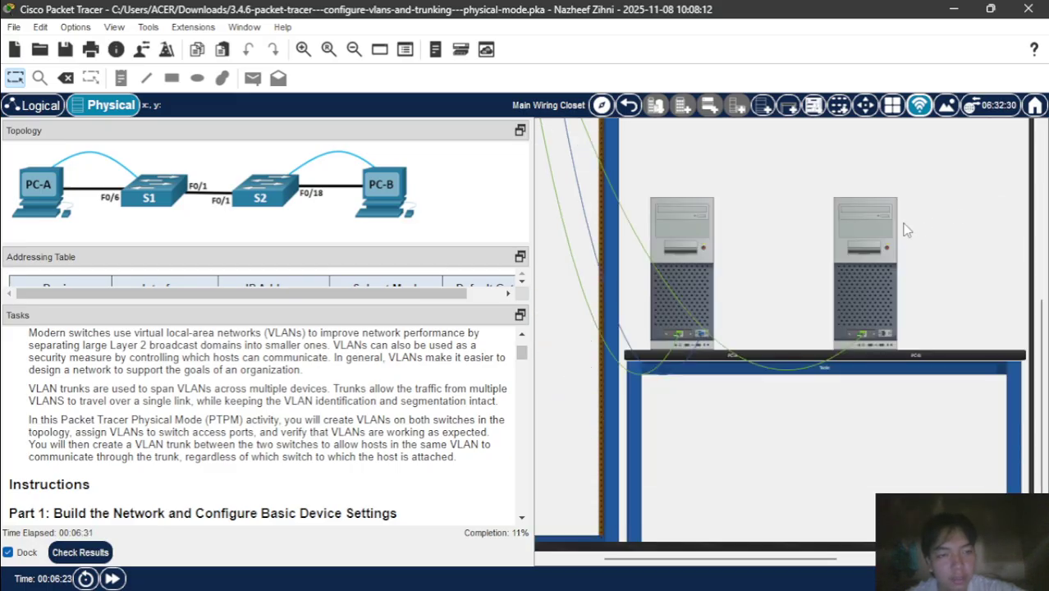
{"action": "mouse_move", "coordinate": [871, 221]}
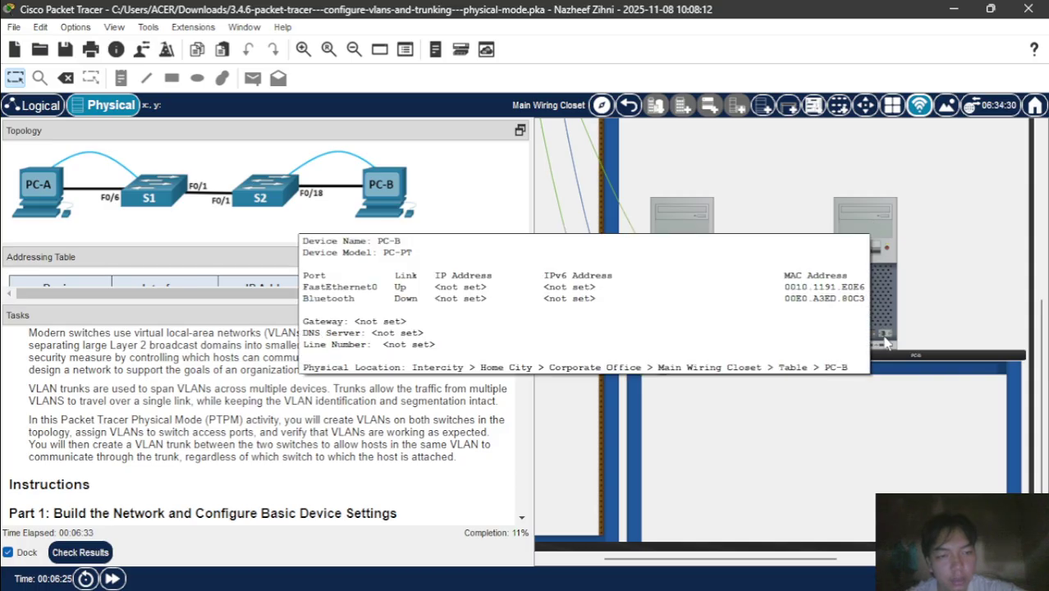
{"action": "scroll", "coordinate": [1012, 261], "scroll_direction": "up", "scroll_amount": 5}
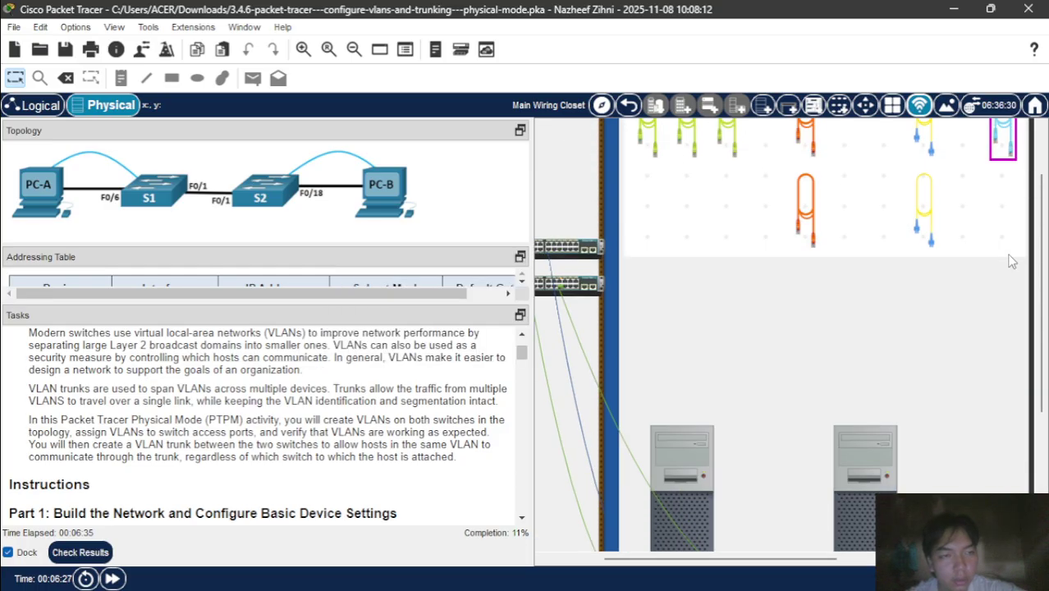
{"action": "left_click", "coordinate": [1001, 134]}
{"action": "scroll", "coordinate": [936, 413], "scroll_direction": "down", "scroll_amount": 5}
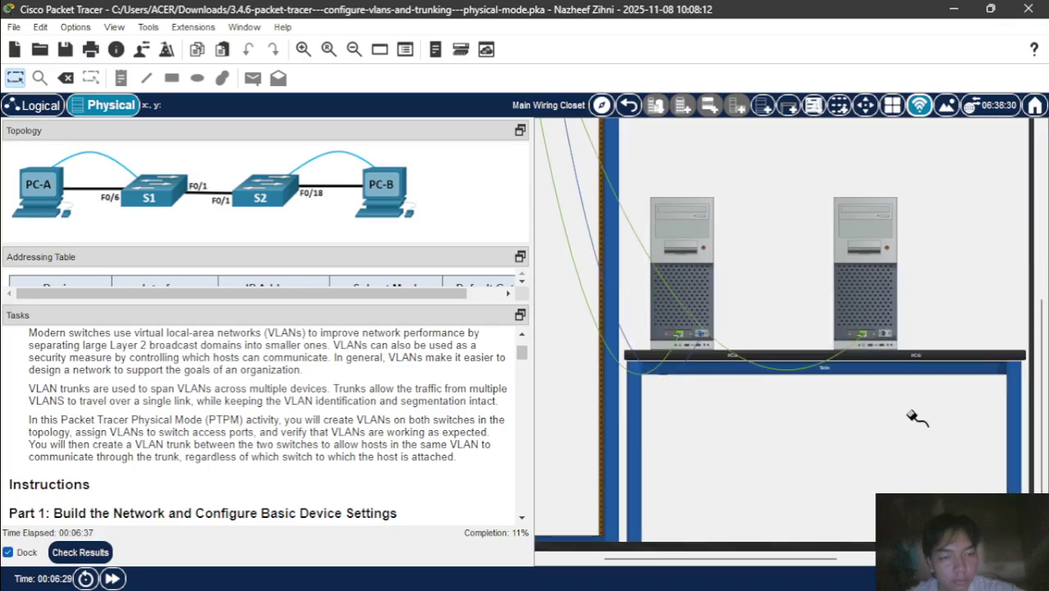
{"action": "left_click", "coordinate": [883, 334]}
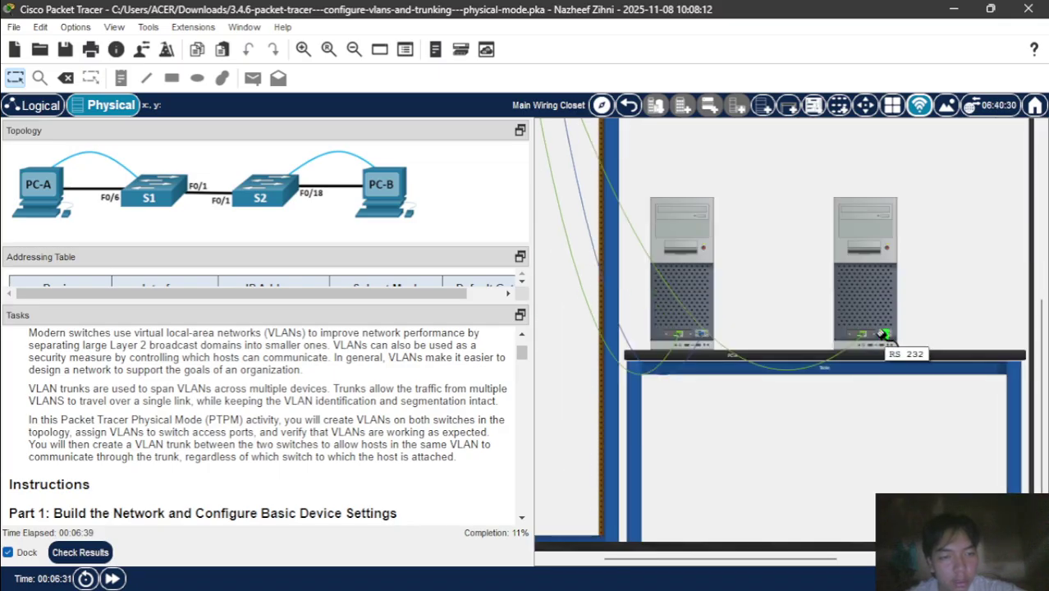
{"action": "scroll", "coordinate": [644, 338], "scroll_direction": "up", "scroll_amount": 5}
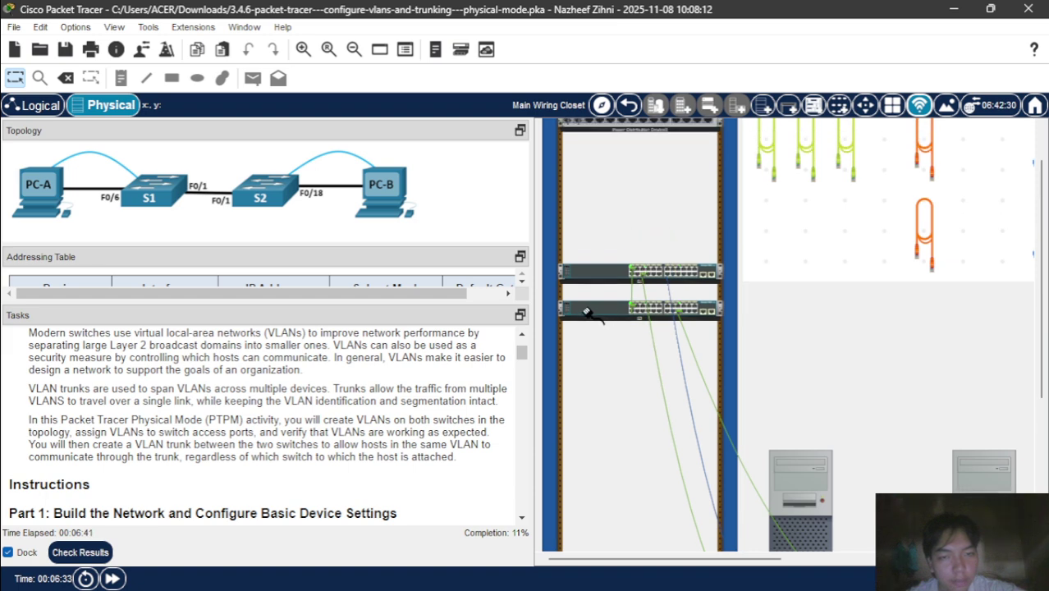
{"action": "right_click", "coordinate": [580, 308]}
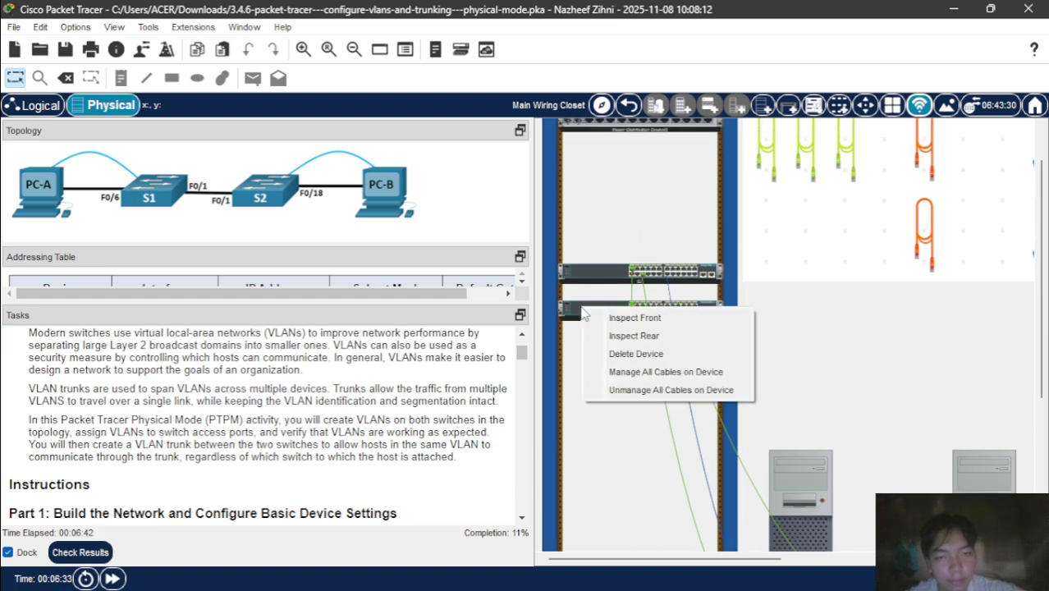
{"action": "left_click", "coordinate": [634, 336]}
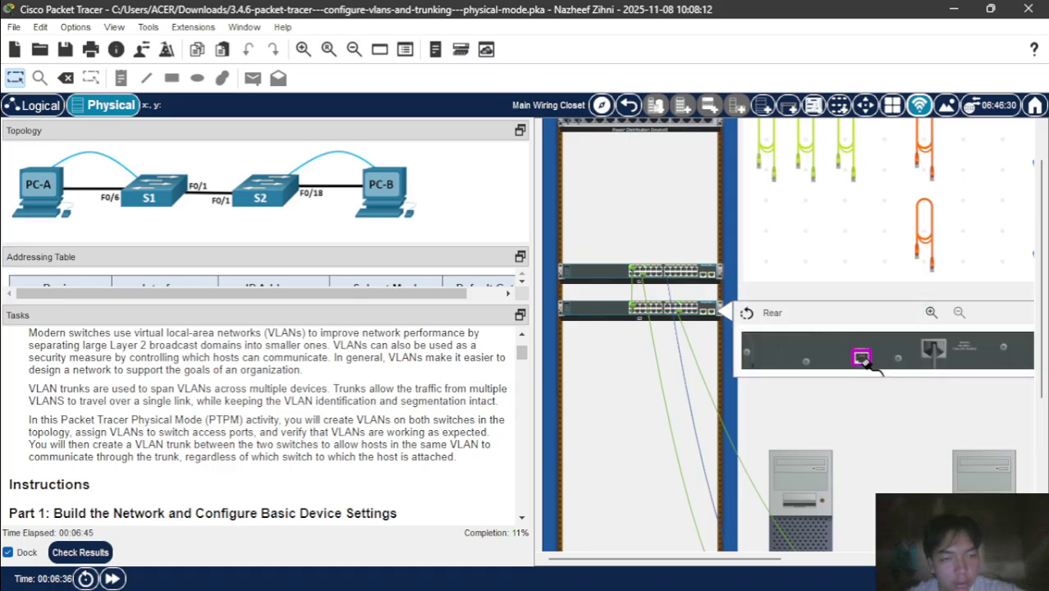
{"action": "left_click", "coordinate": [862, 359]}
{"action": "scroll", "coordinate": [885, 444], "scroll_direction": "down", "scroll_amount": 2}
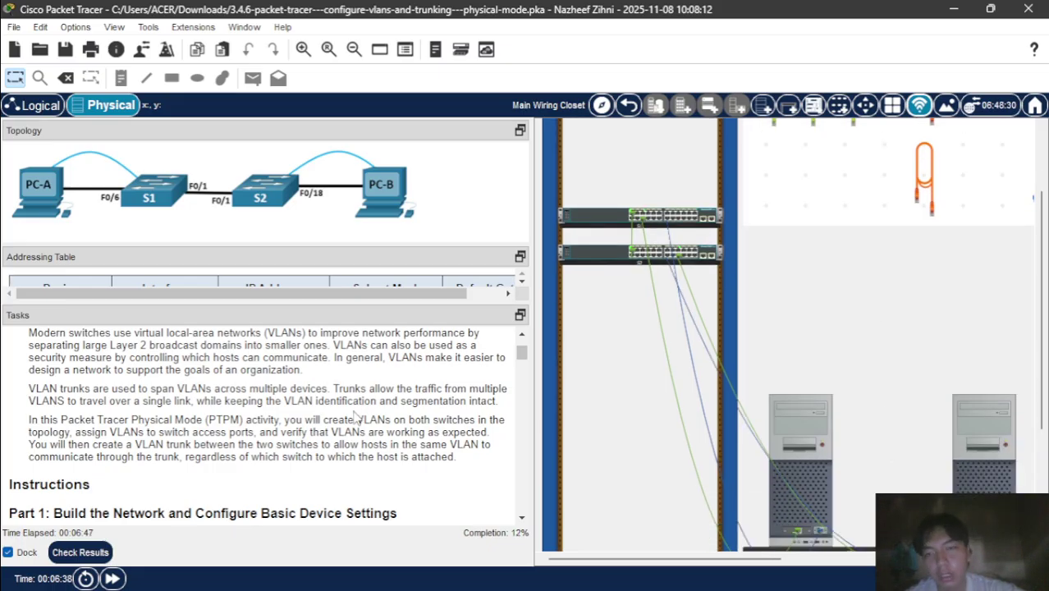
{"action": "scroll", "coordinate": [702, 391], "scroll_direction": "down", "scroll_amount": 3}
{"action": "scroll", "coordinate": [702, 391], "scroll_direction": "right", "scroll_amount": 2}
{"action": "scroll", "coordinate": [703, 391], "scroll_direction": "up", "scroll_amount": 1}
{"action": "scroll", "coordinate": [703, 392], "scroll_direction": "down", "scroll_amount": 1}
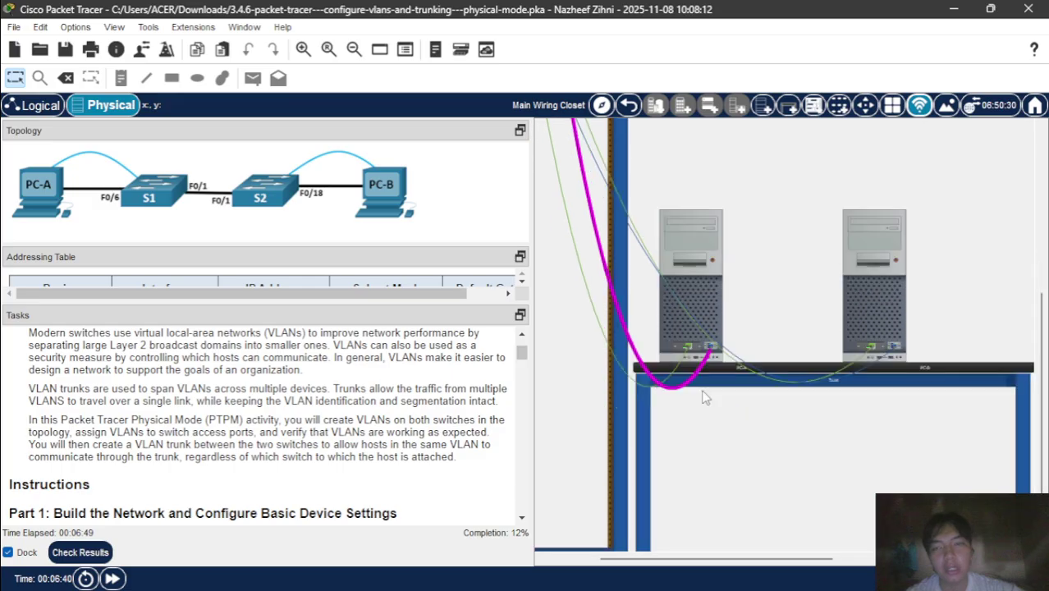
{"action": "scroll", "coordinate": [360, 414], "scroll_direction": "down", "scroll_amount": 8}
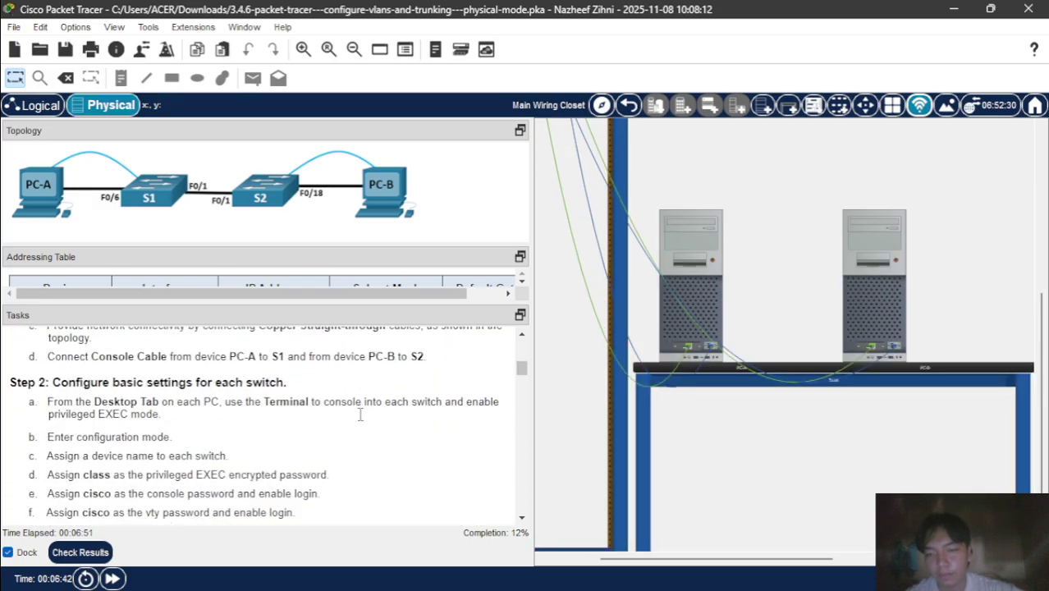
{"action": "scroll", "coordinate": [359, 415], "scroll_direction": "down", "scroll_amount": 1}
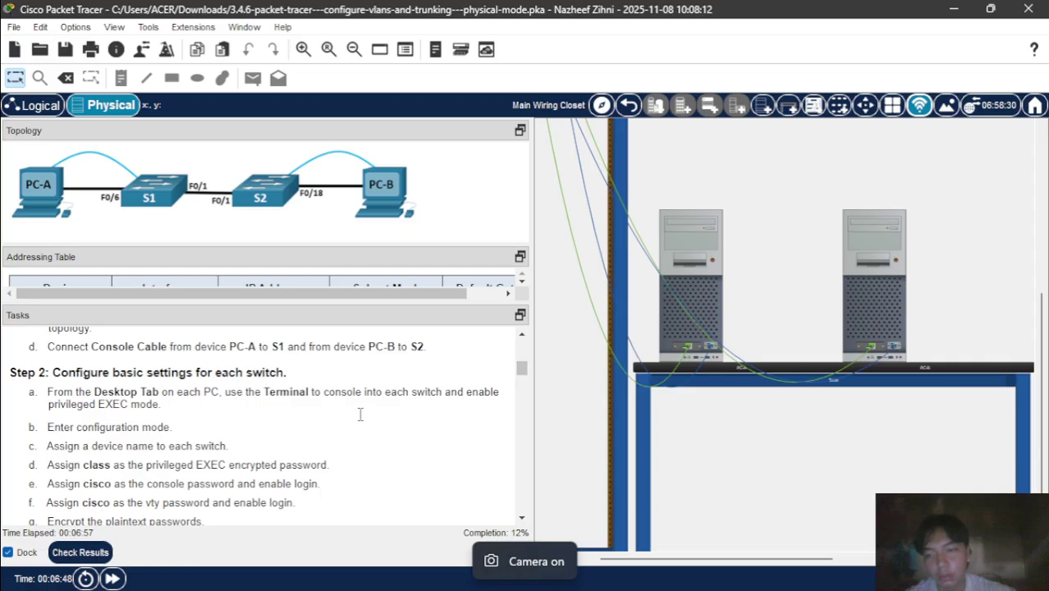
{"action": "scroll", "coordinate": [360, 415], "scroll_direction": "down", "scroll_amount": 3}
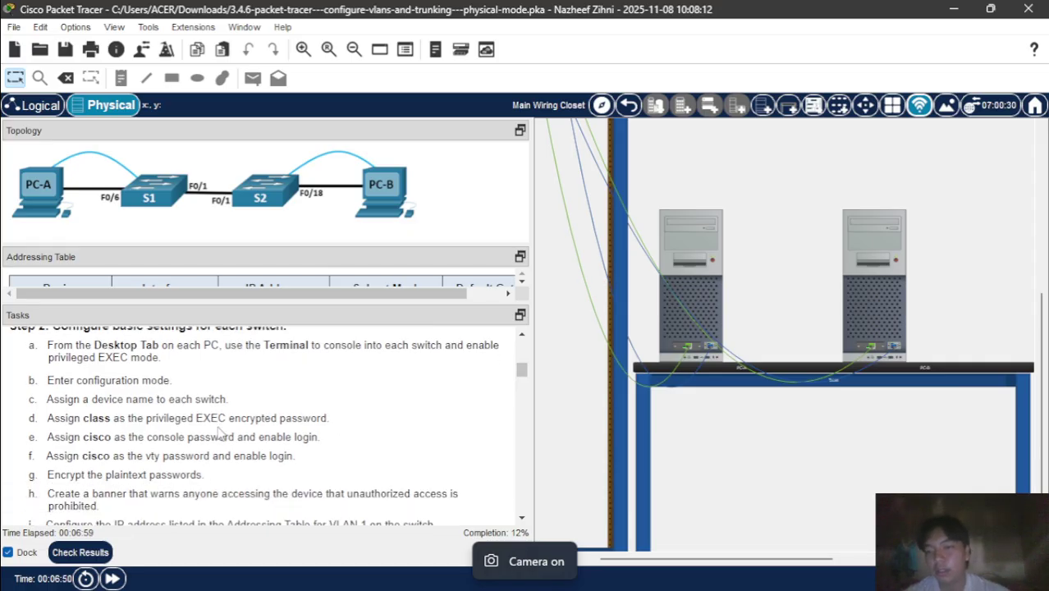
{"action": "scroll", "coordinate": [220, 435], "scroll_direction": "up", "scroll_amount": 2}
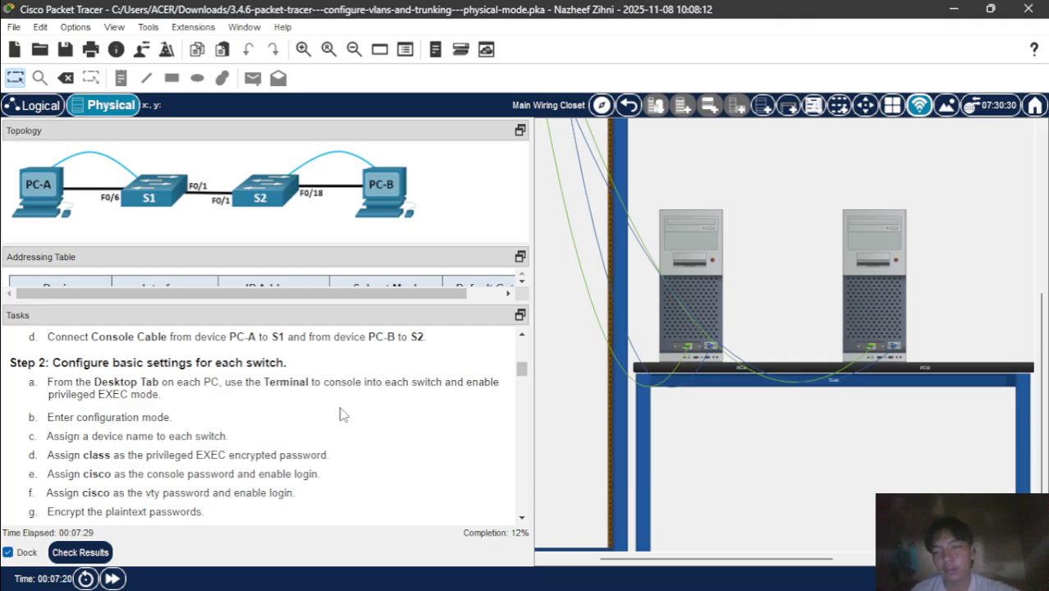
{"action": "scroll", "coordinate": [343, 414], "scroll_direction": "down", "scroll_amount": 3}
{"action": "scroll", "coordinate": [391, 423], "scroll_direction": "up", "scroll_amount": 5}
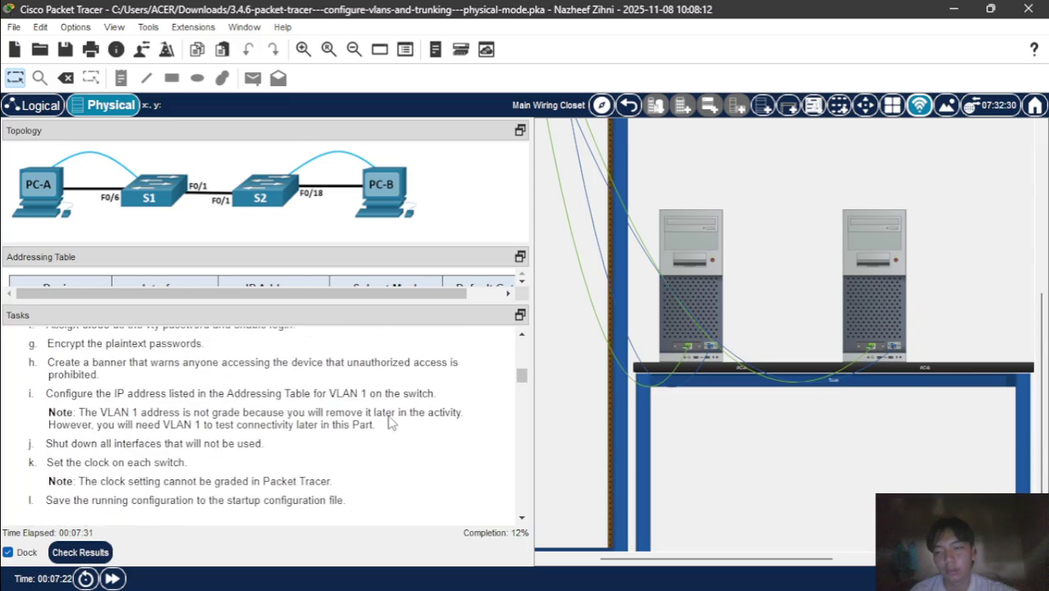
{"action": "scroll", "coordinate": [392, 423], "scroll_direction": "down", "scroll_amount": 1}
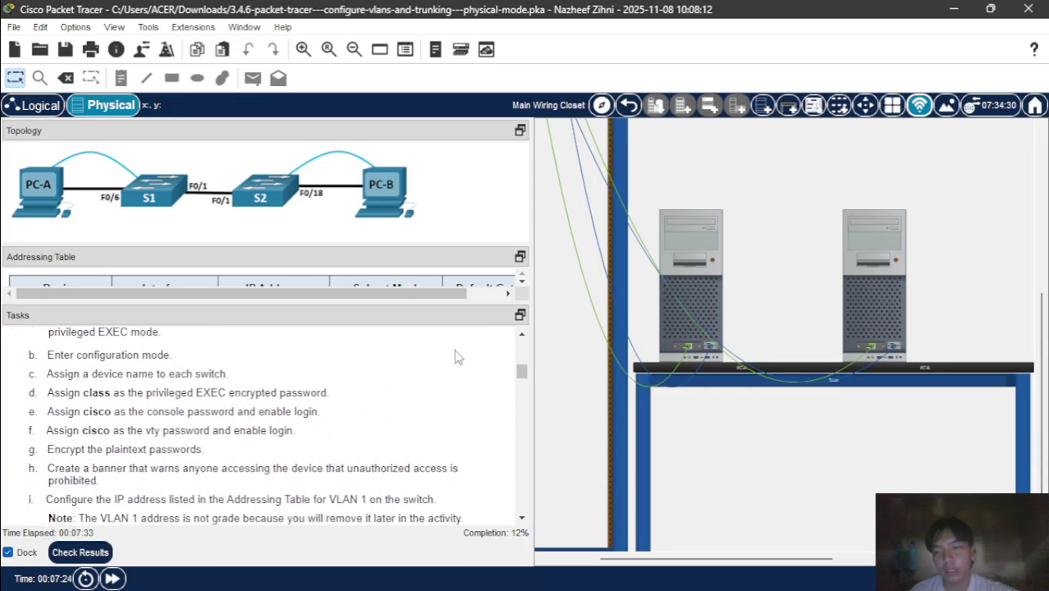
- Open PC-A's Terminal with default settings to get the switch console prompt
{"action": "left_click", "coordinate": [691, 259]}
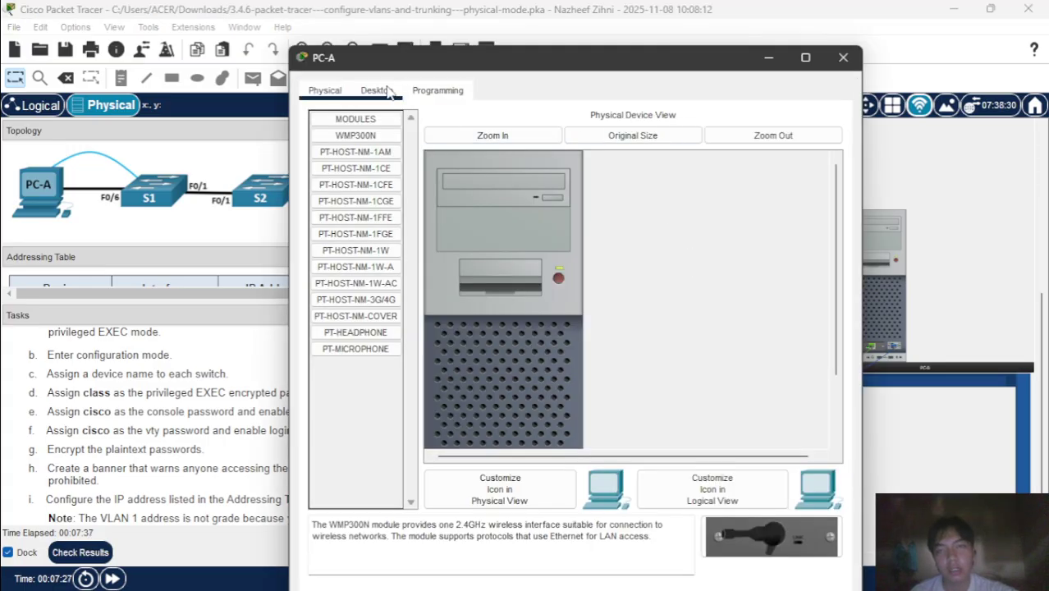
{"action": "left_click", "coordinate": [377, 90]}
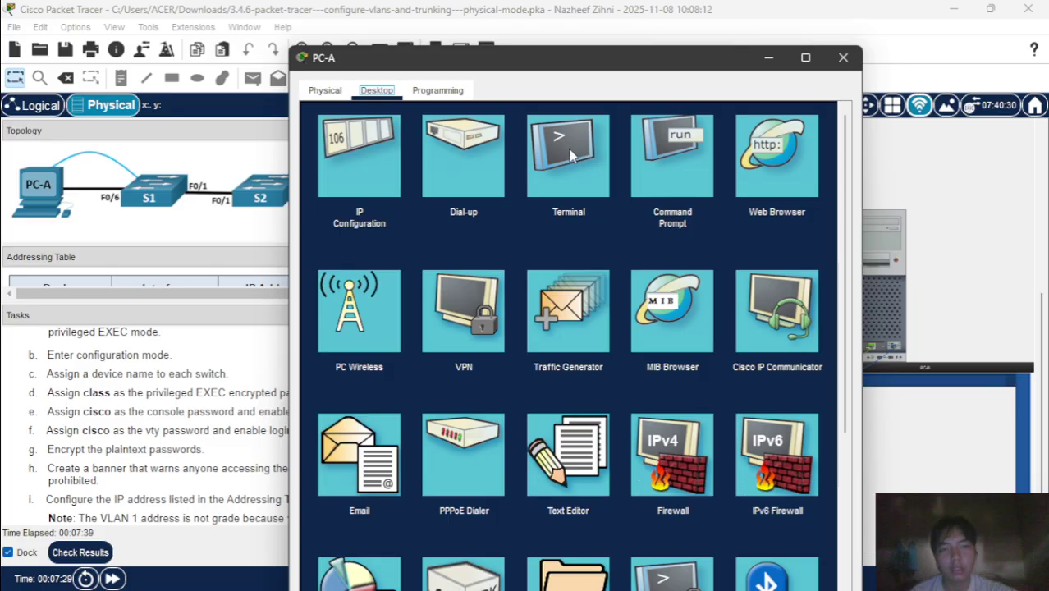
{"action": "left_click", "coordinate": [567, 146]}
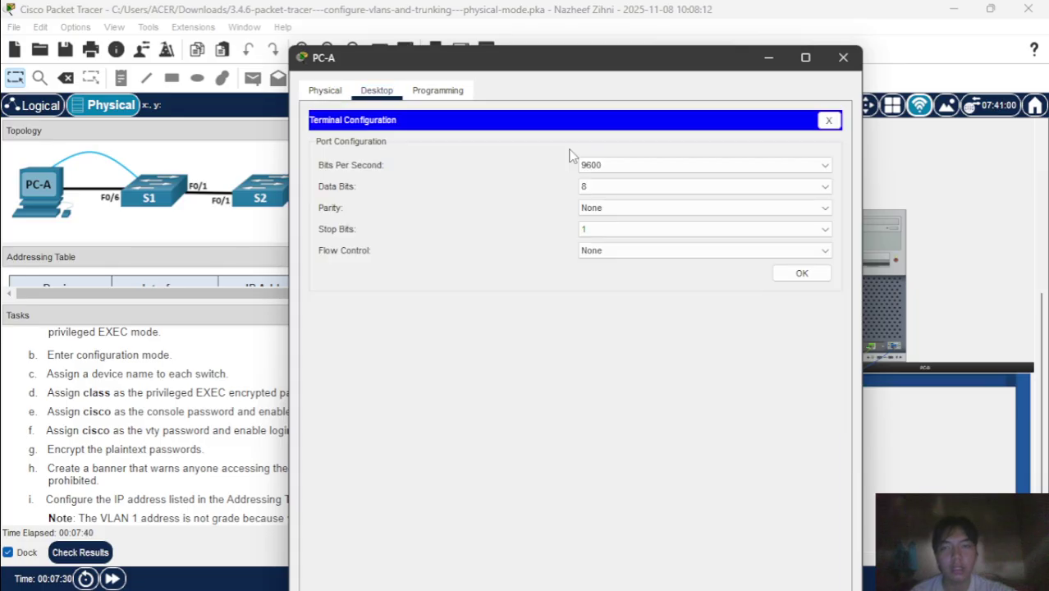
{"action": "left_click", "coordinate": [801, 275]}
{"action": "key", "text": "Return"}
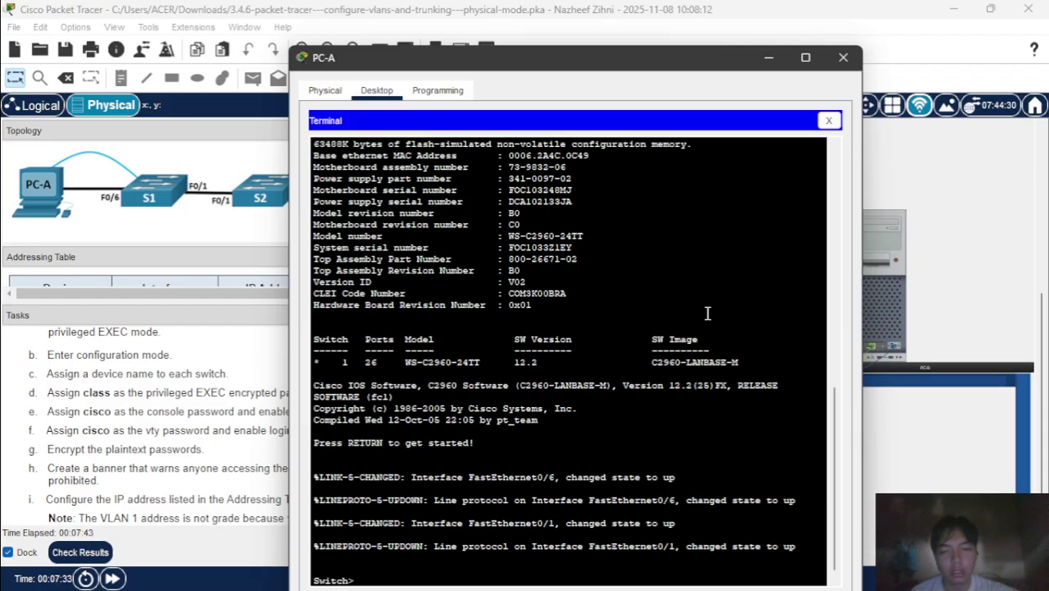
- Enter privileged EXEC and global configuration mode with 'en' and 'conf t'
{"action": "left_click_drag", "start_coordinate": [627, 72], "coordinate": [613, 34]}
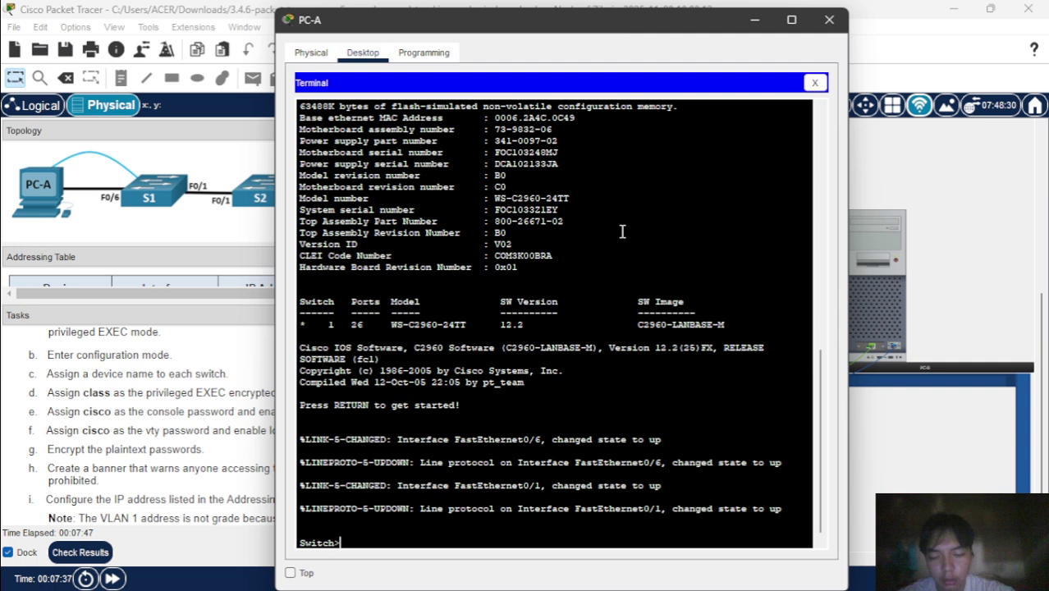
{"action": "type", "text": "en"}
{"action": "key", "text": "Return"}
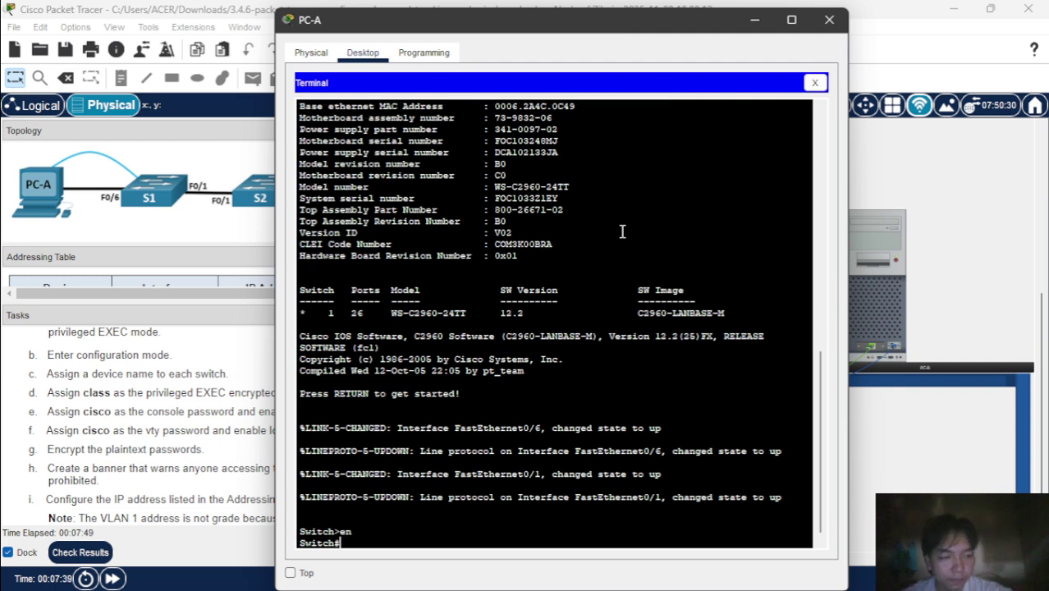
{"action": "type", "text": "conf"}
{"action": "type", "text": " t"}
{"action": "key", "text": "Return"}
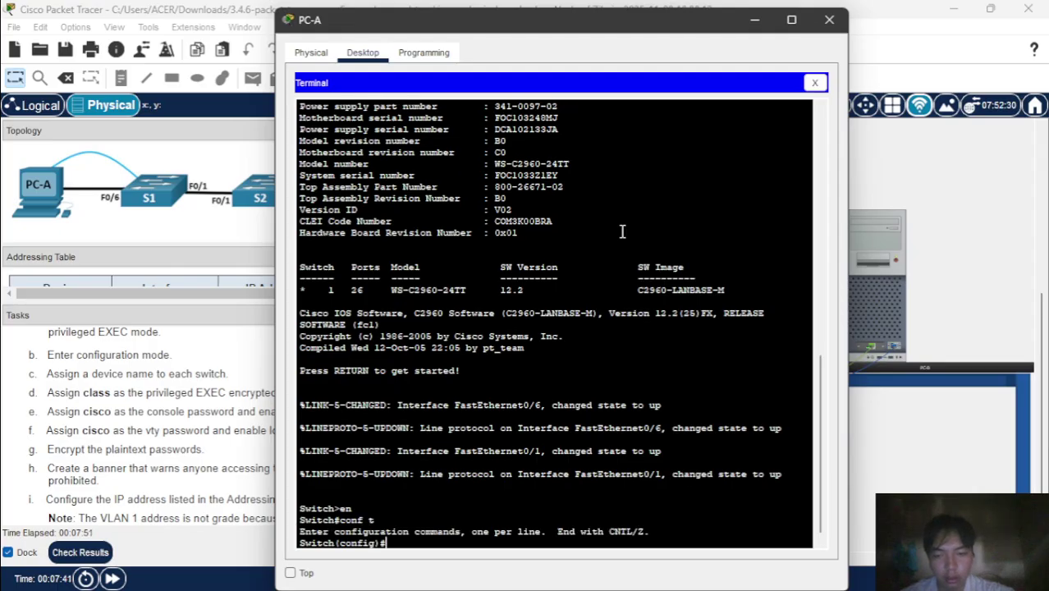
{"action": "left_click", "coordinate": [884, 283]}
- Open PC-B's console terminal to the second switch with default settings
{"action": "left_click", "coordinate": [878, 233]}
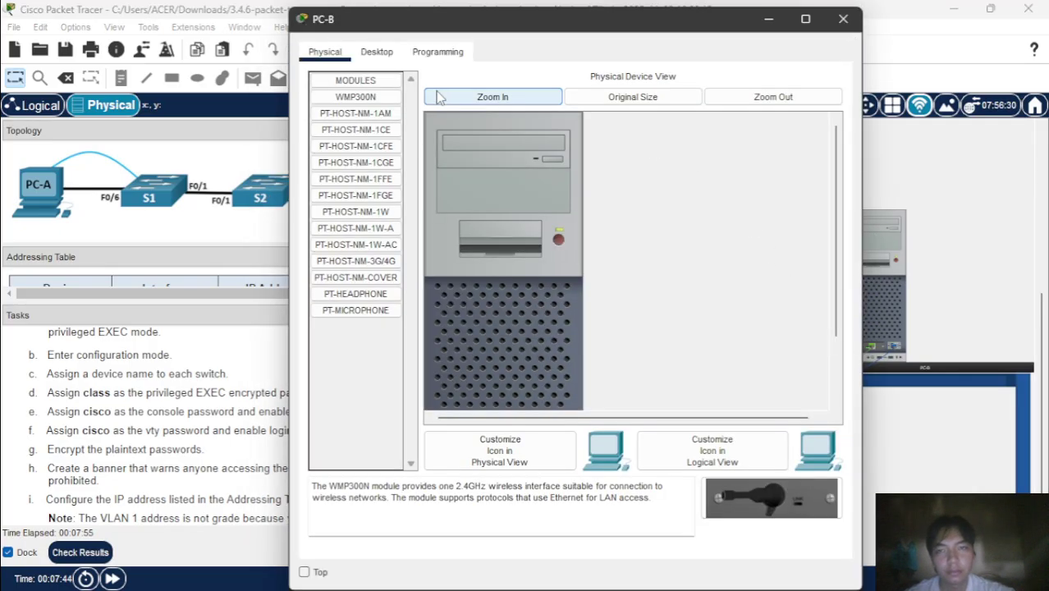
{"action": "left_click", "coordinate": [377, 53]}
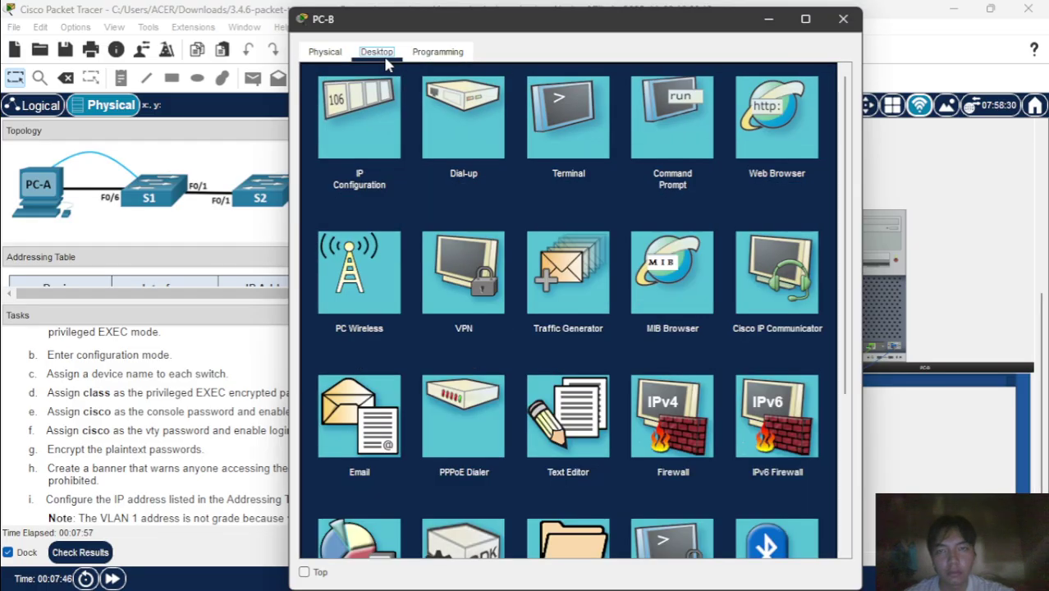
{"action": "left_click", "coordinate": [590, 113]}
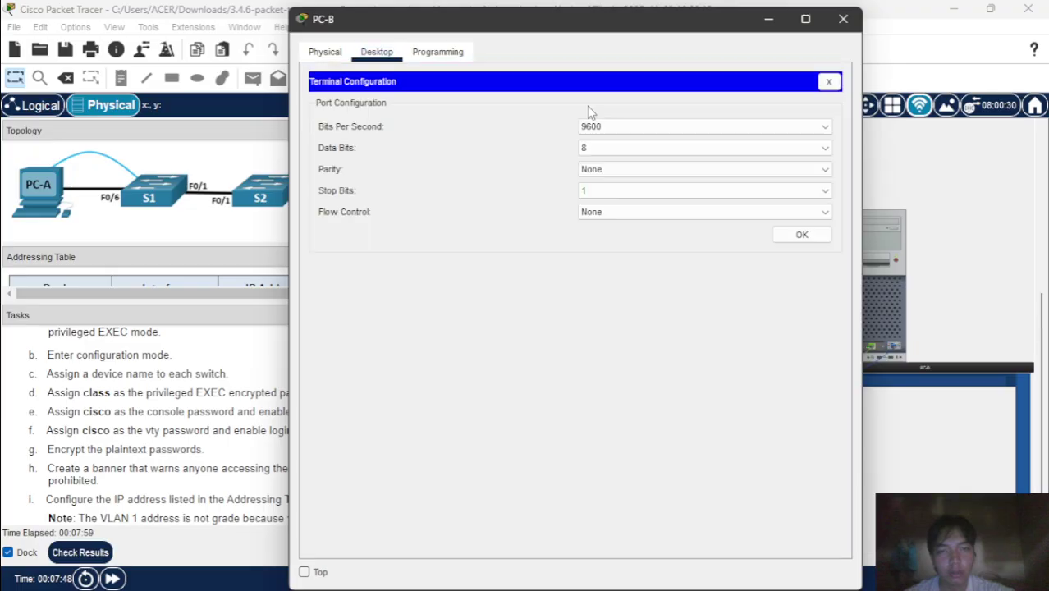
{"action": "left_click", "coordinate": [806, 236]}
- Bring the second switch to global configuration mode with en and conf t
{"action": "key", "text": "Return"}
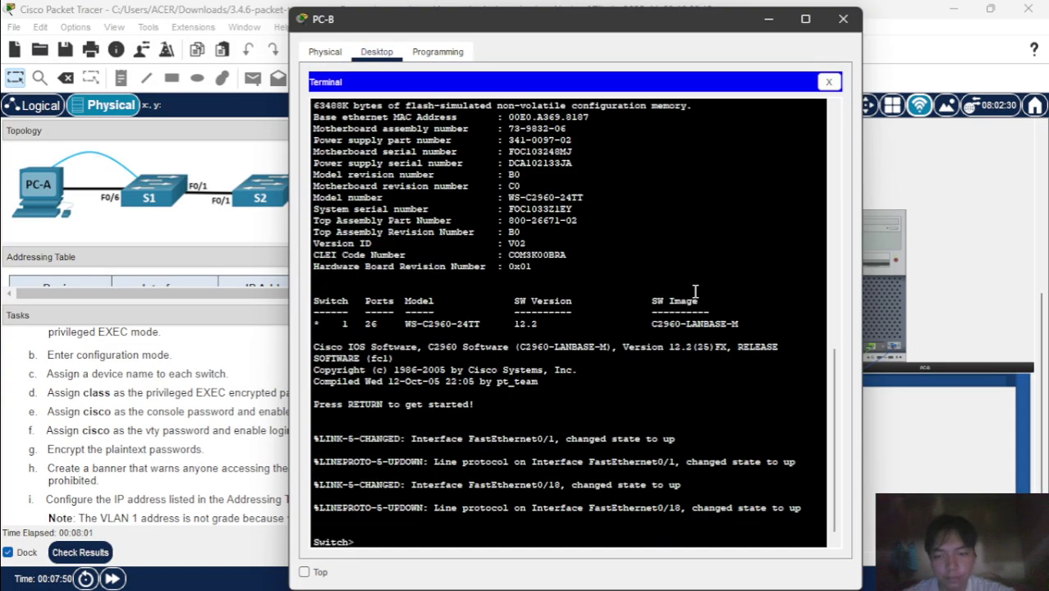
{"action": "type", "text": "en"}
{"action": "key", "text": "Return"}
{"action": "type", "text": "conf t"}
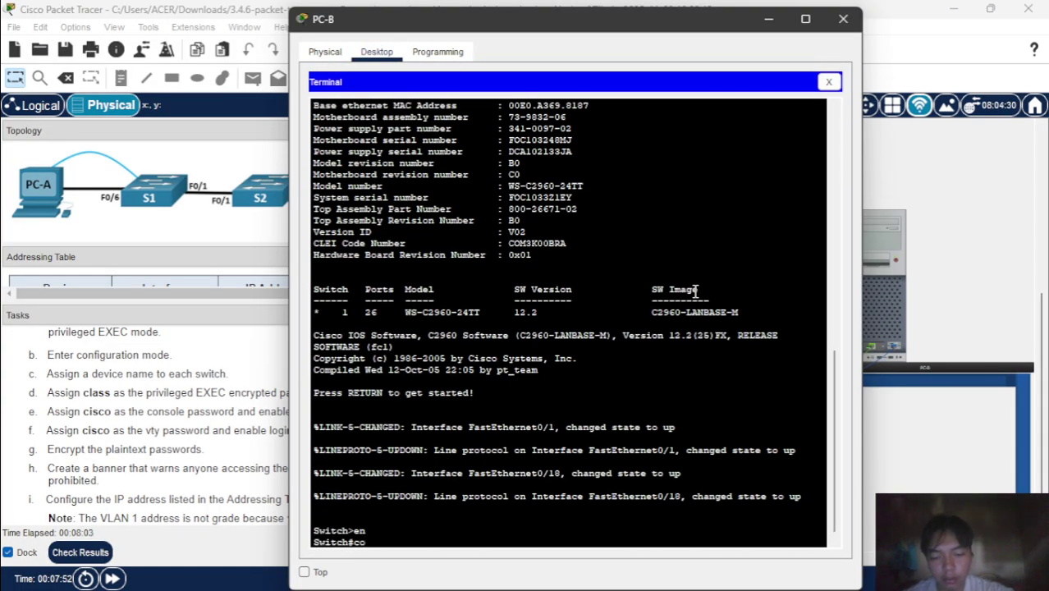
{"action": "key", "text": "Return"}
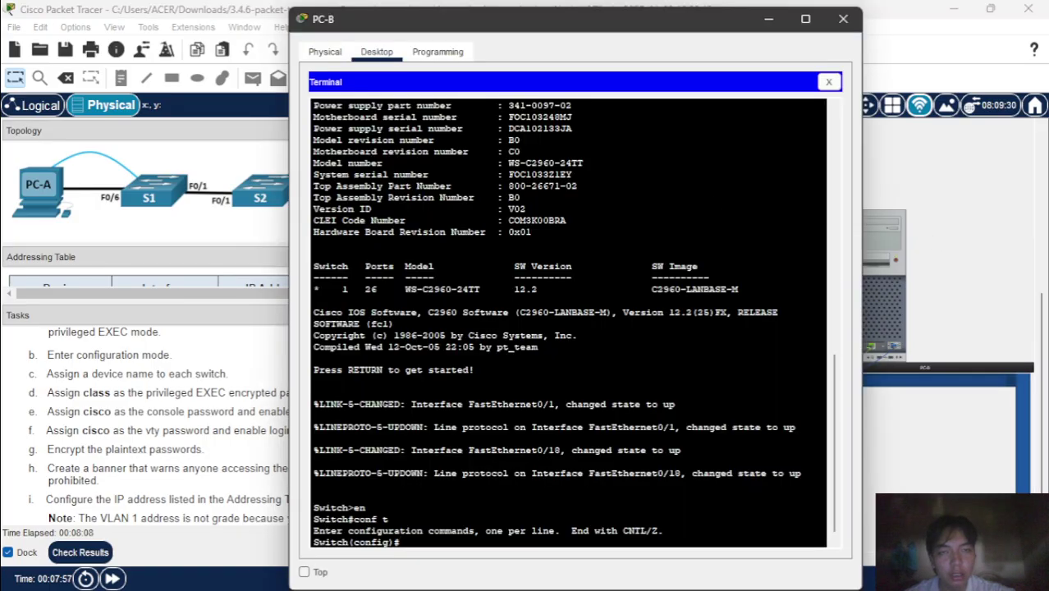
- Bring PC-A's terminal window back to the front
{"action": "mouse_move", "coordinate": [735, 581]}
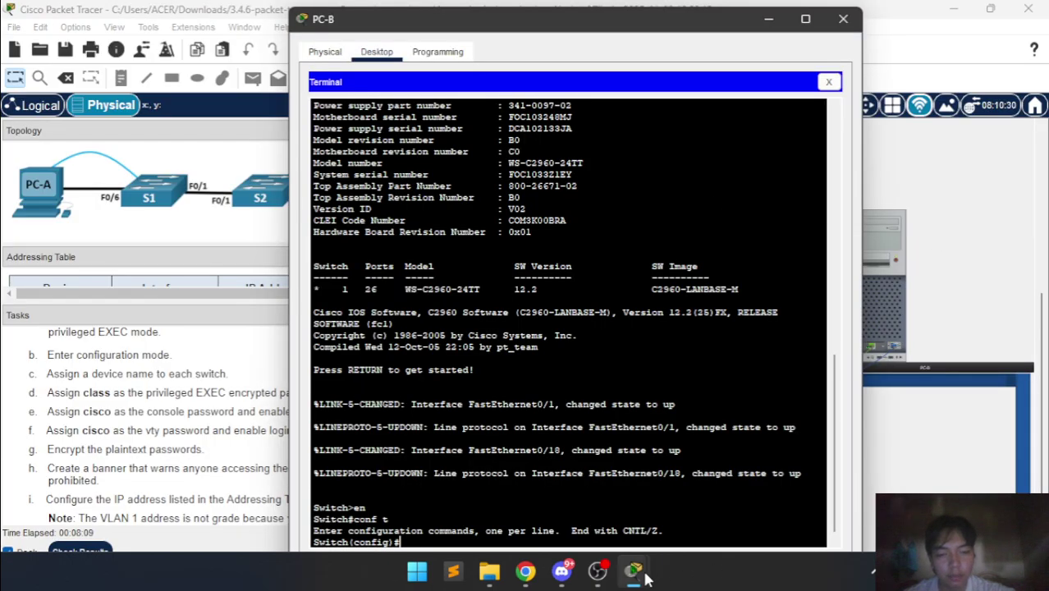
{"action": "mouse_move", "coordinate": [645, 575]}
{"action": "left_click", "coordinate": [672, 516]}
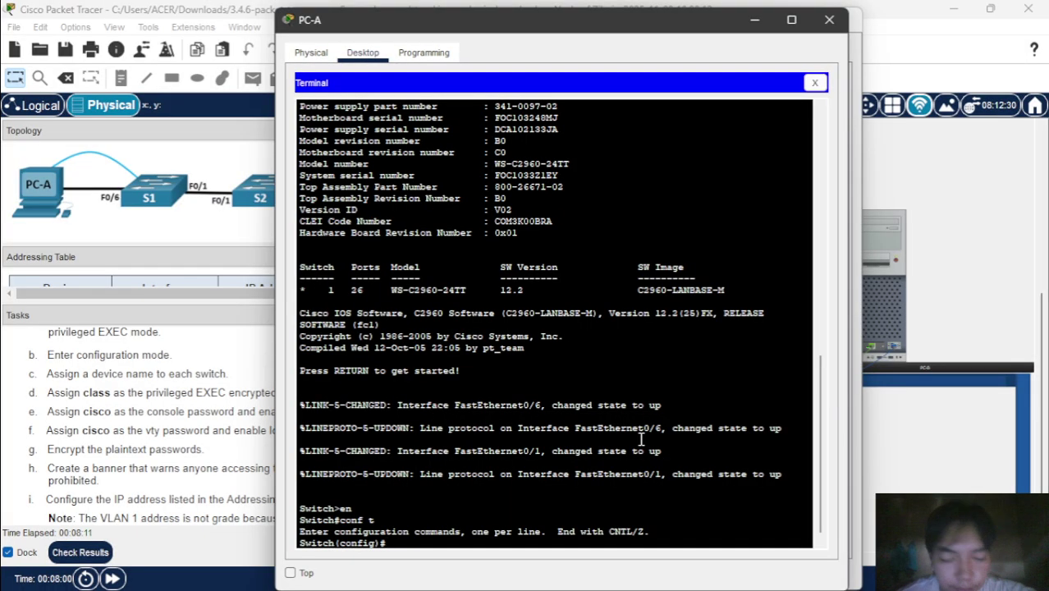
- Set the first switch's hostname to S1
{"action": "type", "text": "hos"}
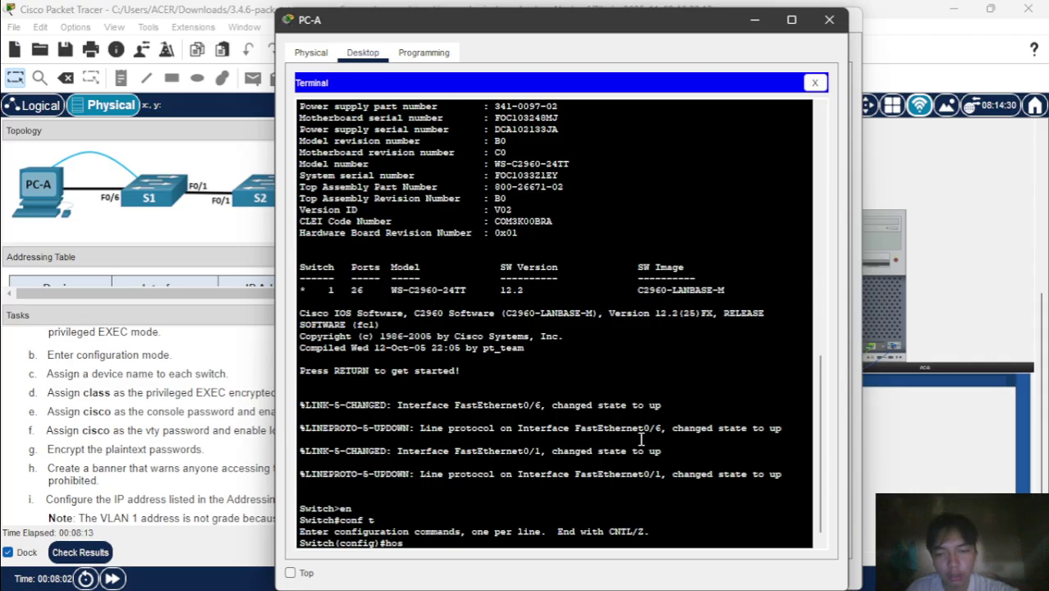
{"action": "key", "text": "Tab"}
{"action": "type", "text": "S"}
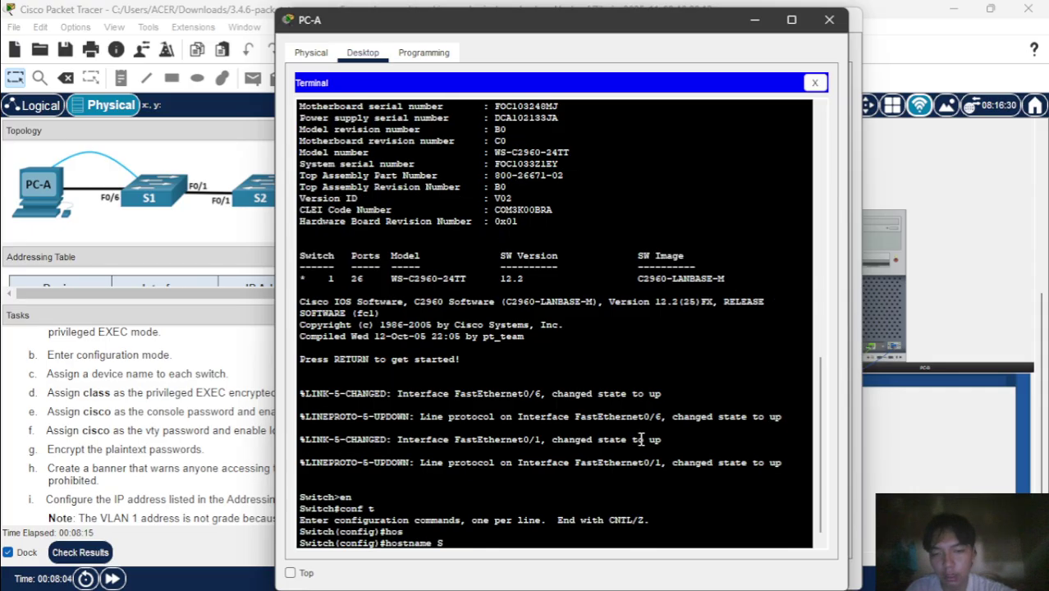
{"action": "type", "text": "1"}
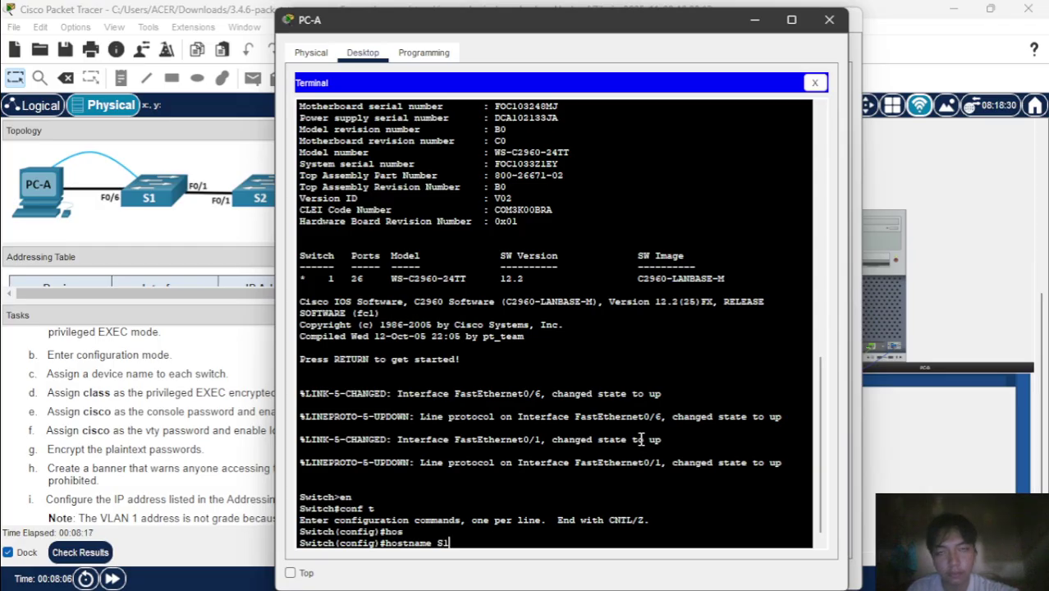
{"action": "key", "text": "Return"}
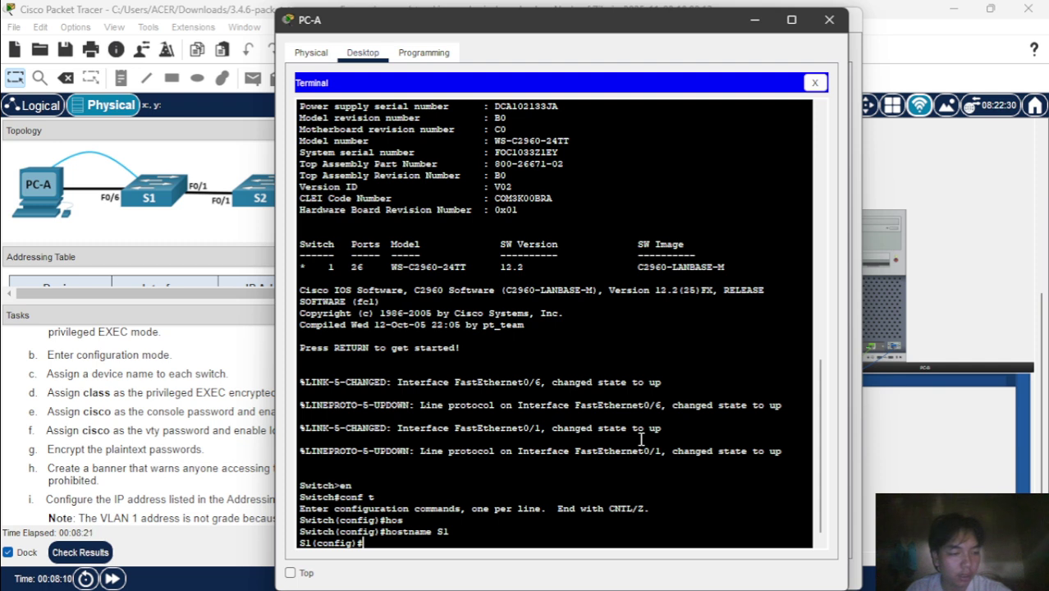
- Set an encrypted enable secret password for privileged EXEC mode on S1
{"action": "type", "text": "en"}
{"action": "key", "text": "Tab"}
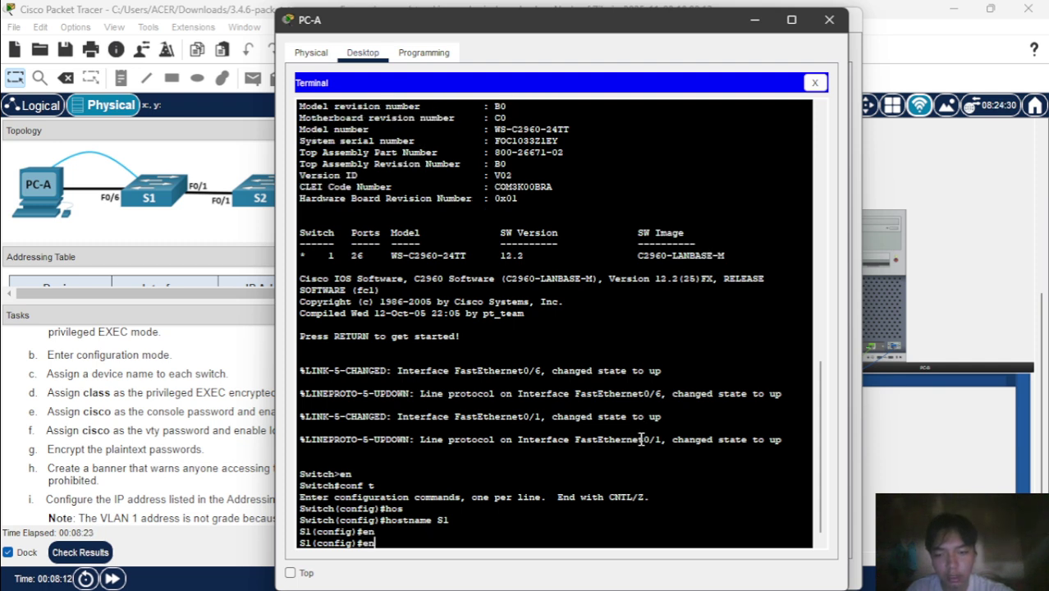
{"action": "type", "text": "a"}
{"action": "key", "text": "Tab"}
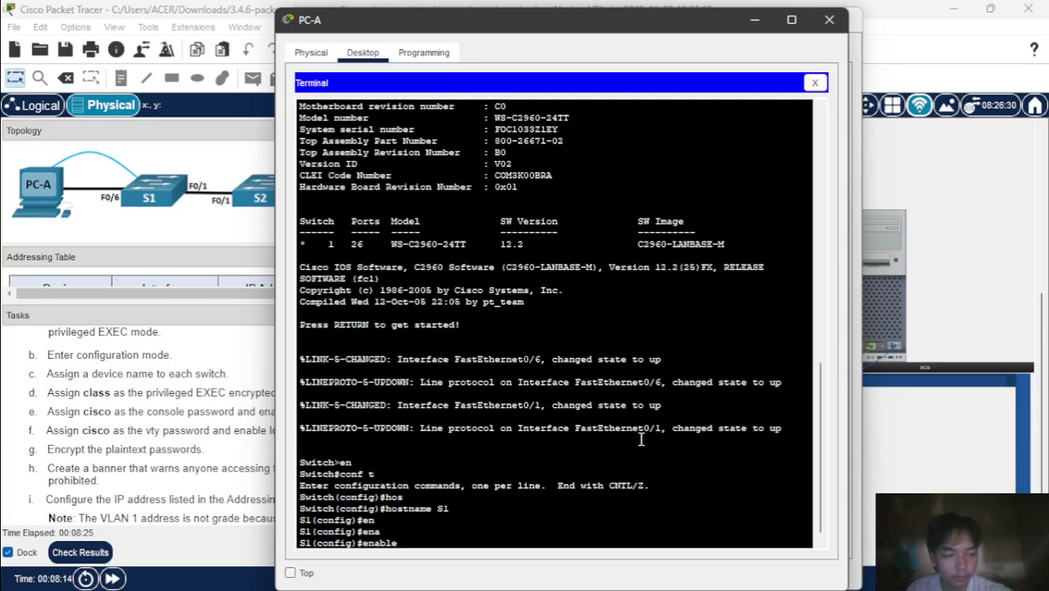
{"action": "type", "text": "sec"}
{"action": "key", "text": "Tab"}
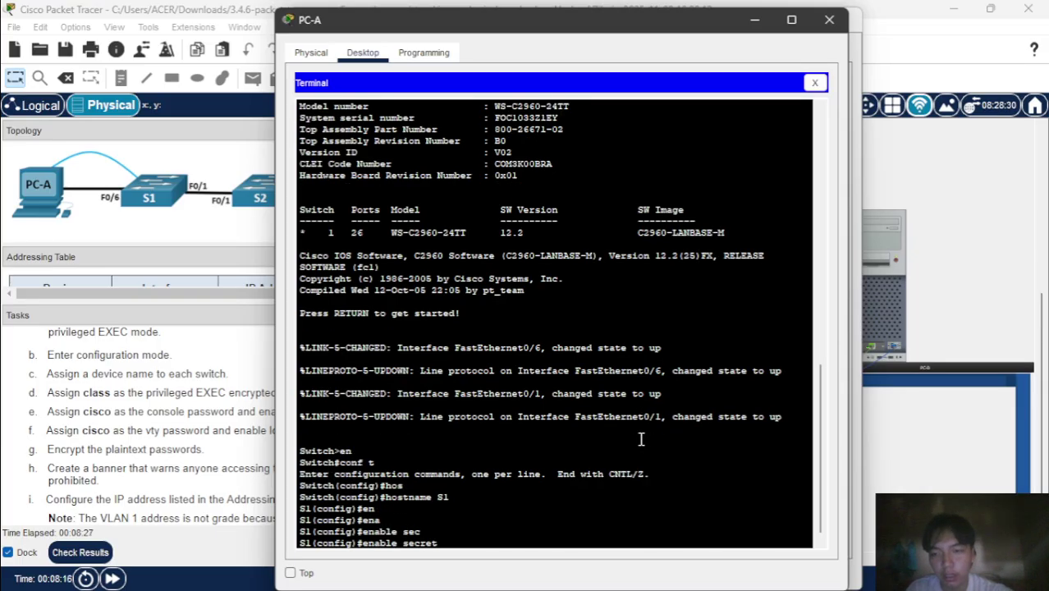
{"action": "type", "text": "cl"}
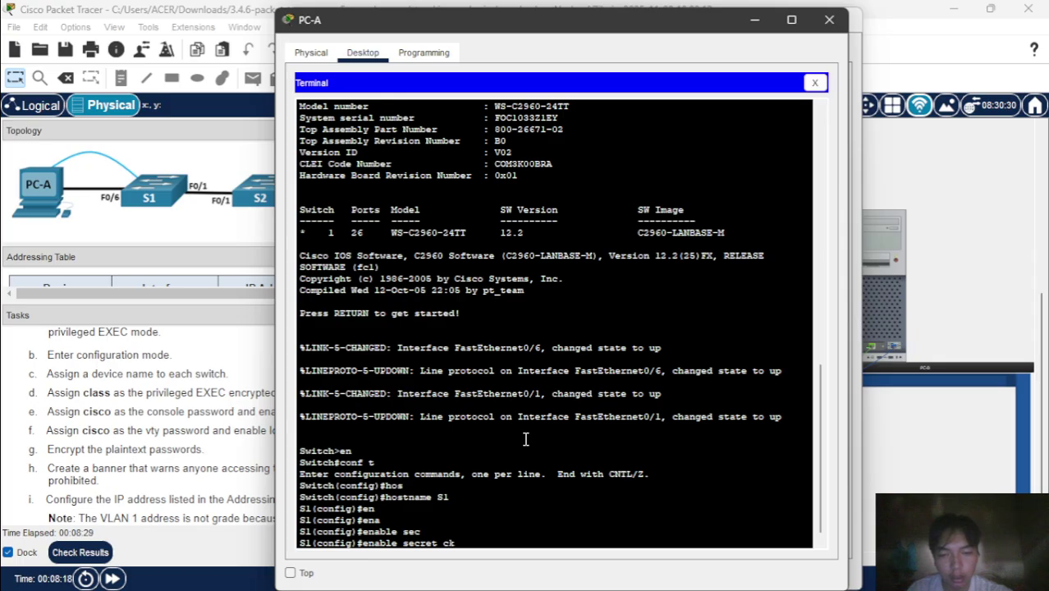
{"action": "type", "text": "ass"}
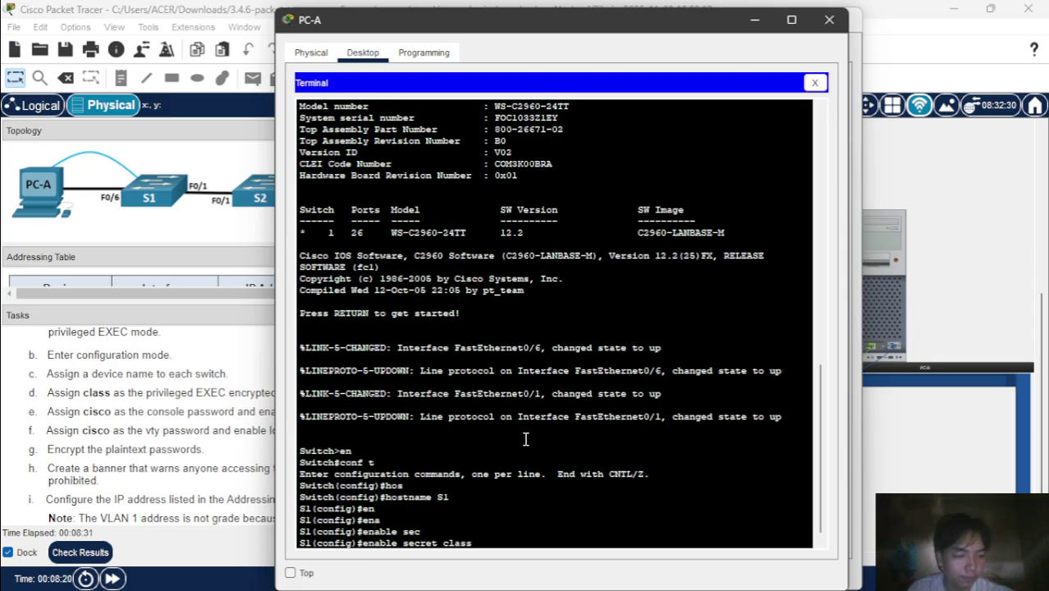
{"action": "key", "text": "Return"}
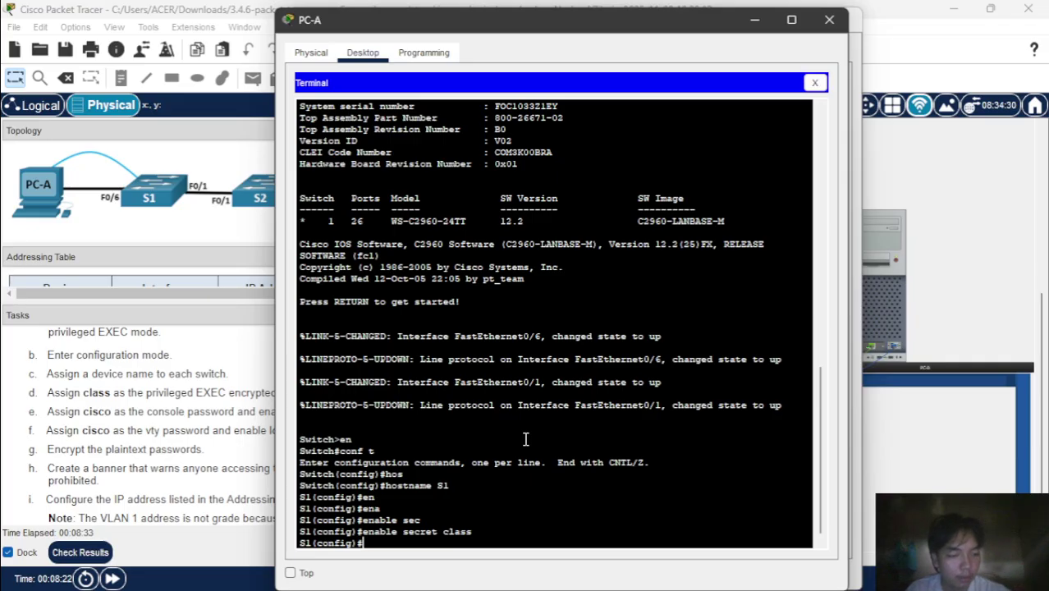
- Give S1's console line 0 a password and require login
{"action": "type", "text": "lin"}
{"action": "key", "text": "Tab"}
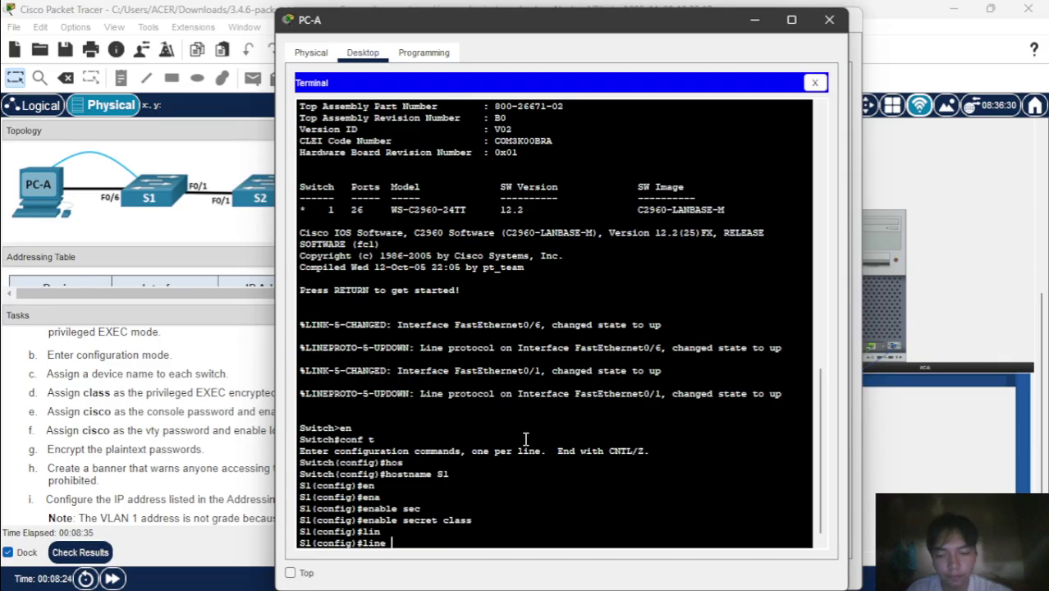
{"action": "type", "text": "cin"}
{"action": "key", "text": "Tab"}
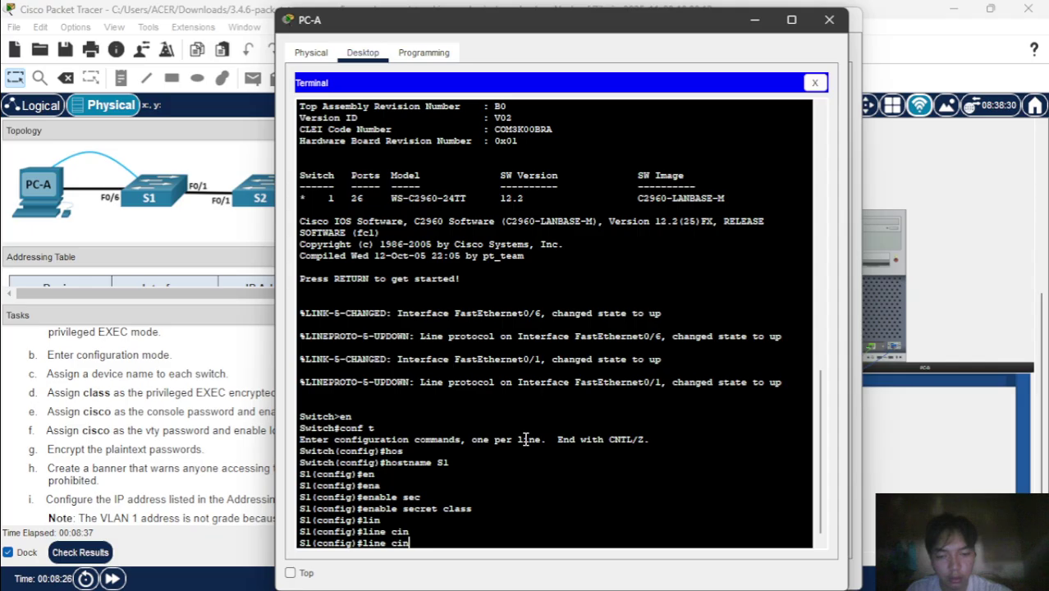
{"action": "key", "text": "BackSpace"}
{"action": "key", "text": "BackSpace"}
{"action": "key", "text": "BackSpace"}
{"action": "type", "text": "con"}
{"action": "key", "text": "Tab"}
{"action": "type", "text": "0"}
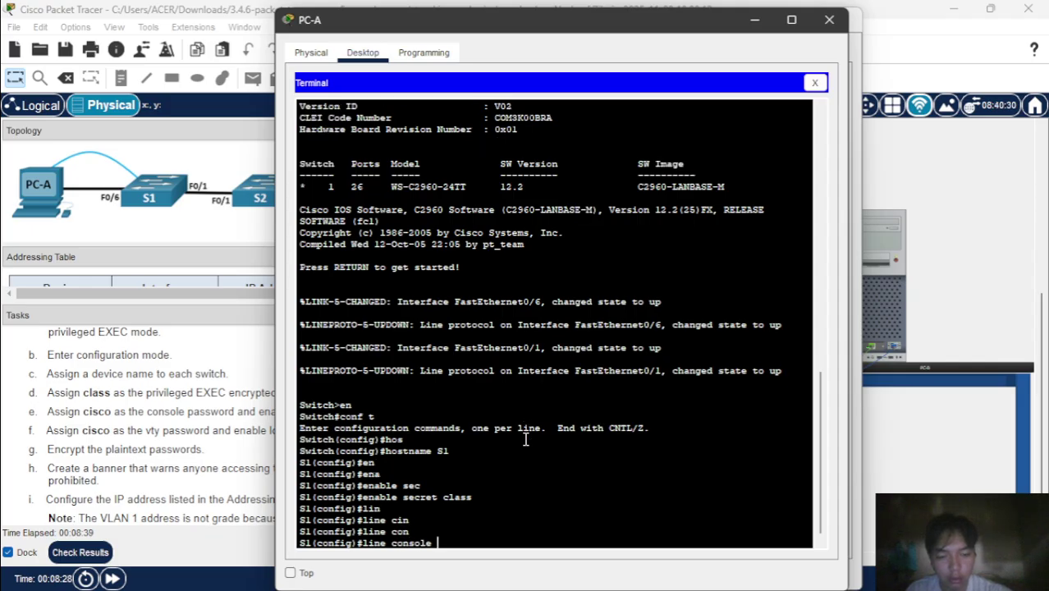
{"action": "key", "text": "Return"}
{"action": "type", "text": "pass"}
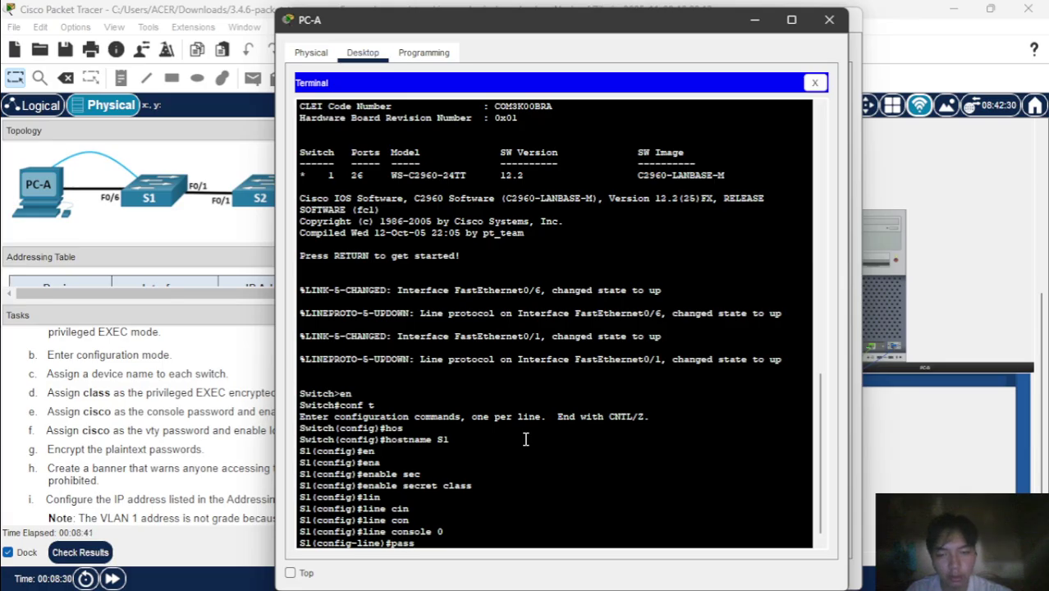
{"action": "key", "text": "Tab"}
{"action": "type", "text": "ci"}
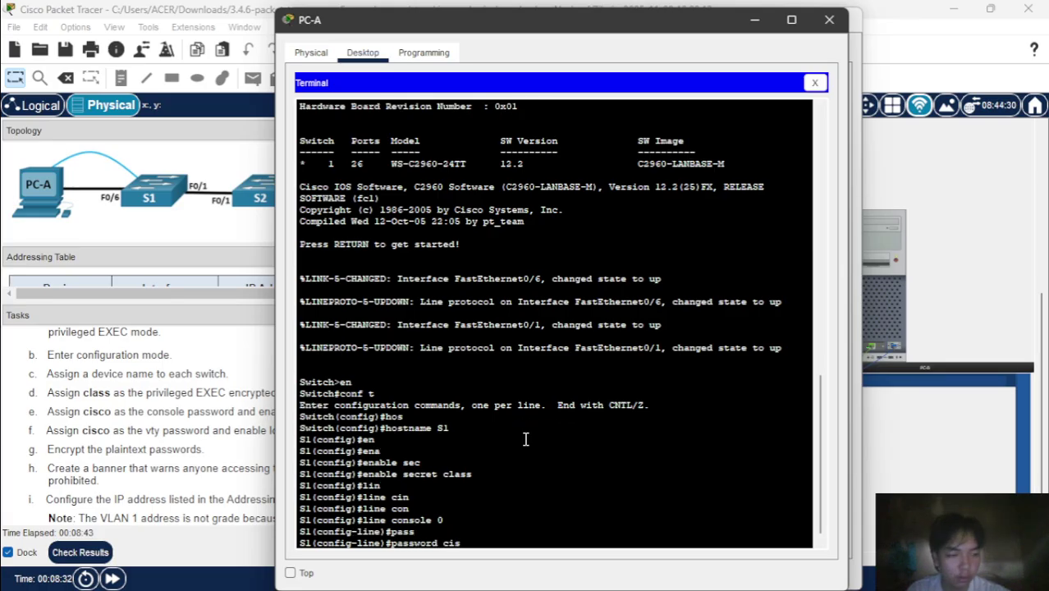
{"action": "type", "text": "s"}
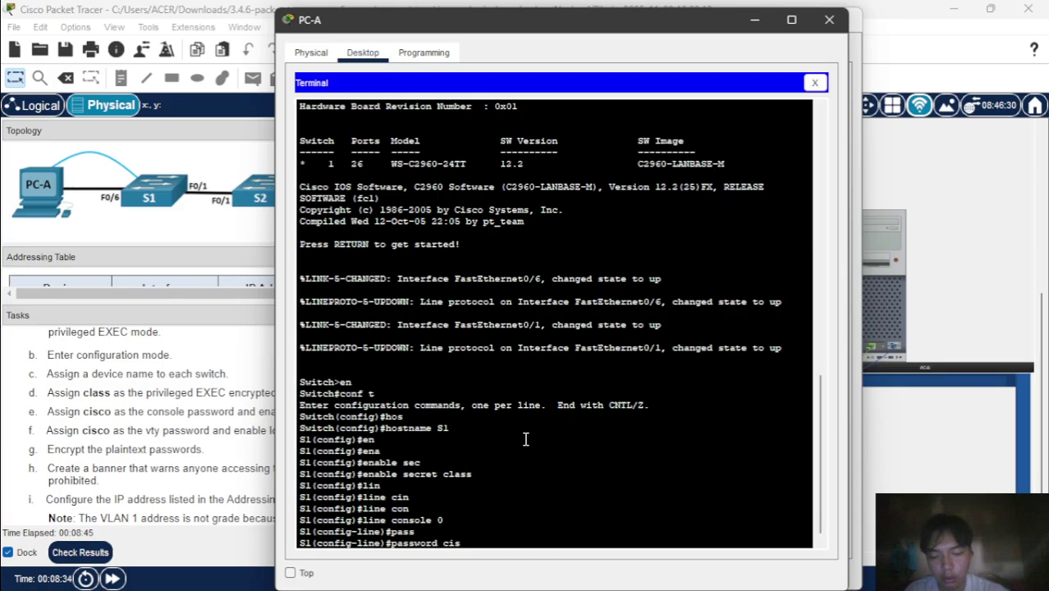
{"action": "type", "text": "co"}
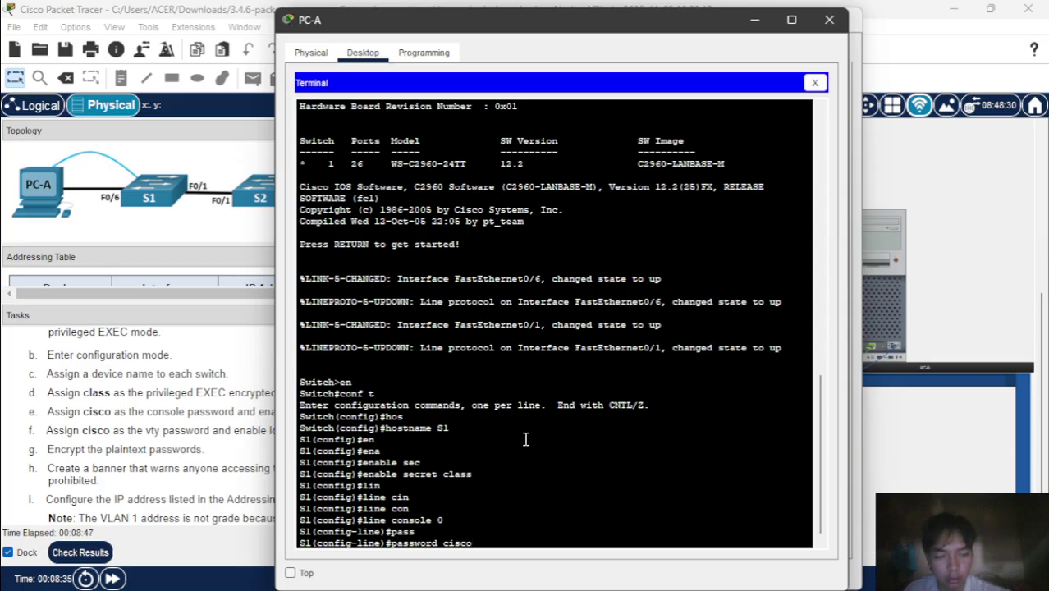
{"action": "key", "text": "Return"}
{"action": "type", "text": "login"}
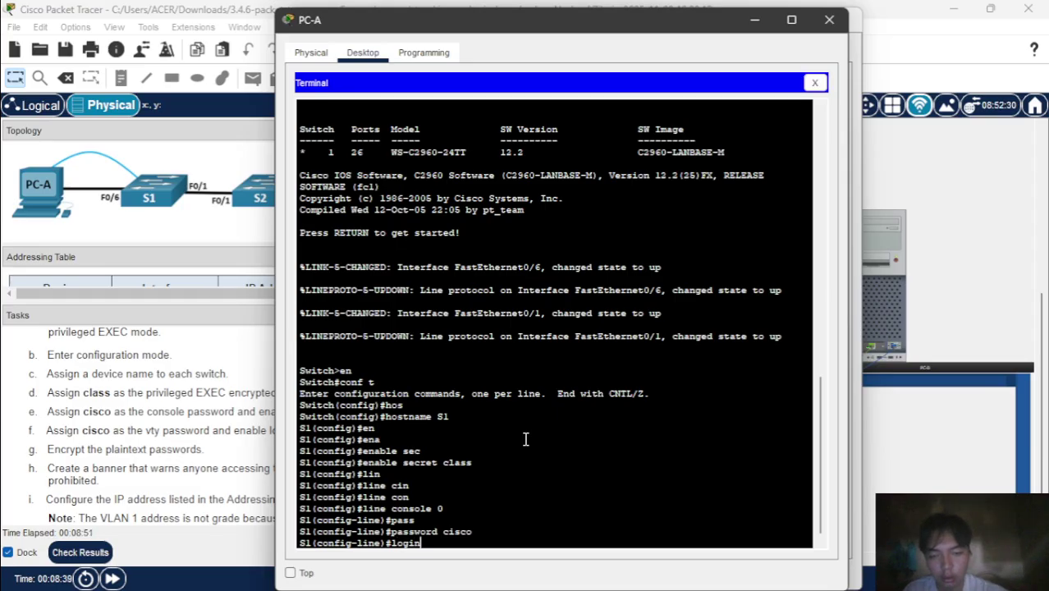
{"action": "key", "text": "Return"}
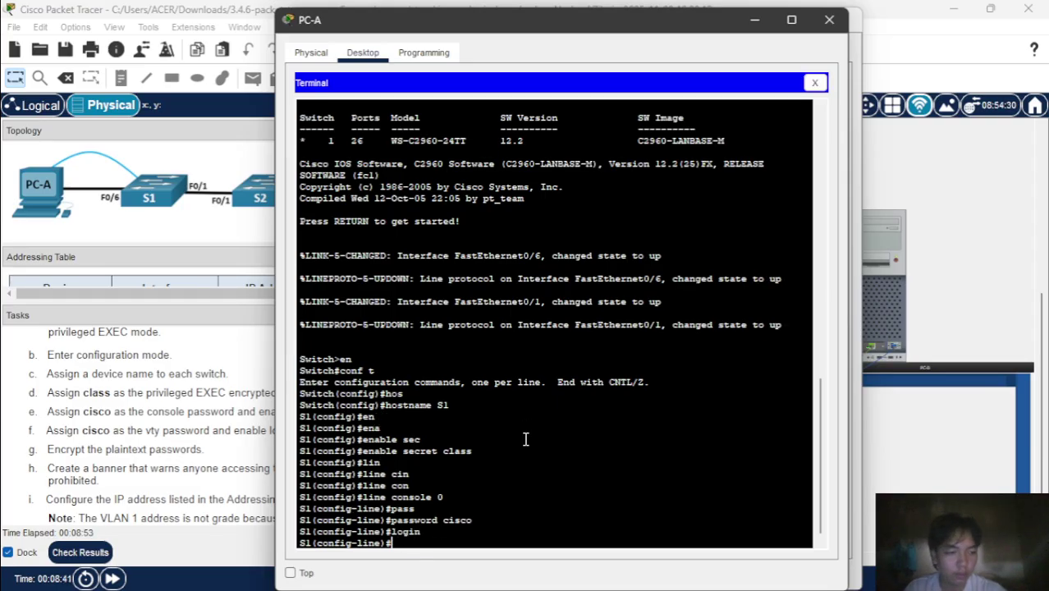
{"action": "type", "text": "e"}
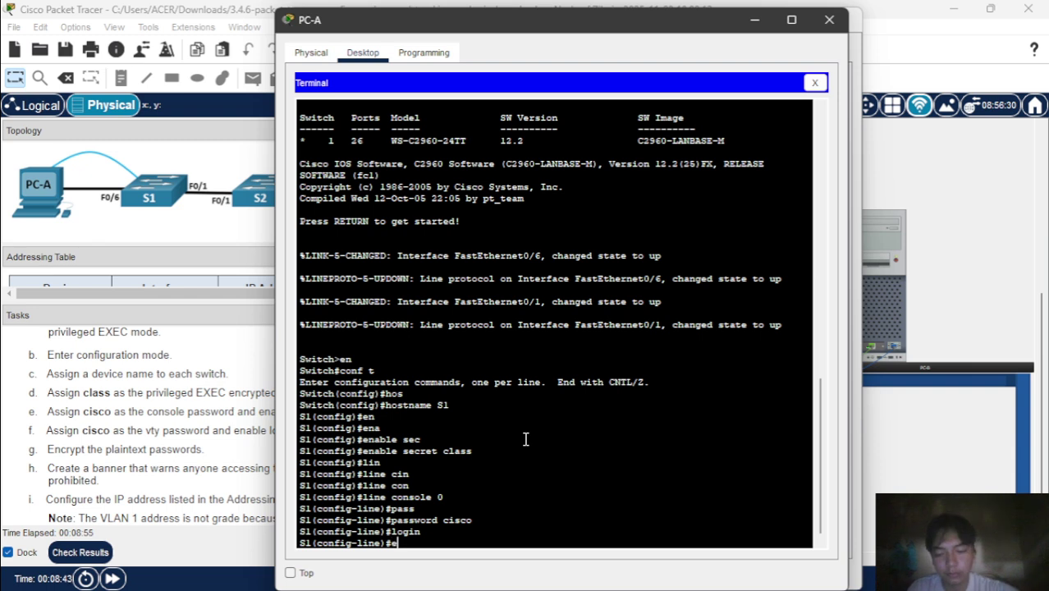
{"action": "type", "text": "xit"}
{"action": "key", "text": "Return"}
- Give S1's vty lines 0 4 a password and require login
{"action": "type", "text": "lin"}
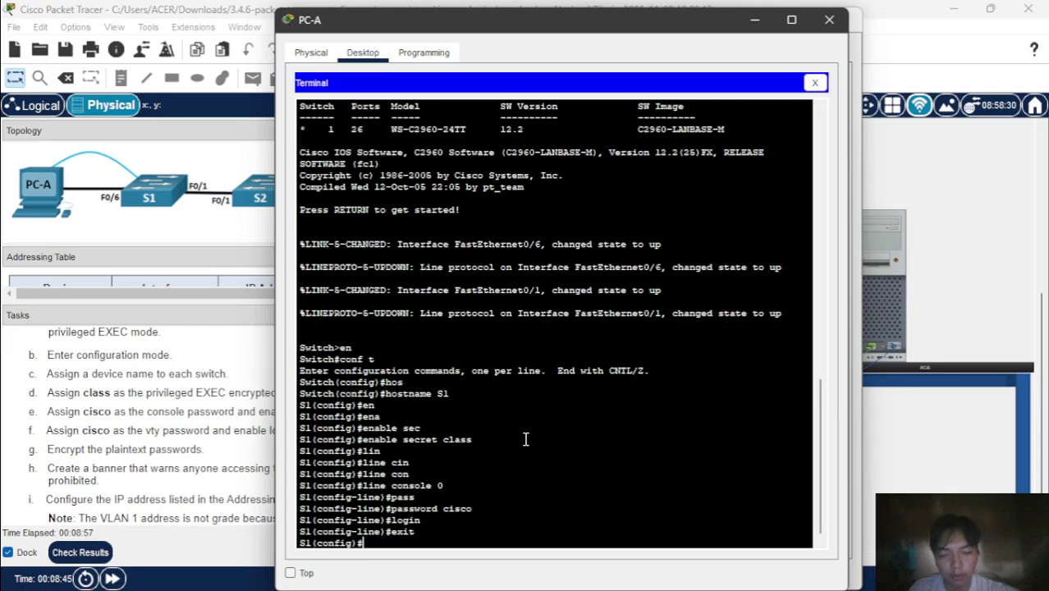
{"action": "key", "text": "Tab"}
{"action": "type", "text": "vty "}
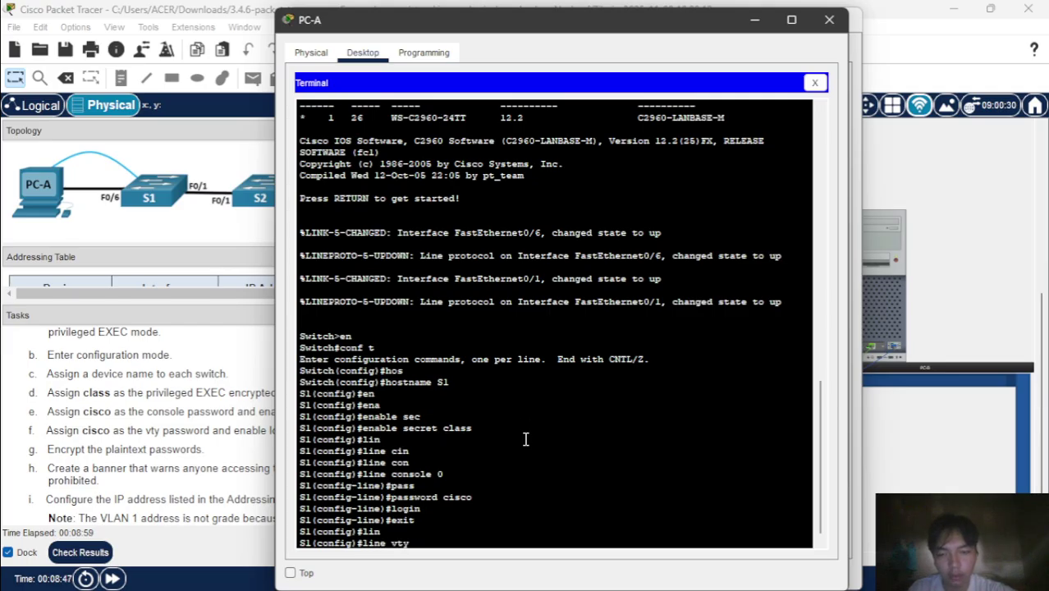
{"action": "type", "text": "0 4"}
{"action": "key", "text": "Return"}
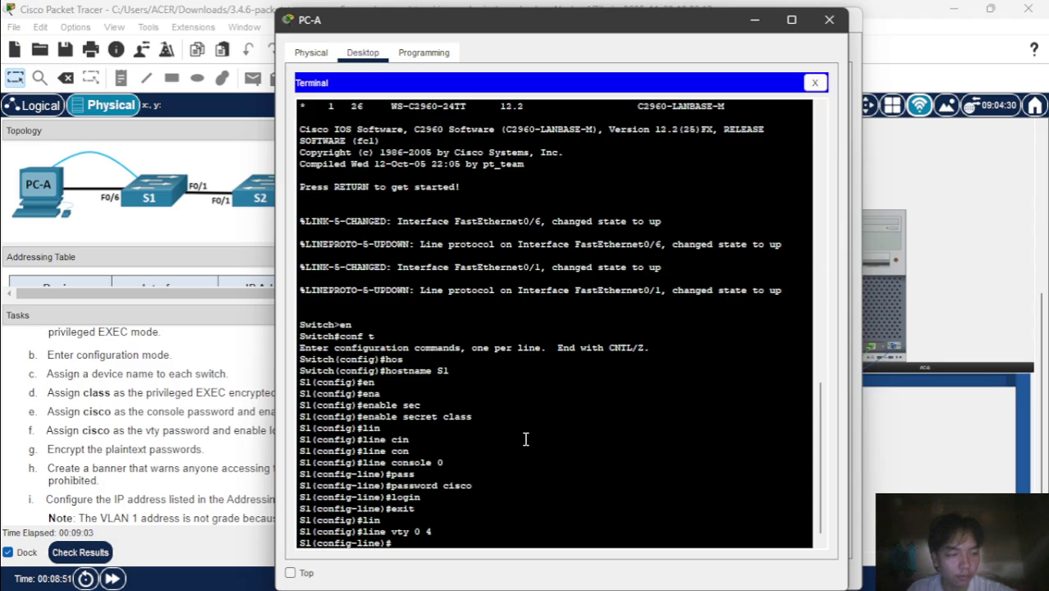
{"action": "type", "text": "pas"}
{"action": "key", "text": "Tab"}
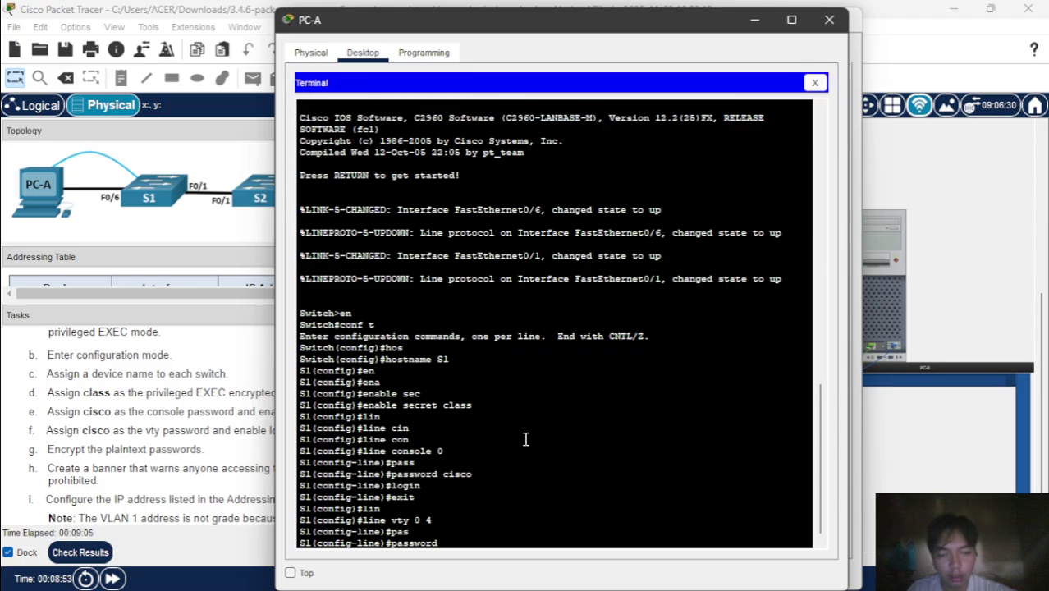
{"action": "type", "text": "cisco"}
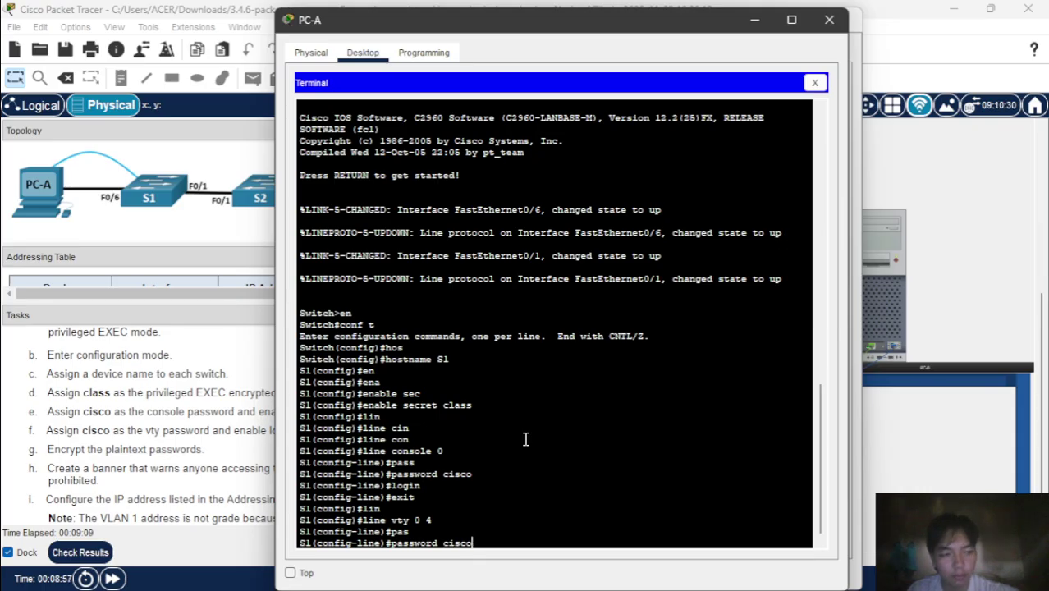
{"action": "key", "text": "Return"}
{"action": "type", "text": "login"}
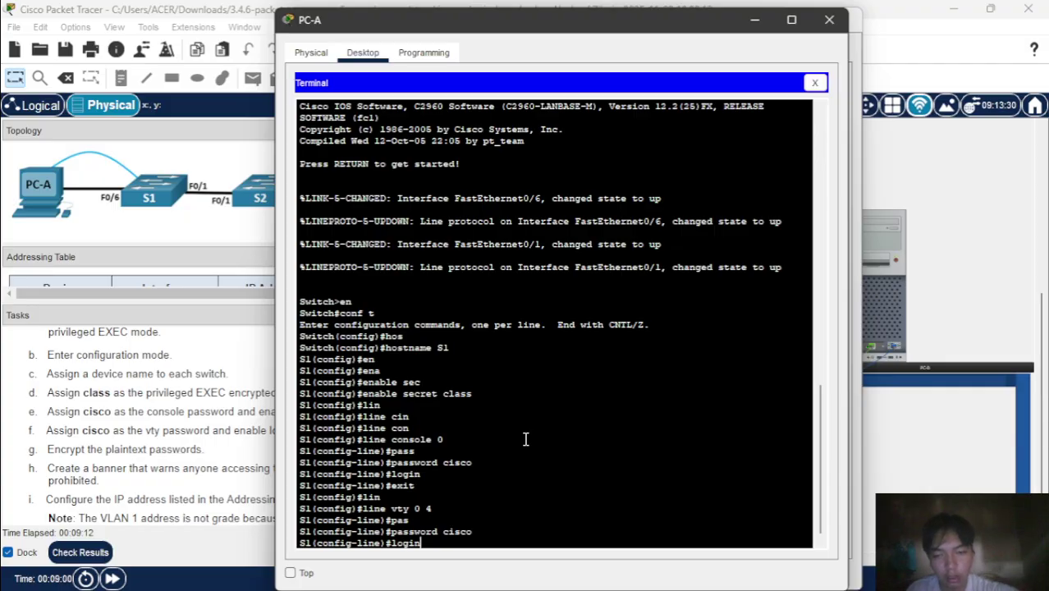
{"action": "key", "text": "Return"}
{"action": "type", "text": "exi"}
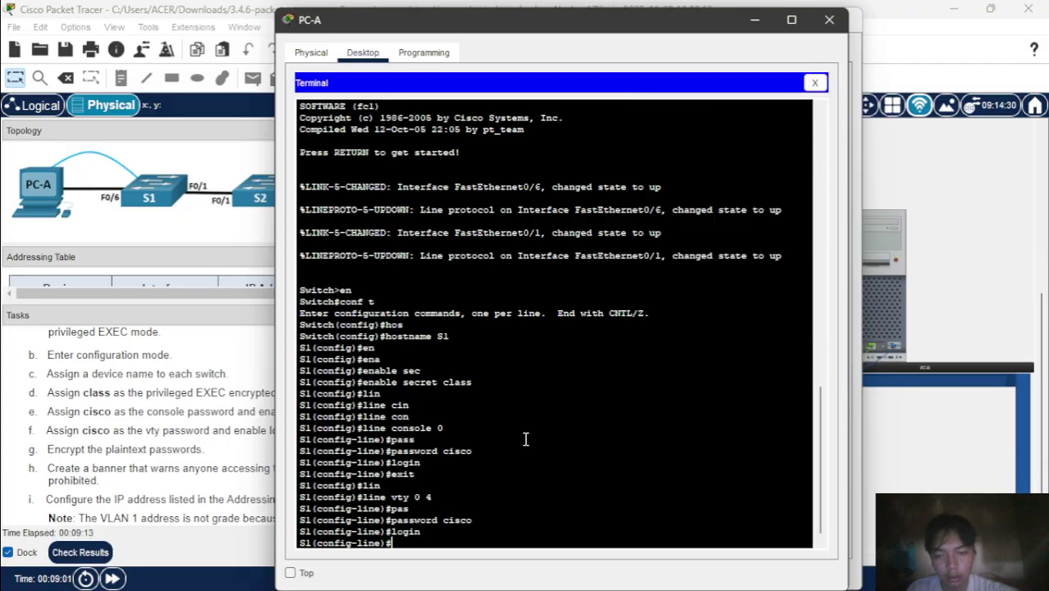
{"action": "type", "text": "t"}
{"action": "key", "text": "Return"}
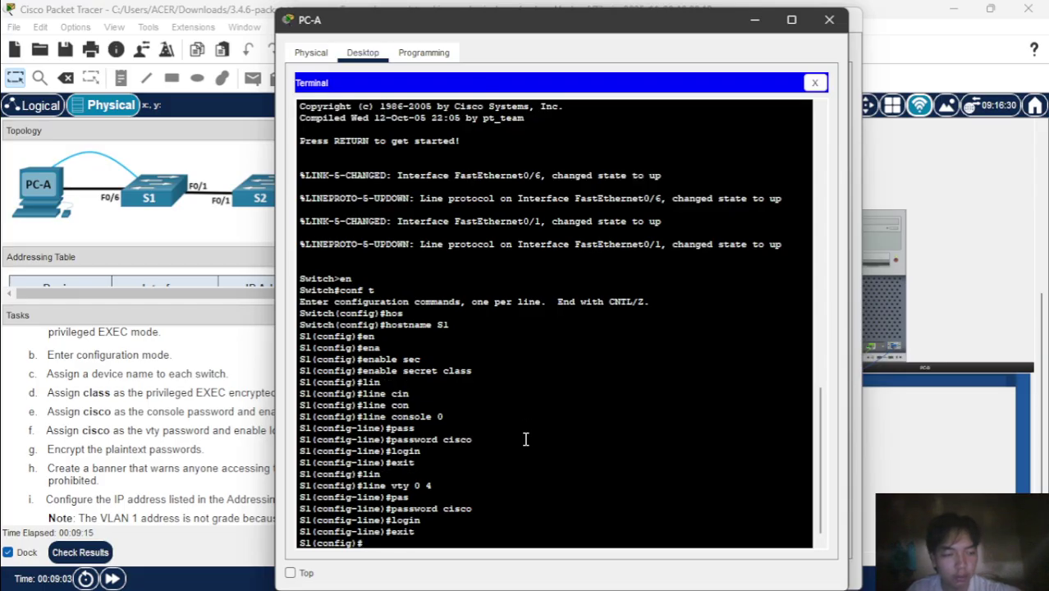
- Enable service password-encryption on S1
{"action": "type", "text": "se"}
{"action": "key", "text": "Tab"}
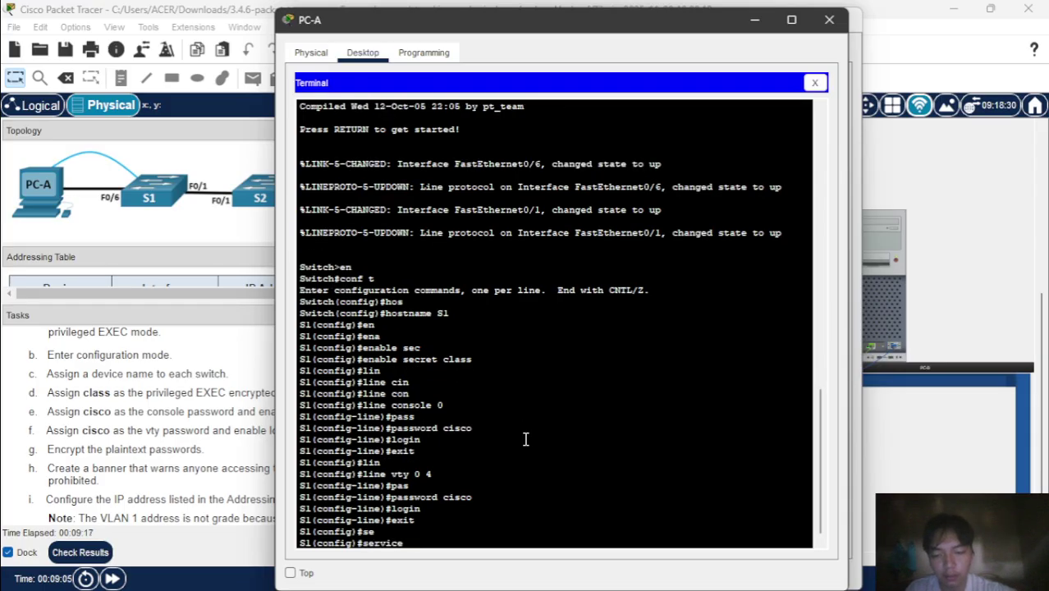
{"action": "type", "text": "pass"}
{"action": "key", "text": "Tab"}
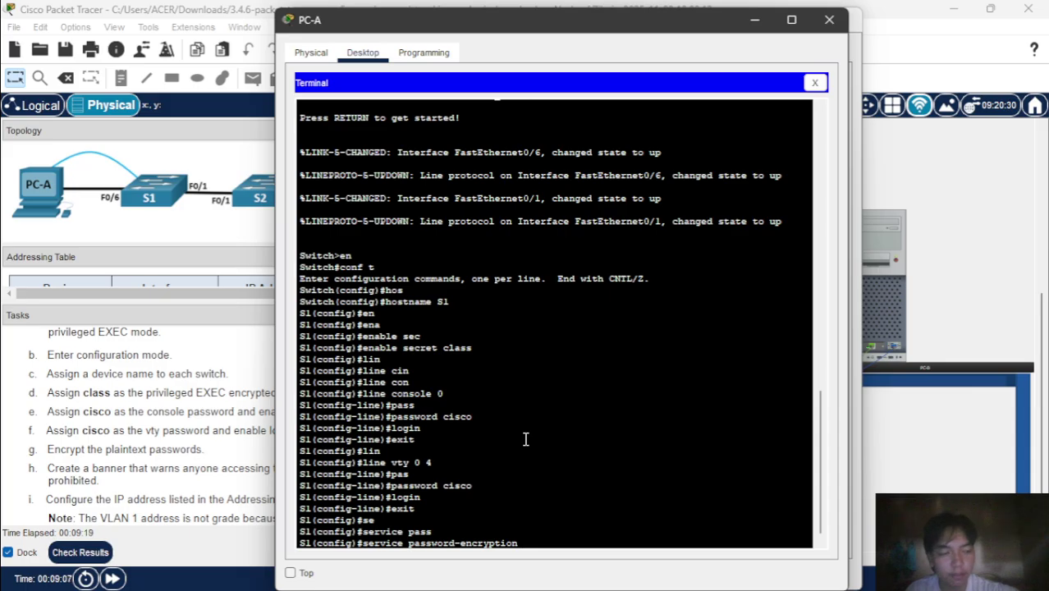
{"action": "key", "text": "Return"}
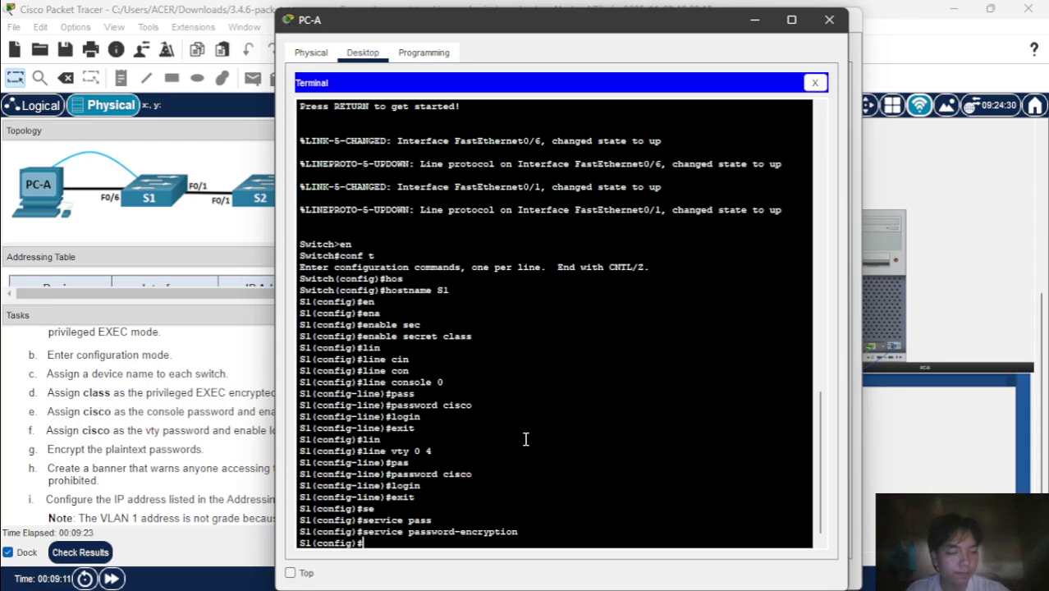
- Start the banner motd command with the $ delimiter
{"action": "type", "text": "bann"}
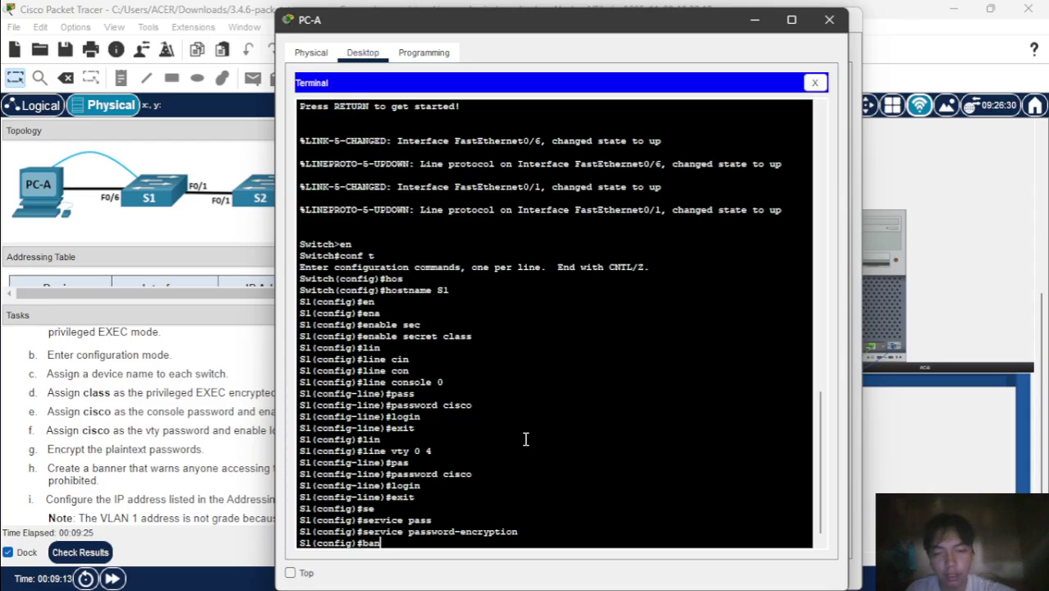
{"action": "key", "text": "Tab"}
{"action": "type", "text": "motd"}
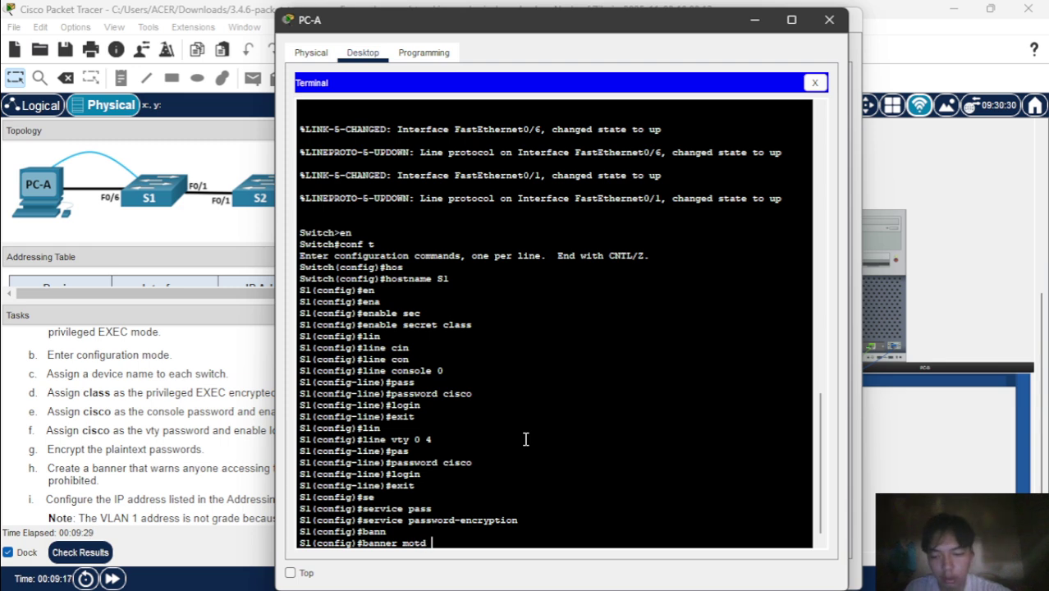
{"action": "type", "text": " $ Ad"}
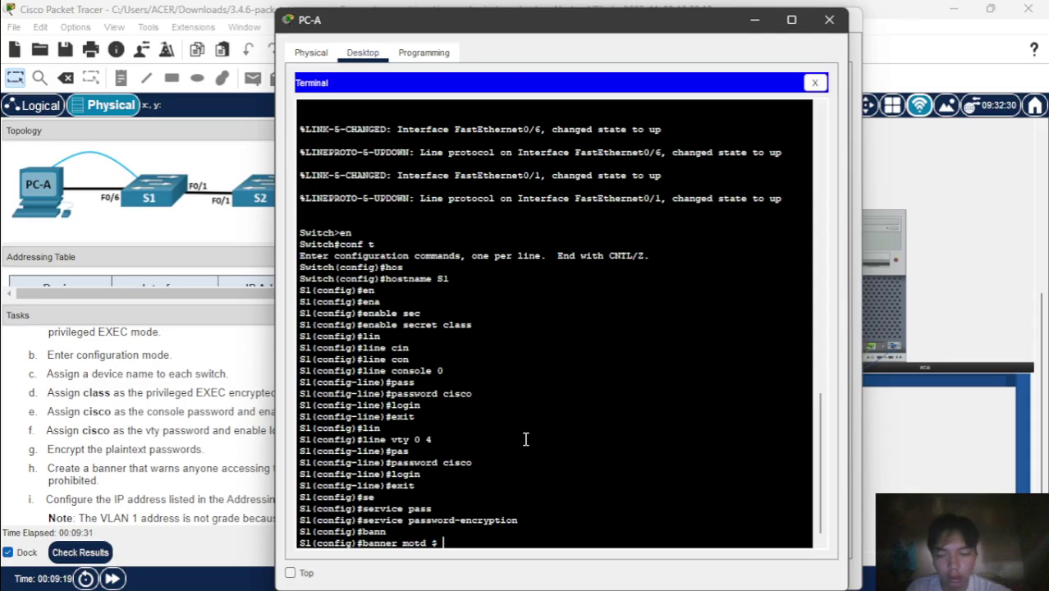
{"action": "type", "text": "min"}
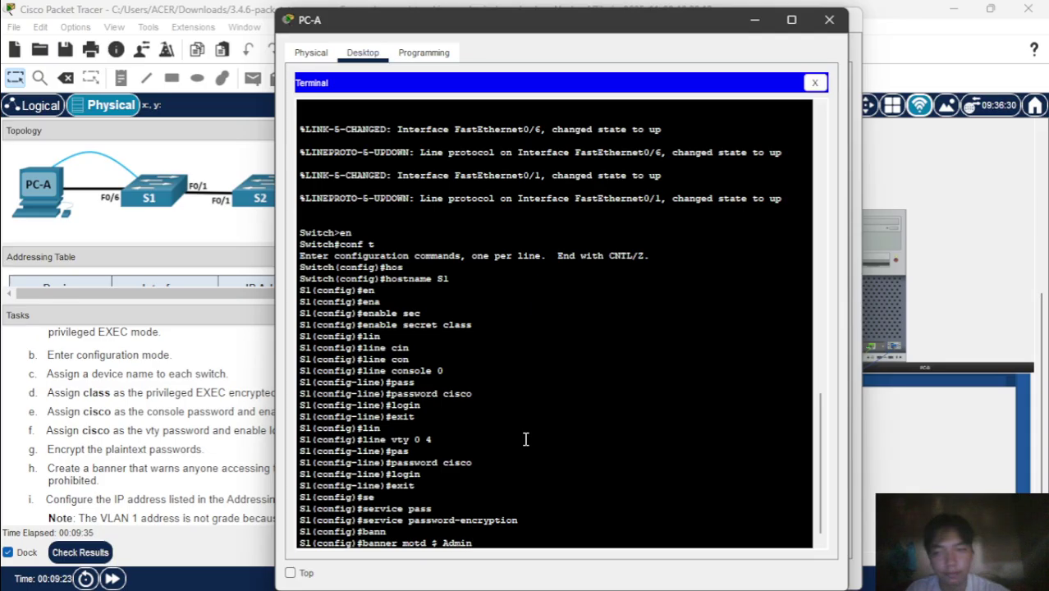
- Check the lab instructions for the banner text, then return to PC-A's terminal
{"action": "left_click", "coordinate": [253, 412]}
{"action": "scroll", "coordinate": [278, 437], "scroll_direction": "down", "scroll_amount": 1}
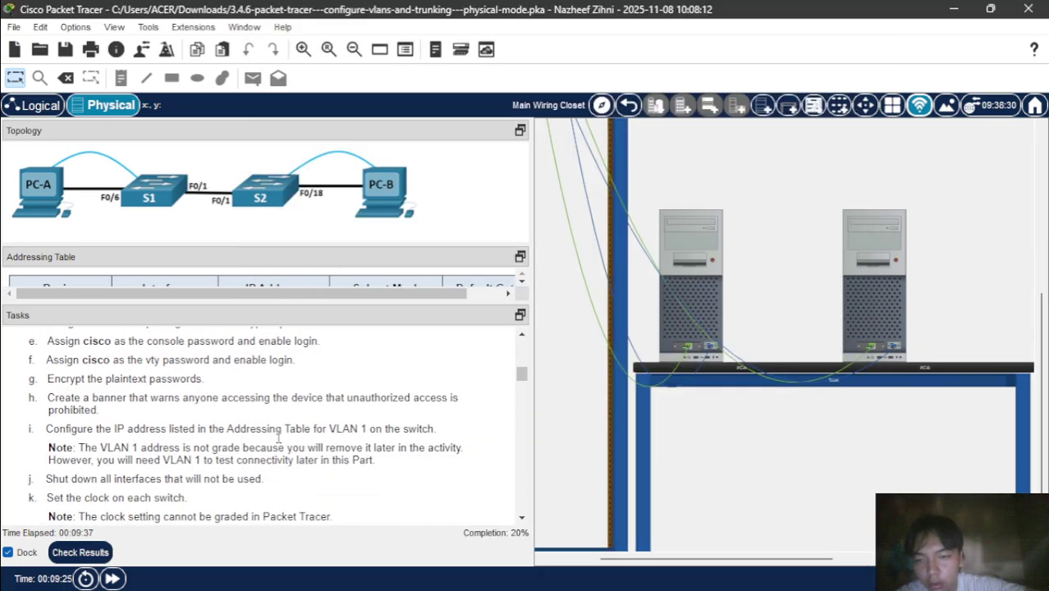
{"action": "scroll", "coordinate": [278, 438], "scroll_direction": "up", "scroll_amount": 1}
{"action": "scroll", "coordinate": [279, 438], "scroll_direction": "down", "scroll_amount": 3}
{"action": "scroll", "coordinate": [278, 438], "scroll_direction": "up", "scroll_amount": 3}
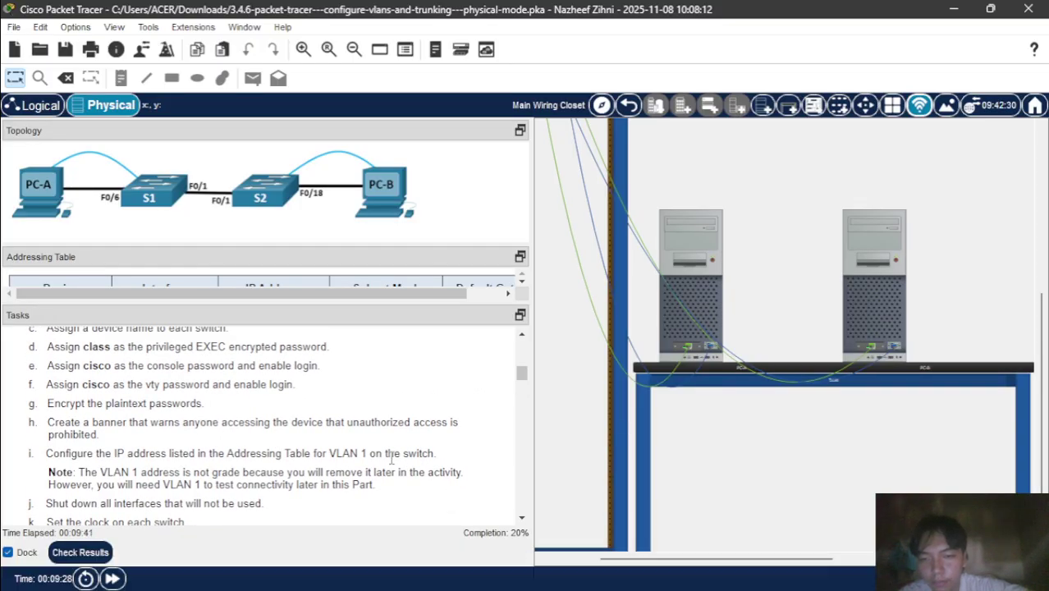
{"action": "mouse_move", "coordinate": [634, 580]}
{"action": "left_click", "coordinate": [657, 540]}
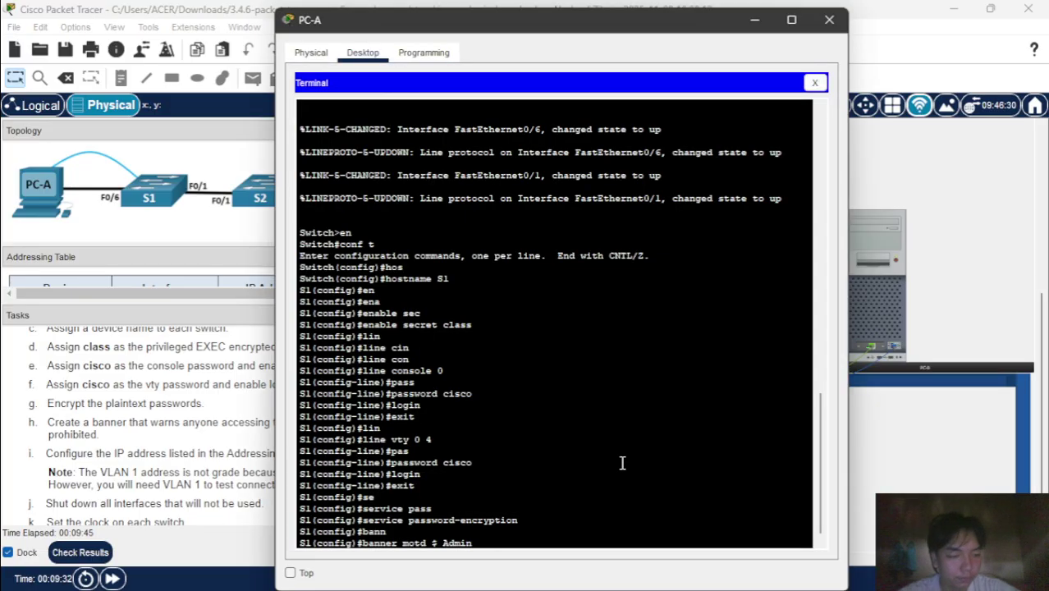
- Complete the banner text 'Authorized User Only!' and close it with $
{"action": "key", "text": "BackSpace"}
{"action": "key", "text": "BackSpace"}
{"action": "key", "text": "BackSpace"}
{"action": "key", "text": "BackSpace"}
{"action": "type", "text": "ut"}
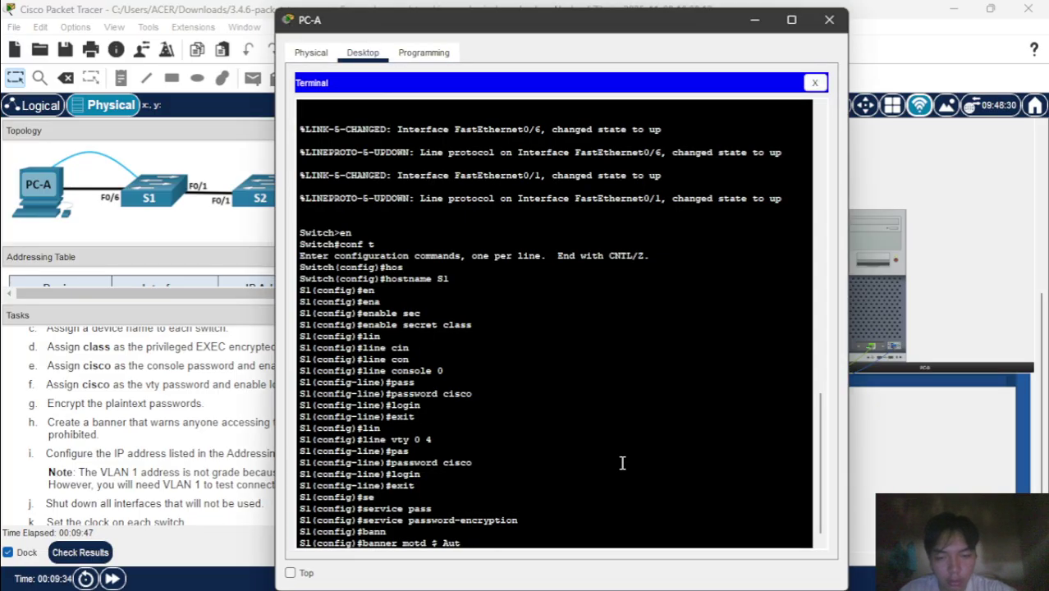
{"action": "type", "text": "ho"}
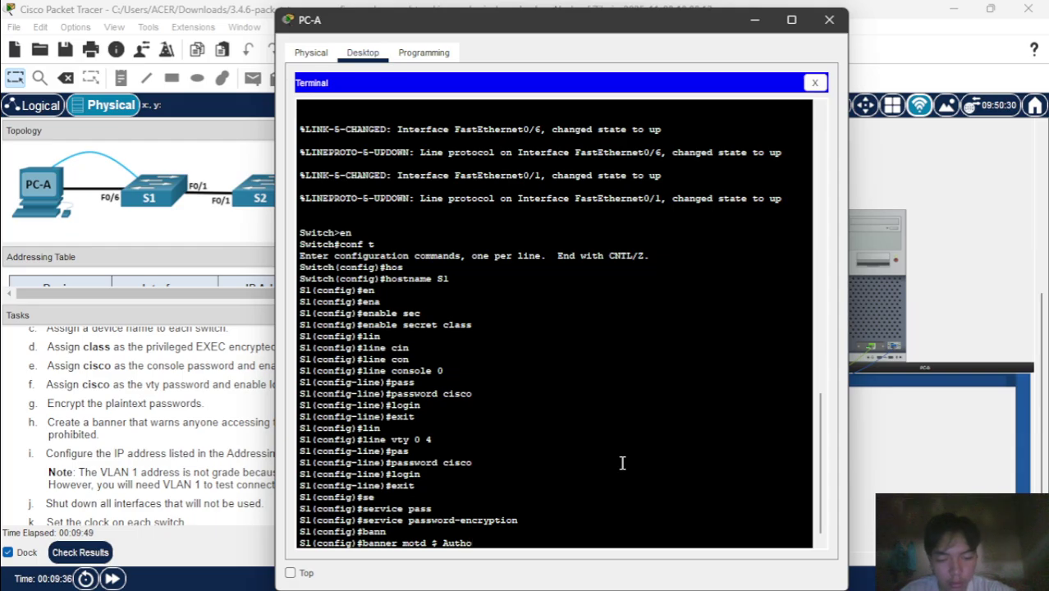
{"action": "type", "text": "ri"}
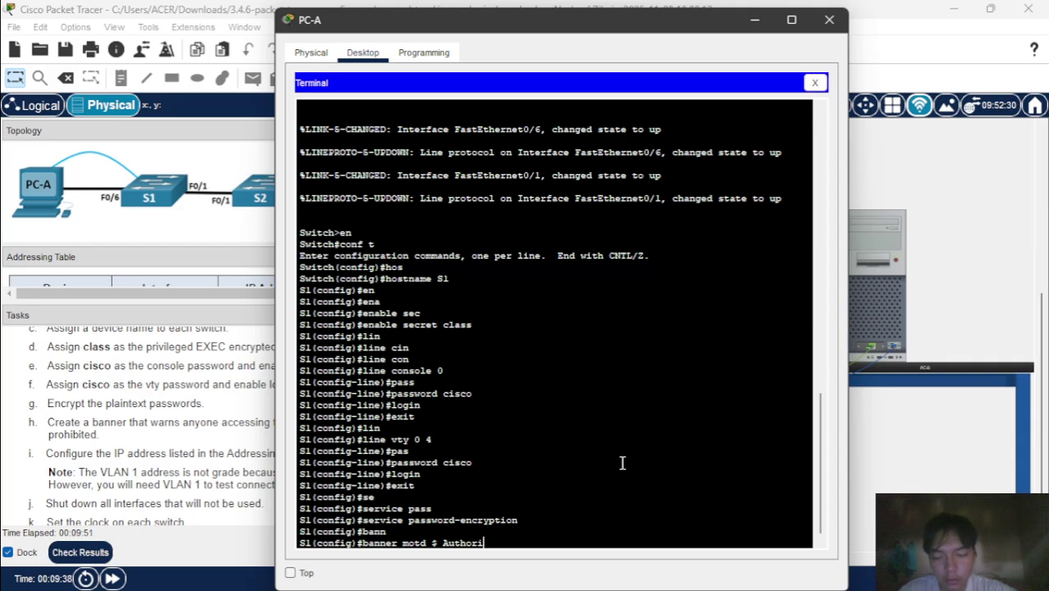
{"action": "type", "text": "zed "}
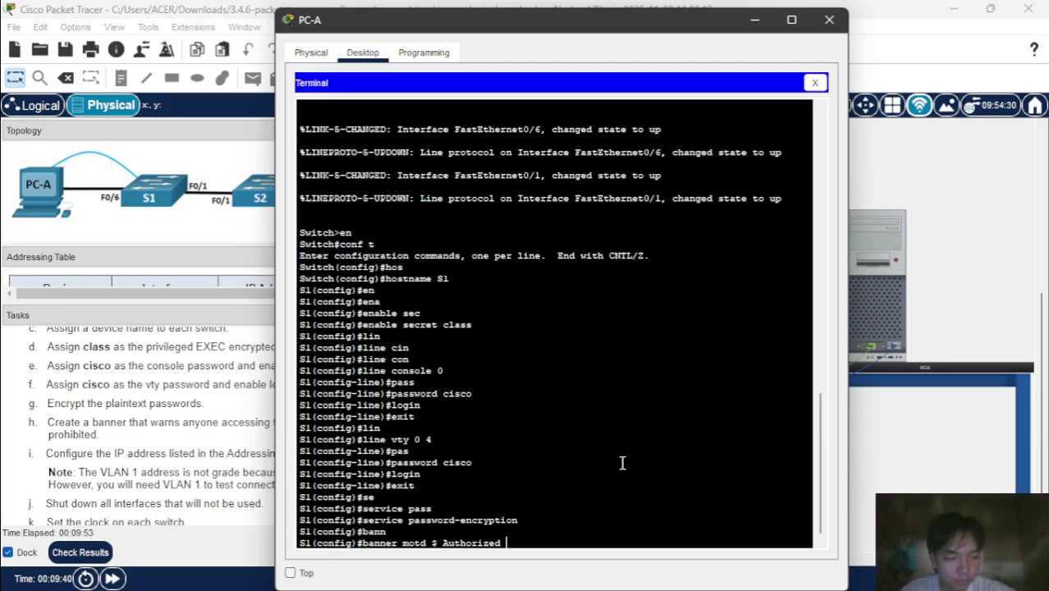
{"action": "type", "text": "U"}
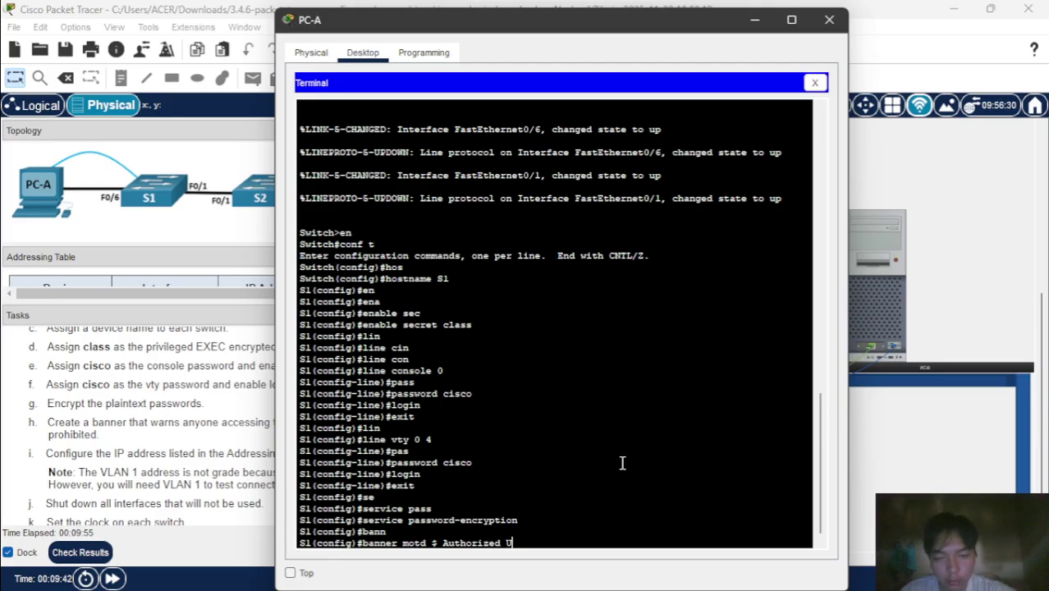
{"action": "type", "text": "ser "}
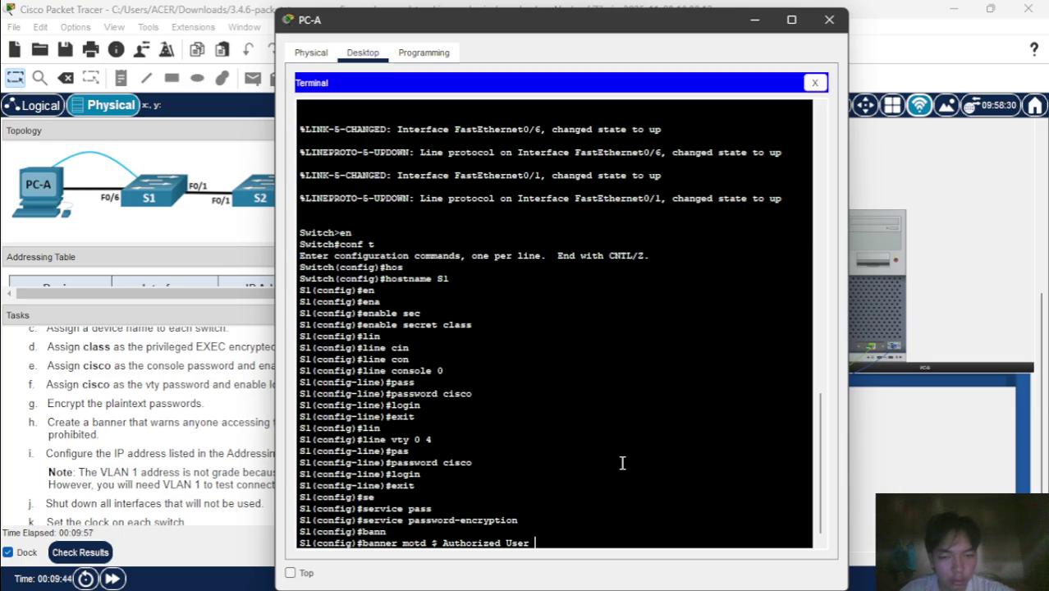
{"action": "type", "text": "Onl"}
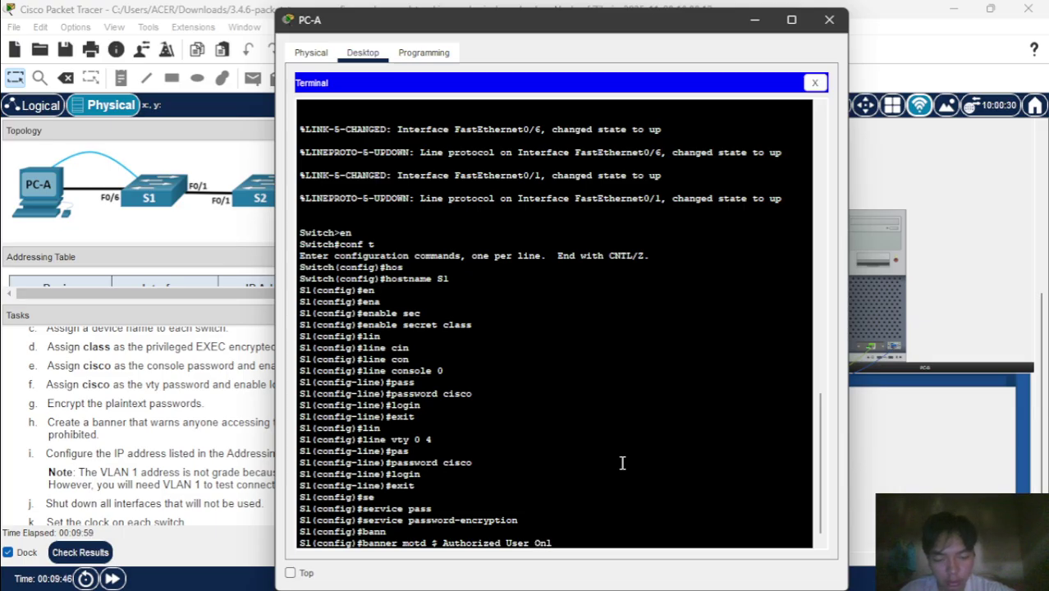
{"action": "type", "text": "y!"}
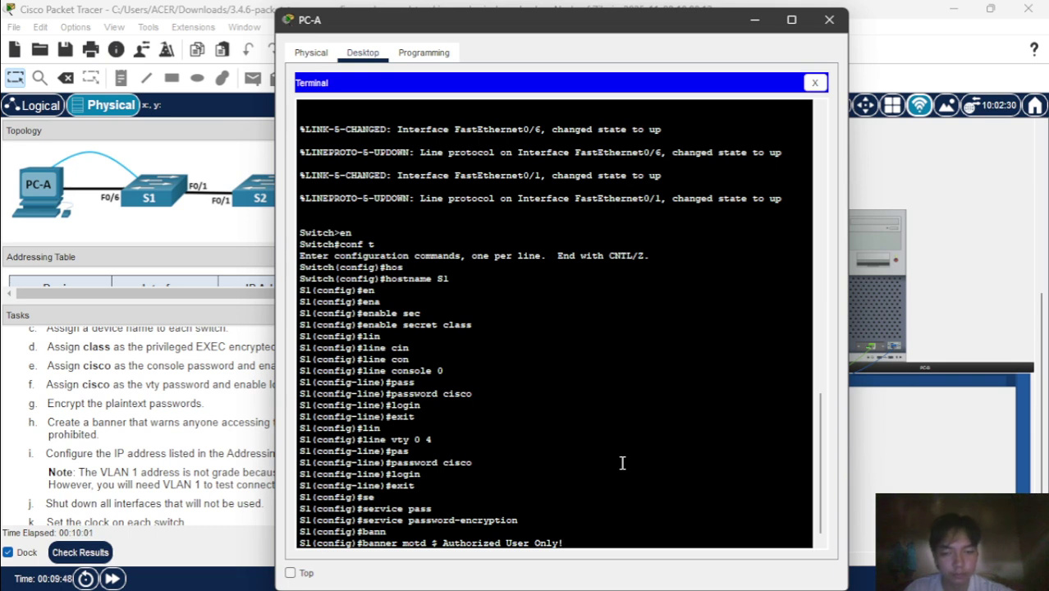
{"action": "key", "text": "Return"}
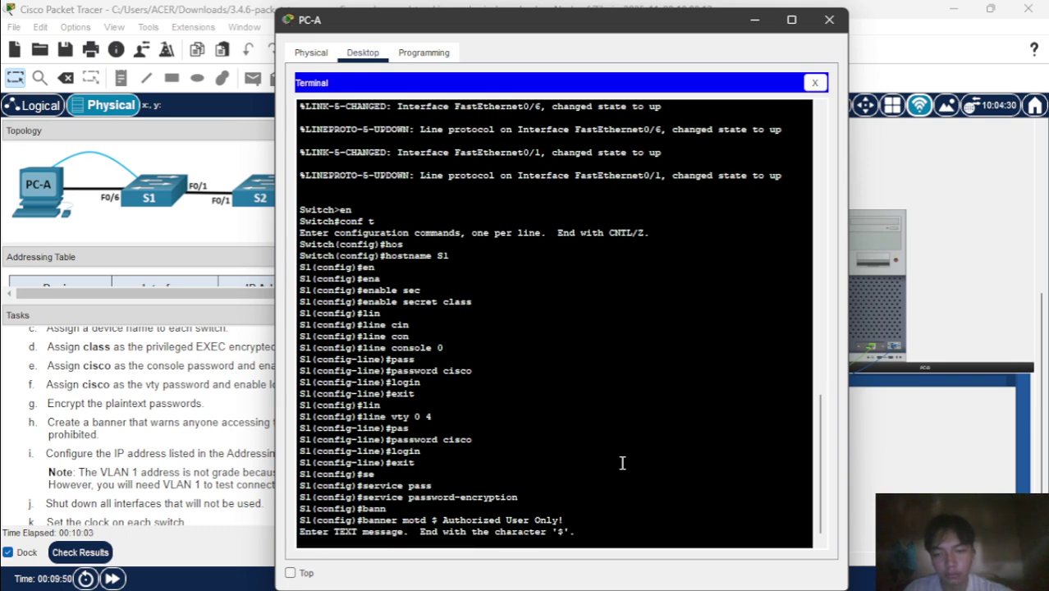
{"action": "key", "text": "Return"}
{"action": "key", "text": "Up"}
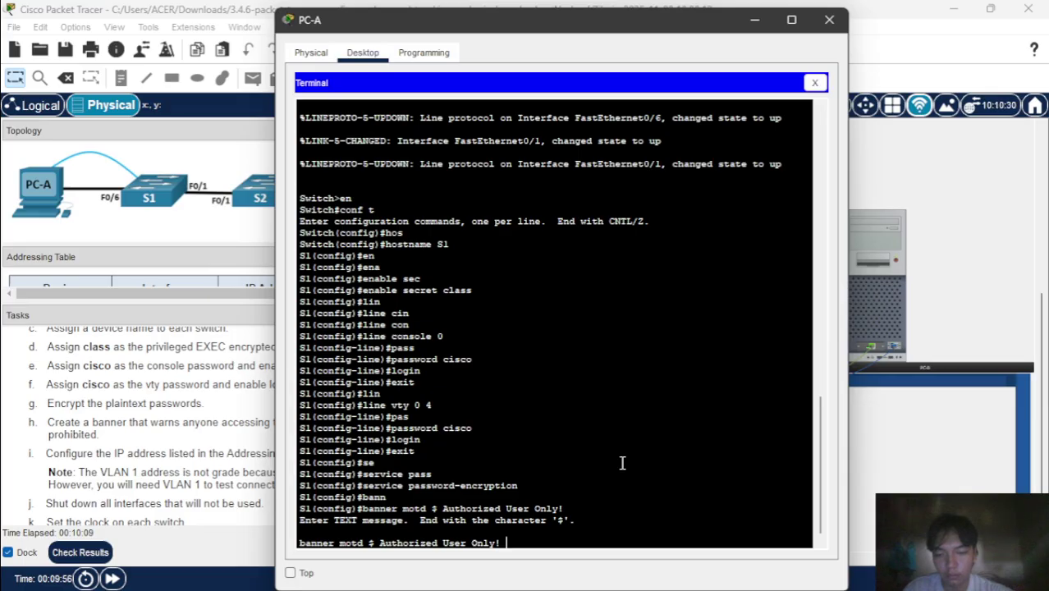
{"action": "type", "text": "$"}
{"action": "key", "text": "Return"}
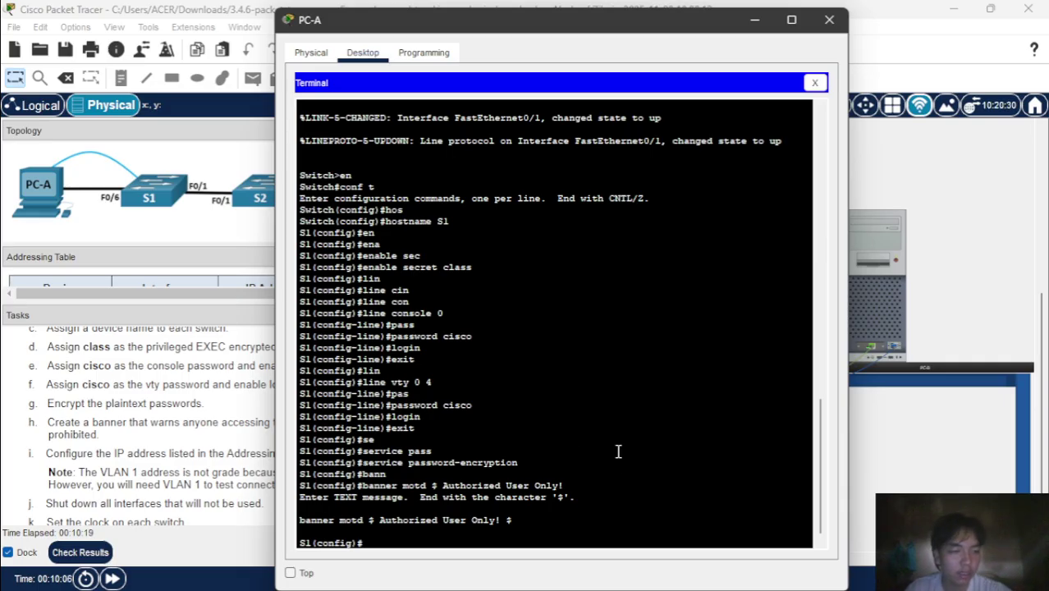
- Assign interface vlan 1 the address 192.168.1.11 255.255.255.0
{"action": "type", "text": "in"}
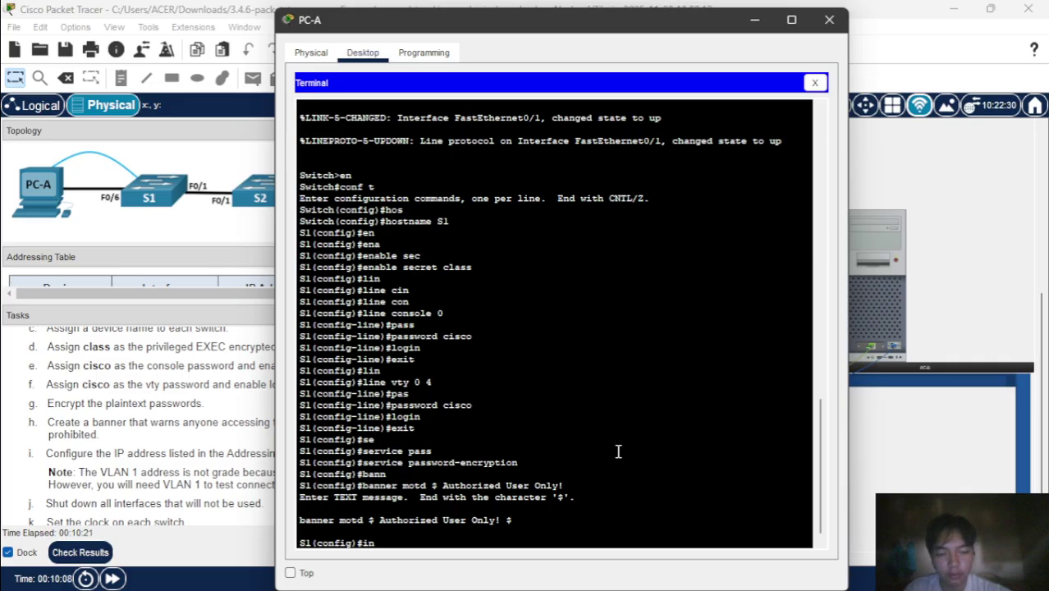
{"action": "key", "text": "Tab"}
{"action": "type", "text": "vl"}
{"action": "key", "text": "Tab"}
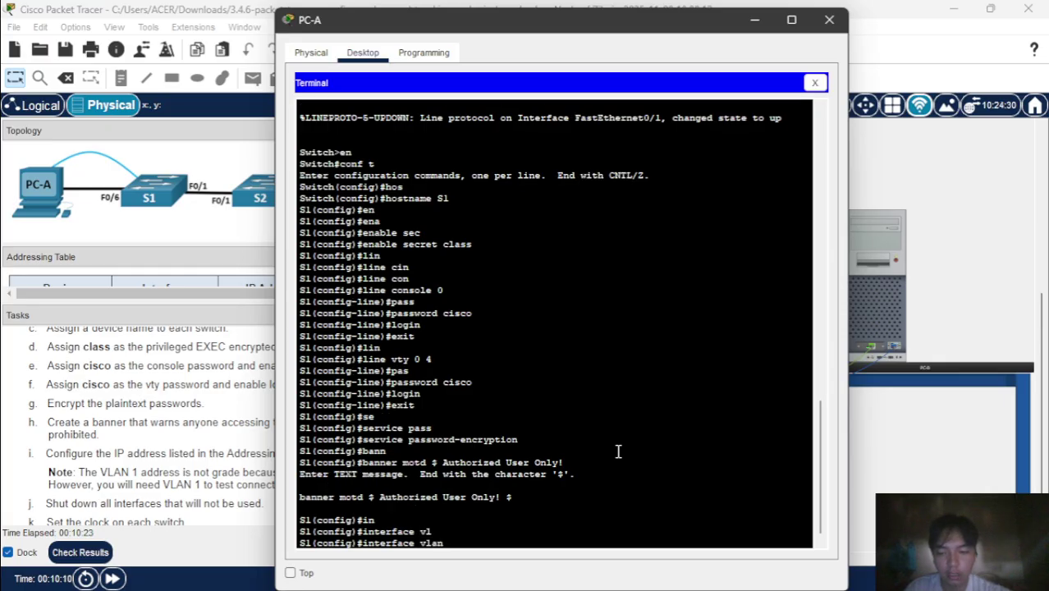
{"action": "type", "text": "1"}
{"action": "key", "text": "Return"}
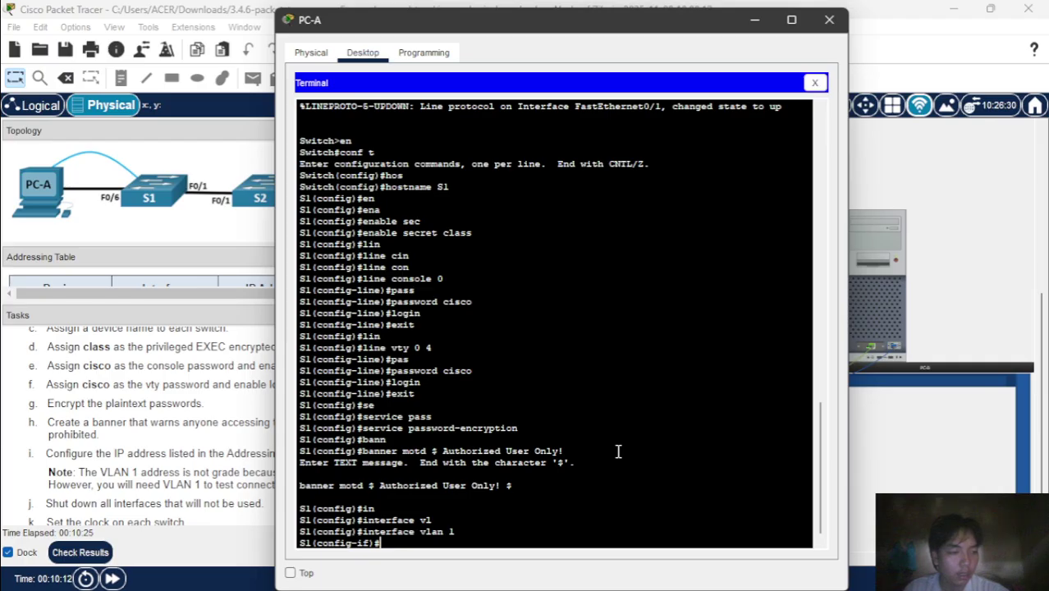
{"action": "type", "text": "ip add"}
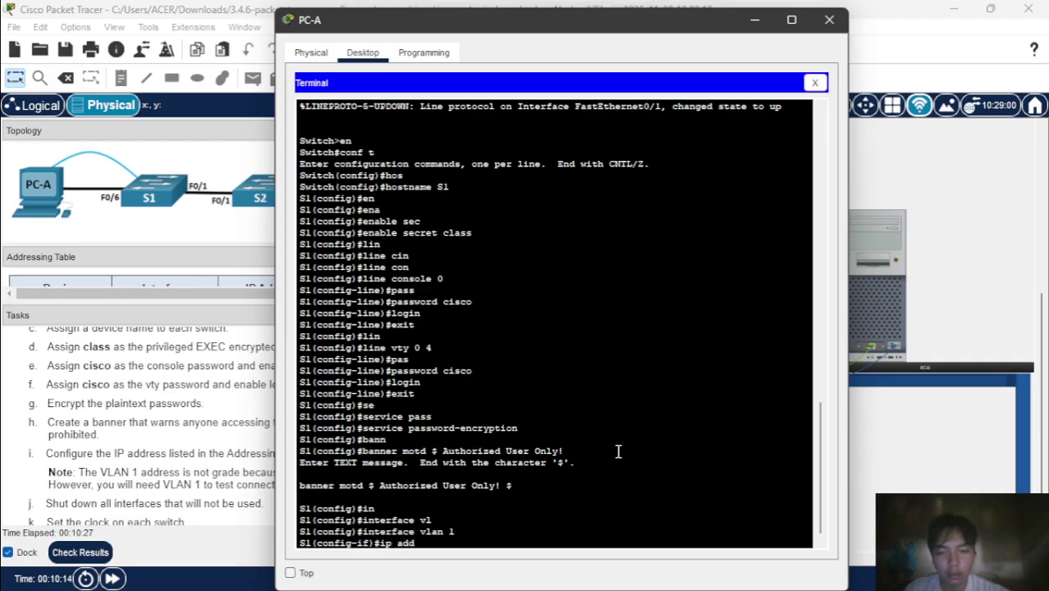
{"action": "key", "text": "Tab"}
{"action": "type", "text": "1"}
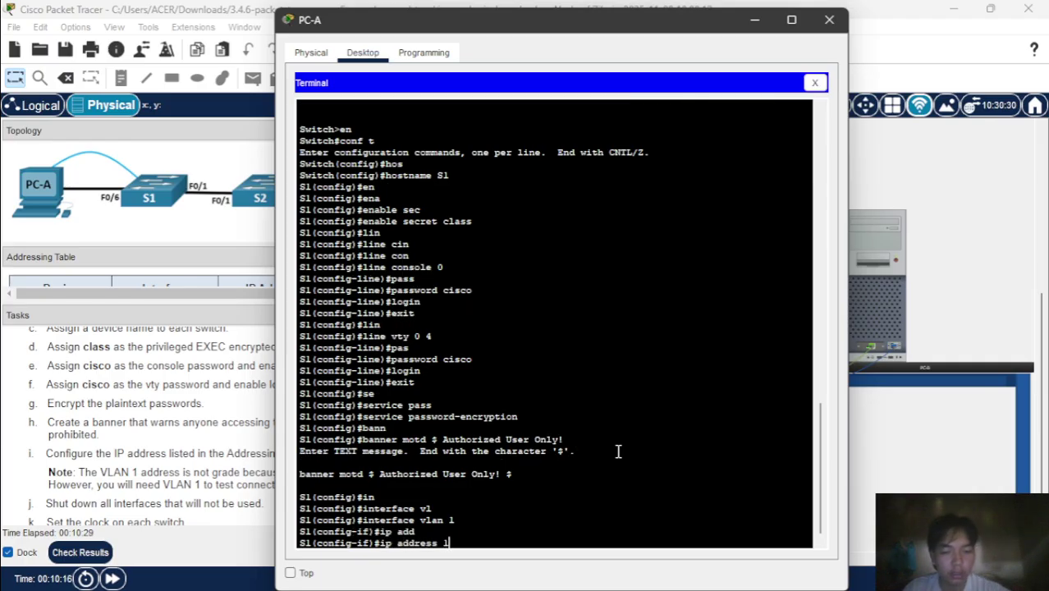
{"action": "type", "text": "92.1"}
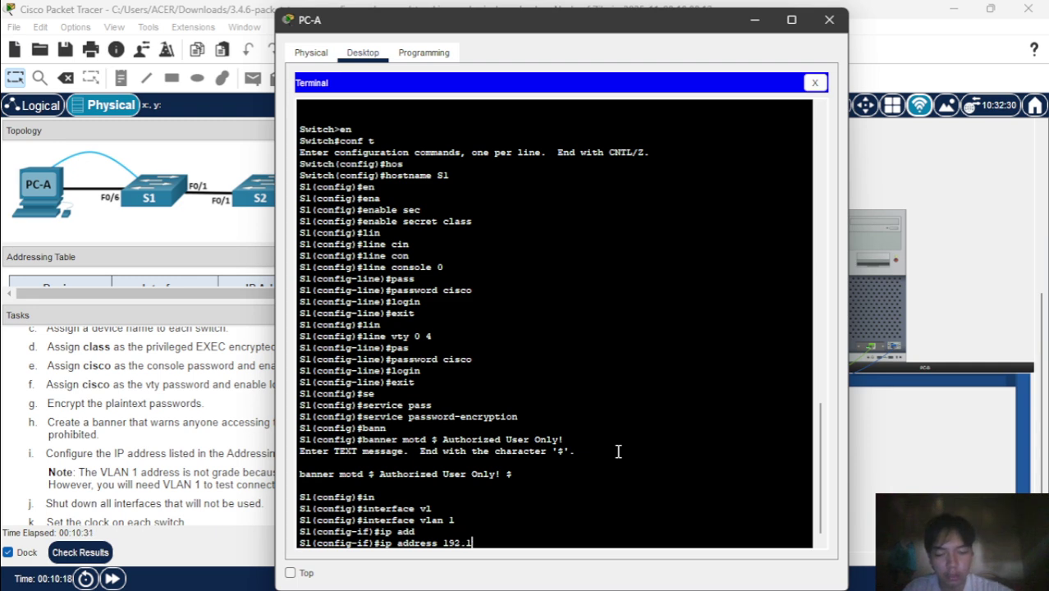
{"action": "type", "text": "68"}
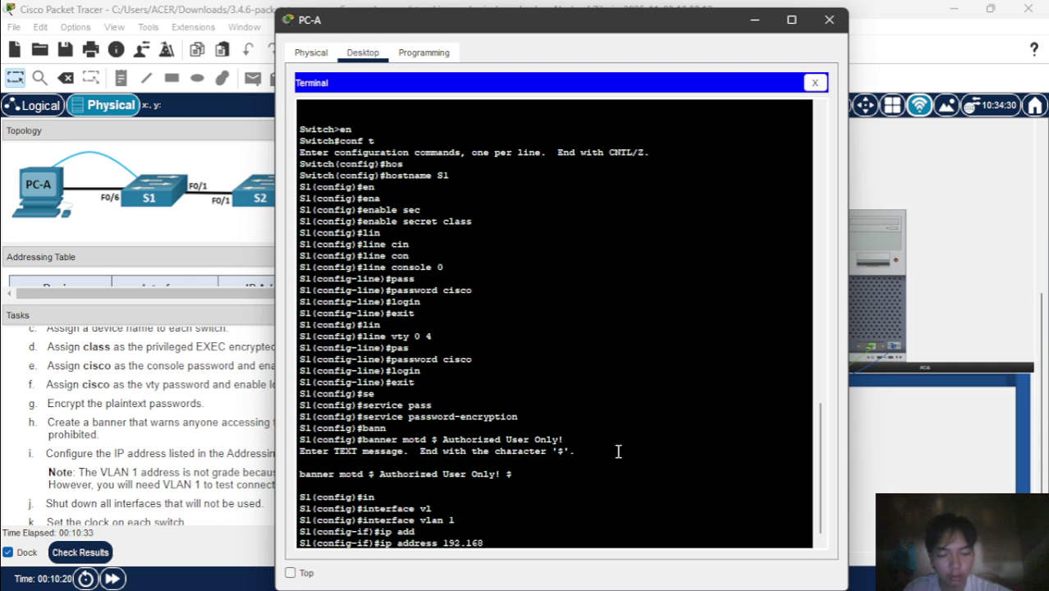
{"action": "type", "text": ".1.11 "}
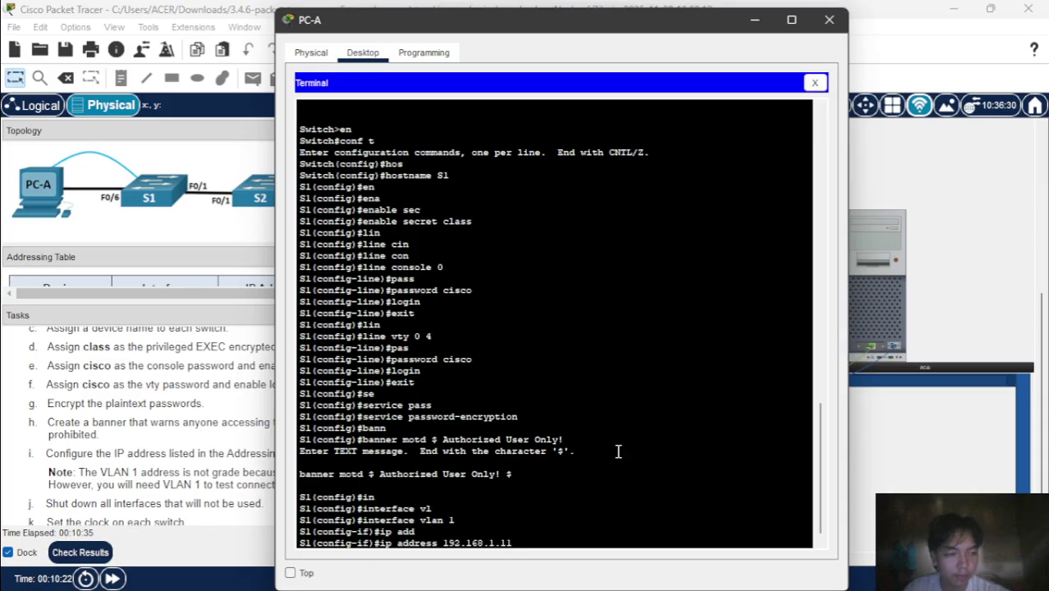
{"action": "type", "text": "255"}
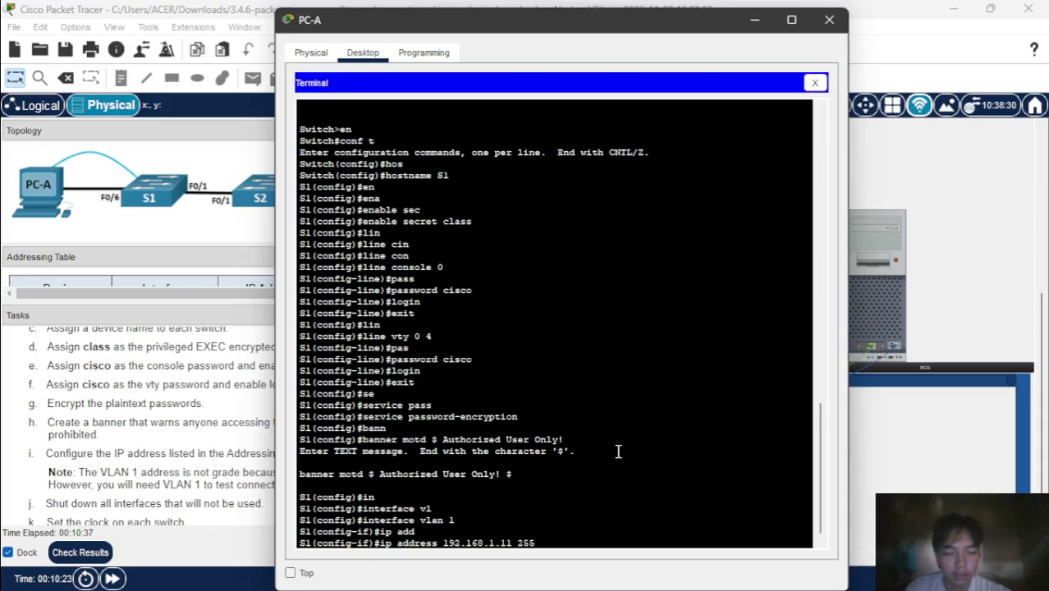
{"action": "type", "text": ".255.255.0"}
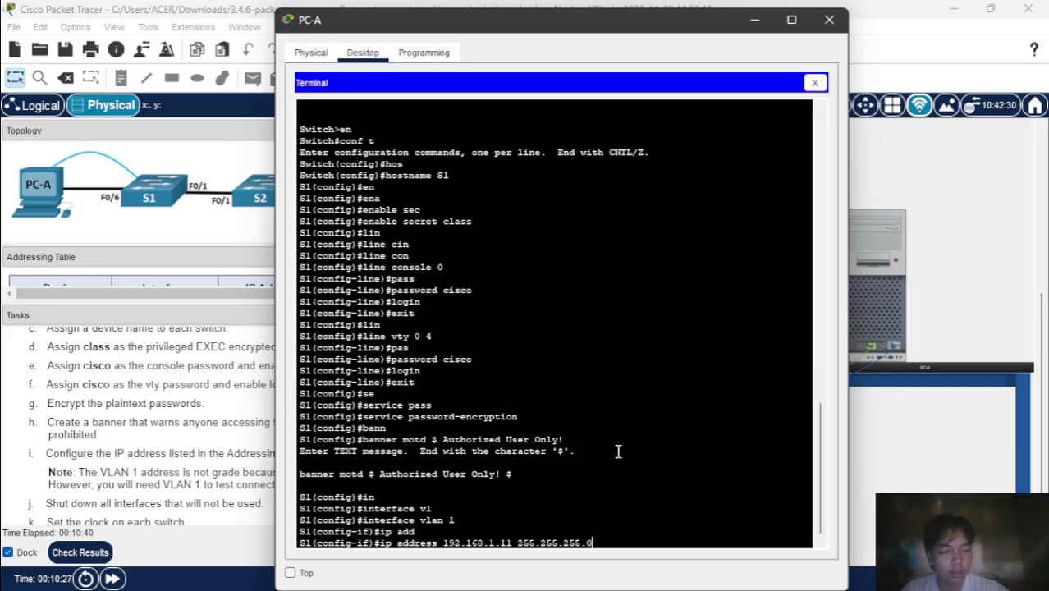
{"action": "key", "text": "Return"}
- Enable the VLAN 1 interface with no shutdown and exit it
{"action": "type", "text": "no sh"}
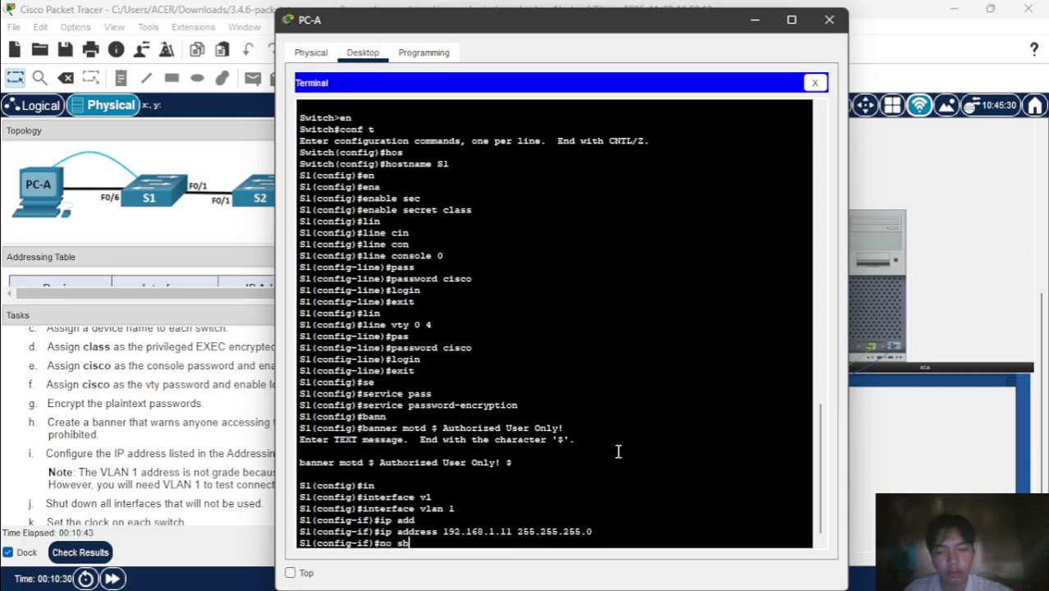
{"action": "key", "text": "Tab"}
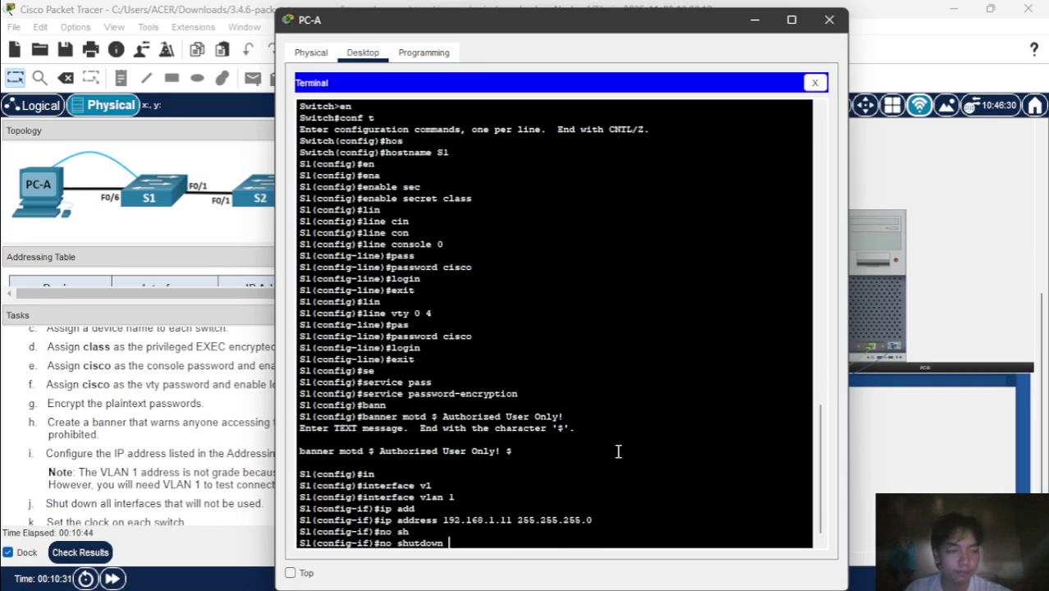
{"action": "key", "text": "Return"}
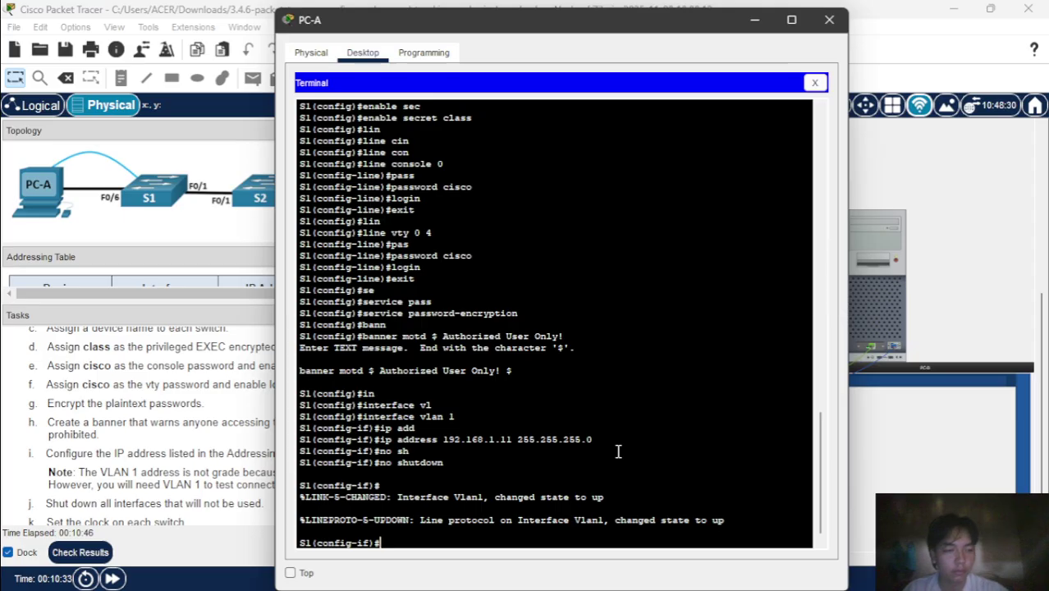
{"action": "type", "text": "exi"}
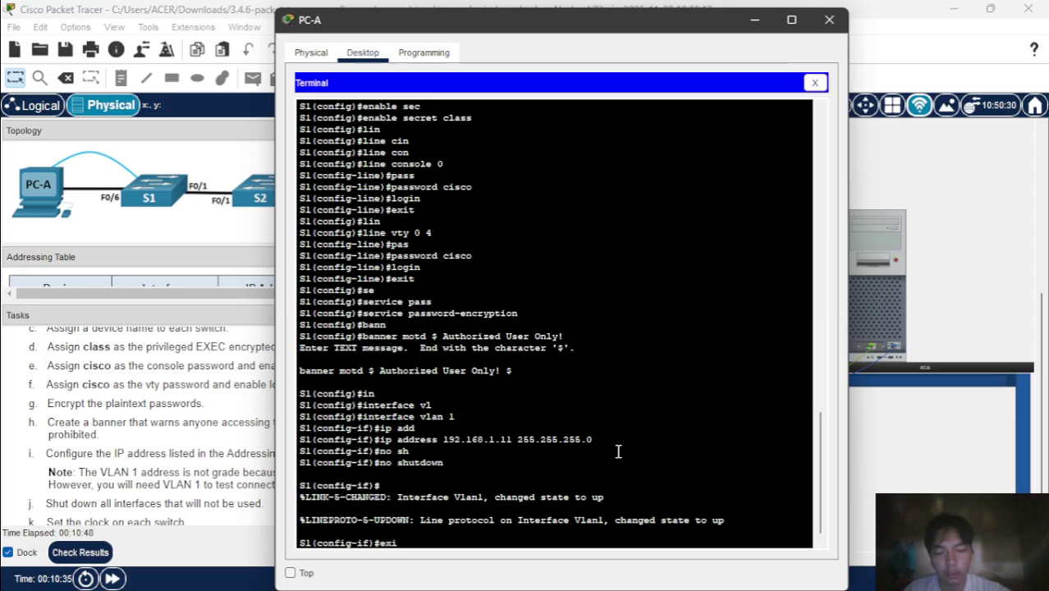
{"action": "type", "text": "t"}
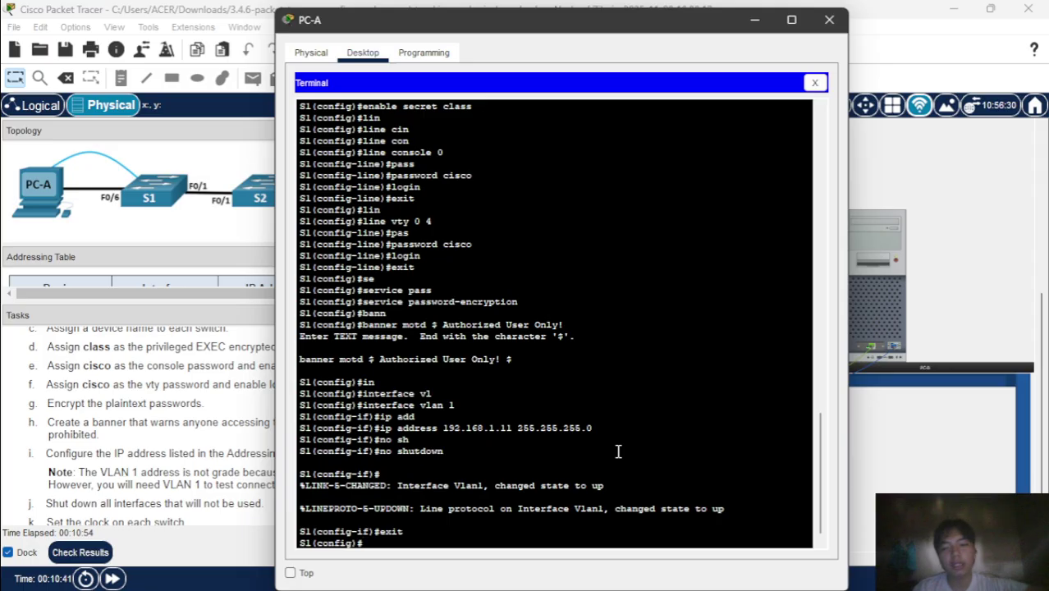
- Select the interface range f0/2-5, f0/7-24, g0/1-2 on S1
{"action": "type", "text": "int"}
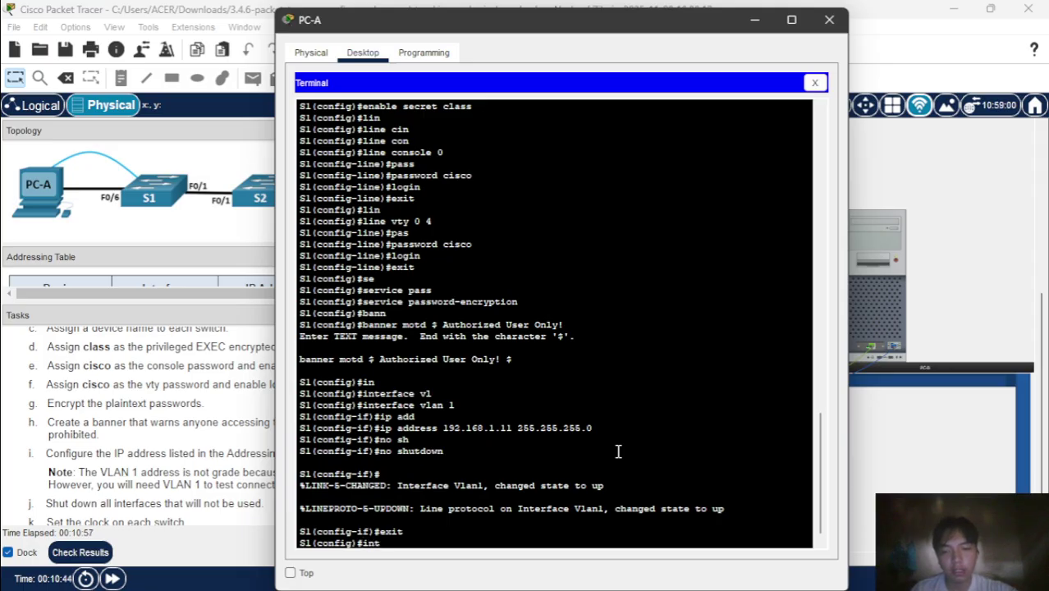
{"action": "key", "text": "Tab"}
{"action": "type", "text": "ta"}
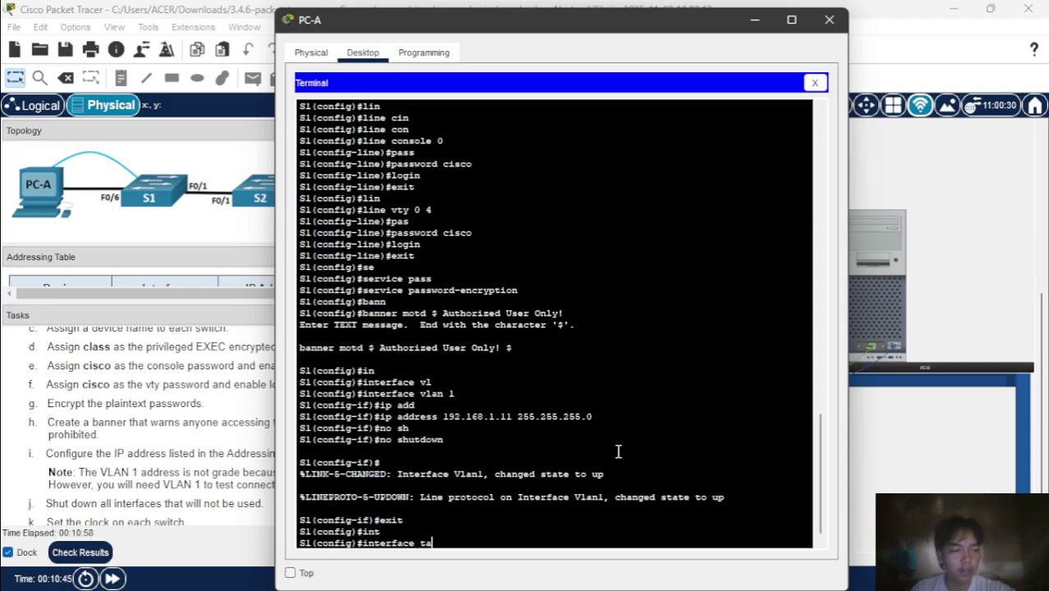
{"action": "key", "text": "Tab"}
{"action": "key", "text": "BackSpace"}
{"action": "key", "text": "BackSpace"}
{"action": "type", "text": "ra"}
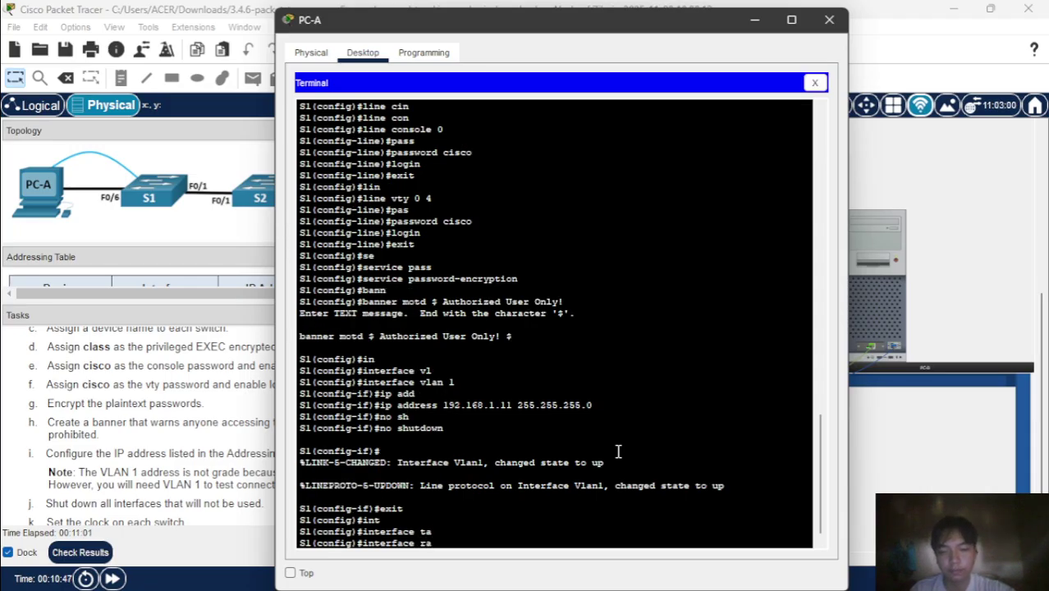
{"action": "key", "text": "Tab"}
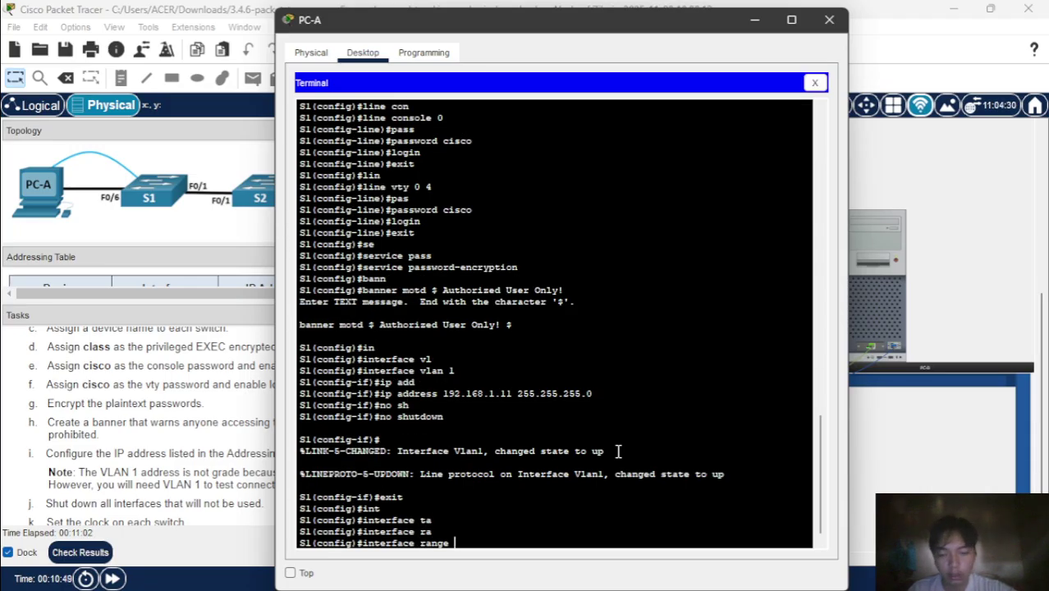
{"action": "type", "text": "f0/"}
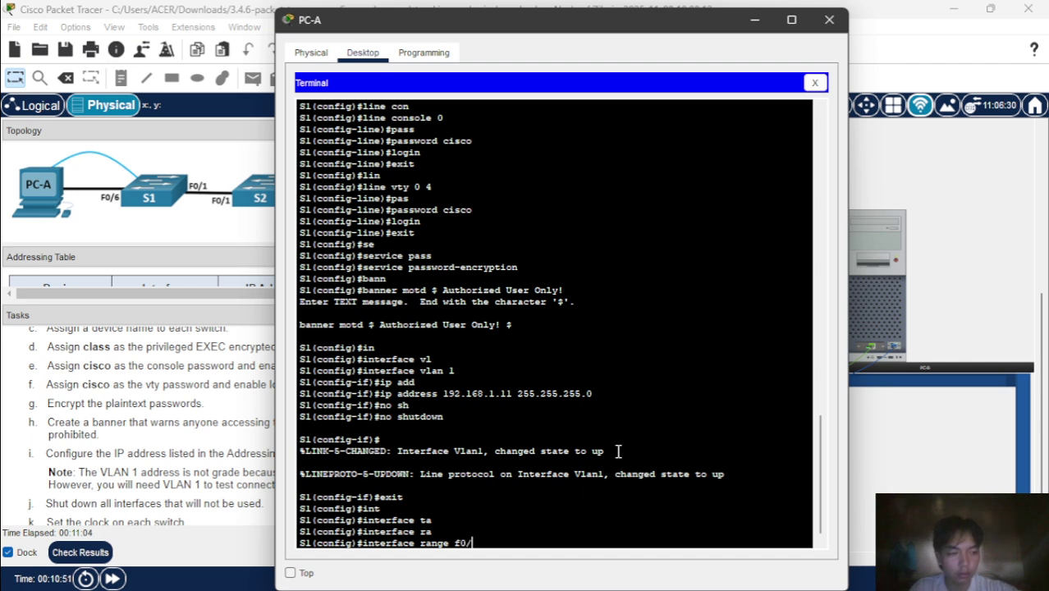
{"action": "type", "text": "2"}
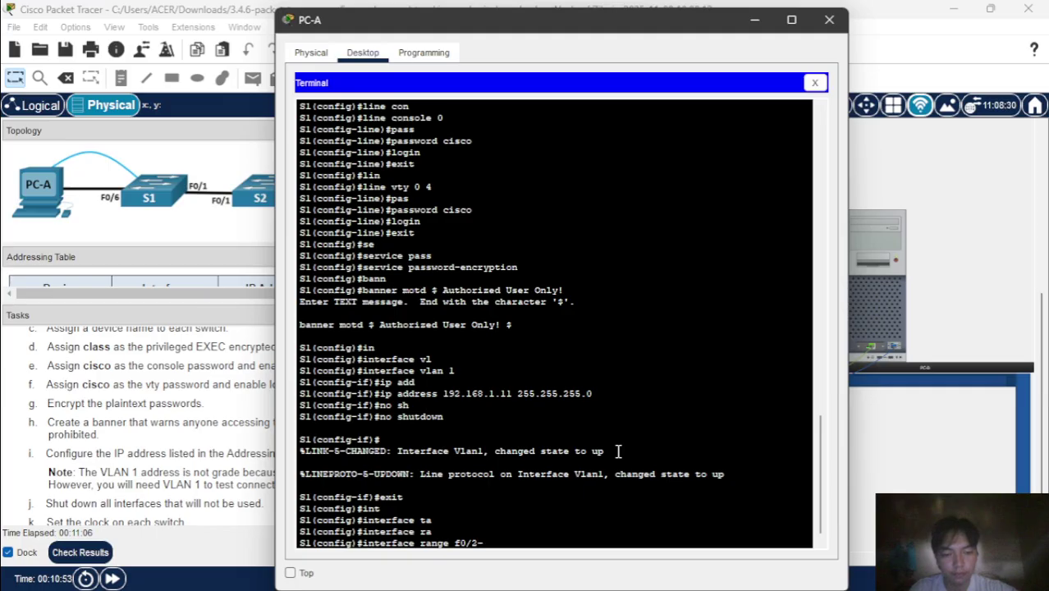
{"action": "type", "text": "-5, "}
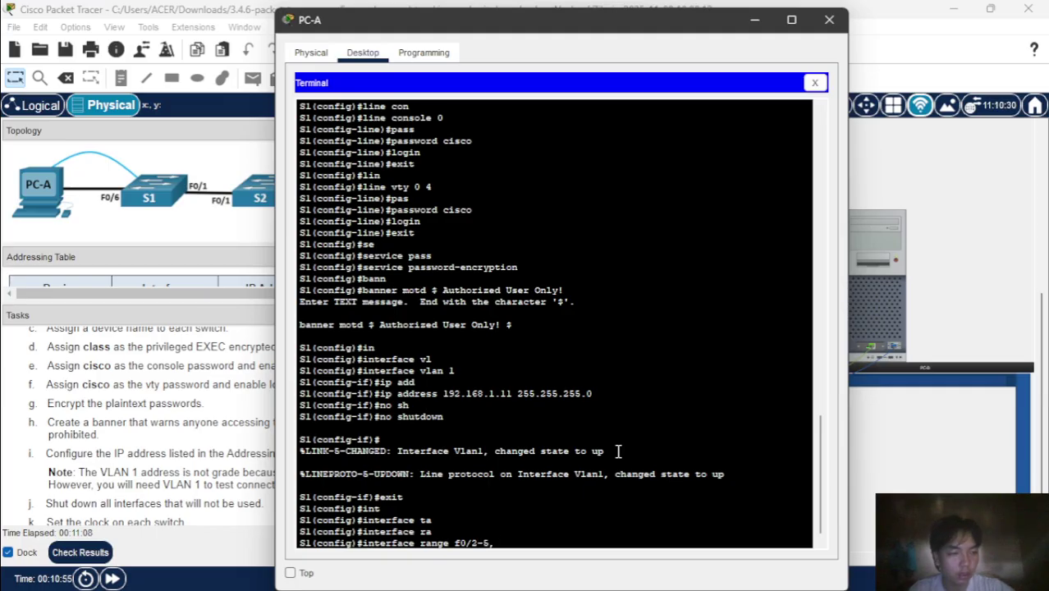
{"action": "type", "text": "f0"}
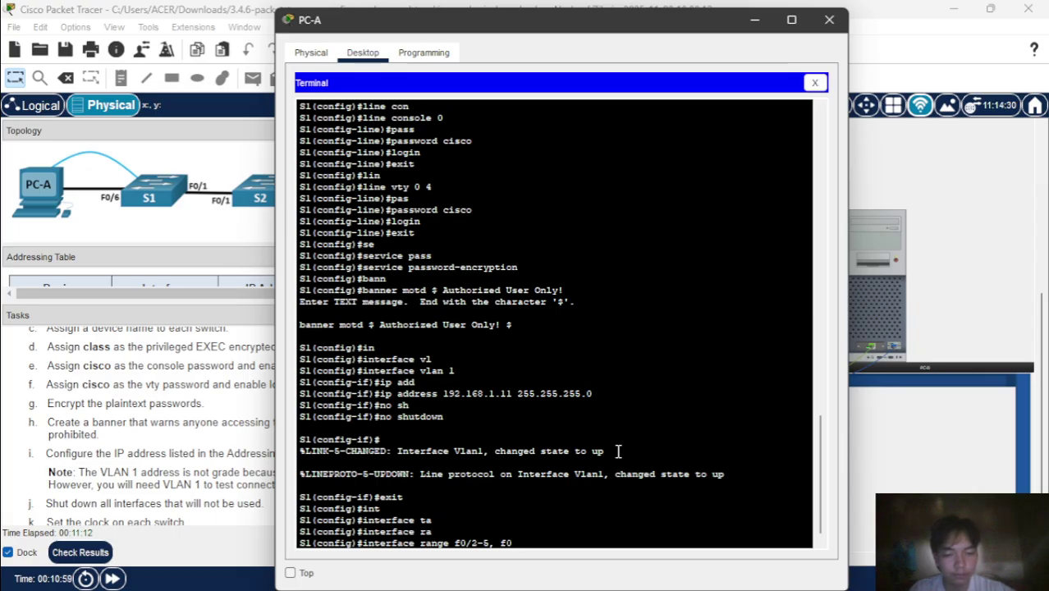
{"action": "type", "text": "/"}
{"action": "key", "text": "BackSpace"}
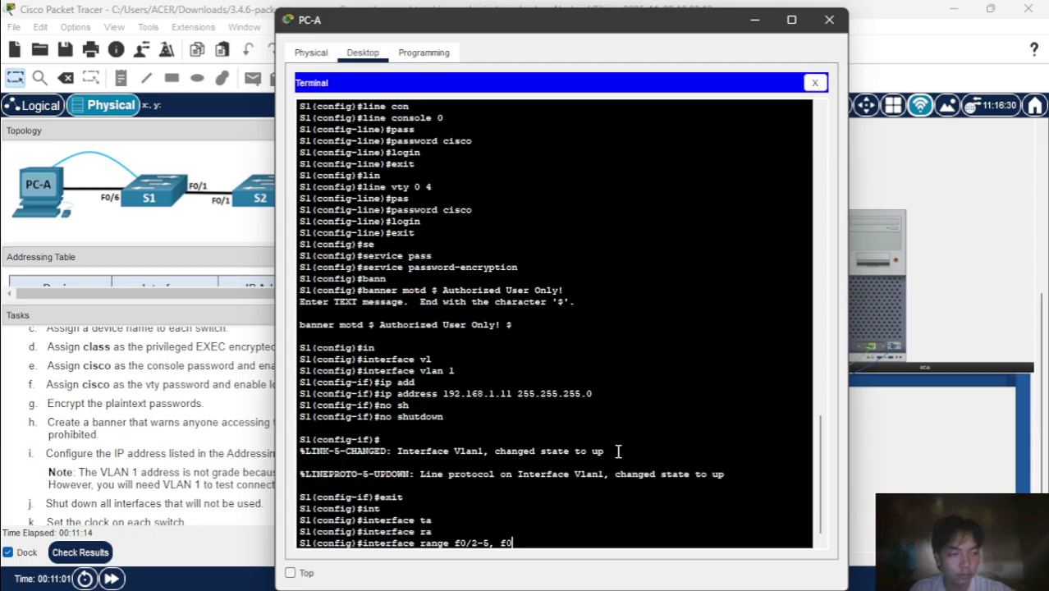
{"action": "type", "text": "/"}
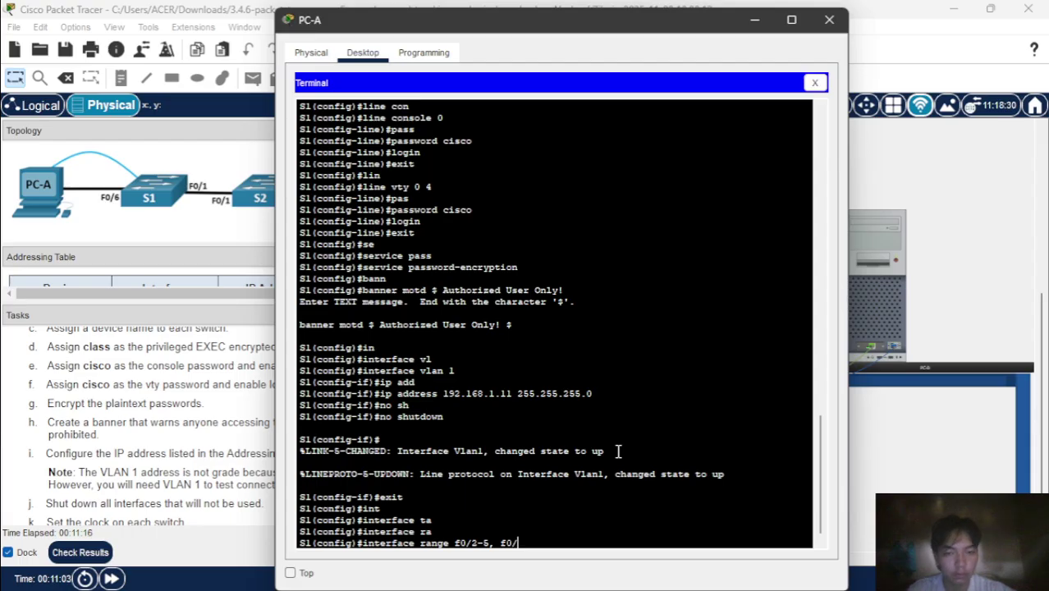
{"action": "type", "text": "7"}
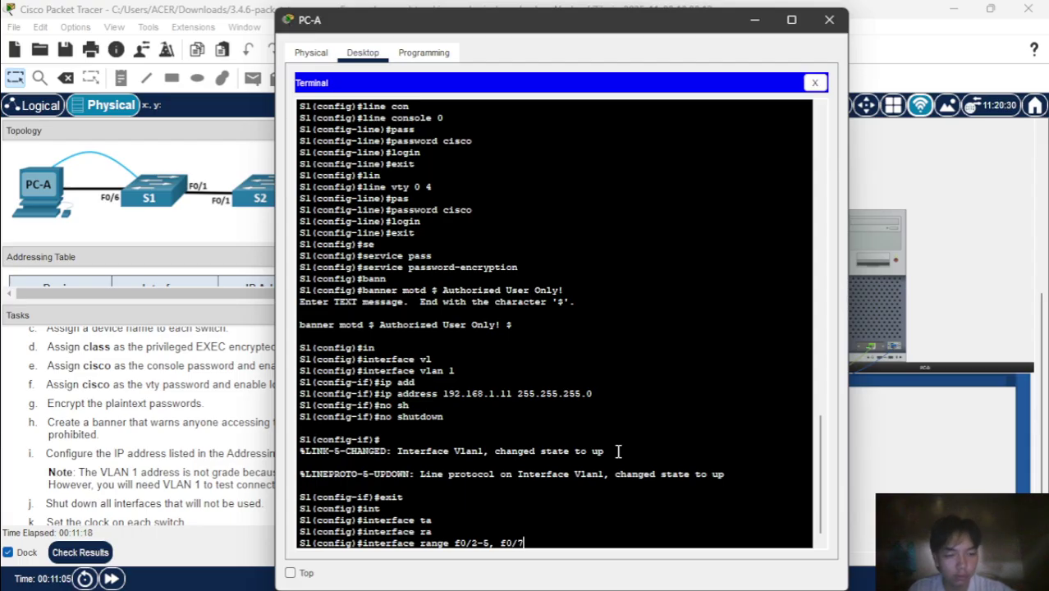
{"action": "type", "text": "-24"}
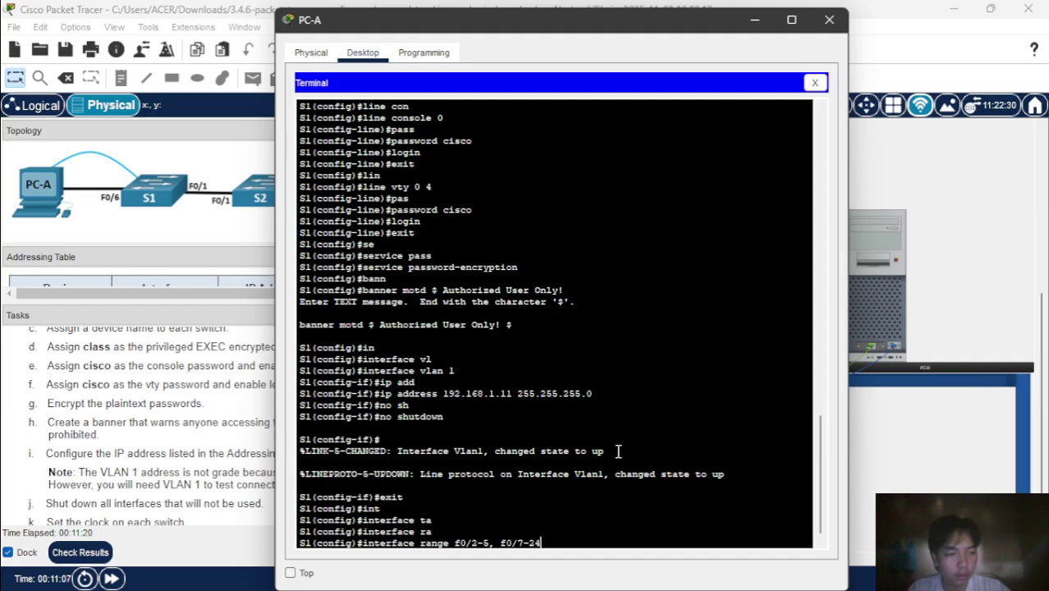
{"action": "type", "text": ", "}
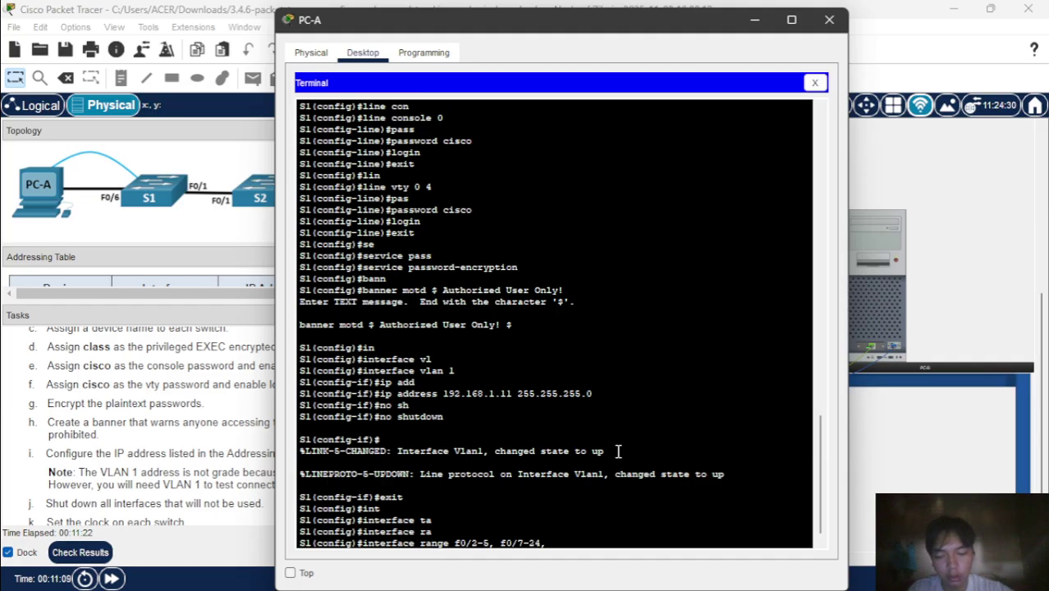
{"action": "type", "text": "g0"}
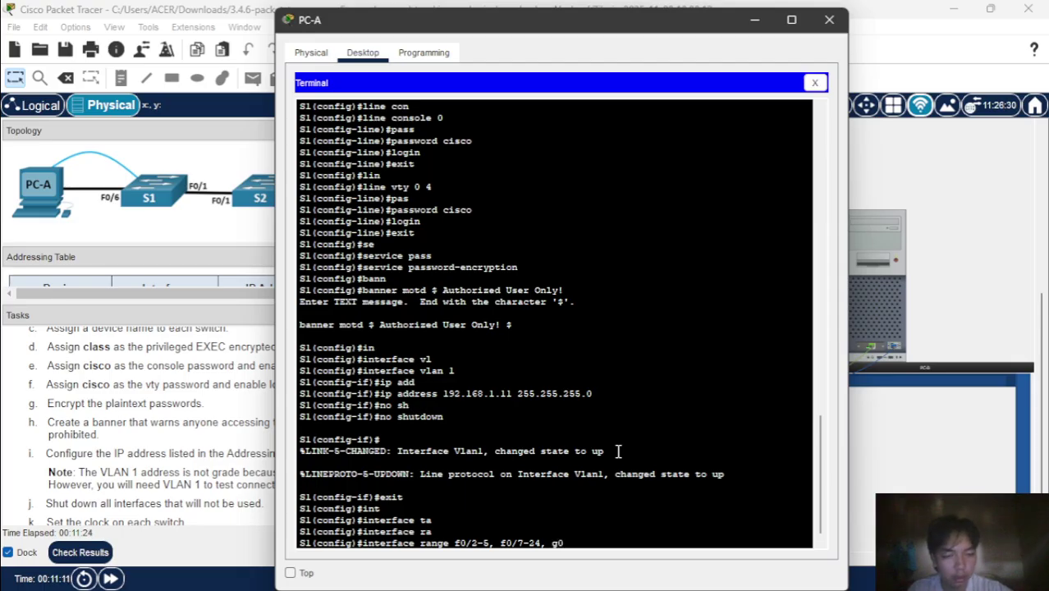
{"action": "type", "text": "/1-2"}
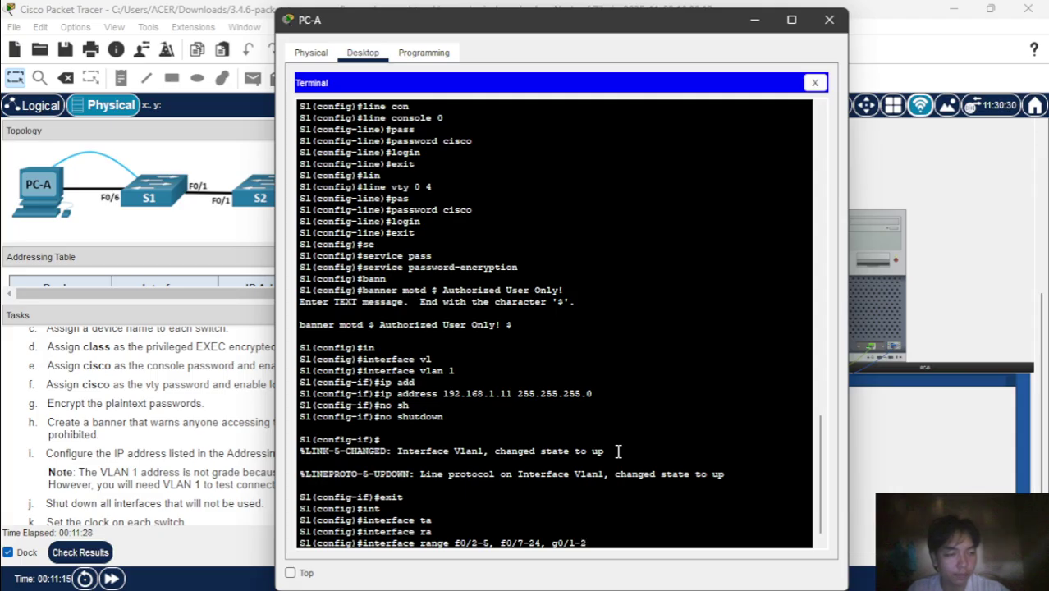
{"action": "key", "text": "Return"}
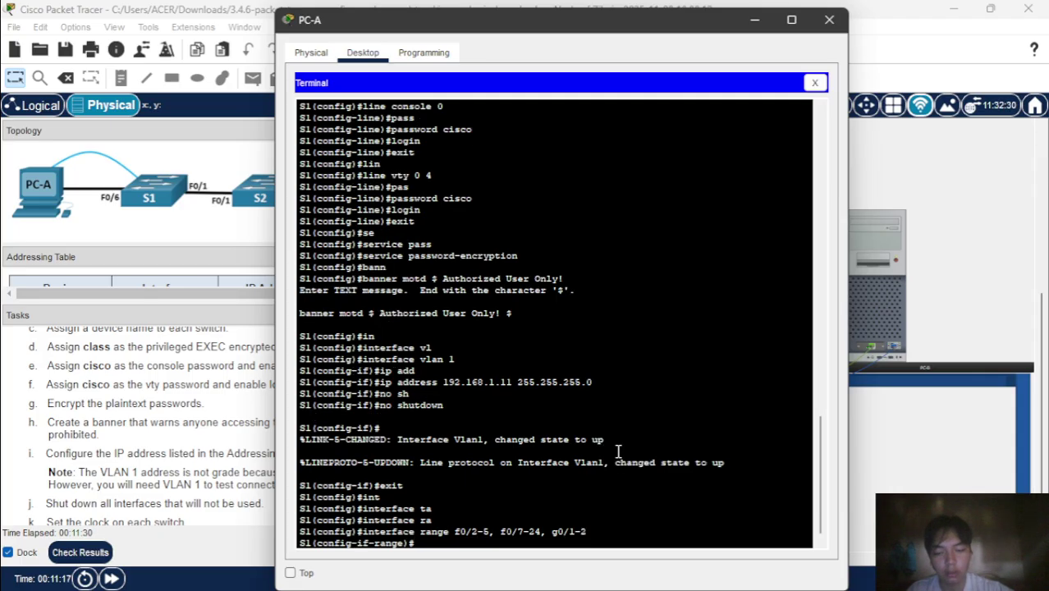
- Shut down all ports in the selected range
{"action": "type", "text": "sh"}
{"action": "key", "text": "Tab"}
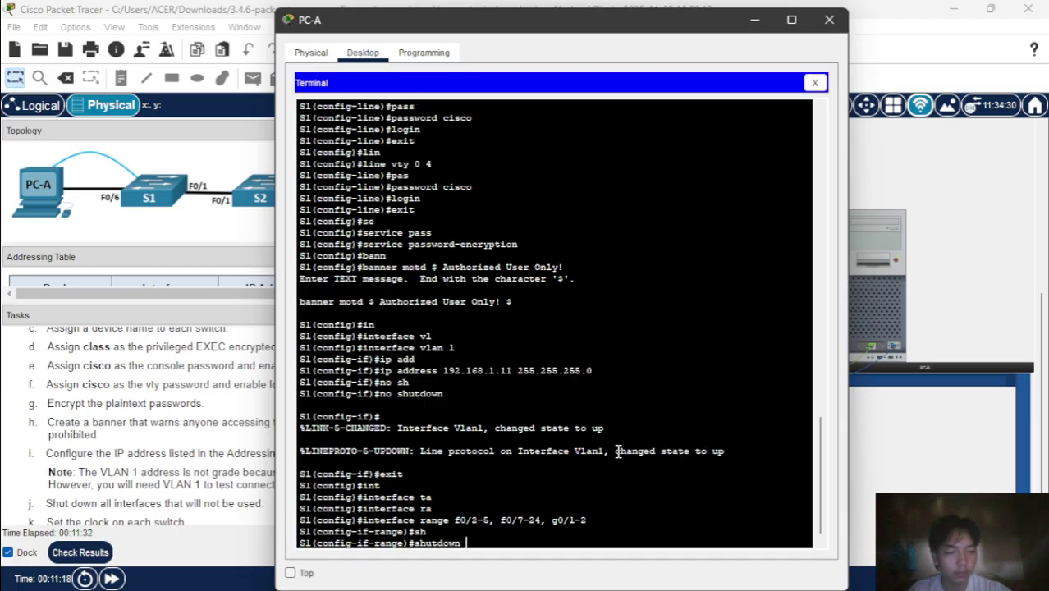
{"action": "key", "text": "Return"}
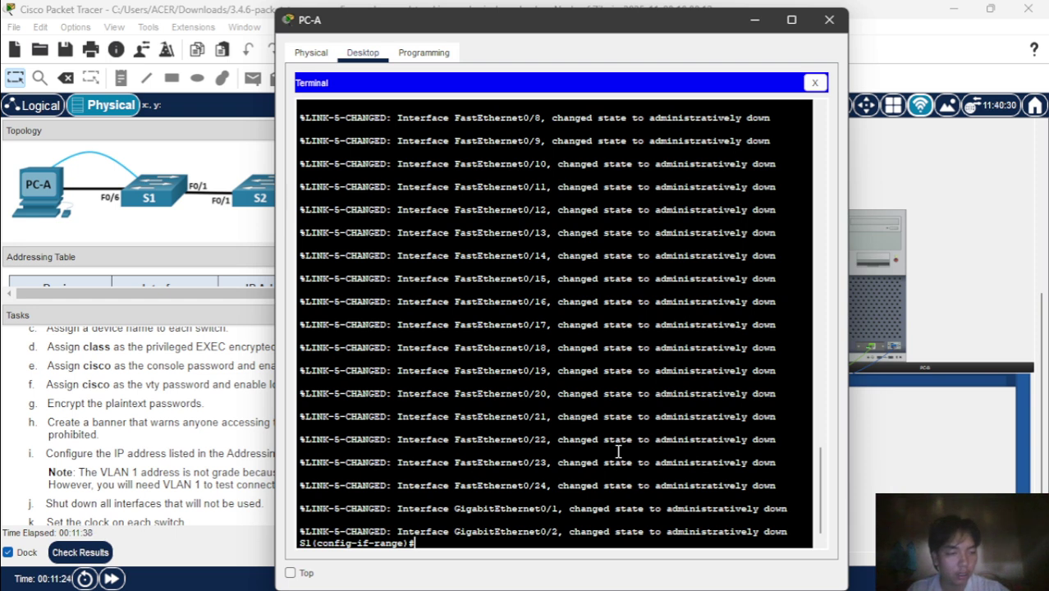
- Leave interface range configuration and return to privileged EXEC mode
{"action": "type", "text": "lo"}
{"action": "key", "text": "Return"}
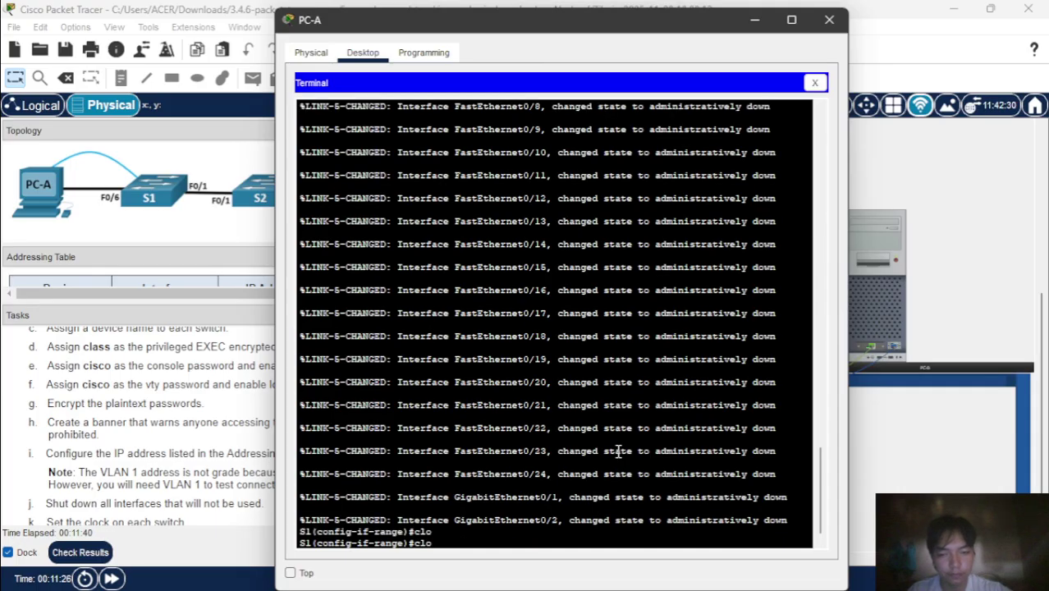
{"action": "type", "text": "ex"}
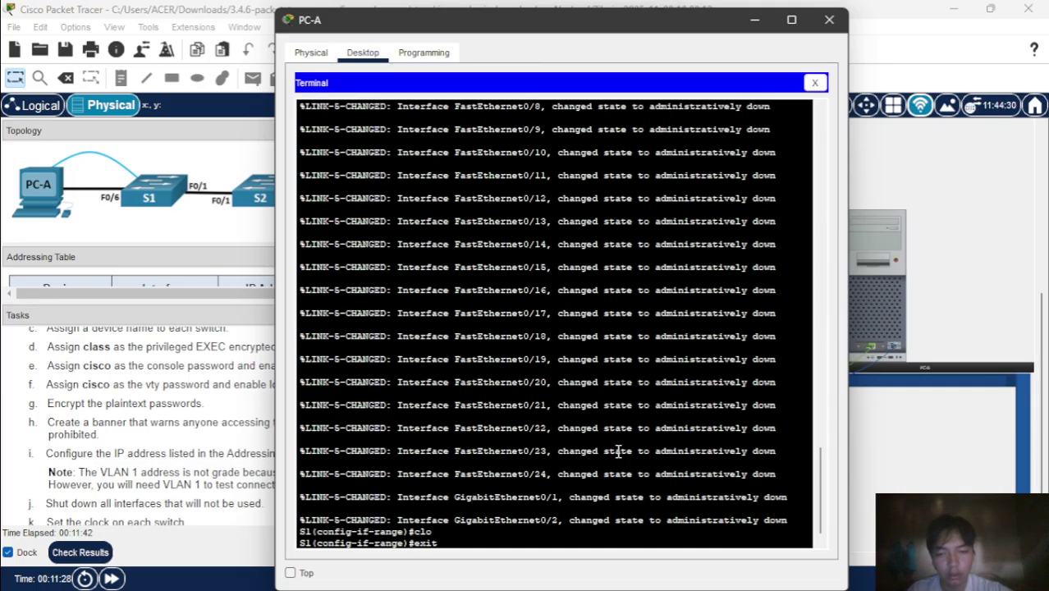
{"action": "type", "text": "it"}
{"action": "key", "text": "Return"}
{"action": "type", "text": "end"}
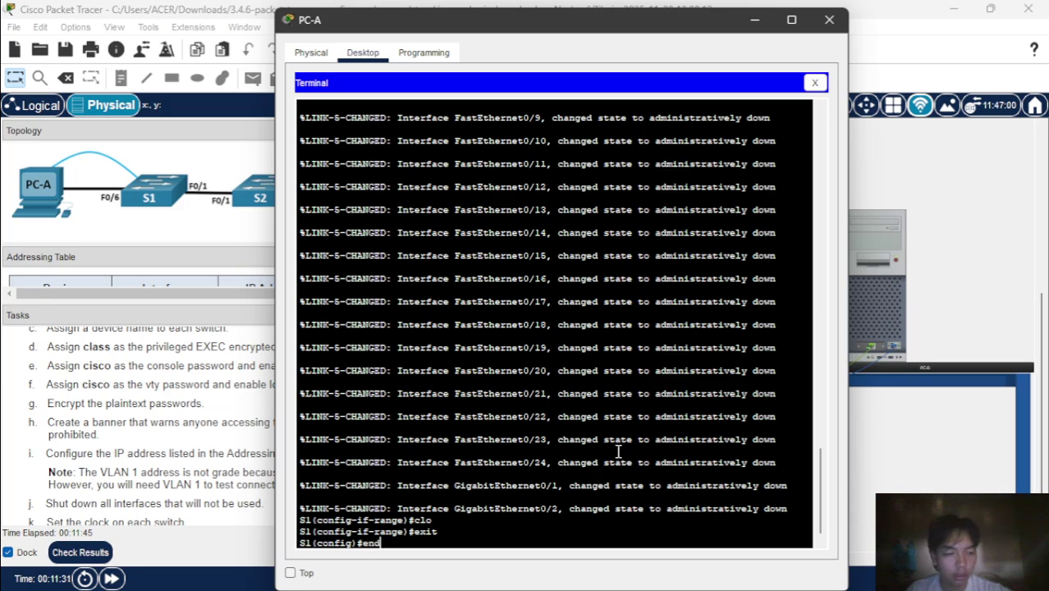
{"action": "key", "text": "Return"}
{"action": "key", "text": "Return"}
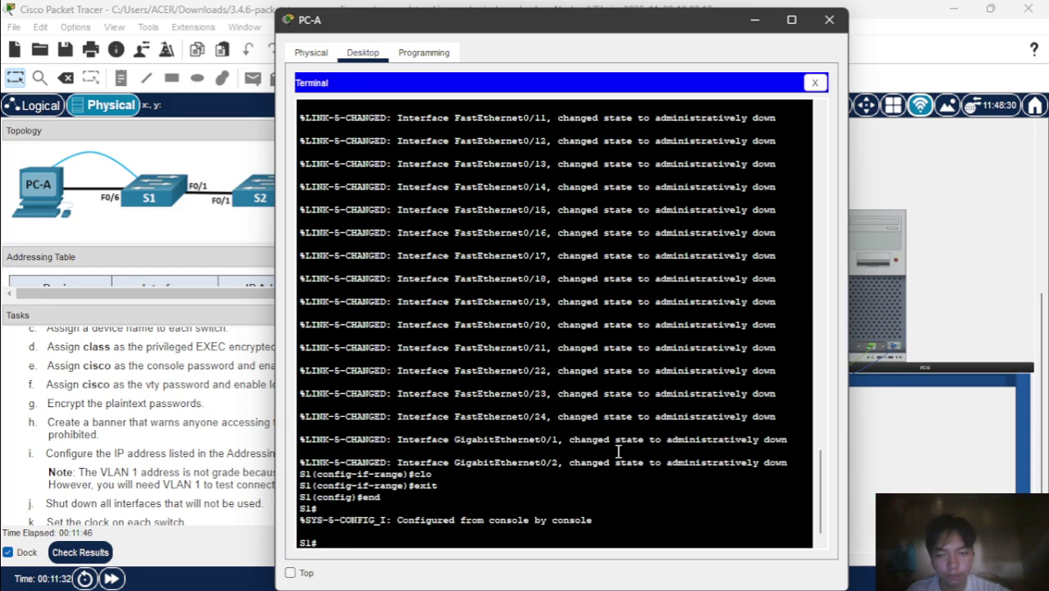
- Set S1's clock to 10:20:00 8 November 2025 and save the configuration with wr
{"action": "type", "text": "cl"}
{"action": "key", "text": "Tab"}
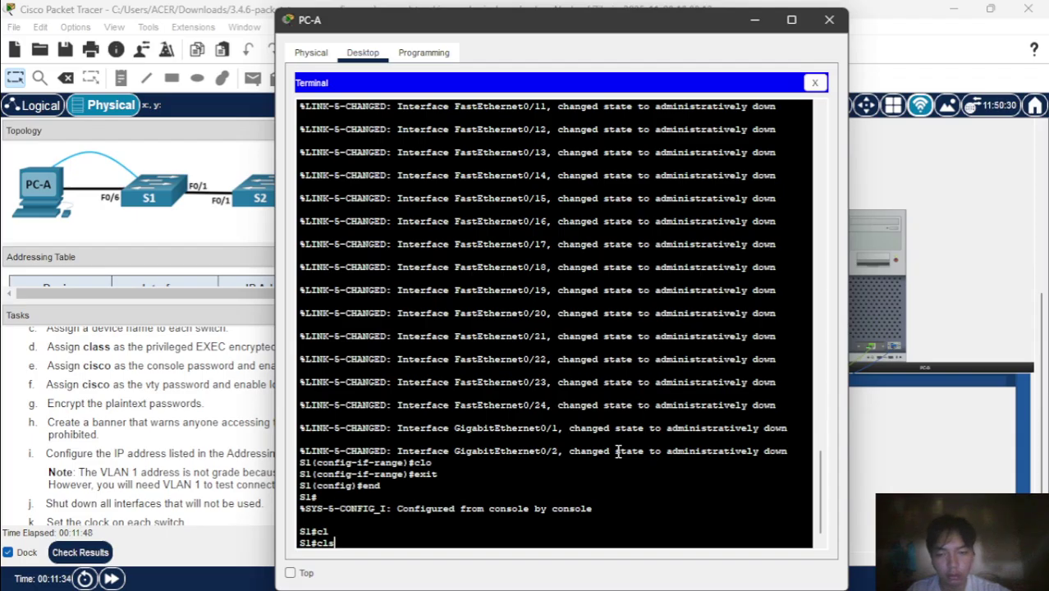
{"action": "type", "text": "o"}
{"action": "key", "text": "Tab"}
{"action": "type", "text": "se"}
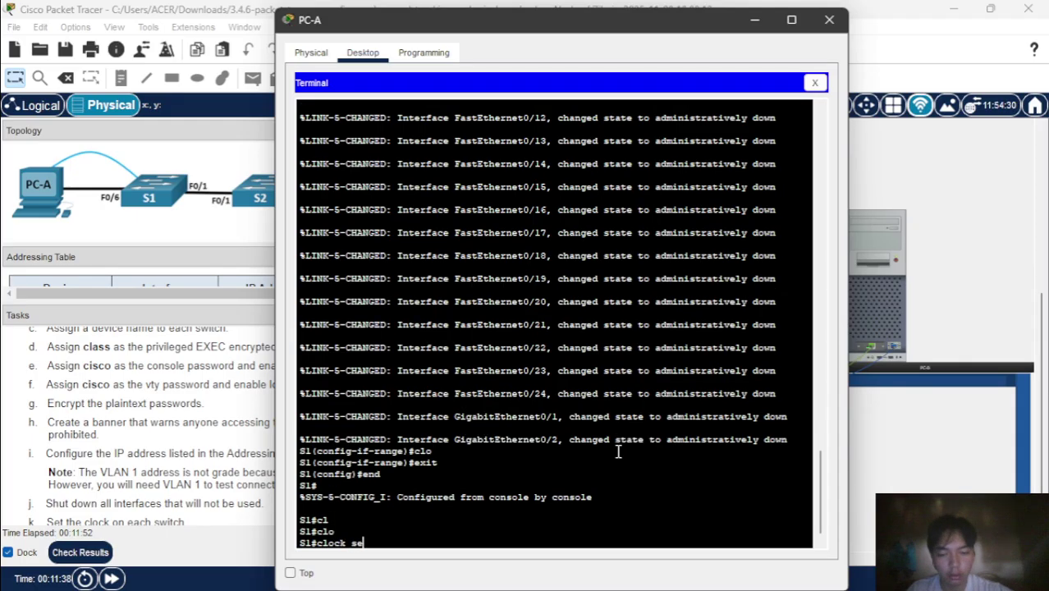
{"action": "type", "text": "t"}
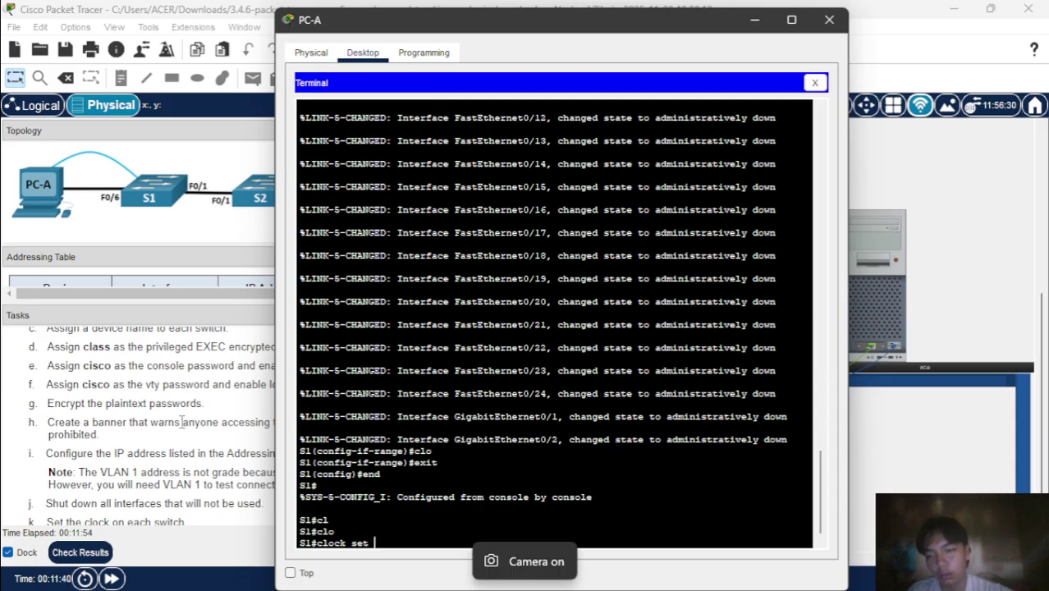
{"action": "scroll", "coordinate": [182, 422], "scroll_direction": "down", "scroll_amount": 3}
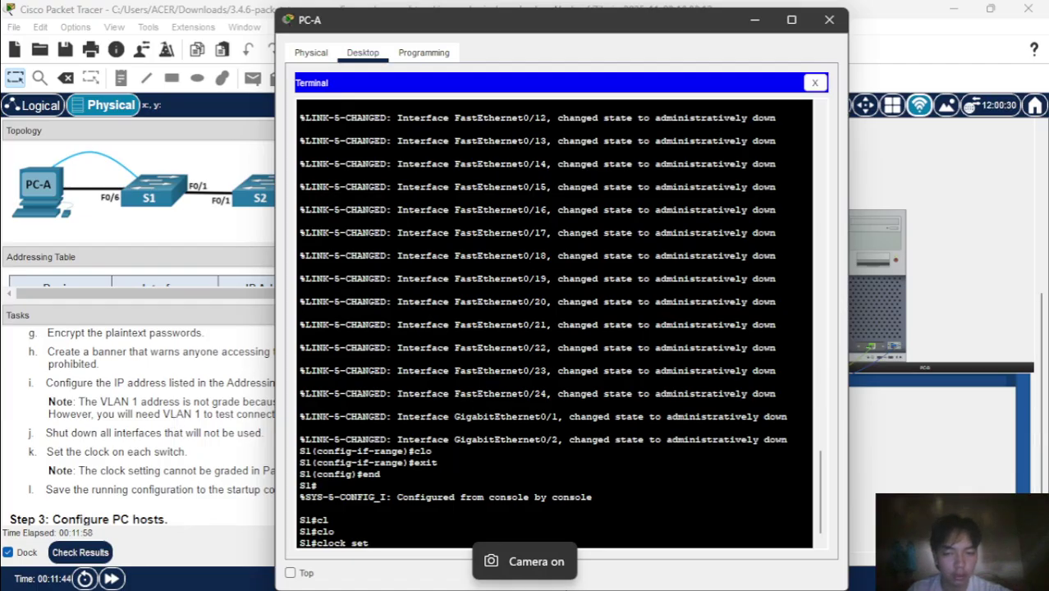
{"action": "type", "text": "1"}
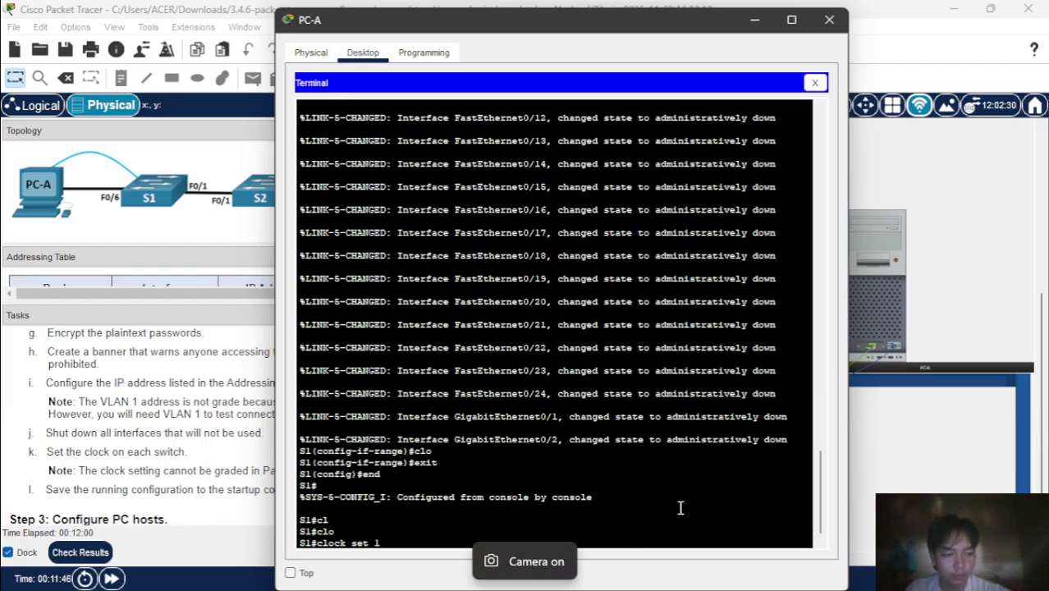
{"action": "type", "text": "0:"}
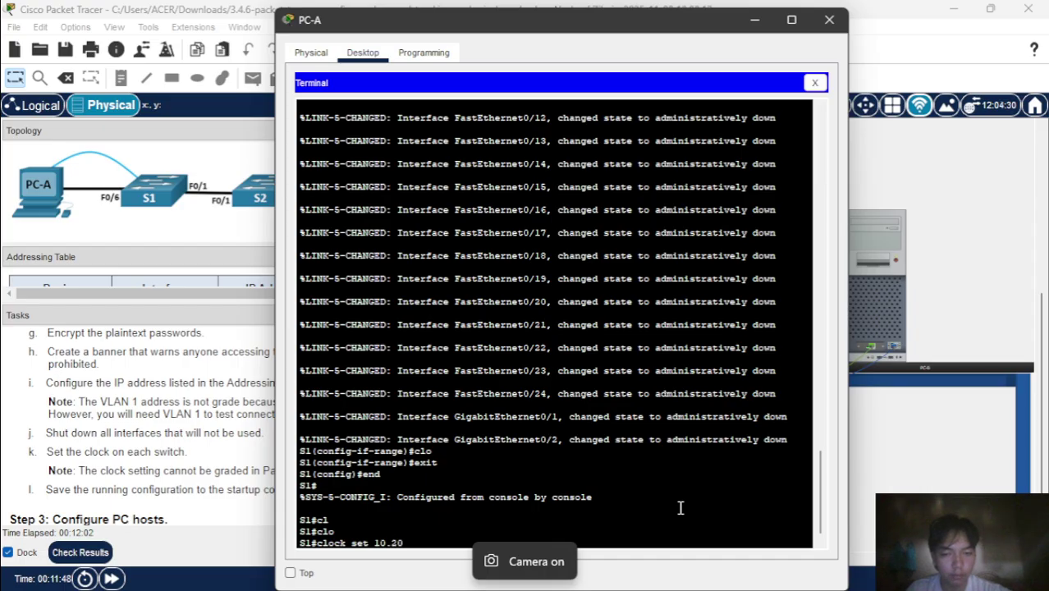
{"action": "key", "text": "BackSpace"}
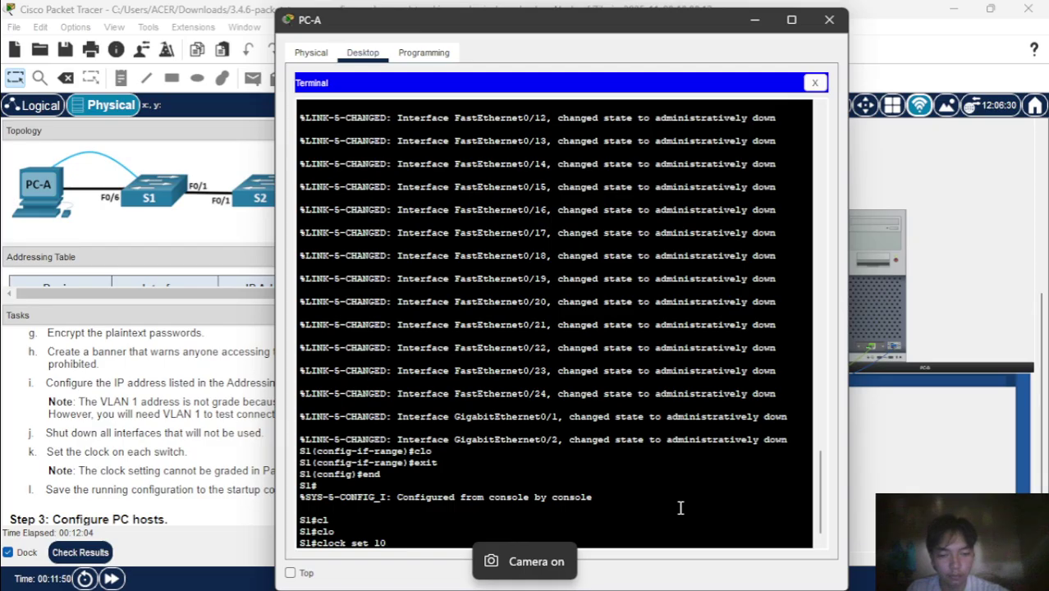
{"action": "type", "text": "20:"}
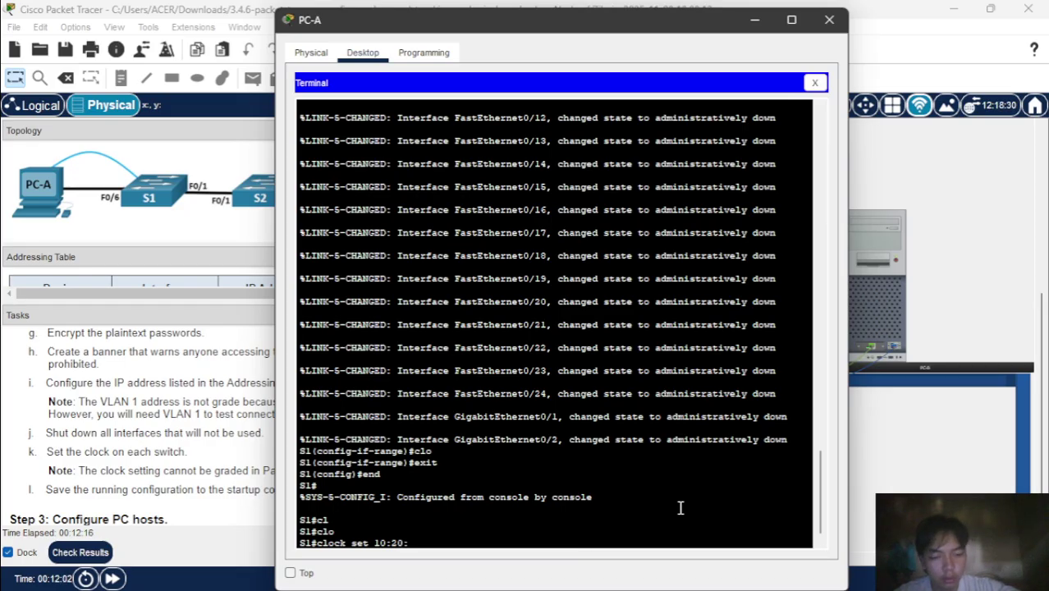
{"action": "type", "text": "00"}
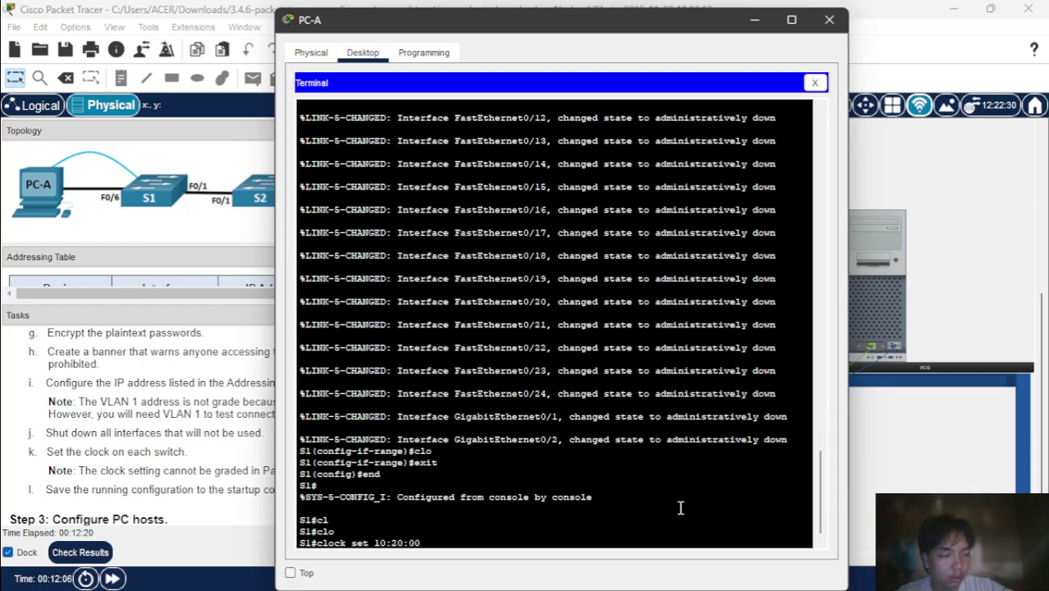
{"action": "type", "text": "8"}
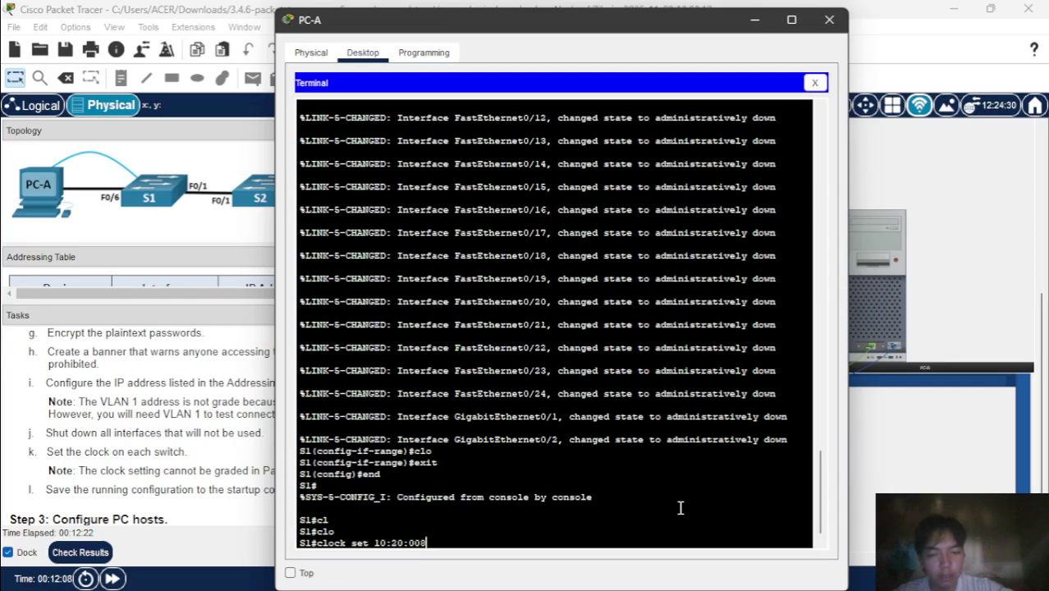
{"action": "key", "text": "BackSpace"}
{"action": "type", "text": " 8"}
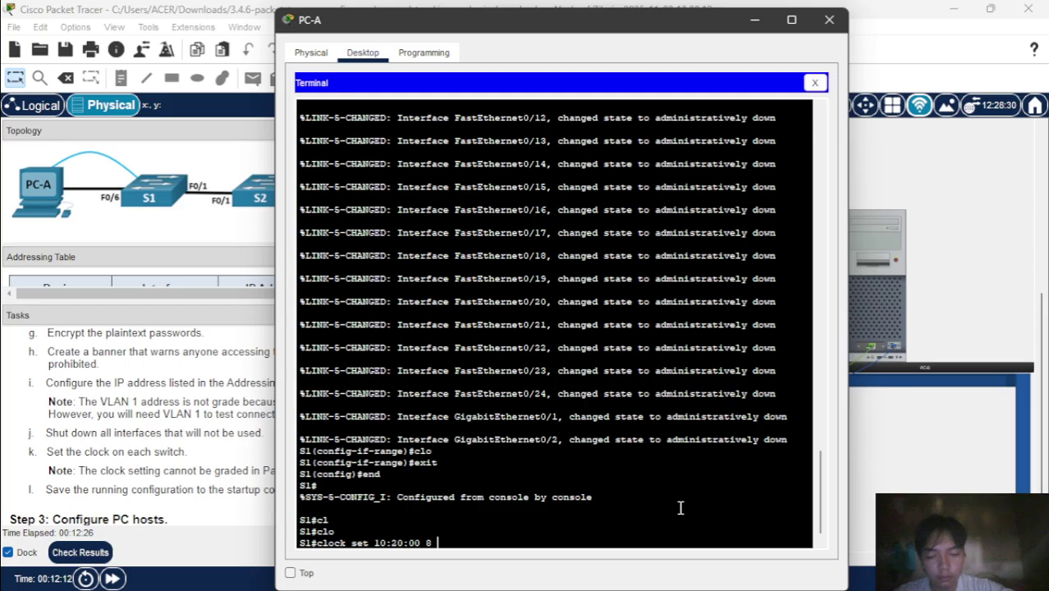
{"action": "type", "text": " November "}
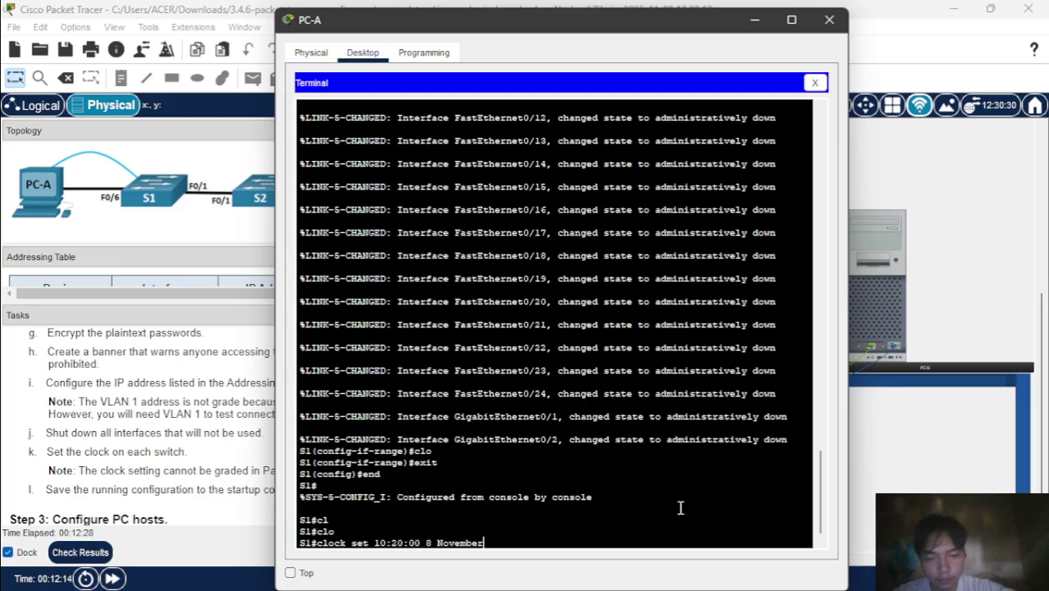
{"action": "type", "text": "202"}
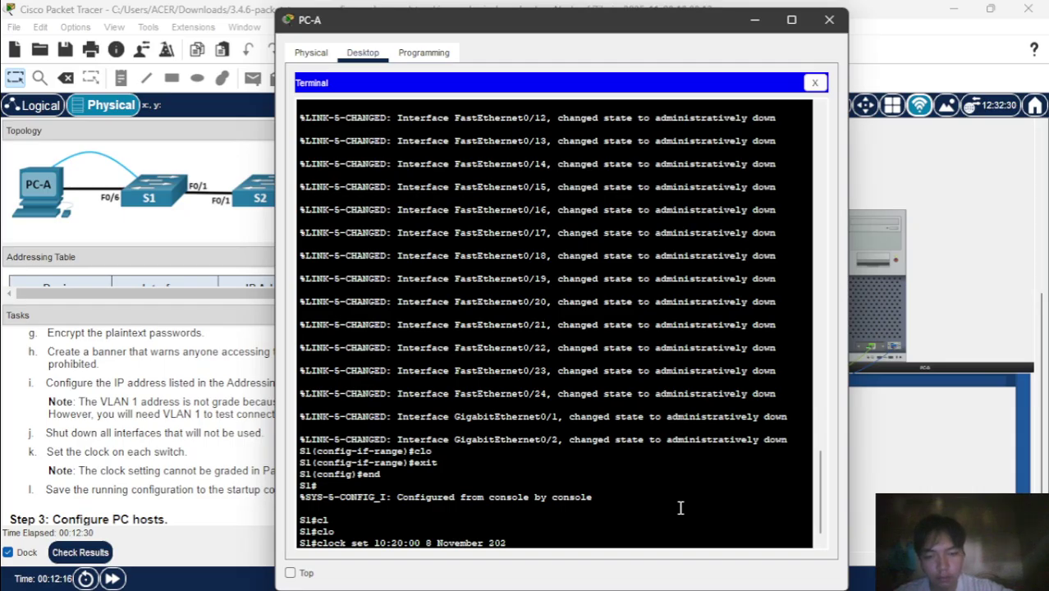
{"action": "type", "text": "5"}
{"action": "key", "text": "Return"}
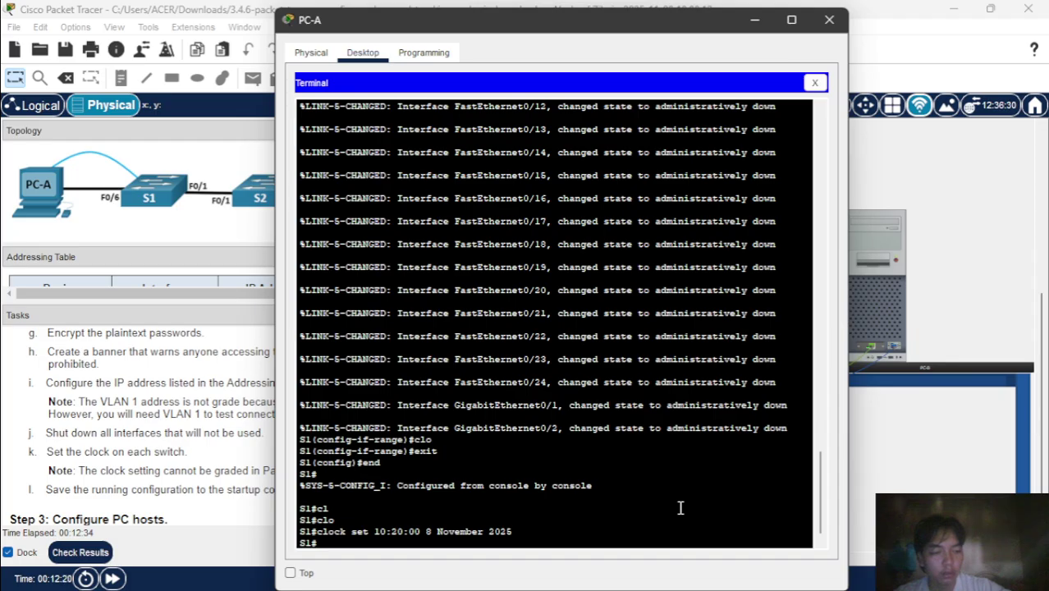
{"action": "type", "text": "wr"}
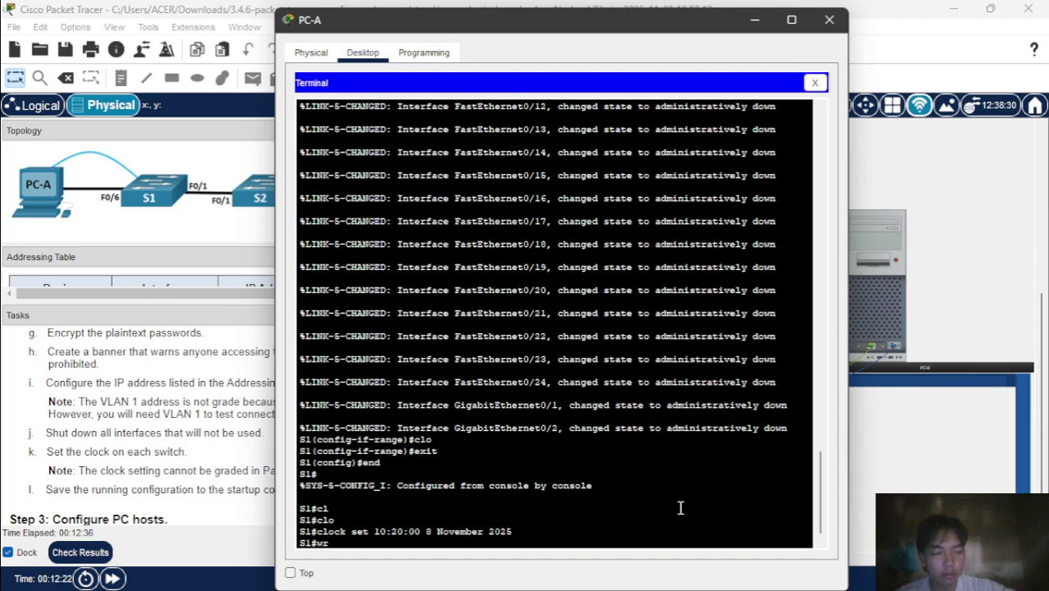
{"action": "key", "text": "Return"}
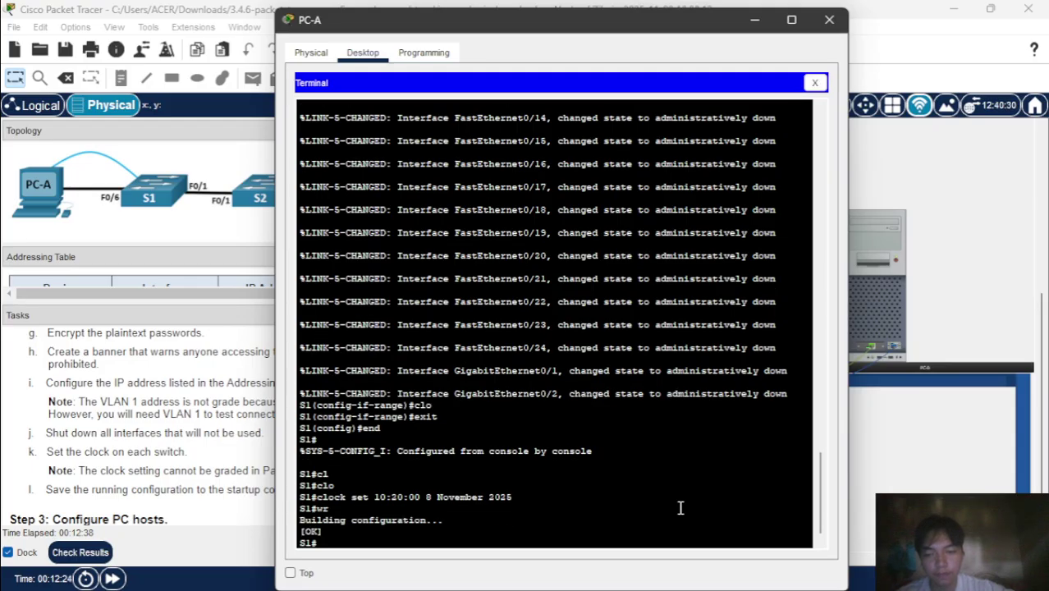
- Bring PC-B's terminal to the front by minimizing PC-A's terminal window
{"action": "mouse_move", "coordinate": [633, 570]}
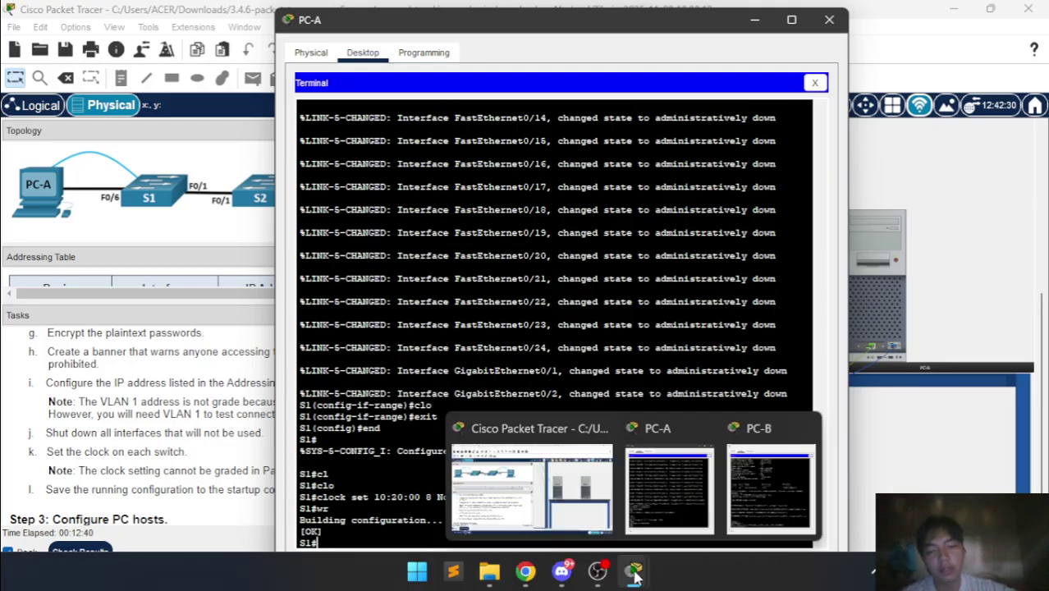
{"action": "left_click", "coordinate": [733, 487]}
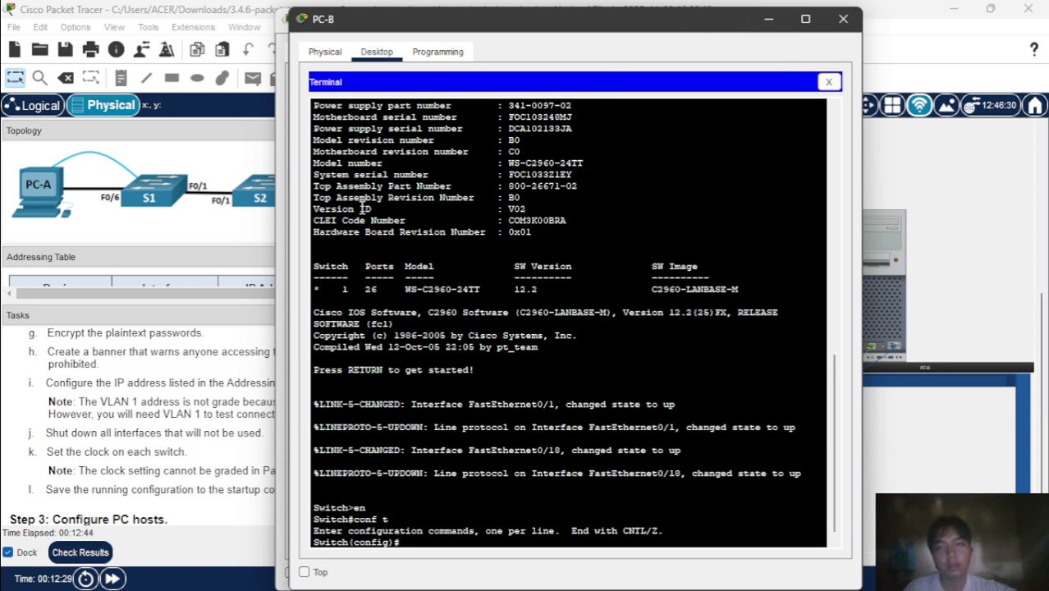
{"action": "left_click", "coordinate": [279, 22]}
{"action": "left_click", "coordinate": [762, 23]}
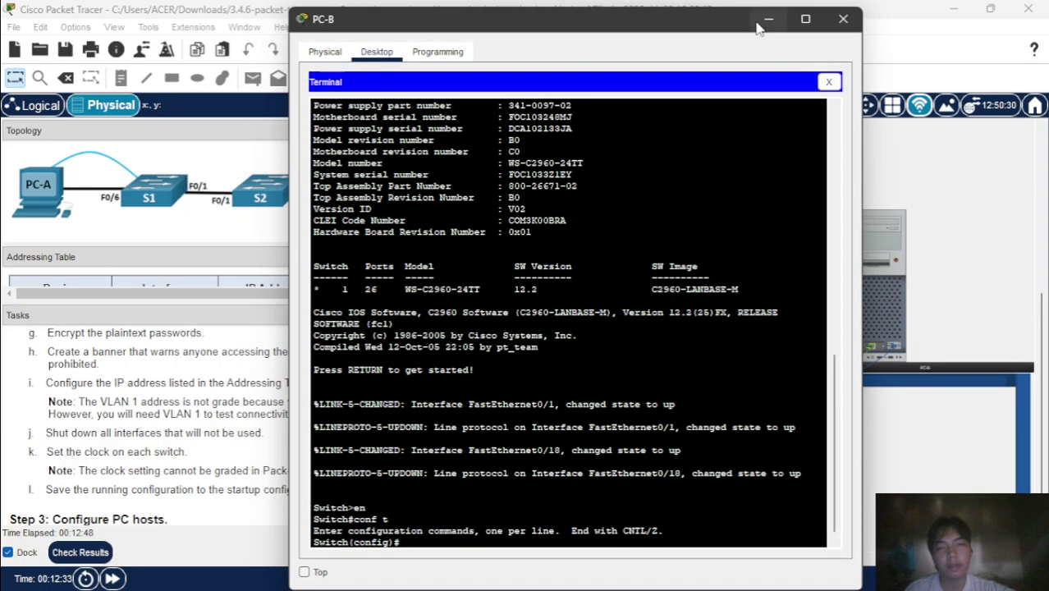
- Rename the switch to S2 and set the enable secret to 'class'
{"action": "type", "text": "h"}
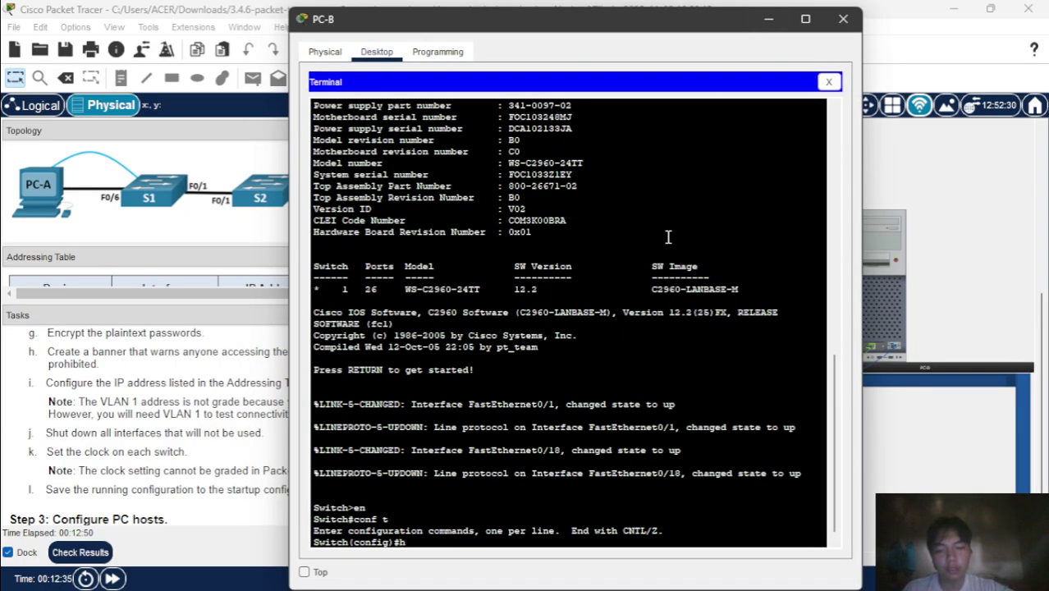
{"action": "type", "text": "o"}
{"action": "key", "text": "Tab"}
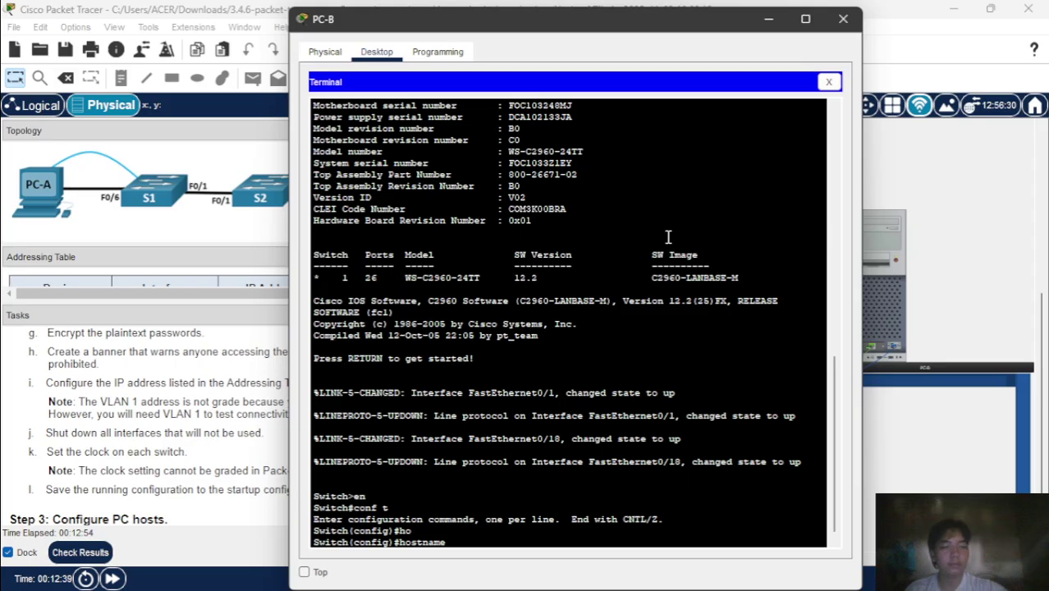
{"action": "type", "text": "S2"}
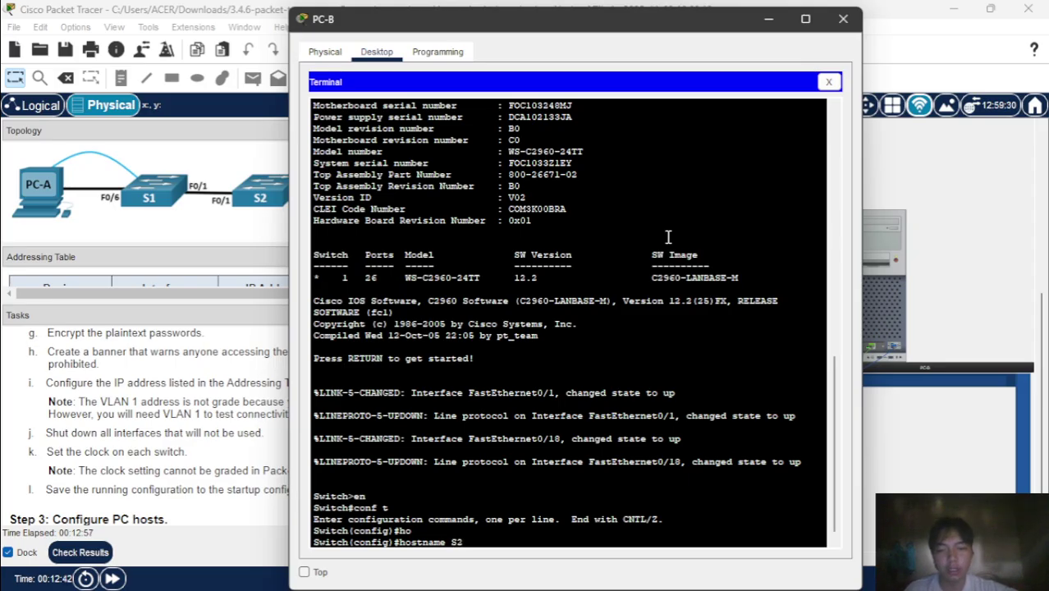
{"action": "key", "text": "Return"}
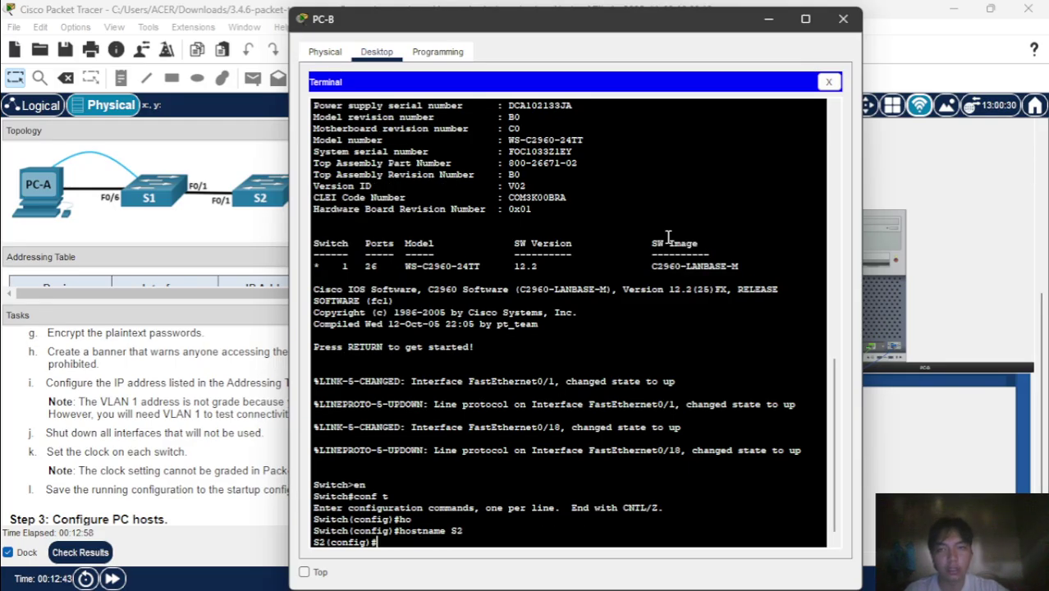
{"action": "type", "text": "ena"}
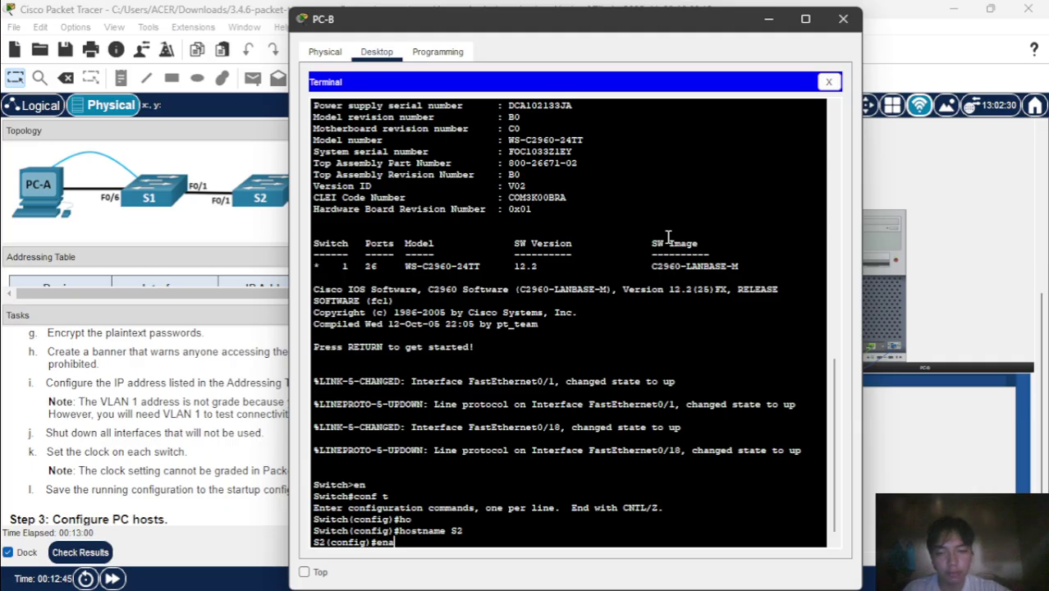
{"action": "key", "text": "Tab"}
{"action": "type", "text": "se"}
{"action": "key", "text": "Tab"}
{"action": "type", "text": "c"}
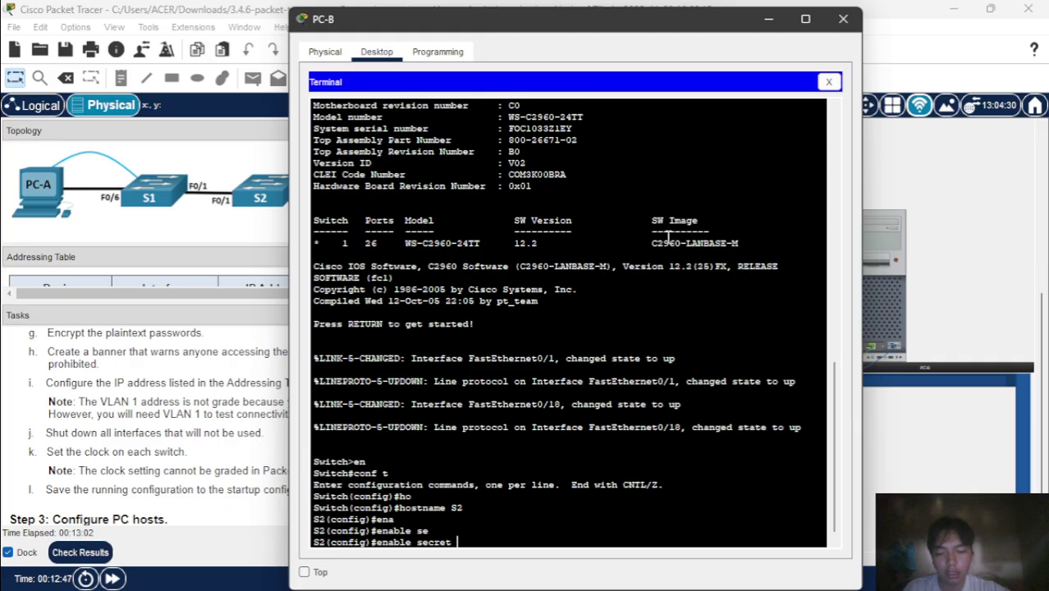
{"action": "type", "text": "las"}
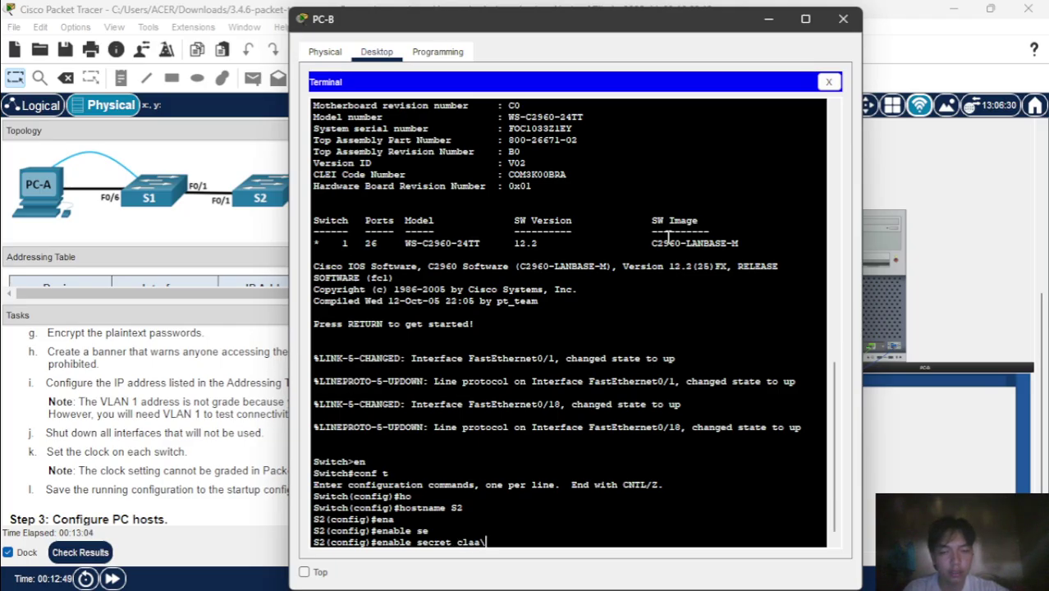
{"action": "type", "text": "s"}
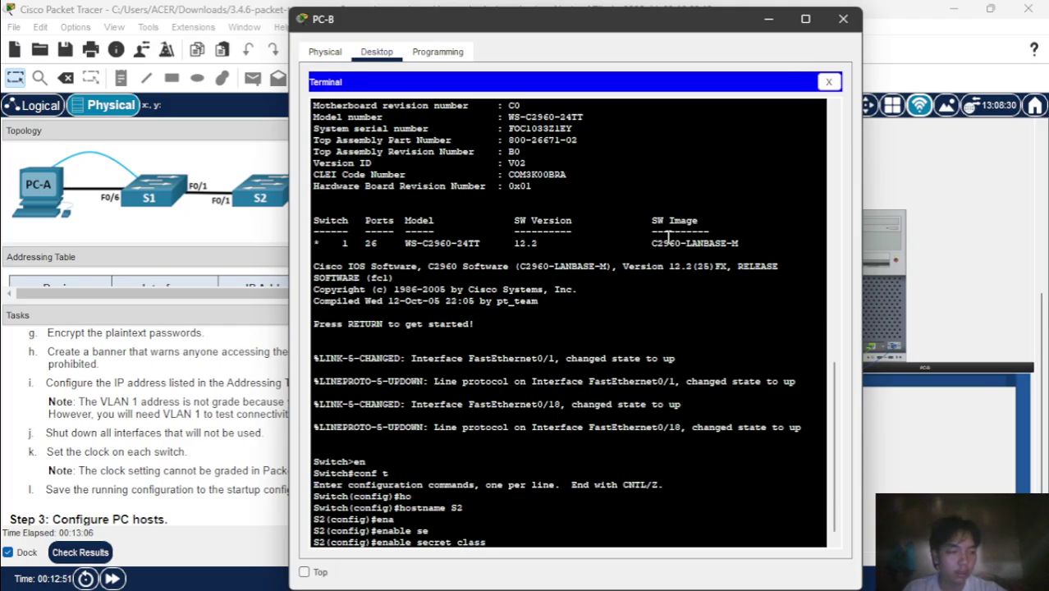
{"action": "key", "text": "Return"}
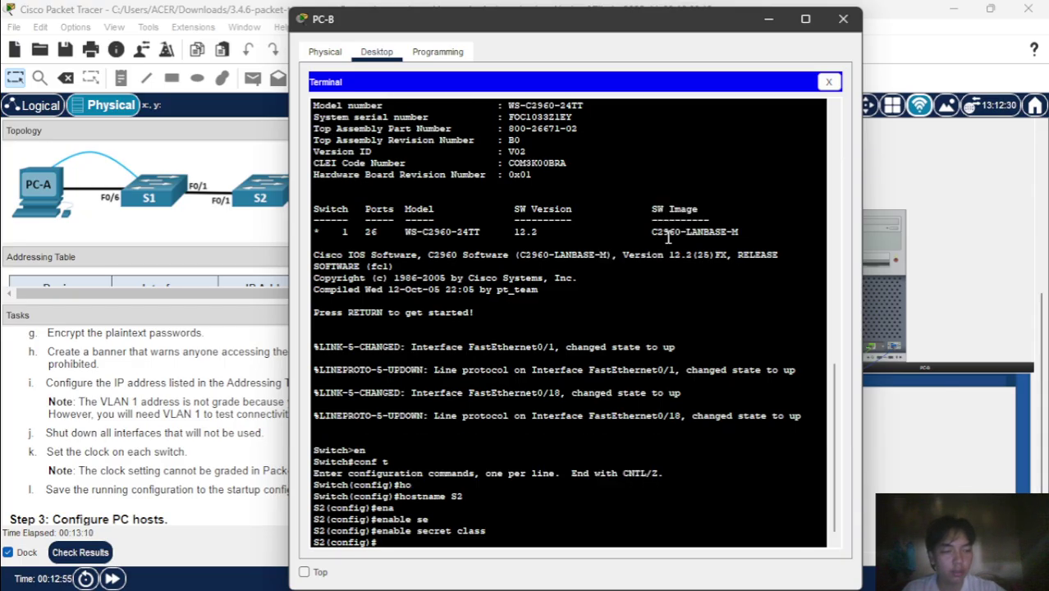
{"action": "type", "text": "lin"}
{"action": "key", "text": "Tab"}
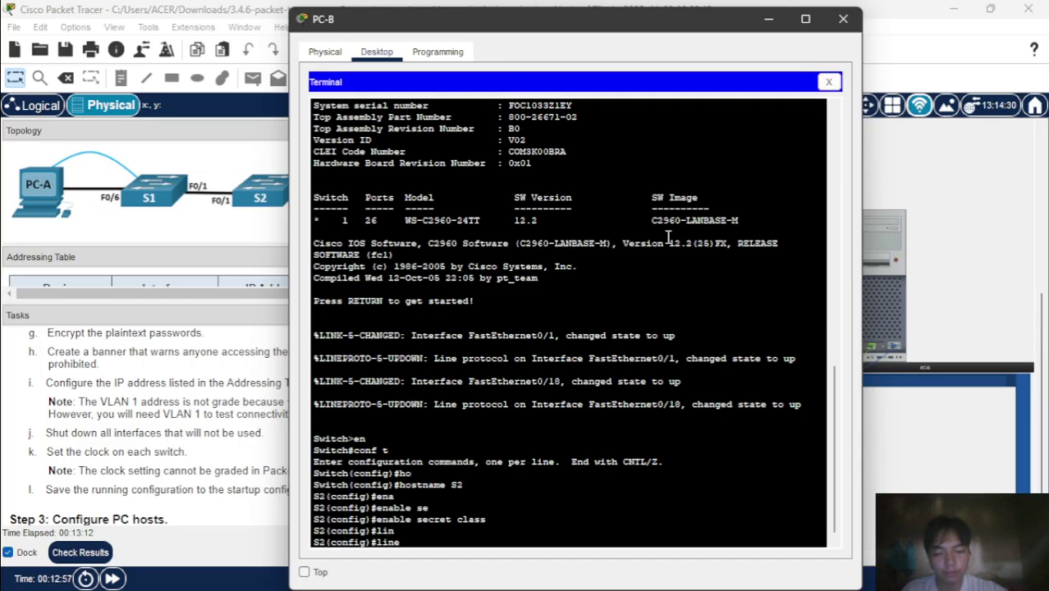
{"action": "type", "text": "con"}
{"action": "key", "text": "Tab"}
{"action": "type", "text": "0"}
{"action": "key", "text": "Return"}
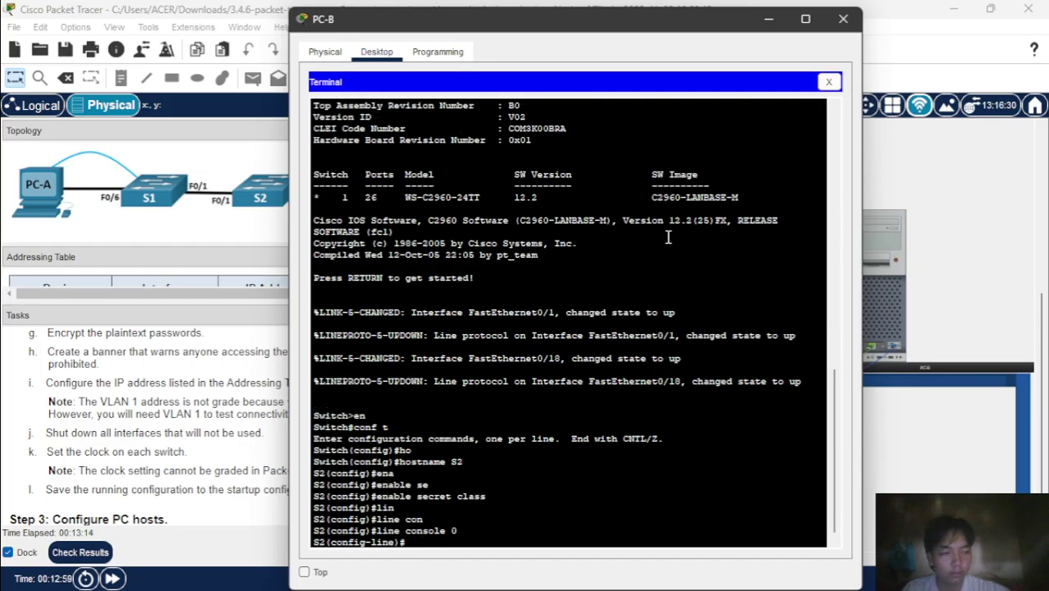
{"action": "type", "text": "pass"}
{"action": "key", "text": "Tab"}
{"action": "type", "text": "cisco"}
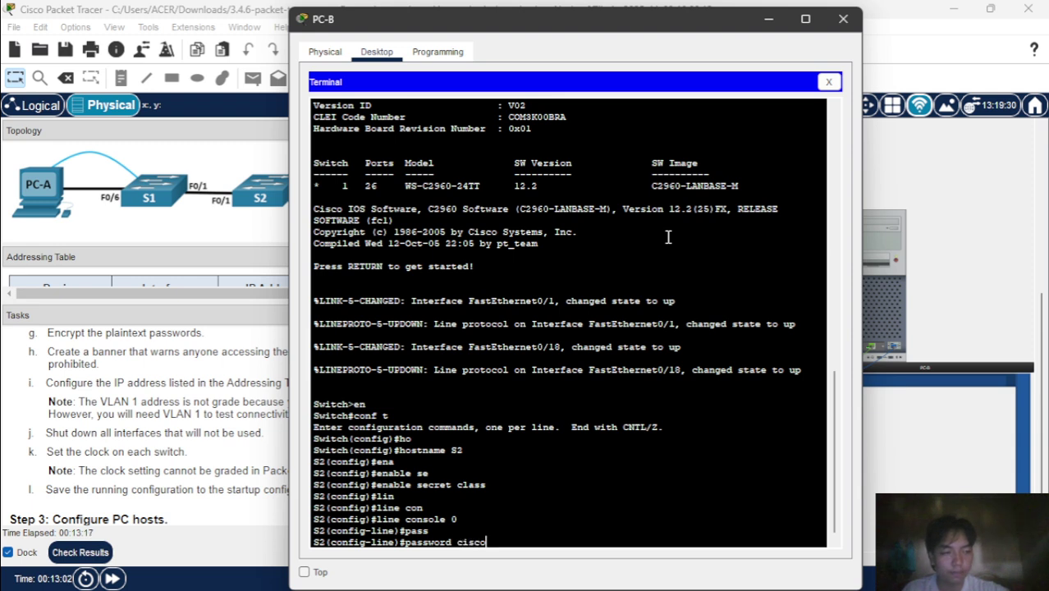
{"action": "key", "text": "Return"}
{"action": "type", "text": "l"}
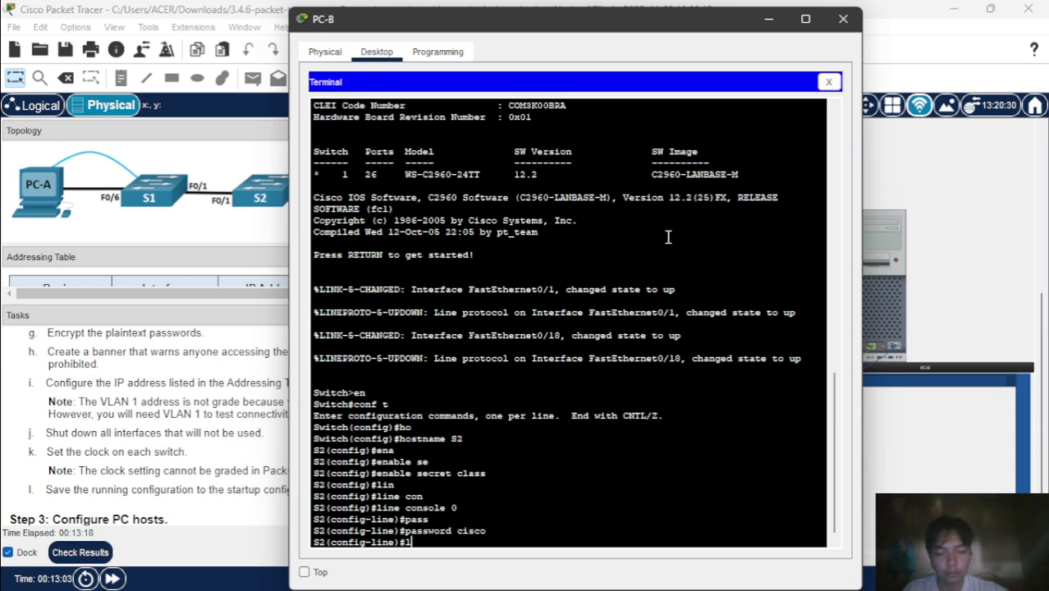
{"action": "type", "text": "ogin"}
{"action": "key", "text": "Return"}
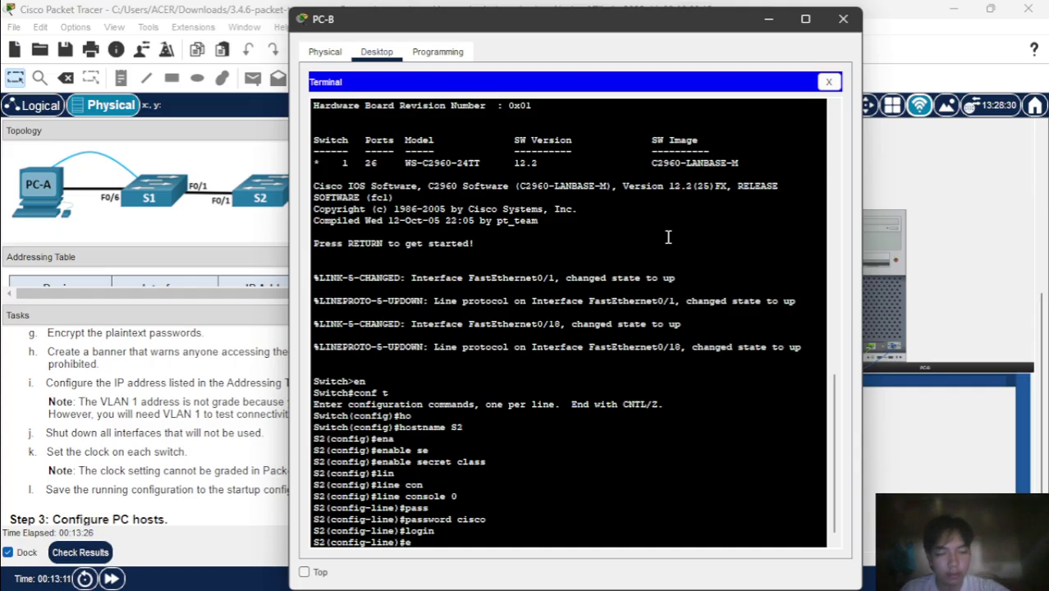
{"action": "type", "text": "exit"}
{"action": "key", "text": "Return"}
{"action": "type", "text": "lin"}
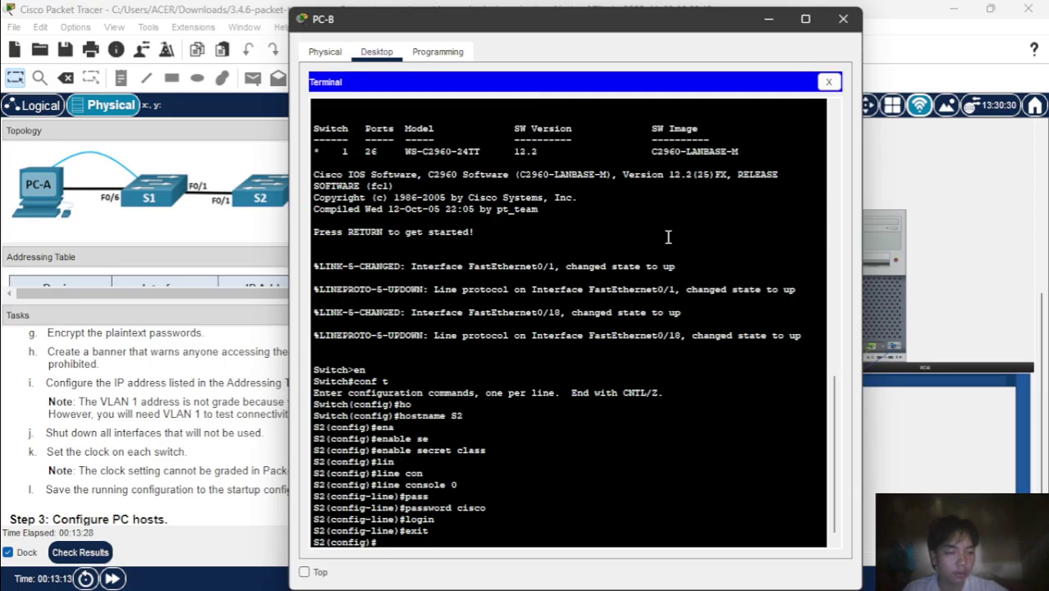
{"action": "key", "text": "Tab"}
{"action": "type", "text": "vt"}
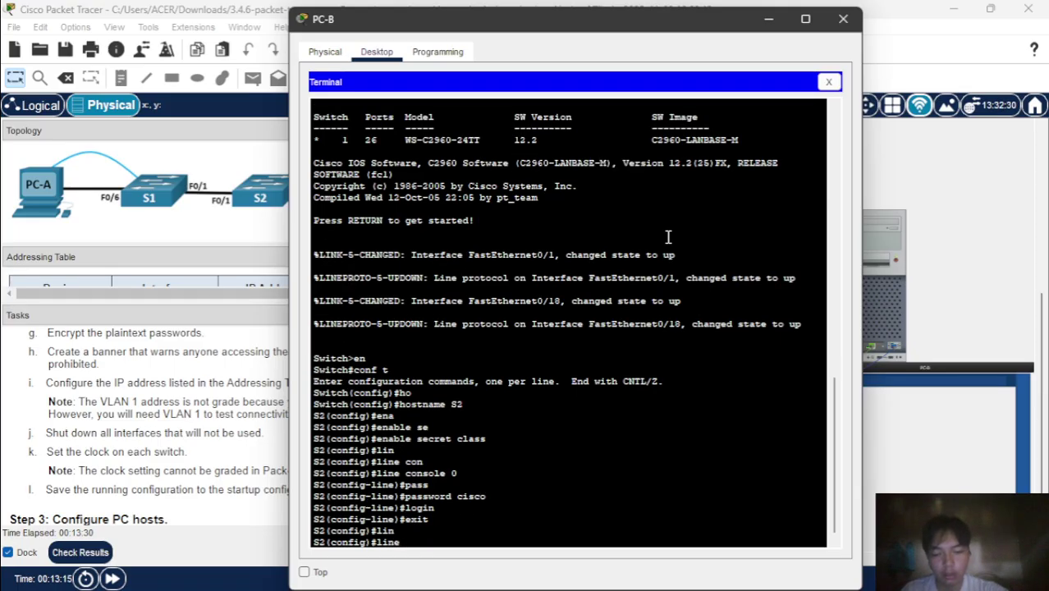
{"action": "key", "text": "Tab"}
{"action": "type", "text": "0 4"}
{"action": "key", "text": "Return"}
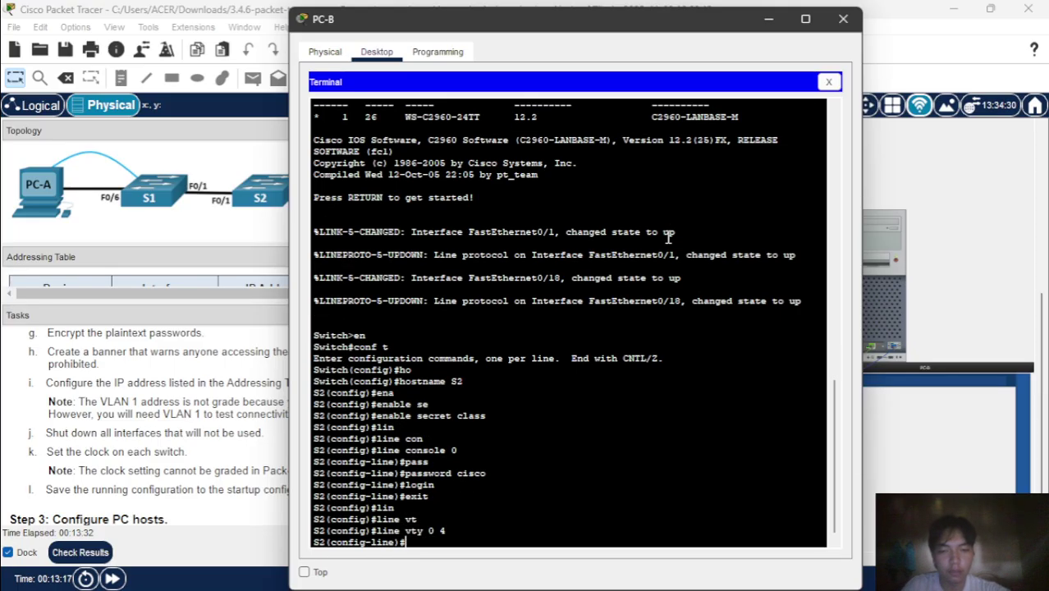
{"action": "type", "text": "pass"}
{"action": "key", "text": "Tab"}
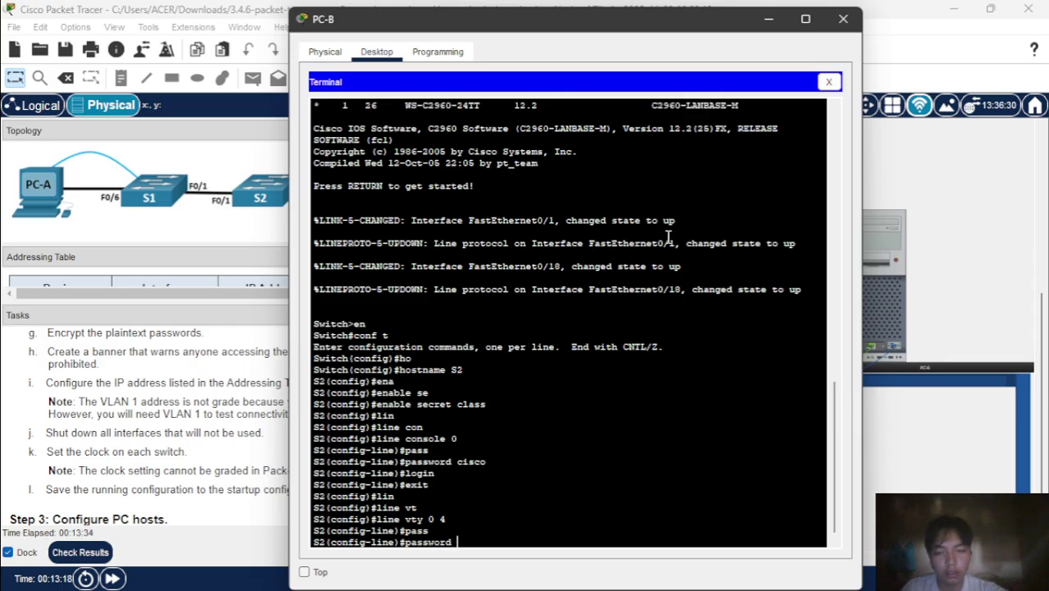
{"action": "type", "text": "cisco"}
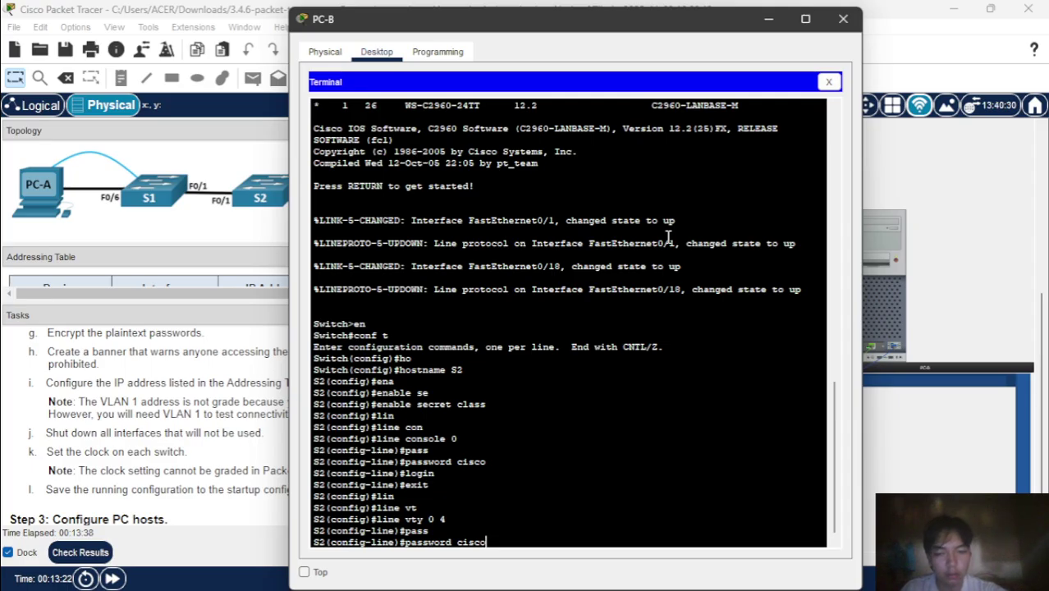
{"action": "key", "text": "Return"}
{"action": "type", "text": "login"}
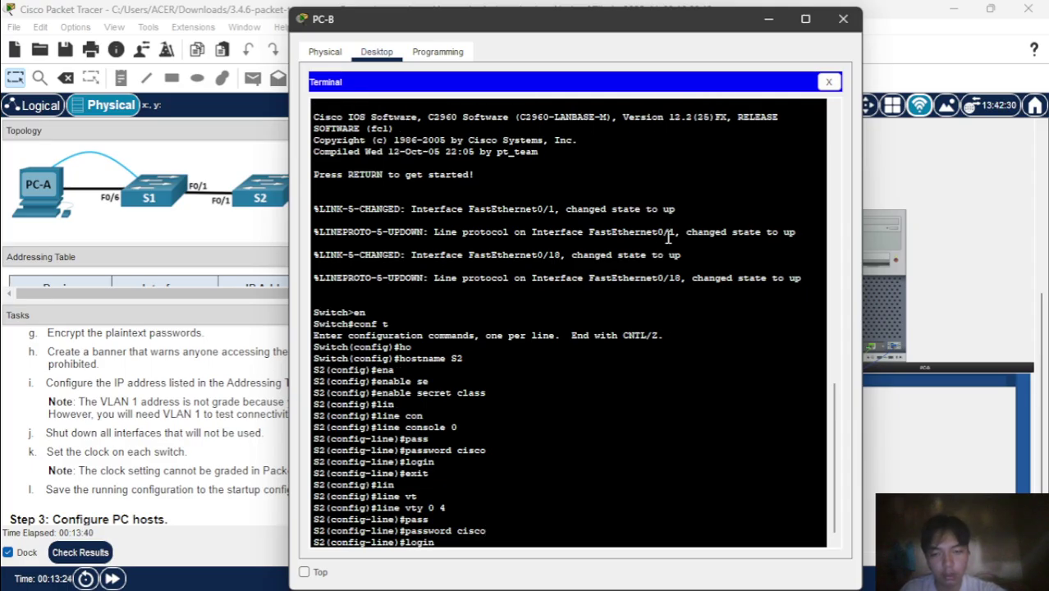
{"action": "key", "text": "Return"}
{"action": "type", "text": "ser"}
{"action": "key", "text": "Tab"}
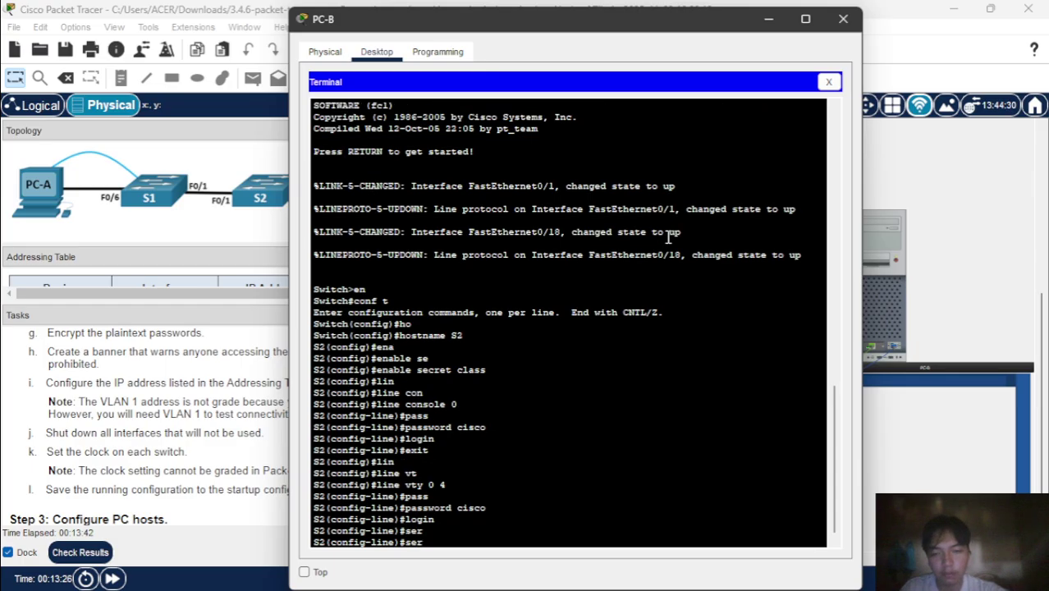
{"action": "type", "text": "v"}
{"action": "key", "text": "Tab"}
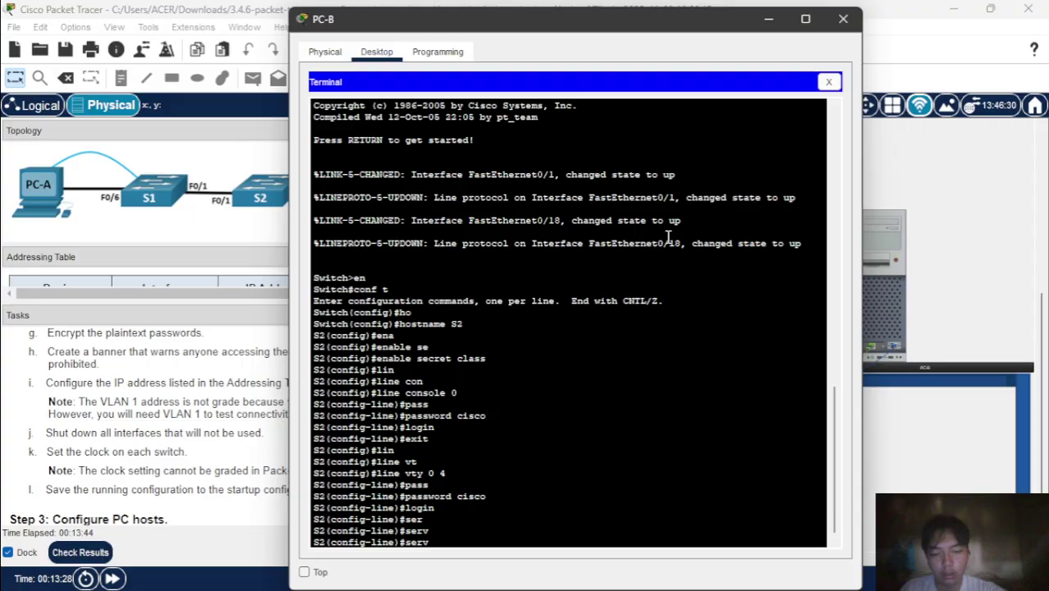
{"action": "key", "text": "BackSpace"}
{"action": "key", "text": "BackSpace"}
{"action": "key", "text": "BackSpace"}
{"action": "key", "text": "BackSpace"}
{"action": "type", "text": "exit"}
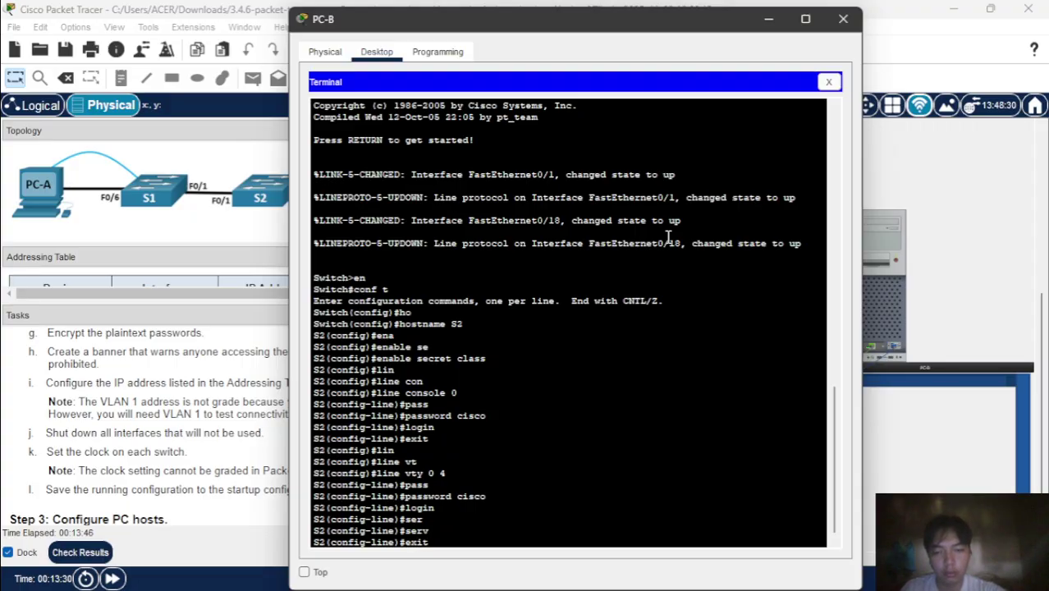
{"action": "key", "text": "Return"}
- Enable service password-encryption on S2
{"action": "type", "text": "ser"}
{"action": "key", "text": "Tab"}
{"action": "type", "text": "vice pas"}
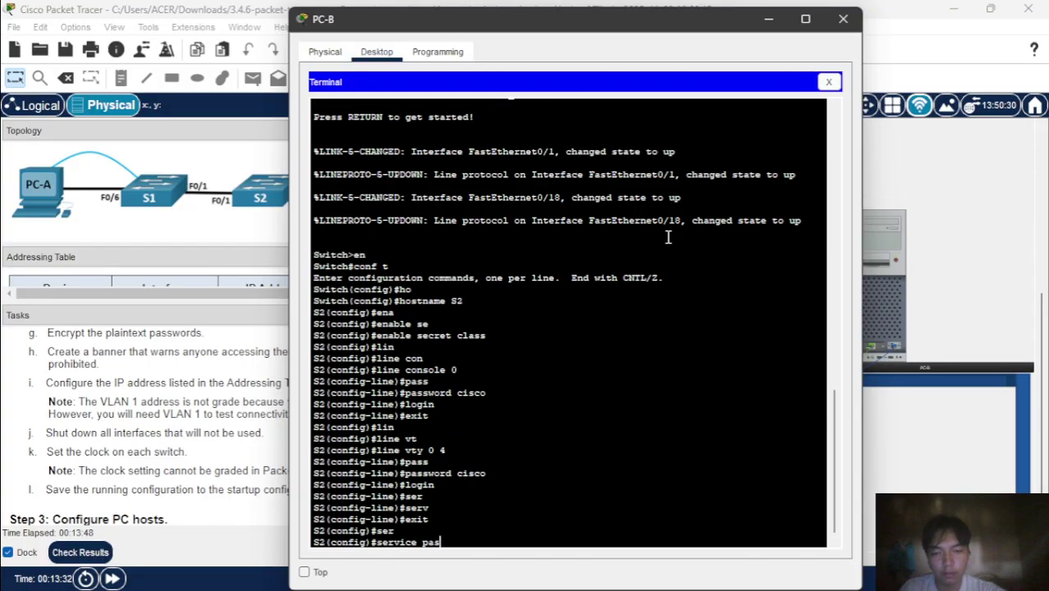
{"action": "key", "text": "Tab"}
{"action": "key", "text": "Return"}
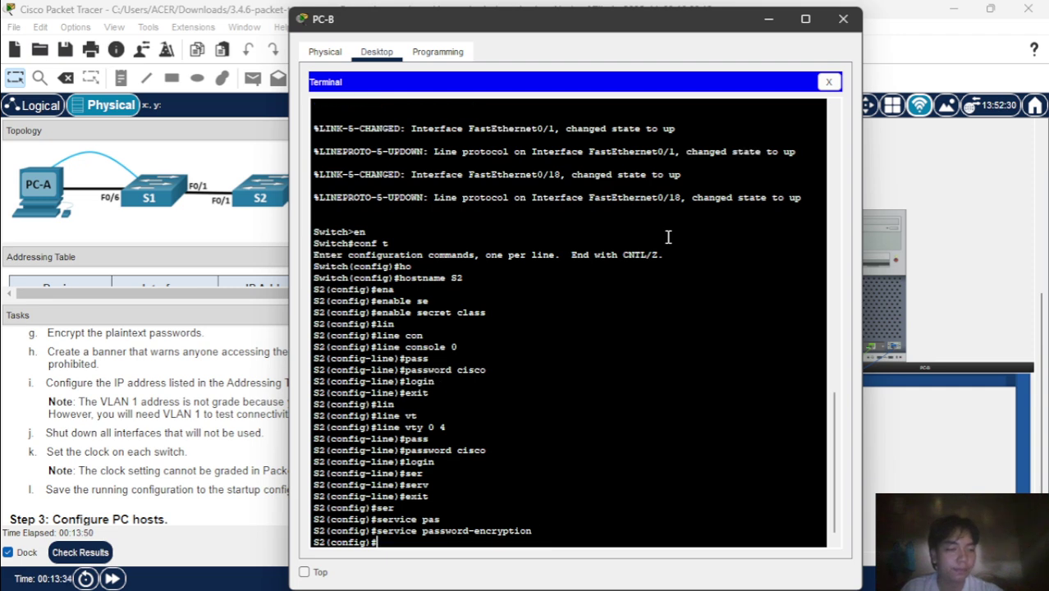
- Set S2's banner motd to '$ Authorized Users Only! $'
{"action": "type", "text": "ban"}
{"action": "key", "text": "Tab"}
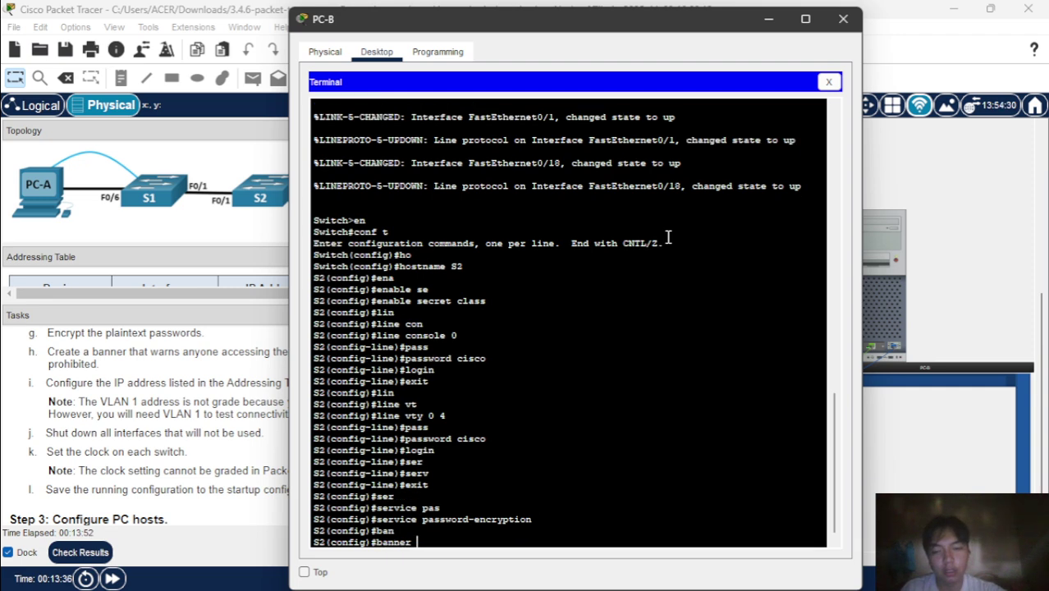
{"action": "type", "text": "mo"}
{"action": "key", "text": "Tab"}
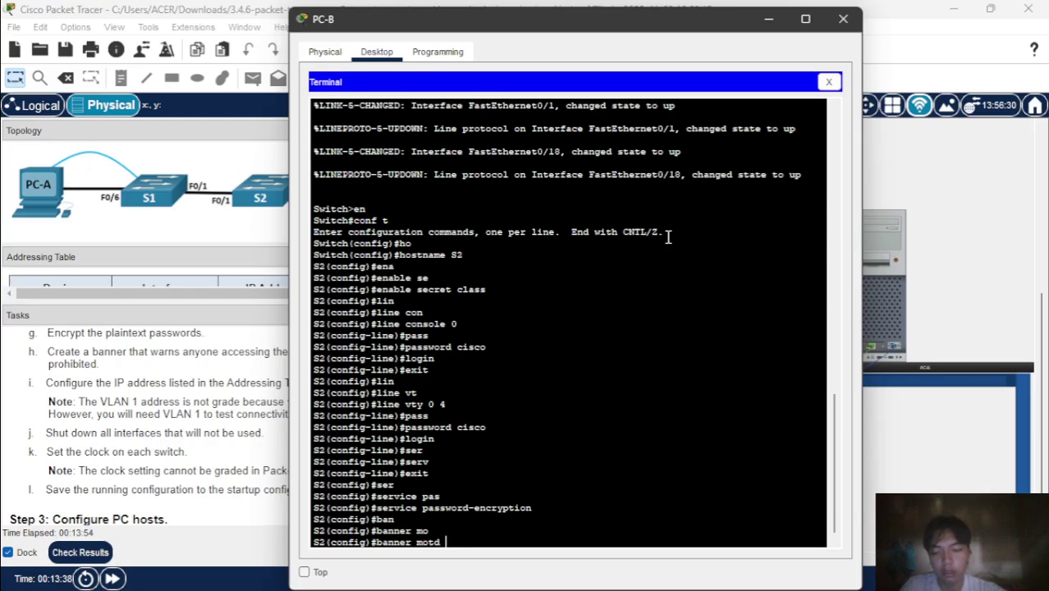
{"action": "type", "text": "#banner motd $"}
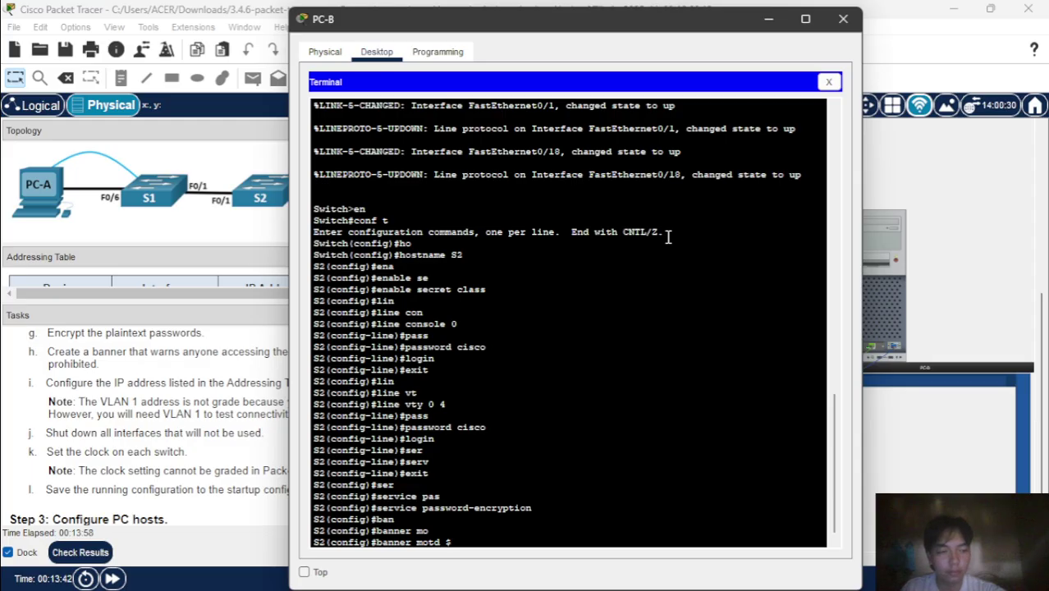
{"action": "type", "text": " Au"}
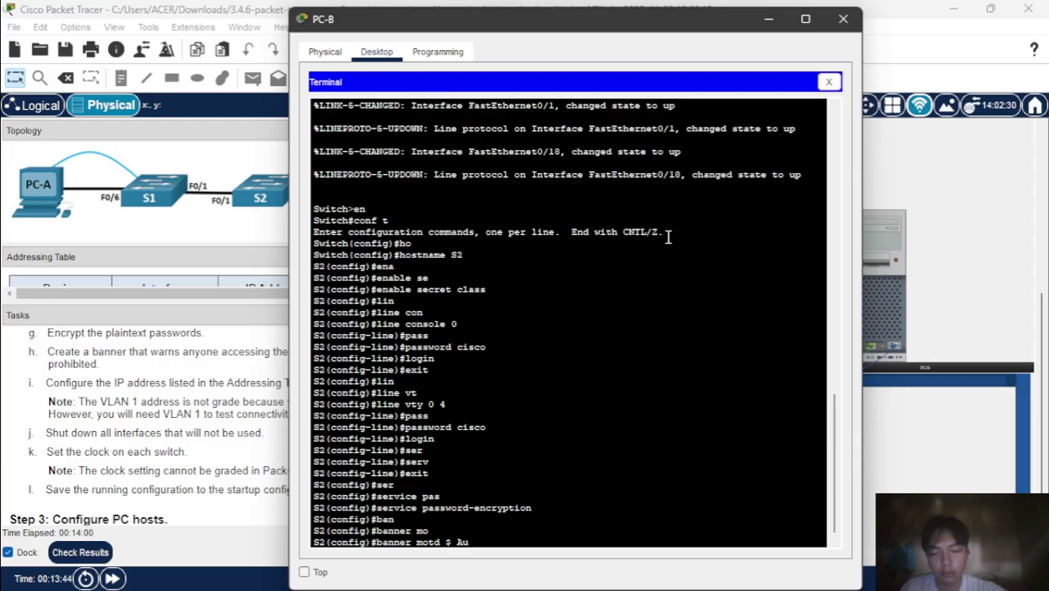
{"action": "type", "text": "thoriz"}
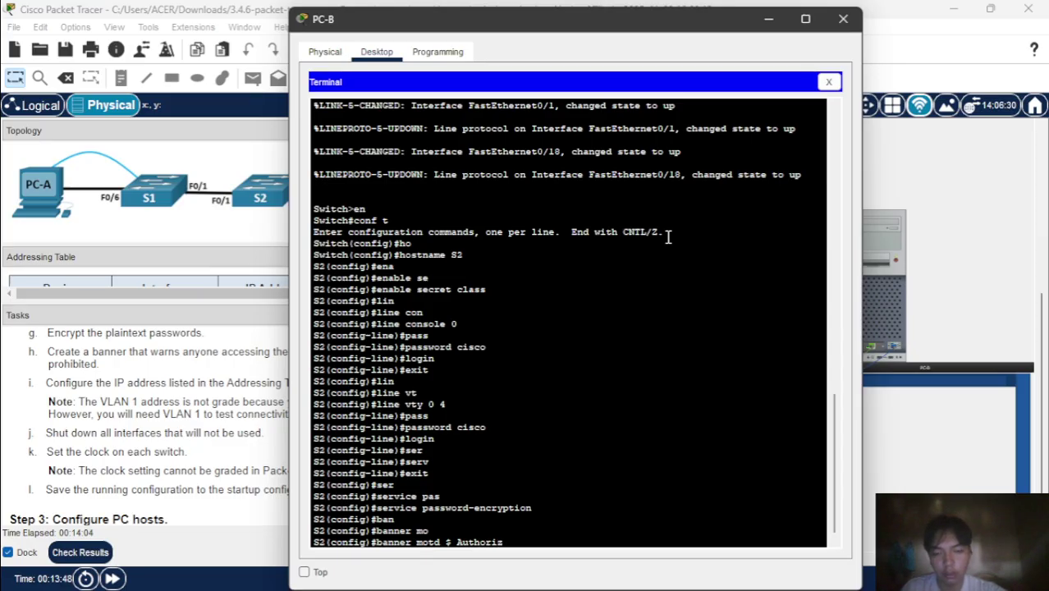
{"action": "type", "text": "ed Us"}
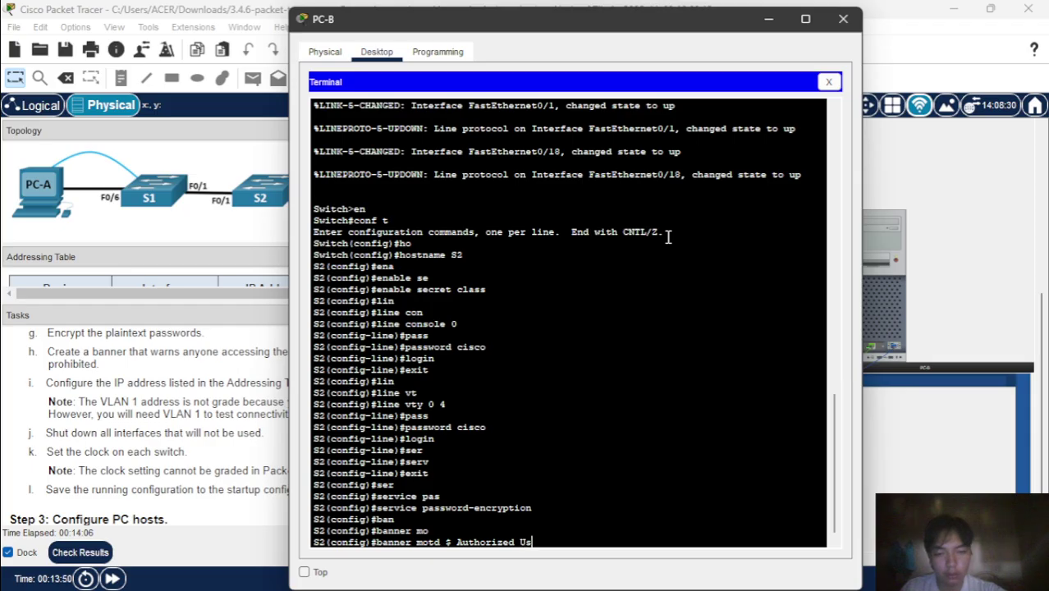
{"action": "type", "text": "ers"}
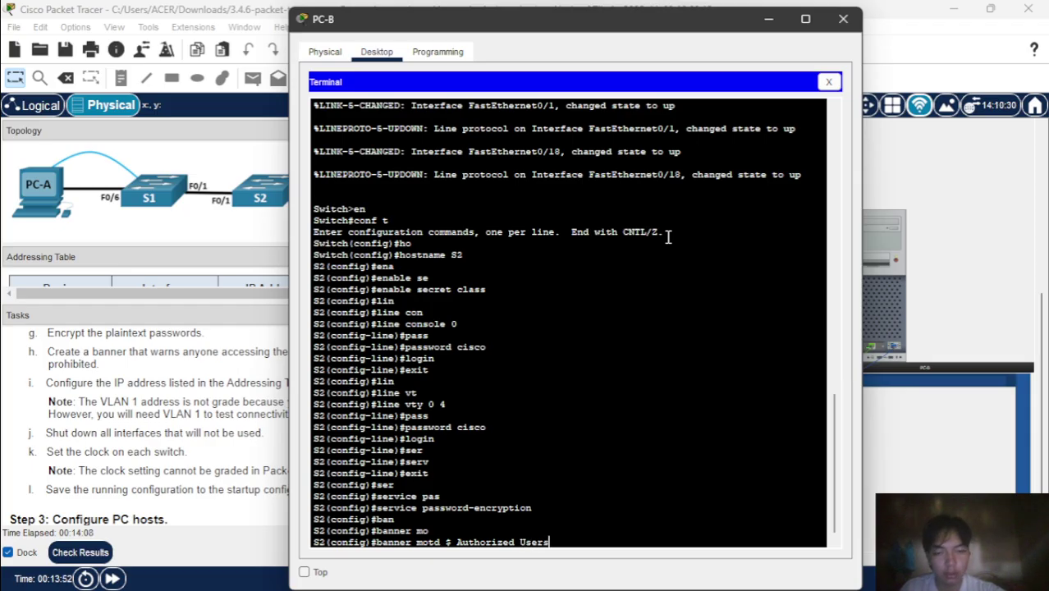
{"action": "type", "text": "nly!"}
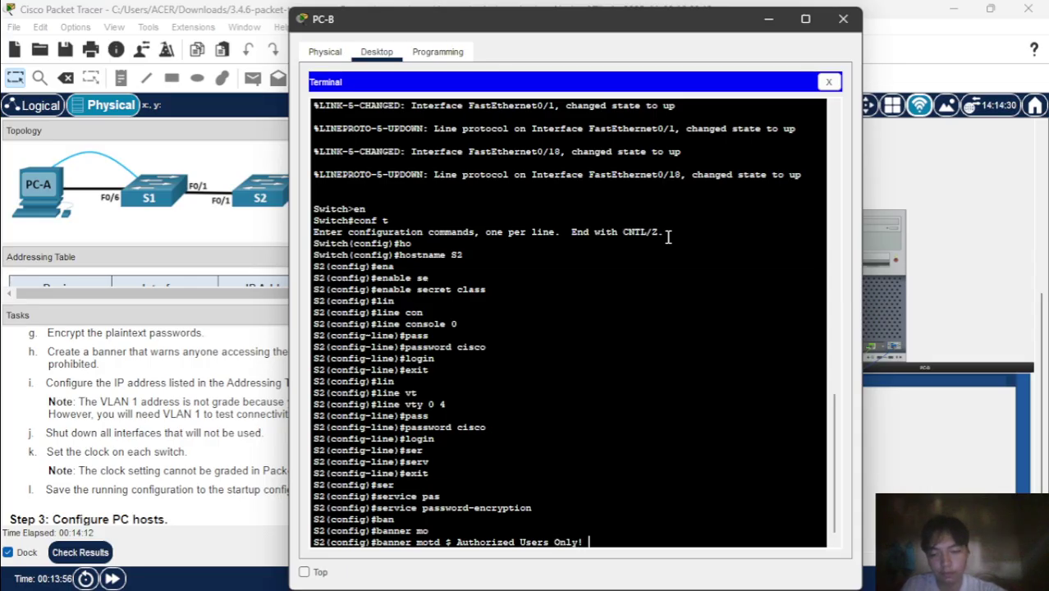
{"action": "type", "text": " $"}
{"action": "key", "text": "Return"}
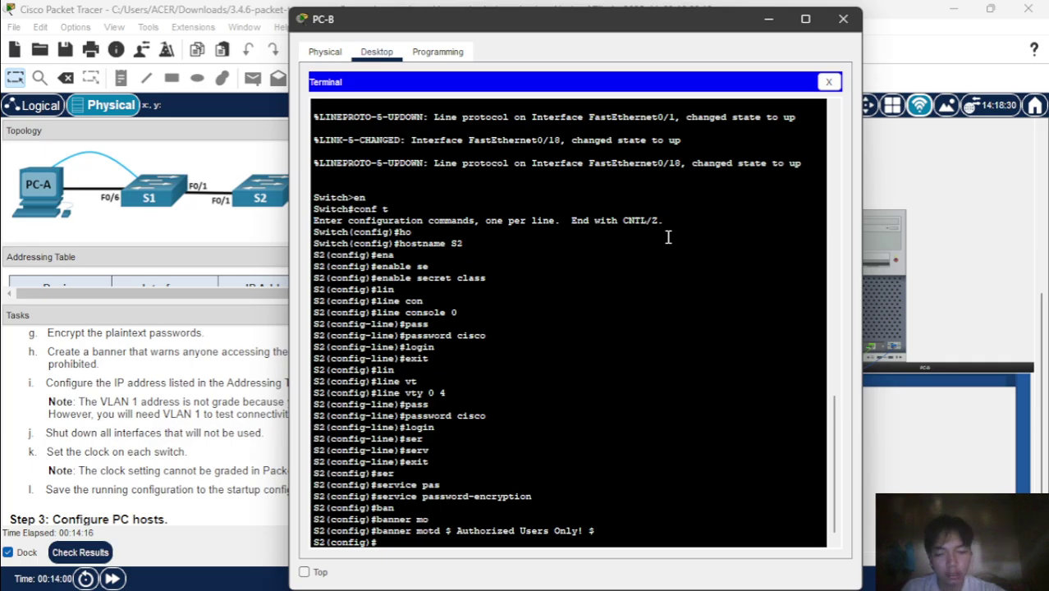
{"action": "type", "text": "in"}
{"action": "key", "text": "Tab"}
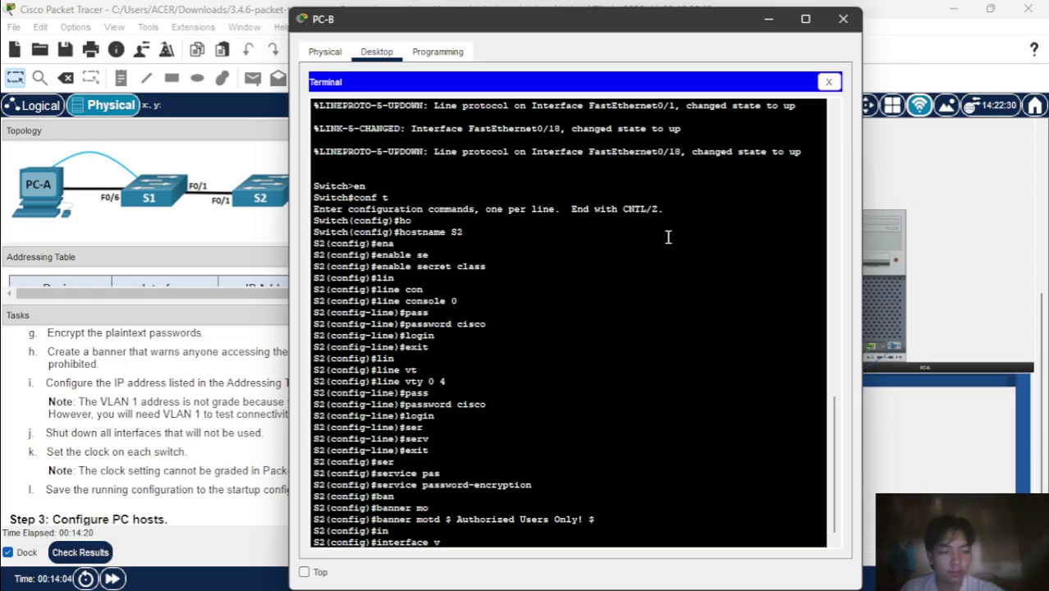
- On interface vlan 1, set IP address 192.168.1.12 with mask 255.255.255.0
{"action": "type", "text": "vl"}
{"action": "key", "text": "Tab"}
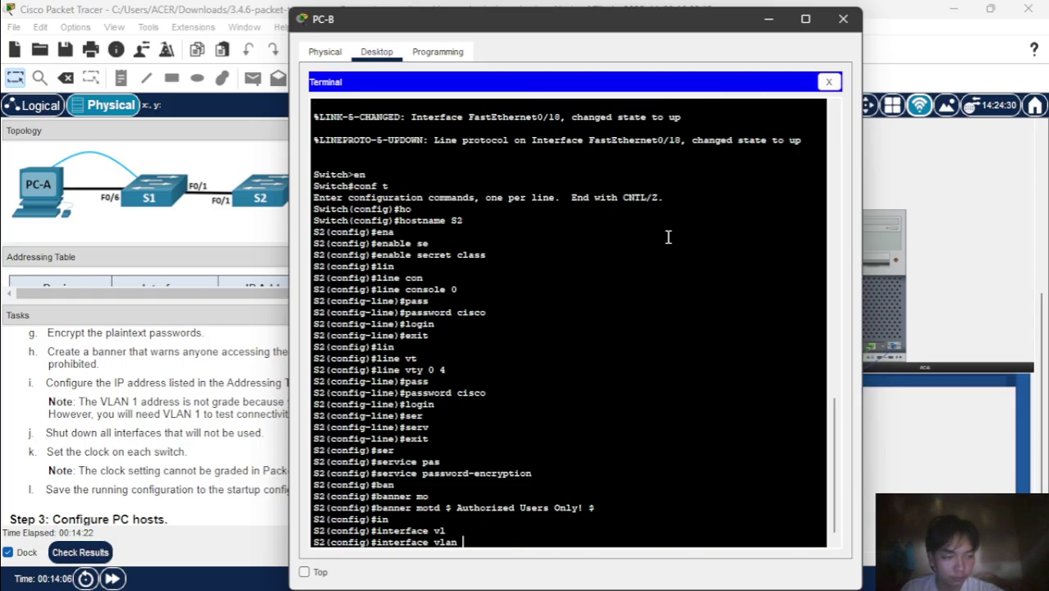
{"action": "type", "text": "1"}
{"action": "key", "text": "Return"}
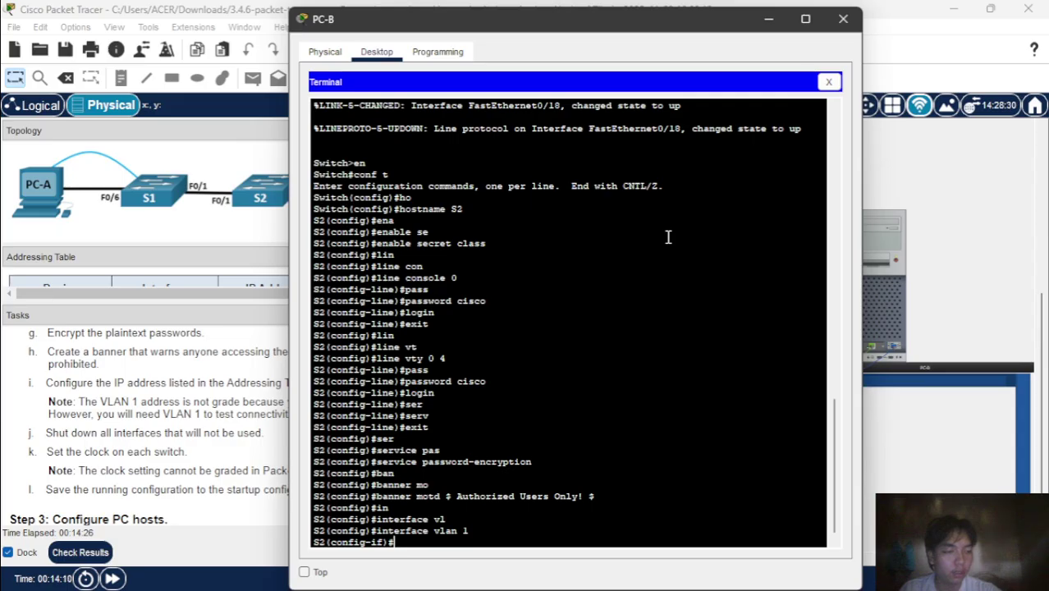
{"action": "type", "text": "ip add"}
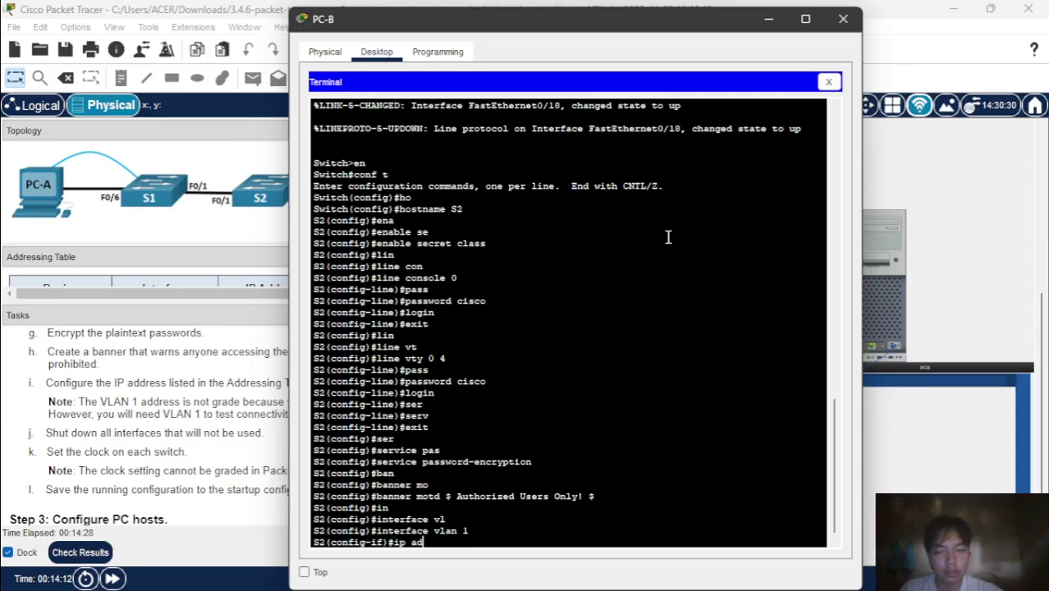
{"action": "key", "text": "Tab"}
{"action": "type", "text": "192.1"}
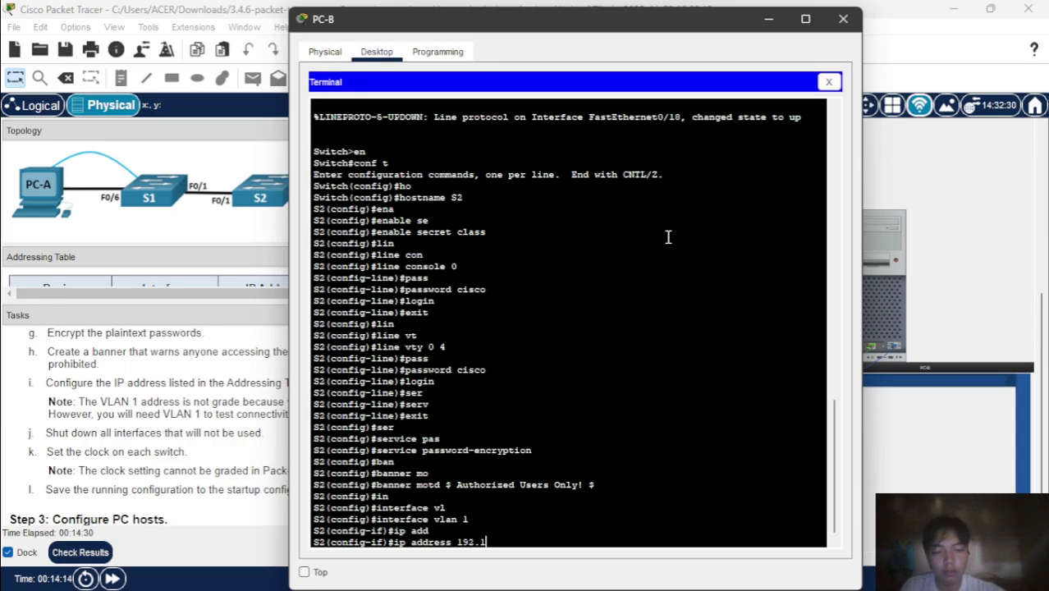
{"action": "type", "text": "68.1."}
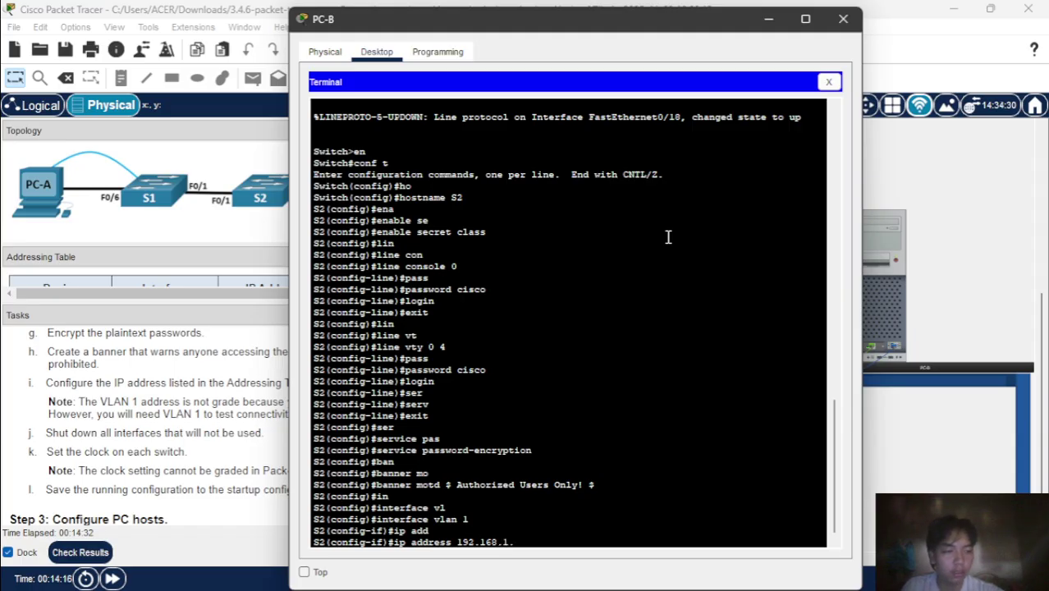
{"action": "type", "text": "12"}
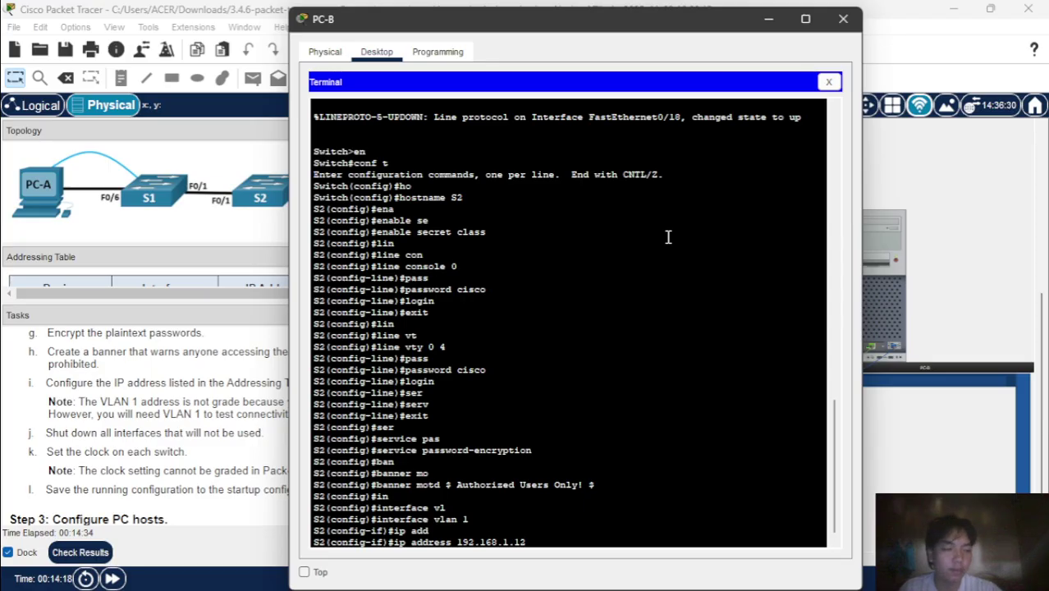
{"action": "type", "text": " 255"}
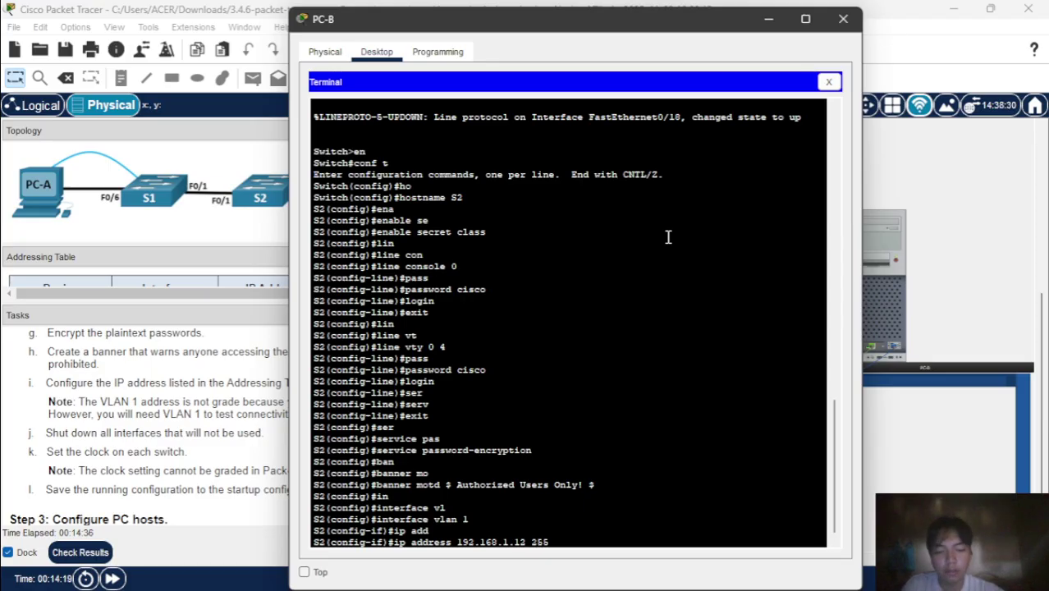
{"action": "type", "text": ".255.255."}
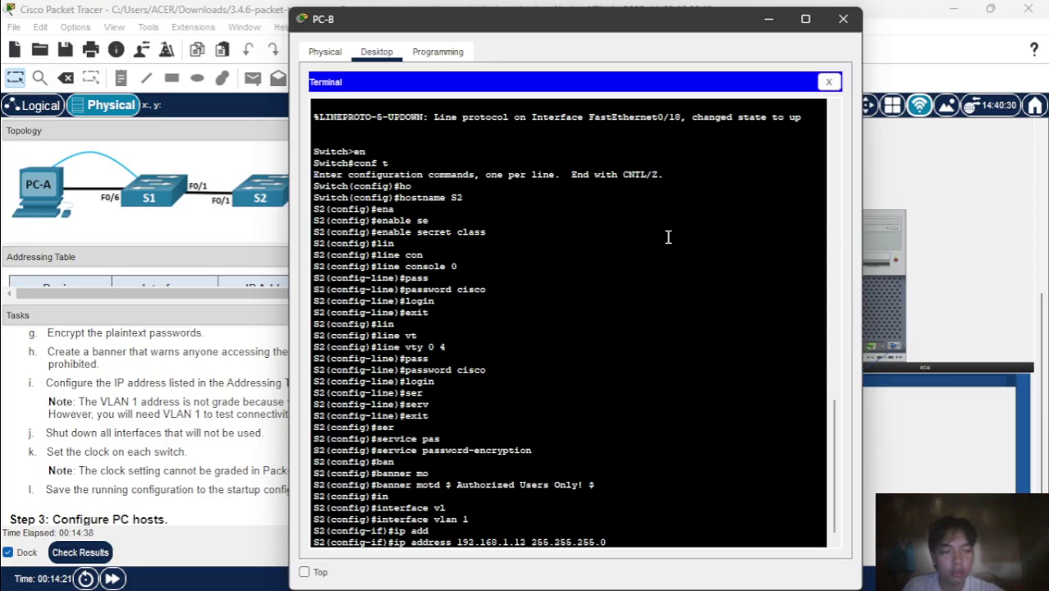
{"action": "type", "text": "0"}
{"action": "key", "text": "Return"}
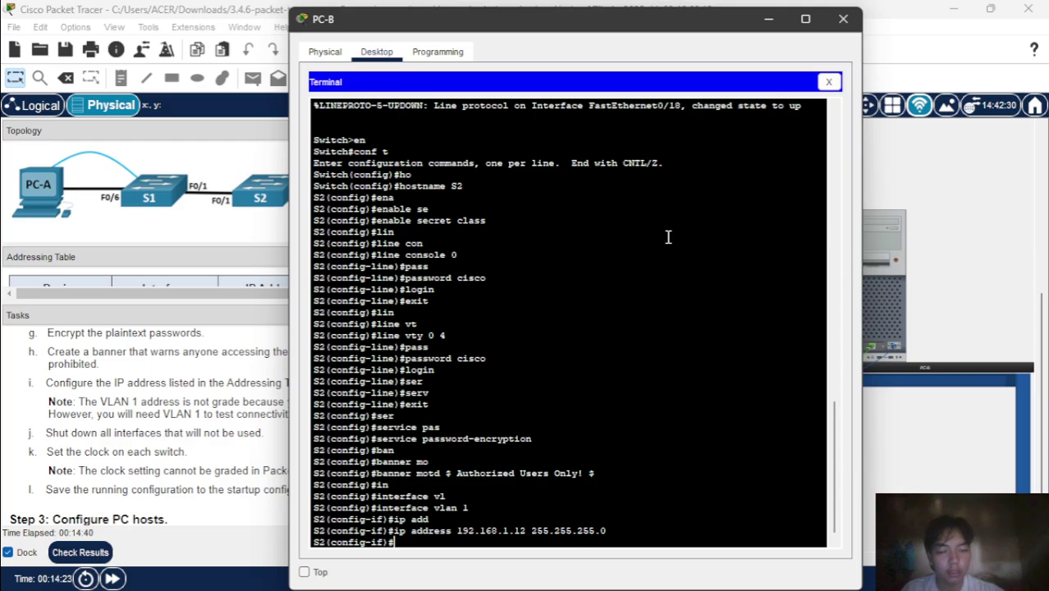
- Bring the VLAN 1 interface up with no shutdown and return to global configuration
{"action": "type", "text": "no"}
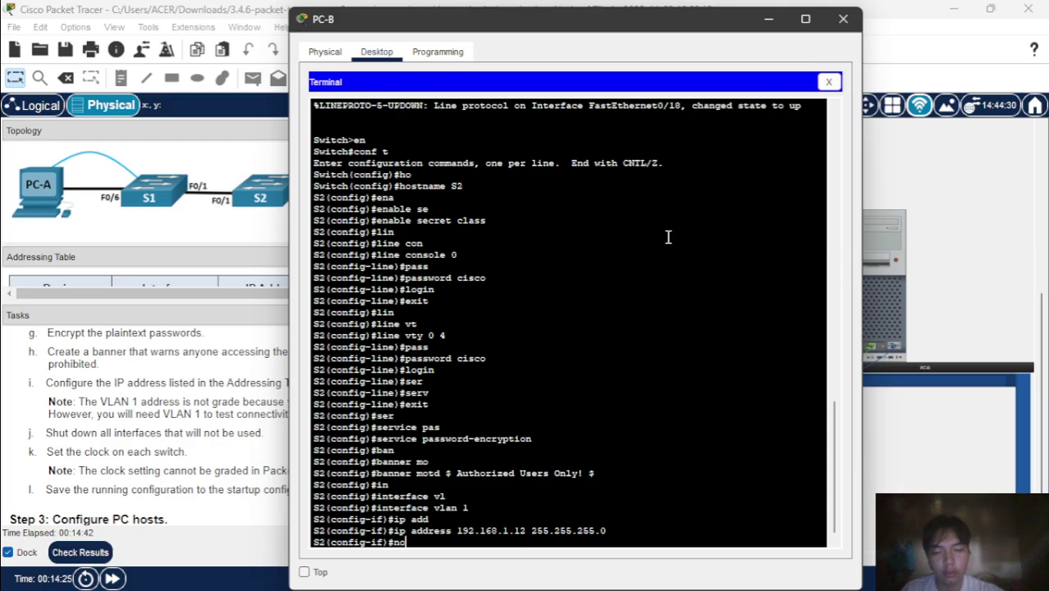
{"action": "type", "text": " sh"}
{"action": "key", "text": "Tab"}
{"action": "key", "text": "Return"}
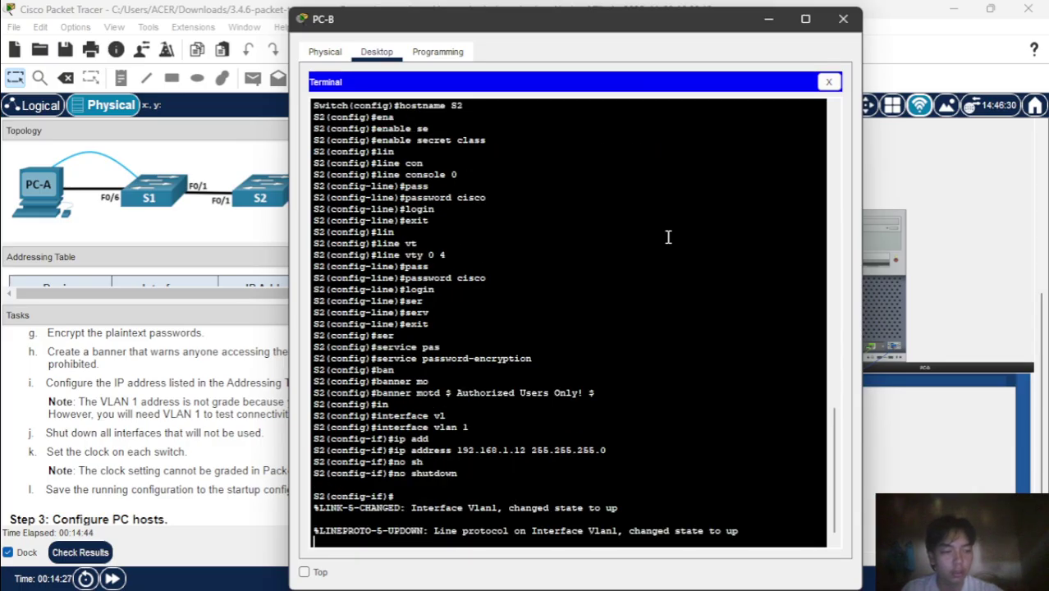
{"action": "type", "text": "e"}
{"action": "key", "text": "Return"}
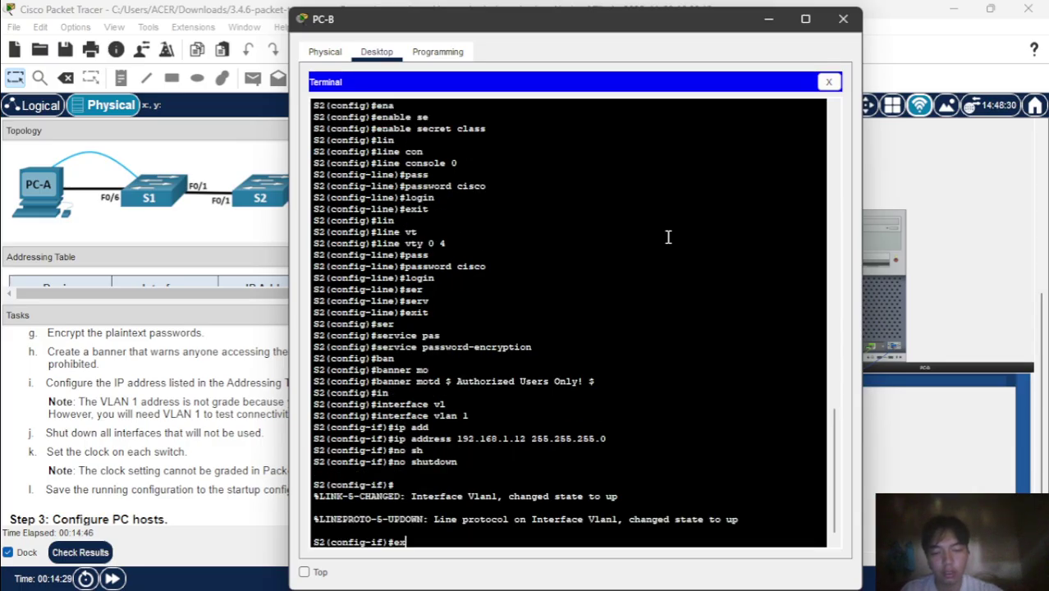
{"action": "type", "text": "exit"}
{"action": "key", "text": "Return"}
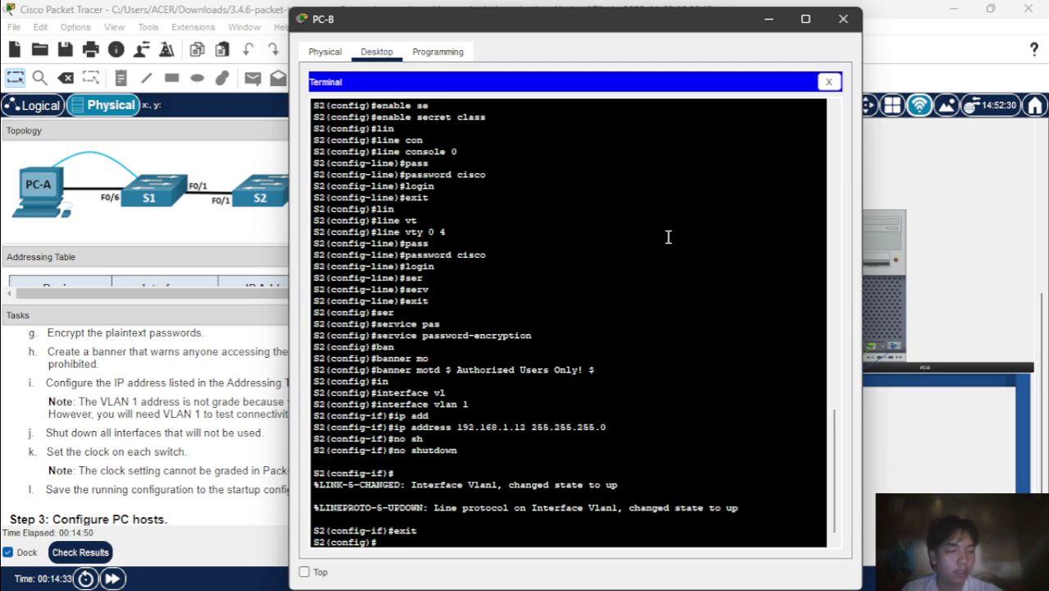
- Start the interface range command for ports f0/2-17 and f0/19-24
{"action": "type", "text": "in"}
{"action": "key", "text": "Tab"}
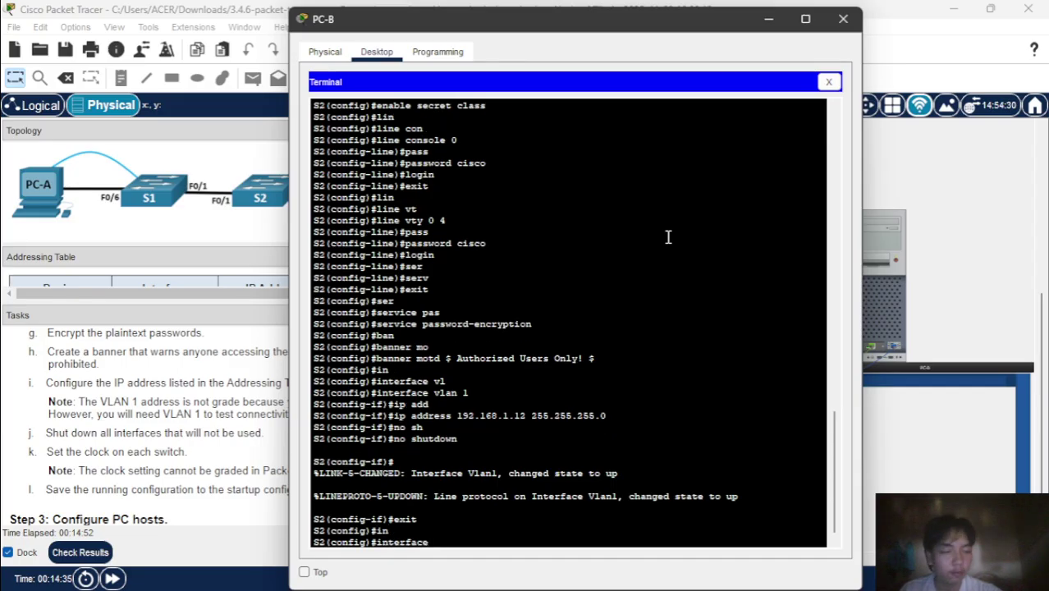
{"action": "type", "text": "r"}
{"action": "key", "text": "Tab"}
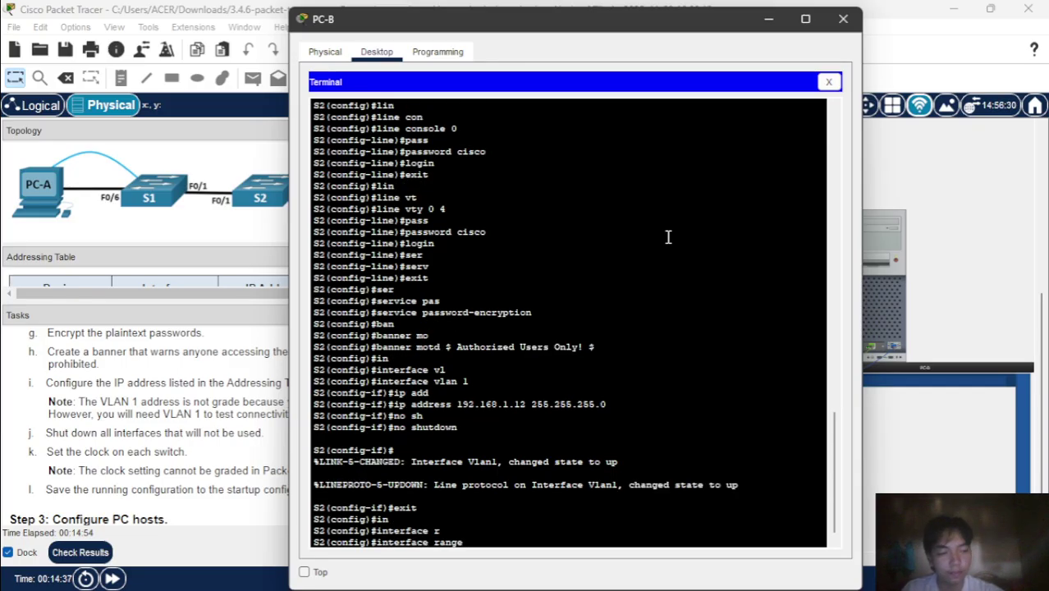
{"action": "type", "text": "f0"}
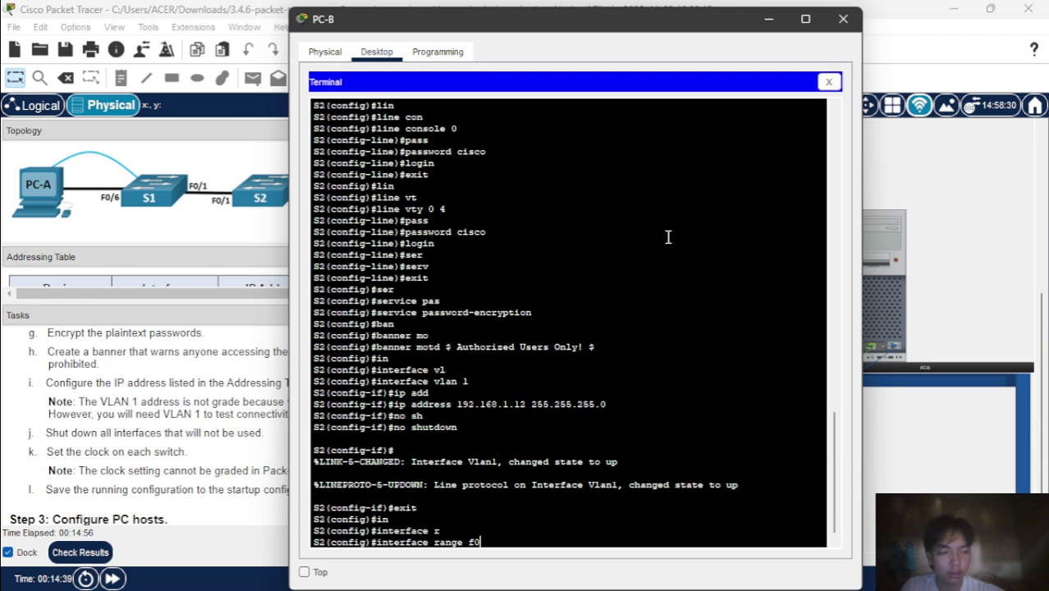
{"action": "type", "text": "/2"}
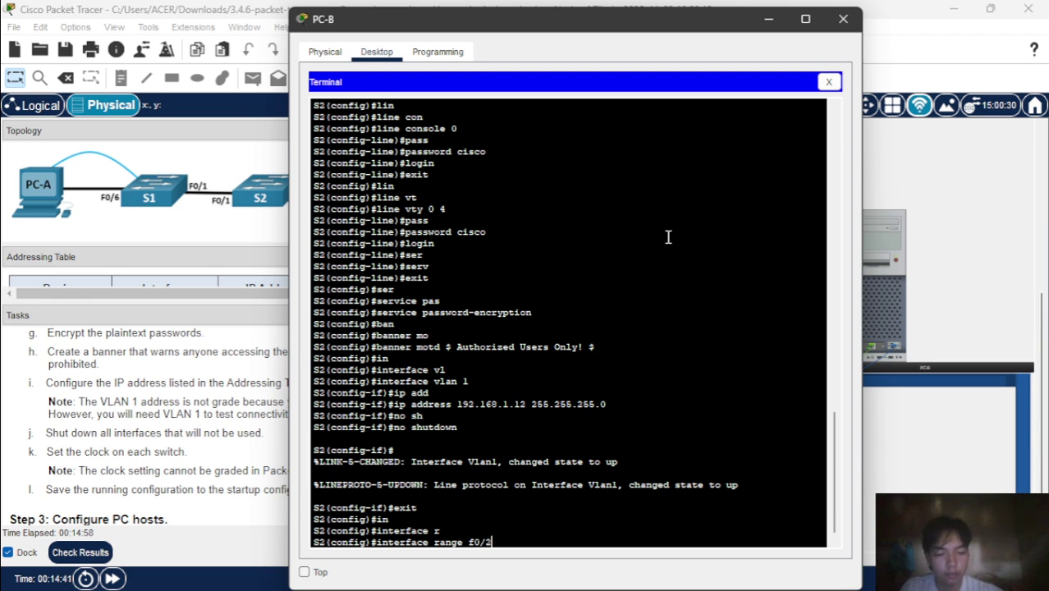
{"action": "type", "text": "-17"}
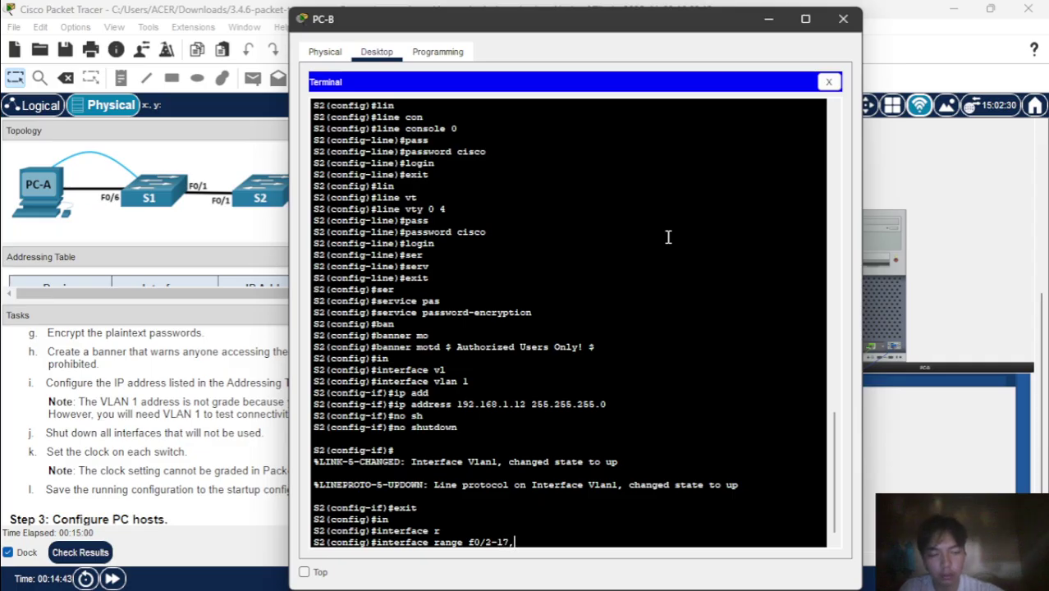
{"action": "type", "text": ", "}
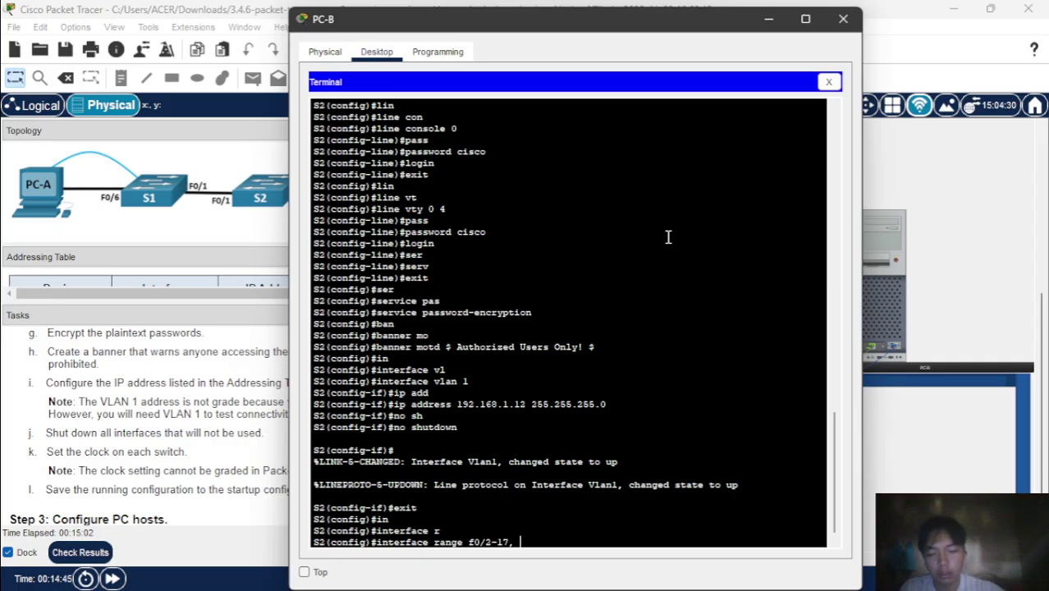
{"action": "type", "text": "f0/"}
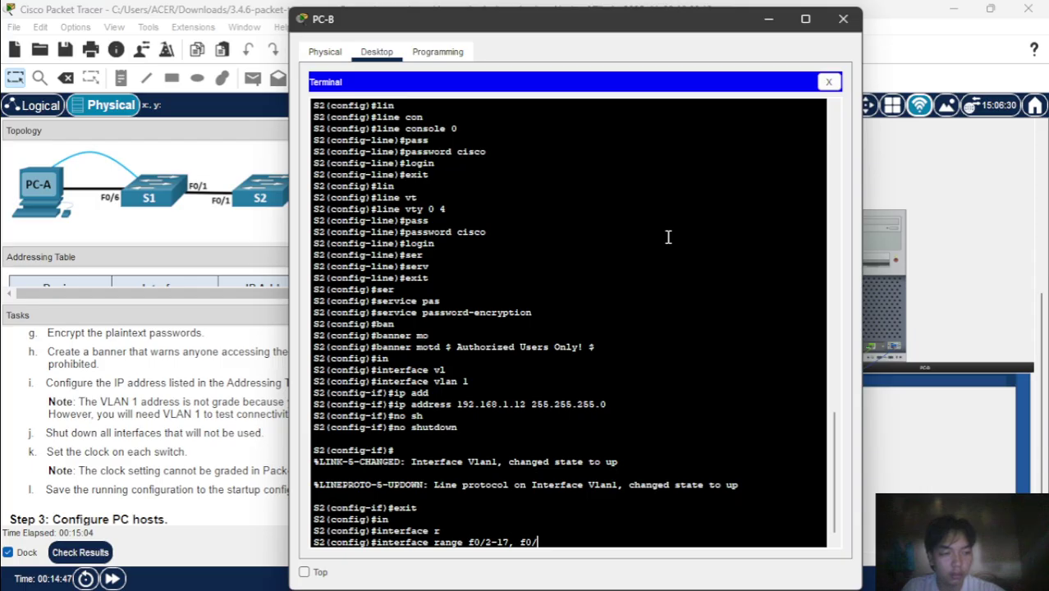
{"action": "type", "text": "19-24, g0/1-2"}
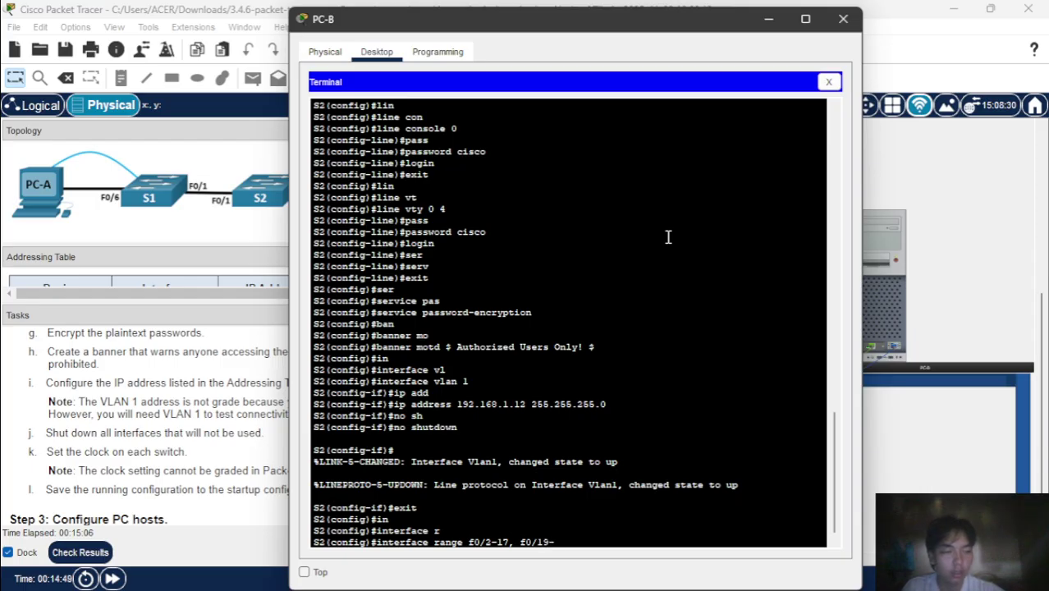
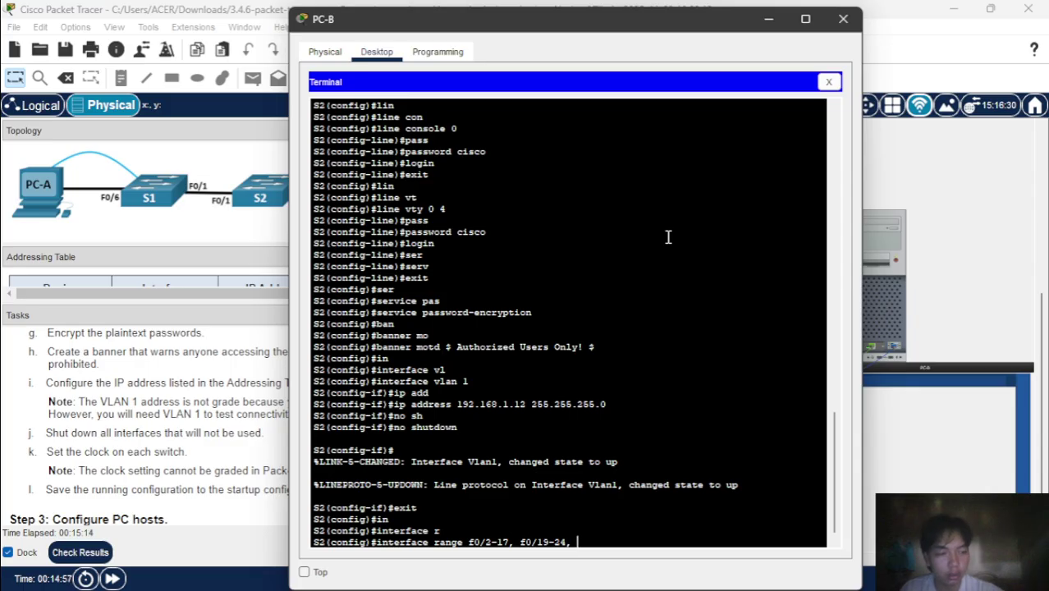
- Add G0/1-2 to the interface range and shut down all of S2's unused ports
{"action": "type", "text": "g0"}
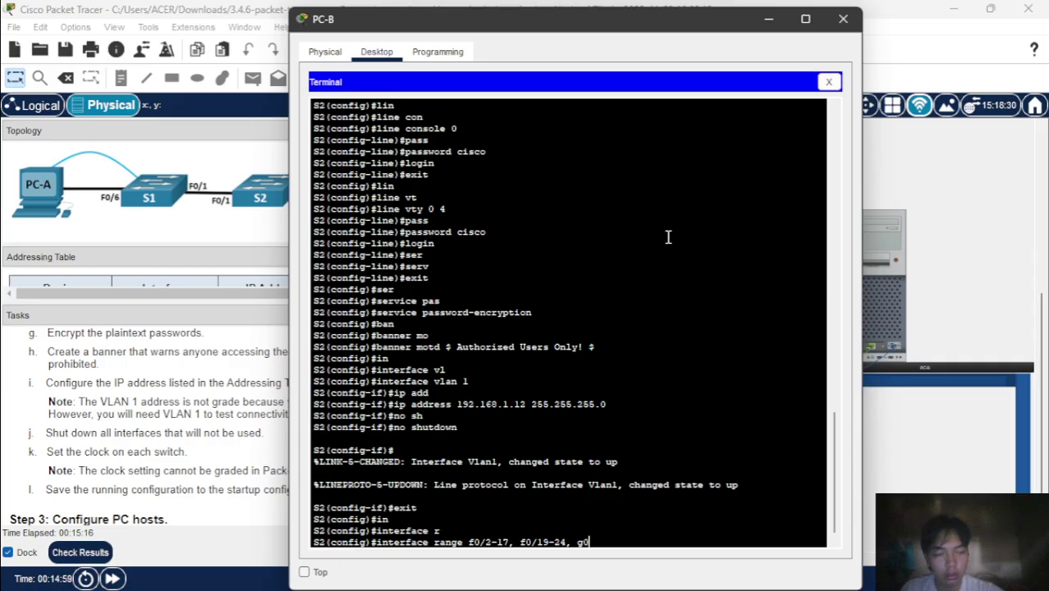
{"action": "type", "text": "/"}
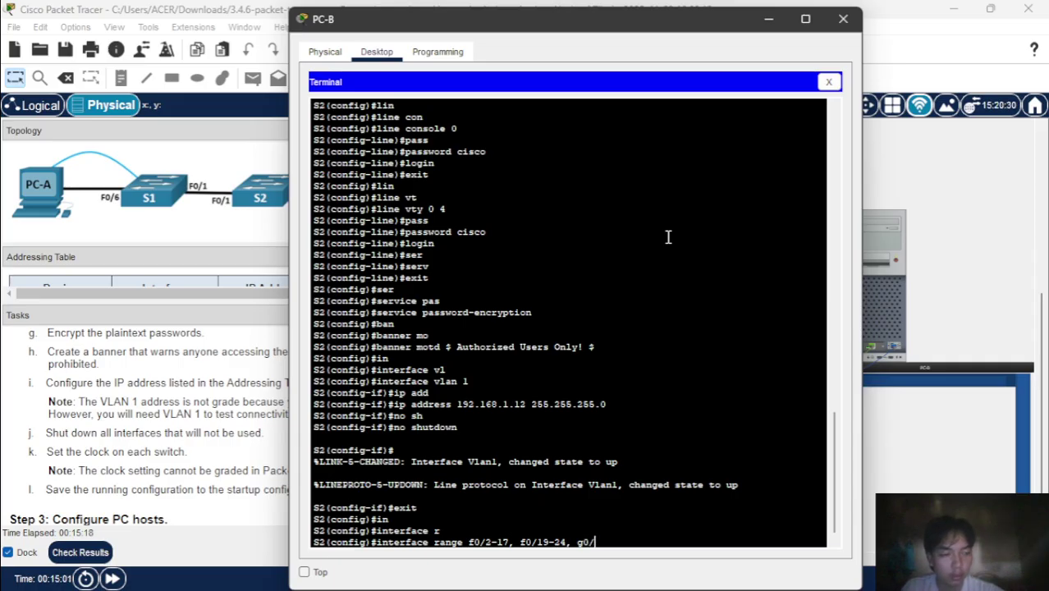
{"action": "type", "text": "1-2"}
{"action": "key", "text": "Return"}
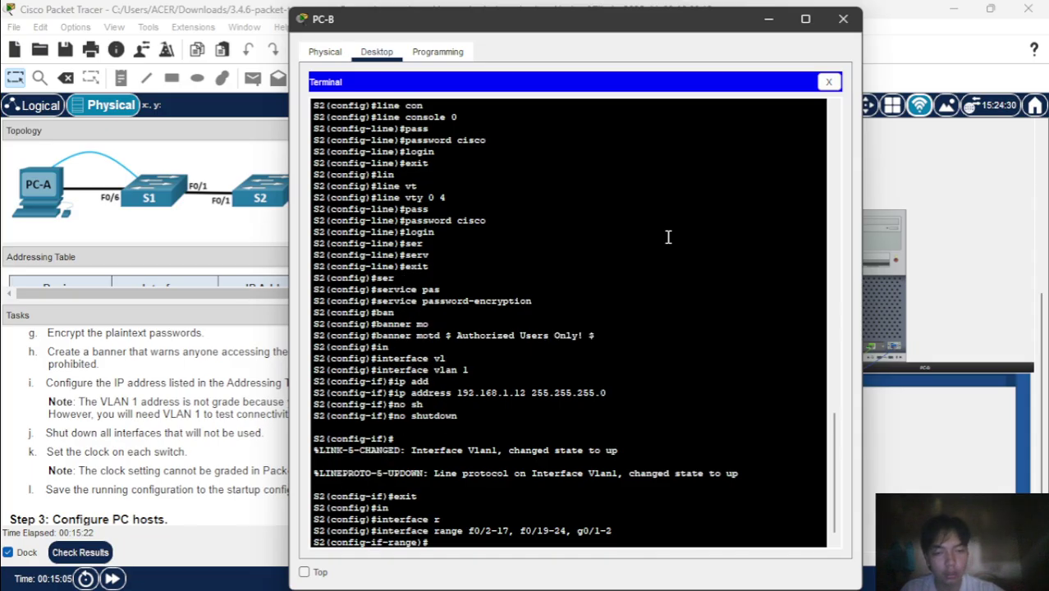
{"action": "type", "text": "sh"}
{"action": "key", "text": "Tab"}
{"action": "key", "text": "Return"}
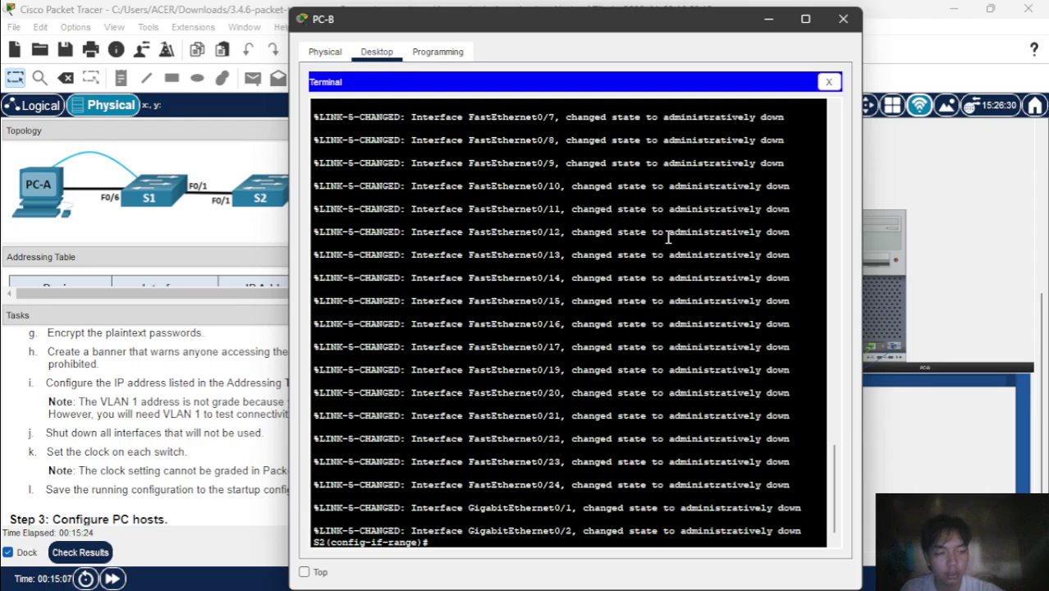
- Exit the interface range and global configuration back to privileged EXEC mode
{"action": "key", "text": "Return"}
{"action": "type", "text": "exit"}
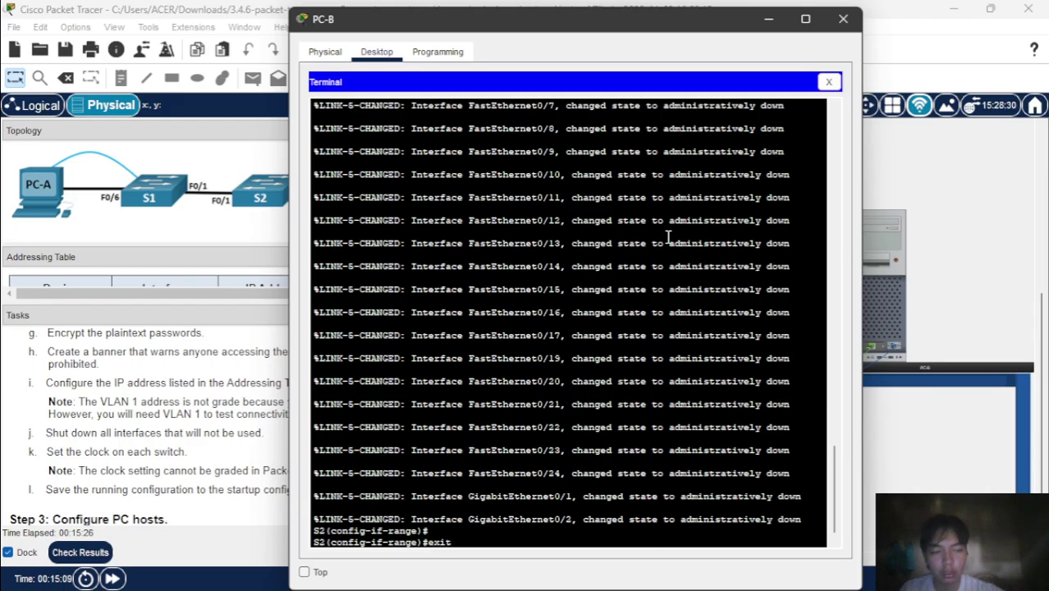
{"action": "key", "text": "Return"}
{"action": "type", "text": "exit"}
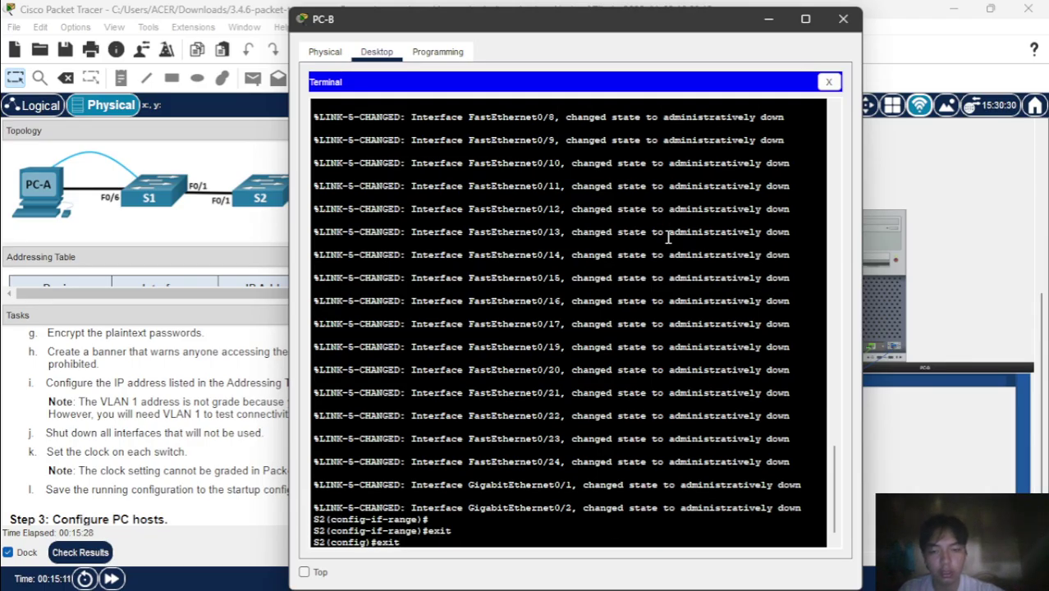
{"action": "key", "text": "Return"}
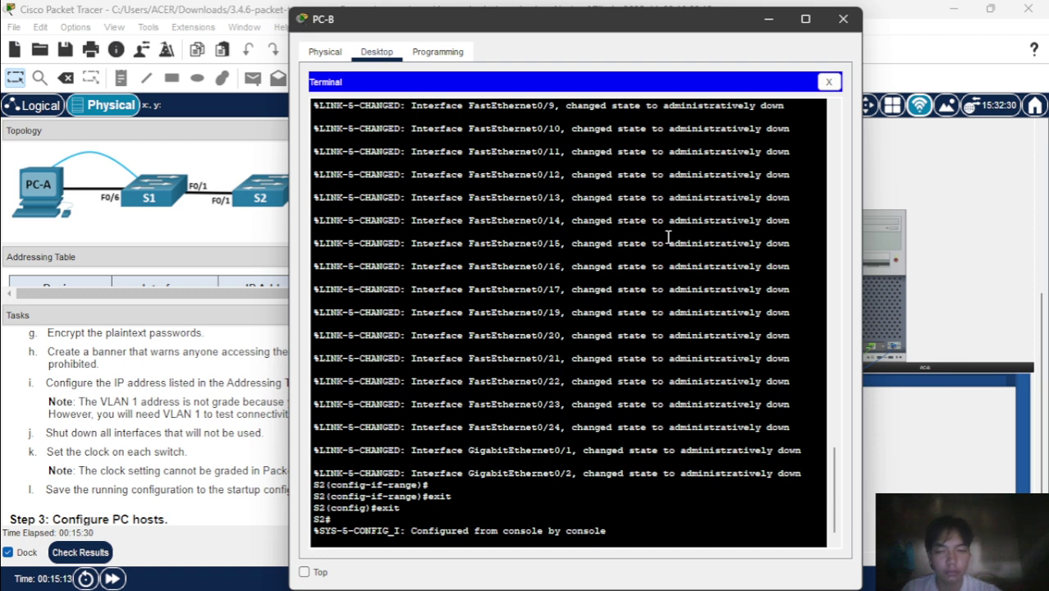
{"action": "key", "text": "Return"}
- Set S2's clock to 10:20:00 8 November 2025
{"action": "type", "text": "cl"}
{"action": "key", "text": "Tab"}
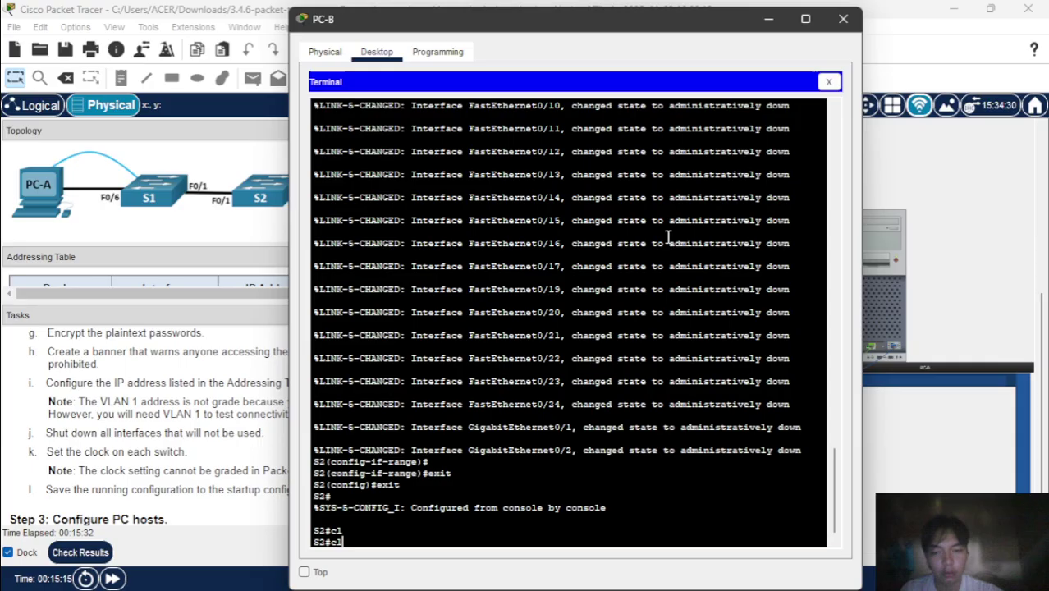
{"action": "type", "text": "o"}
{"action": "key", "text": "Tab"}
{"action": "type", "text": "set"}
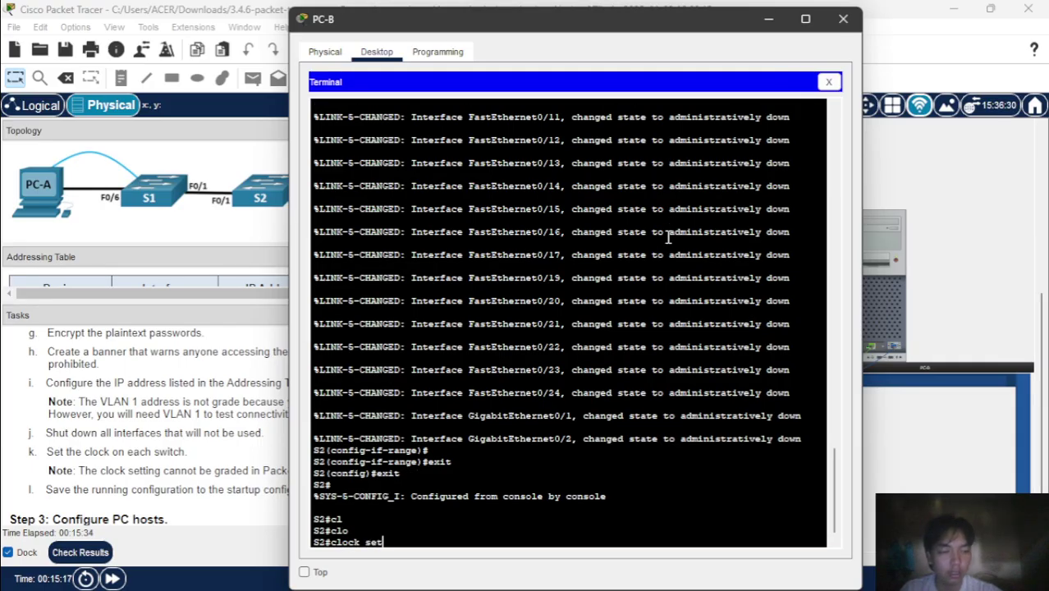
{"action": "type", "text": " 10:"}
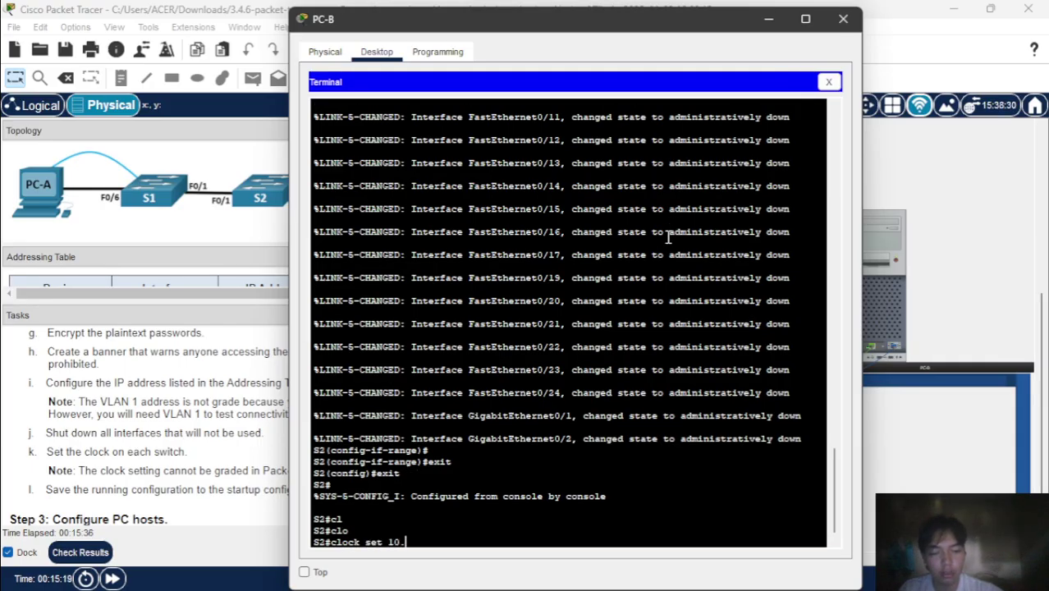
{"action": "type", "text": "20"}
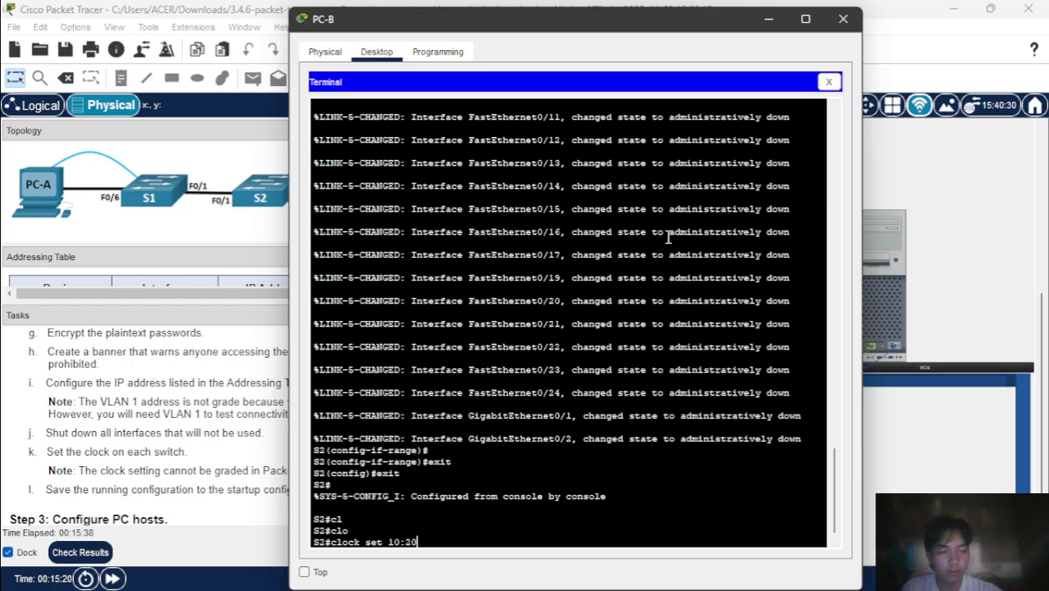
{"action": "type", "text": ":00"}
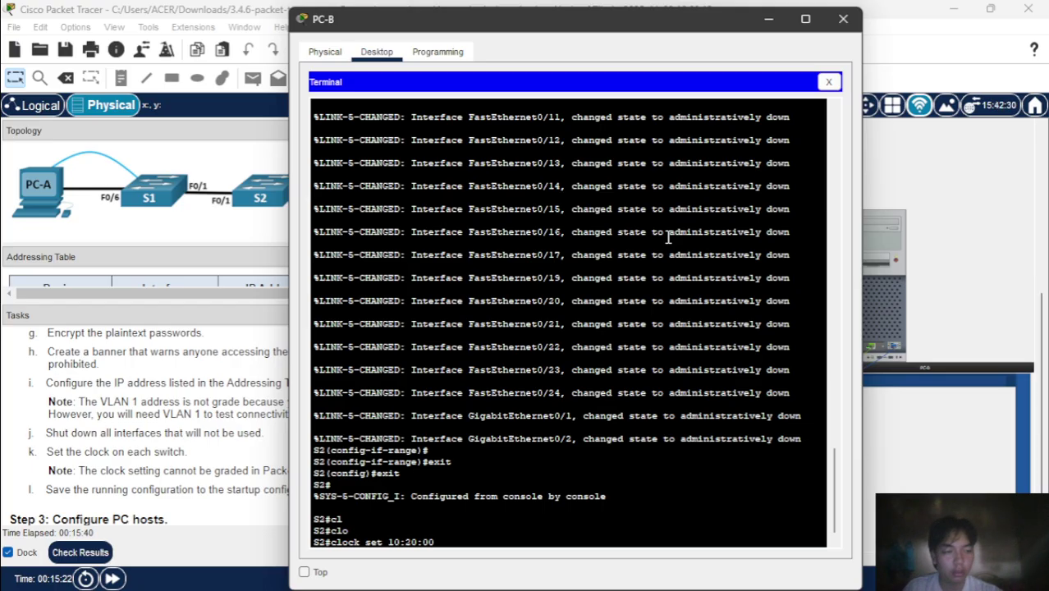
{"action": "type", "text": " 8"}
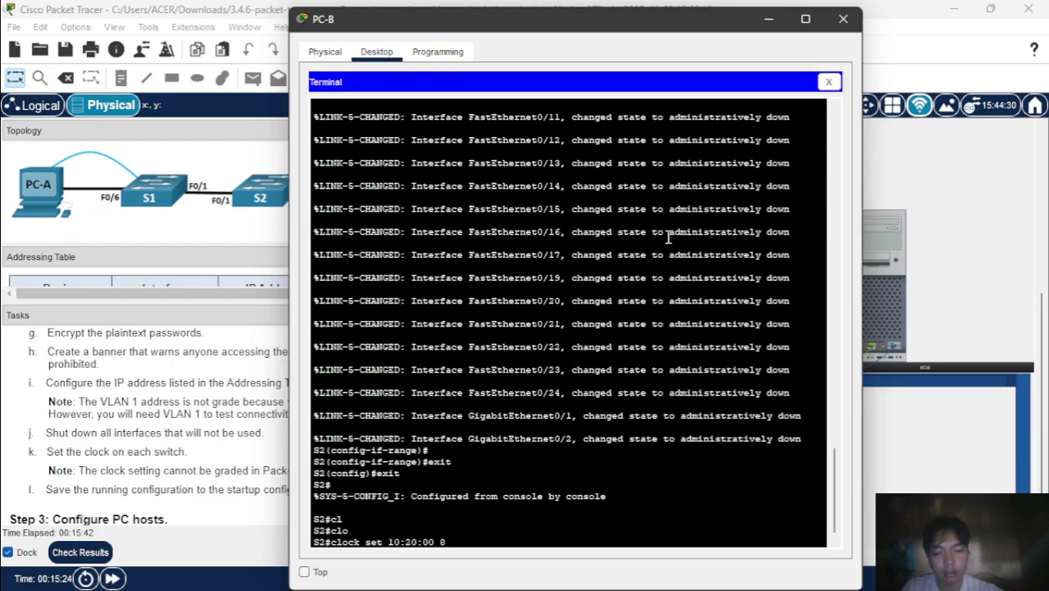
{"action": "type", "text": " November 2025"}
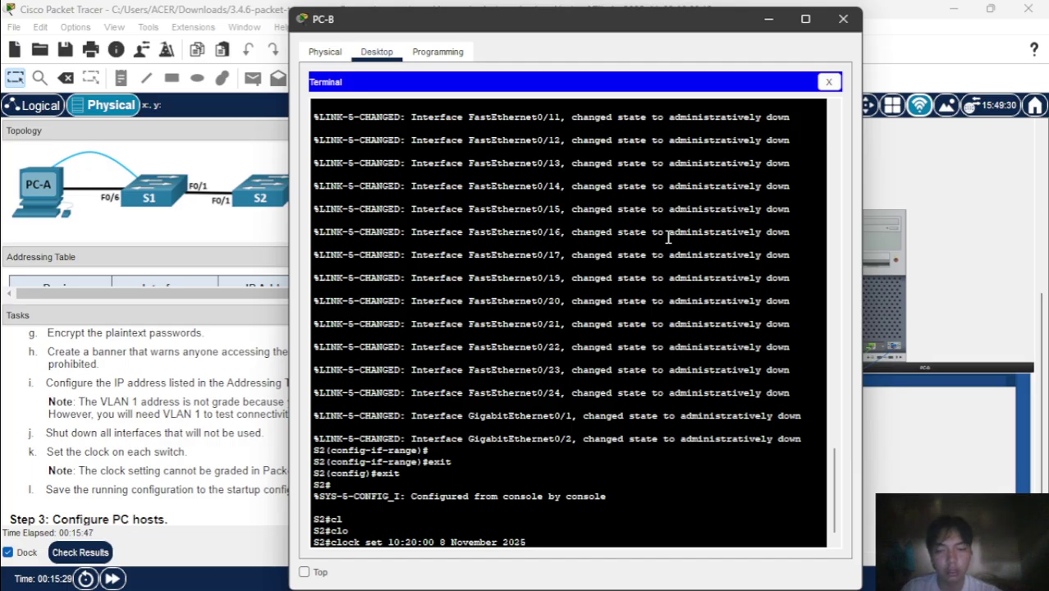
{"action": "key", "text": "Return"}
- Save S2's running configuration to startup with wr
{"action": "type", "text": "wr"}
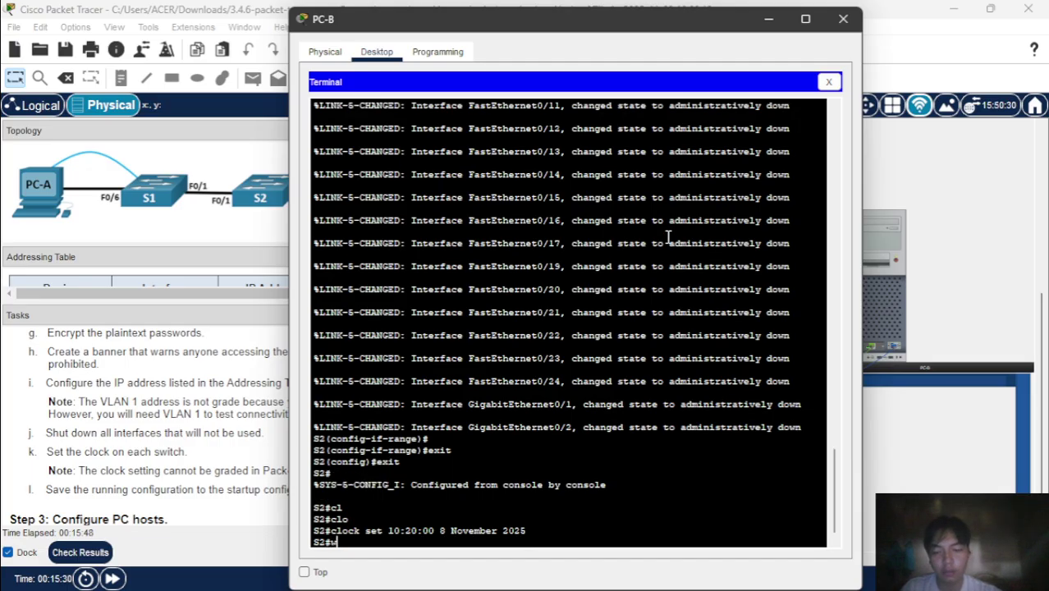
{"action": "key", "text": "Return"}
{"action": "key", "text": "Return"}
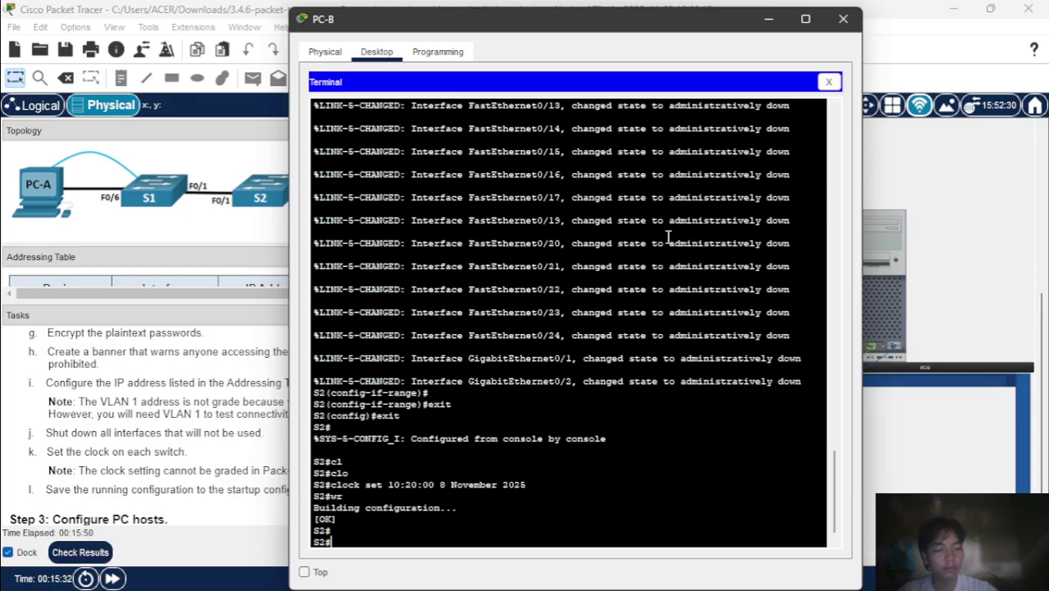
{"action": "left_click", "coordinate": [125, 444]}
{"action": "scroll", "coordinate": [125, 444], "scroll_direction": "down", "scroll_amount": 2}
- Open PC-A's Desktop IP Configuration page
{"action": "scroll", "coordinate": [125, 444], "scroll_direction": "down", "scroll_amount": 4}
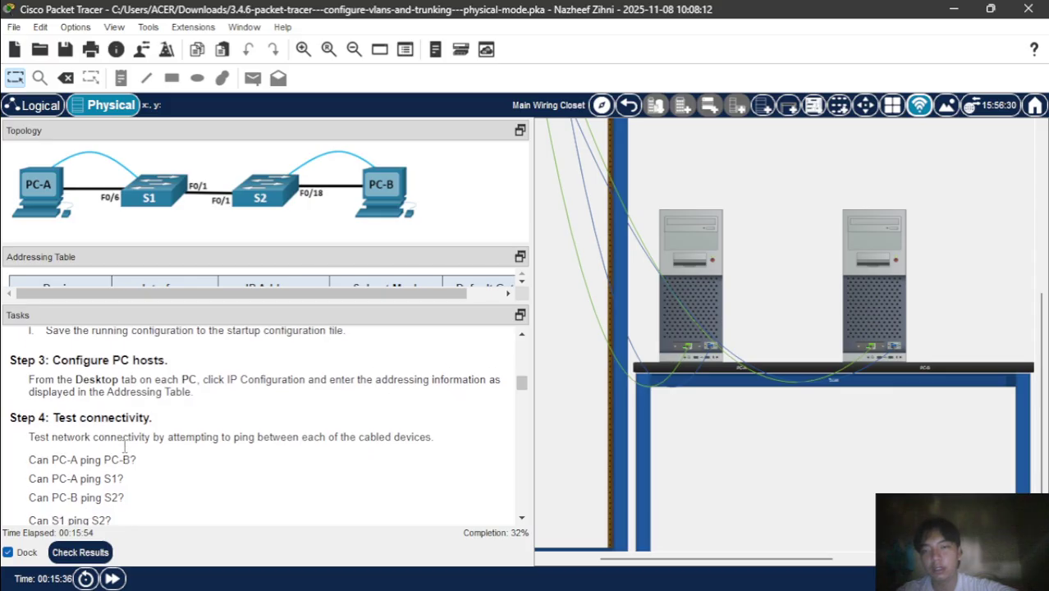
{"action": "scroll", "coordinate": [125, 447], "scroll_direction": "up", "scroll_amount": 2}
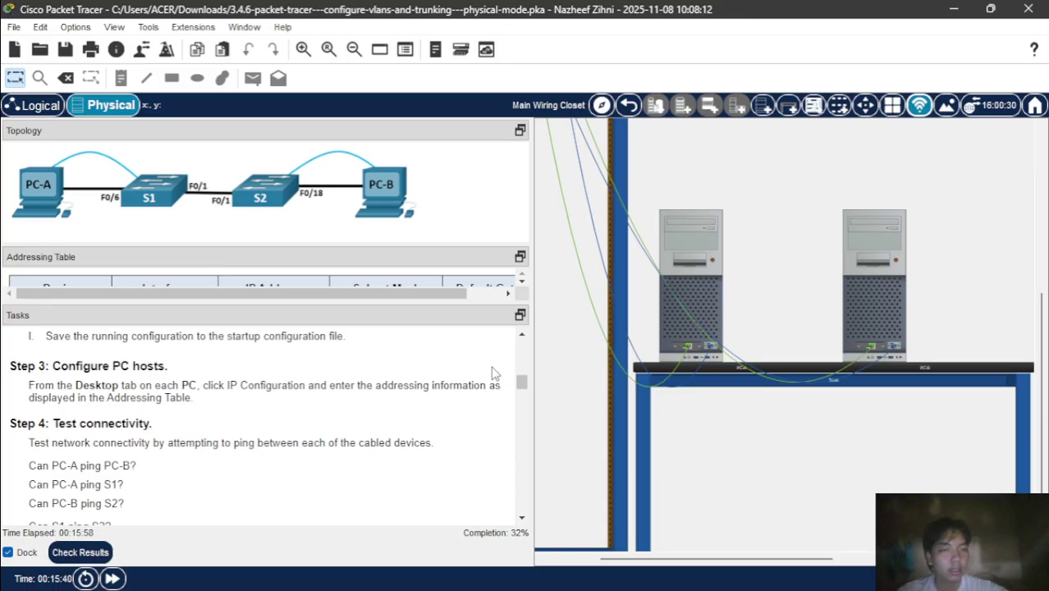
{"action": "left_click", "coordinate": [678, 220]}
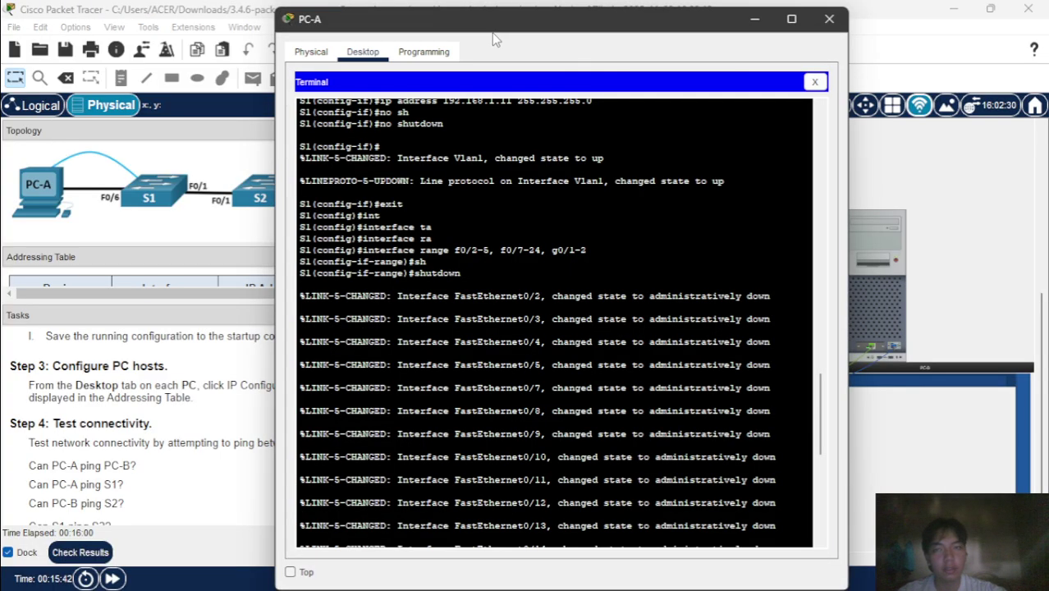
{"action": "left_click", "coordinate": [814, 82]}
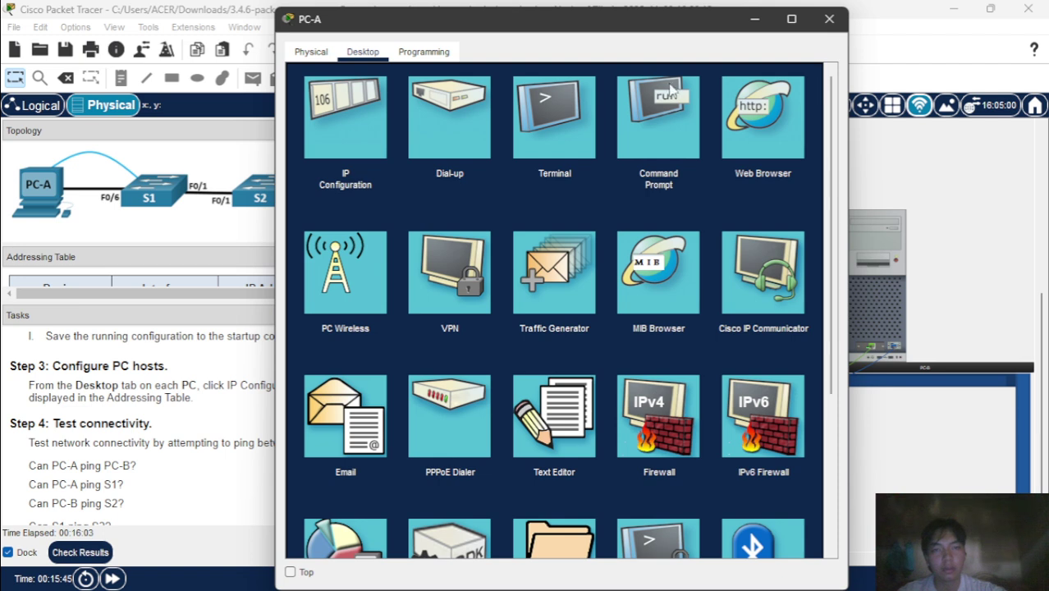
{"action": "left_click", "coordinate": [366, 118]}
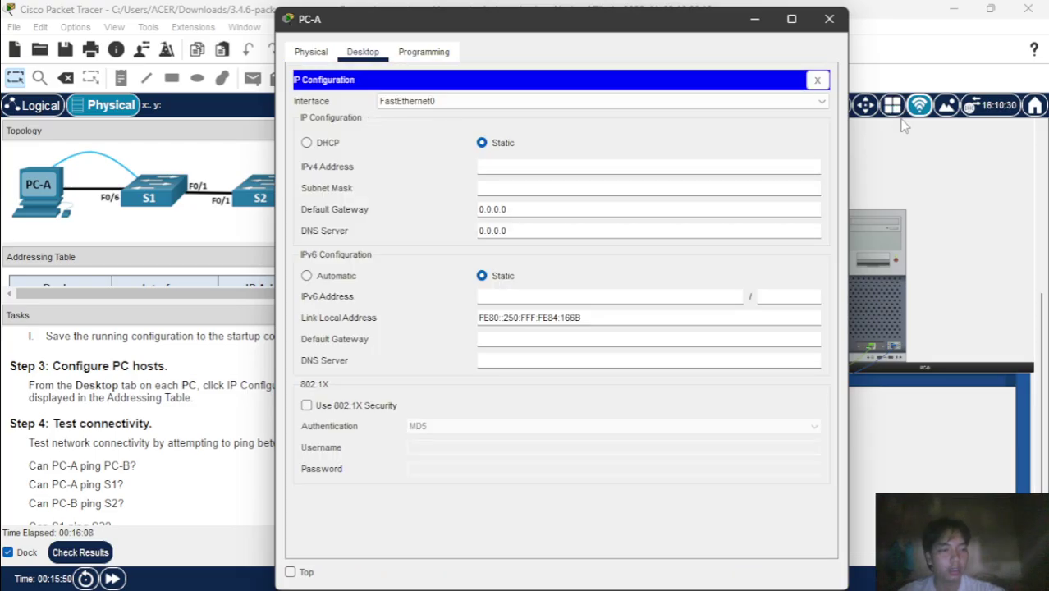
- Enlarge the Addressing Table pane and place PC-A's IP settings window beside it
{"action": "left_click", "coordinate": [174, 437]}
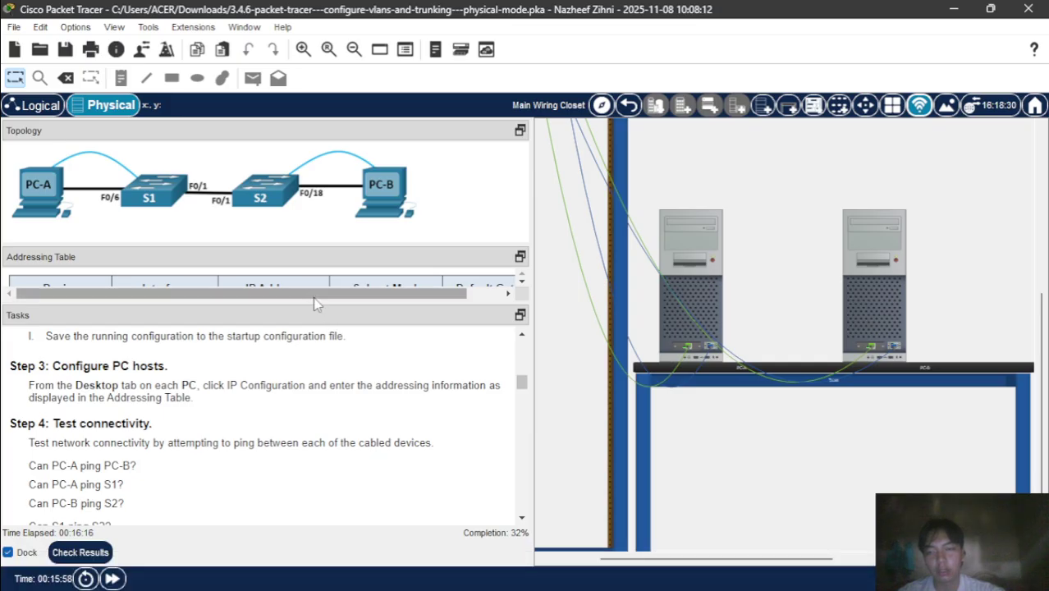
{"action": "left_click_drag", "start_coordinate": [318, 309], "coordinate": [342, 444]}
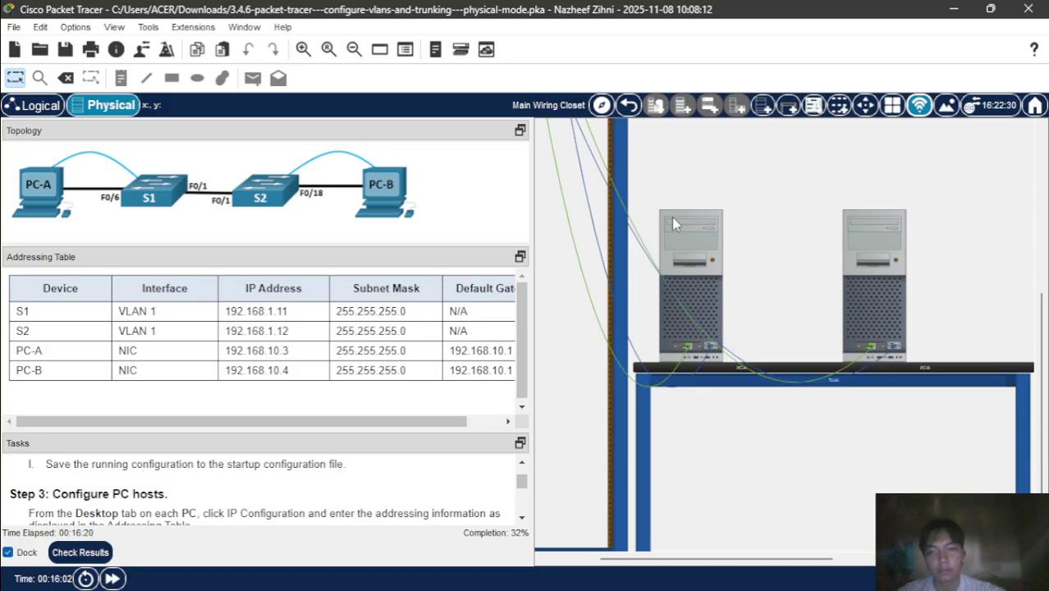
{"action": "scroll", "coordinate": [492, 308], "scroll_direction": "right", "scroll_amount": 2}
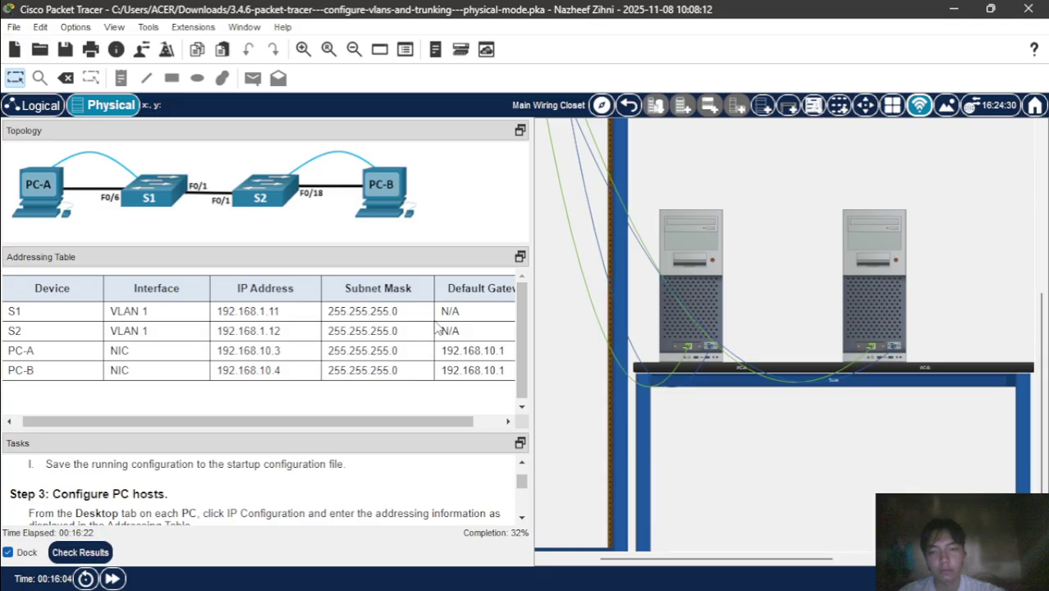
{"action": "left_click", "coordinate": [691, 218]}
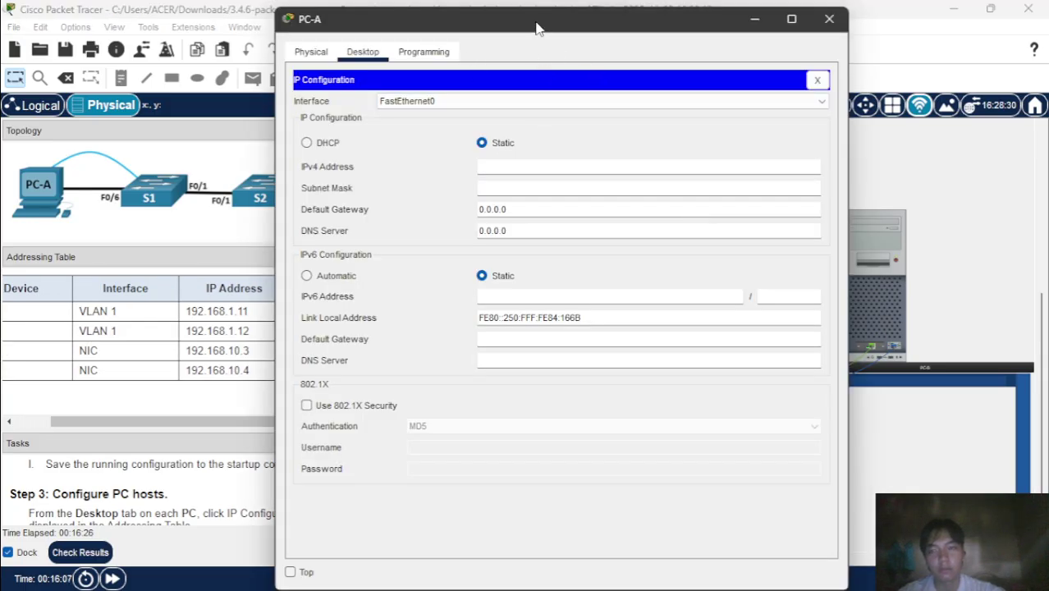
{"action": "left_click_drag", "start_coordinate": [537, 31], "coordinate": [774, 32]}
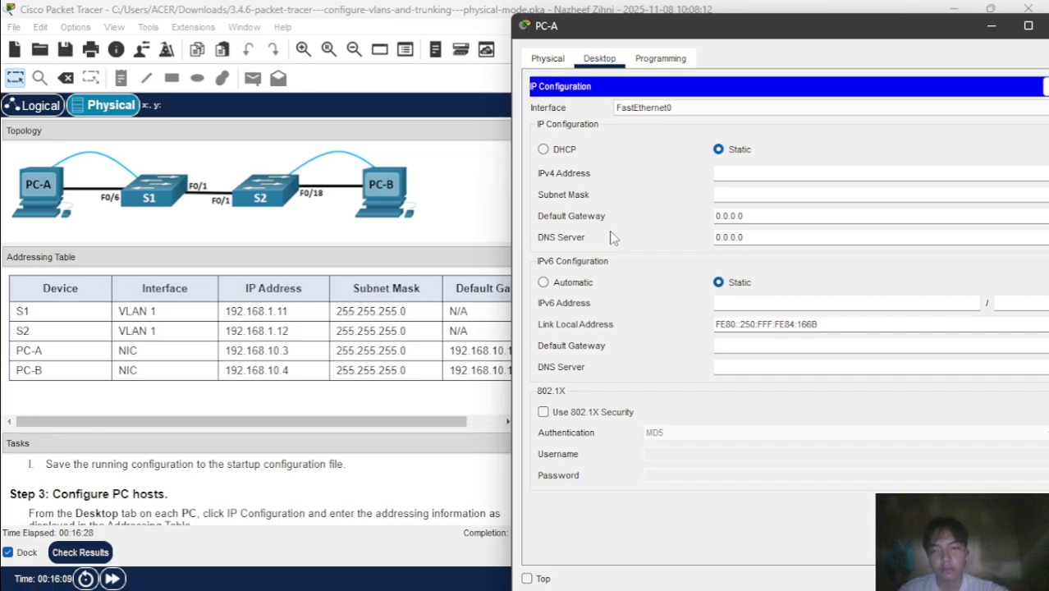
- Enter PC-A's IPv4 192.168.10.3, mask 255.255.255.0 and gateway 192.168.10.1
{"action": "type", "text": "1"}
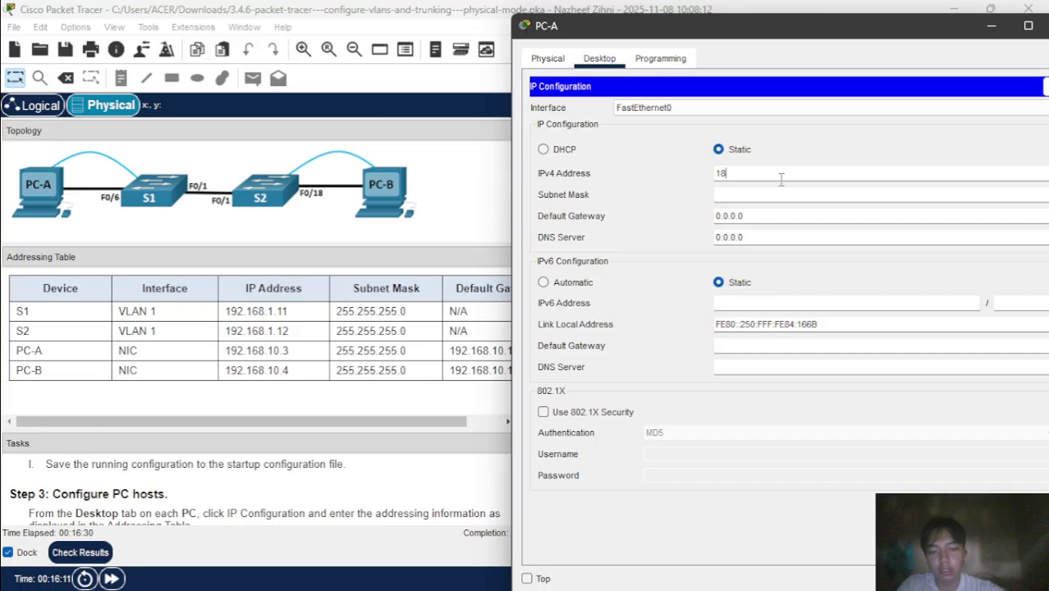
{"action": "type", "text": "92.1"}
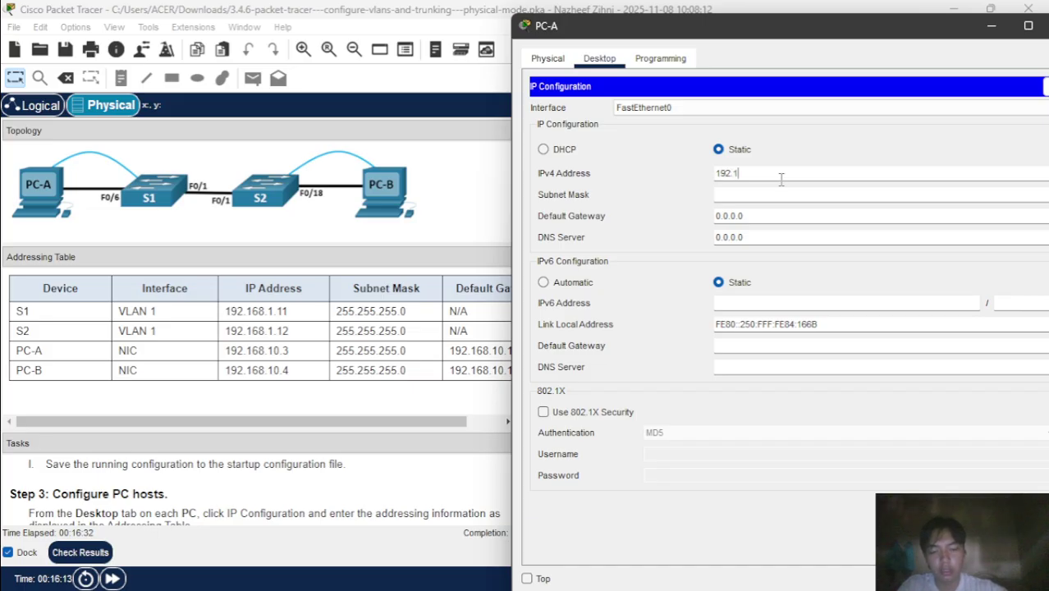
{"action": "type", "text": "68.1"}
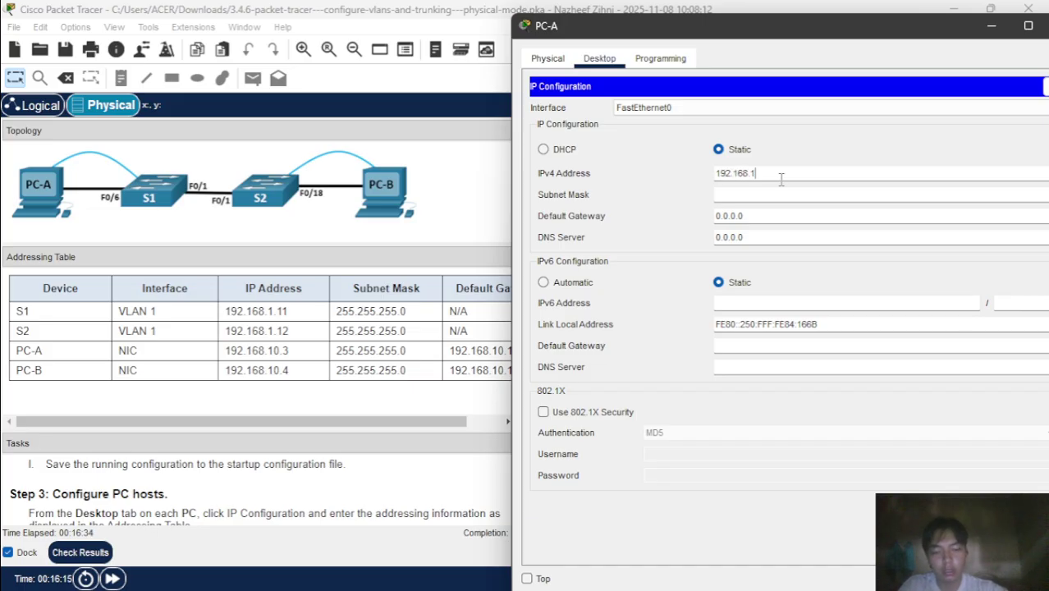
{"action": "type", "text": "-"}
{"action": "key", "text": "BackSpace"}
{"action": "type", "text": "0"}
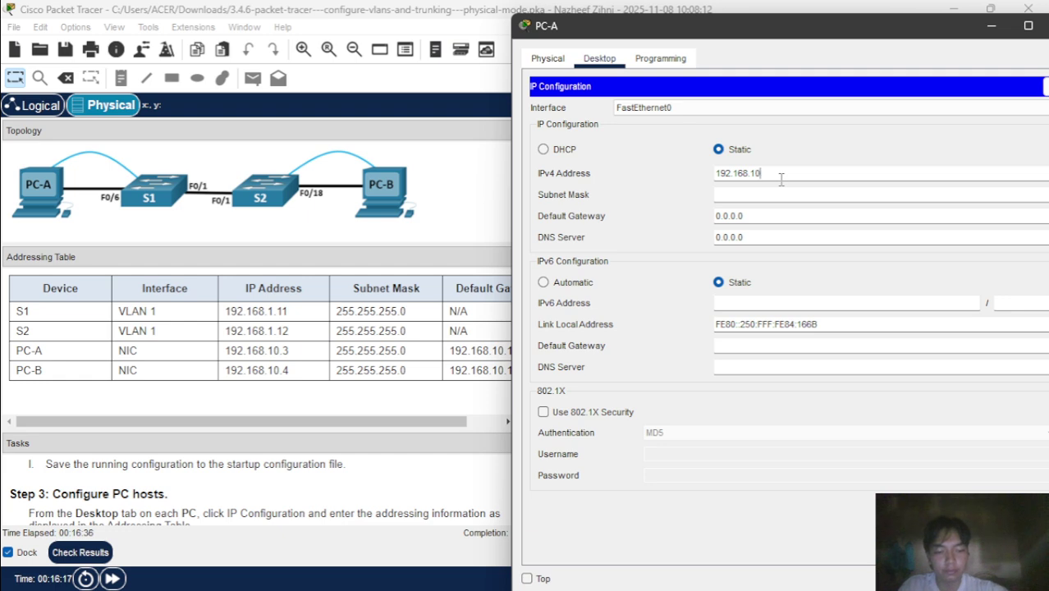
{"action": "type", "text": "."}
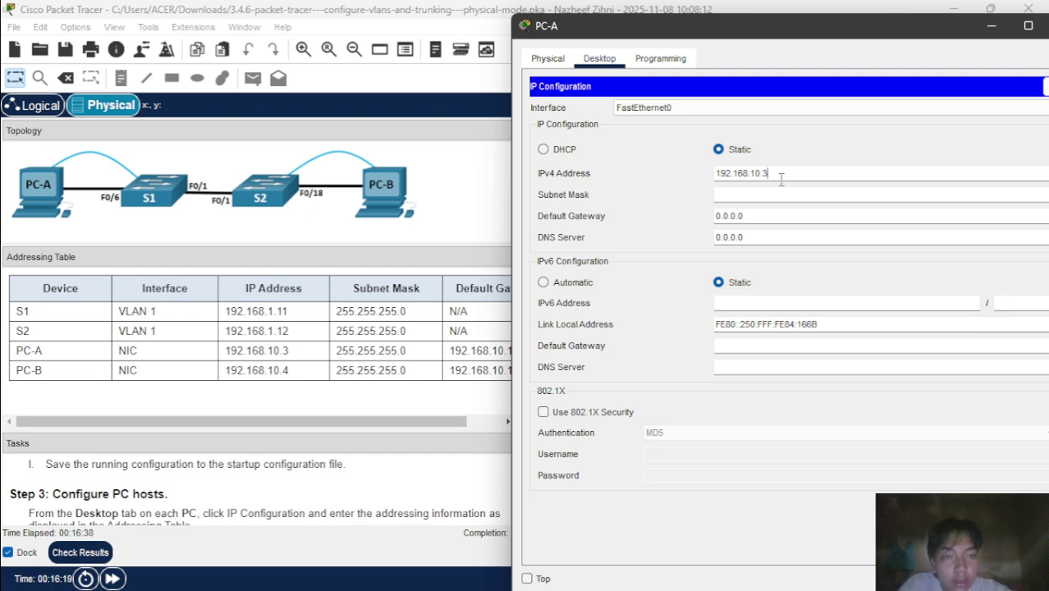
{"action": "type", "text": "3"}
{"action": "left_click", "coordinate": [786, 193]}
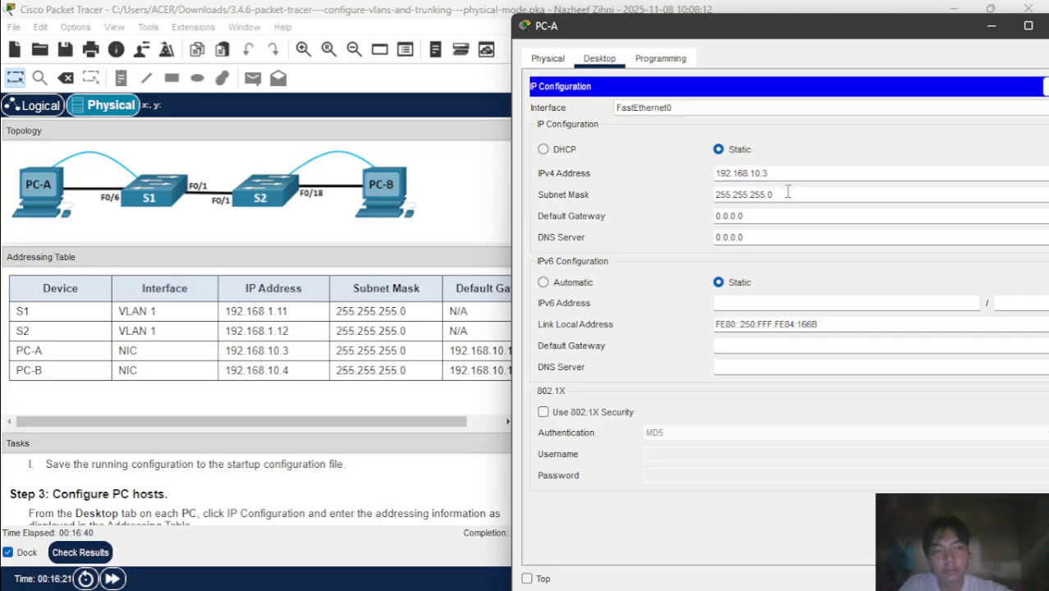
{"action": "left_click", "coordinate": [793, 215]}
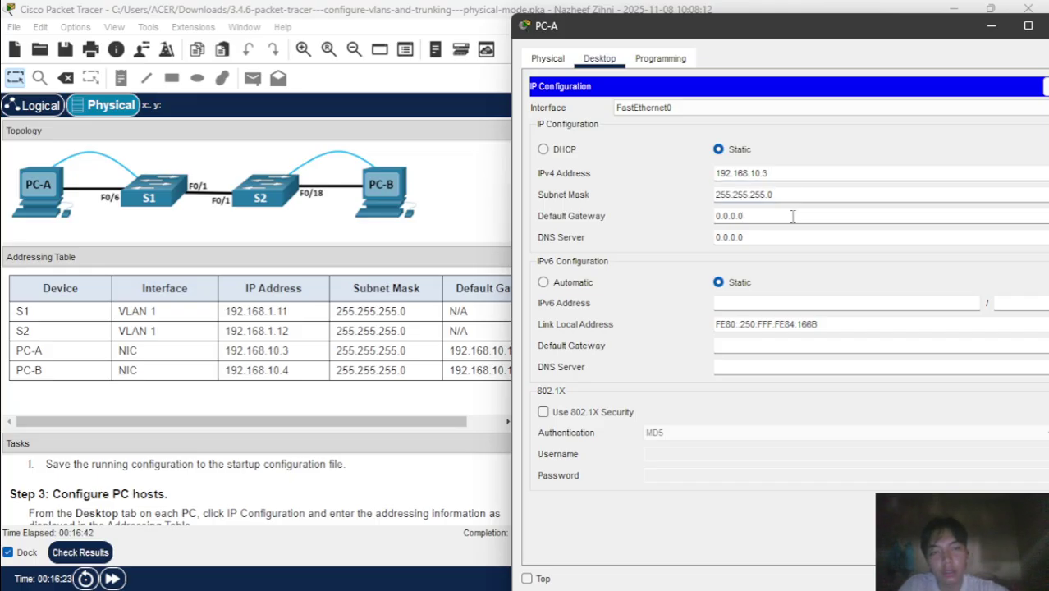
{"action": "key", "text": "BackSpace"}
{"action": "key", "text": "BackSpace"}
{"action": "key", "text": "BackSpace"}
{"action": "key", "text": "BackSpace"}
{"action": "key", "text": "BackSpace"}
{"action": "key", "text": "BackSpace"}
{"action": "key", "text": "BackSpace"}
{"action": "type", "text": "192"}
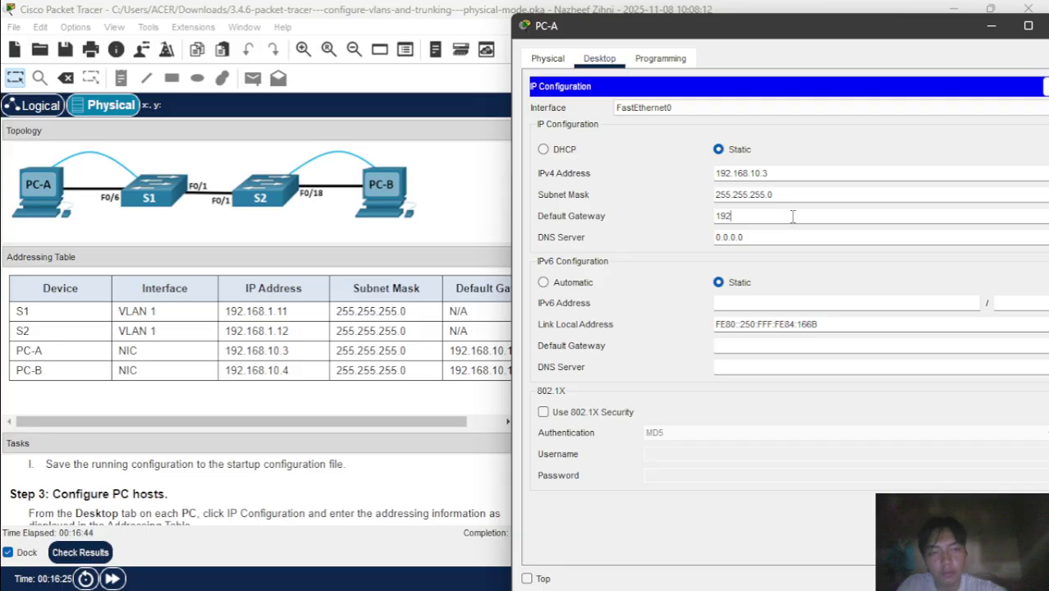
{"action": "type", "text": ".168.10.1"}
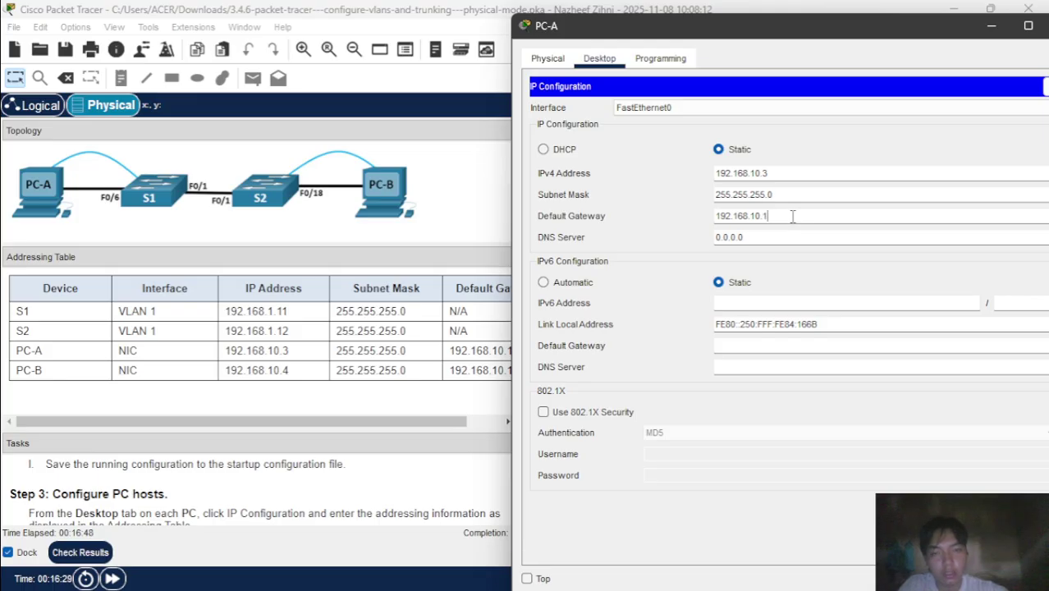
{"action": "scroll", "coordinate": [420, 359], "scroll_direction": "right", "scroll_amount": 2}
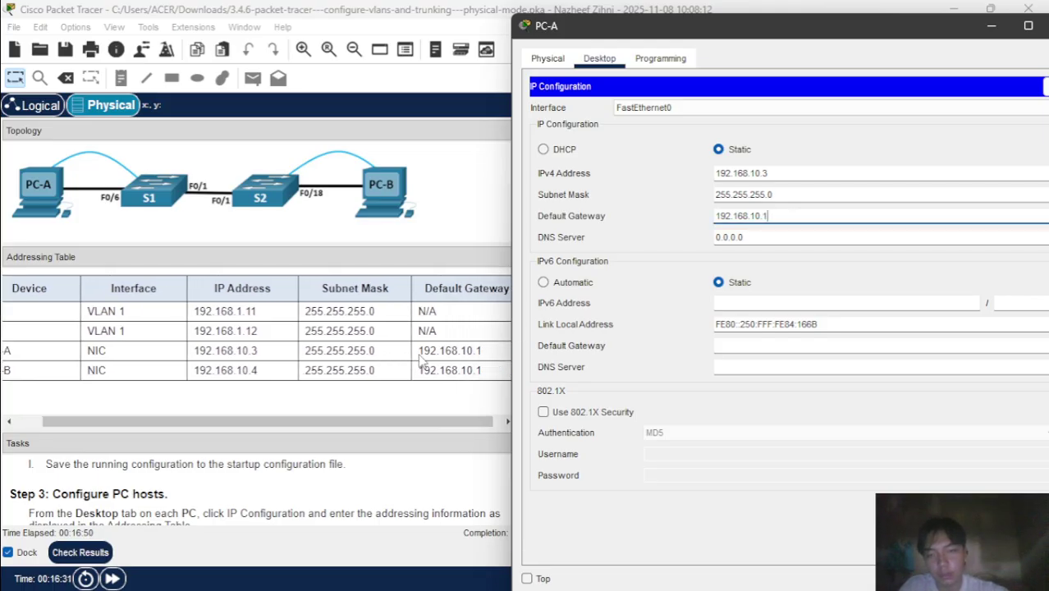
{"action": "scroll", "coordinate": [418, 361], "scroll_direction": "left", "scroll_amount": 2}
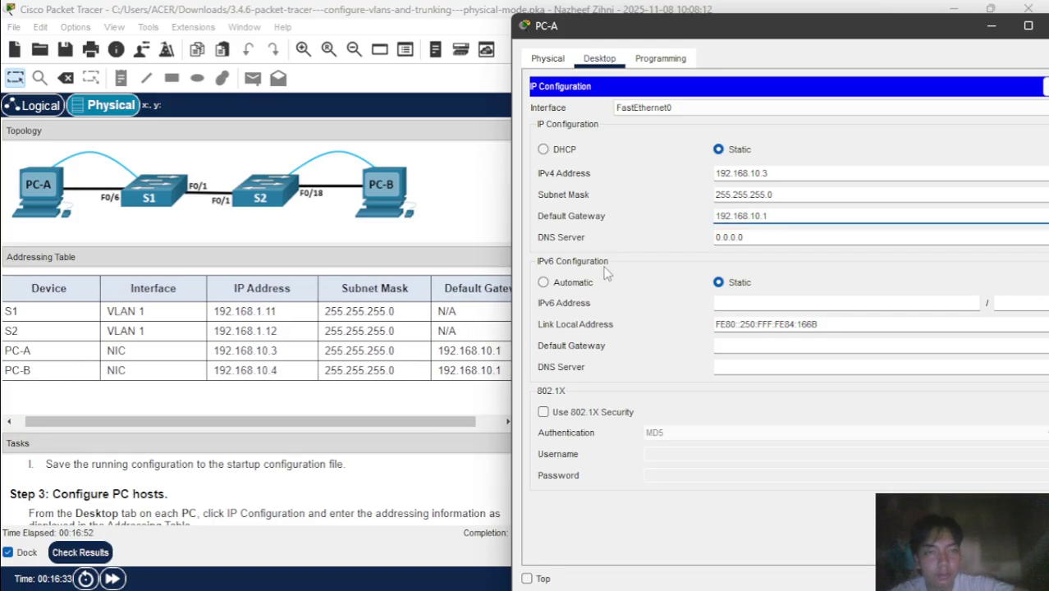
{"action": "left_click", "coordinate": [796, 233]}
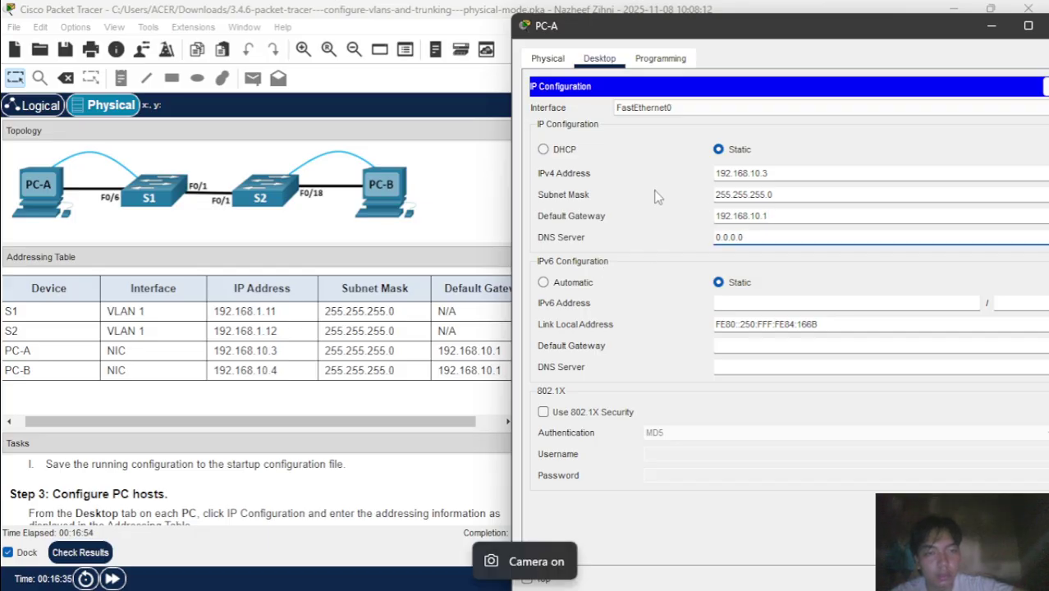
{"action": "left_click", "coordinate": [991, 27]}
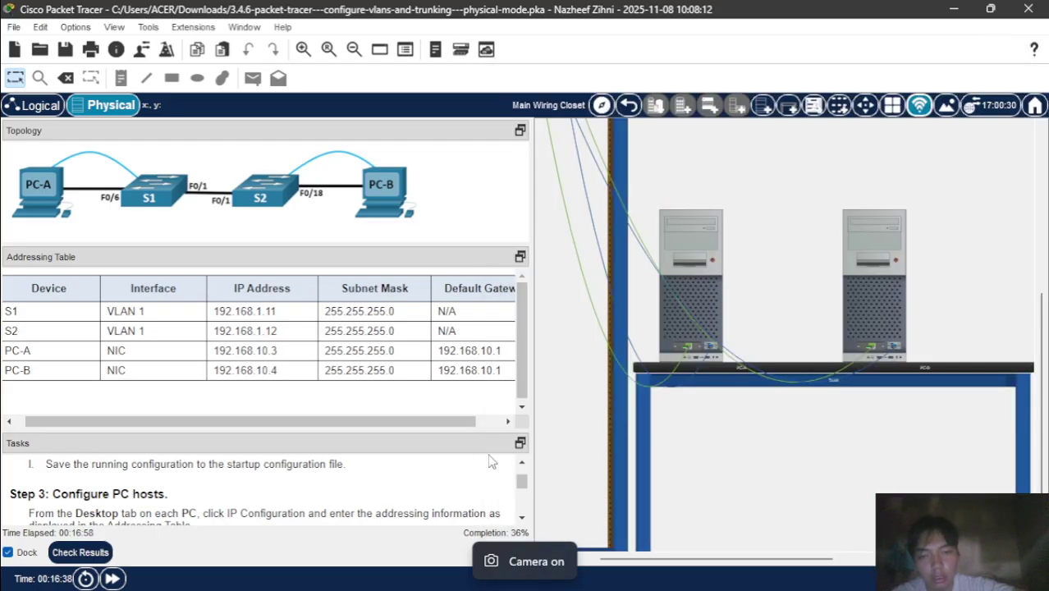
- Open PC-B's IP Configuration page and move its window beside the Addressing Table
{"action": "left_click", "coordinate": [871, 228]}
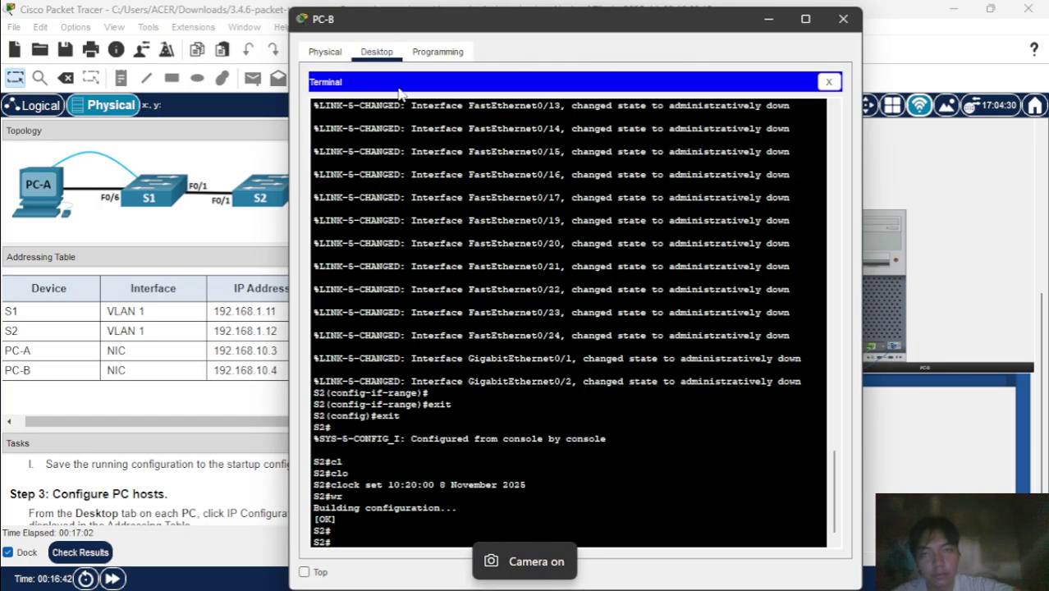
{"action": "left_click", "coordinate": [830, 82]}
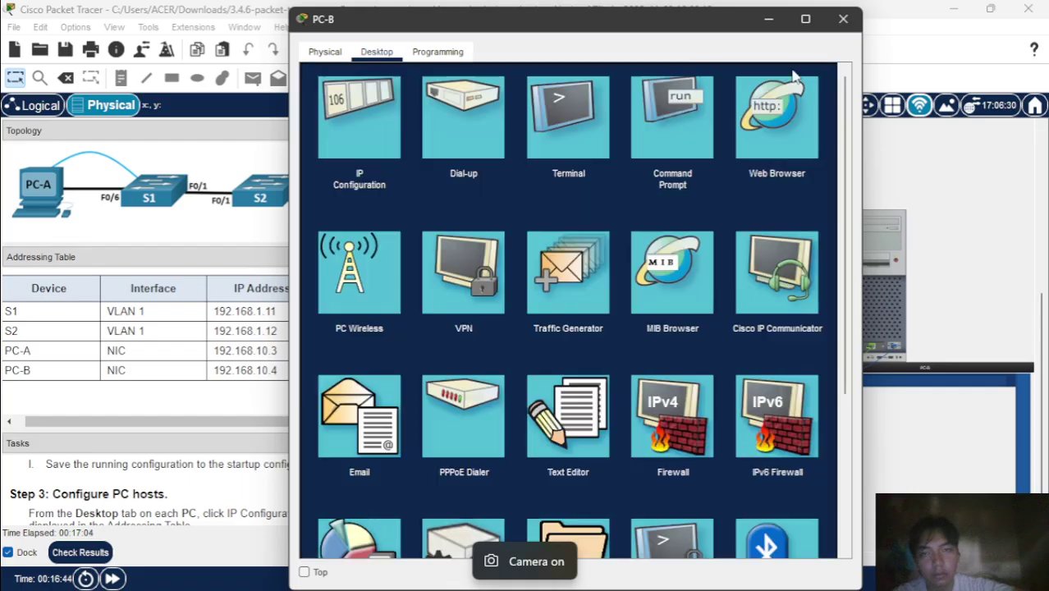
{"action": "left_click", "coordinate": [380, 136]}
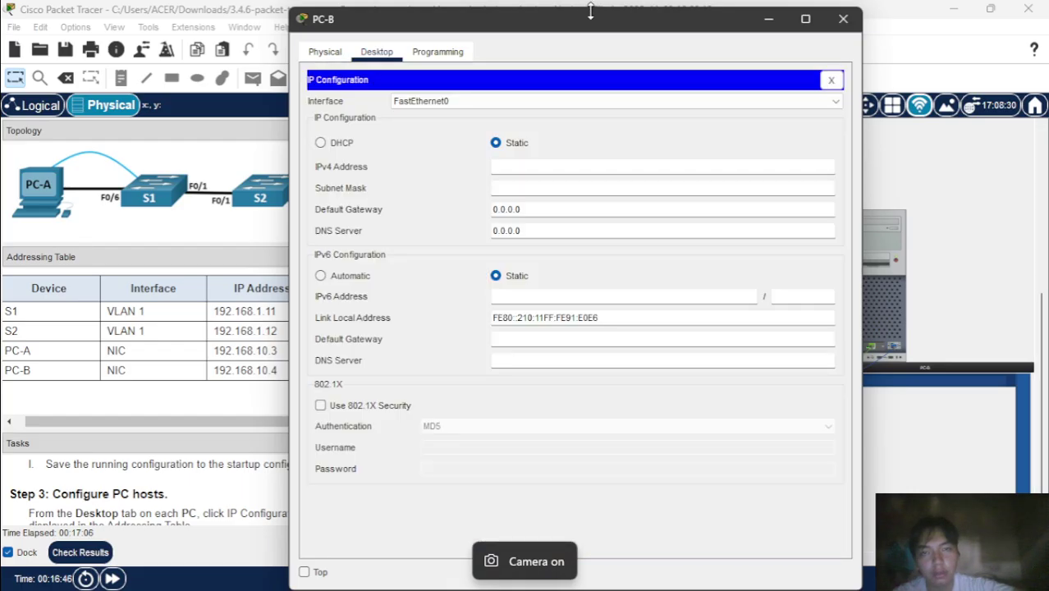
{"action": "left_click_drag", "start_coordinate": [598, 19], "coordinate": [813, 14]}
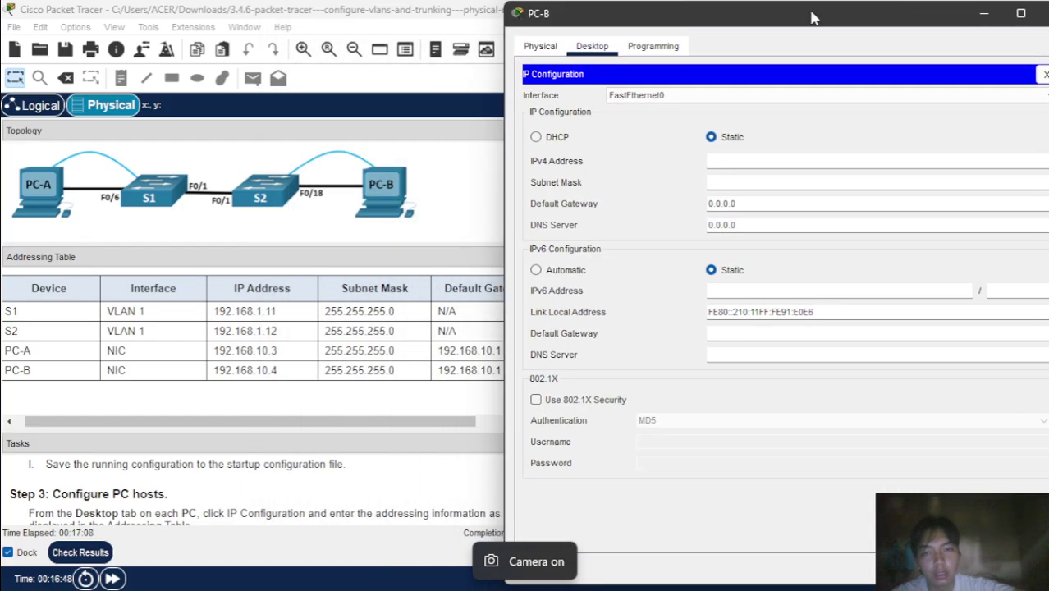
- Enter PC-B's IPv4 192.168.10.4, mask 255.255.255.0 and gateway 192.168.10.1
{"action": "left_click", "coordinate": [763, 161]}
{"action": "type", "text": "1"}
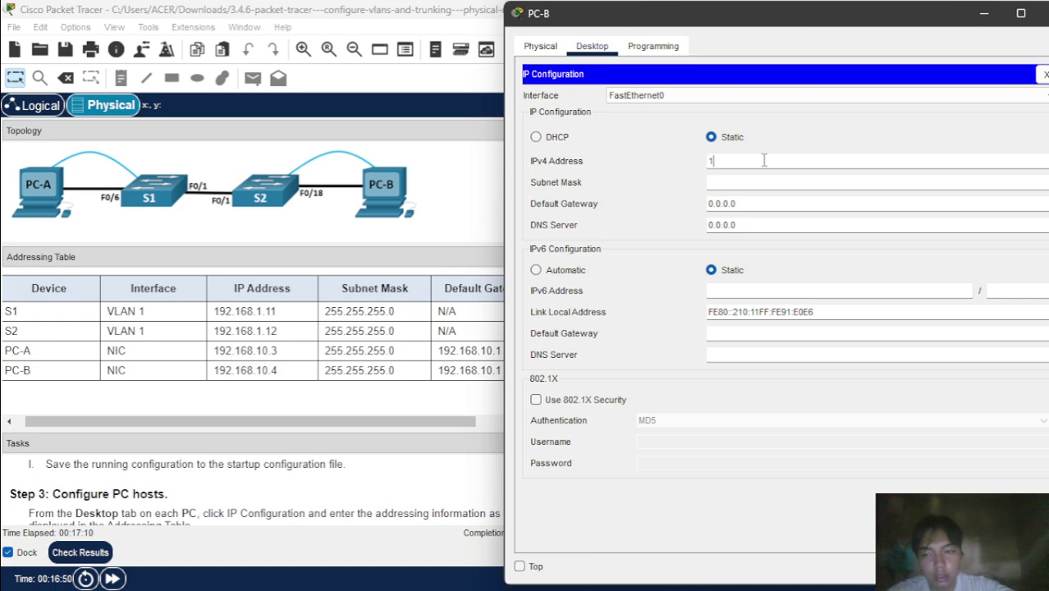
{"action": "type", "text": "92.1"}
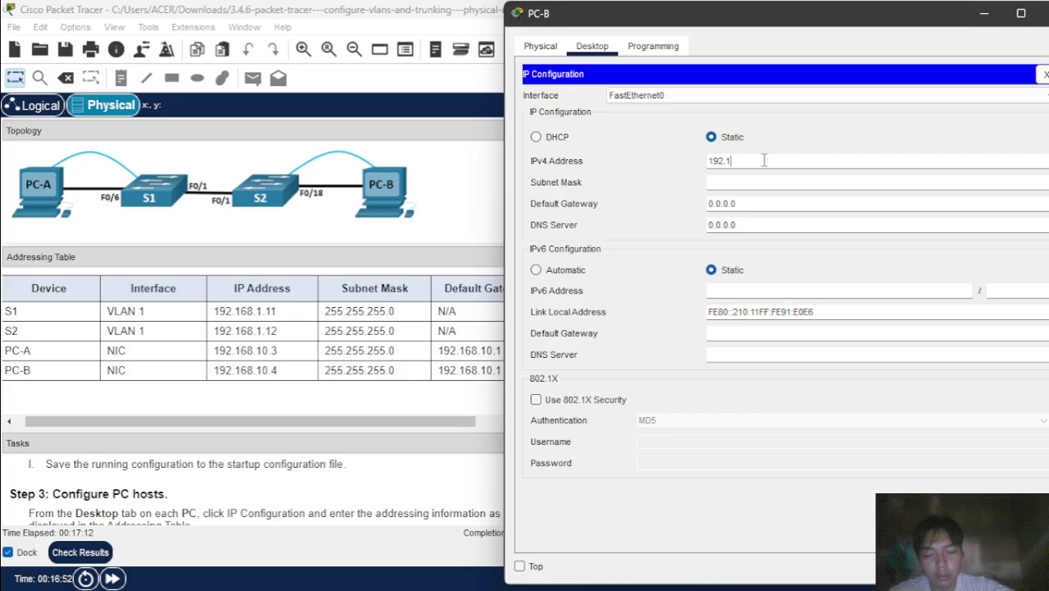
{"action": "type", "text": "68.10.4"}
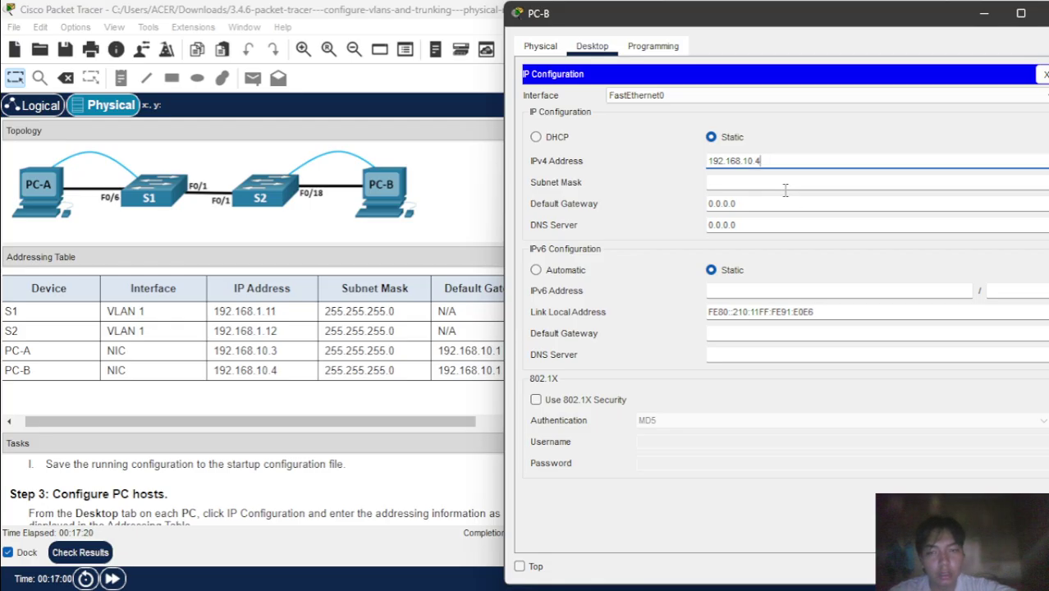
{"action": "left_click", "coordinate": [786, 182]}
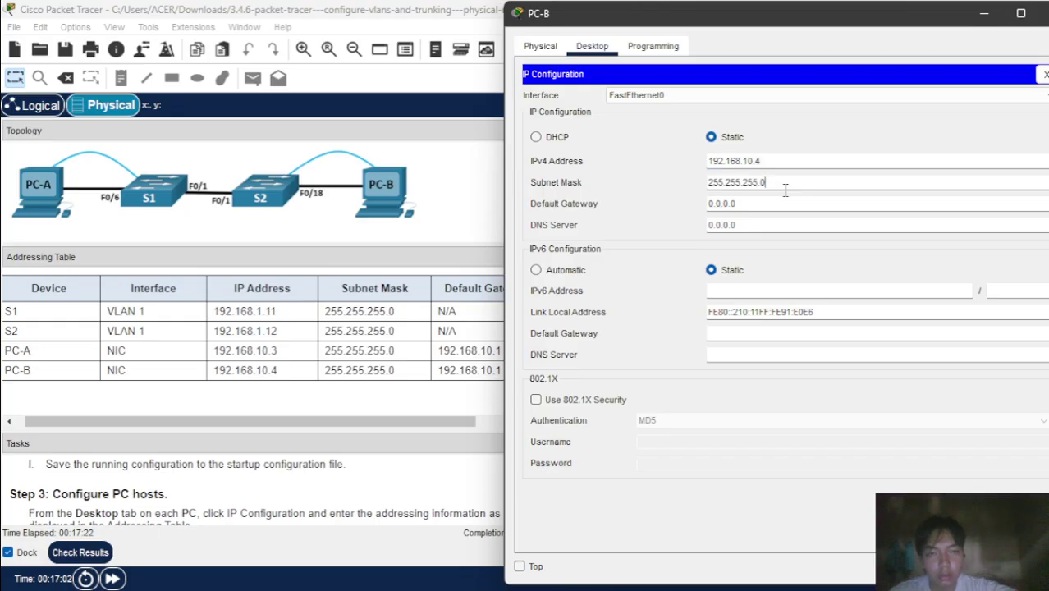
{"action": "left_click", "coordinate": [790, 215]}
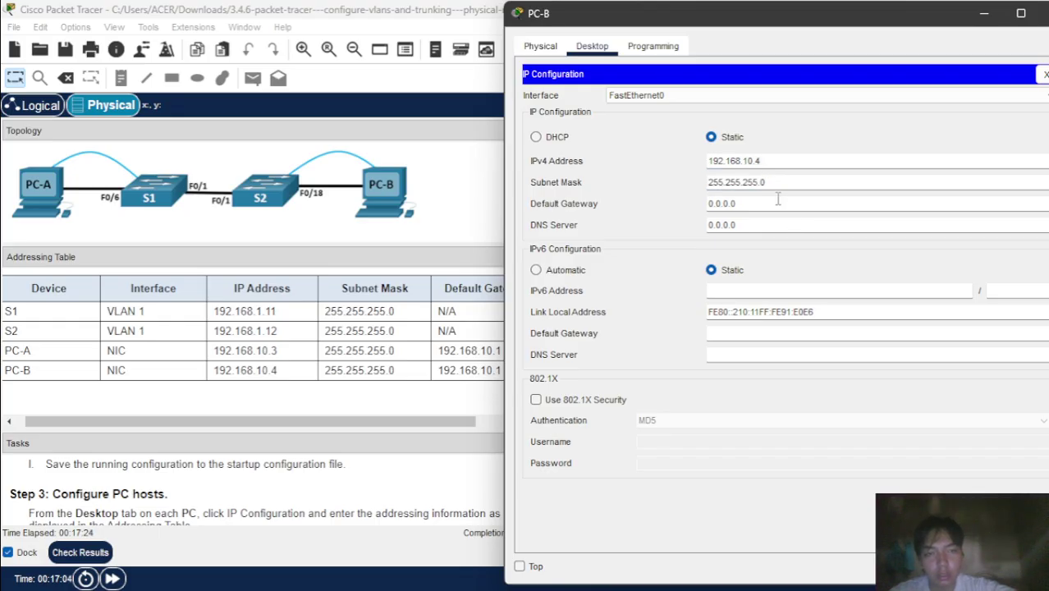
{"action": "key", "text": "BackSpace"}
{"action": "key", "text": "BackSpace"}
{"action": "key", "text": "BackSpace"}
{"action": "key", "text": "BackSpace"}
{"action": "key", "text": "BackSpace"}
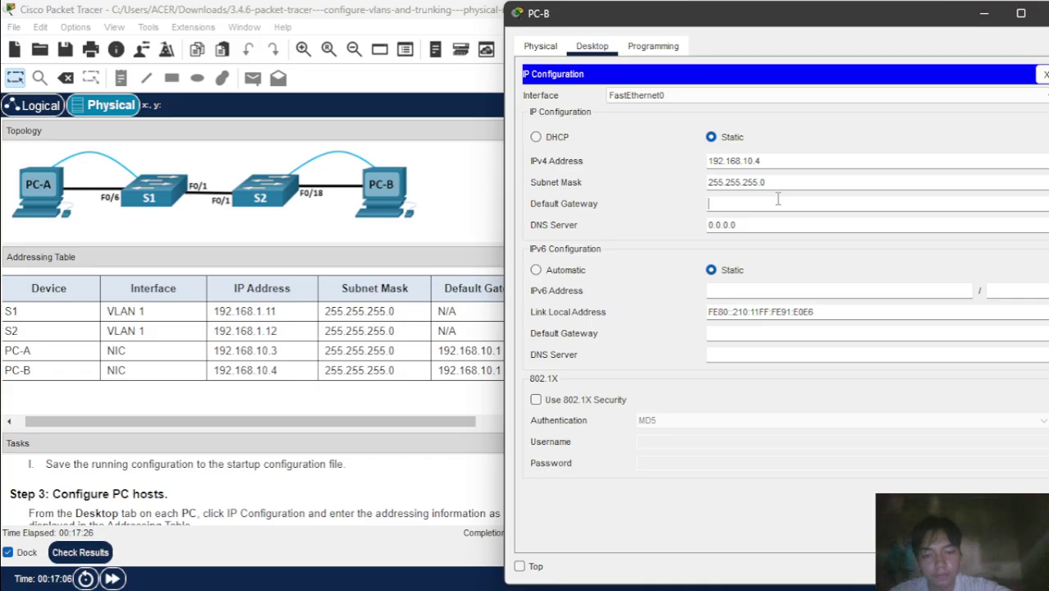
{"action": "type", "text": "192.168.10"}
{"action": "type", "text": ".1"}
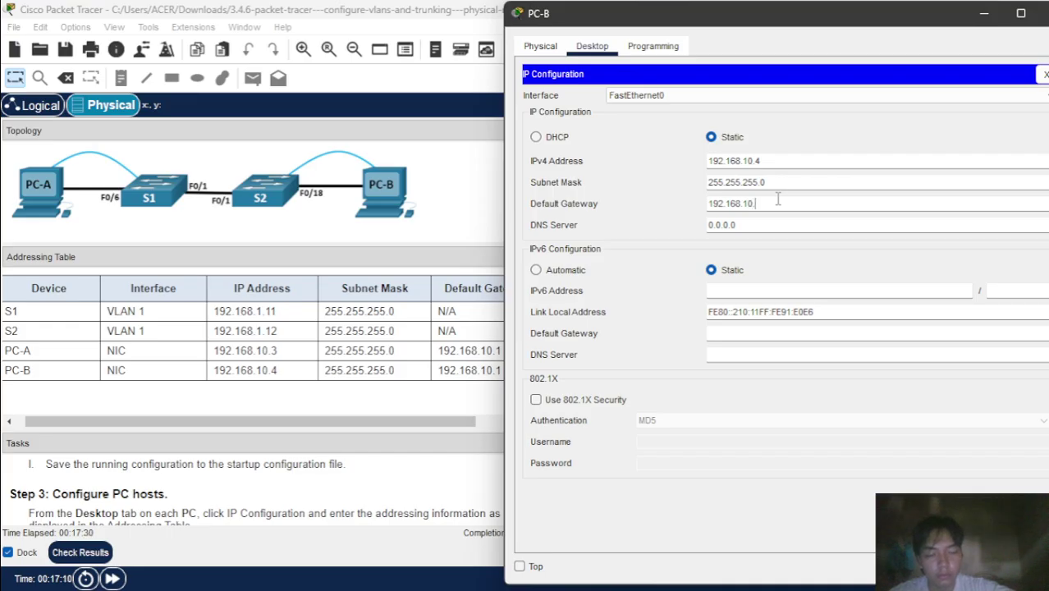
{"action": "left_click", "coordinate": [796, 226]}
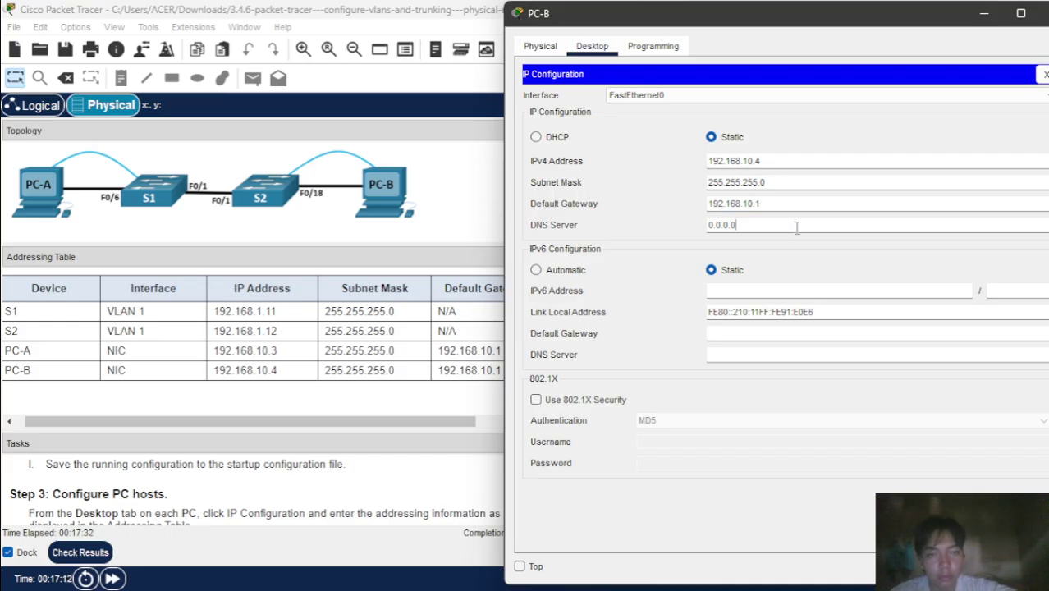
- Put PC-B away and open PC-A's Command Prompt
{"action": "left_click", "coordinate": [984, 18]}
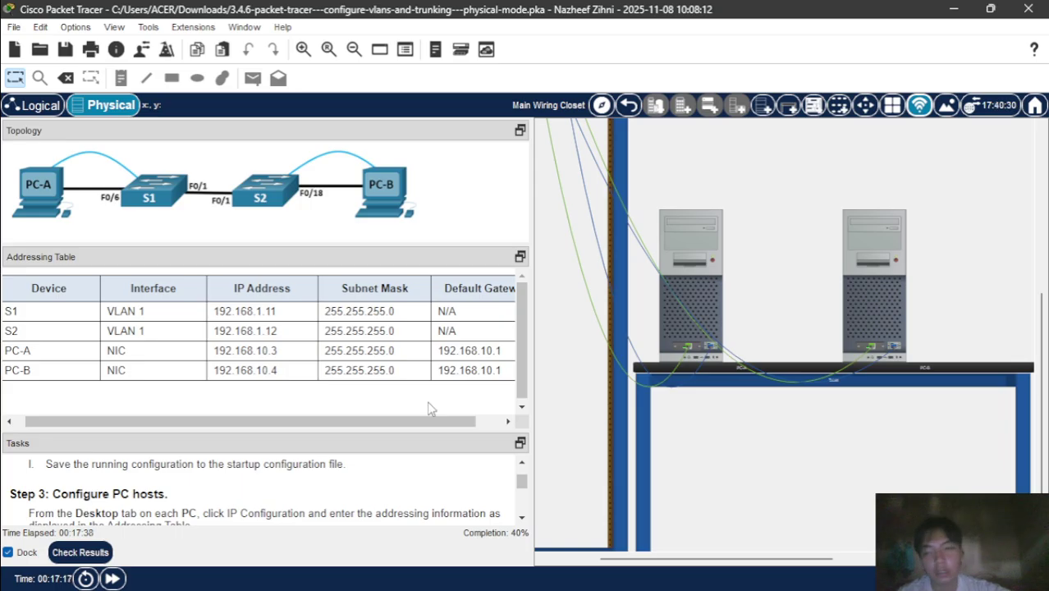
{"action": "scroll", "coordinate": [349, 514], "scroll_direction": "down", "scroll_amount": 1}
{"action": "scroll", "coordinate": [349, 514], "scroll_direction": "down", "scroll_amount": 5}
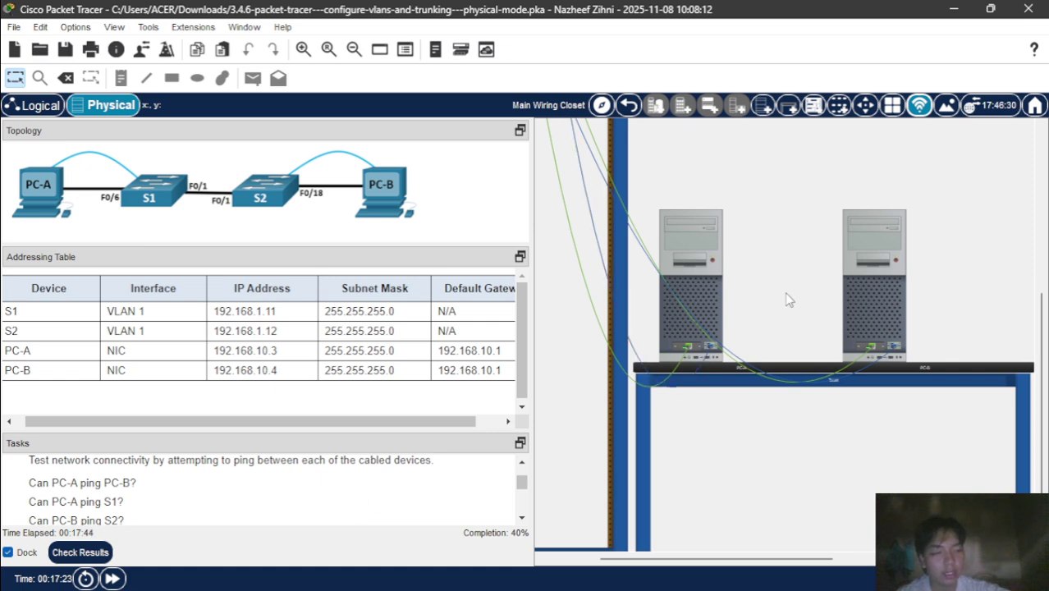
{"action": "left_click", "coordinate": [681, 238]}
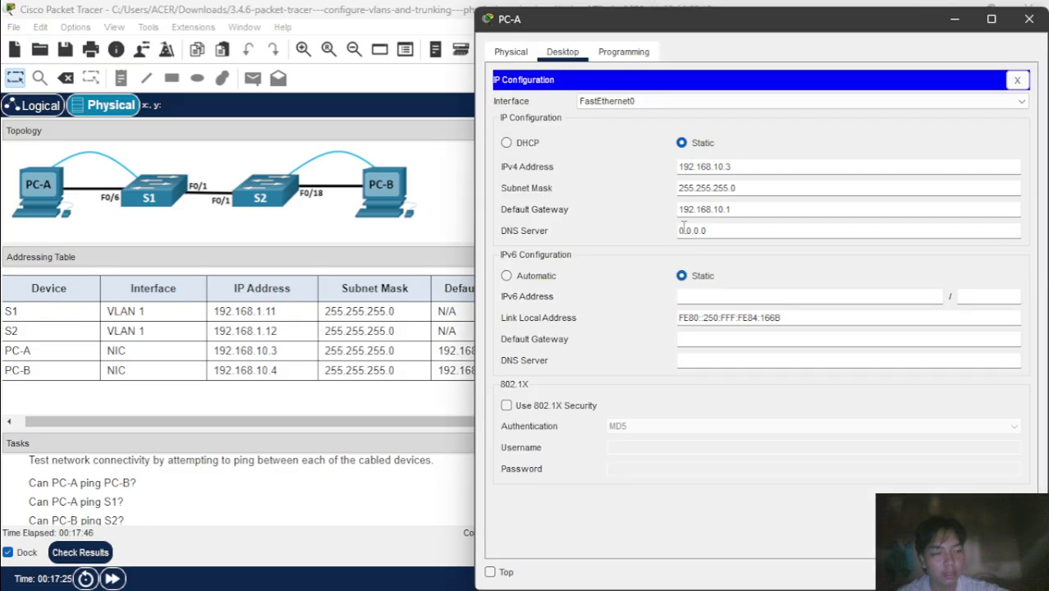
{"action": "left_click", "coordinate": [1018, 79]}
{"action": "left_click", "coordinate": [851, 150]}
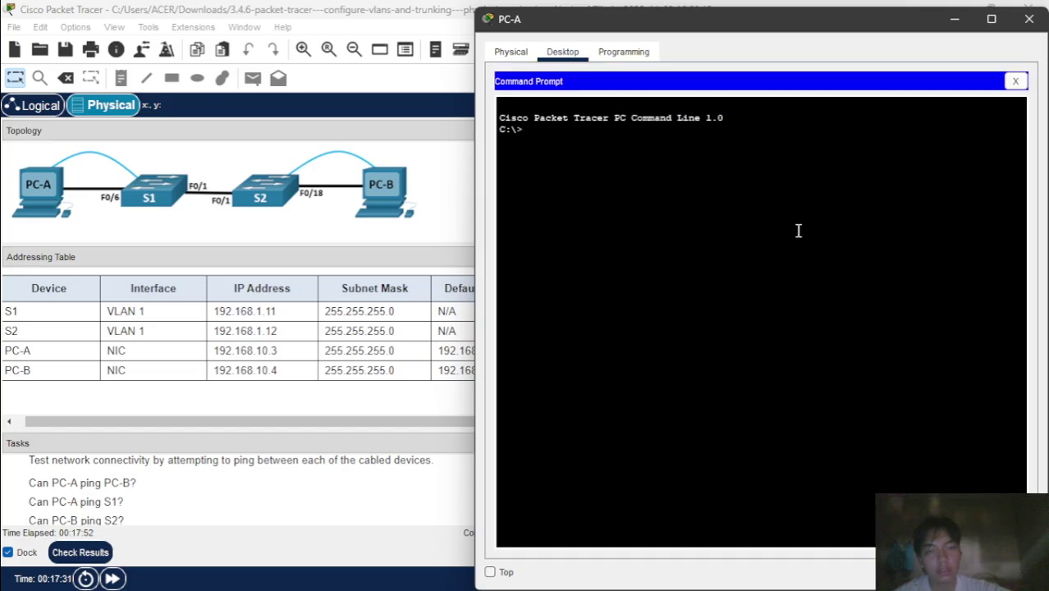
- Ping PC-B at 192.168.10.4 (0% loss), then S1 at 192.168.1.11 (100% loss)
{"action": "type", "text": "ping "}
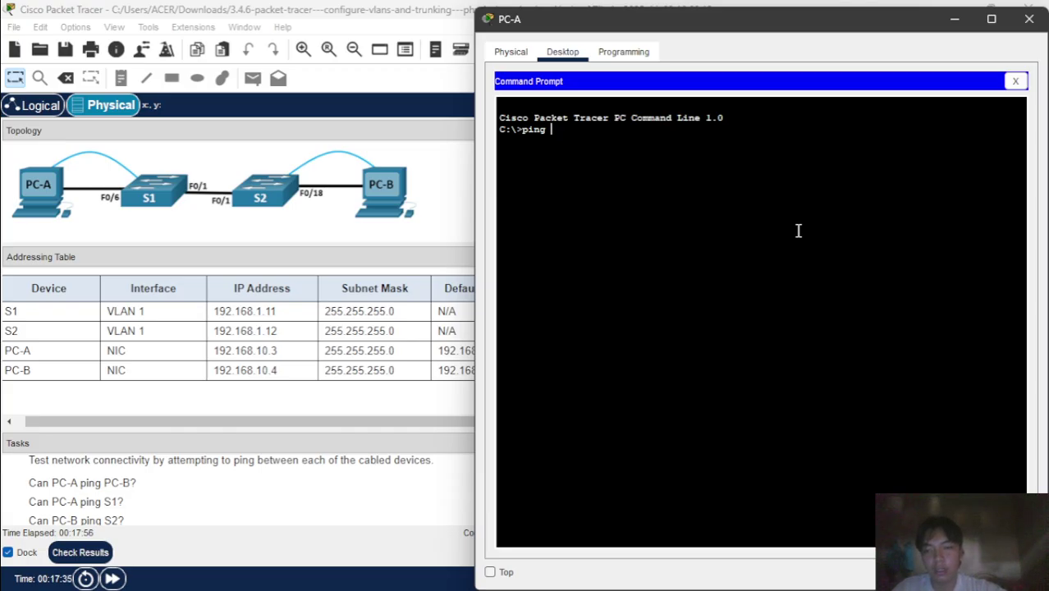
{"action": "type", "text": "192"}
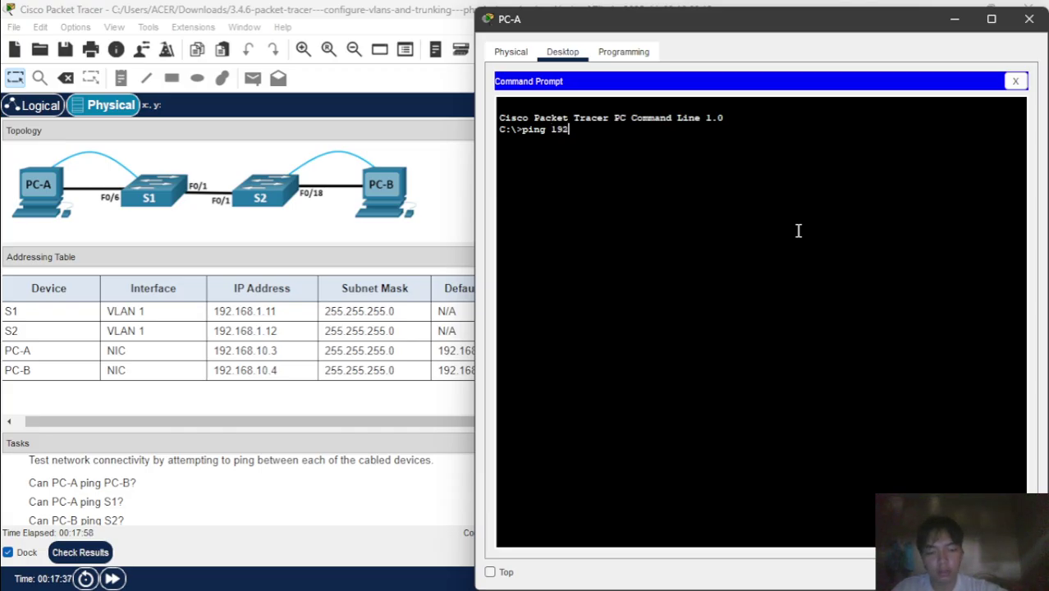
{"action": "type", "text": ".168.10.4"}
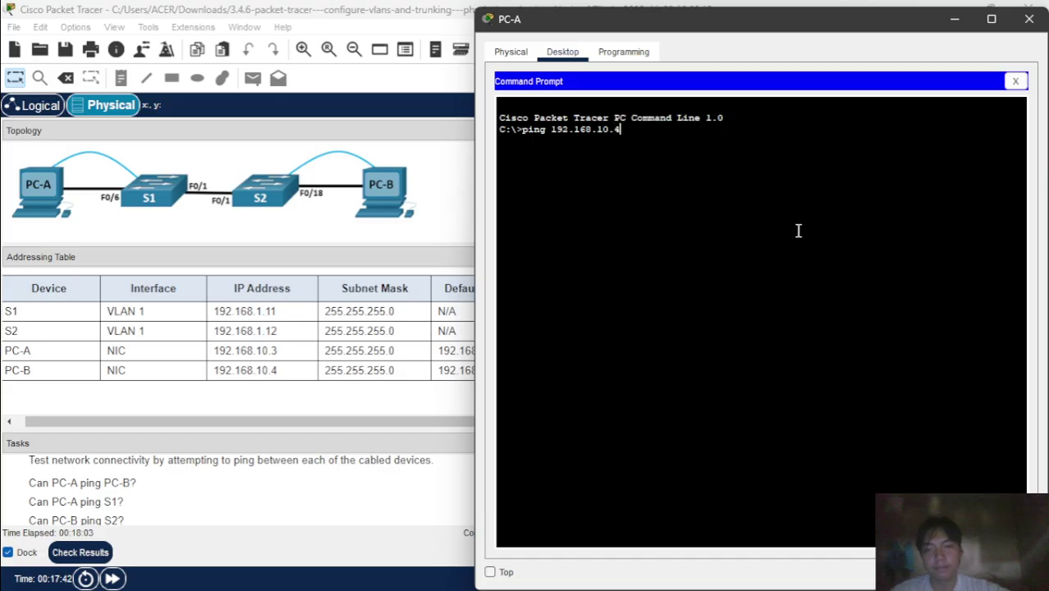
{"action": "key", "text": "Return"}
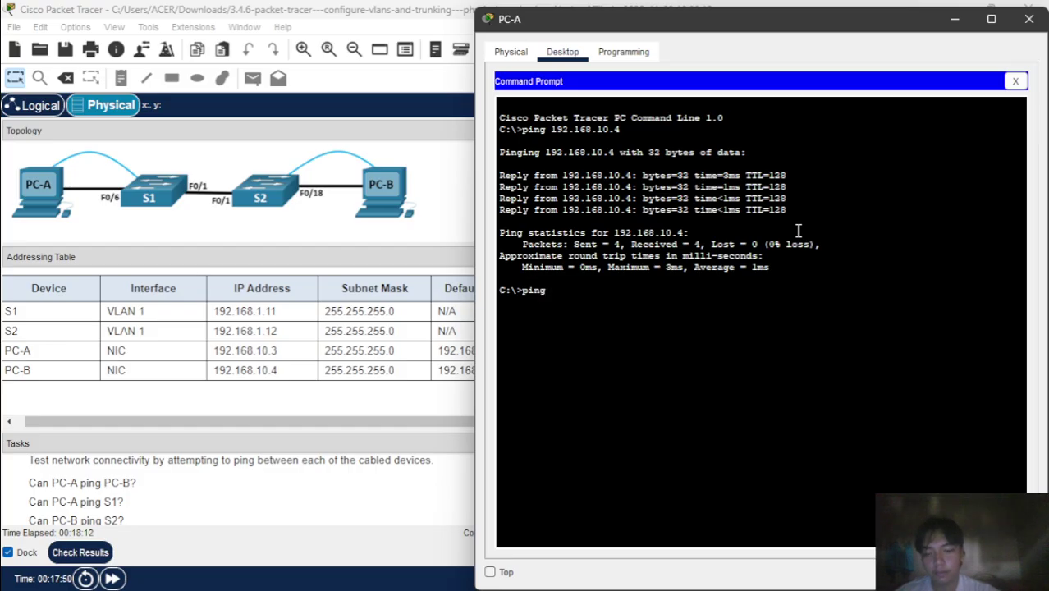
{"action": "type", "text": ".168"}
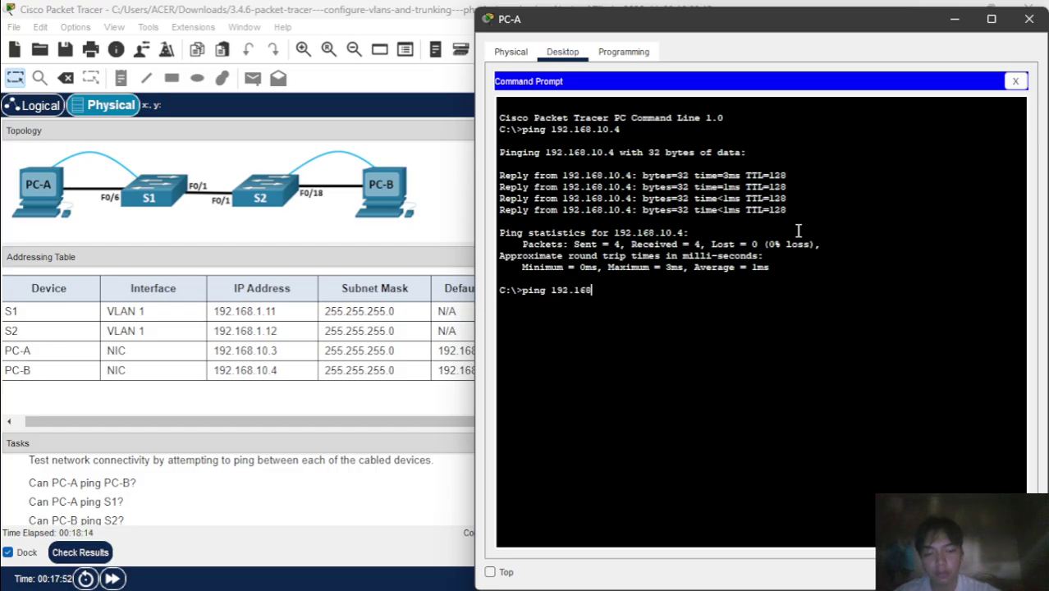
{"action": "type", "text": ".1."}
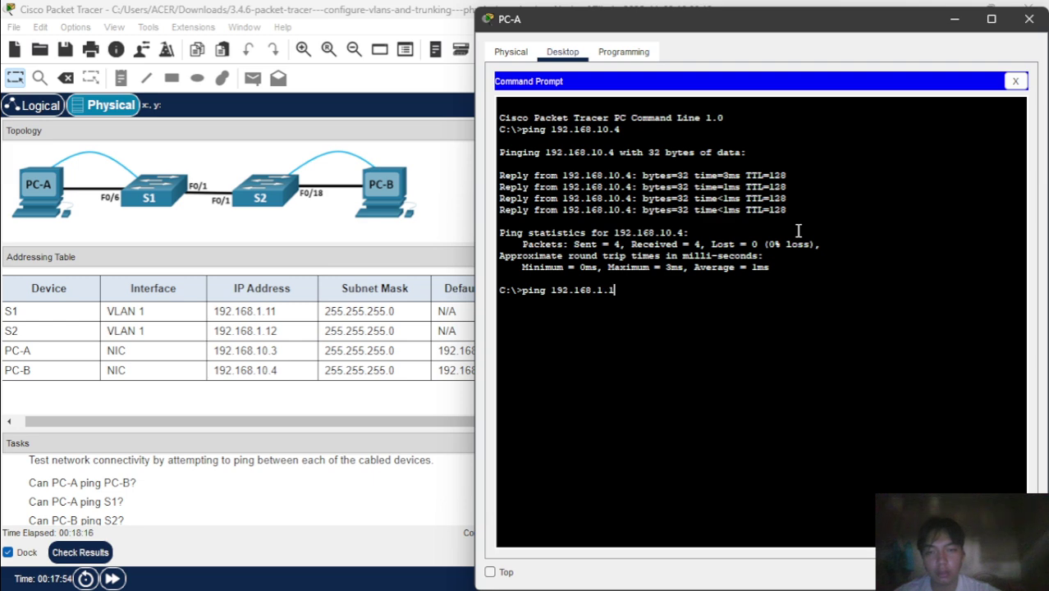
{"action": "type", "text": "1"}
{"action": "key", "text": "Return"}
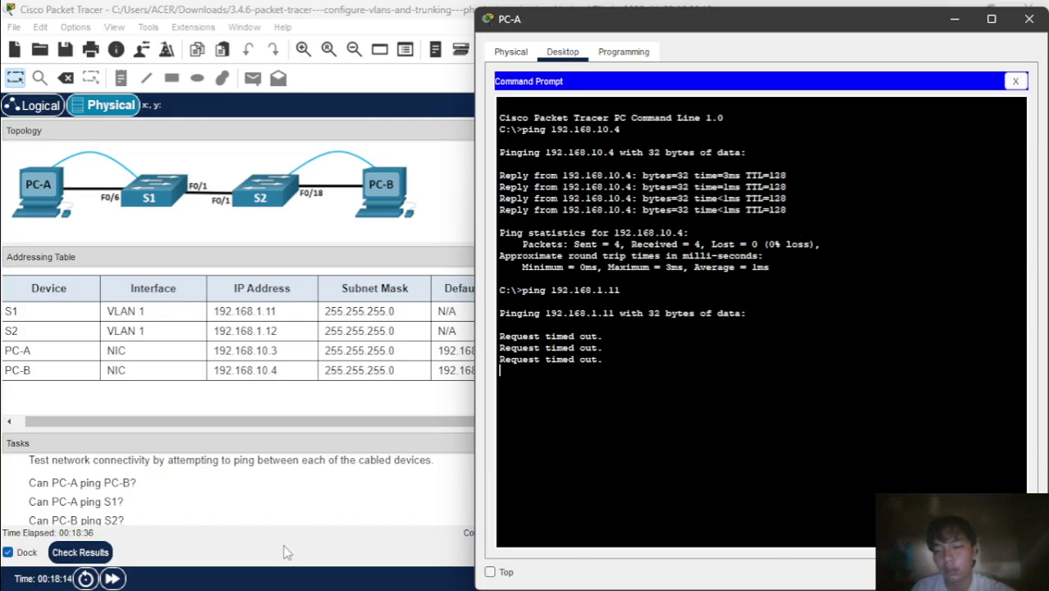
- Review the ping results and close PC-A's window
{"action": "scroll", "coordinate": [315, 463], "scroll_direction": "down", "scroll_amount": 2}
{"action": "scroll", "coordinate": [314, 463], "scroll_direction": "up", "scroll_amount": 2}
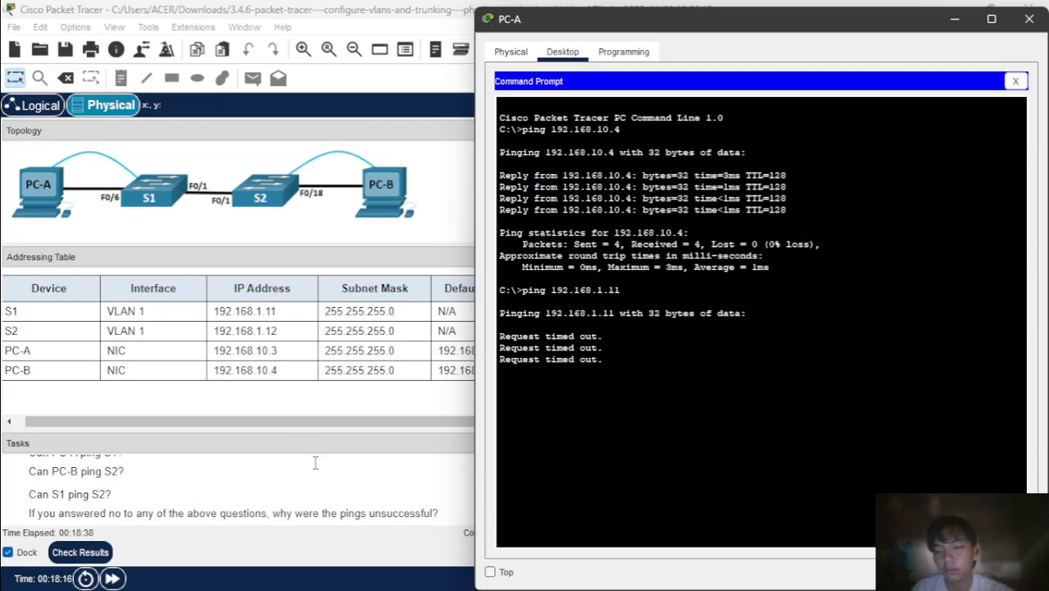
{"action": "scroll", "coordinate": [314, 463], "scroll_direction": "down", "scroll_amount": 1}
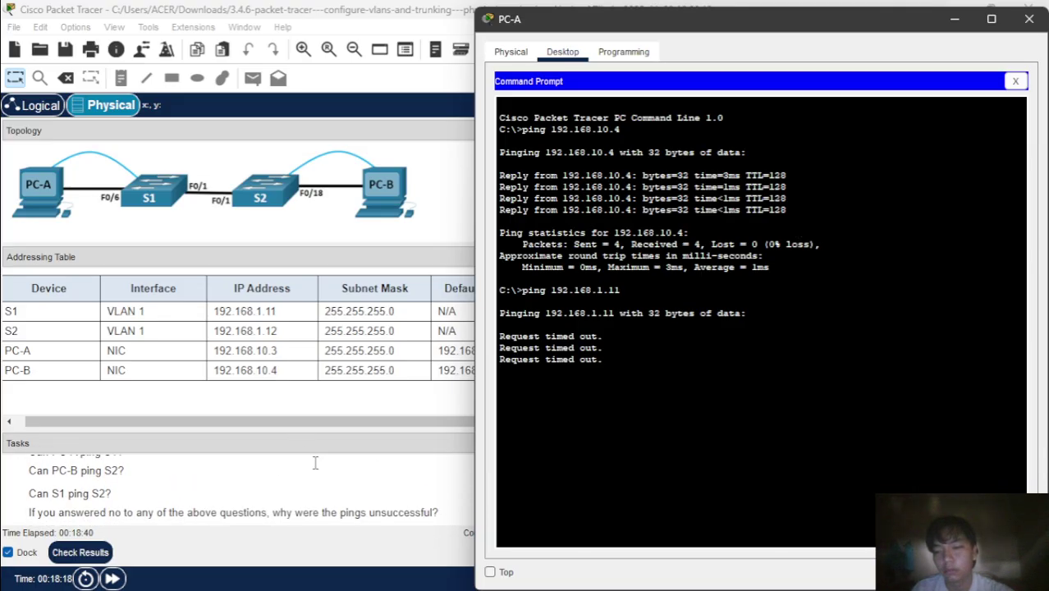
{"action": "scroll", "coordinate": [314, 463], "scroll_direction": "up", "scroll_amount": 2}
{"action": "scroll", "coordinate": [315, 463], "scroll_direction": "down", "scroll_amount": 2}
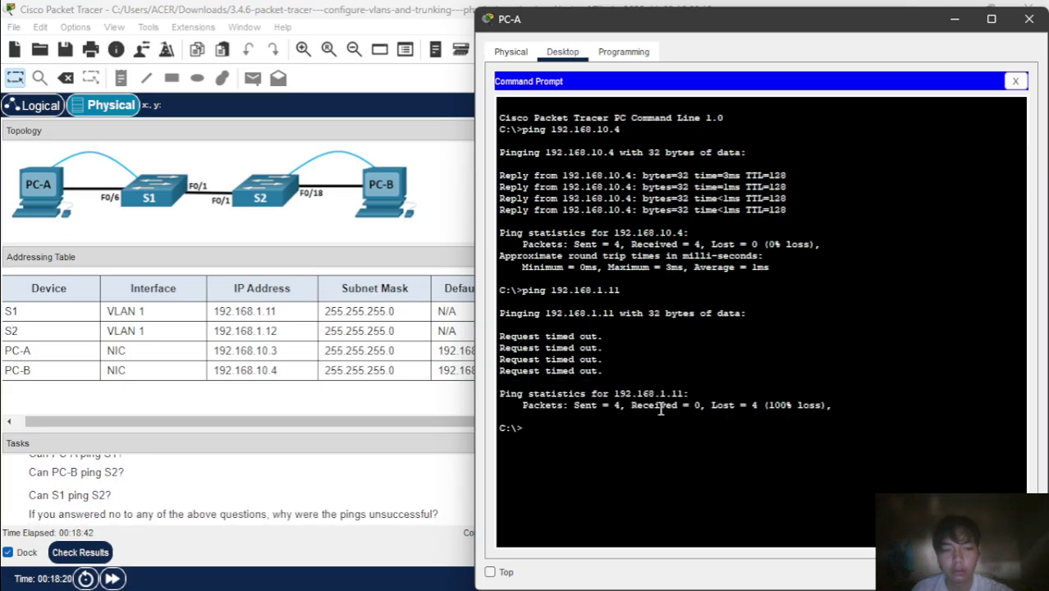
{"action": "scroll", "coordinate": [392, 516], "scroll_direction": "up", "scroll_amount": 1}
{"action": "scroll", "coordinate": [392, 515], "scroll_direction": "up", "scroll_amount": 2}
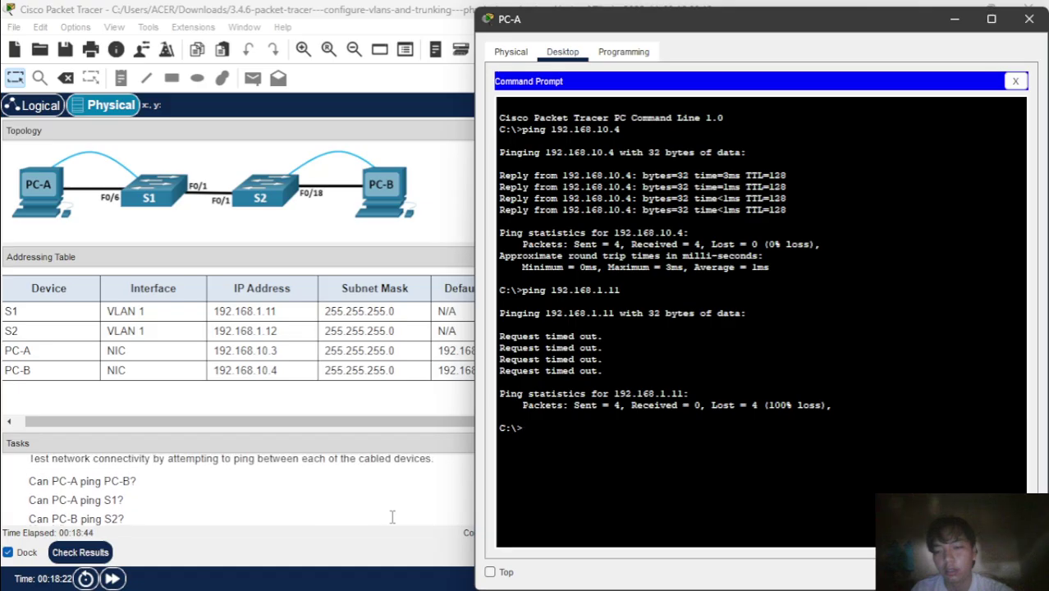
{"action": "scroll", "coordinate": [391, 517], "scroll_direction": "down", "scroll_amount": 1}
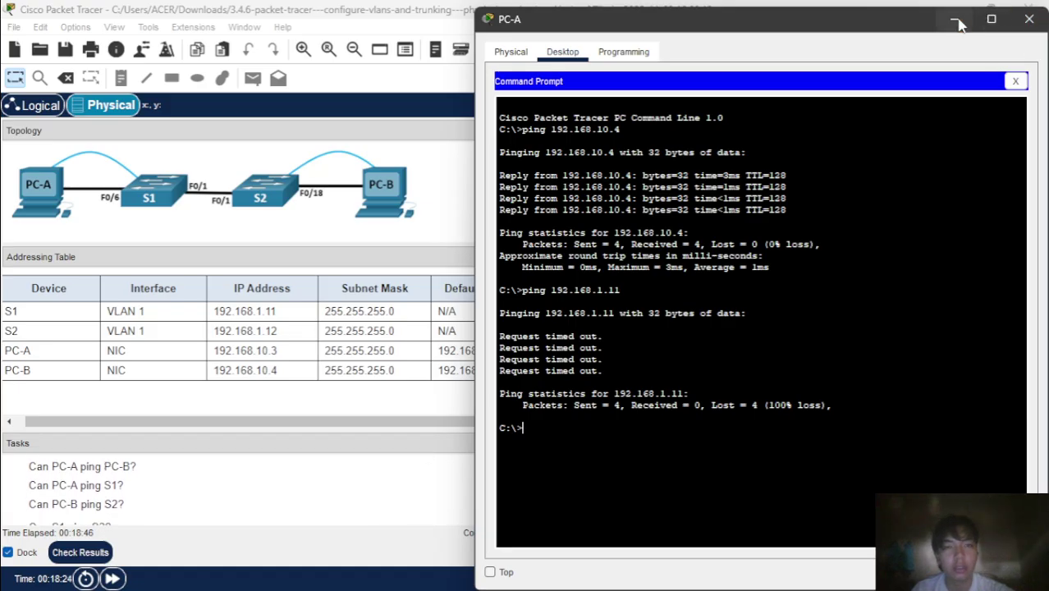
{"action": "left_click", "coordinate": [1028, 21]}
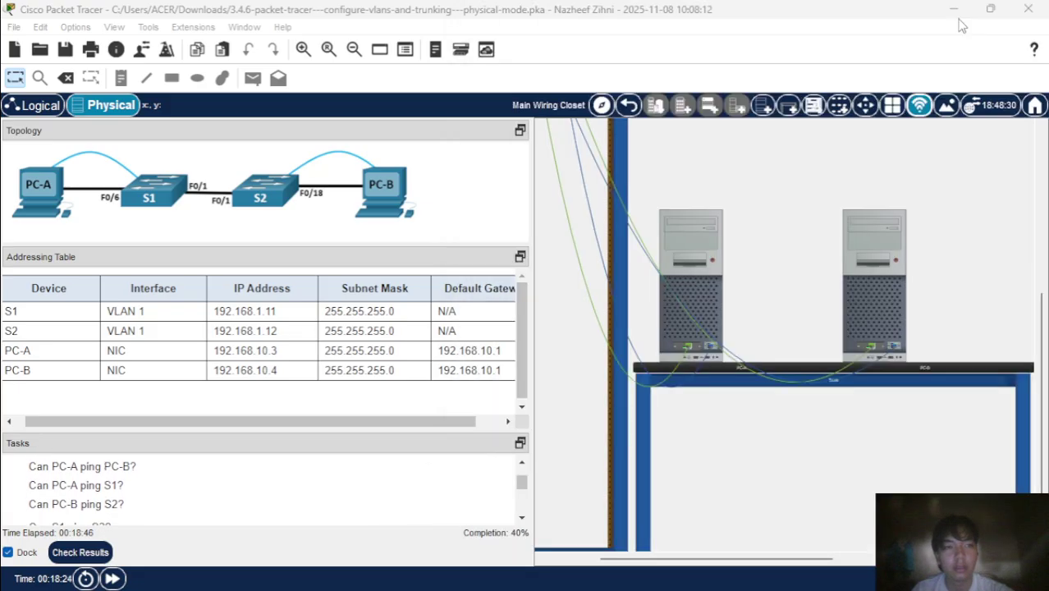
- Open PC-B's Command Prompt
{"action": "left_click", "coordinate": [891, 238]}
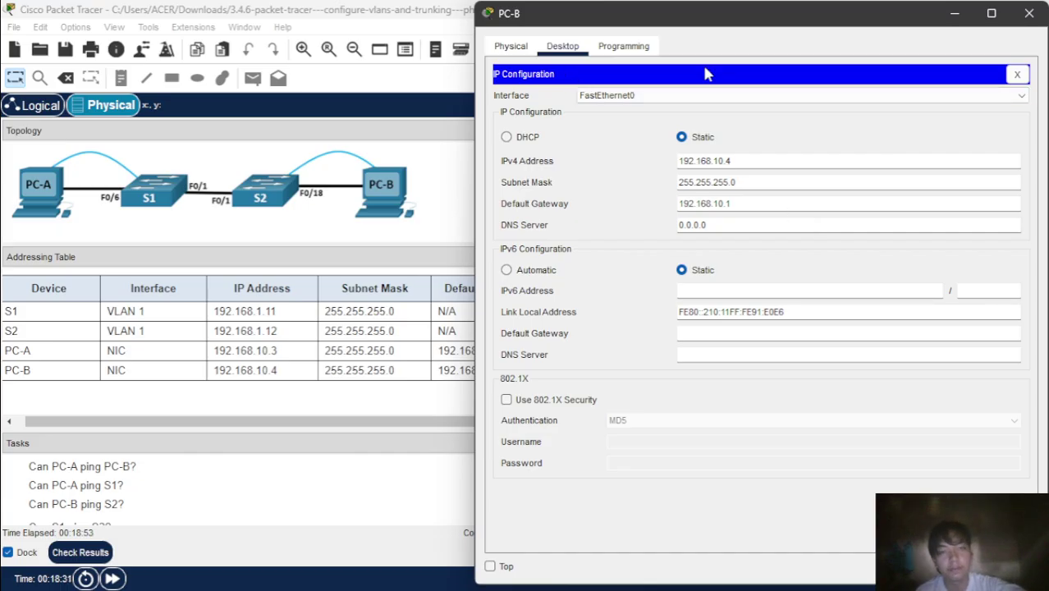
{"action": "left_click", "coordinate": [1018, 74]}
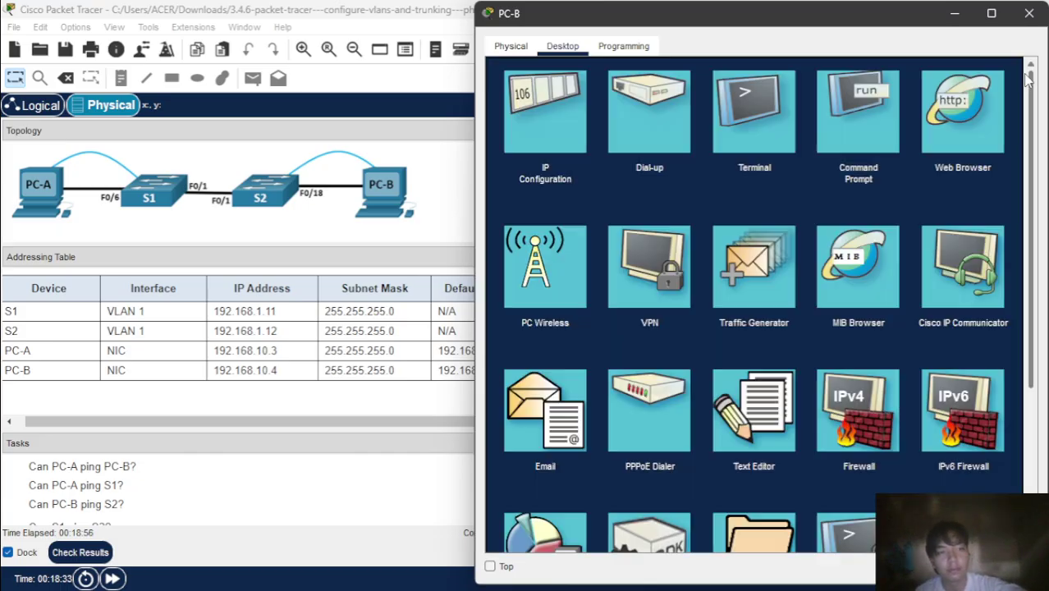
{"action": "left_click", "coordinate": [872, 125]}
- Ping S2 at 192.168.1.12 from PC-B, see it time out, and close the window
{"action": "type", "text": "pi"}
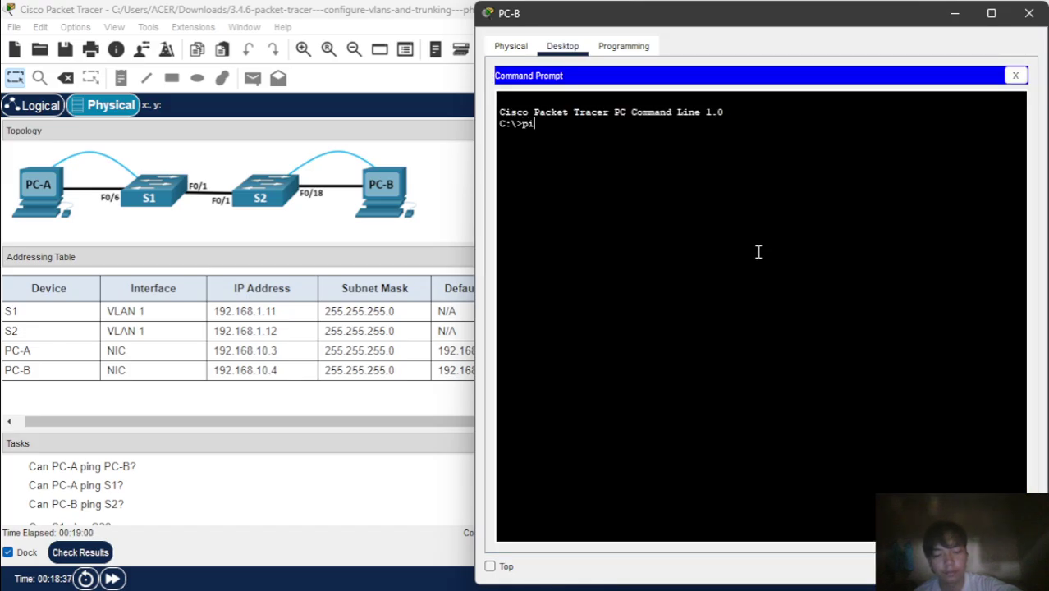
{"action": "type", "text": "ng 192.168.1."}
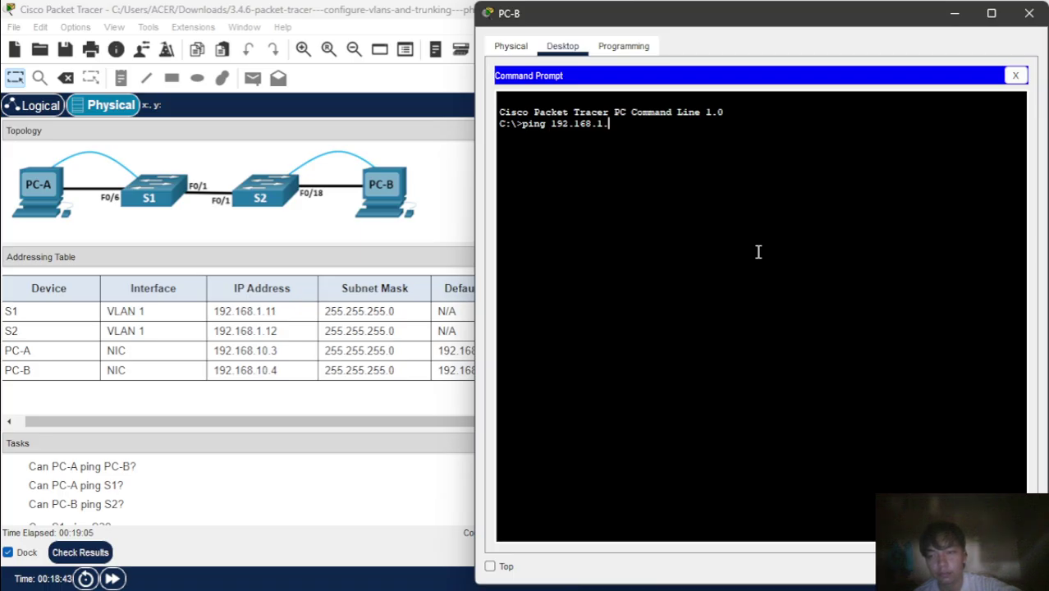
{"action": "type", "text": "13"}
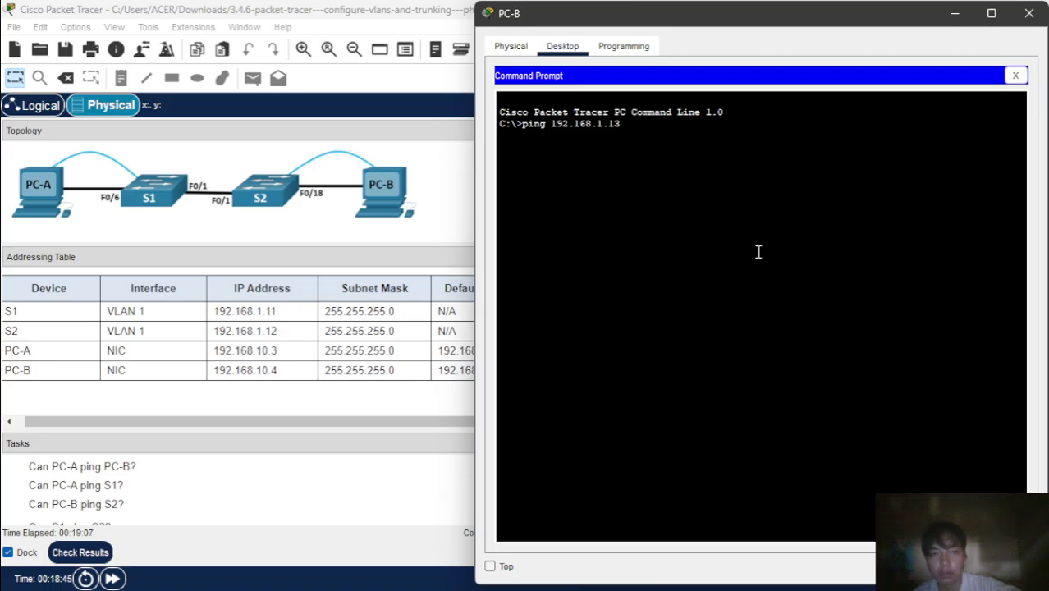
{"action": "key", "text": "BackSpace"}
{"action": "type", "text": "2"}
{"action": "key", "text": "Return"}
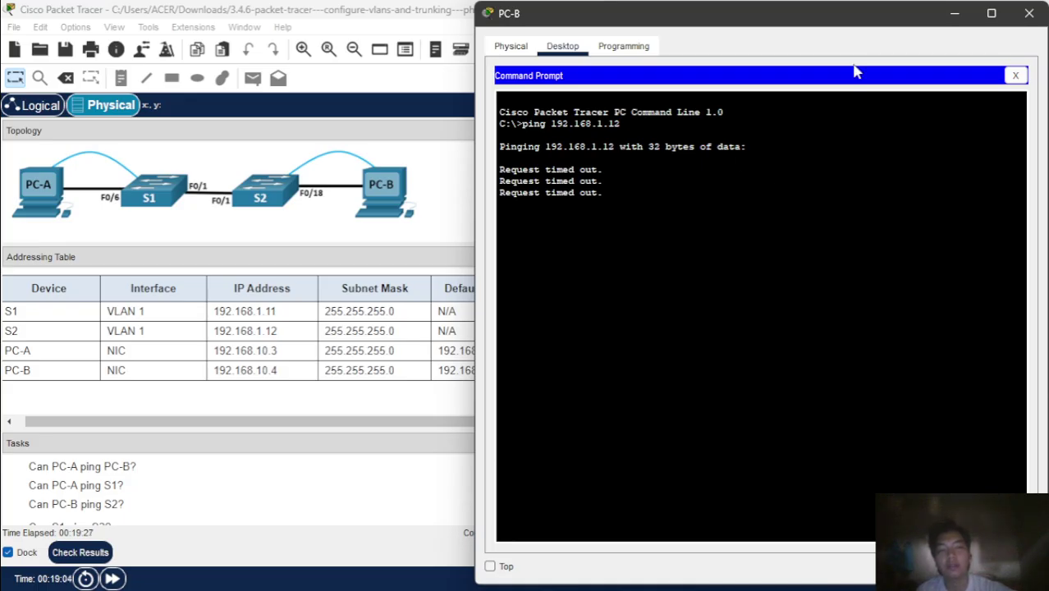
{"action": "left_click", "coordinate": [955, 15]}
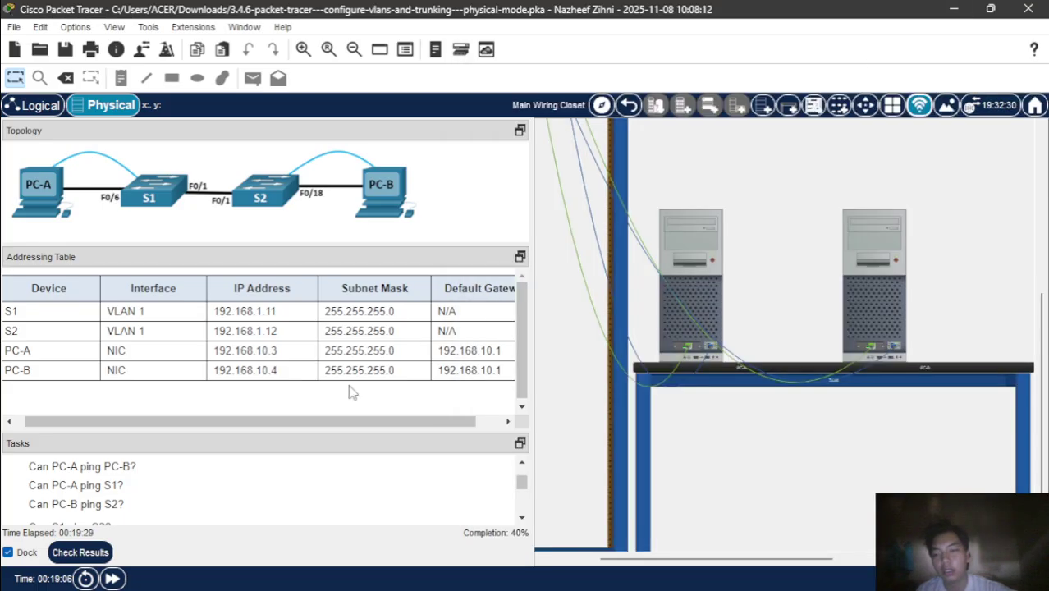
- Open PC-A's Terminal with default settings to reach S1's console
{"action": "scroll", "coordinate": [320, 490], "scroll_direction": "down", "scroll_amount": 2}
{"action": "scroll", "coordinate": [320, 490], "scroll_direction": "up", "scroll_amount": 1}
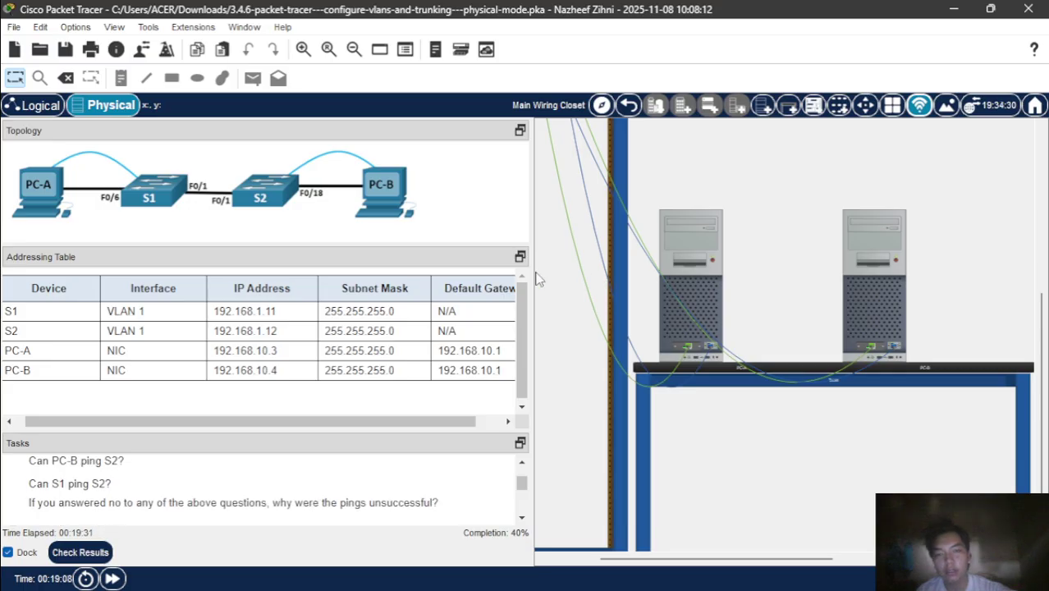
{"action": "scroll", "coordinate": [626, 274], "scroll_direction": "left", "scroll_amount": 2}
{"action": "scroll", "coordinate": [626, 266], "scroll_direction": "up", "scroll_amount": 3}
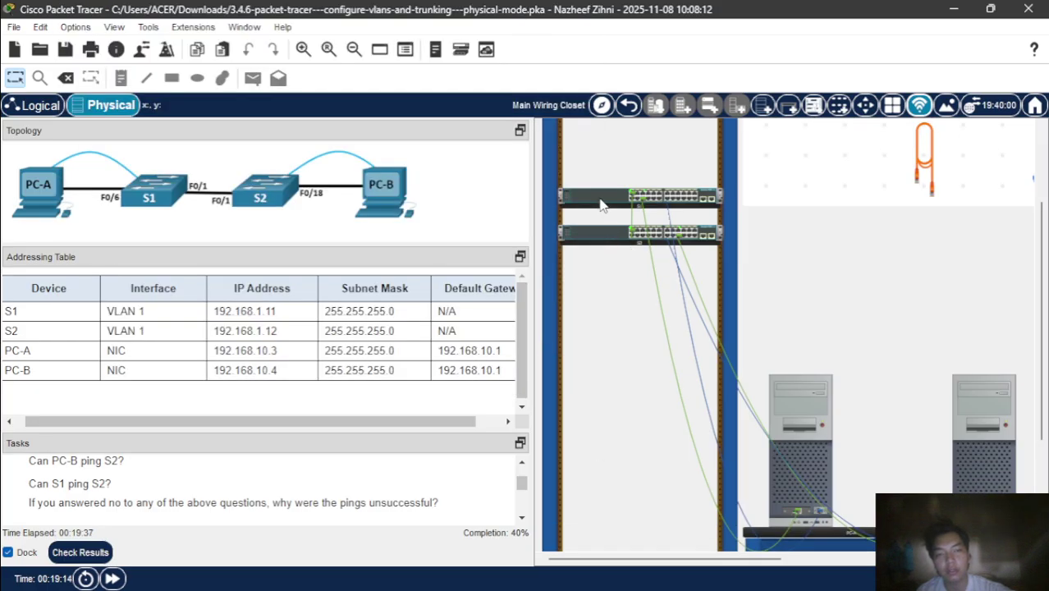
{"action": "left_click", "coordinate": [602, 205]}
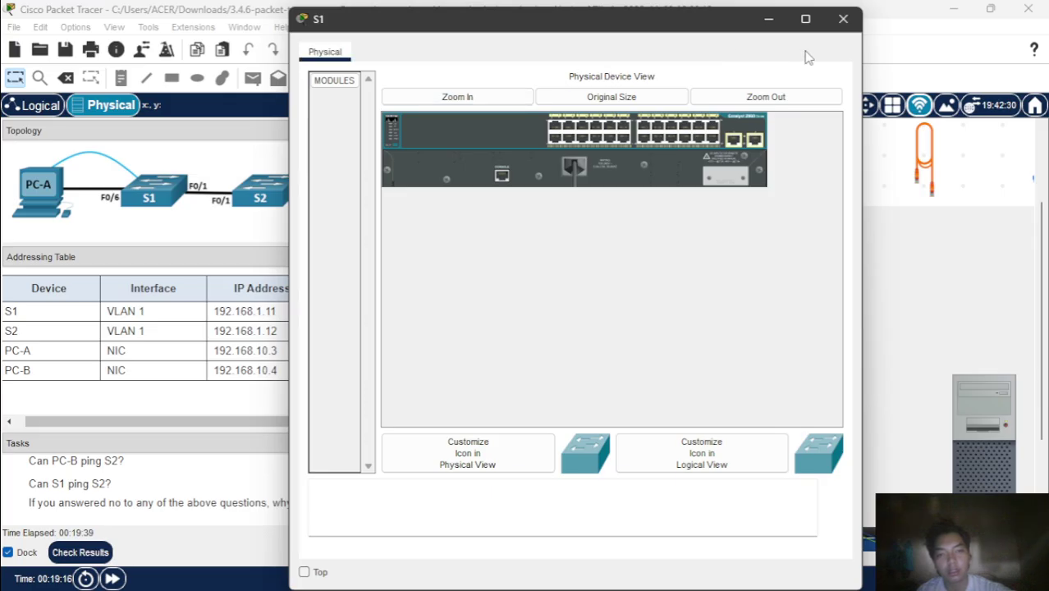
{"action": "left_click", "coordinate": [841, 25]}
{"action": "scroll", "coordinate": [808, 372], "scroll_direction": "down", "scroll_amount": 1}
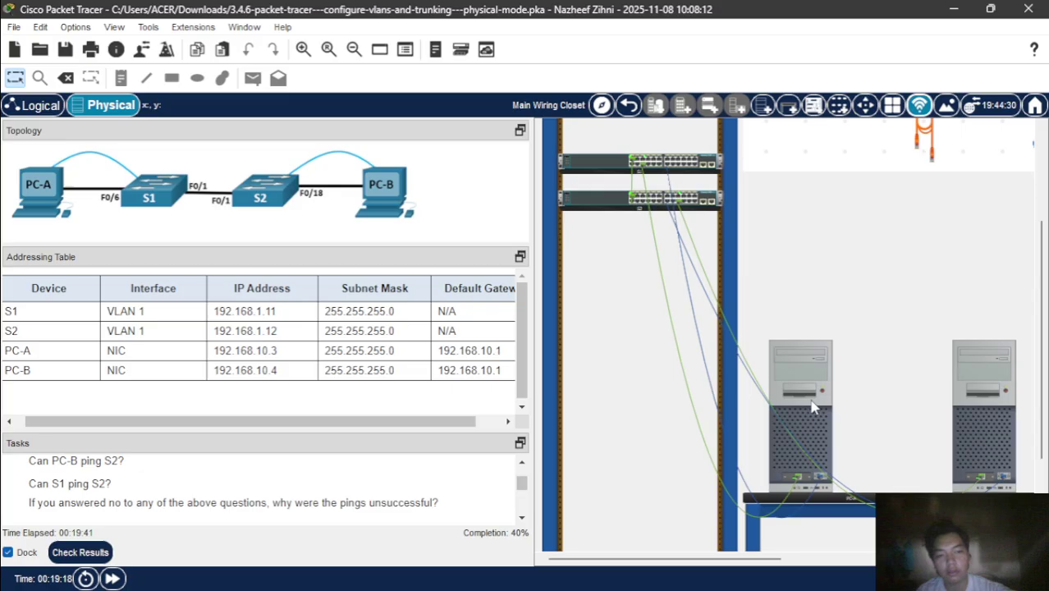
{"action": "left_click", "coordinate": [810, 374]}
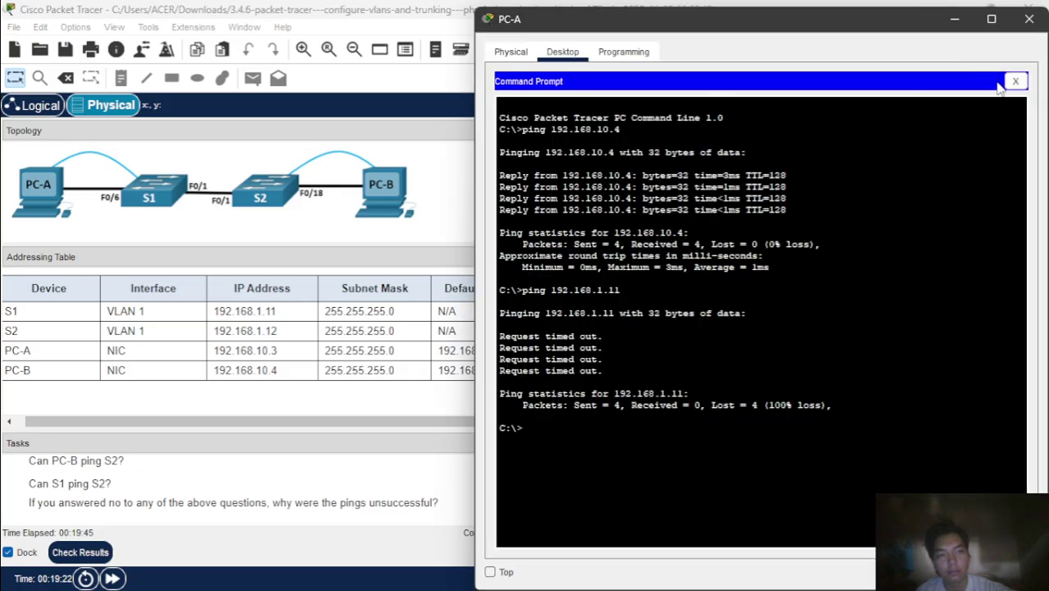
{"action": "left_click", "coordinate": [1016, 83]}
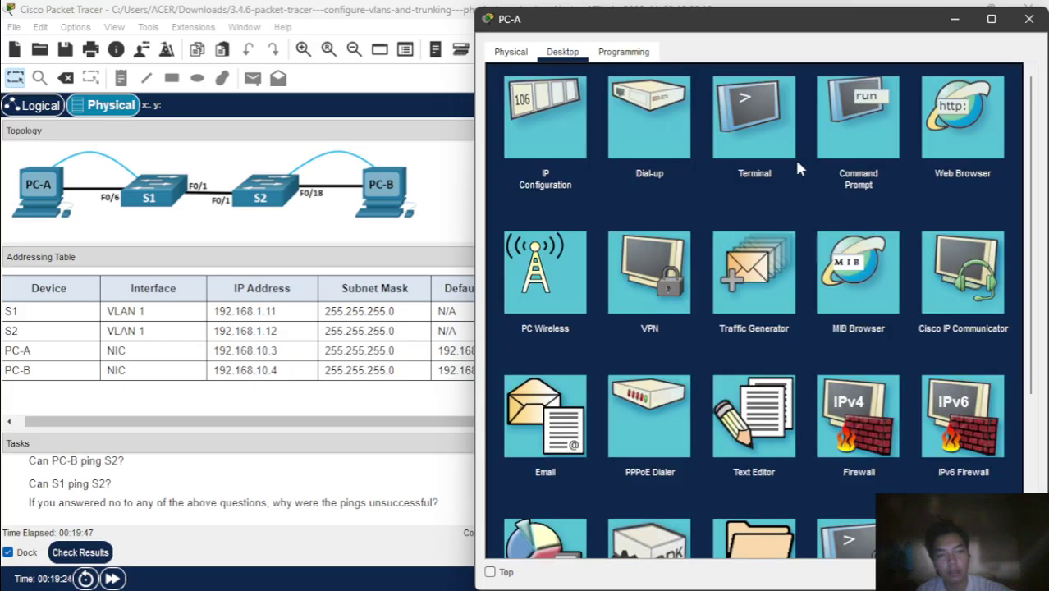
{"action": "left_click", "coordinate": [766, 152]}
{"action": "left_click", "coordinate": [988, 237]}
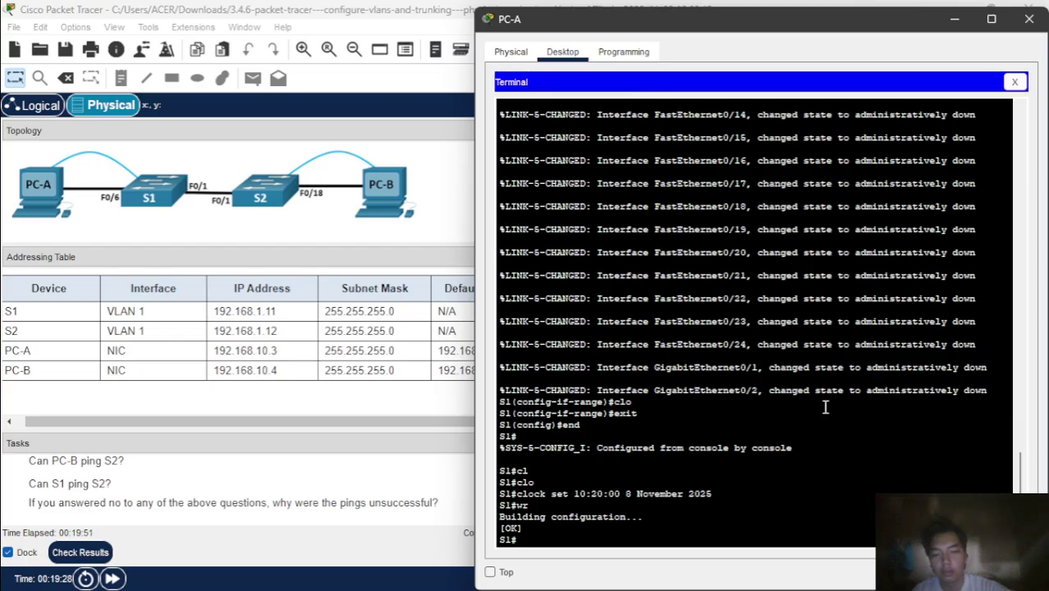
- Ping S2 at 192.168.1.12 from S1 twice, reaching 60% then 100% success
{"action": "type", "text": "pun"}
{"action": "key", "text": "BackSpace"}
{"action": "key", "text": "BackSpace"}
{"action": "type", "text": "ing"}
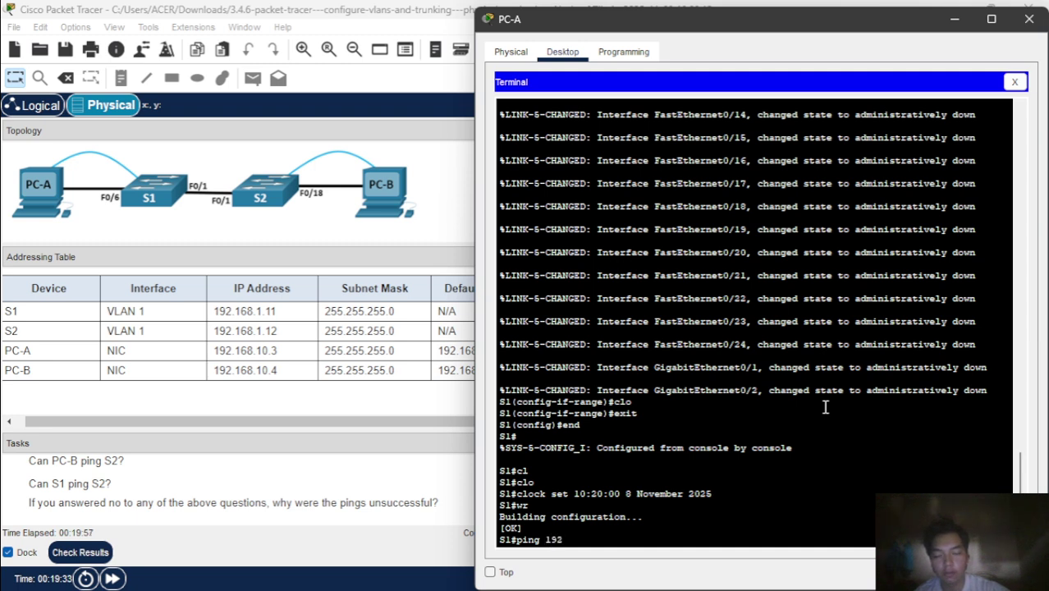
{"action": "type", "text": "192.168"}
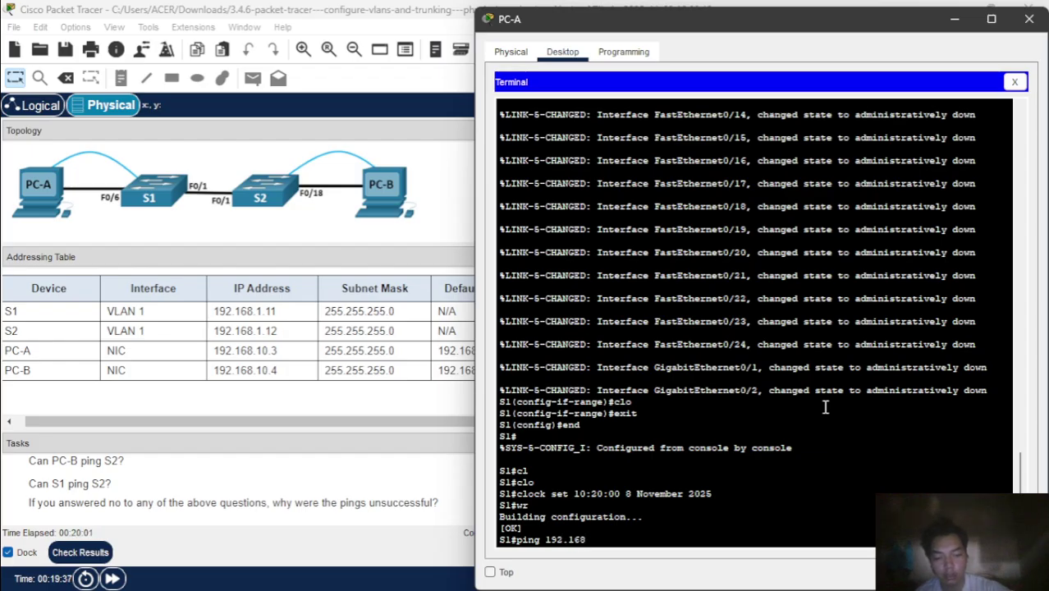
{"action": "type", "text": ".1.12"}
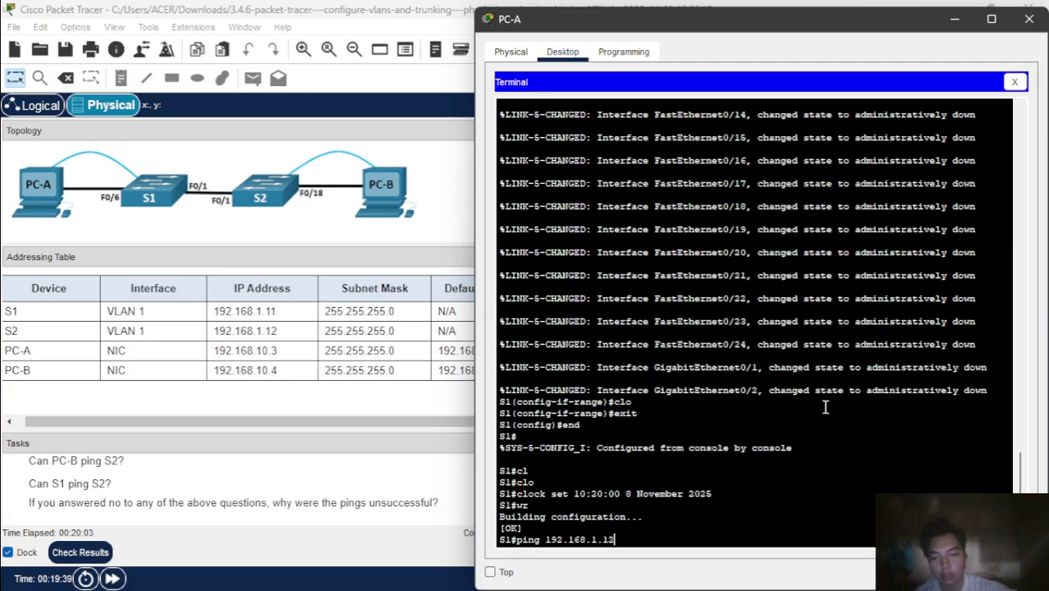
{"action": "key", "text": "Return"}
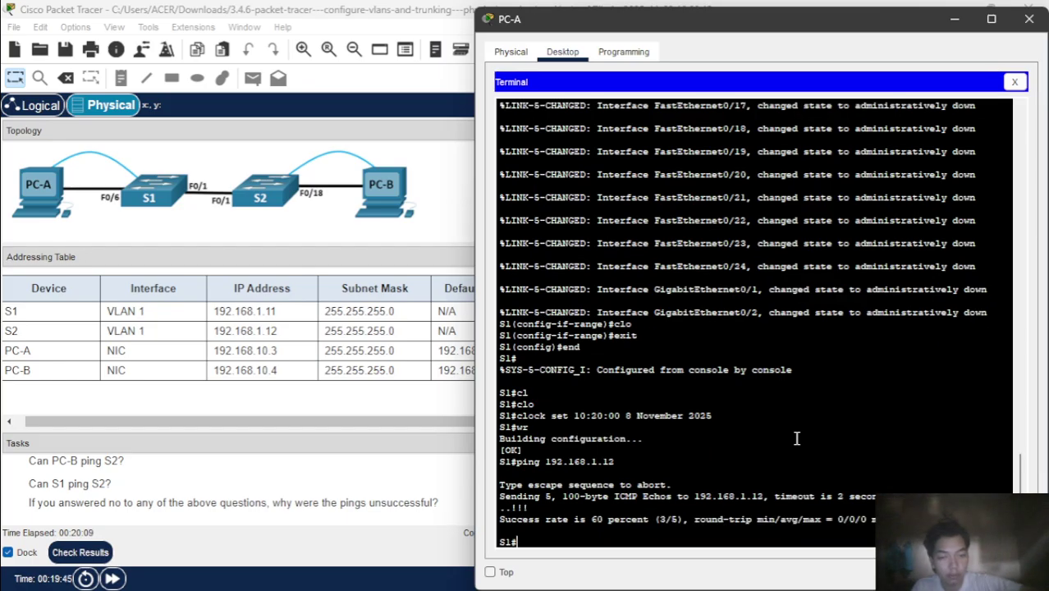
{"action": "key", "text": "Up"}
{"action": "key", "text": "Return"}
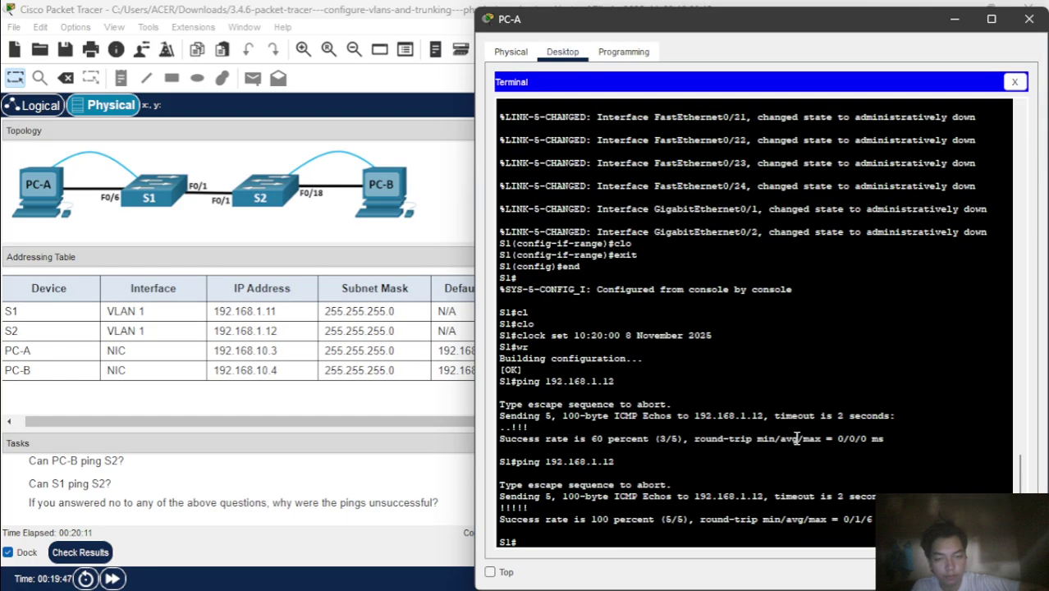
{"action": "left_click", "coordinate": [958, 20]}
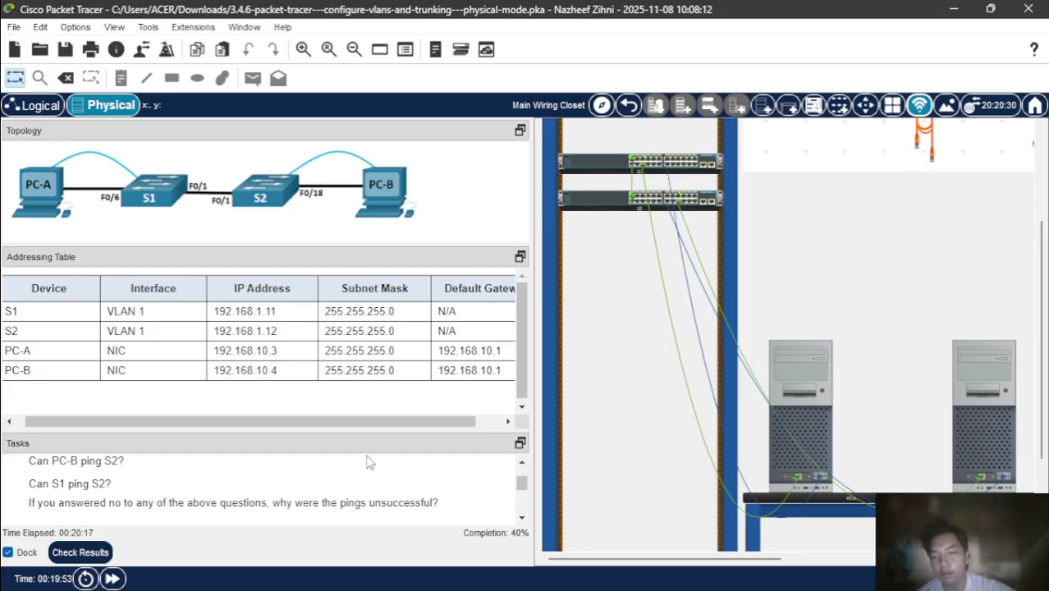
- Enlarge the Tasks pane to Part 2 Step 1 and reopen PC-A's terminal to S1
{"action": "scroll", "coordinate": [384, 482], "scroll_direction": "down", "scroll_amount": 3}
{"action": "scroll", "coordinate": [386, 483], "scroll_direction": "up", "scroll_amount": 1}
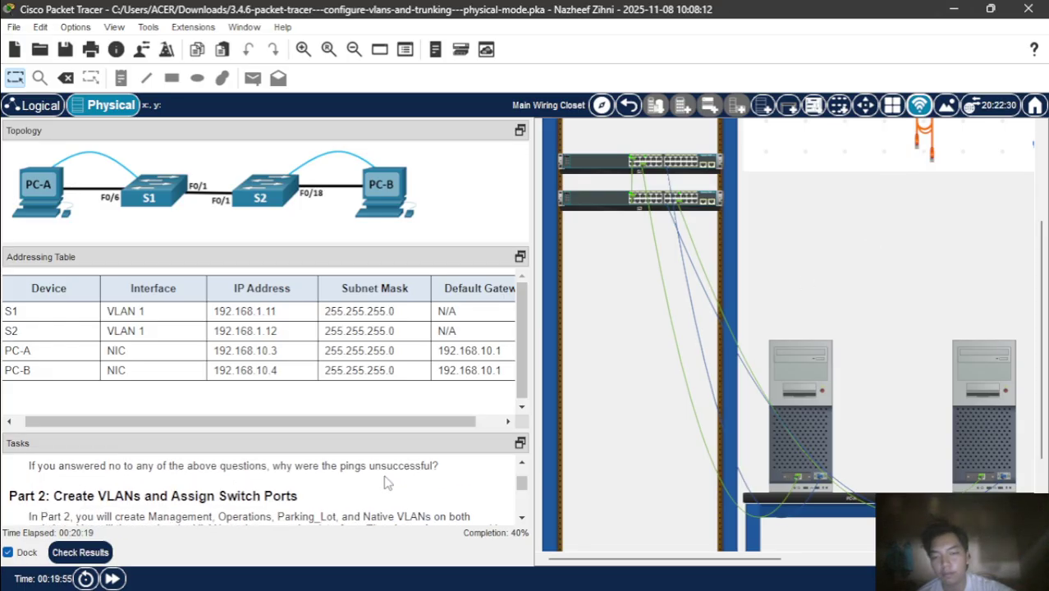
{"action": "scroll", "coordinate": [387, 483], "scroll_direction": "up", "scroll_amount": 1}
{"action": "scroll", "coordinate": [387, 483], "scroll_direction": "down", "scroll_amount": 1}
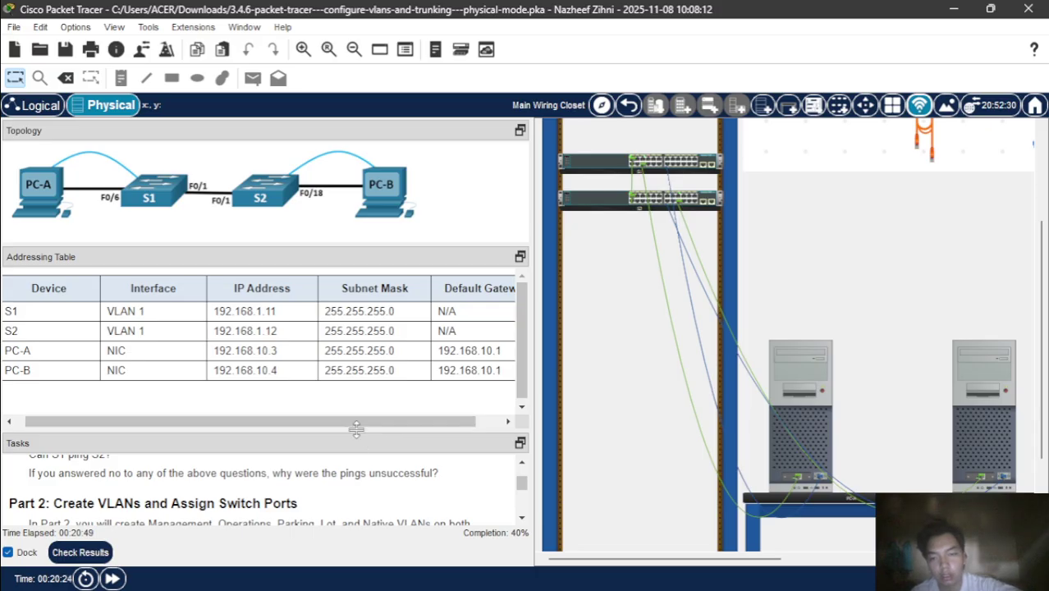
{"action": "left_click_drag", "start_coordinate": [357, 428], "coordinate": [353, 319]}
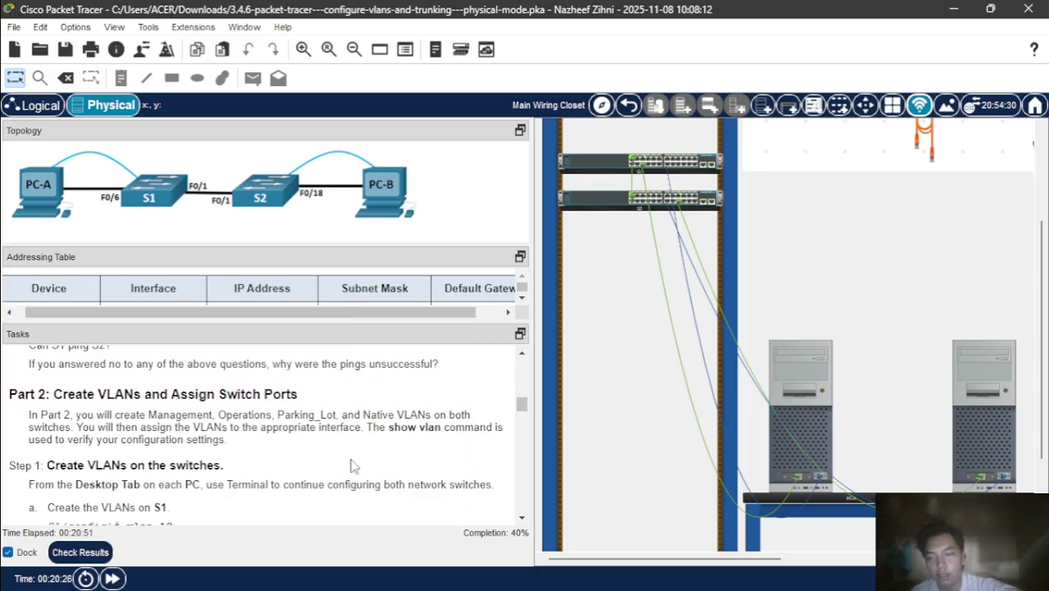
{"action": "scroll", "coordinate": [353, 467], "scroll_direction": "up", "scroll_amount": 1}
{"action": "scroll", "coordinate": [353, 466], "scroll_direction": "up", "scroll_amount": 3}
{"action": "scroll", "coordinate": [353, 466], "scroll_direction": "down", "scroll_amount": 3}
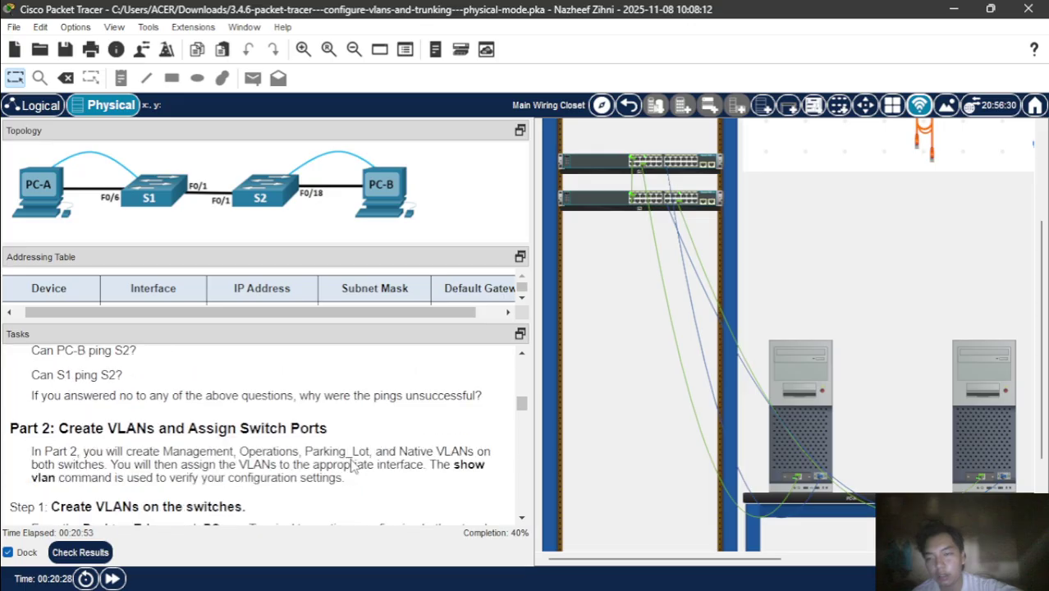
{"action": "scroll", "coordinate": [353, 467], "scroll_direction": "down", "scroll_amount": 3}
{"action": "scroll", "coordinate": [353, 466], "scroll_direction": "up", "scroll_amount": 2}
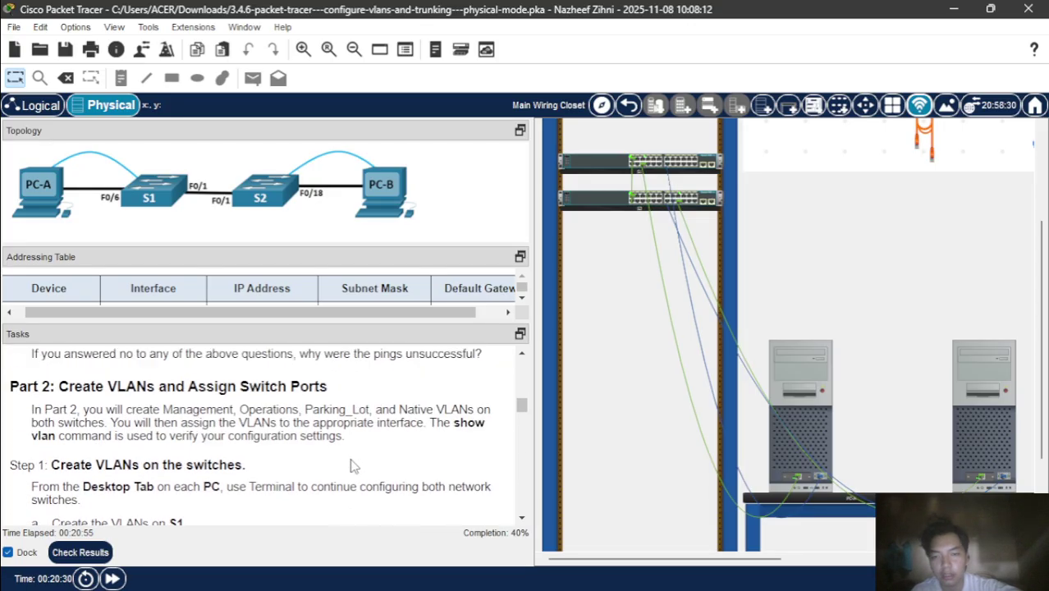
{"action": "scroll", "coordinate": [353, 466], "scroll_direction": "up", "scroll_amount": 1}
{"action": "scroll", "coordinate": [353, 466], "scroll_direction": "down", "scroll_amount": 5}
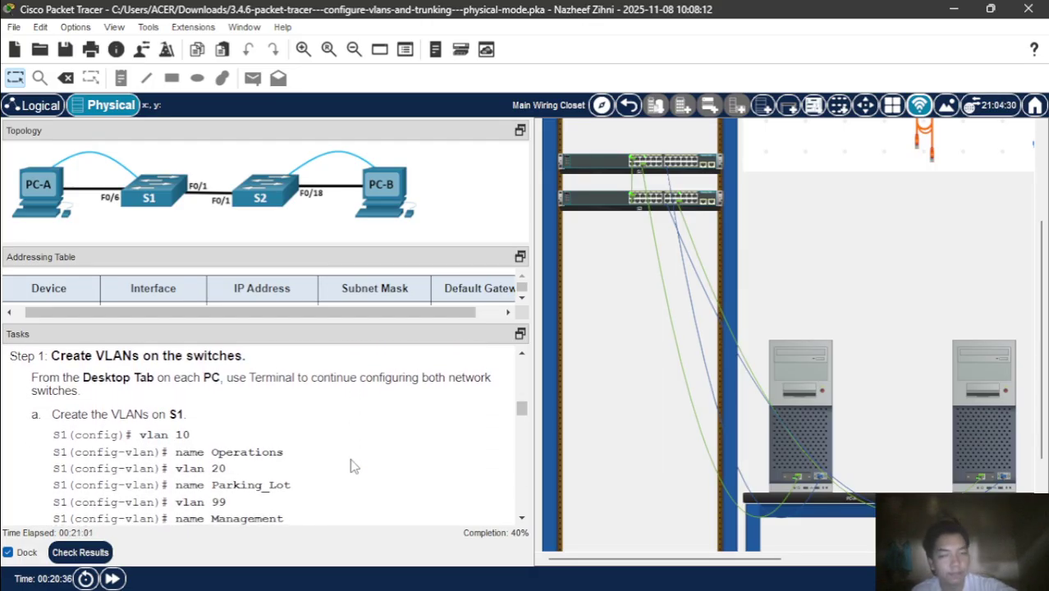
{"action": "scroll", "coordinate": [353, 466], "scroll_direction": "down", "scroll_amount": 3}
{"action": "scroll", "coordinate": [353, 466], "scroll_direction": "up", "scroll_amount": 1}
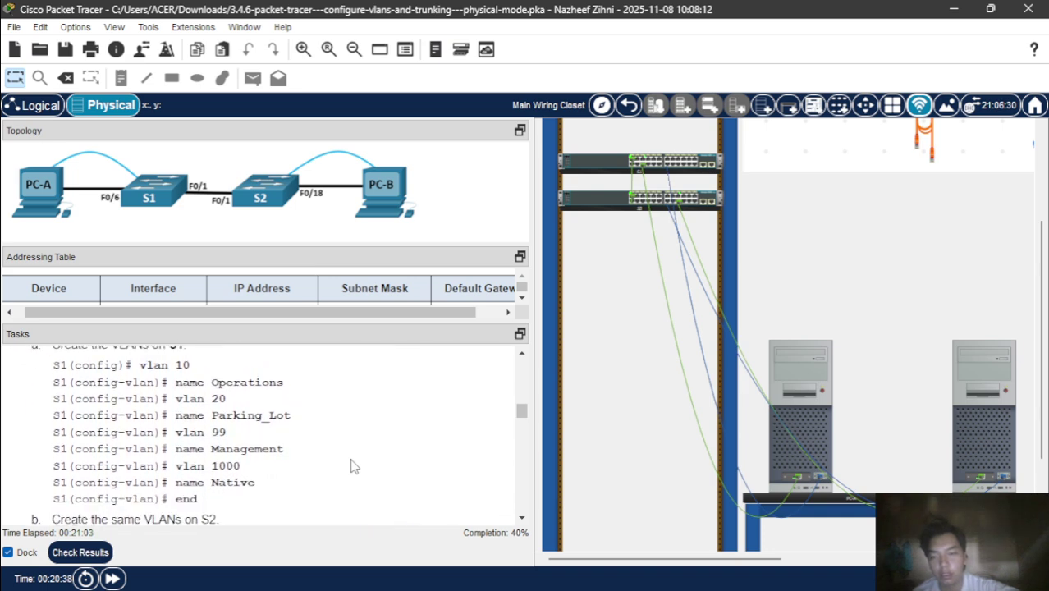
{"action": "left_click", "coordinate": [790, 371]}
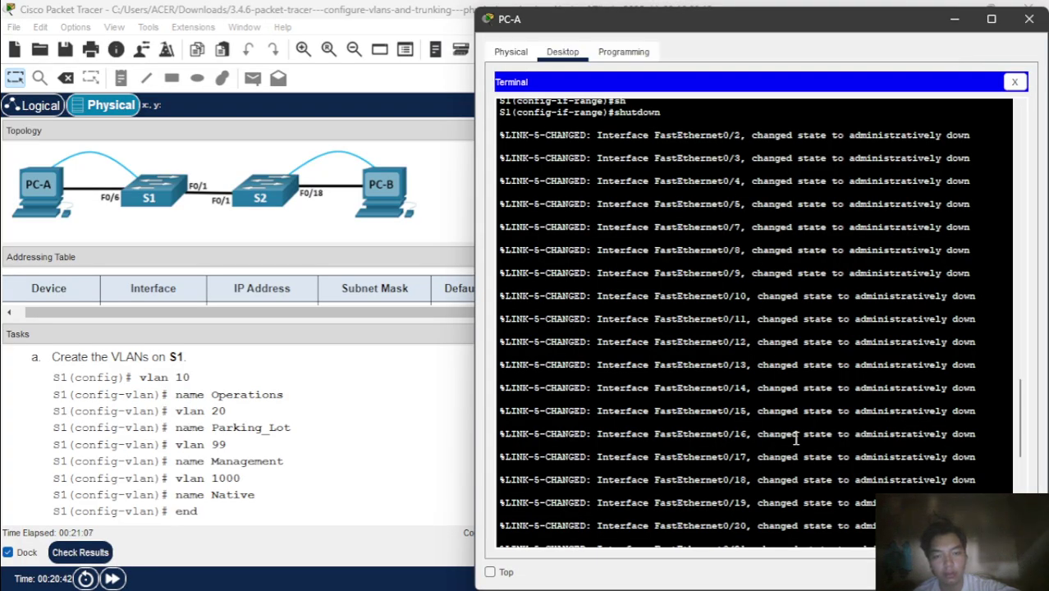
- Reopen PC-A's terminal to S1's console with the default serial settings
{"action": "scroll", "coordinate": [796, 439], "scroll_direction": "down", "scroll_amount": 10}
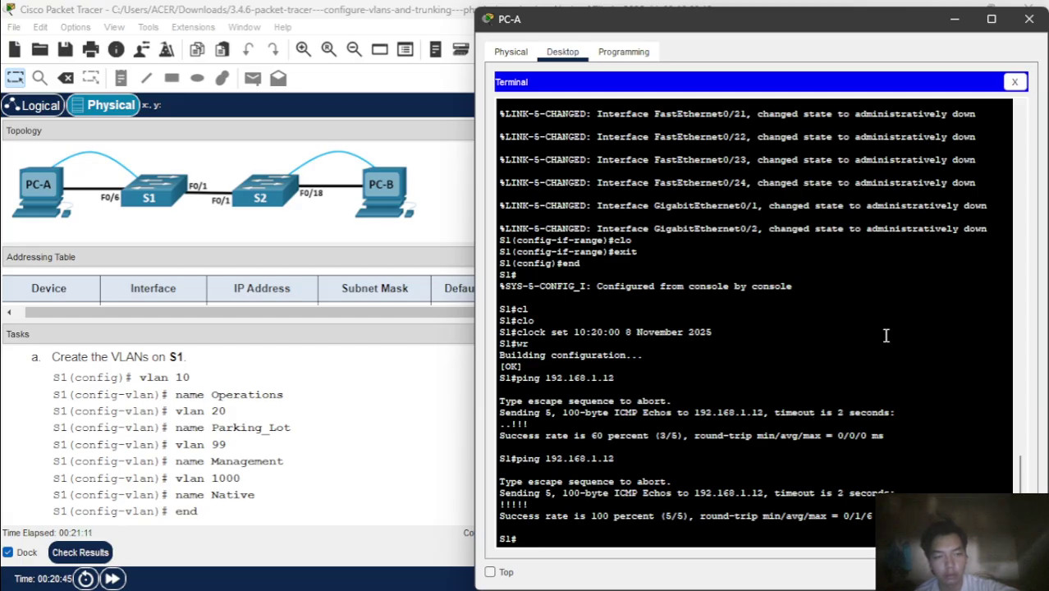
{"action": "left_click", "coordinate": [1018, 82]}
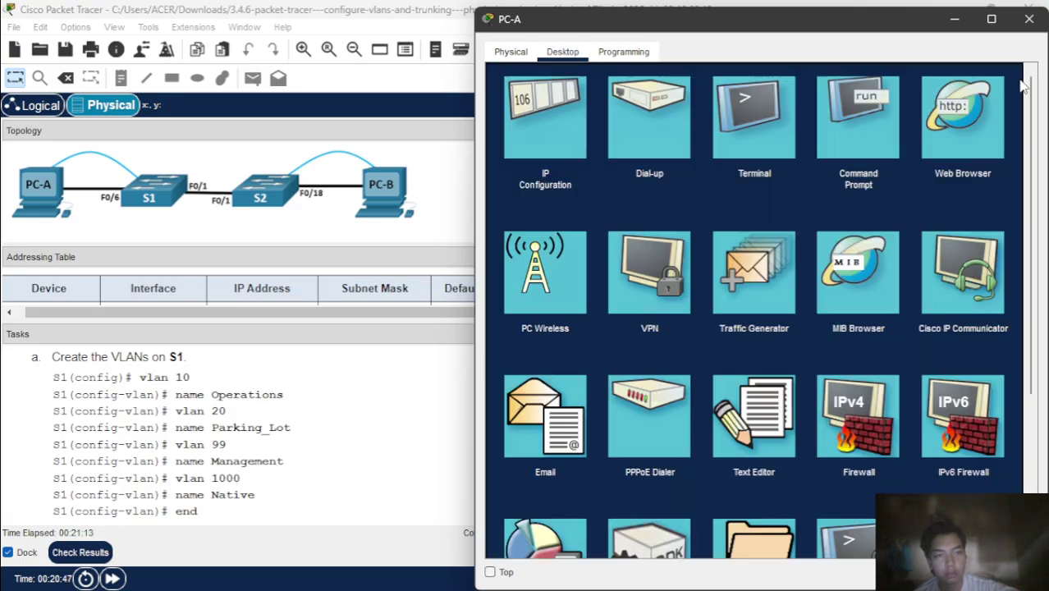
{"action": "left_click", "coordinate": [754, 169]}
{"action": "left_click", "coordinate": [745, 132]}
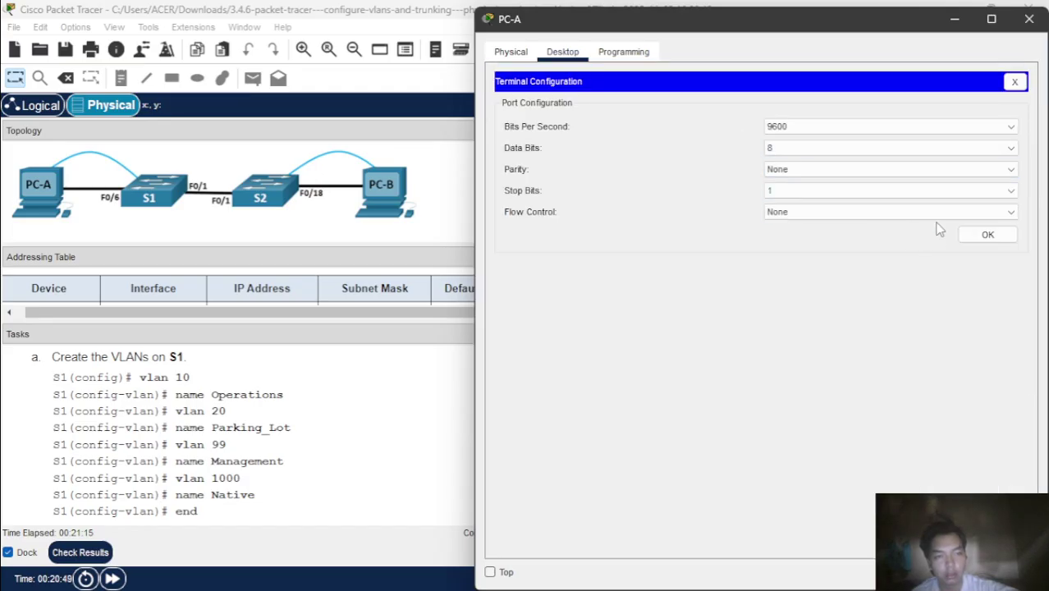
{"action": "left_click", "coordinate": [988, 235]}
{"action": "key", "text": "Return"}
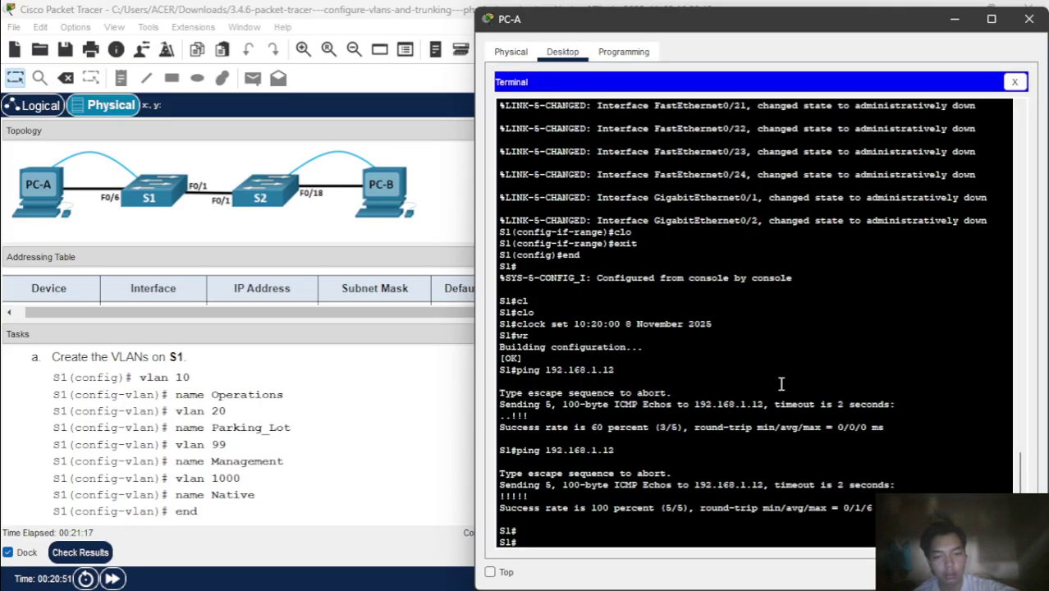
- Enter global configuration on S1 and create VLAN 10 named Operations
{"action": "type", "text": "conf"}
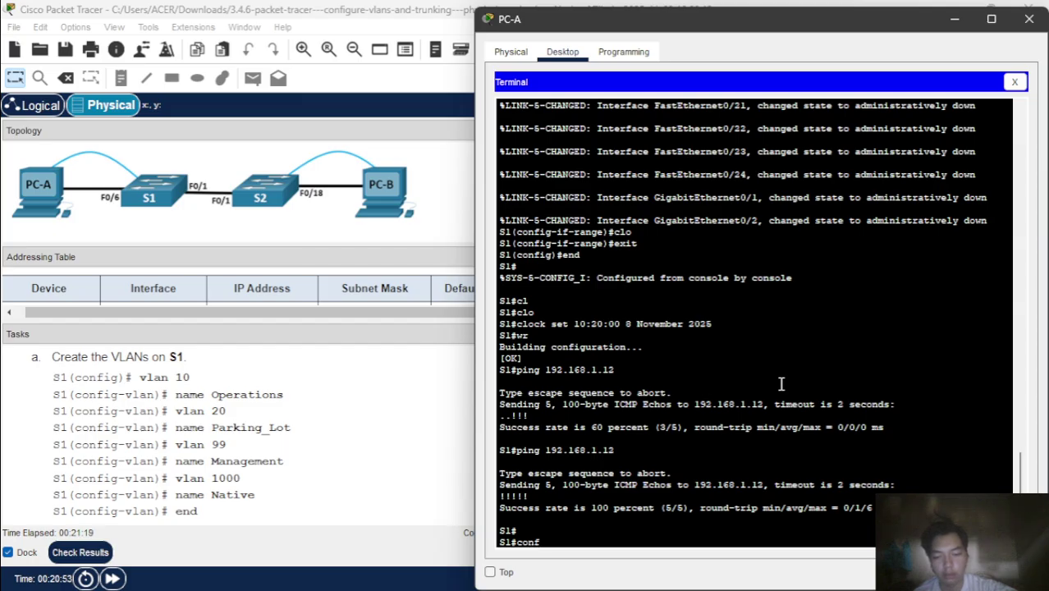
{"action": "type", "text": " t"}
{"action": "key", "text": "Return"}
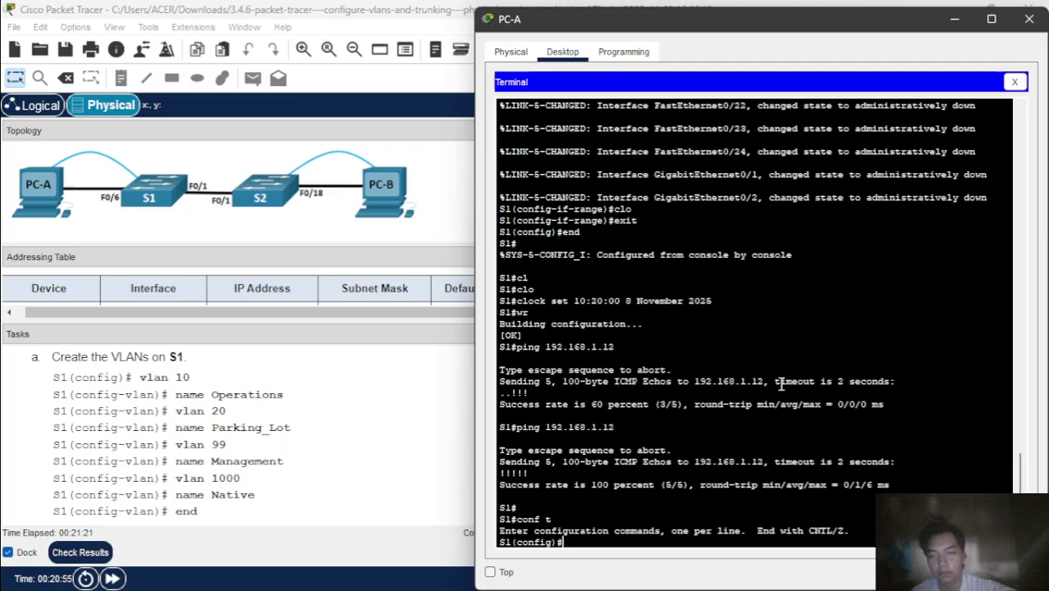
{"action": "type", "text": "vl"}
{"action": "key", "text": "Tab"}
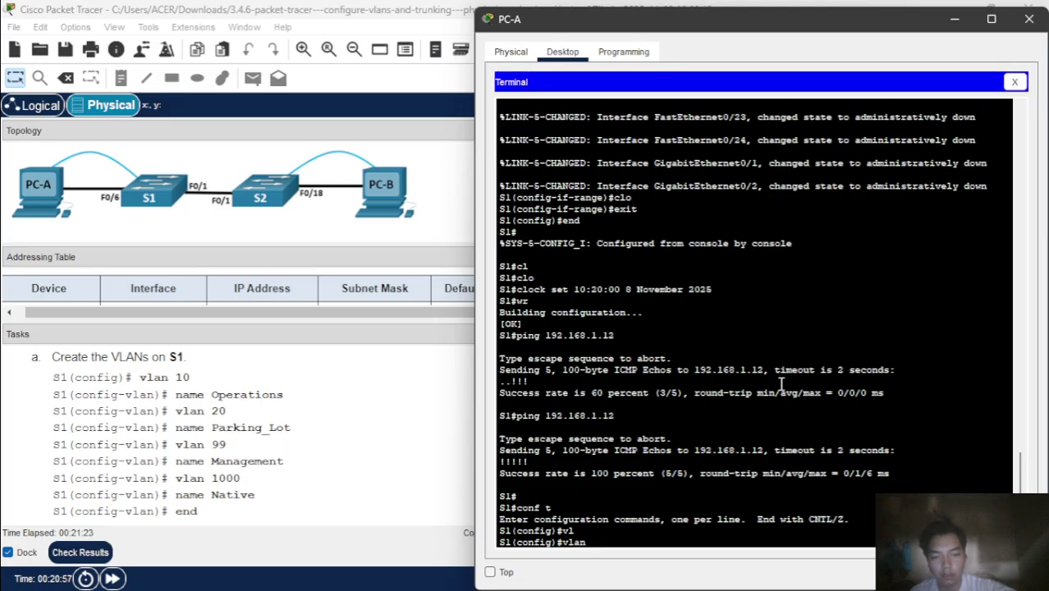
{"action": "type", "text": "10"}
{"action": "key", "text": "Return"}
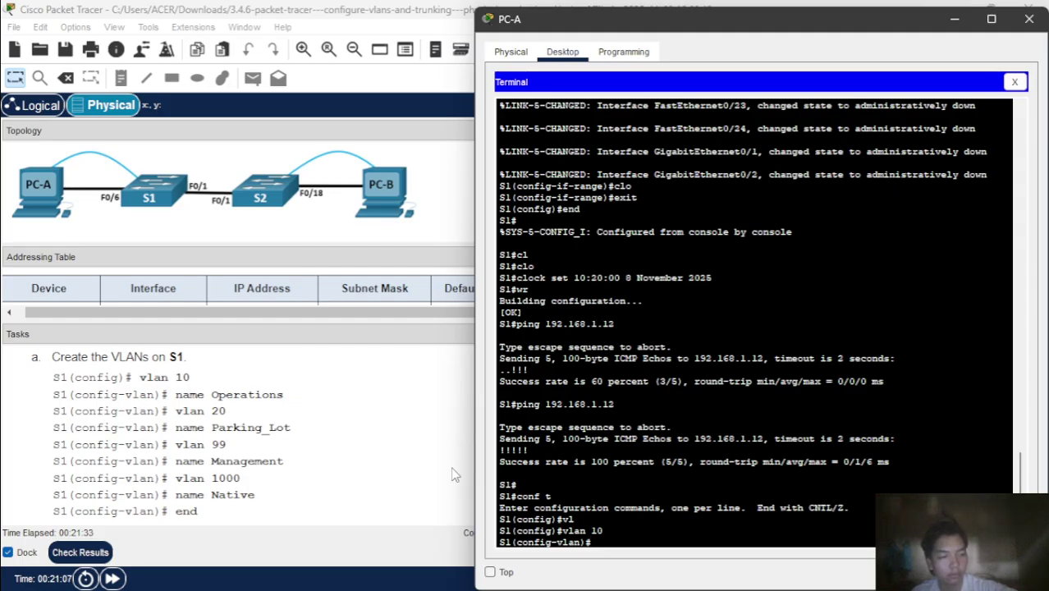
{"action": "scroll", "coordinate": [274, 461], "scroll_direction": "down", "scroll_amount": 1}
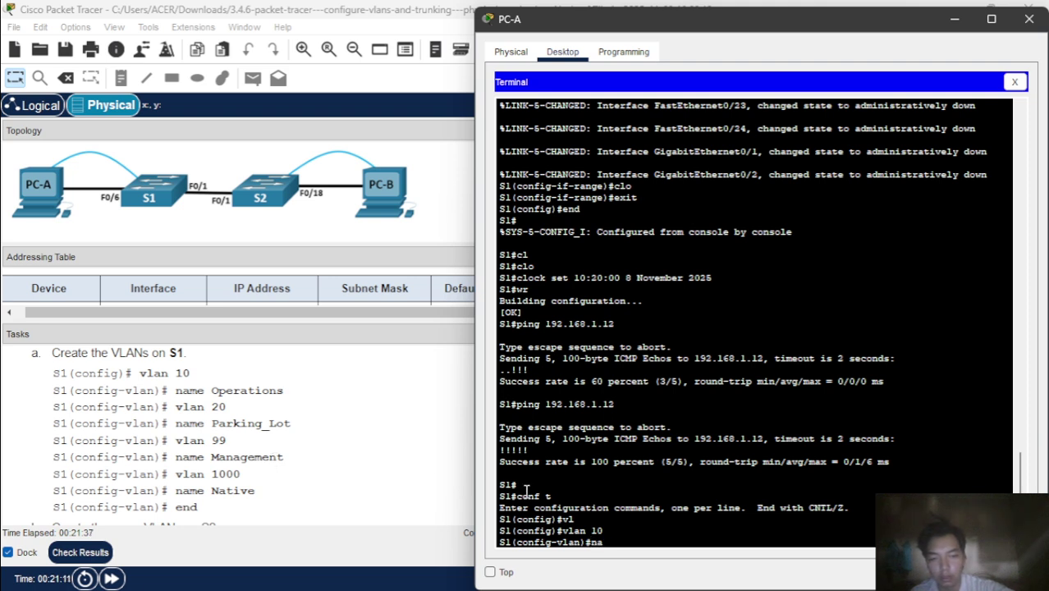
{"action": "type", "text": "nam"}
{"action": "key", "text": "Tab"}
{"action": "type", "text": "O"}
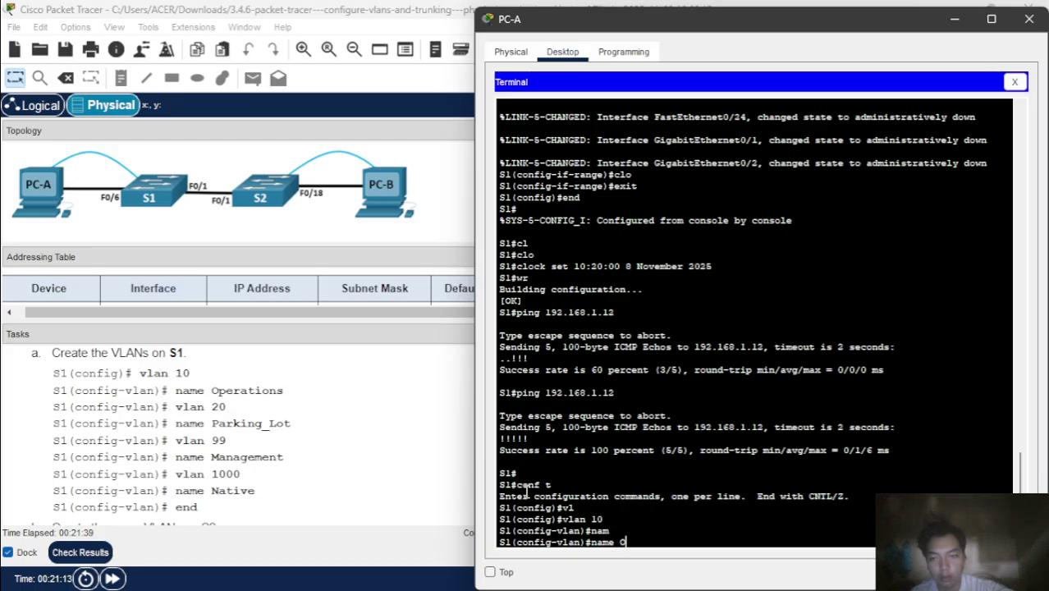
{"action": "type", "text": "per"}
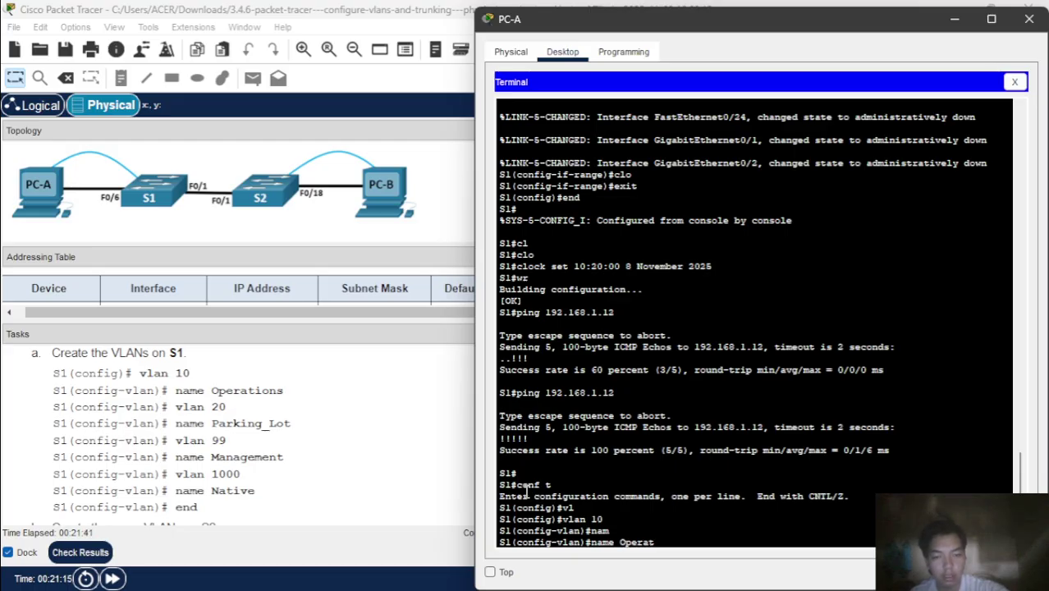
{"action": "type", "text": "at"}
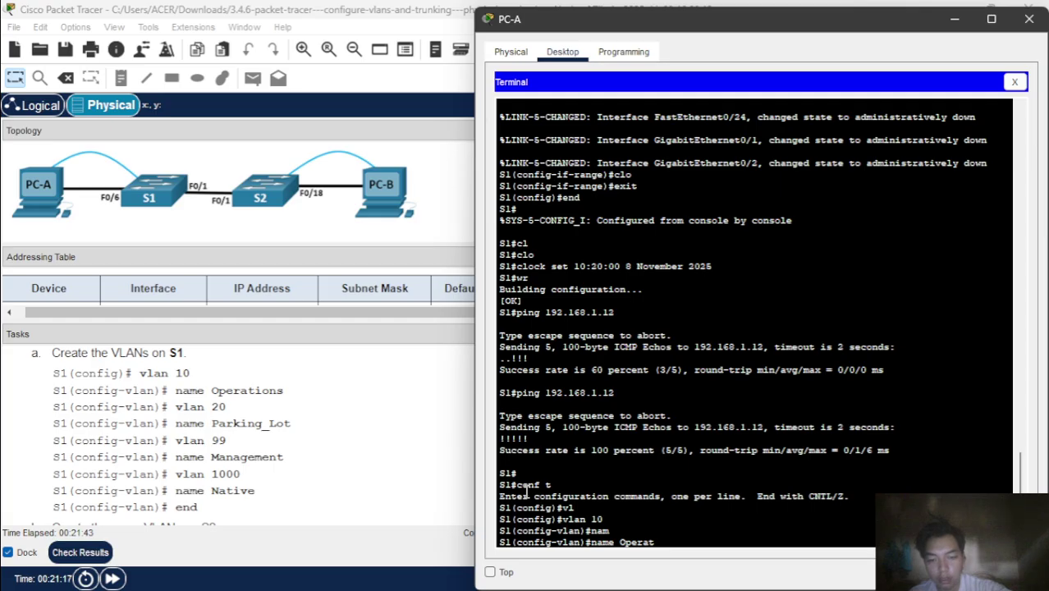
{"action": "type", "text": "ions"}
{"action": "key", "text": "Return"}
- Create VLAN 20 named Parking_Lot and VLAN 99 named Management on S1
{"action": "type", "text": "vlan)#vl"}
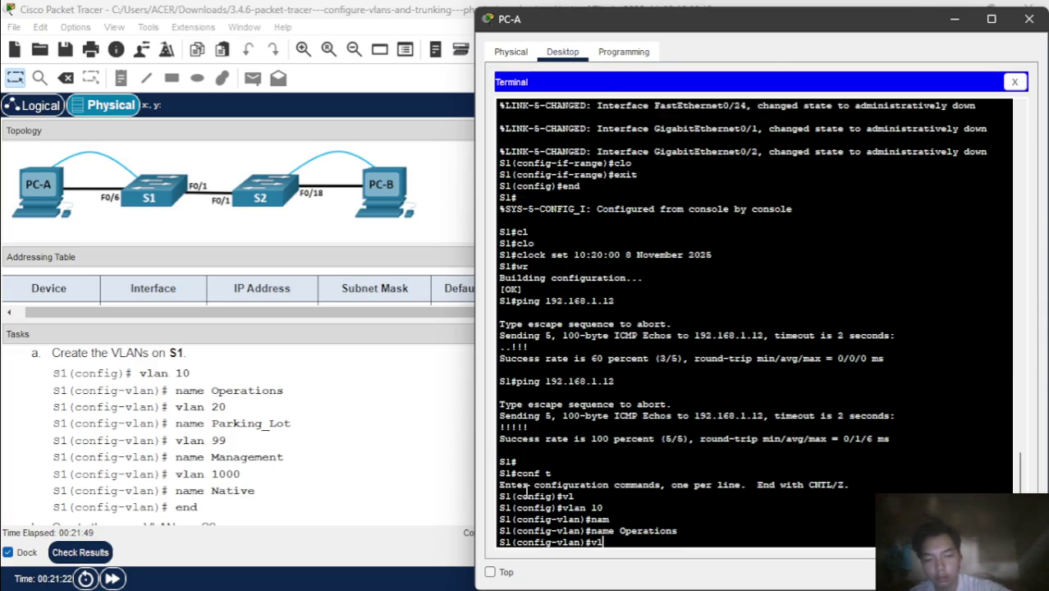
{"action": "type", "text": "an "}
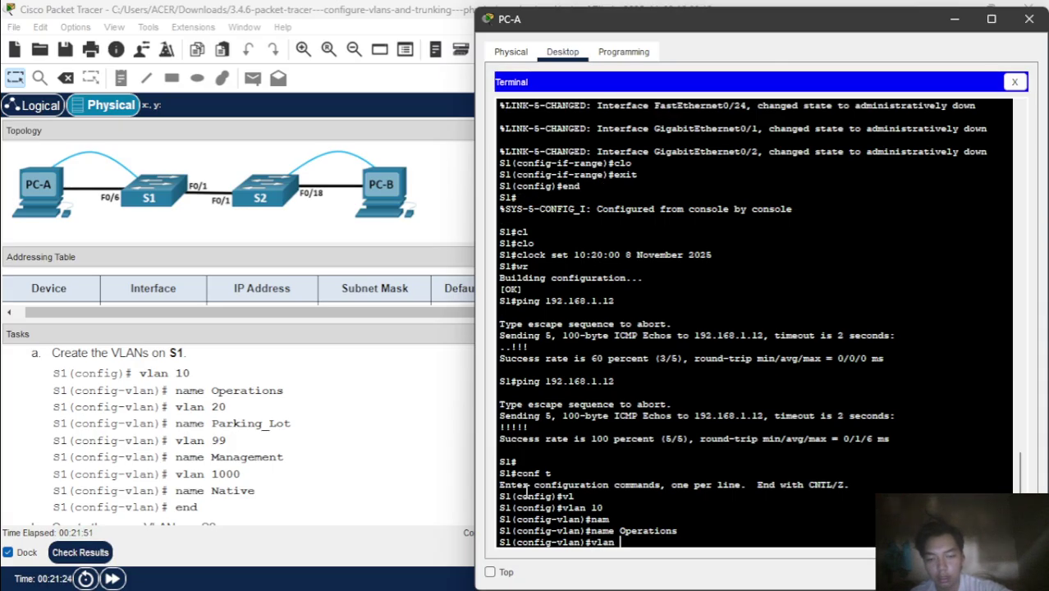
{"action": "type", "text": "20"}
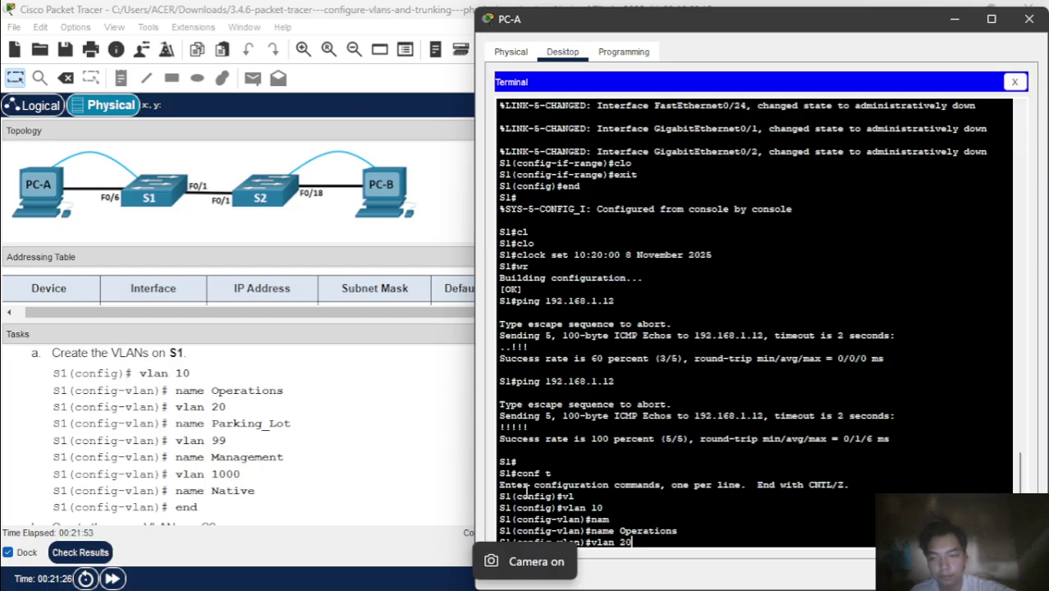
{"action": "key", "text": "Return"}
{"action": "type", "text": "nam"}
{"action": "key", "text": "Tab"}
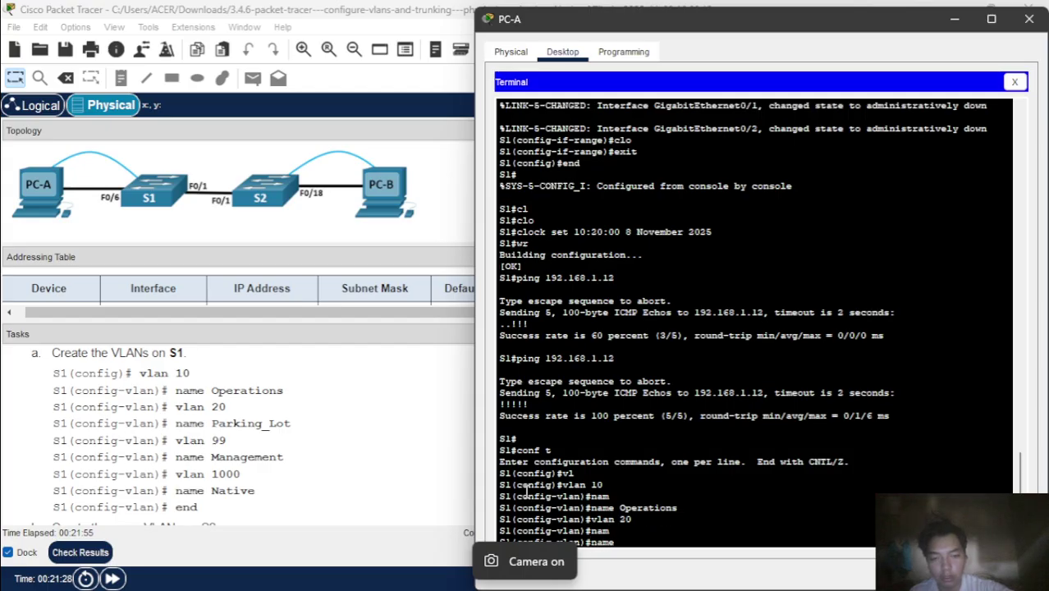
{"action": "type", "text": "Parking_"}
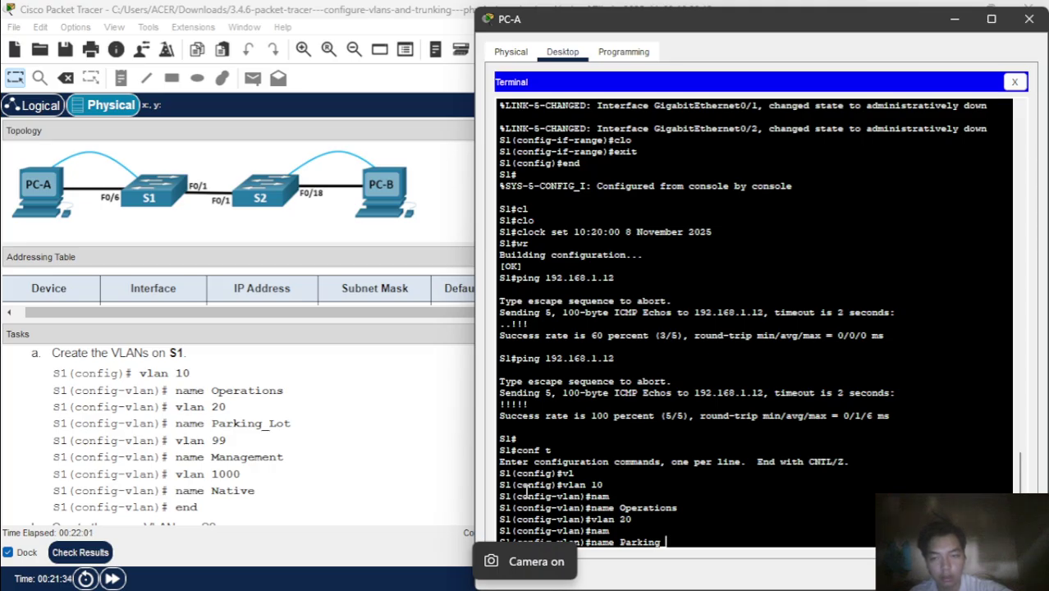
{"action": "type", "text": " Lot"}
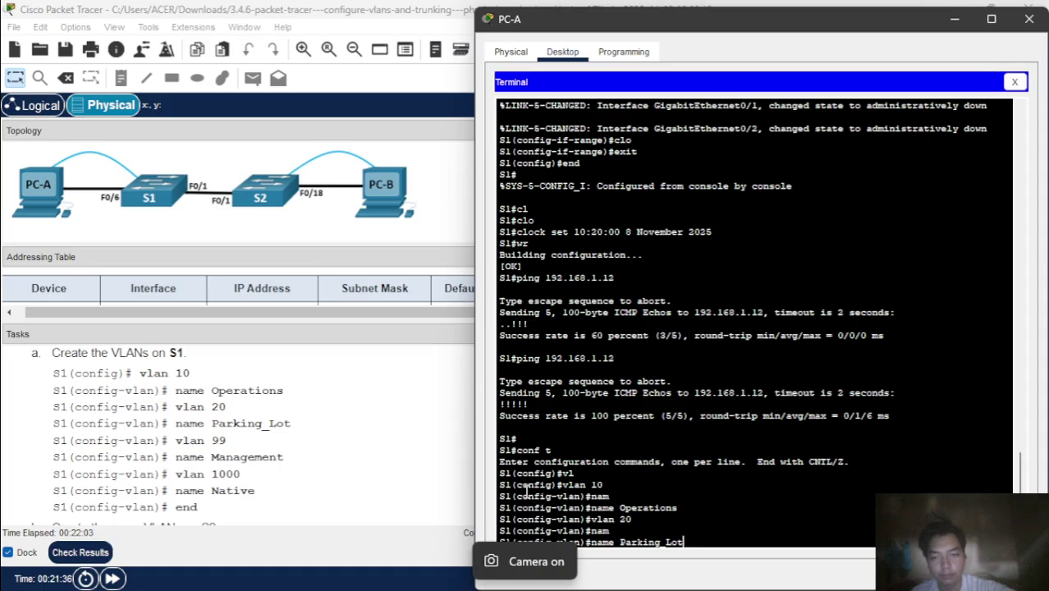
{"action": "key", "text": "Return"}
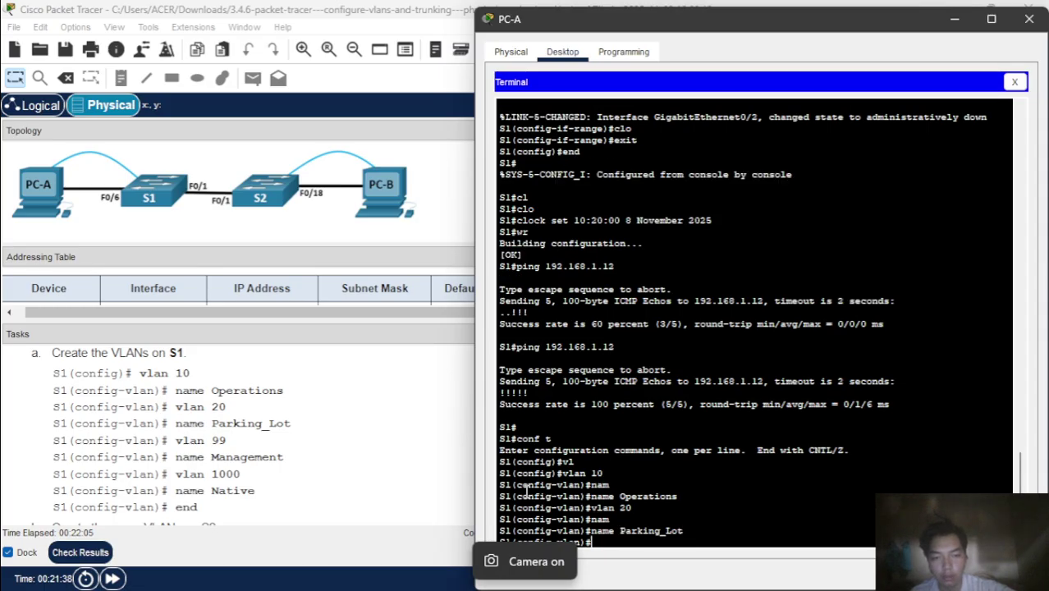
{"action": "type", "text": "vlan 99"}
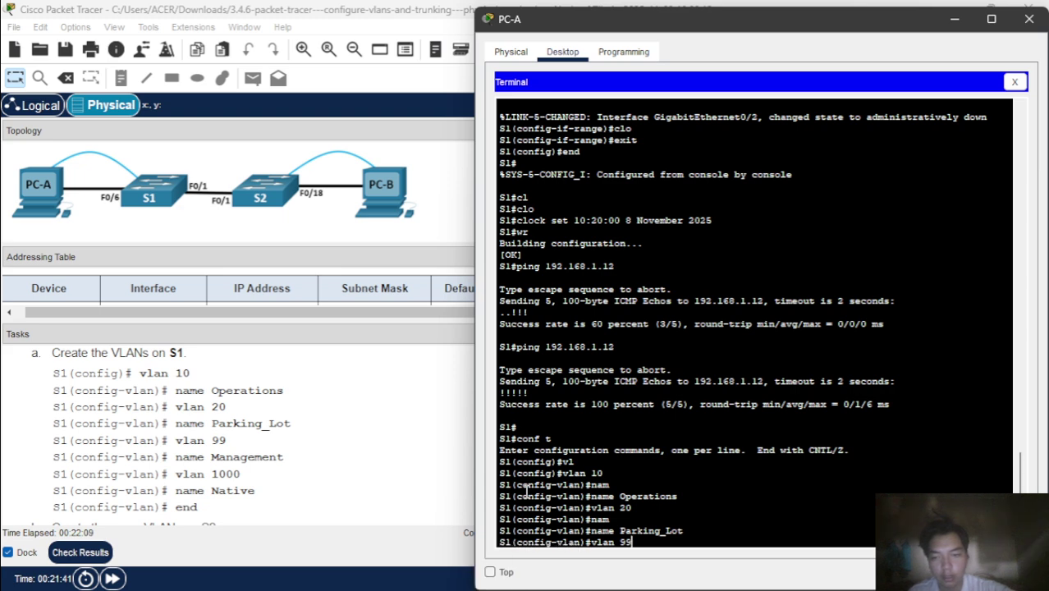
{"action": "key", "text": "Return"}
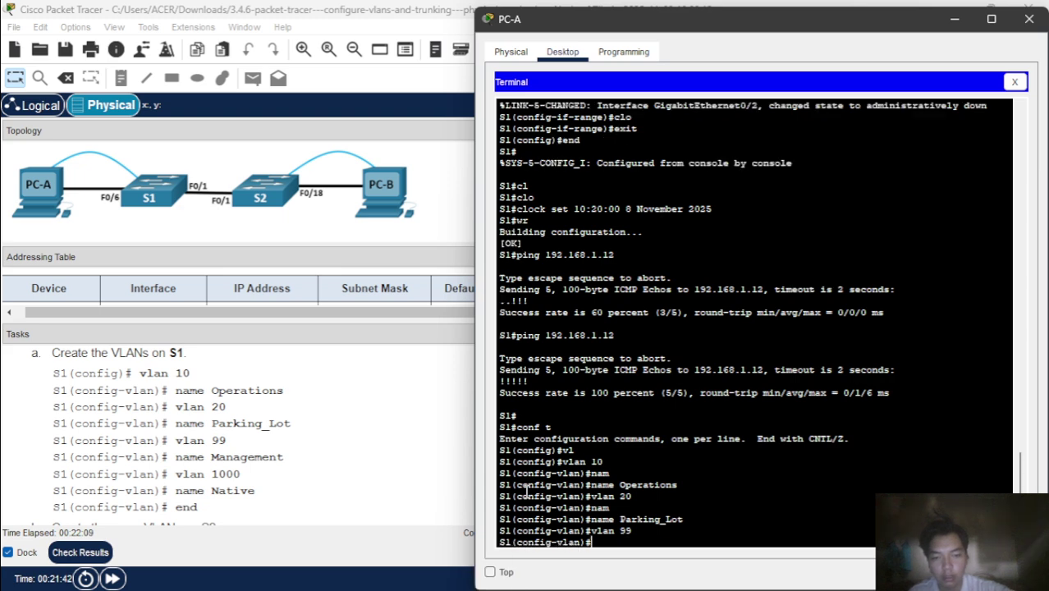
{"action": "type", "text": "na"}
{"action": "key", "text": "Tab"}
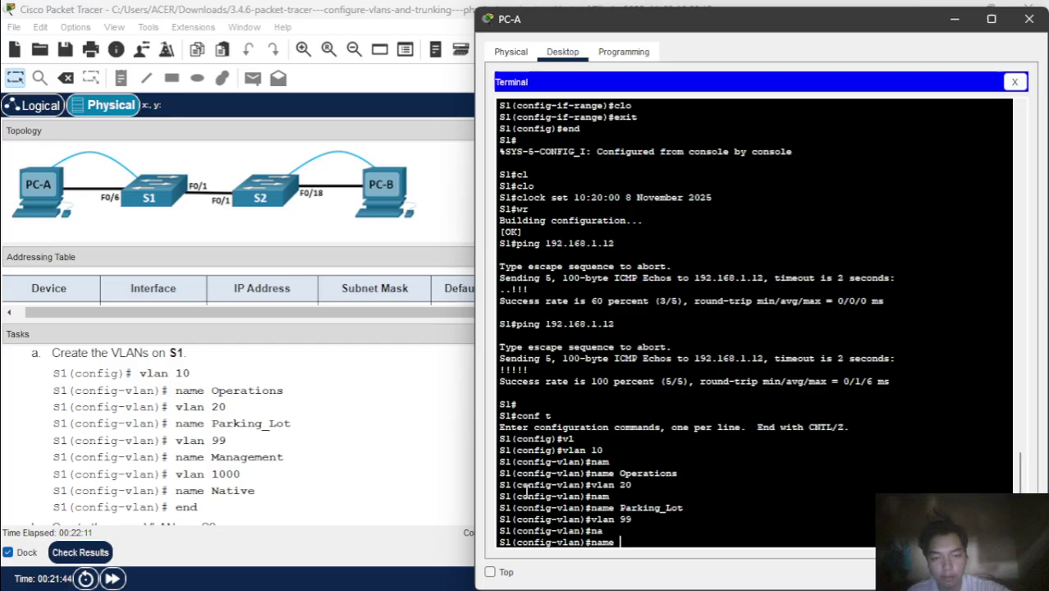
{"action": "type", "text": "Mana"}
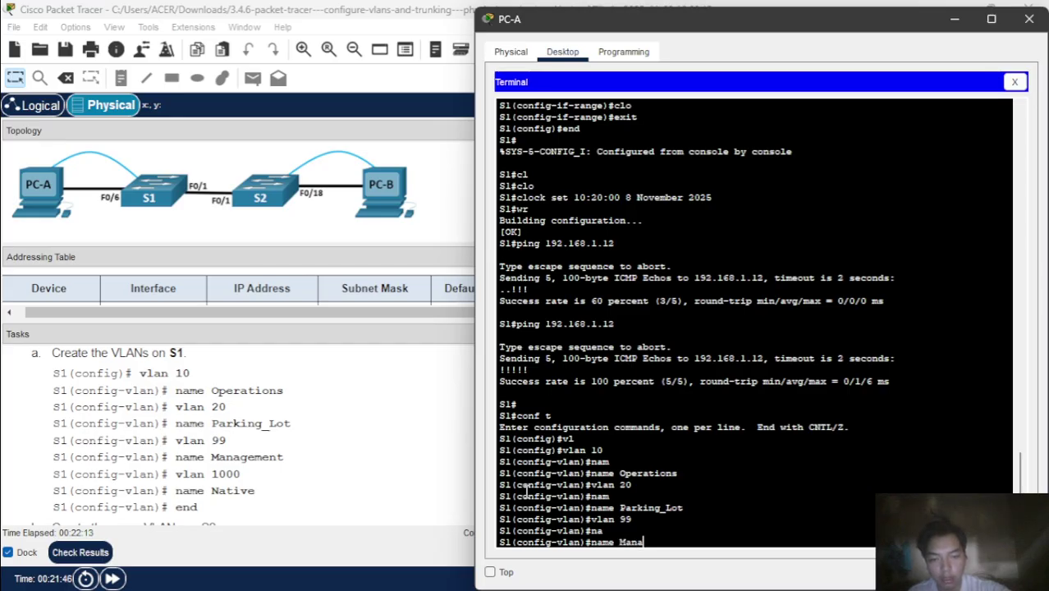
{"action": "type", "text": "gemen"}
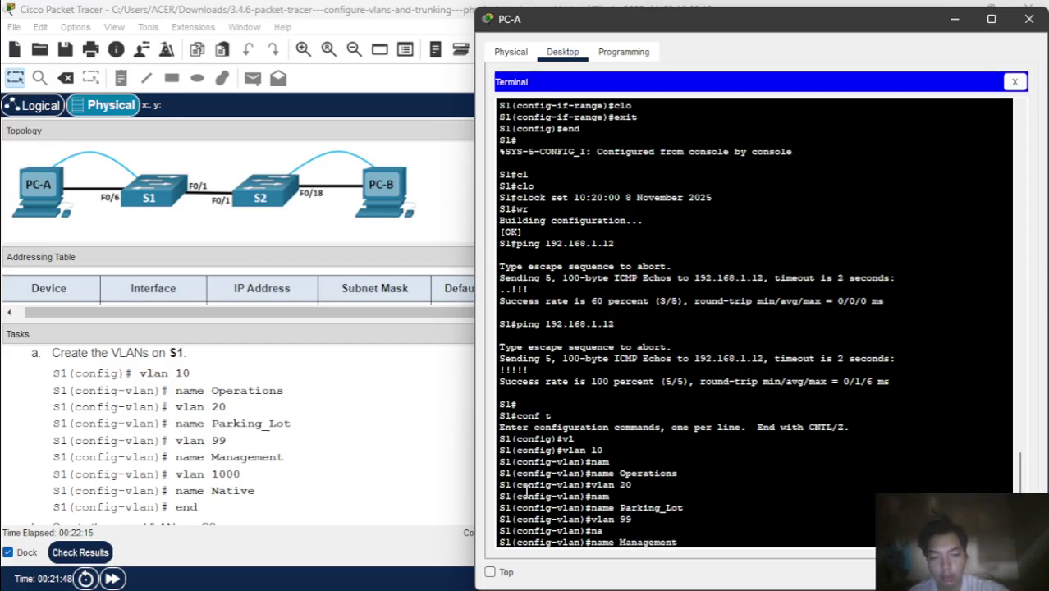
{"action": "type", "text": "t"}
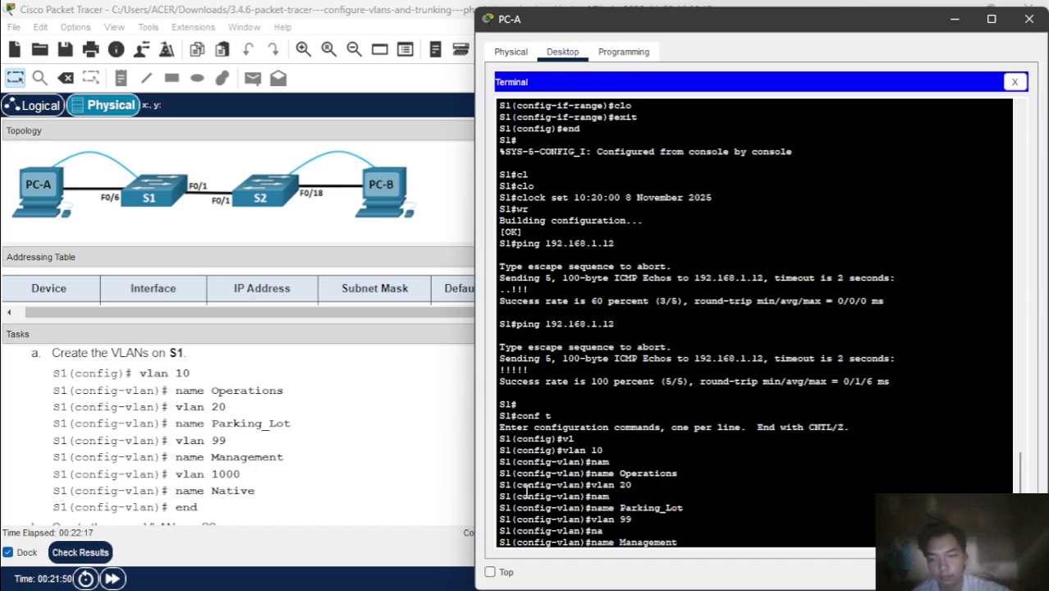
{"action": "key", "text": "Return"}
- Create VLAN 1000 named Native on S1 and exit configuration mode
{"action": "scroll", "coordinate": [403, 496], "scroll_direction": "down", "scroll_amount": 2}
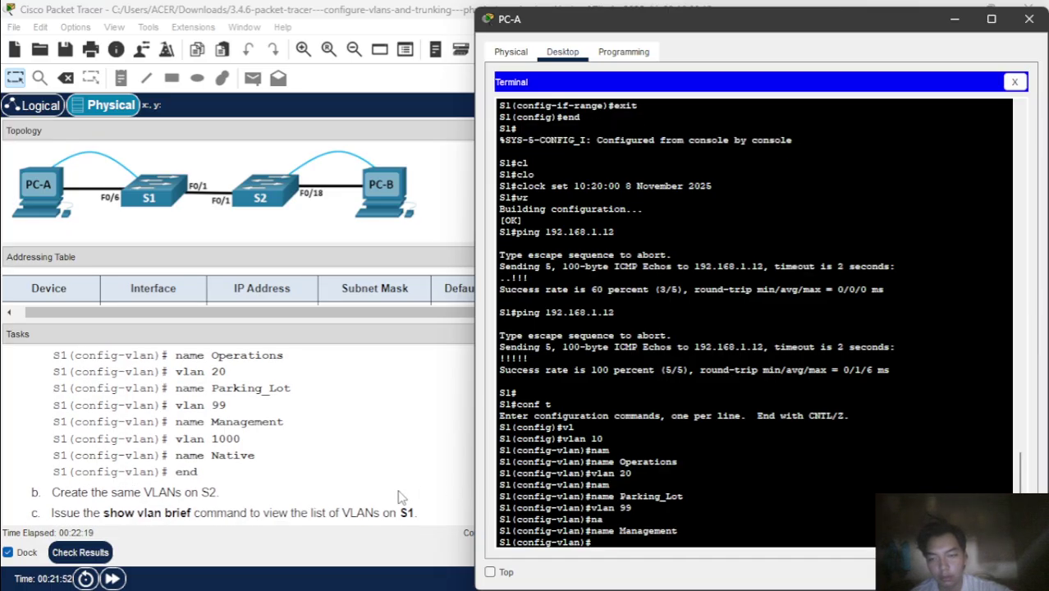
{"action": "type", "text": "vl"}
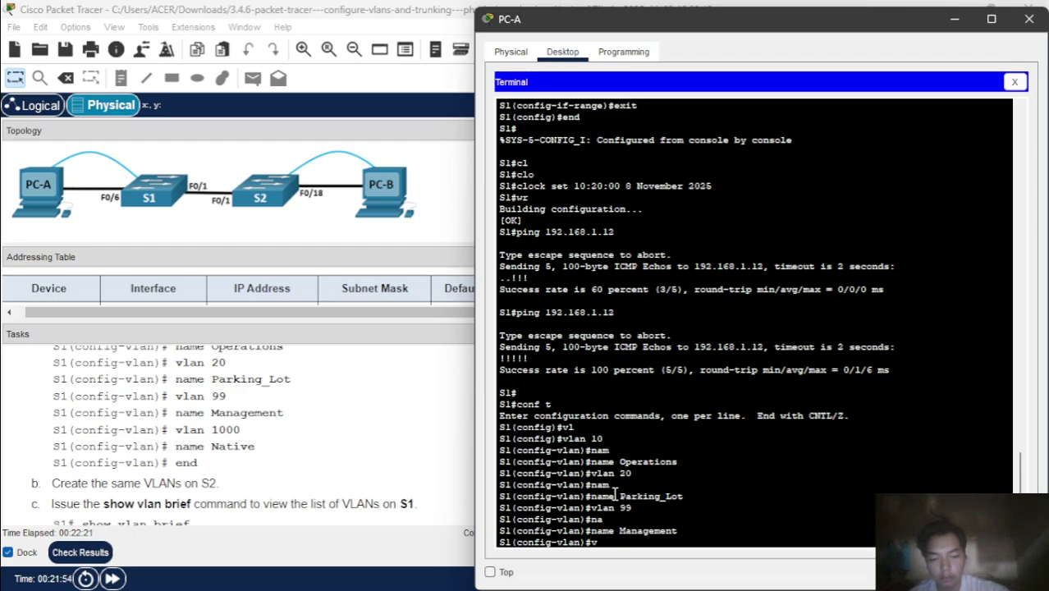
{"action": "key", "text": "Tab"}
{"action": "type", "text": "an"}
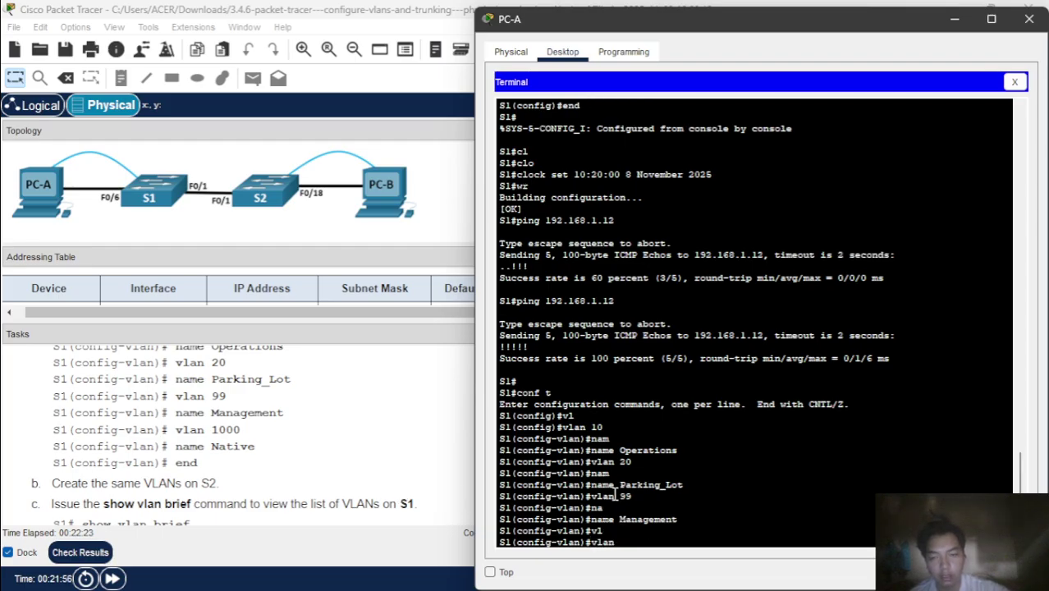
{"action": "type", "text": " 1000"}
{"action": "key", "text": "Return"}
{"action": "type", "text": "nam"}
{"action": "key", "text": "Tab"}
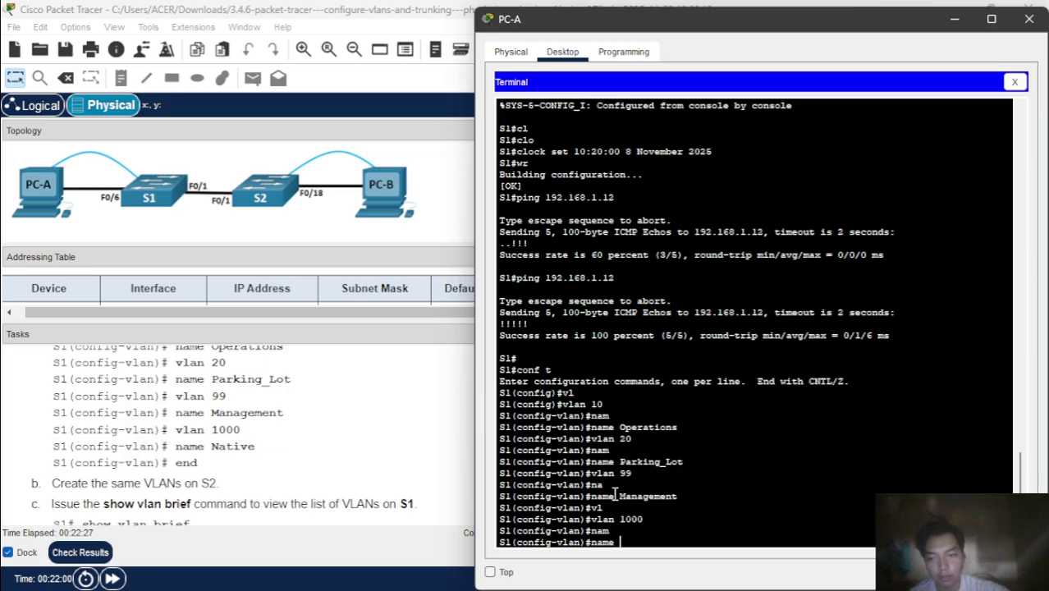
{"action": "type", "text": "Native"}
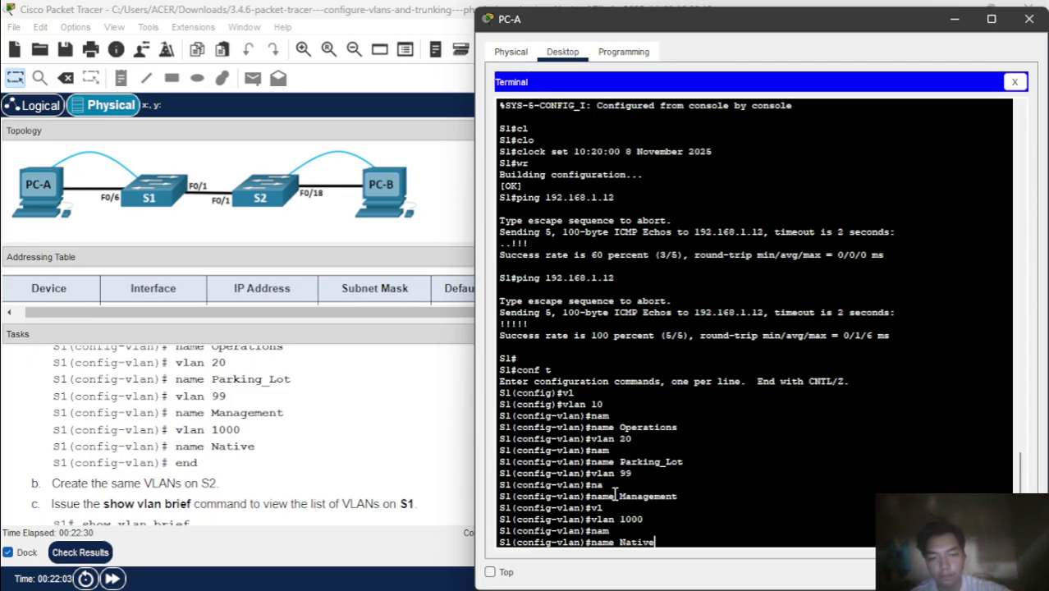
{"action": "key", "text": "Return"}
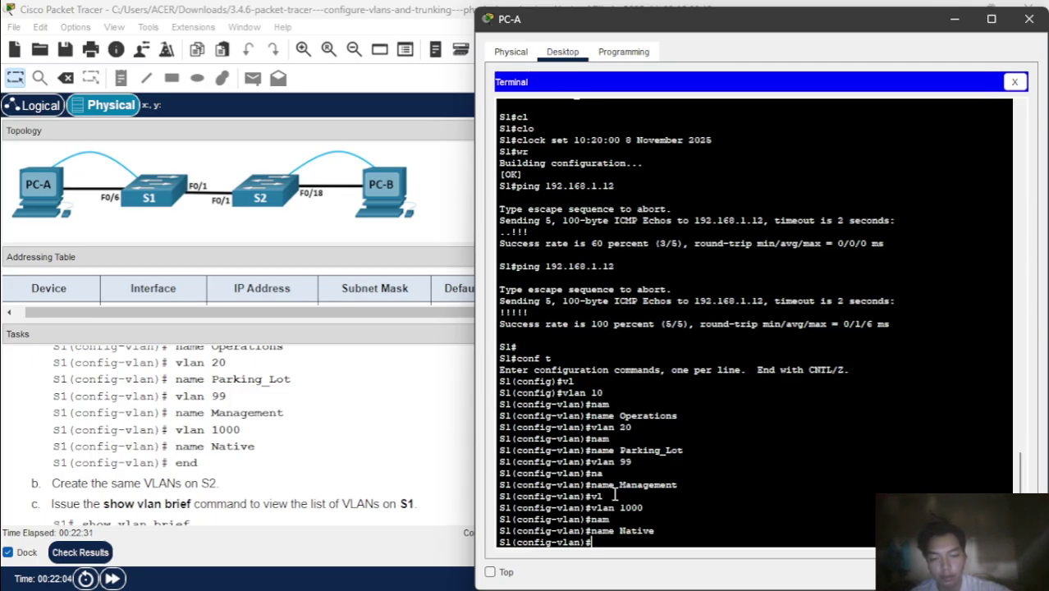
{"action": "type", "text": "end"}
{"action": "key", "text": "Return"}
- Run show vlan brief on S1 to confirm VLANs 10, 20, 99 and 1000
{"action": "type", "text": "s"}
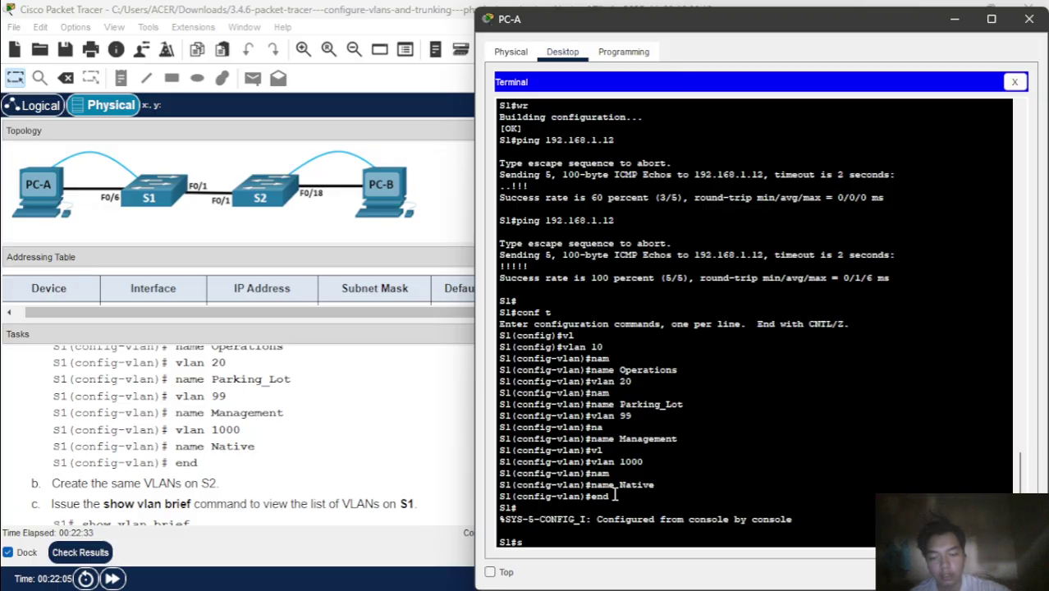
{"action": "type", "text": "h"}
{"action": "key", "text": "Tab"}
{"action": "type", "text": "vl"}
{"action": "key", "text": "Tab"}
{"action": "type", "text": "b"}
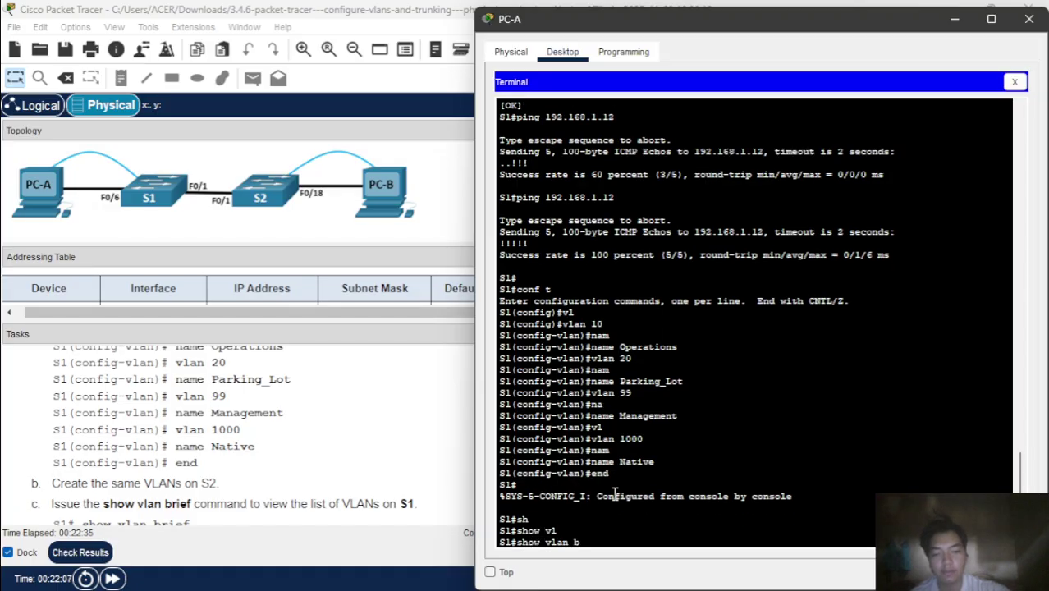
{"action": "type", "text": "r"}
{"action": "key", "text": "Tab"}
{"action": "key", "text": "Return"}
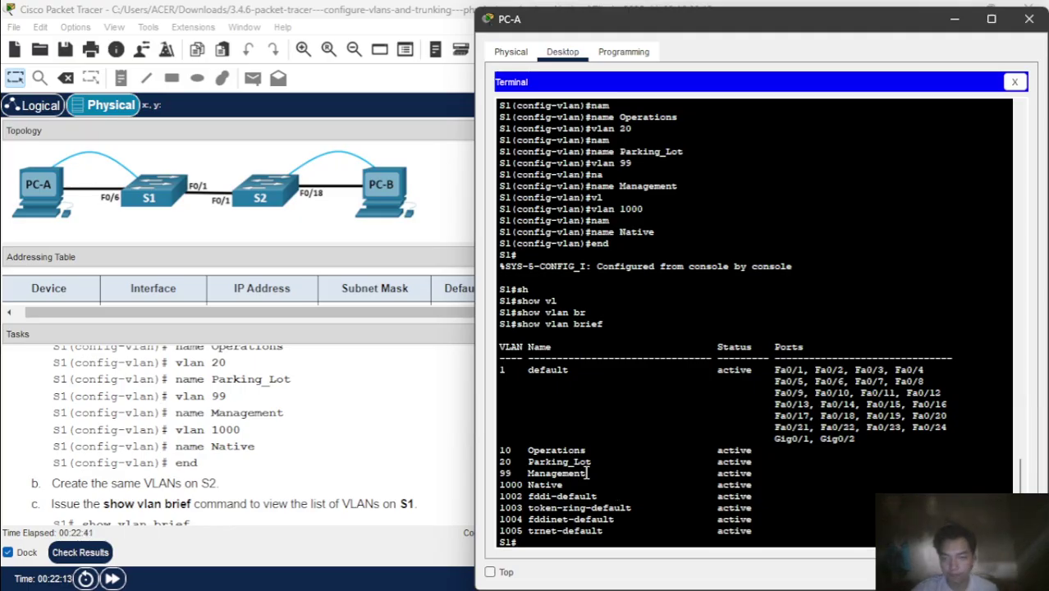
{"action": "left_click", "coordinate": [399, 499]}
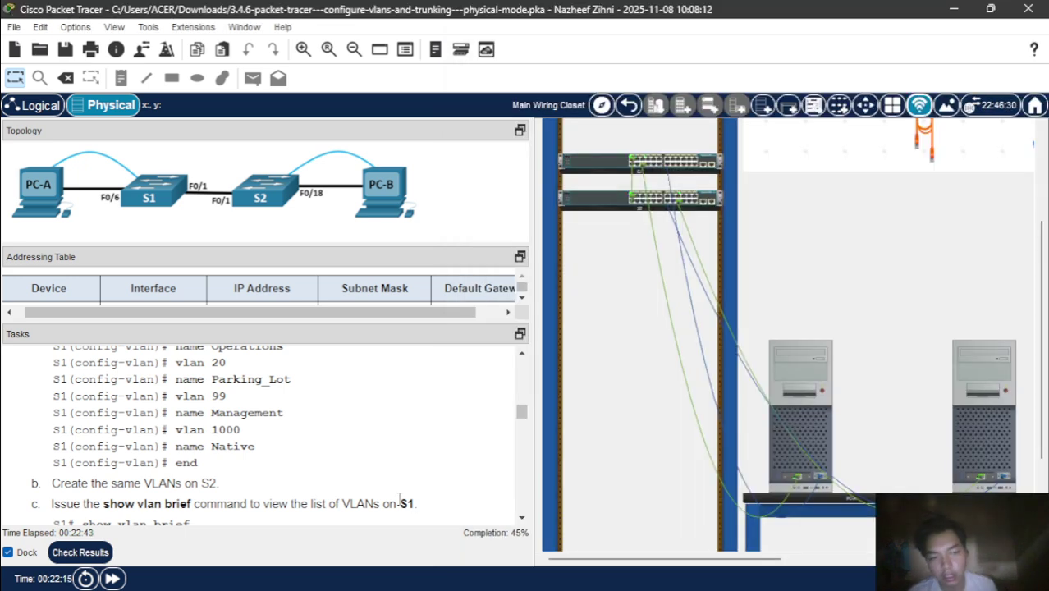
- Open PC-B's terminal to S2's console and enter global configuration mode
{"action": "left_click", "coordinate": [970, 361]}
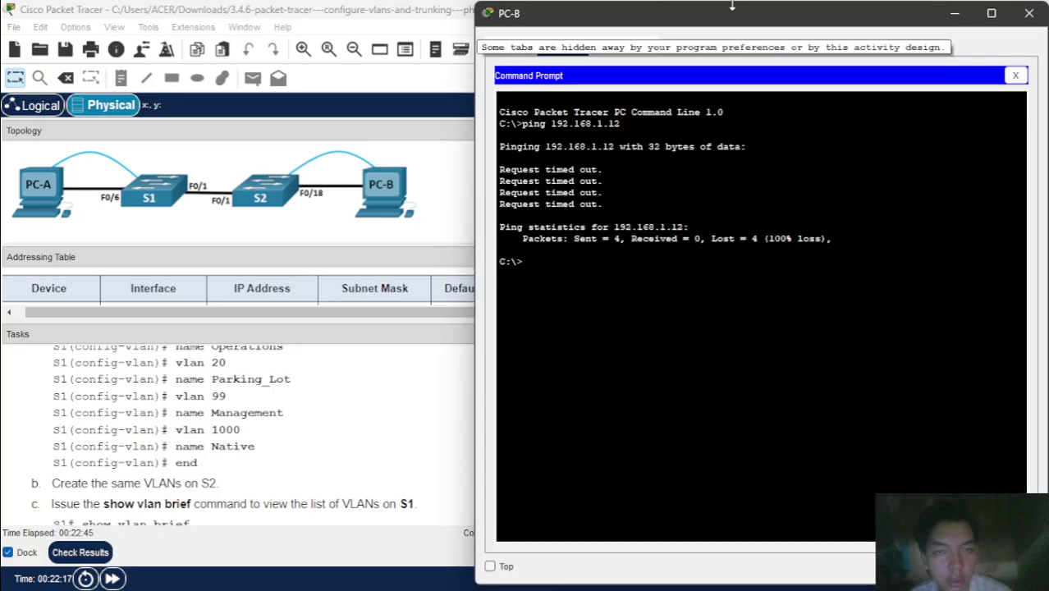
{"action": "left_click", "coordinate": [1016, 76]}
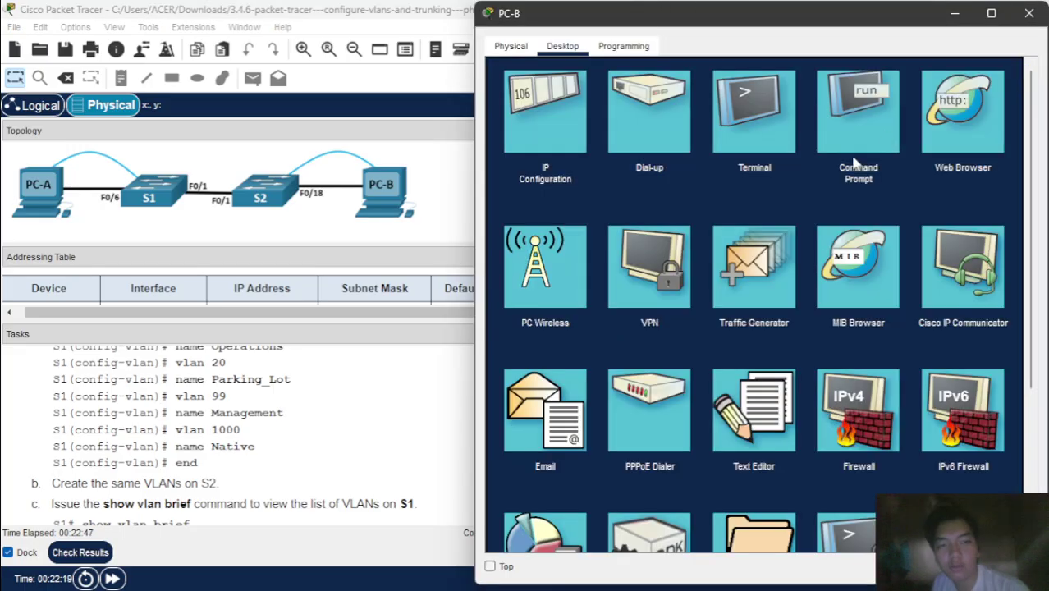
{"action": "left_click", "coordinate": [752, 112]}
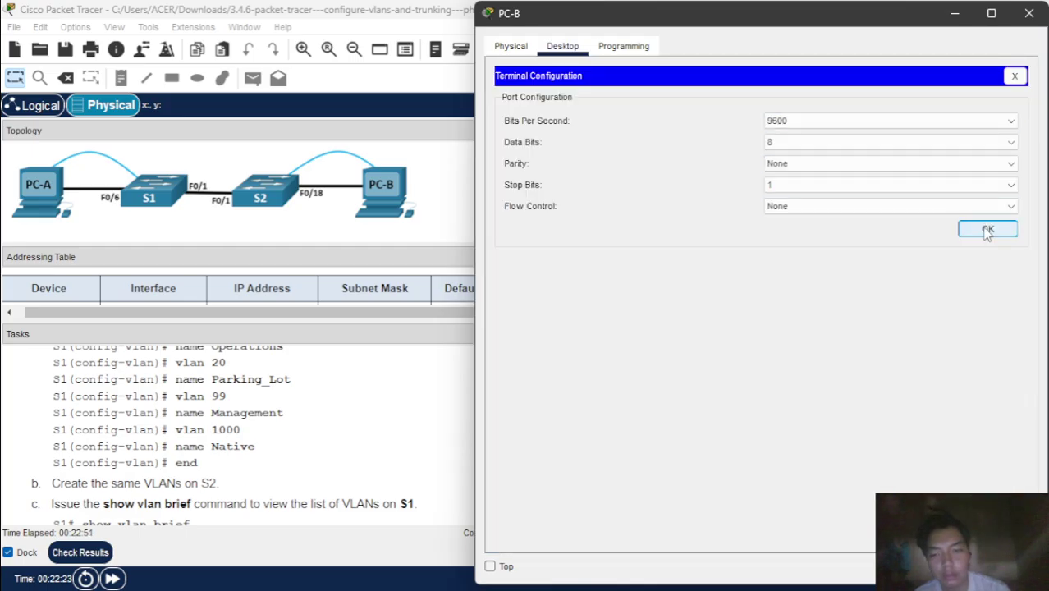
{"action": "left_click", "coordinate": [988, 230]}
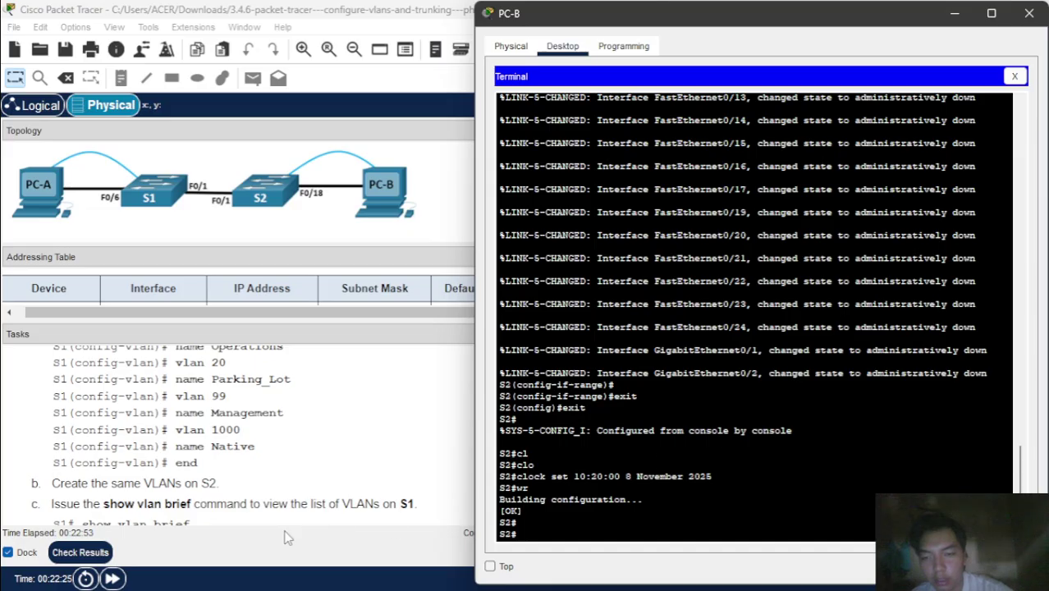
{"action": "scroll", "coordinate": [317, 451], "scroll_direction": "up", "scroll_amount": 2}
{"action": "scroll", "coordinate": [320, 452], "scroll_direction": "down", "scroll_amount": 1}
{"action": "scroll", "coordinate": [319, 452], "scroll_direction": "down", "scroll_amount": 1}
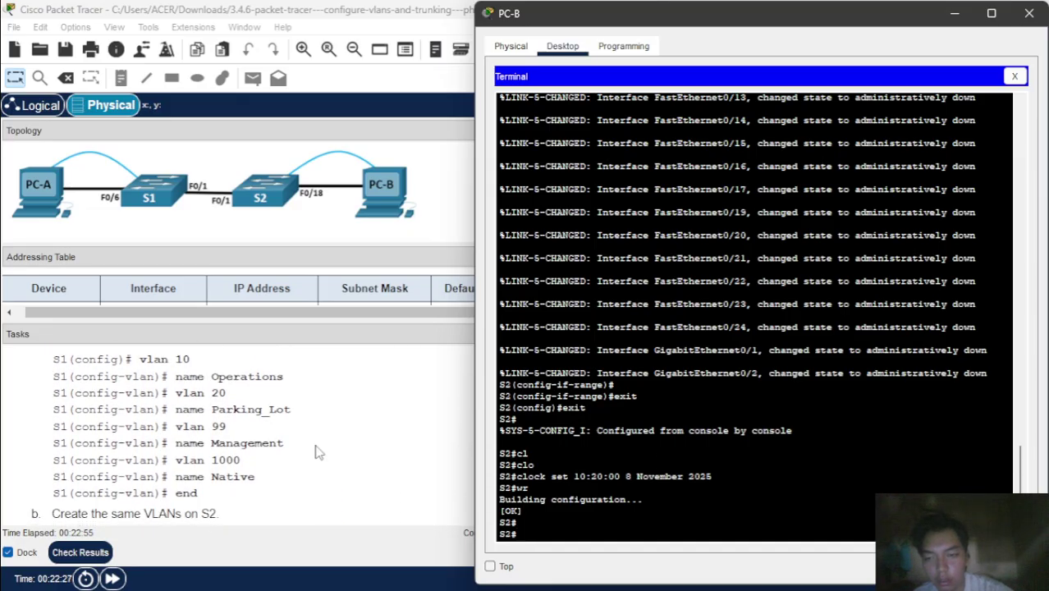
{"action": "type", "text": "conf "}
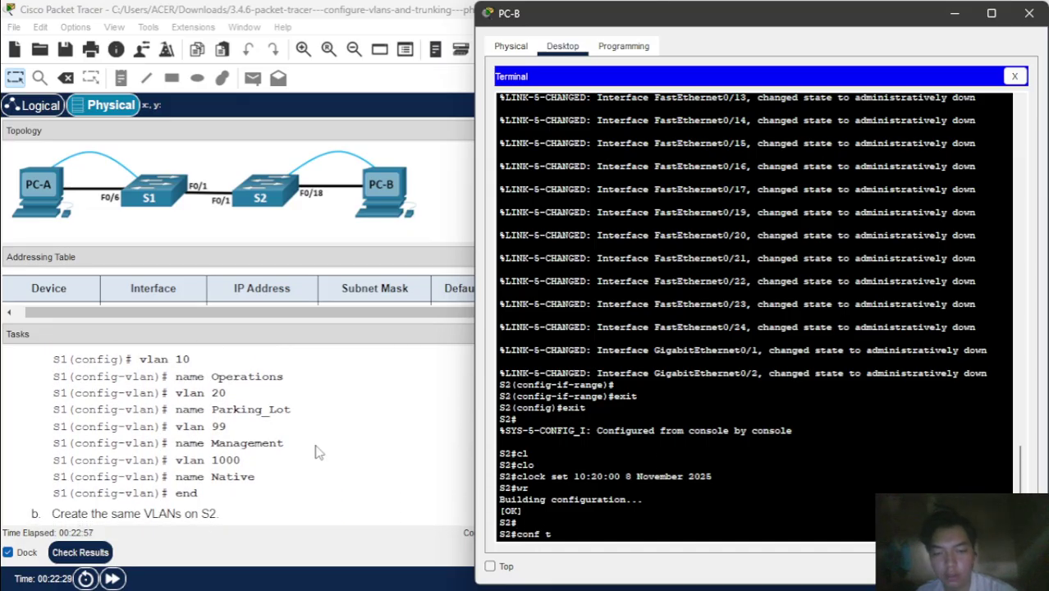
{"action": "type", "text": "t"}
{"action": "key", "text": "Return"}
- Create VLAN 10 Operations and VLAN 20 Parking_Lot on S2
{"action": "type", "text": "vl"}
{"action": "key", "text": "Tab"}
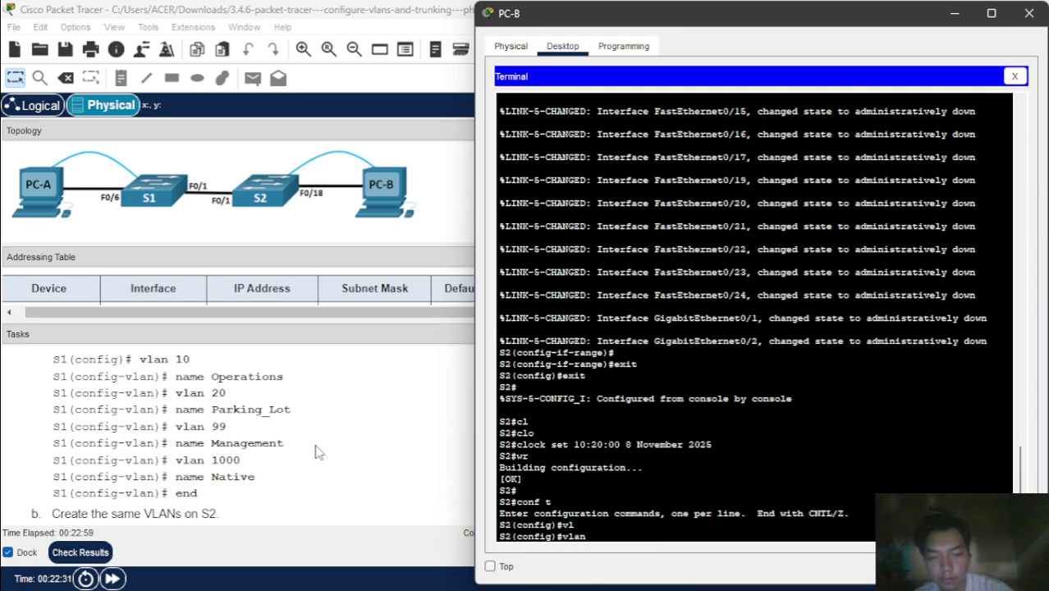
{"action": "type", "text": "10"}
{"action": "key", "text": "Return"}
{"action": "type", "text": "na"}
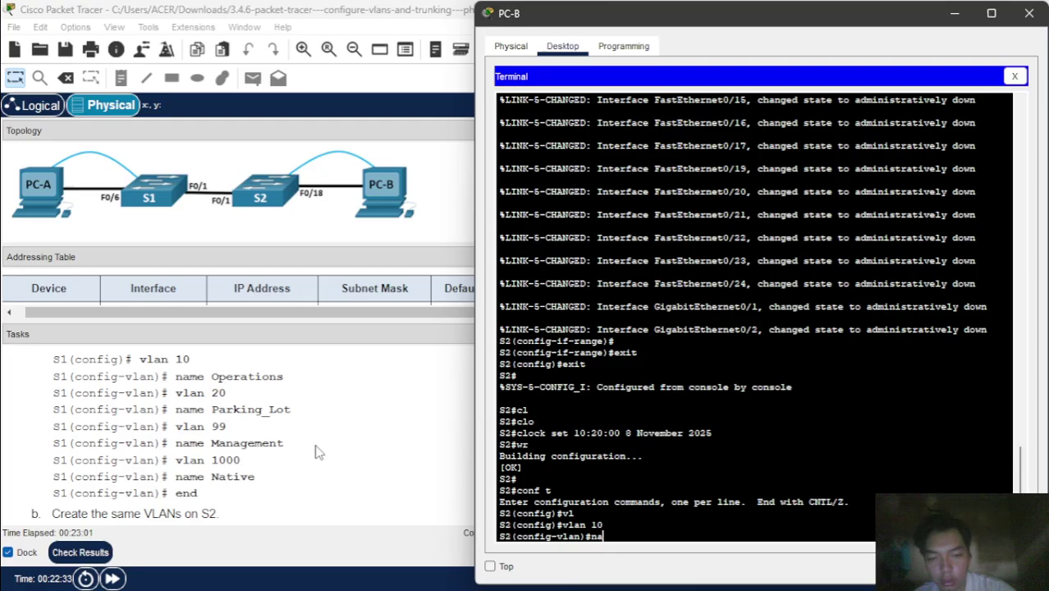
{"action": "type", "text": "me Ope"}
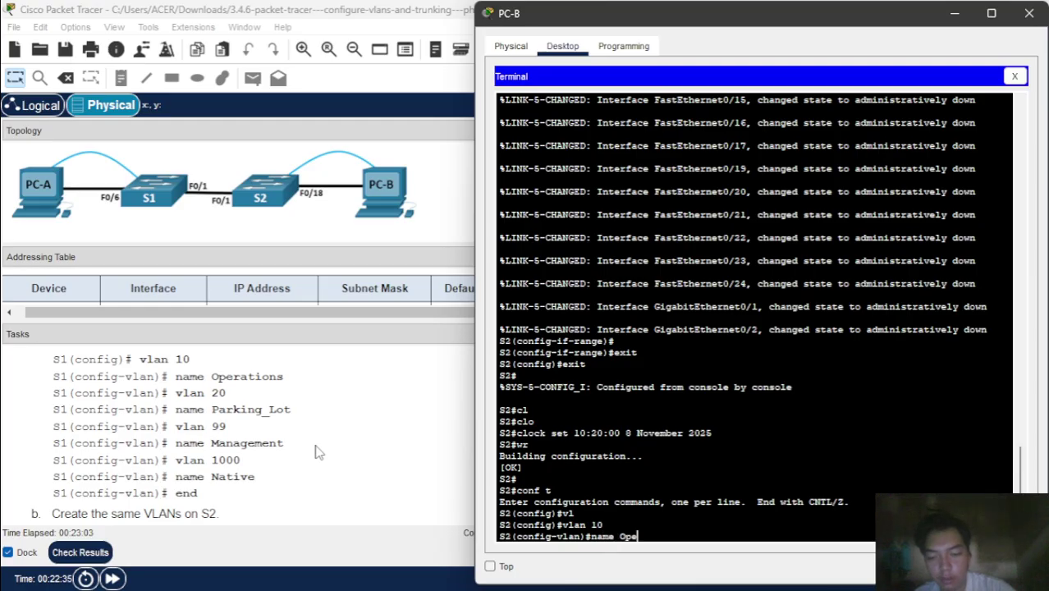
{"action": "type", "text": "rations"}
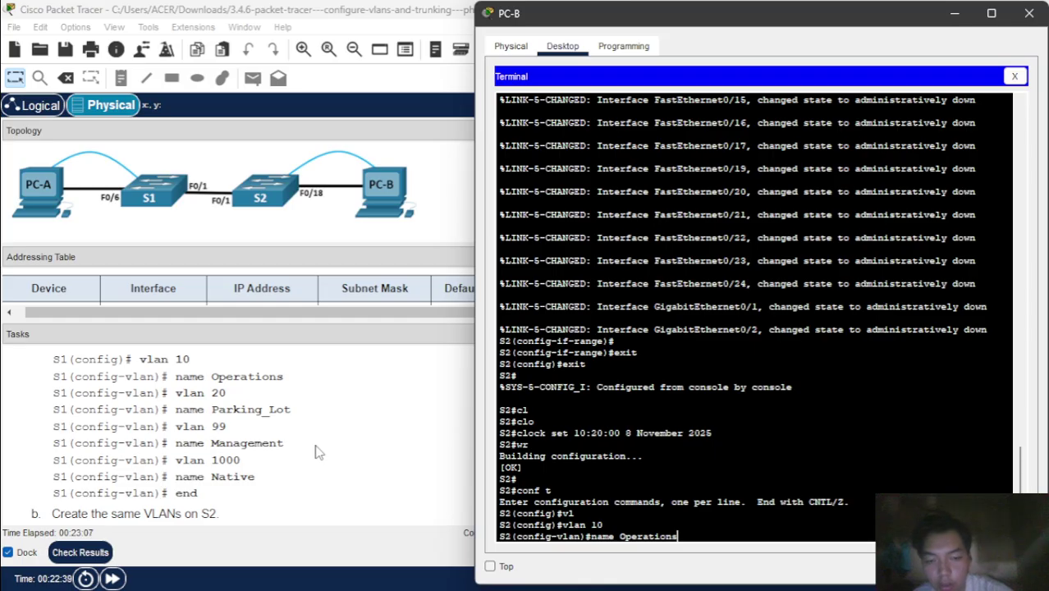
{"action": "key", "text": "Return"}
{"action": "type", "text": "vlan)#vla"}
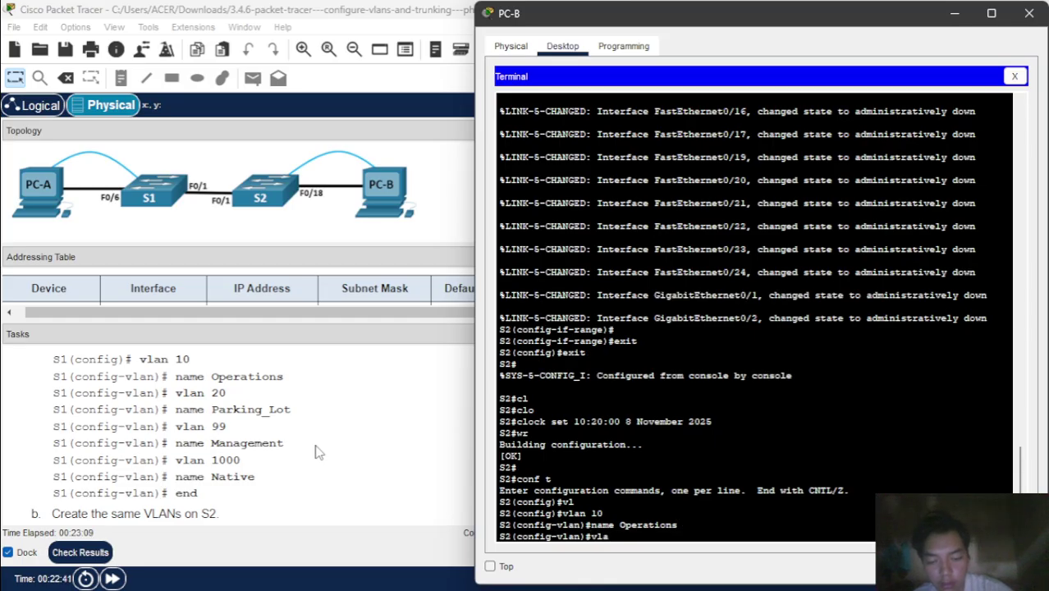
{"action": "type", "text": "n 20"}
{"action": "key", "text": "Return"}
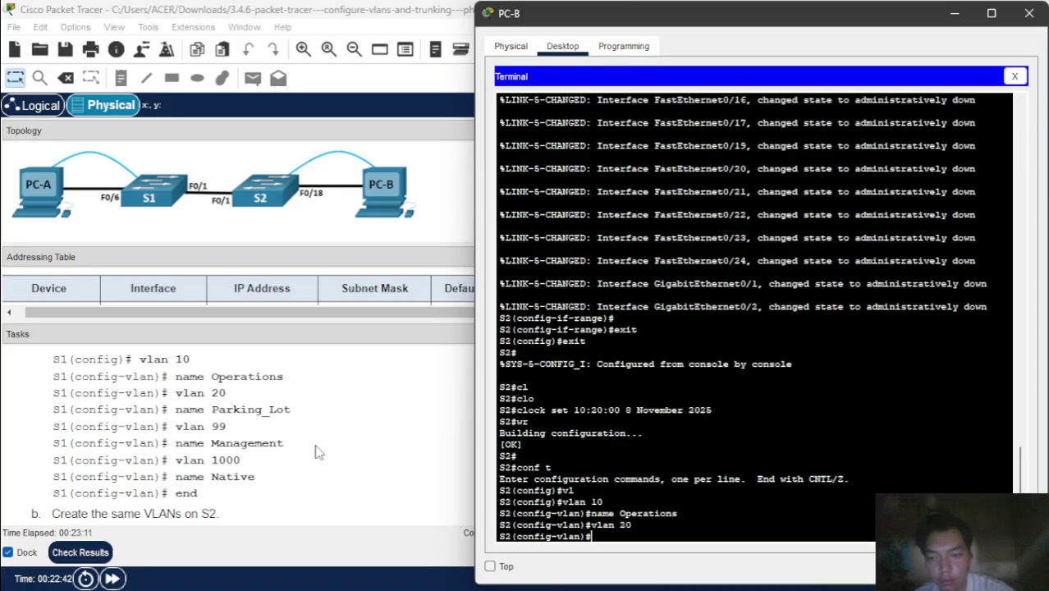
{"action": "type", "text": "nam"}
{"action": "key", "text": "Return"}
{"action": "type", "text": "name P"}
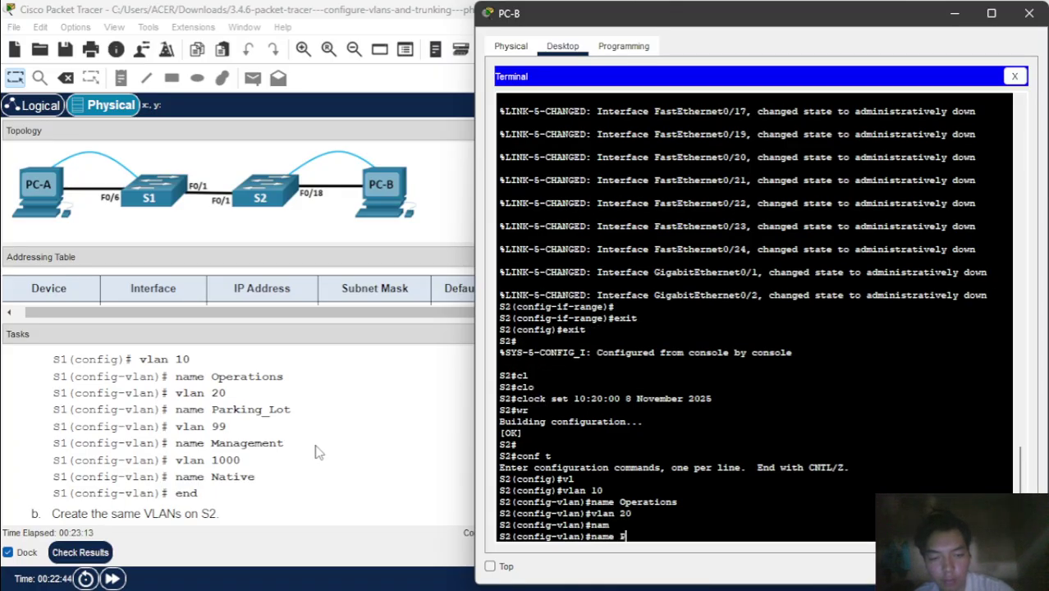
{"action": "type", "text": "arking"}
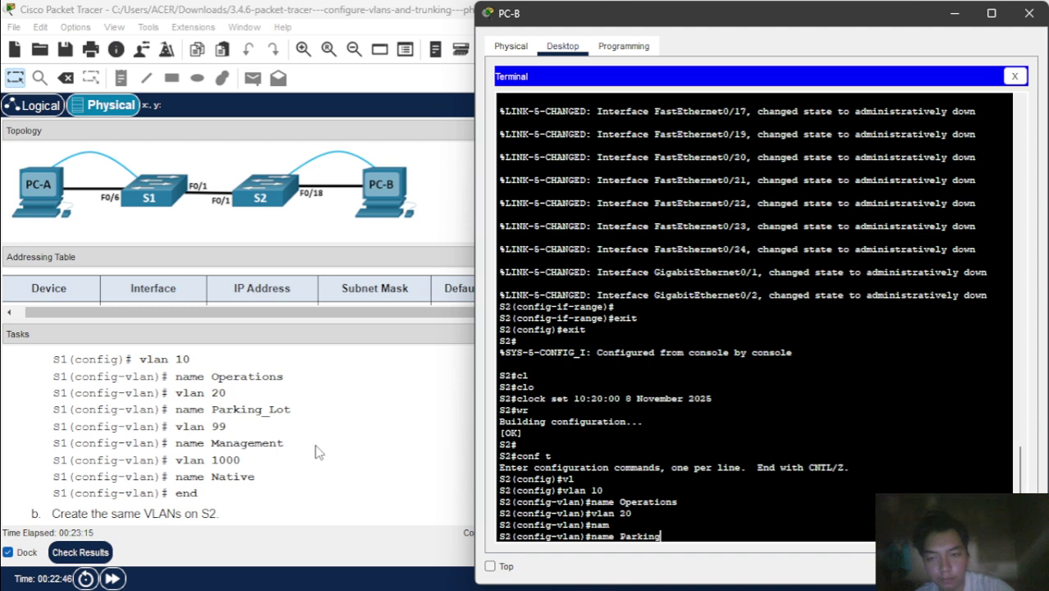
{"action": "type", "text": "_"}
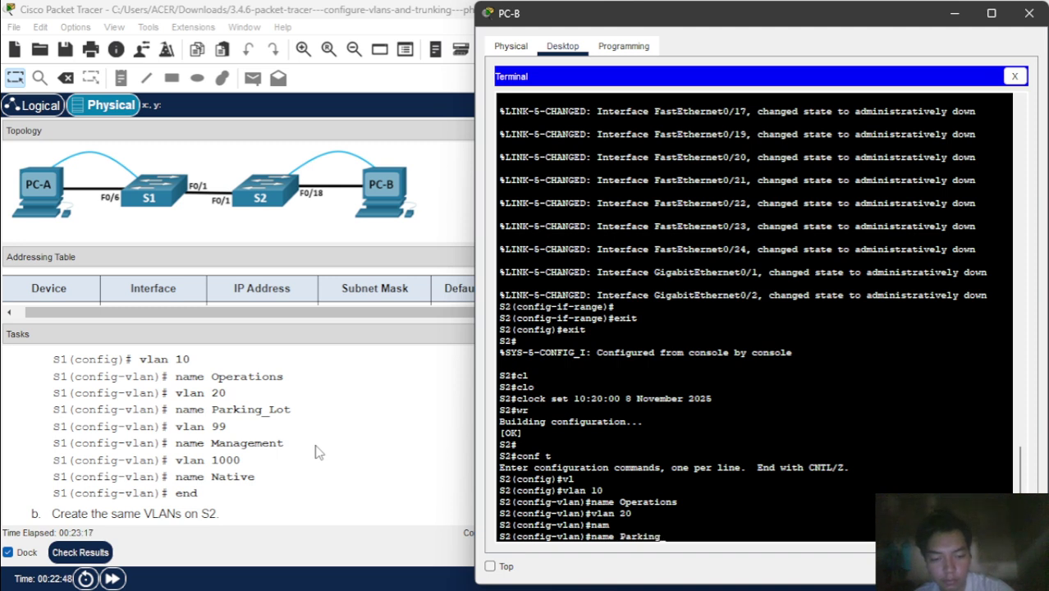
{"action": "type", "text": "Lot"}
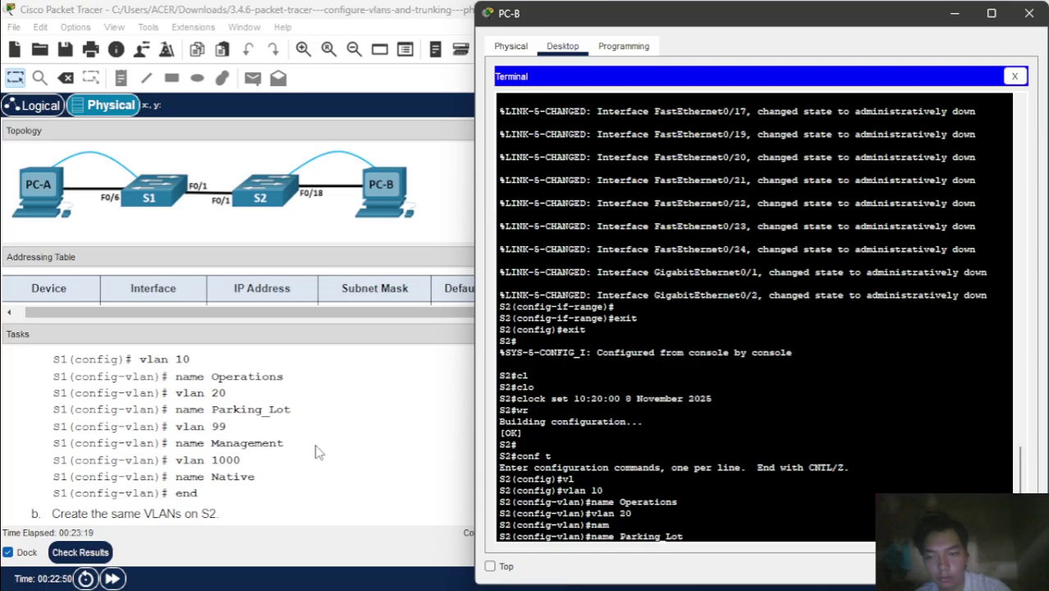
{"action": "key", "text": "Return"}
- Create VLAN 99 named Management on S2
{"action": "type", "text": "vlan 99"}
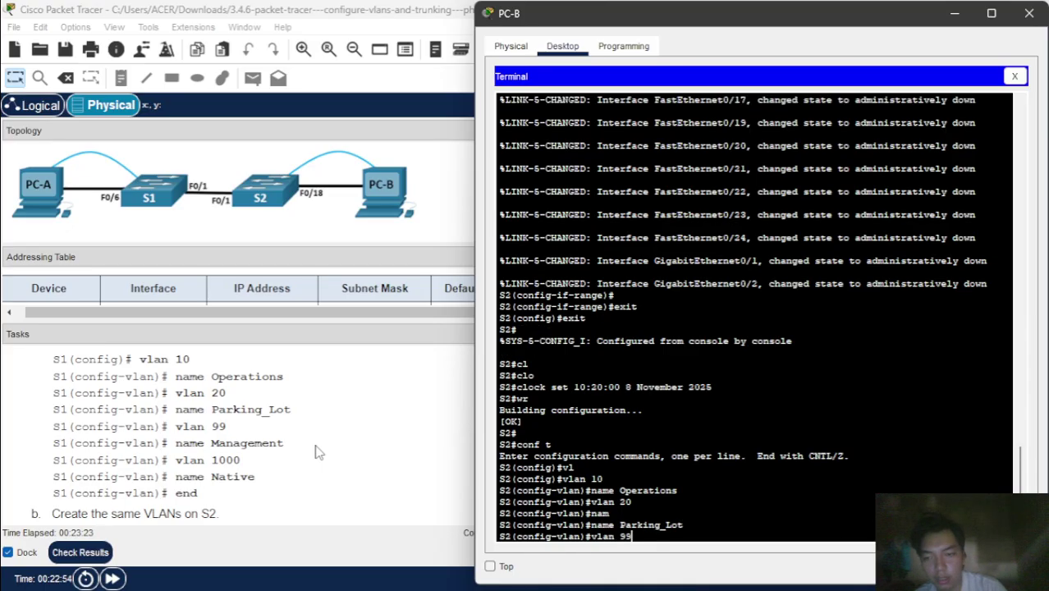
{"action": "key", "text": "Return"}
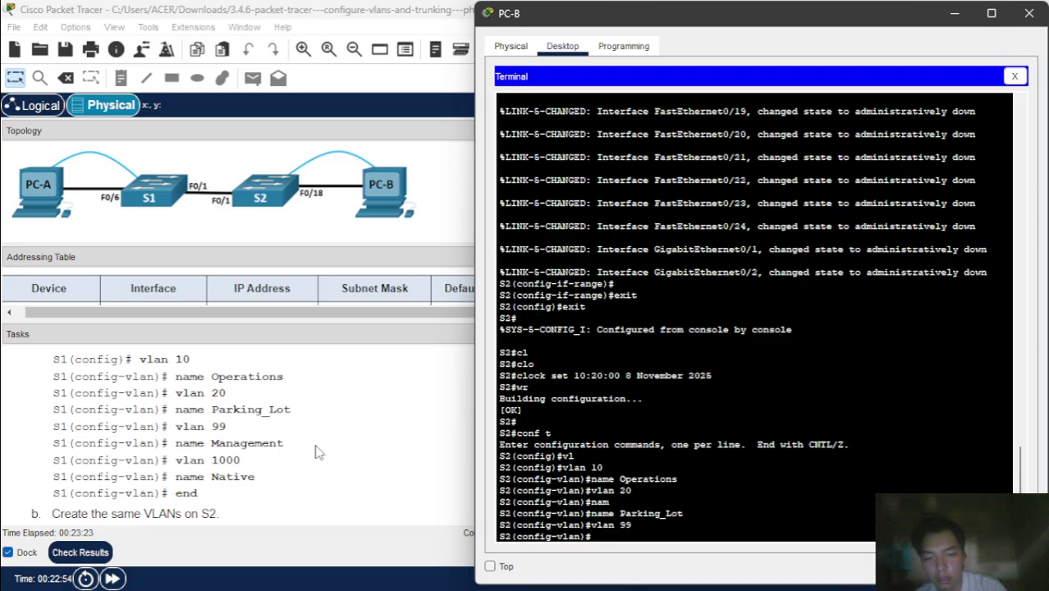
{"action": "type", "text": "nam"}
{"action": "key", "text": "Tab"}
{"action": "type", "text": "M"}
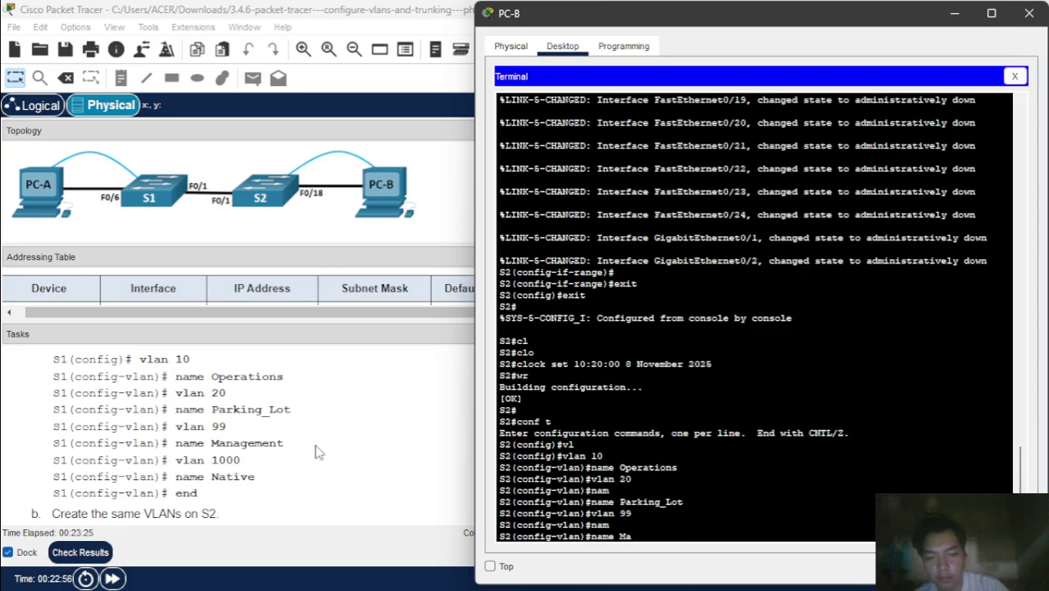
{"action": "type", "text": "anage"}
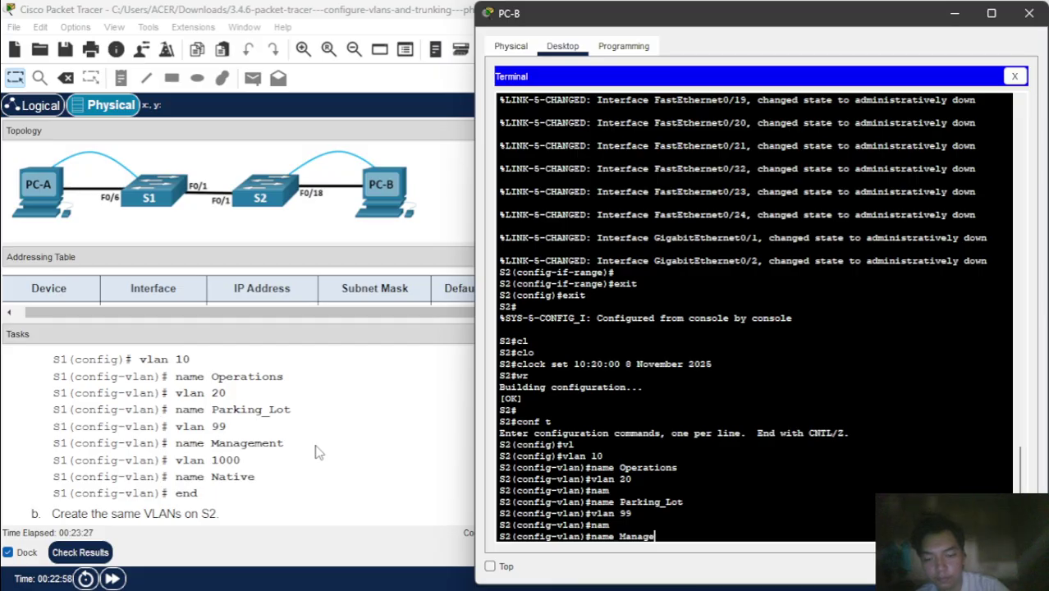
{"action": "type", "text": "n"}
{"action": "key", "text": "BackSpace"}
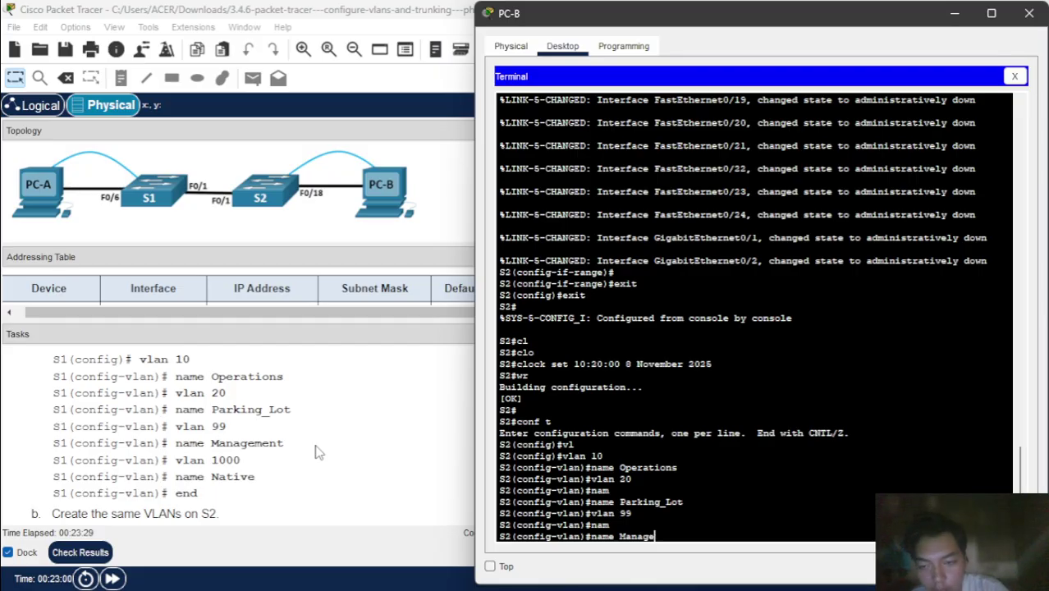
{"action": "type", "text": "ment"}
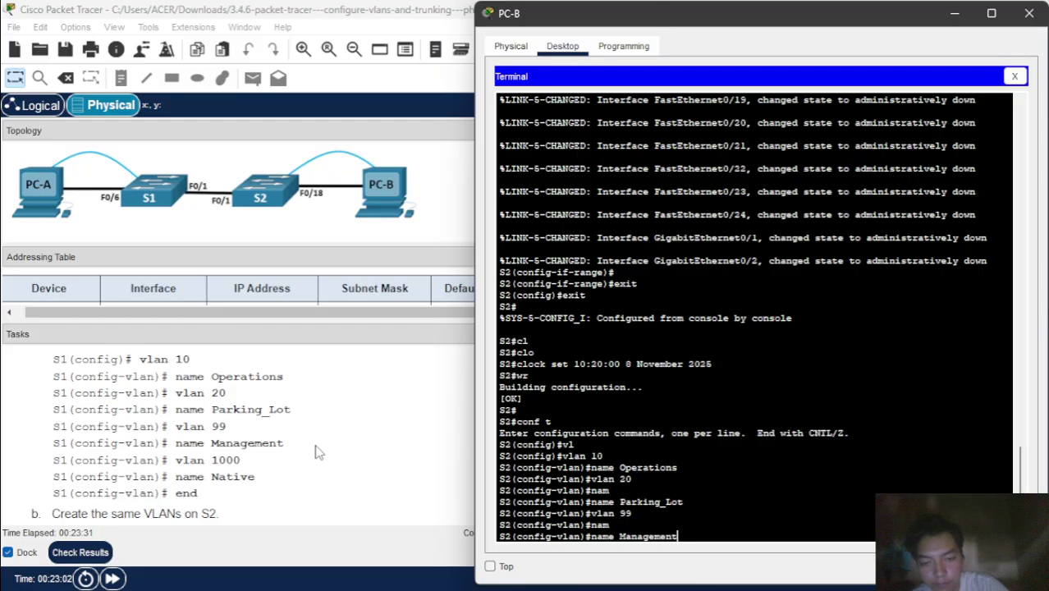
{"action": "key", "text": "Return"}
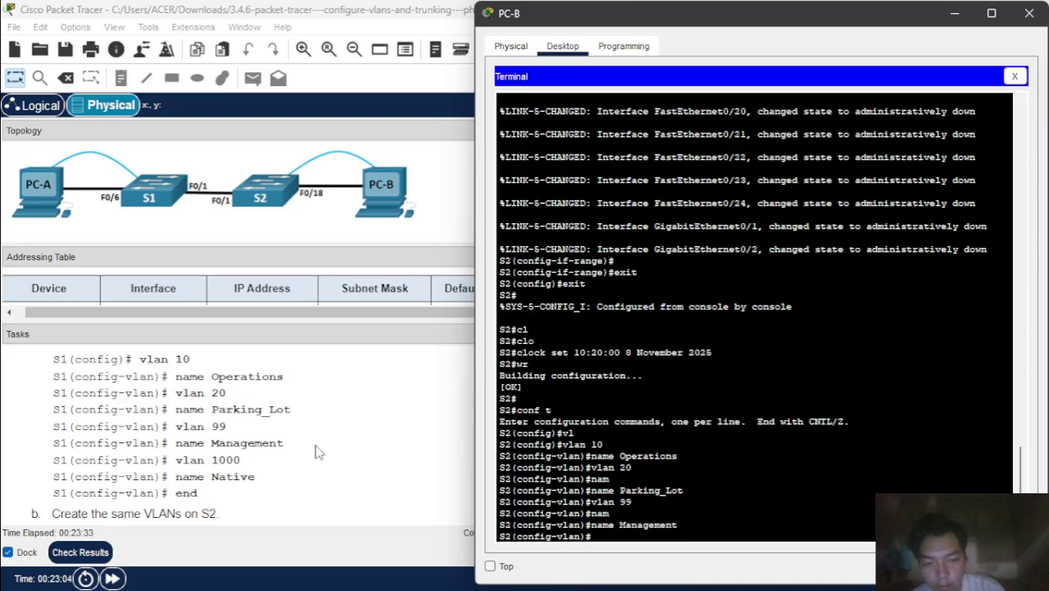
- Create VLAN 1000 named Native on S2 and leave configuration mode
{"action": "type", "text": "vlan"}
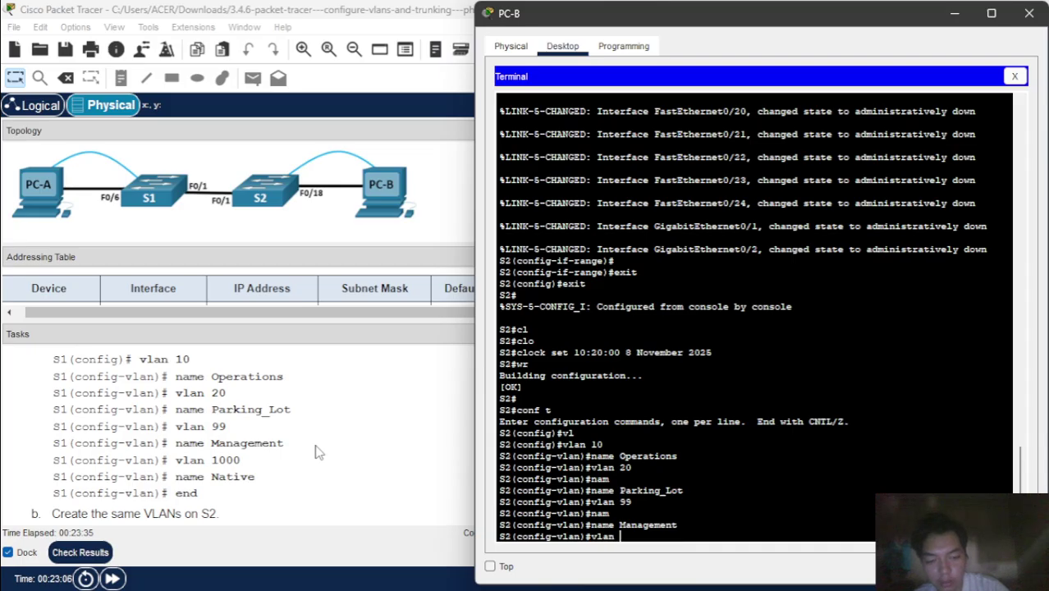
{"action": "type", "text": " 1000"}
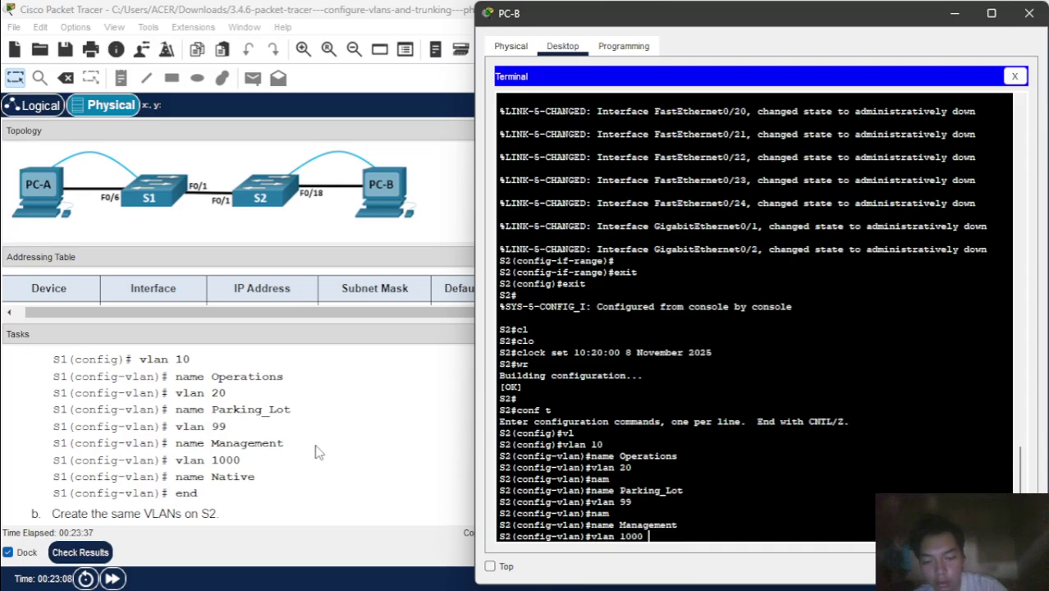
{"action": "key", "text": "Return"}
{"action": "type", "text": "nam"}
{"action": "key", "text": "Tab"}
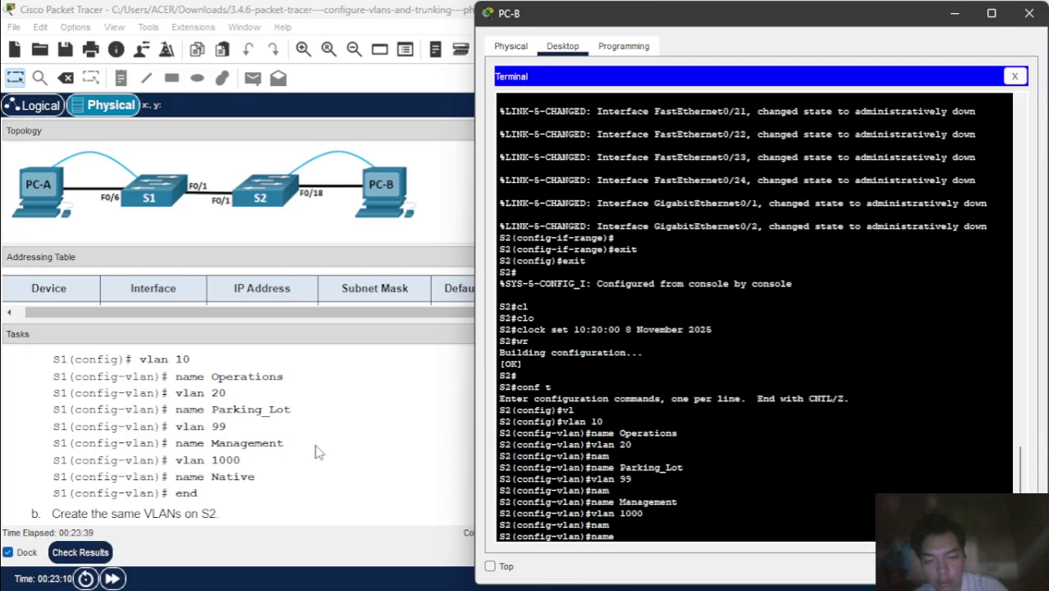
{"action": "type", "text": "Nat"}
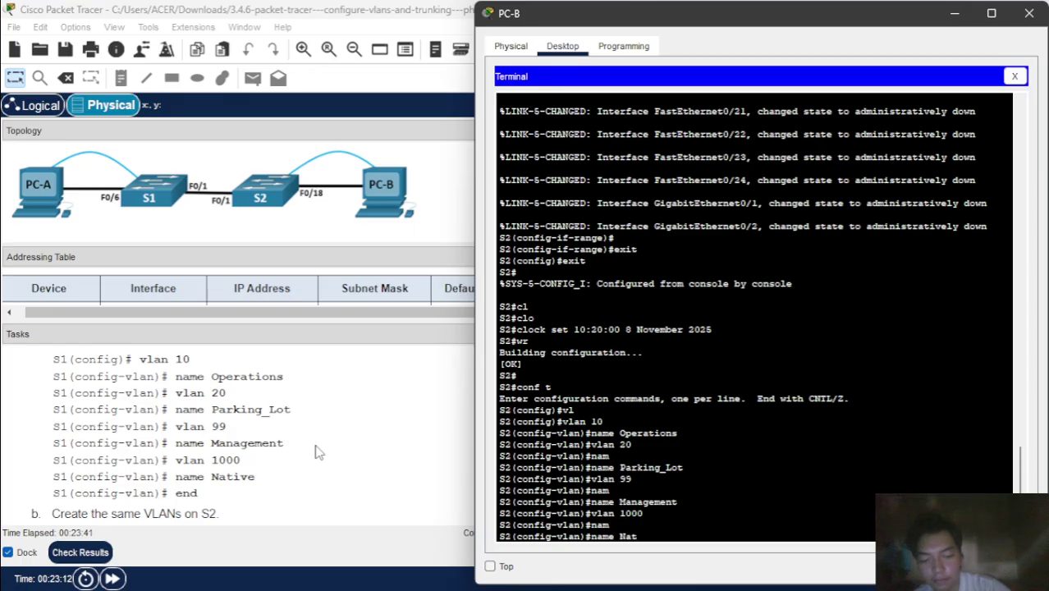
{"action": "type", "text": "ive"}
{"action": "key", "text": "Return"}
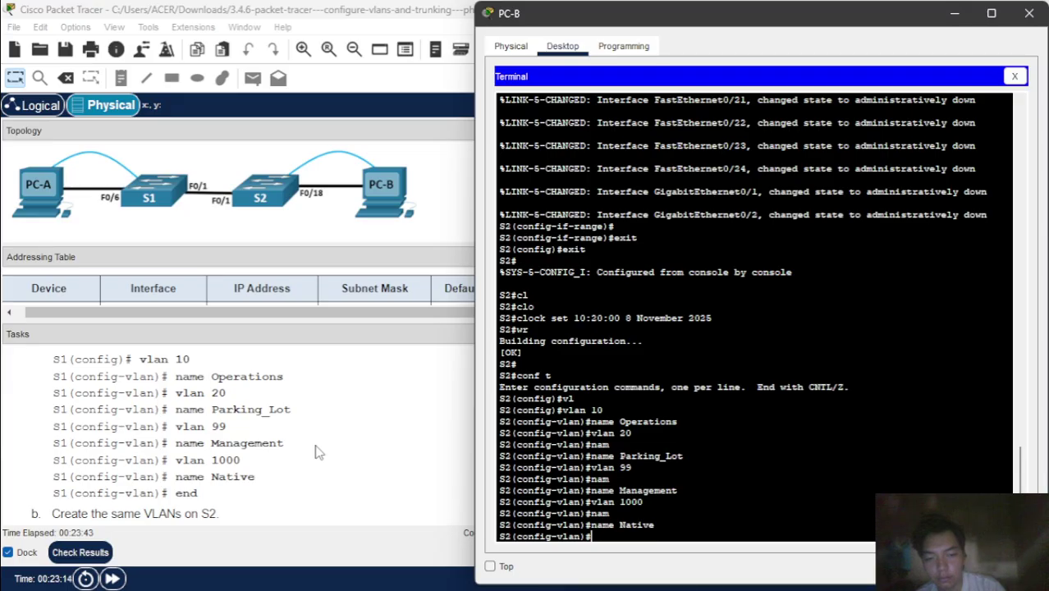
{"action": "type", "text": "end"}
{"action": "key", "text": "Return"}
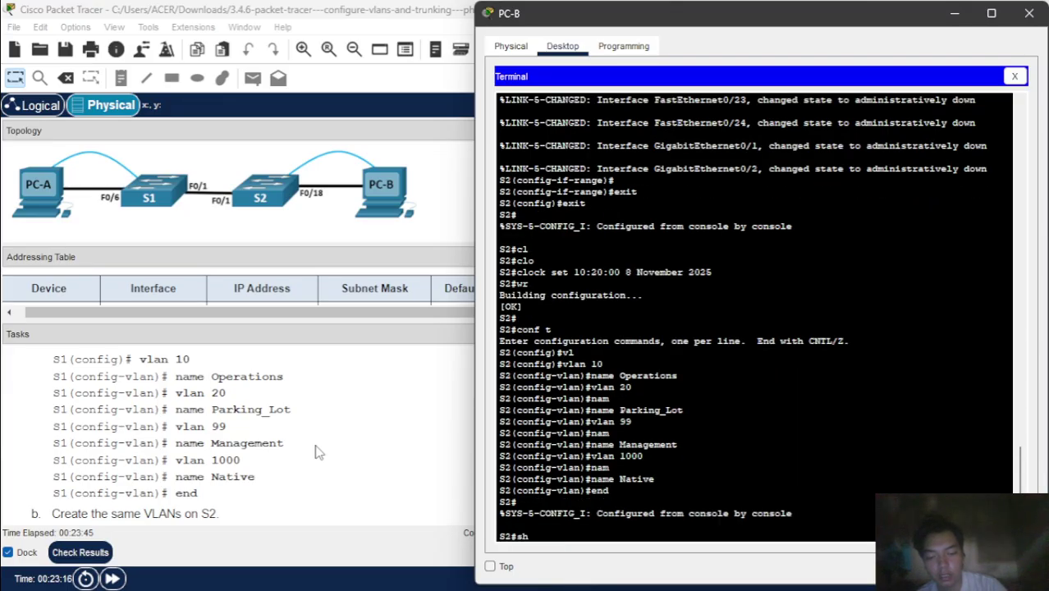
- Run show vlan brief on S2 to check VLANs 10, 20, 99 and 1000 are active
{"action": "type", "text": "sh"}
{"action": "key", "text": "Tab"}
{"action": "type", "text": "vl"}
{"action": "key", "text": "Tab"}
{"action": "type", "text": "b"}
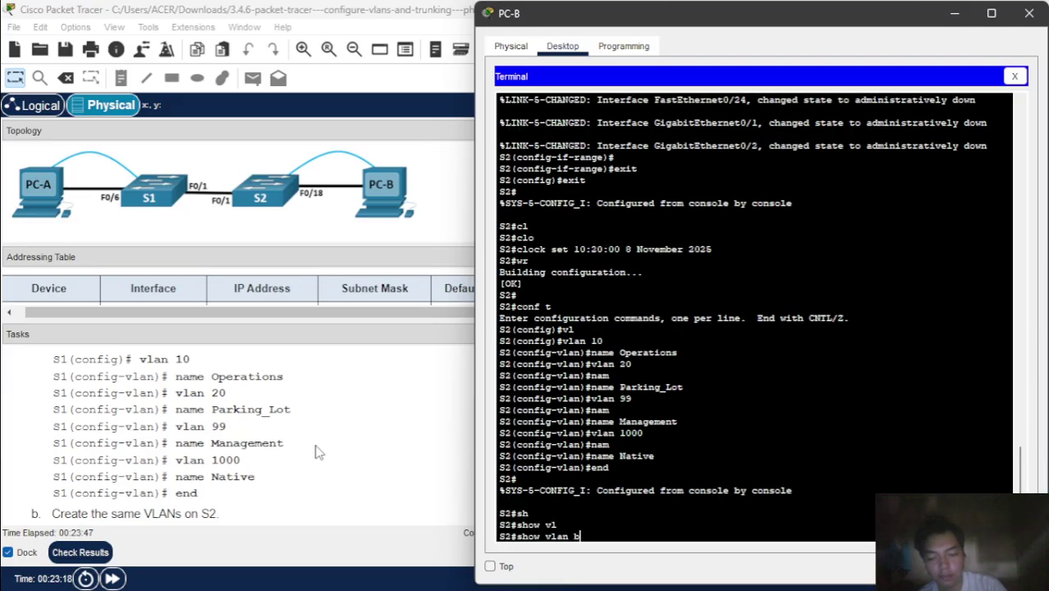
{"action": "key", "text": "Tab"}
{"action": "key", "text": "Return"}
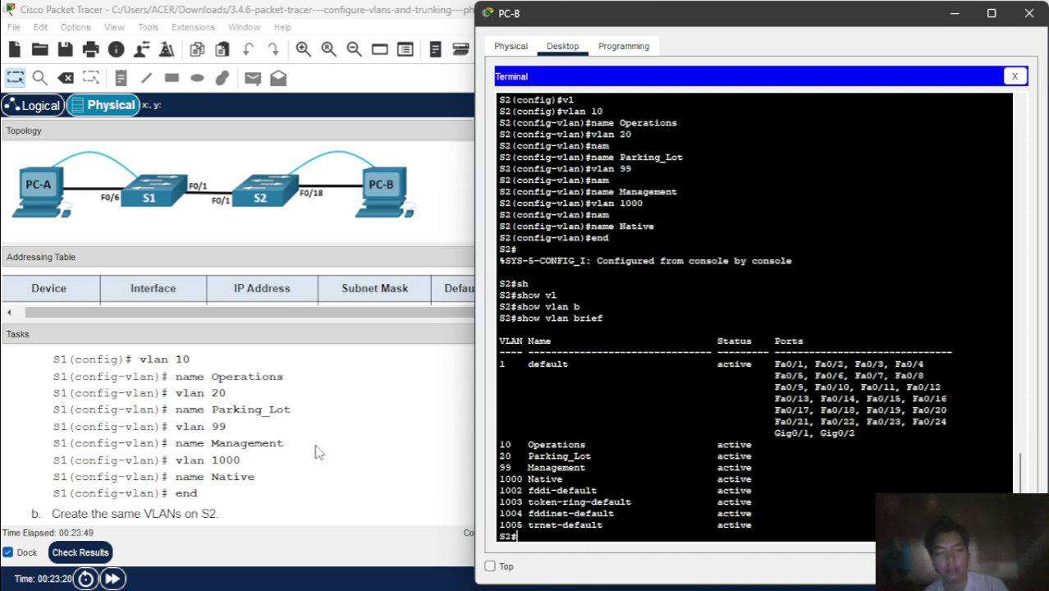
{"action": "scroll", "coordinate": [271, 397], "scroll_direction": "down", "scroll_amount": 7}
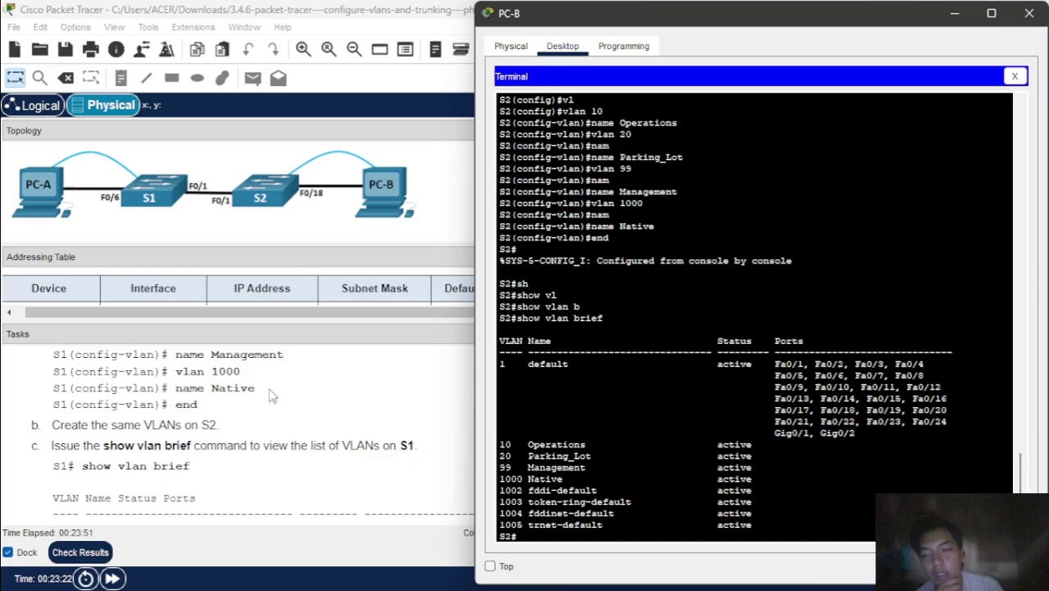
{"action": "scroll", "coordinate": [271, 396], "scroll_direction": "down", "scroll_amount": 8}
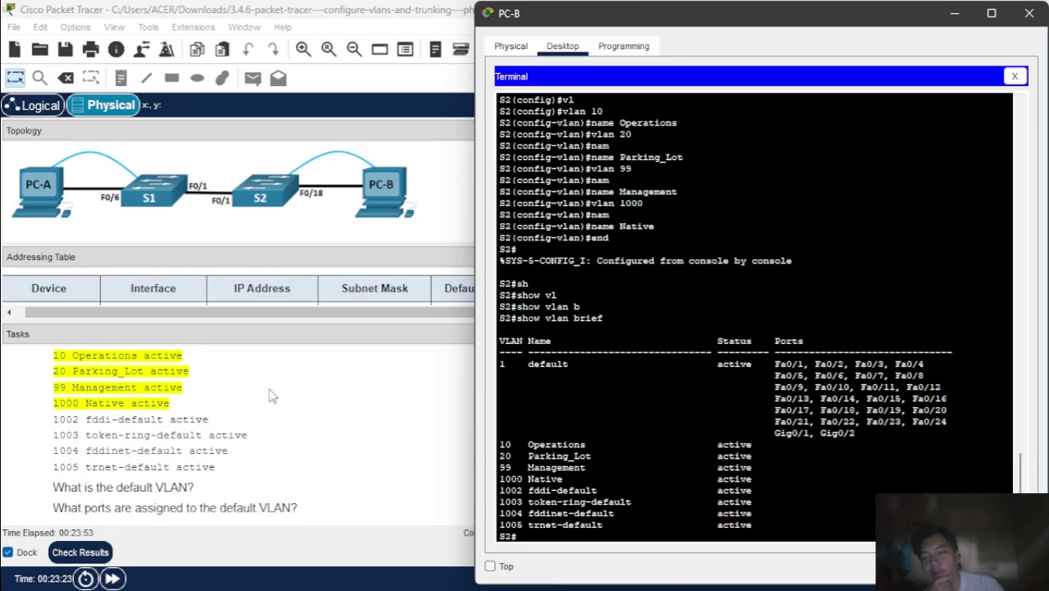
{"action": "scroll", "coordinate": [272, 396], "scroll_direction": "down", "scroll_amount": 2}
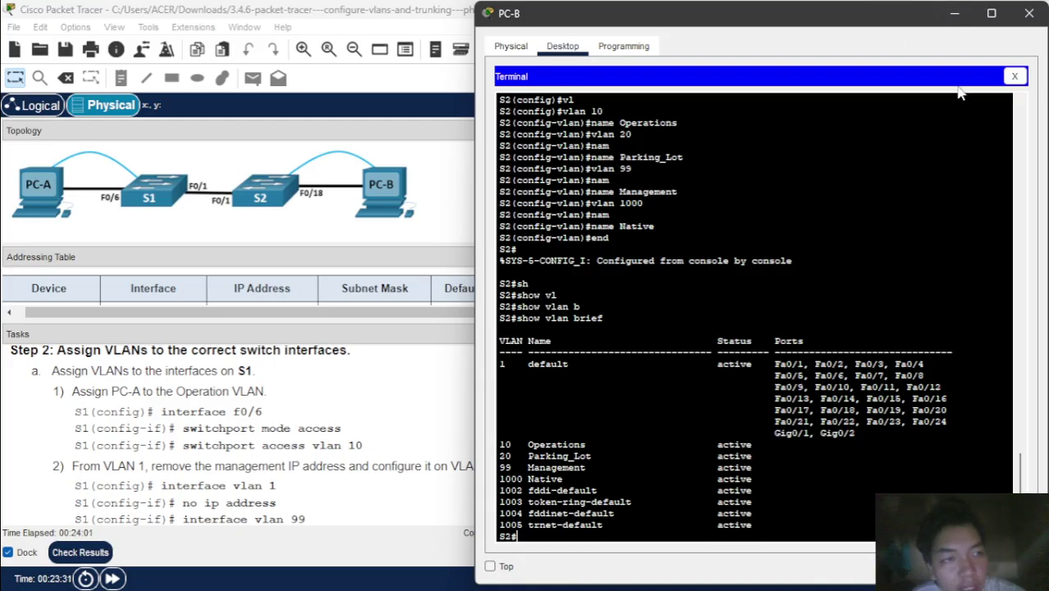
- Return to PC-A's S1 console and enter global configuration mode
{"action": "left_click", "coordinate": [955, 16]}
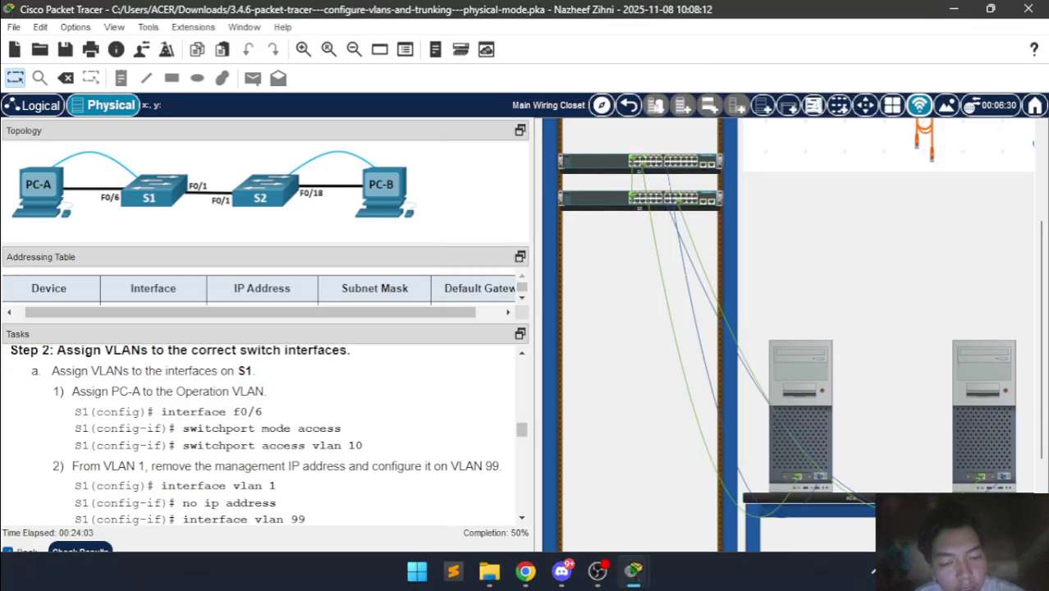
{"action": "mouse_move", "coordinate": [639, 560]}
{"action": "left_click", "coordinate": [672, 479]}
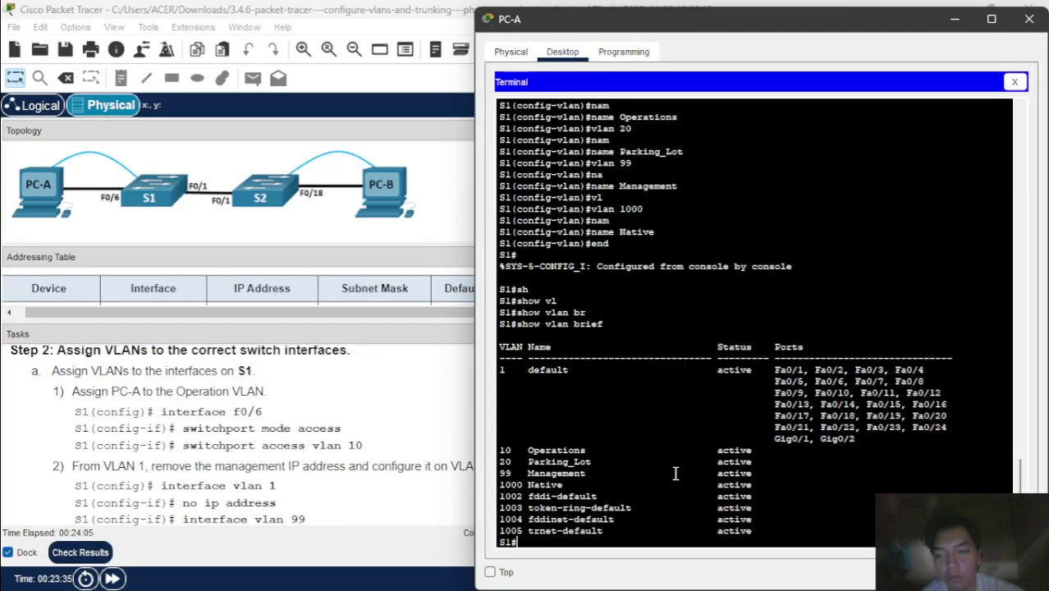
{"action": "type", "text": "con"}
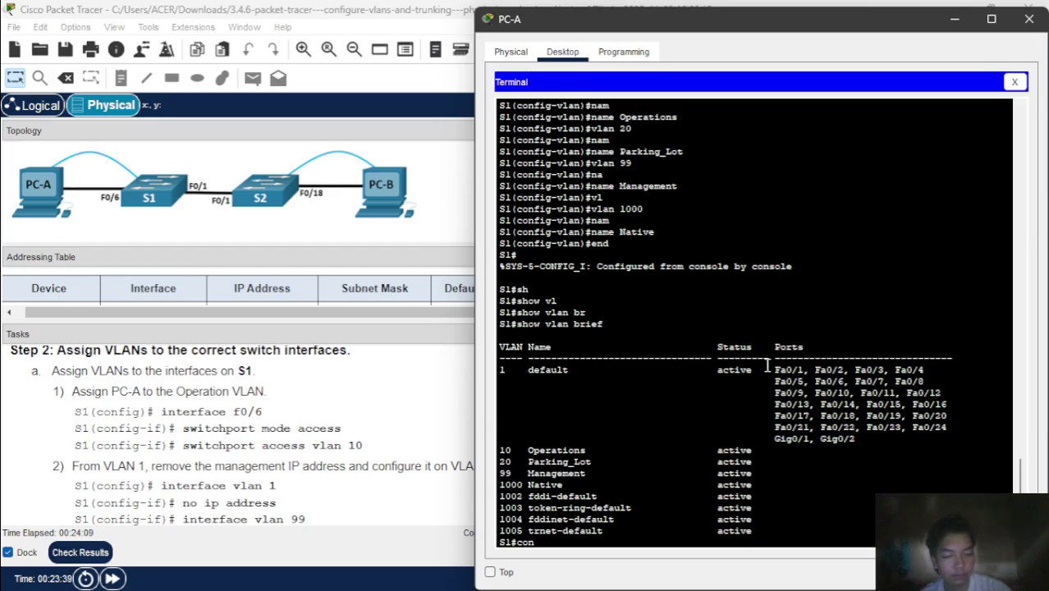
{"action": "type", "text": "ft"}
{"action": "key", "text": "BackSpace"}
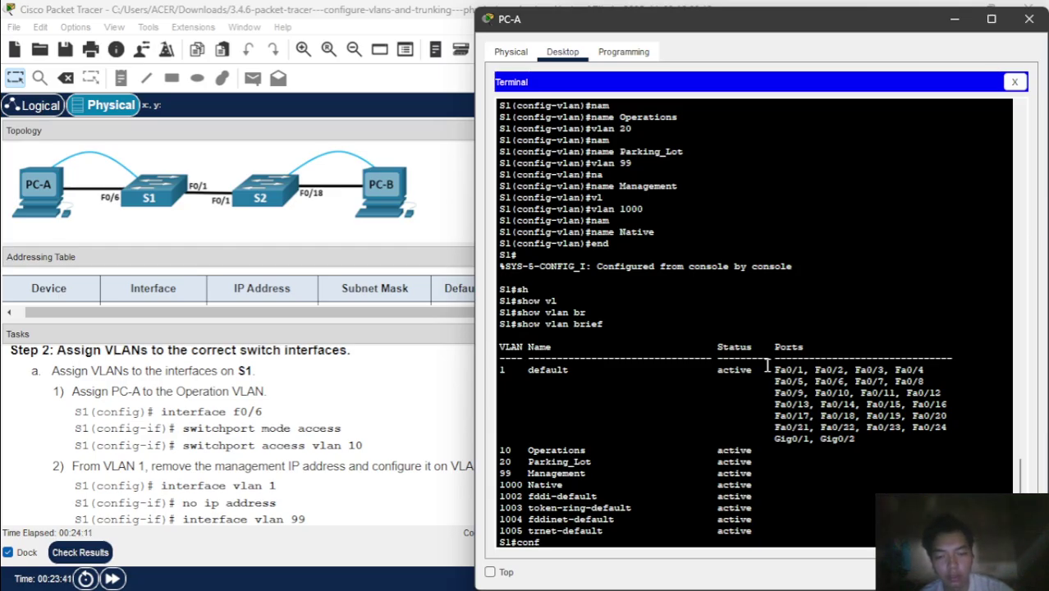
{"action": "type", "text": "t"}
{"action": "key", "text": "Return"}
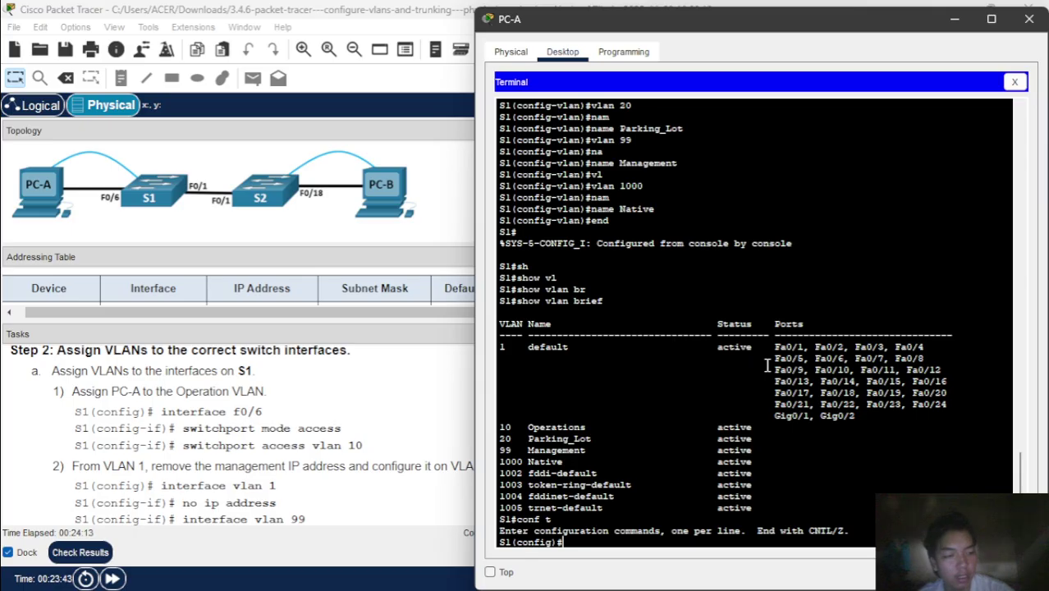
- Select interface F0/6 on S1 and set it to switchport mode access
{"action": "type", "text": "in"}
{"action": "key", "text": "Tab"}
{"action": "type", "text": "f0/"}
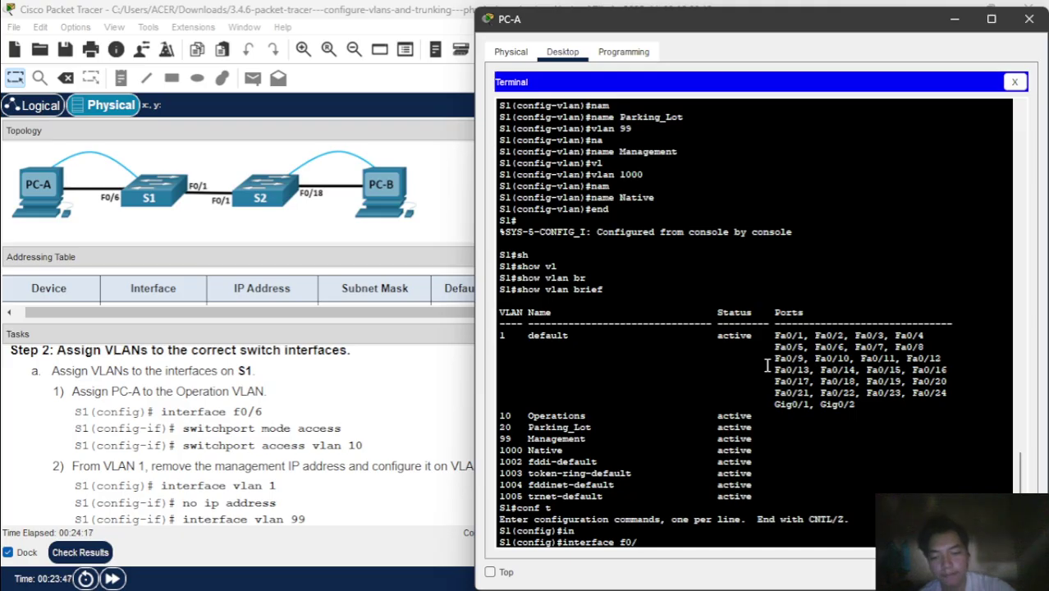
{"action": "type", "text": "6"}
{"action": "key", "text": "Return"}
{"action": "type", "text": "sw"}
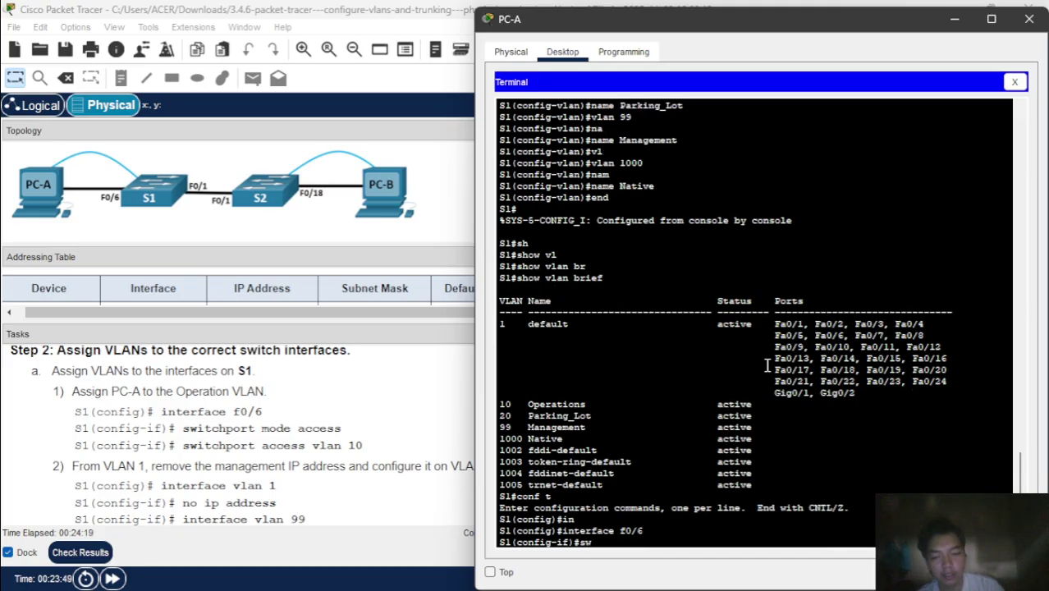
{"action": "key", "text": "Tab"}
{"action": "type", "text": "mo"}
{"action": "key", "text": "Tab"}
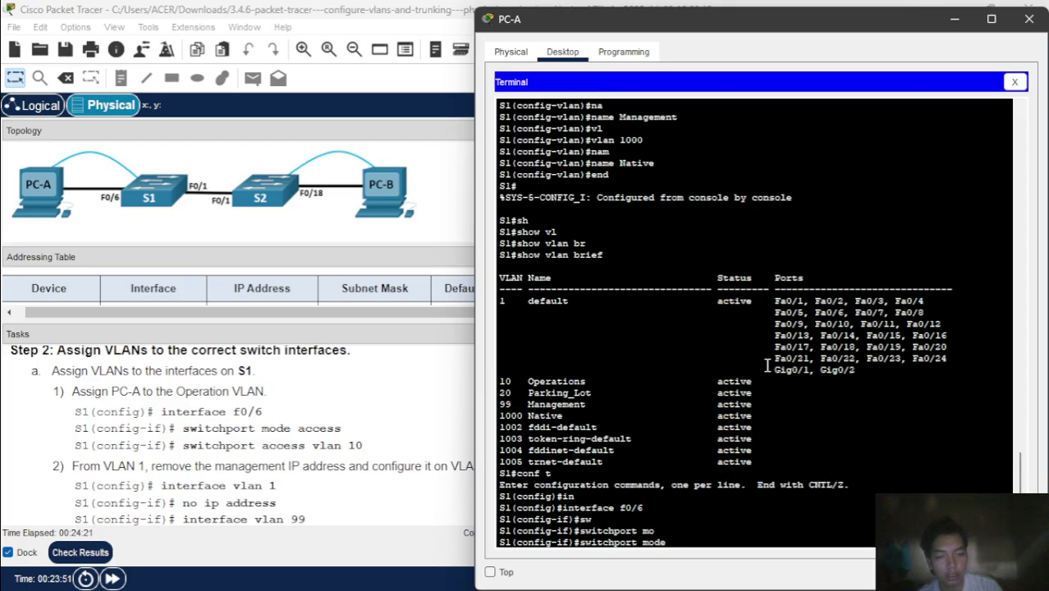
{"action": "type", "text": "acc"}
{"action": "key", "text": "Tab"}
{"action": "key", "text": "Return"}
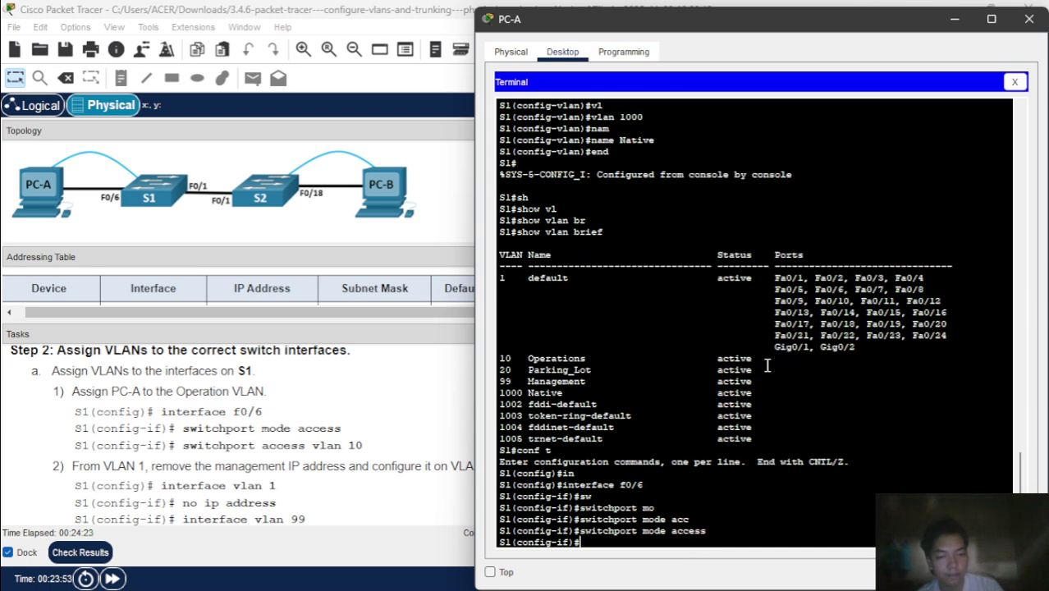
- Assign F0/6 to access VLAN 10
{"action": "type", "text": "sw"}
{"action": "key", "text": "Tab"}
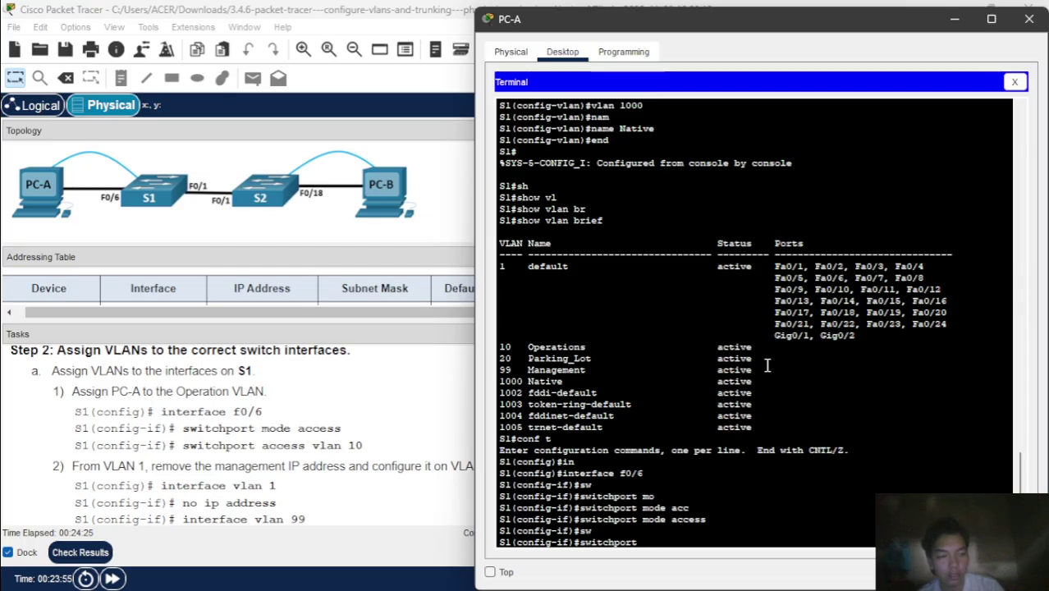
{"action": "type", "text": "acc"}
{"action": "key", "text": "Tab"}
{"action": "type", "text": "v"}
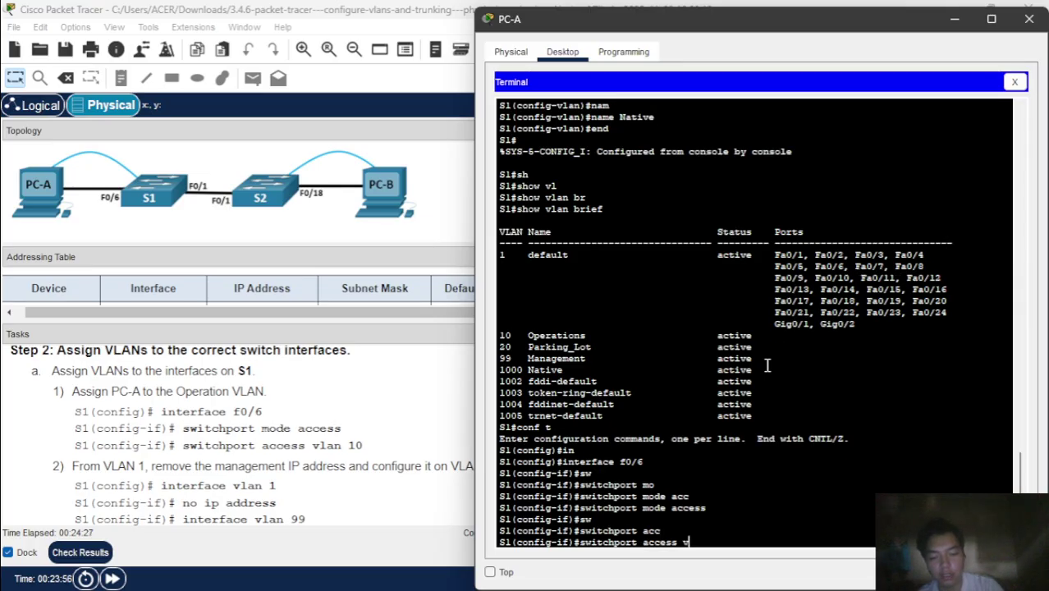
{"action": "type", "text": "l"}
{"action": "key", "text": "Tab"}
{"action": "type", "text": "1"}
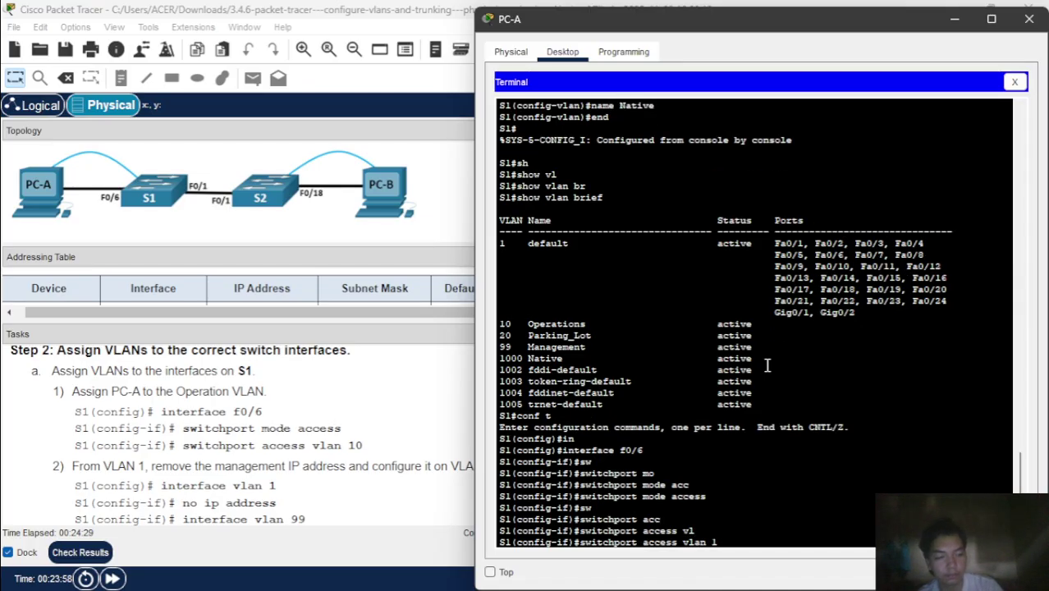
{"action": "type", "text": "0"}
{"action": "key", "text": "Return"}
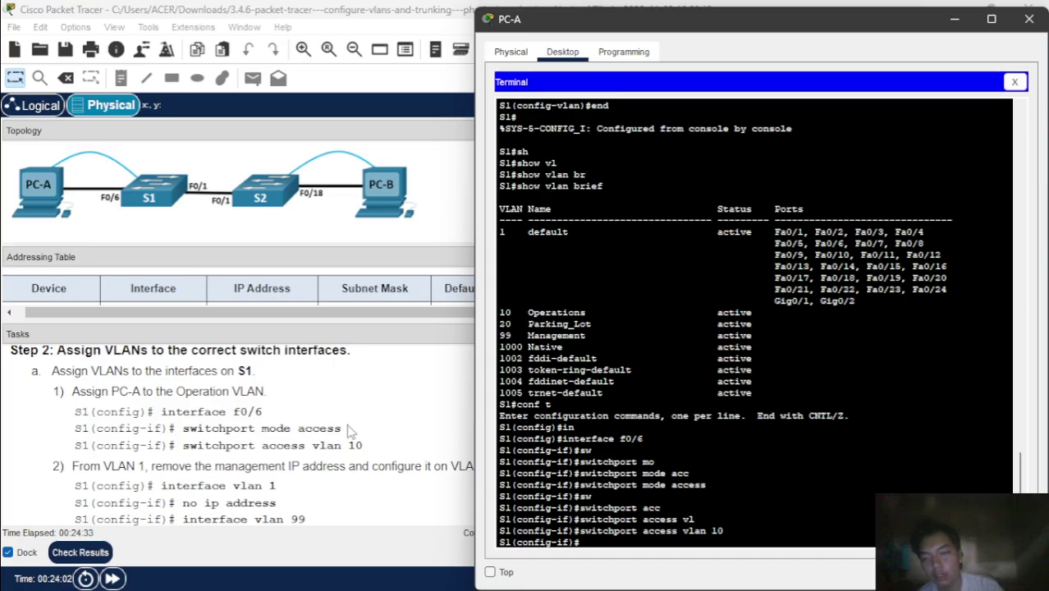
{"action": "scroll", "coordinate": [349, 432], "scroll_direction": "down", "scroll_amount": 2}
{"action": "scroll", "coordinate": [350, 432], "scroll_direction": "up", "scroll_amount": 1}
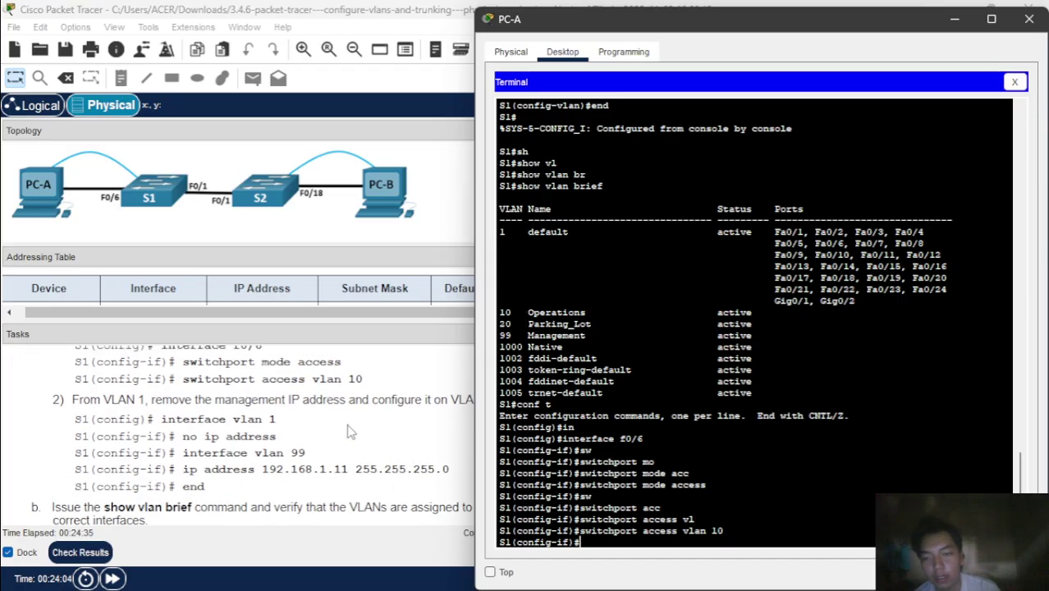
- Return to the PC-A terminal on S1 and leave the F0/6 interface configuration
{"action": "left_click", "coordinate": [349, 432]}
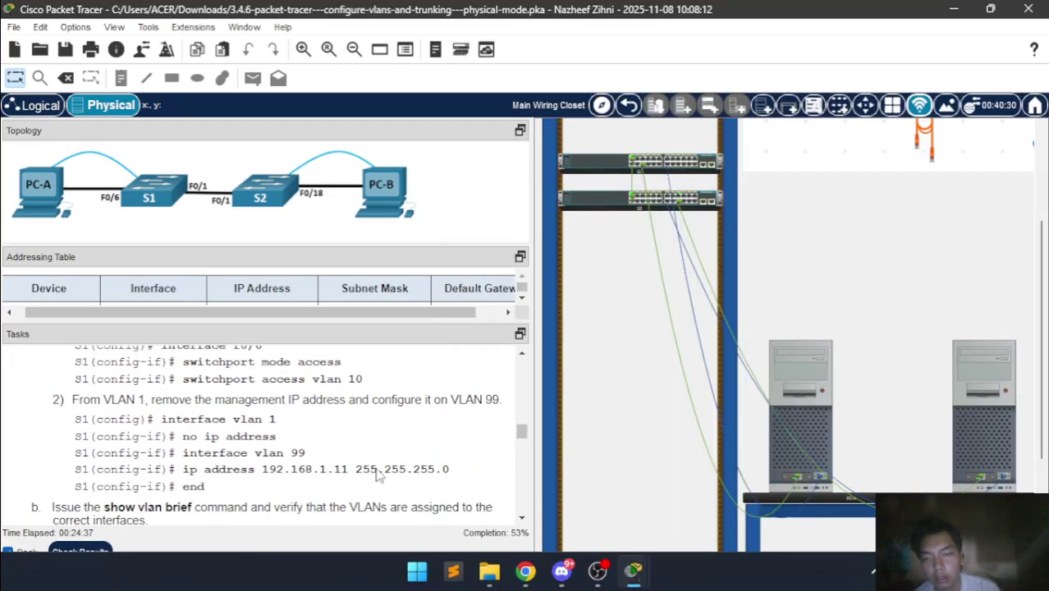
{"action": "mouse_move", "coordinate": [633, 570]}
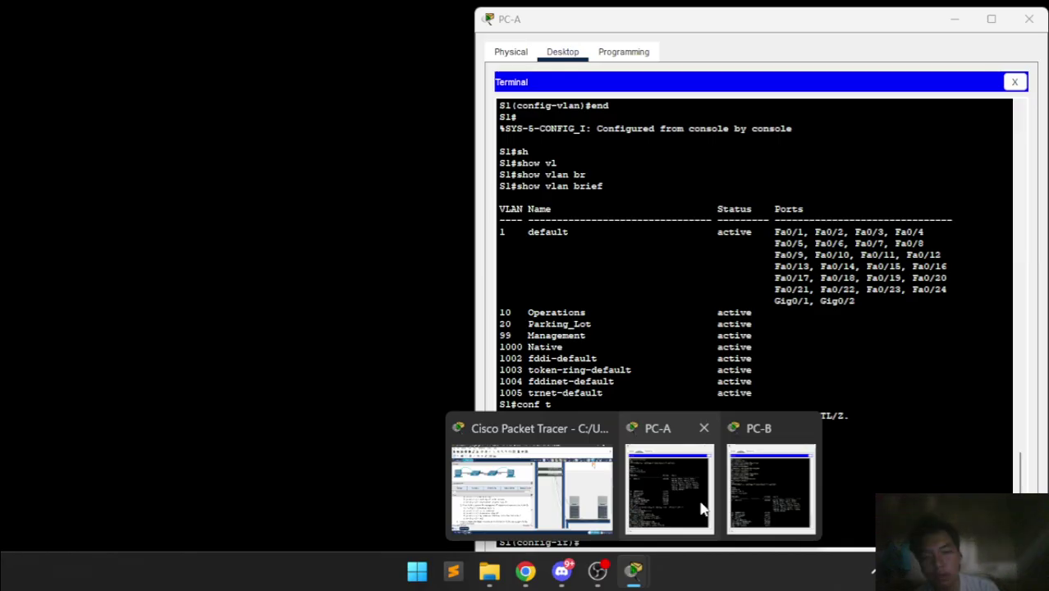
{"action": "left_click", "coordinate": [702, 509]}
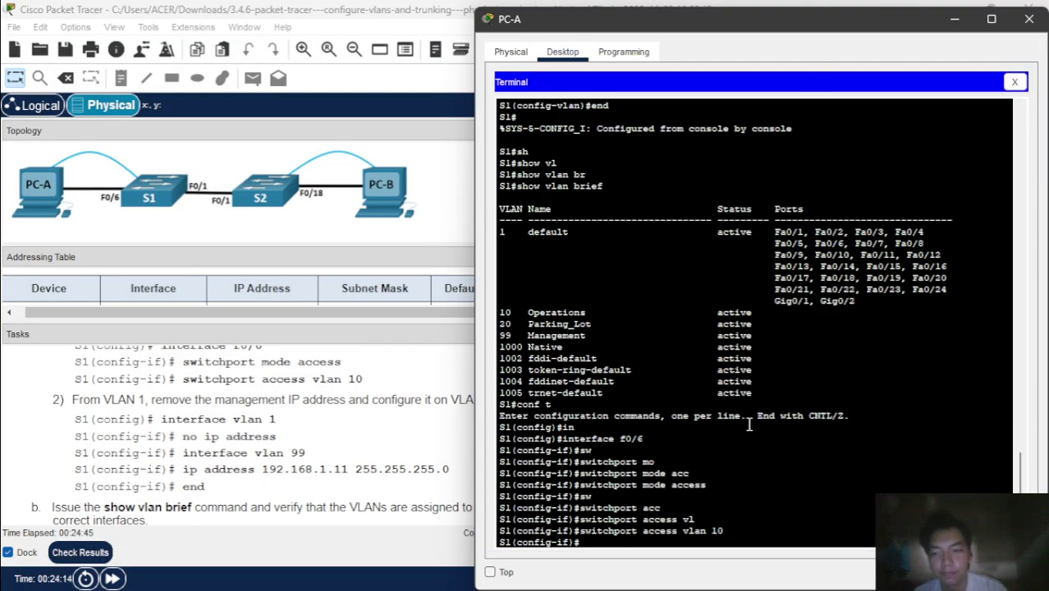
{"action": "type", "text": "exit"}
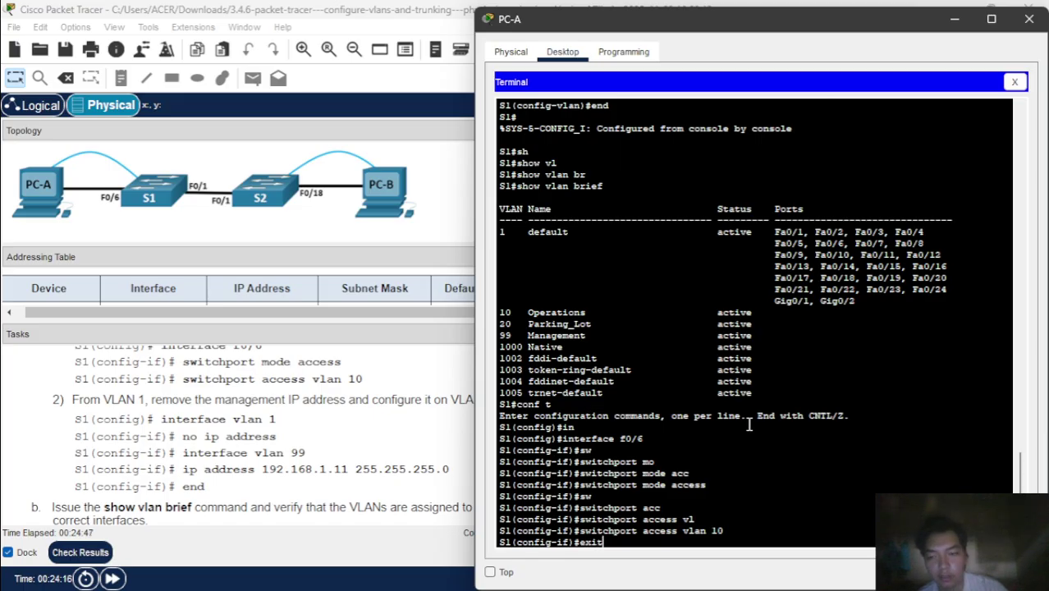
{"action": "key", "text": "Return"}
- Remove the IP address from S1's interface VLAN 1 and exit it
{"action": "type", "text": "in"}
{"action": "key", "text": "Tab"}
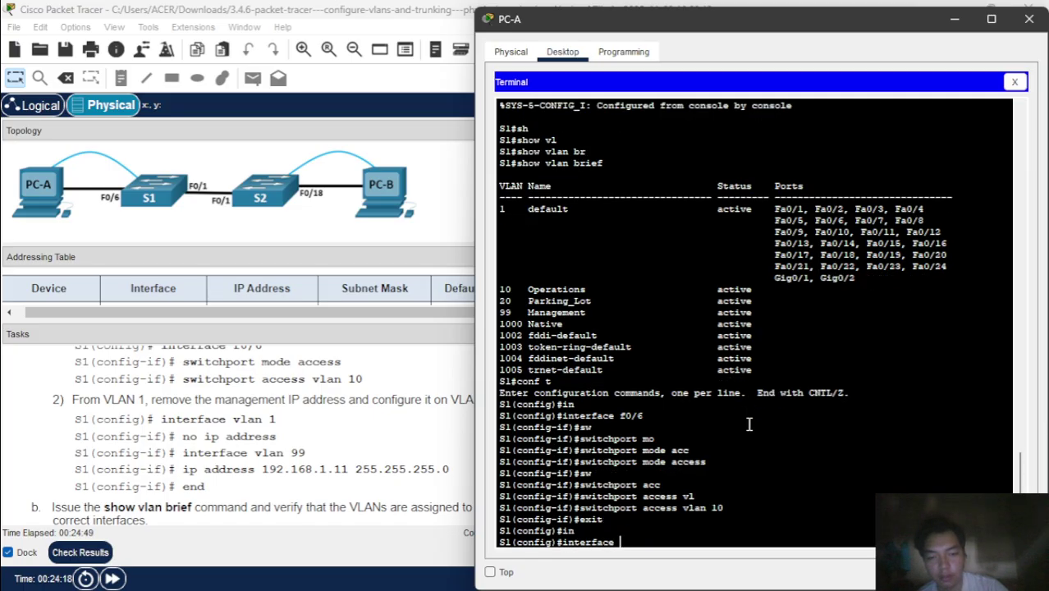
{"action": "type", "text": "vl"}
{"action": "key", "text": "Tab"}
{"action": "type", "text": "1"}
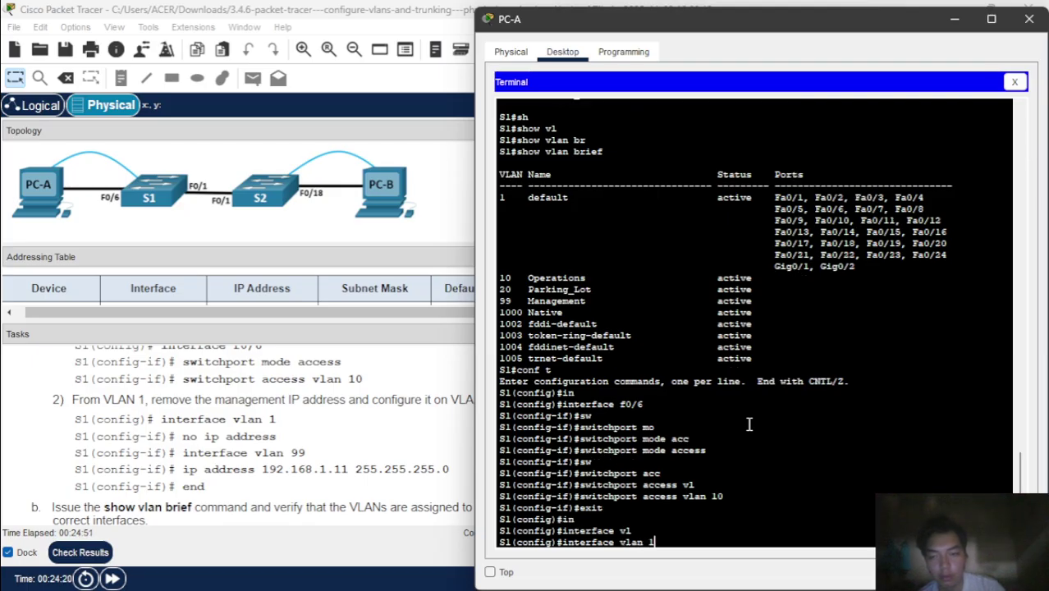
{"action": "key", "text": "Return"}
{"action": "type", "text": "nfig-if)#n"}
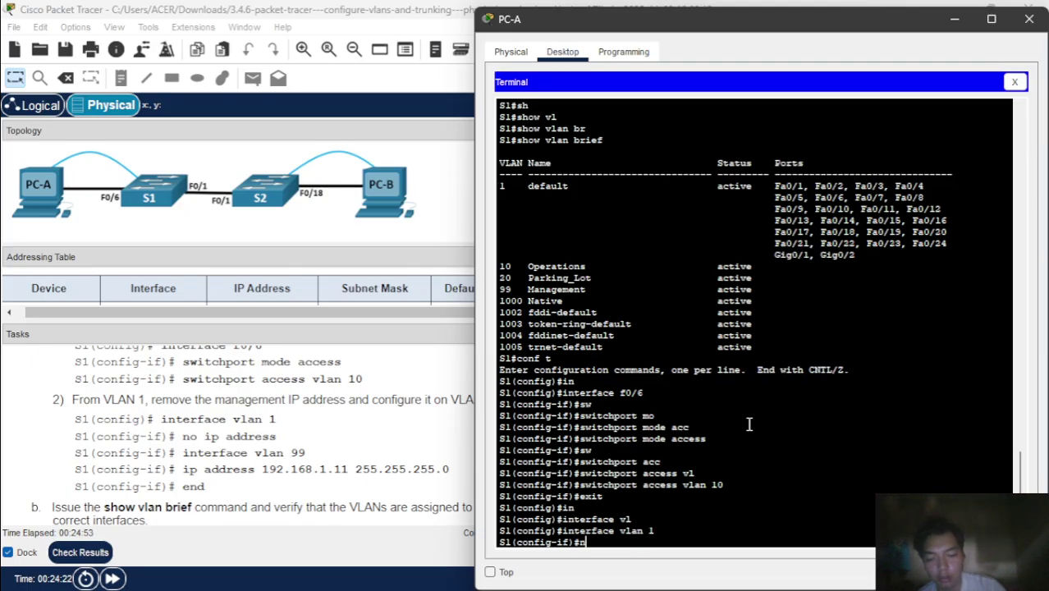
{"action": "type", "text": "o ip add"}
{"action": "key", "text": "Tab"}
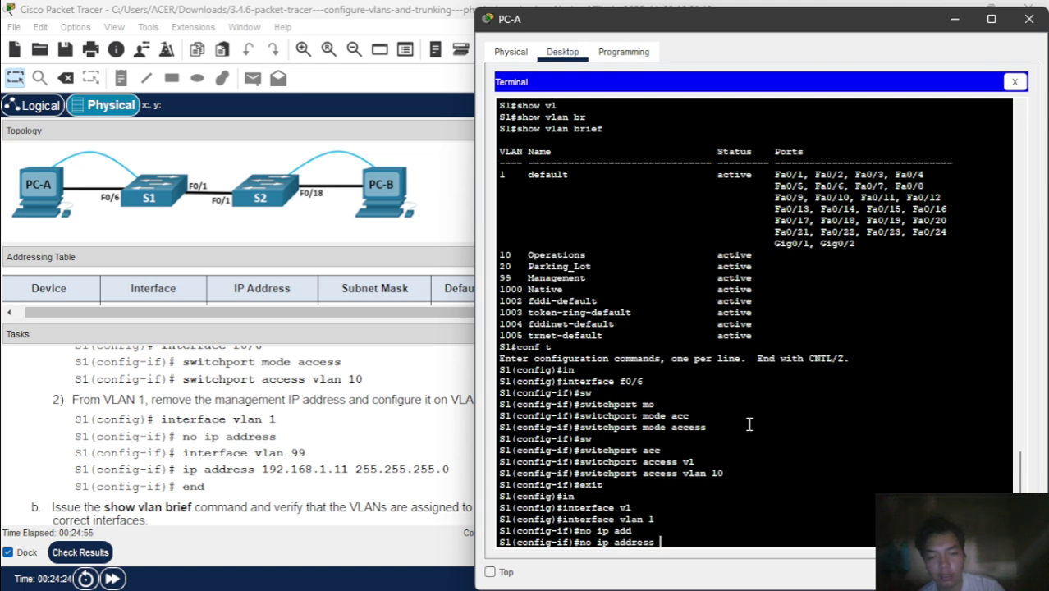
{"action": "key", "text": "Return"}
{"action": "type", "text": "exit"}
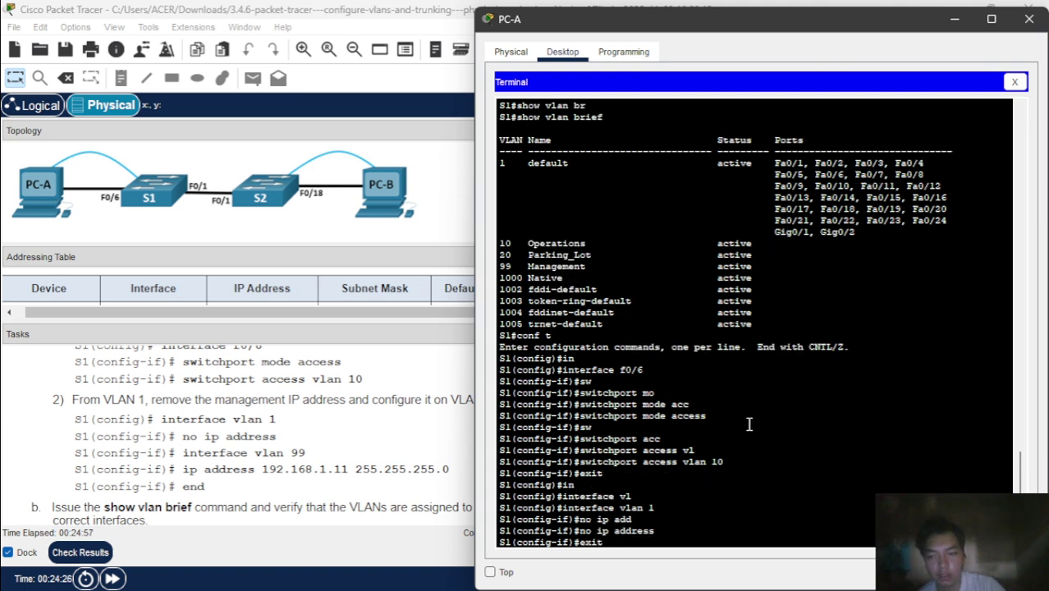
{"action": "key", "text": "Return"}
- Enter configuration of S1's interface VLAN 99
{"action": "type", "text": "in"}
{"action": "key", "text": "Tab"}
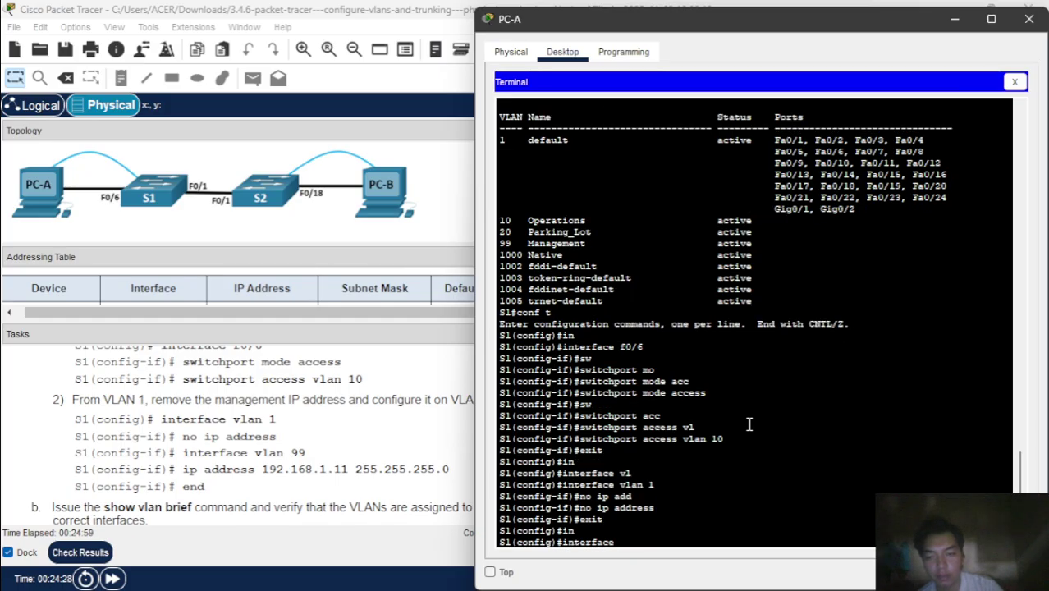
{"action": "type", "text": "vl"}
{"action": "key", "text": "Tab"}
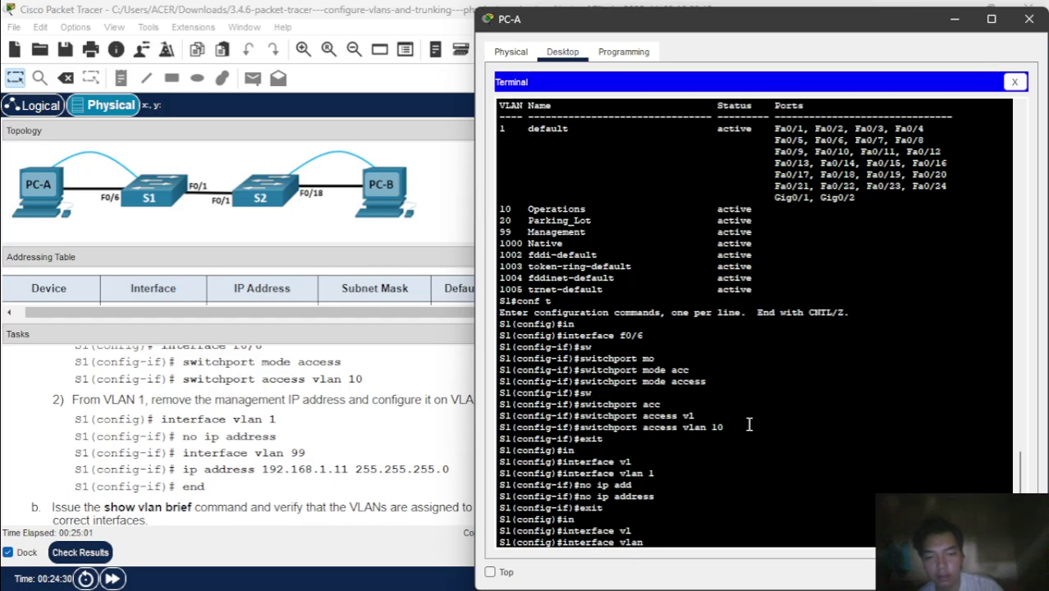
{"action": "type", "text": "99"}
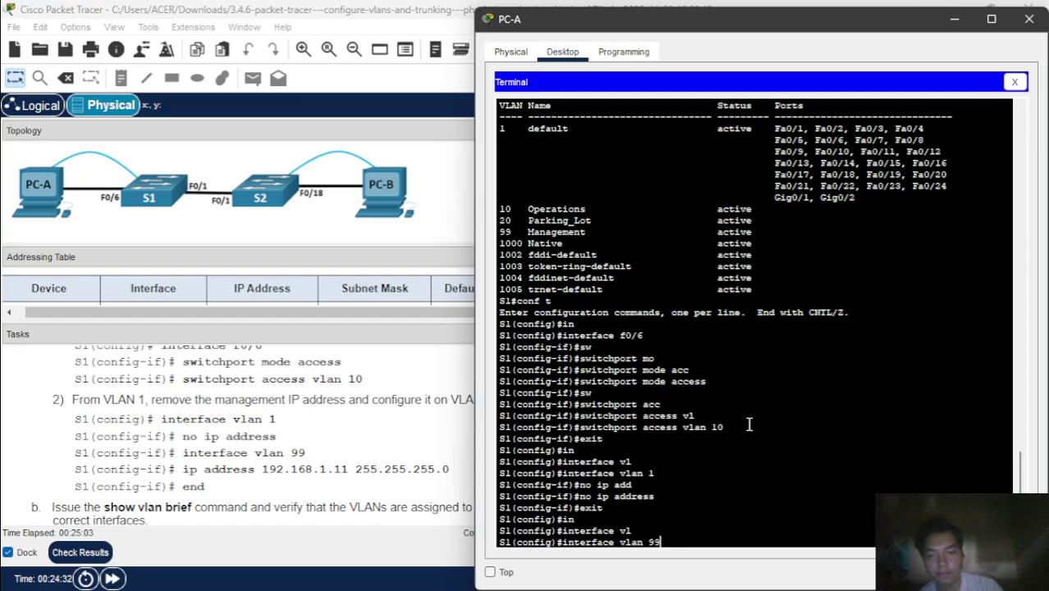
{"action": "key", "text": "Return"}
{"action": "type", "text": "ip"}
{"action": "key", "text": "BackSpace"}
{"action": "key", "text": "BackSpace"}
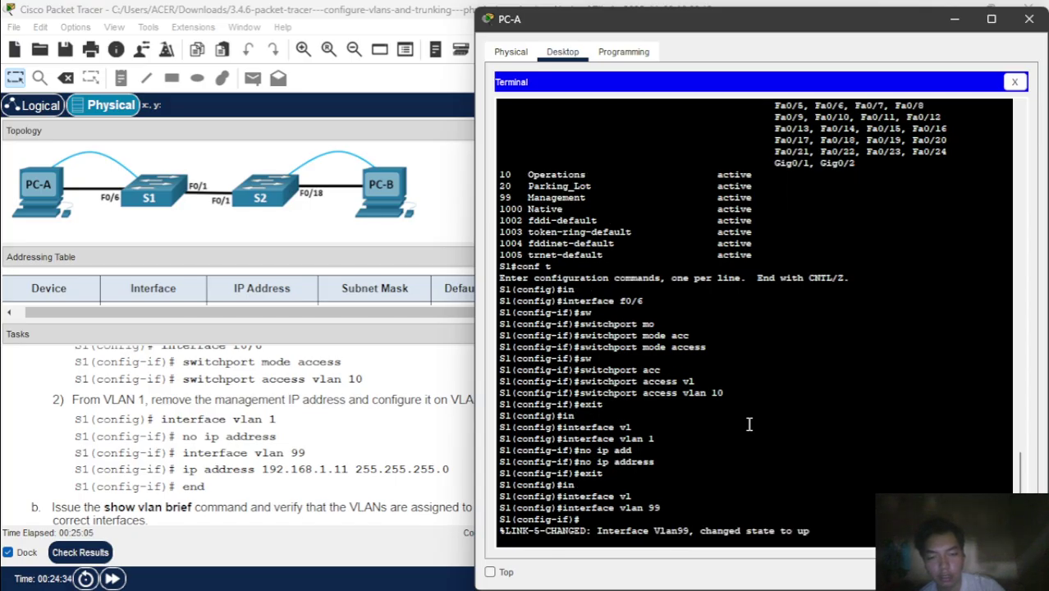
{"action": "key", "text": "Return"}
- Assign 192.168.1.11 255.255.255.0 to VLAN 99 and return to privileged mode with end
{"action": "type", "text": "ip add"}
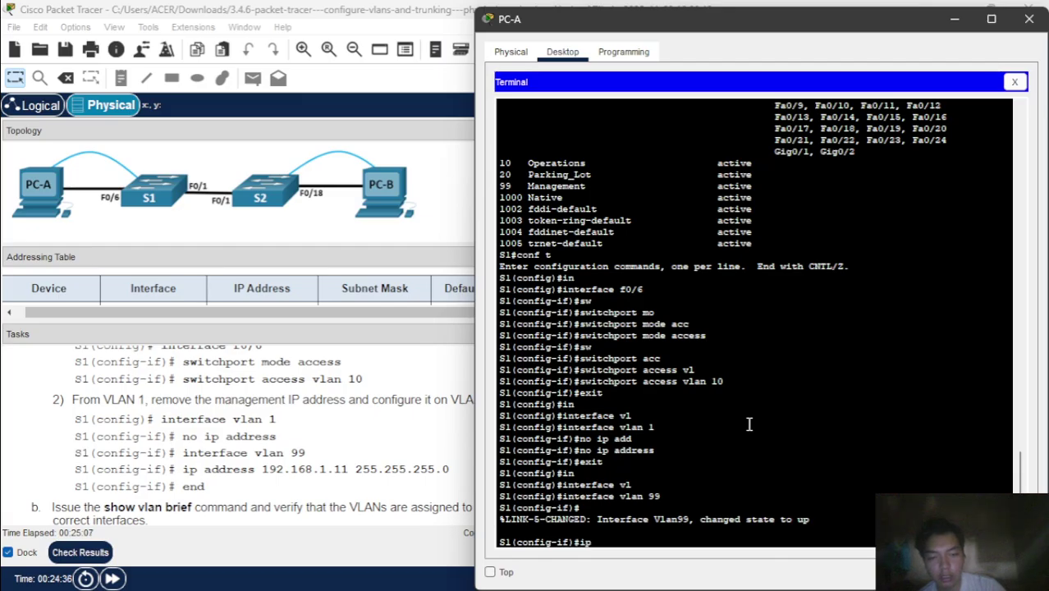
{"action": "key", "text": "Tab"}
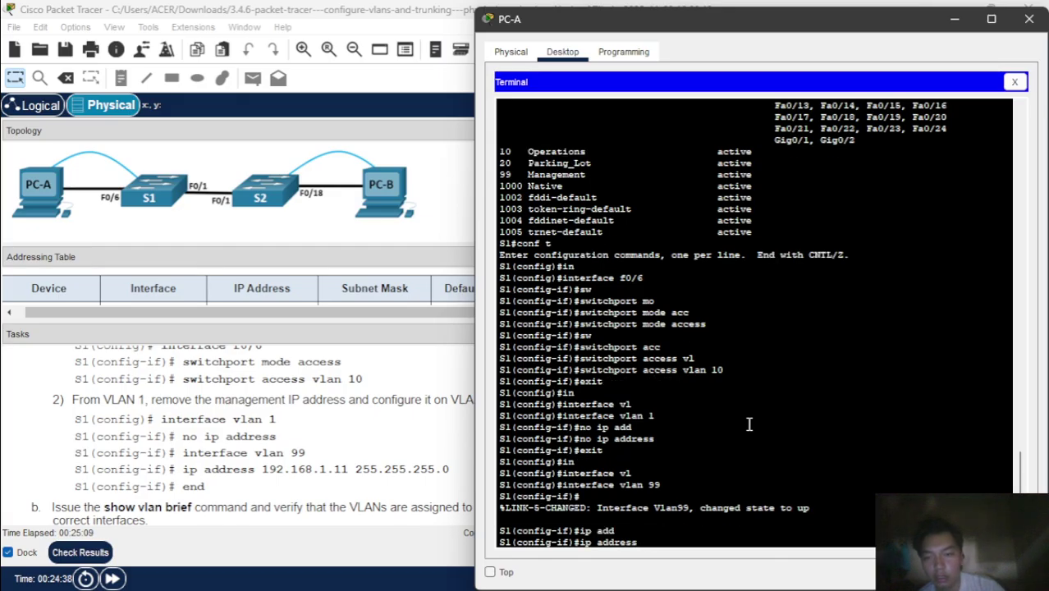
{"action": "type", "text": "192.168"}
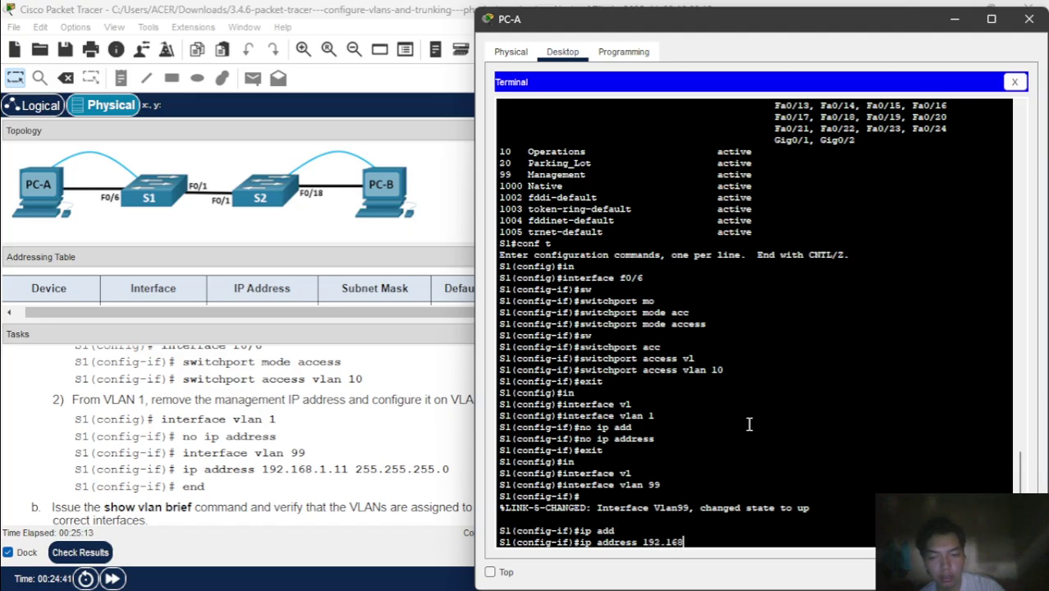
{"action": "type", "text": ".1.11 25.2"}
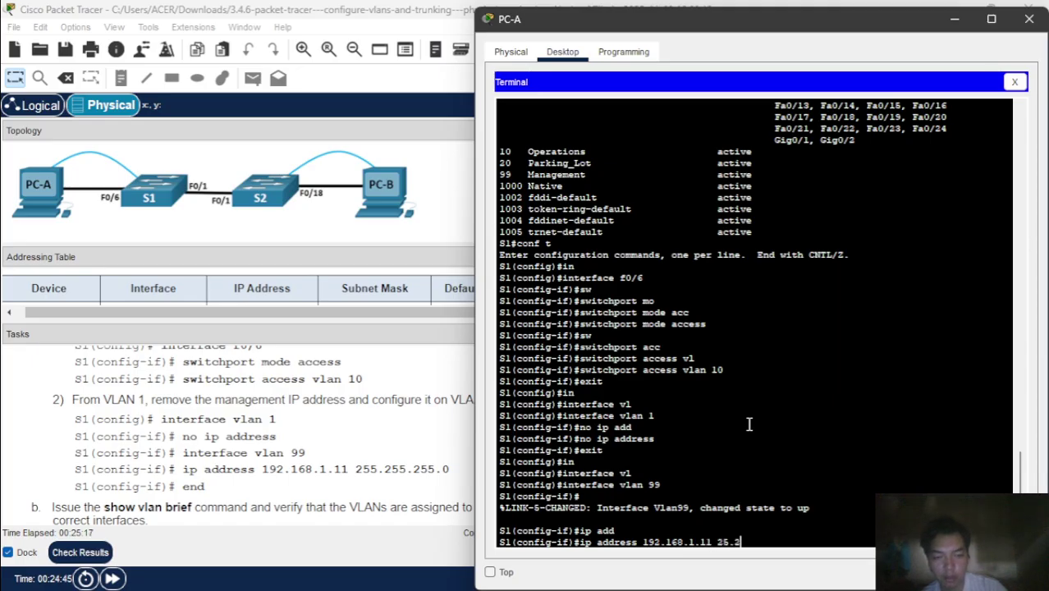
{"action": "key", "text": "BackSpace"}
{"action": "type", "text": "5.255.255.0"}
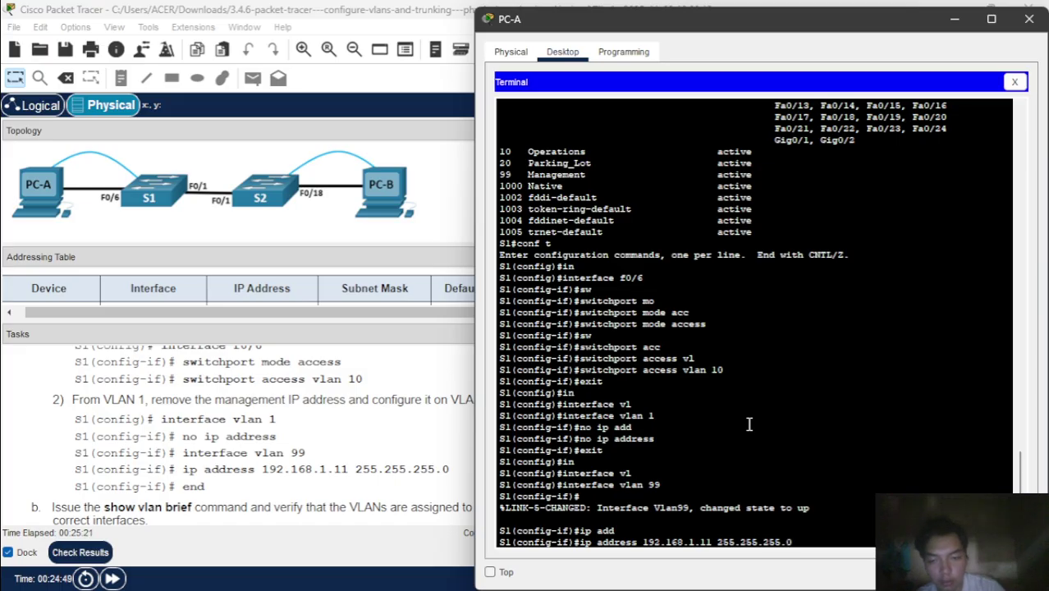
{"action": "key", "text": "Return"}
{"action": "type", "text": "end"}
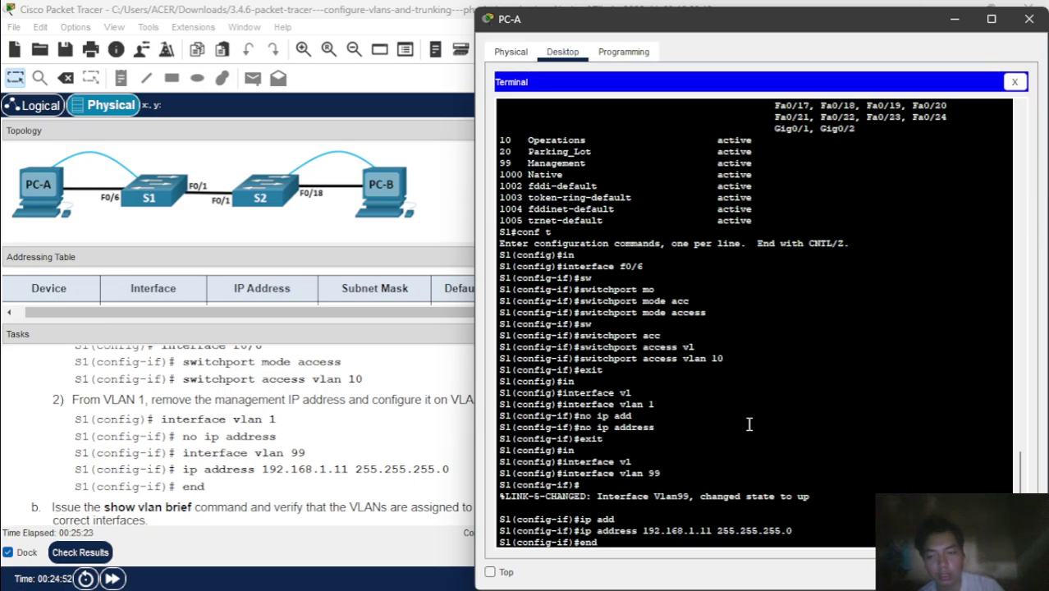
{"action": "key", "text": "Return"}
- Run 'show vlan brief' on S1 to see Fa0/6 listed under VLAN 10 Operations
{"action": "type", "text": "sh"}
{"action": "key", "text": "Tab"}
{"action": "type", "text": "vl"}
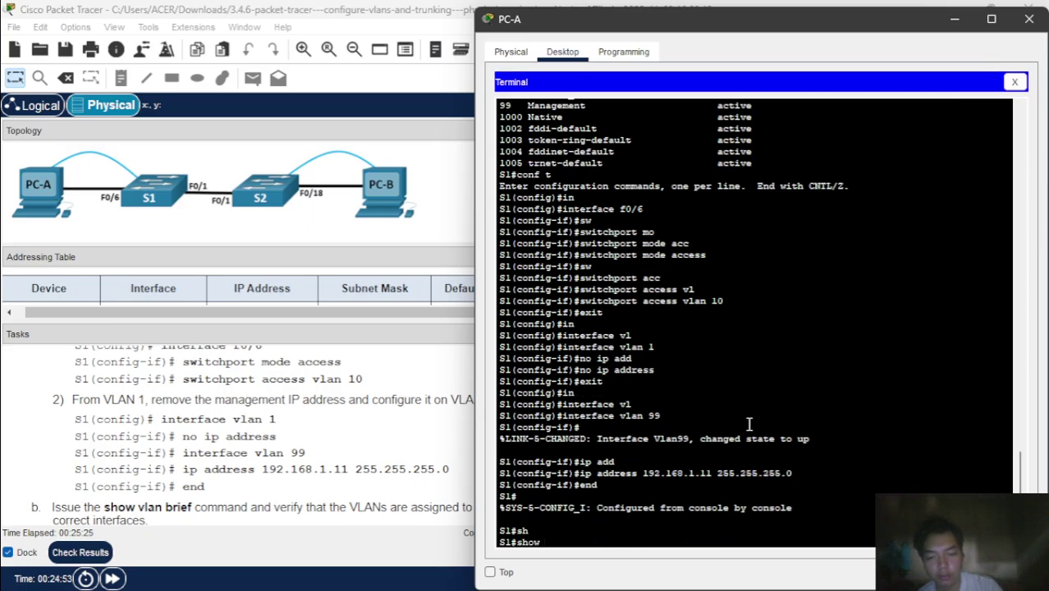
{"action": "key", "text": "Tab"}
{"action": "type", "text": "br"}
{"action": "key", "text": "Tab"}
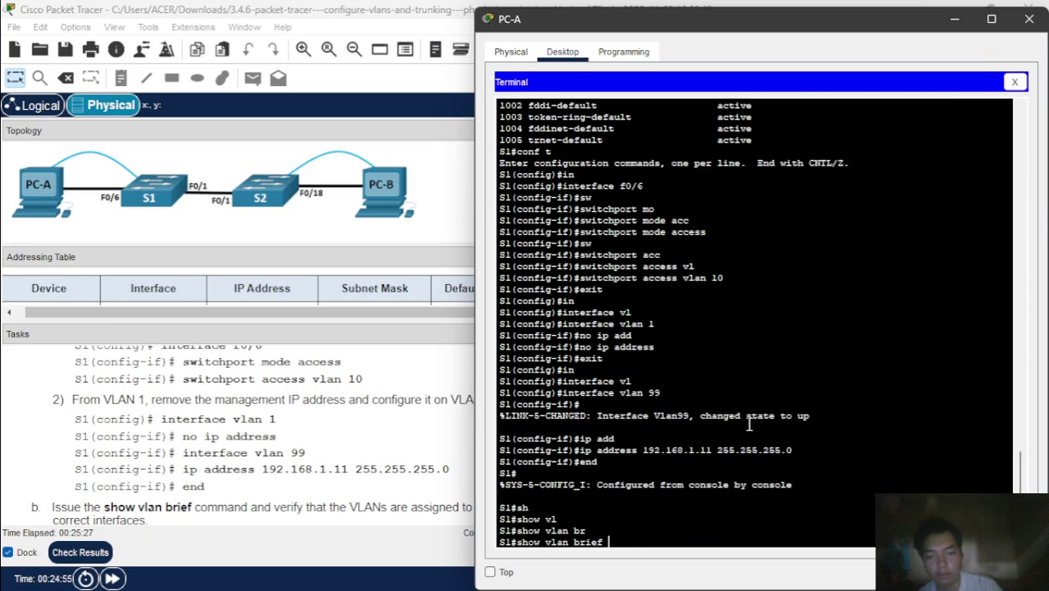
{"action": "key", "text": "Return"}
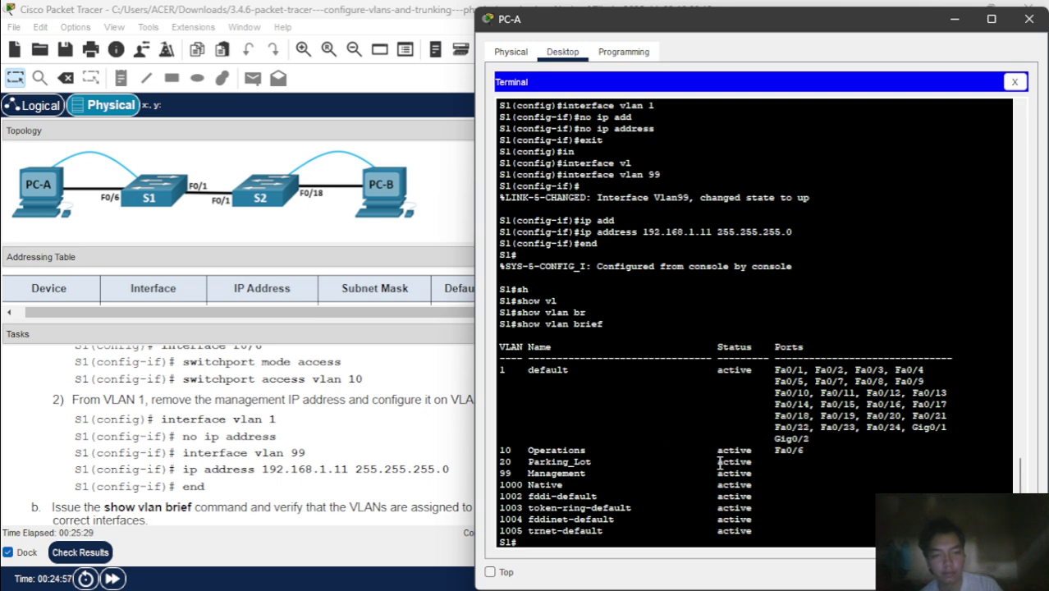
- Review the lab instructions in the Tasks pane, then go back to PC-A's console on S1
{"action": "left_click", "coordinate": [400, 465]}
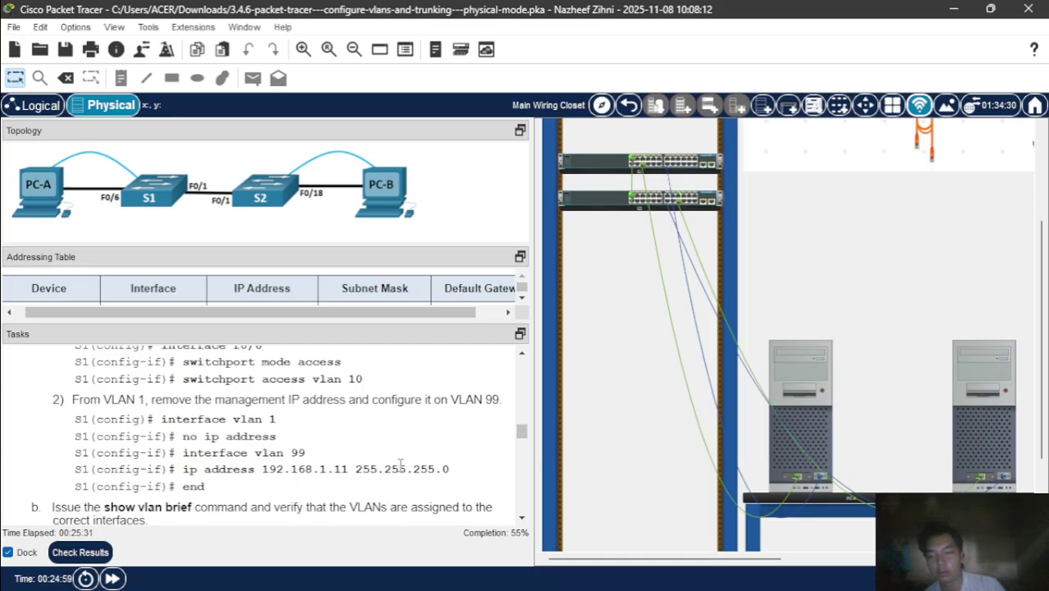
{"action": "scroll", "coordinate": [399, 465], "scroll_direction": "down", "scroll_amount": 3}
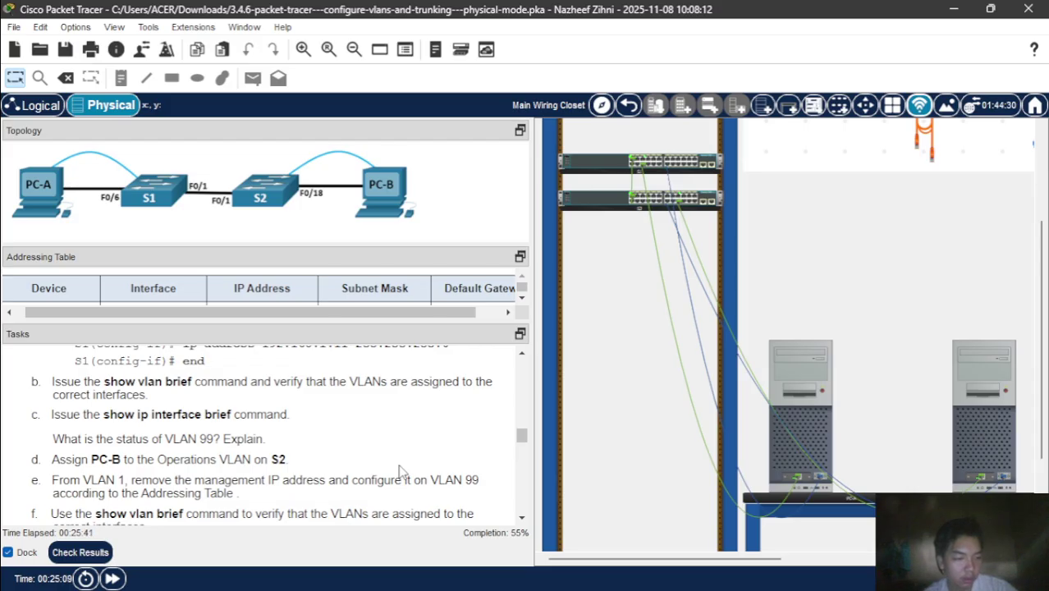
{"action": "mouse_move", "coordinate": [603, 583]}
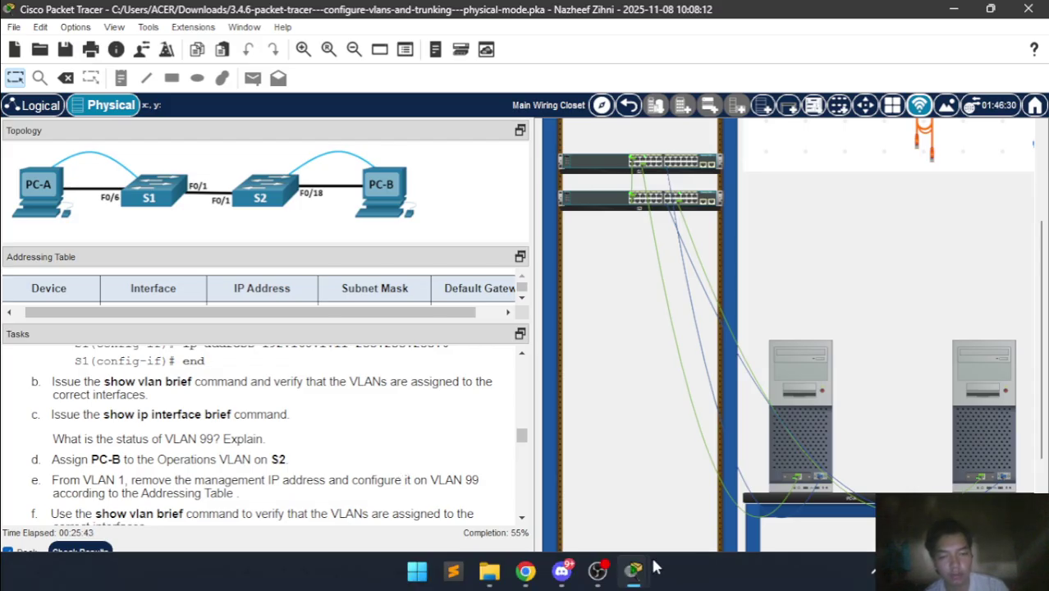
{"action": "mouse_move", "coordinate": [637, 570]}
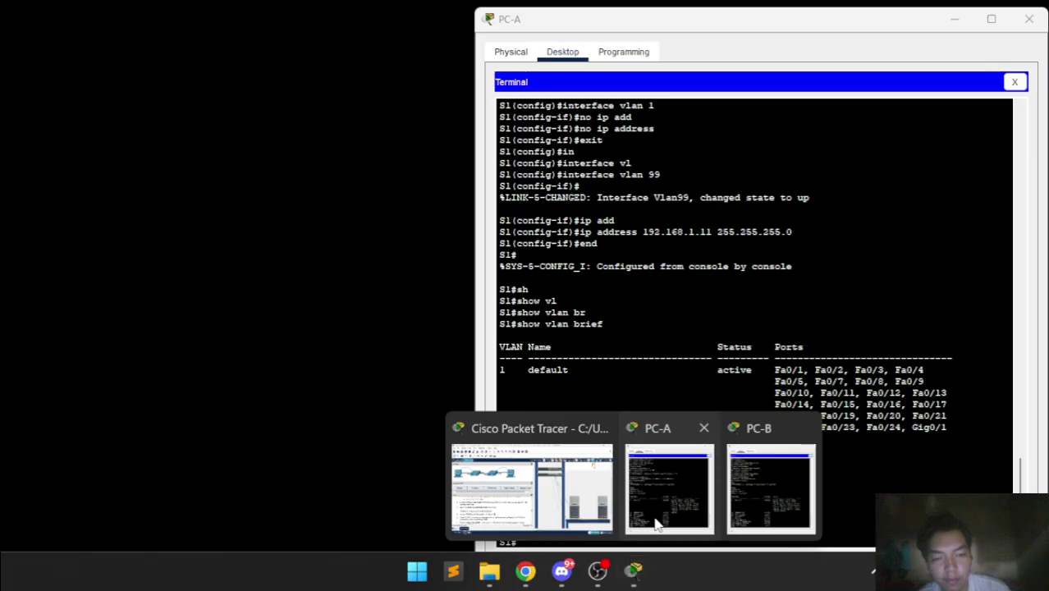
{"action": "left_click", "coordinate": [657, 526]}
{"action": "type", "text": "sh"}
{"action": "key", "text": "Tab"}
- Run 'show ip interface brief' on S1 and scroll through it to find Vlan99 at 192.168.1.11
{"action": "type", "text": "ip"}
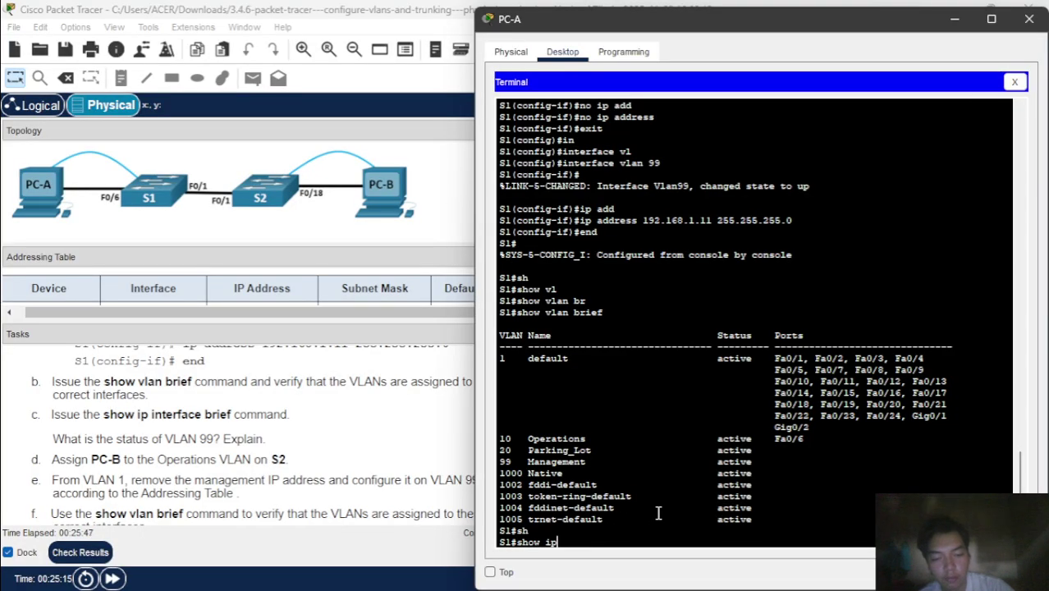
{"action": "type", "text": " in"}
{"action": "key", "text": "Tab"}
{"action": "type", "text": "br"}
{"action": "key", "text": "Tab"}
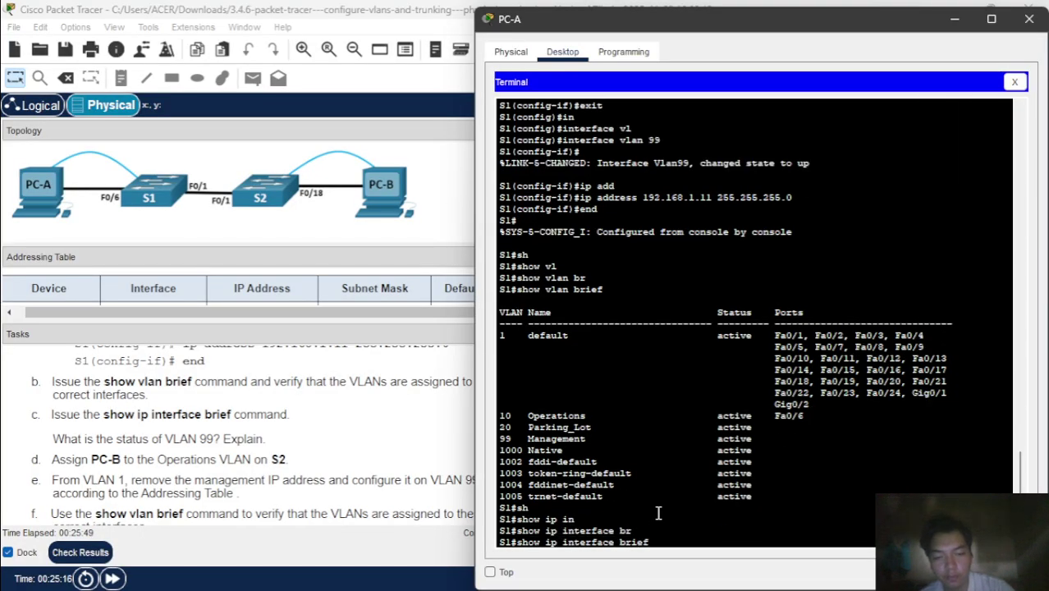
{"action": "key", "text": "Return"}
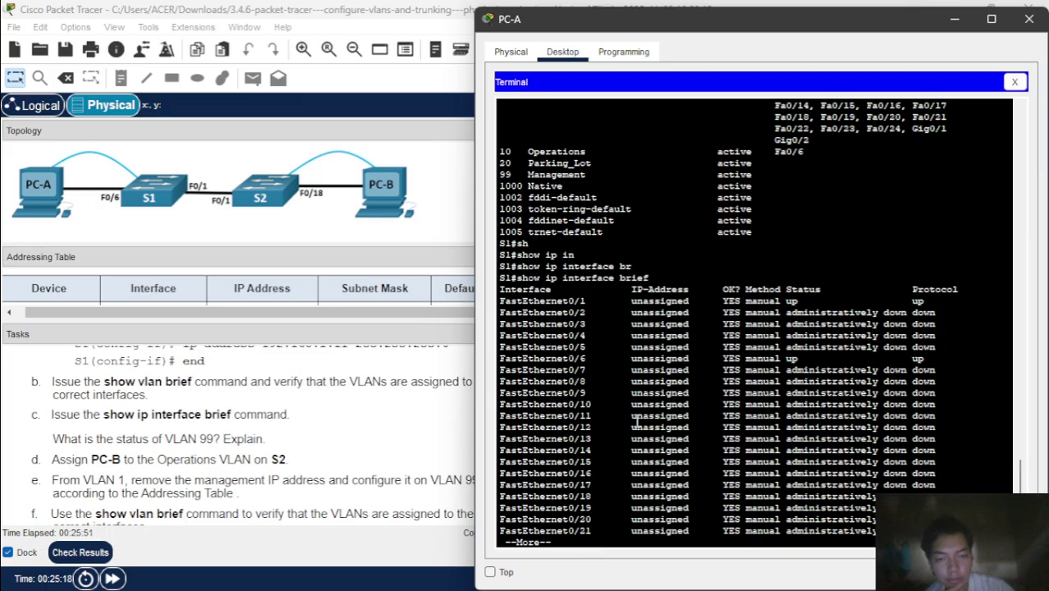
{"action": "key", "text": "Return"}
{"action": "key", "text": "Return"}
{"action": "key", "text": "Return"}
{"action": "key", "text": "Return"}
{"action": "key", "text": "Return"}
{"action": "key", "text": "Return"}
{"action": "key", "text": "Return"}
{"action": "key", "text": "Return"}
{"action": "key", "text": "Return"}
{"action": "key", "text": "Return"}
{"action": "key", "text": "Return"}
{"action": "key", "text": "Return"}
{"action": "key", "text": "Return"}
{"action": "key", "text": "Return"}
{"action": "key", "text": "Return"}
{"action": "key", "text": "Return"}
{"action": "key", "text": "Return"}
{"action": "key", "text": "Return"}
{"action": "key", "text": "Return"}
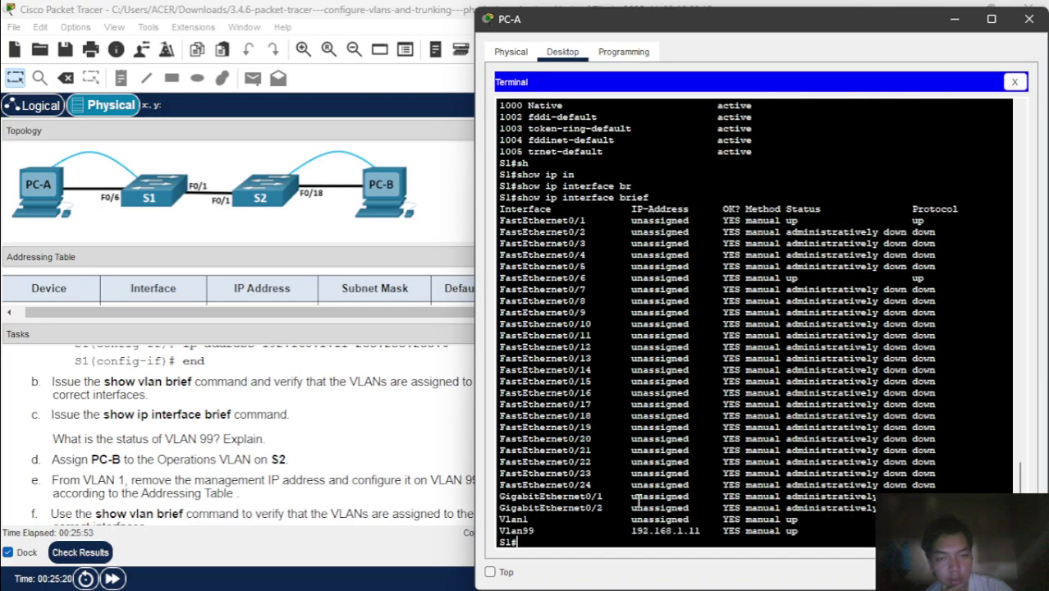
{"action": "key", "text": "Return"}
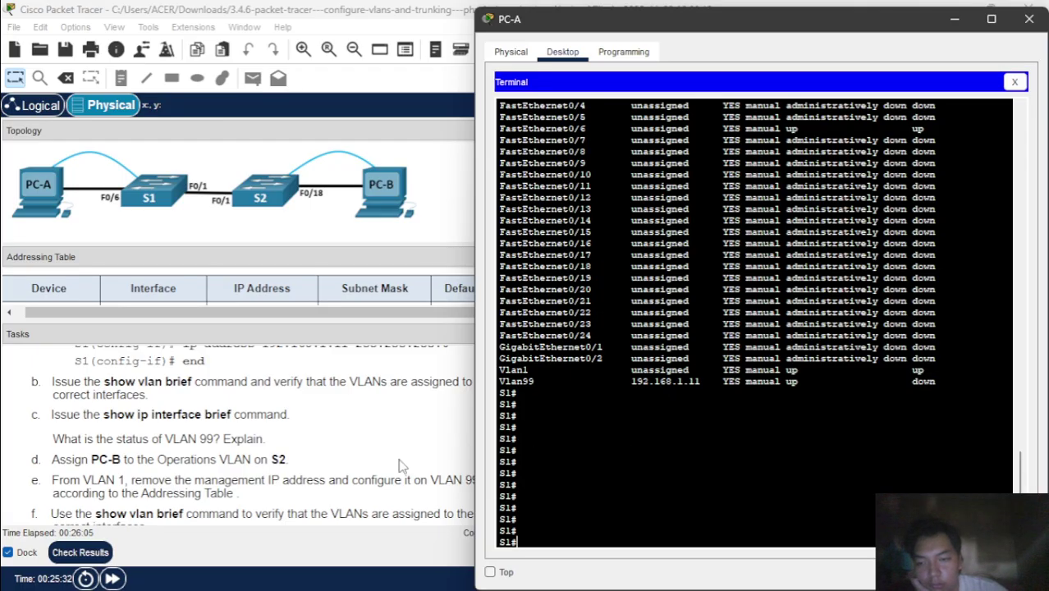
{"action": "scroll", "coordinate": [334, 468], "scroll_direction": "down", "scroll_amount": 3}
{"action": "scroll", "coordinate": [334, 468], "scroll_direction": "up", "scroll_amount": 3}
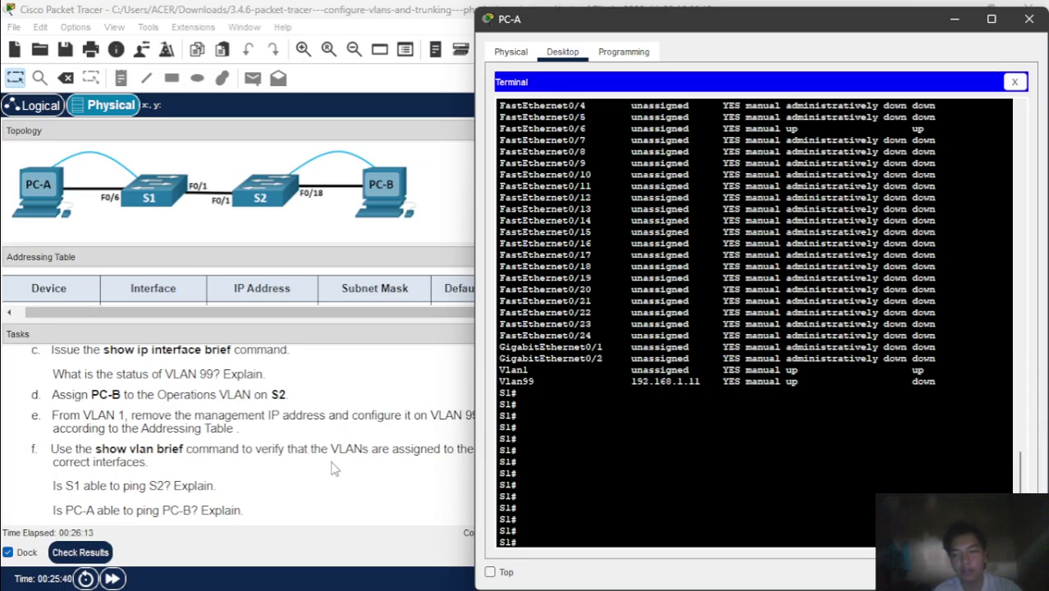
{"action": "scroll", "coordinate": [295, 468], "scroll_direction": "up", "scroll_amount": 1}
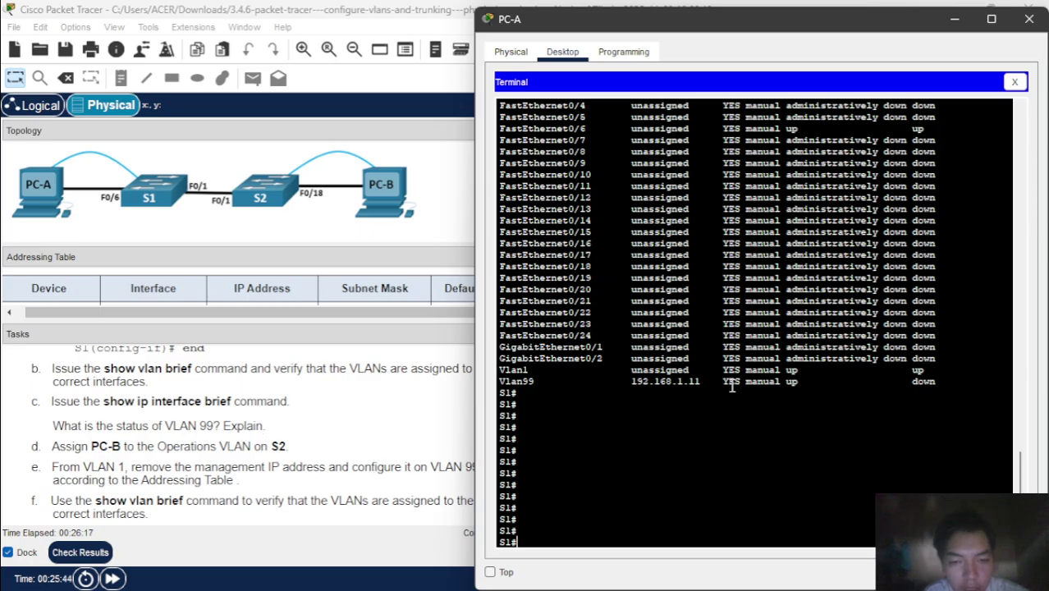
{"action": "scroll", "coordinate": [782, 392], "scroll_direction": "up", "scroll_amount": 8}
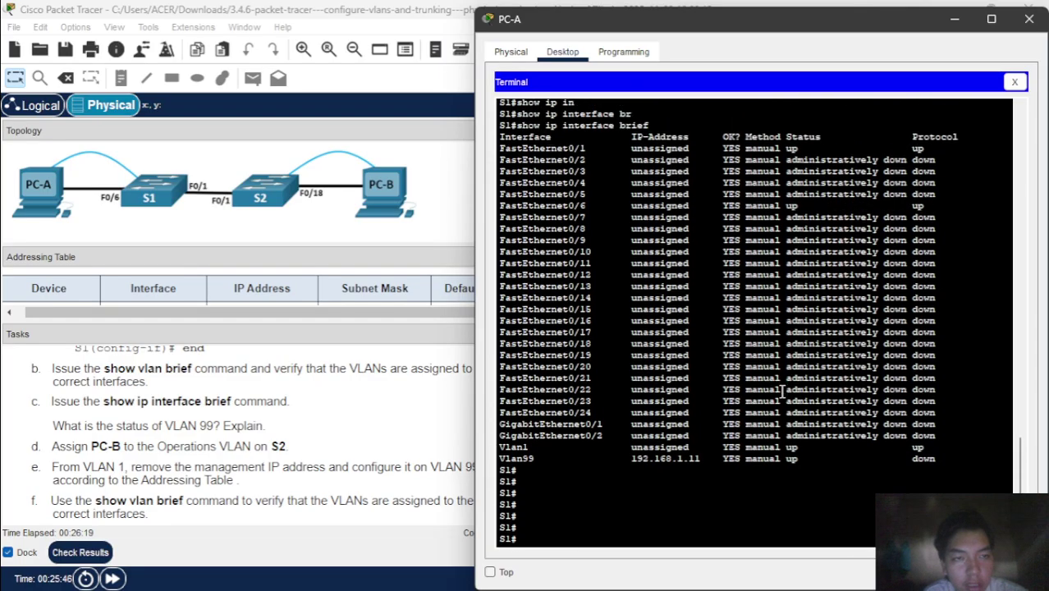
{"action": "scroll", "coordinate": [783, 393], "scroll_direction": "down", "scroll_amount": 8}
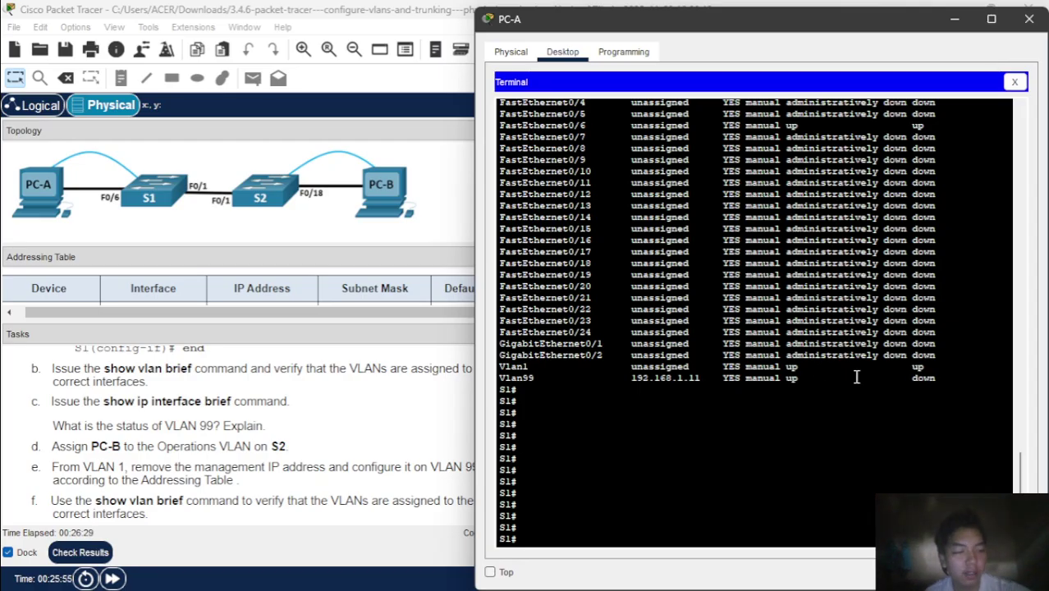
{"action": "scroll", "coordinate": [276, 464], "scroll_direction": "down", "scroll_amount": 3}
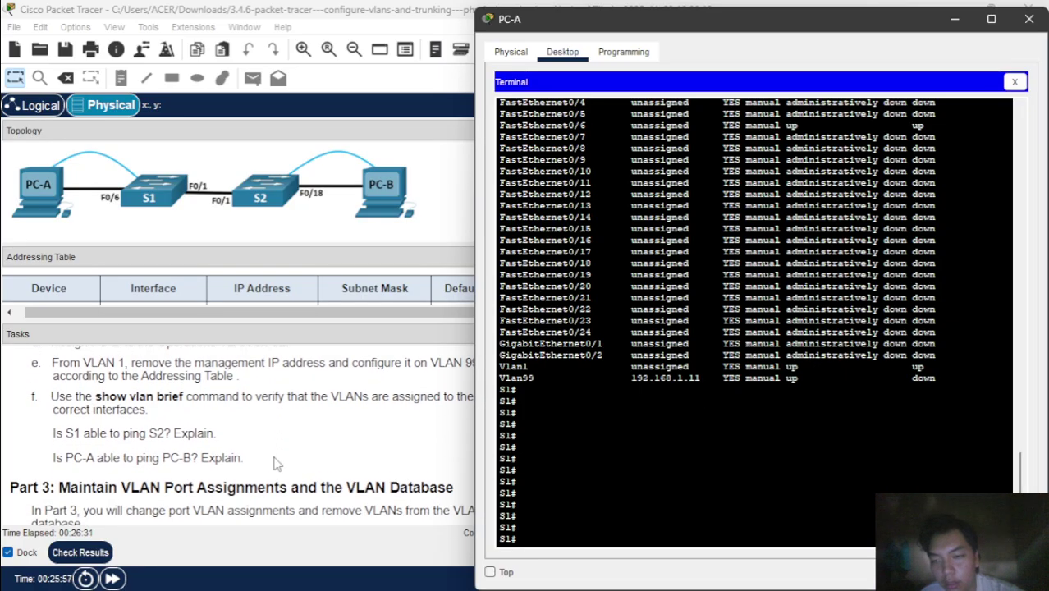
{"action": "scroll", "coordinate": [275, 464], "scroll_direction": "up", "scroll_amount": 1}
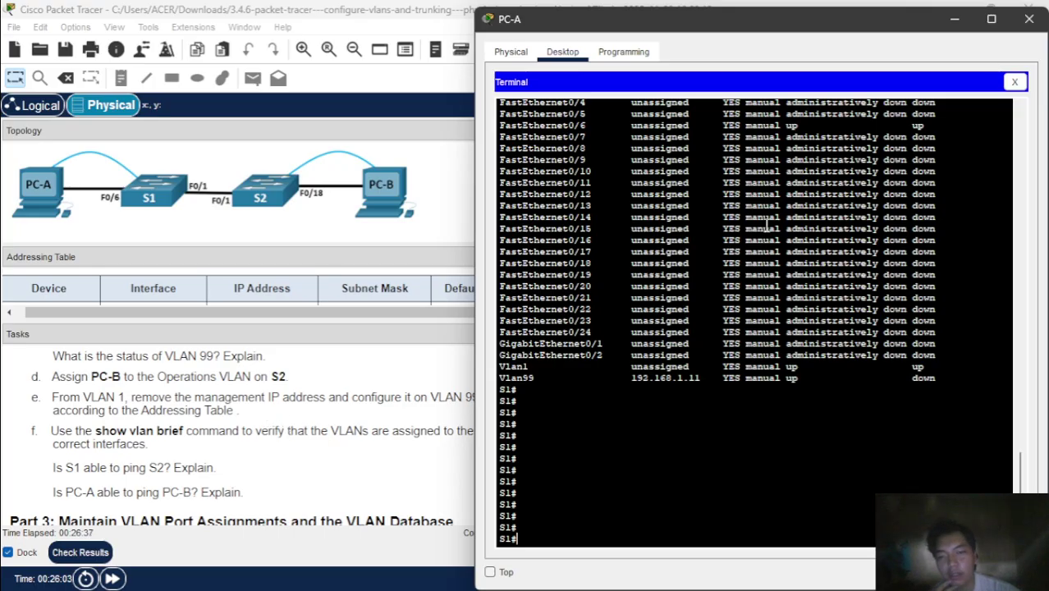
- Switch to PC-B's terminal on S2 and enter global configuration mode
{"action": "left_click", "coordinate": [957, 19]}
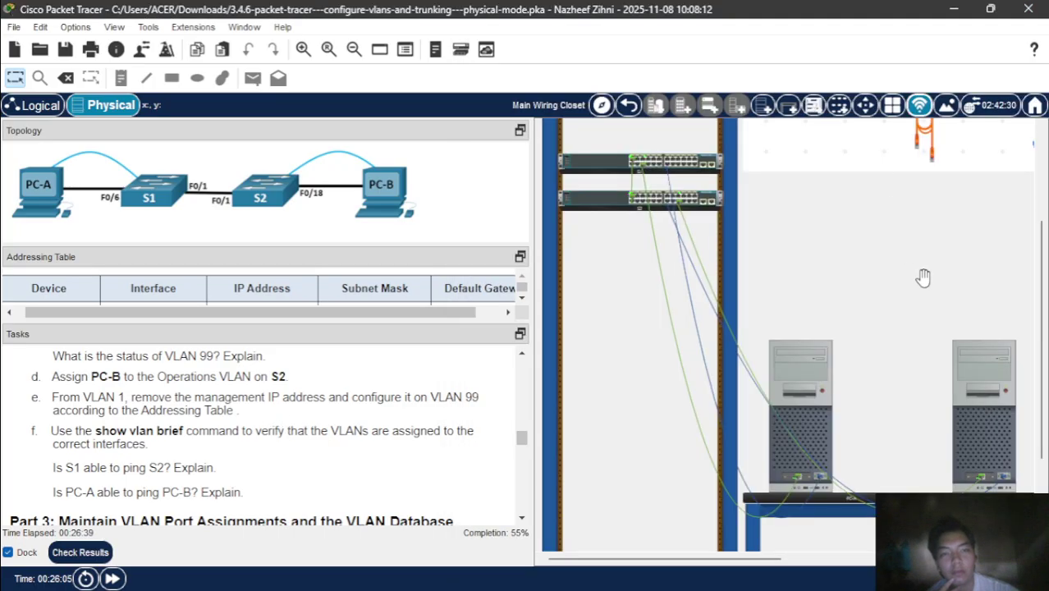
{"action": "left_click", "coordinate": [982, 374]}
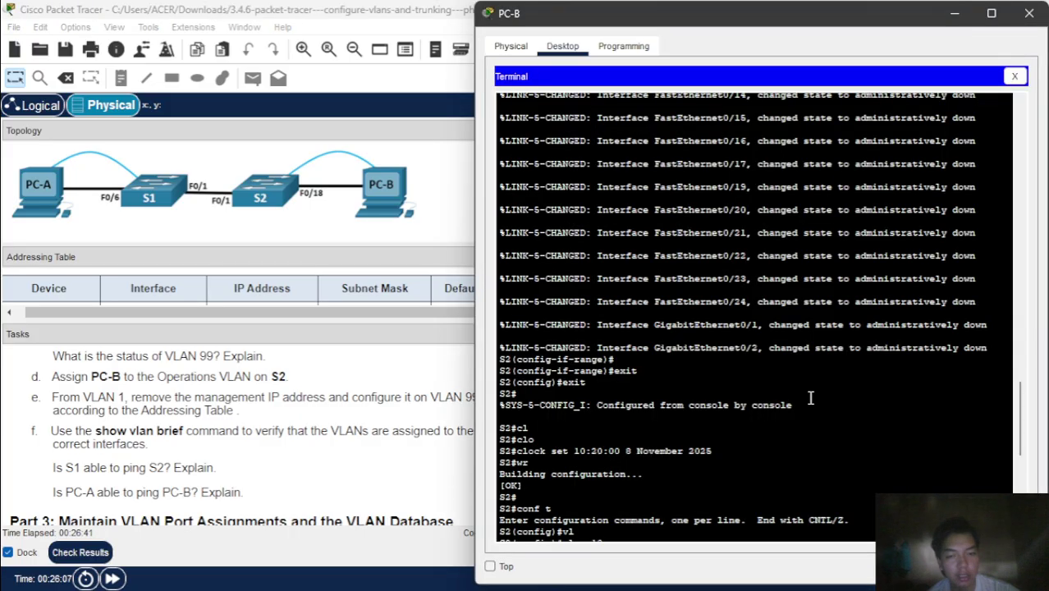
{"action": "scroll", "coordinate": [810, 397], "scroll_direction": "down", "scroll_amount": 12}
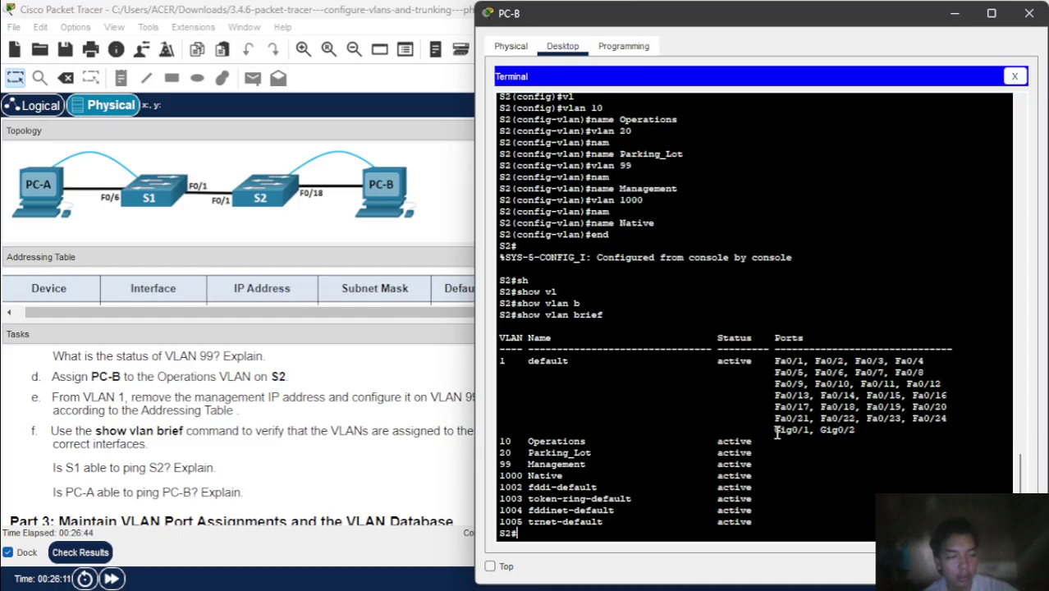
{"action": "type", "text": "conf t"}
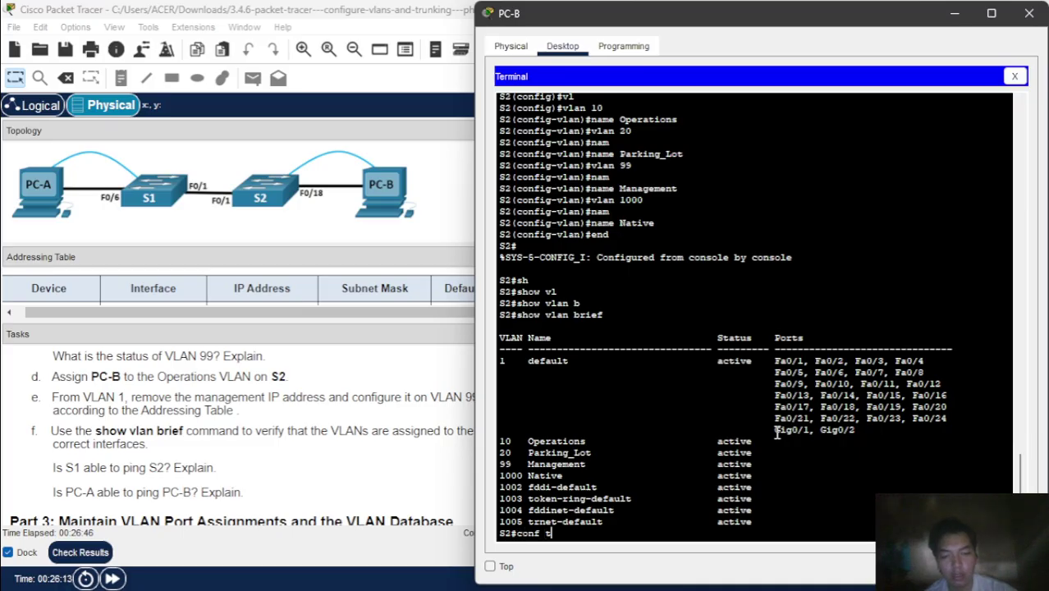
{"action": "key", "text": "Return"}
- Make S2's port F0/18 an access port
{"action": "type", "text": "s"}
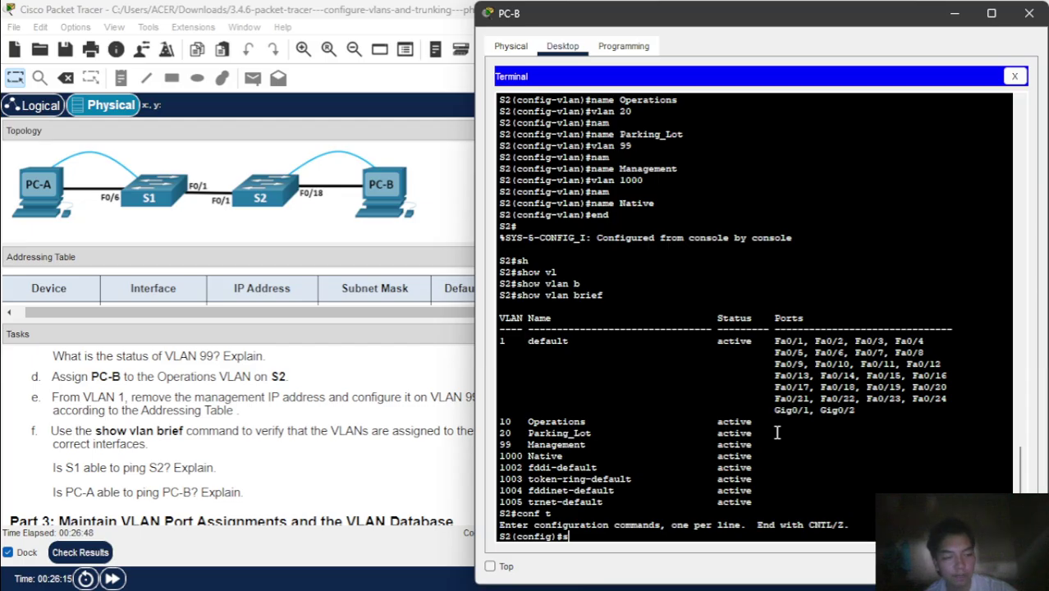
{"action": "key", "text": "BackSpace"}
{"action": "type", "text": "in"}
{"action": "key", "text": "Tab"}
{"action": "type", "text": "f0"}
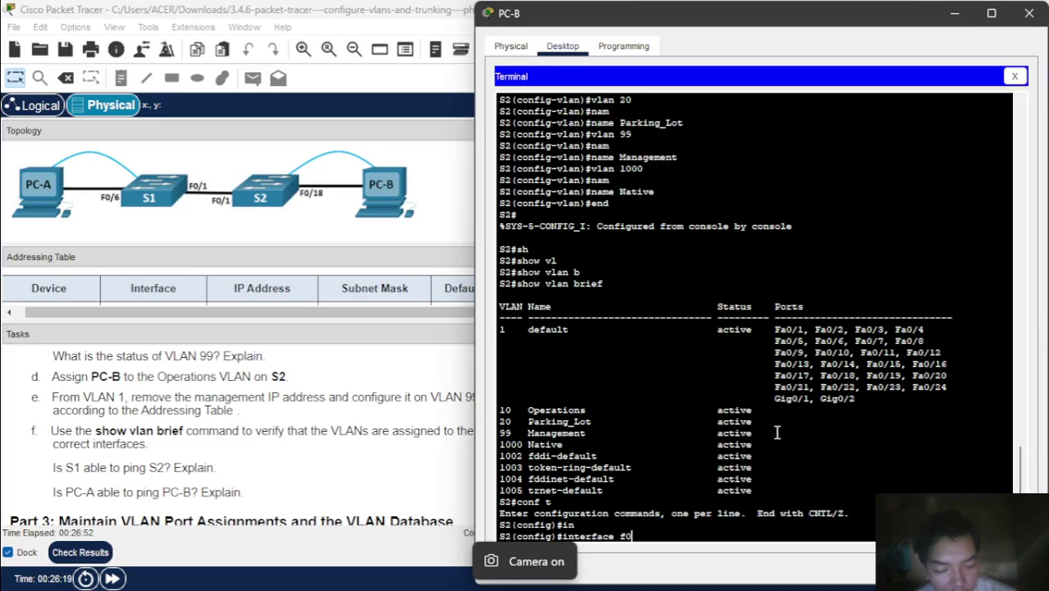
{"action": "type", "text": "/"}
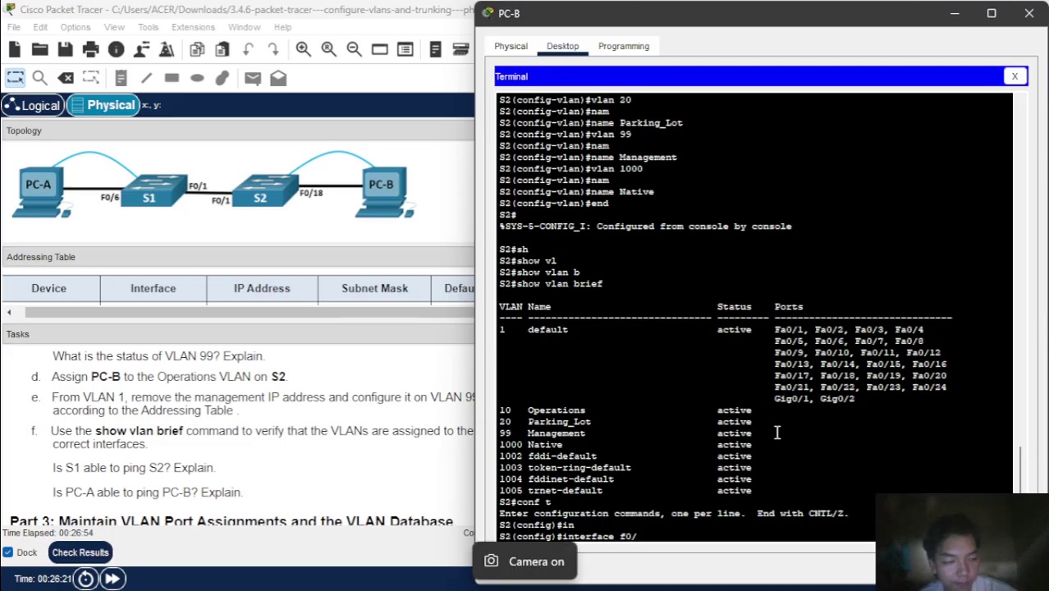
{"action": "type", "text": "2"}
{"action": "key", "text": "BackSpace"}
{"action": "key", "text": "BackSpace"}
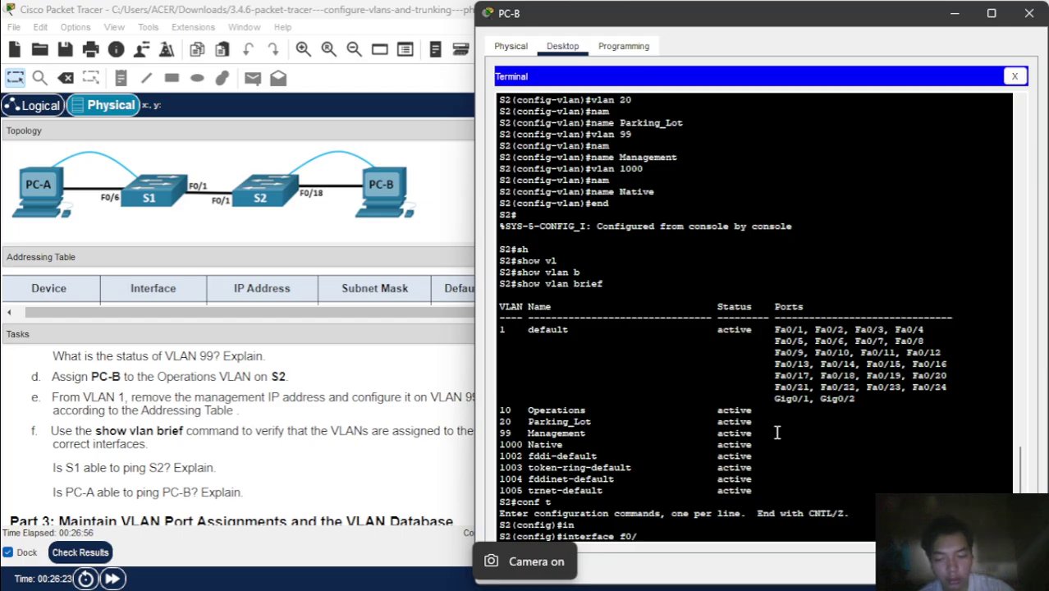
{"action": "type", "text": "18"}
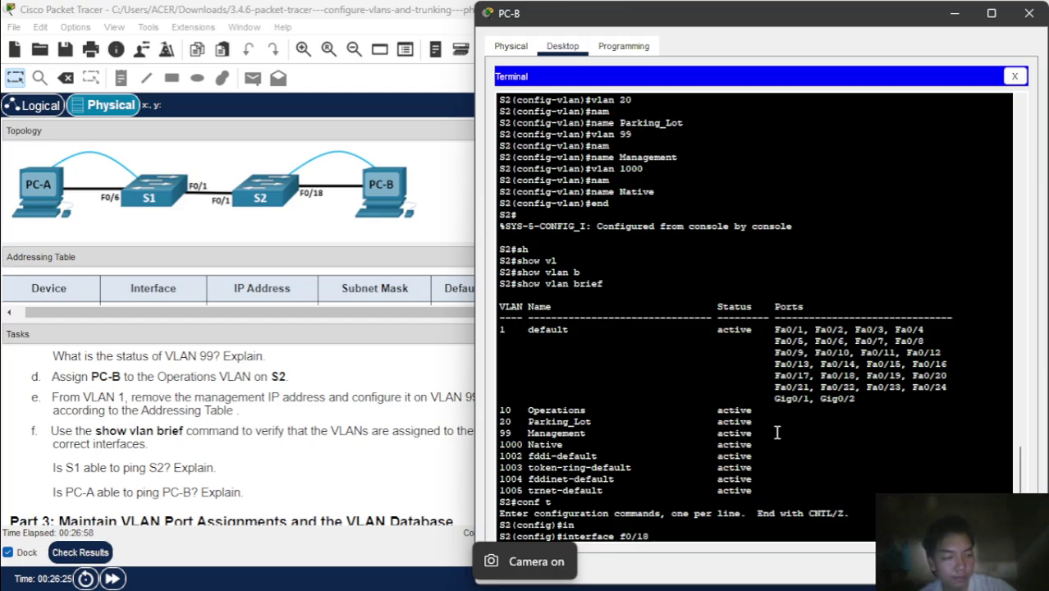
{"action": "key", "text": "Return"}
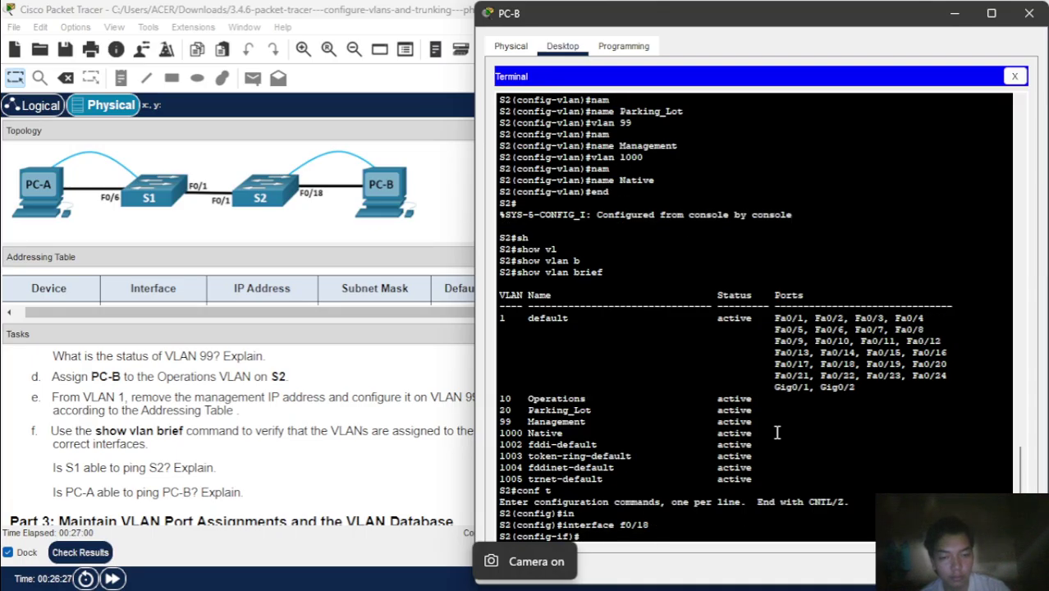
{"action": "type", "text": "sw"}
{"action": "key", "text": "Tab"}
{"action": "type", "text": "m"}
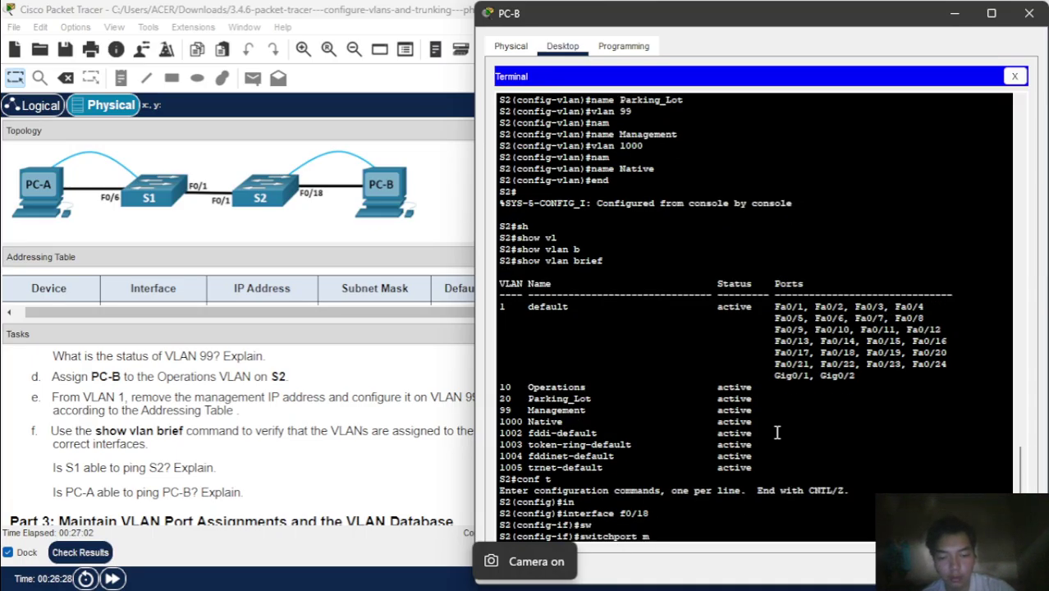
{"action": "type", "text": "od"}
{"action": "key", "text": "Tab"}
{"action": "type", "text": "acc"}
{"action": "key", "text": "Tab"}
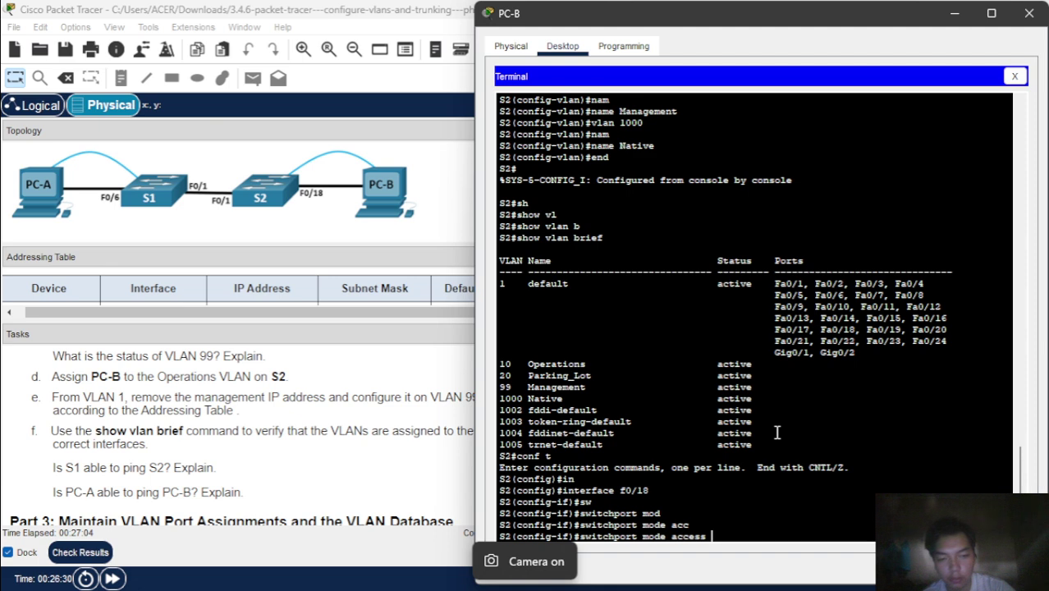
{"action": "key", "text": "Return"}
- Assign port F0/18 to VLAN 10 and leave the port configuration
{"action": "type", "text": "sw"}
{"action": "key", "text": "Tab"}
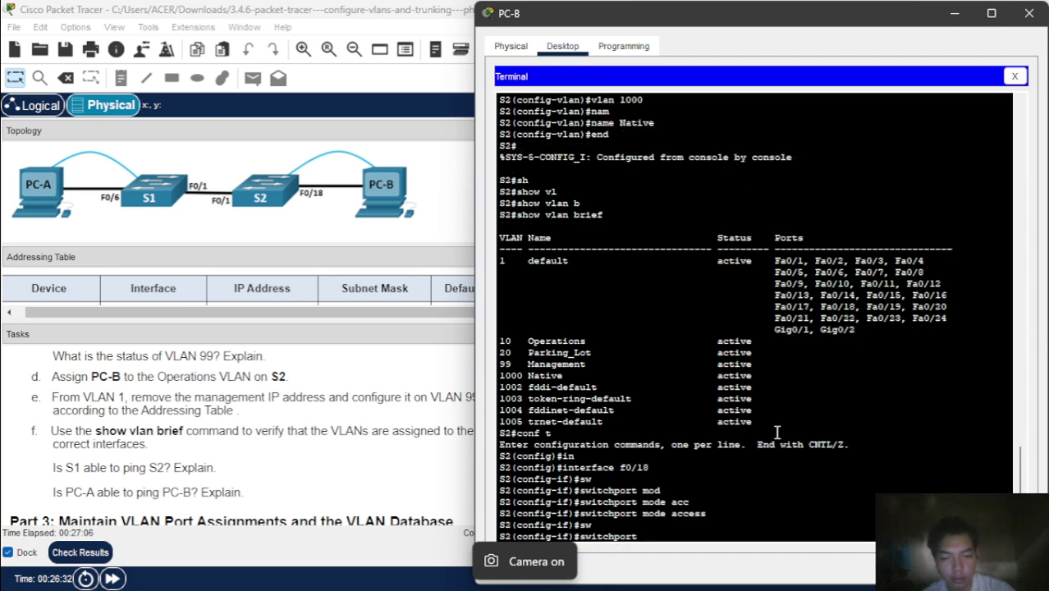
{"action": "type", "text": "acc"}
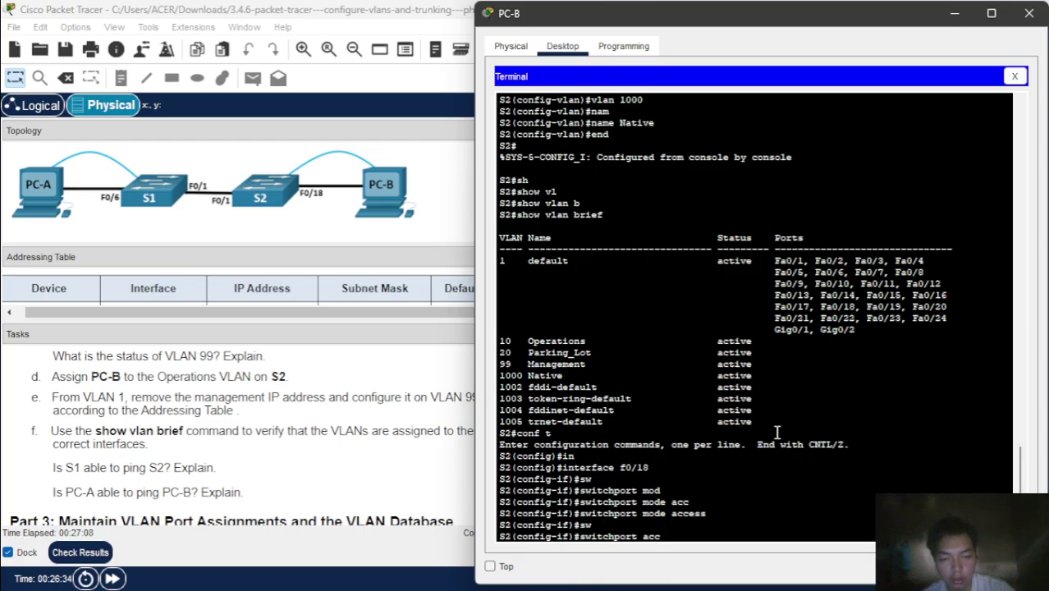
{"action": "key", "text": "Tab"}
{"action": "type", "text": "vl"}
{"action": "key", "text": "Tab"}
{"action": "type", "text": "10"}
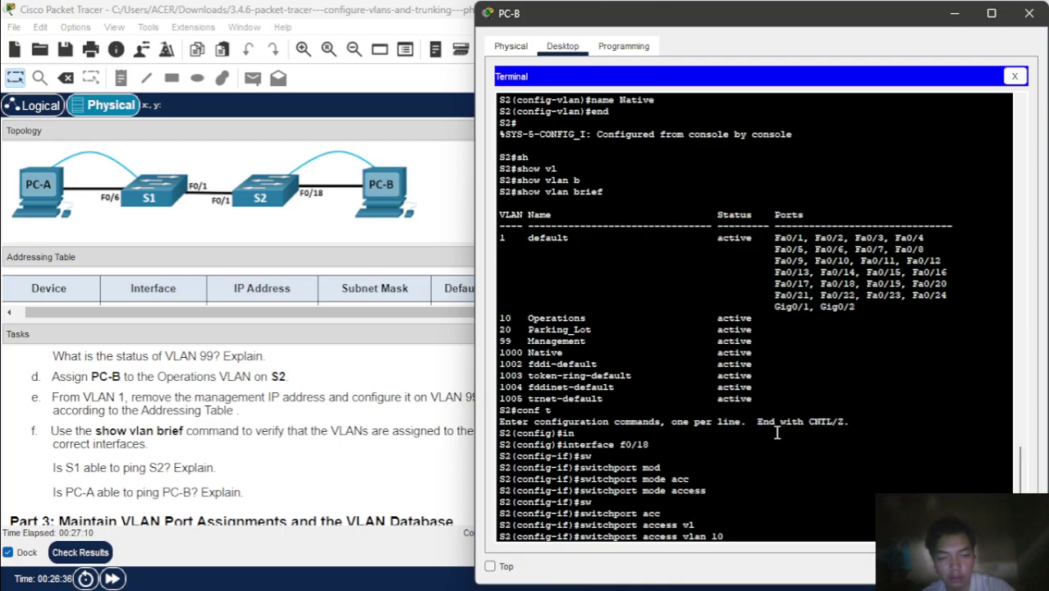
{"action": "key", "text": "Return"}
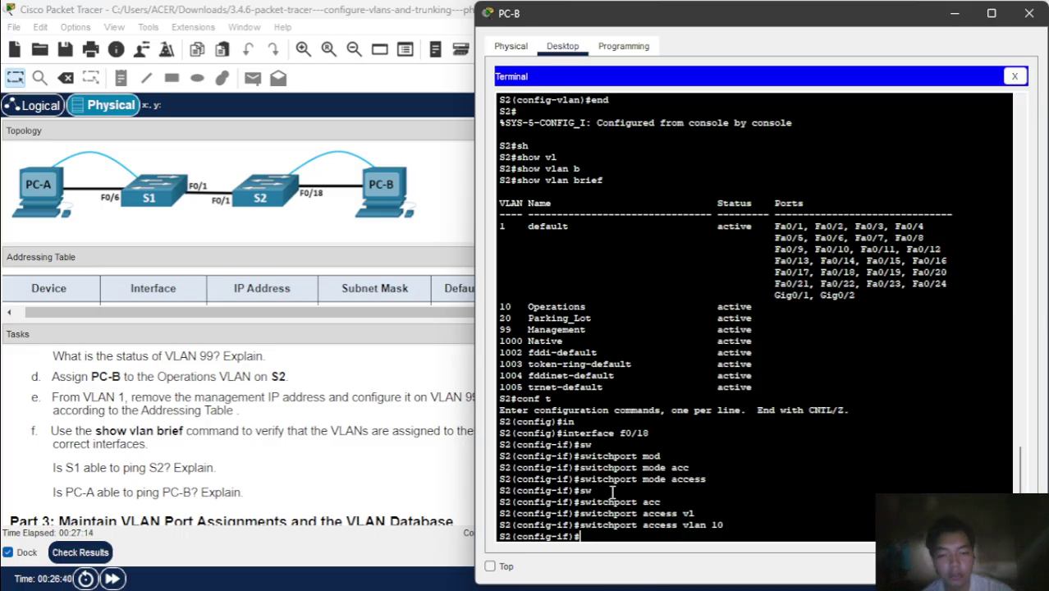
{"action": "type", "text": "exit"}
{"action": "key", "text": "Return"}
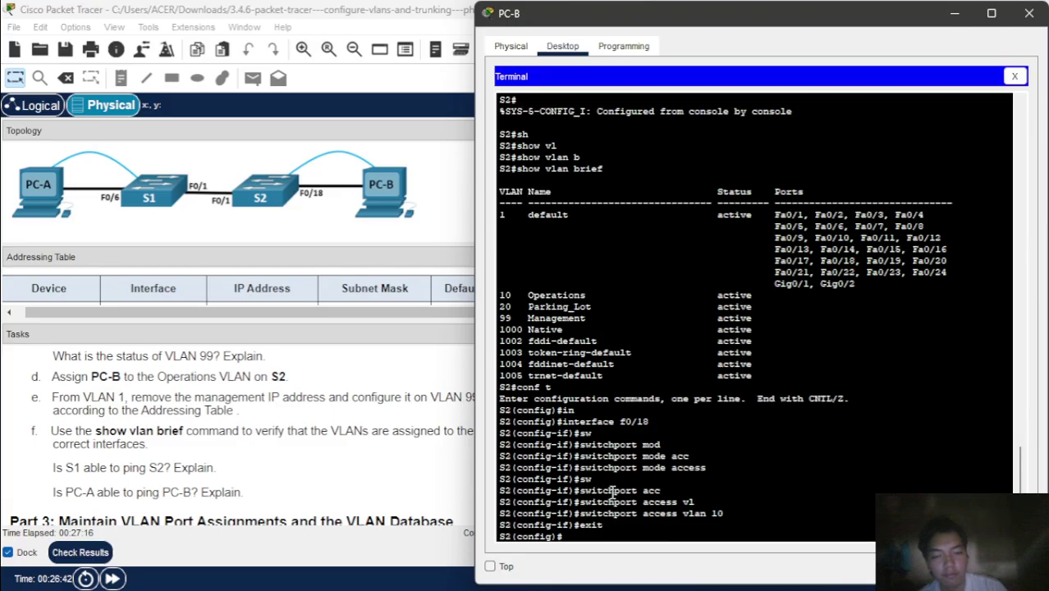
- Remove the management IP address from S2's interface VLAN 1
{"action": "type", "text": "in"}
{"action": "key", "text": "Tab"}
{"action": "type", "text": "v"}
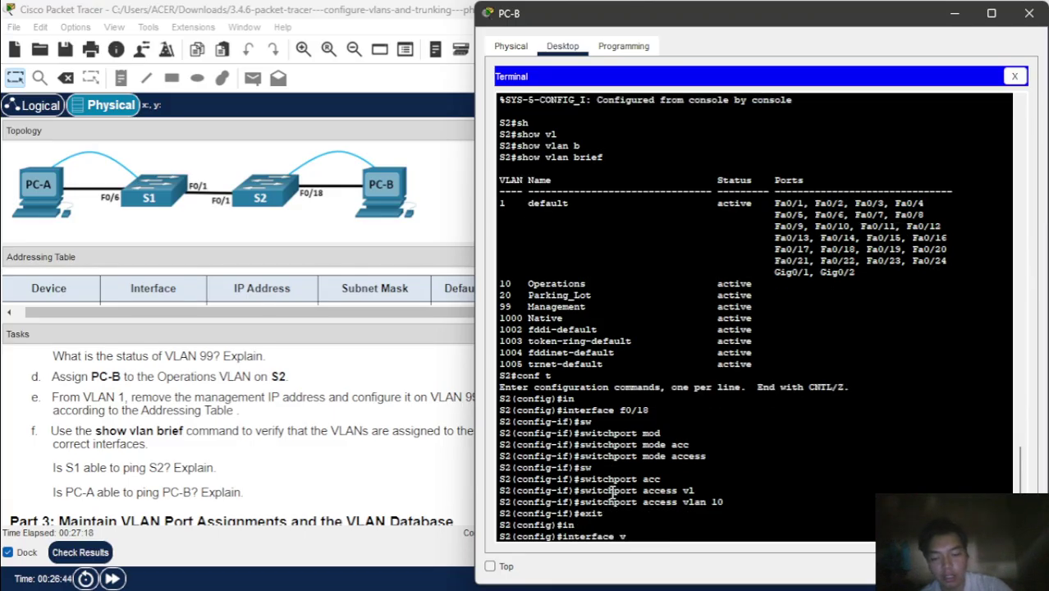
{"action": "type", "text": "l"}
{"action": "key", "text": "Tab"}
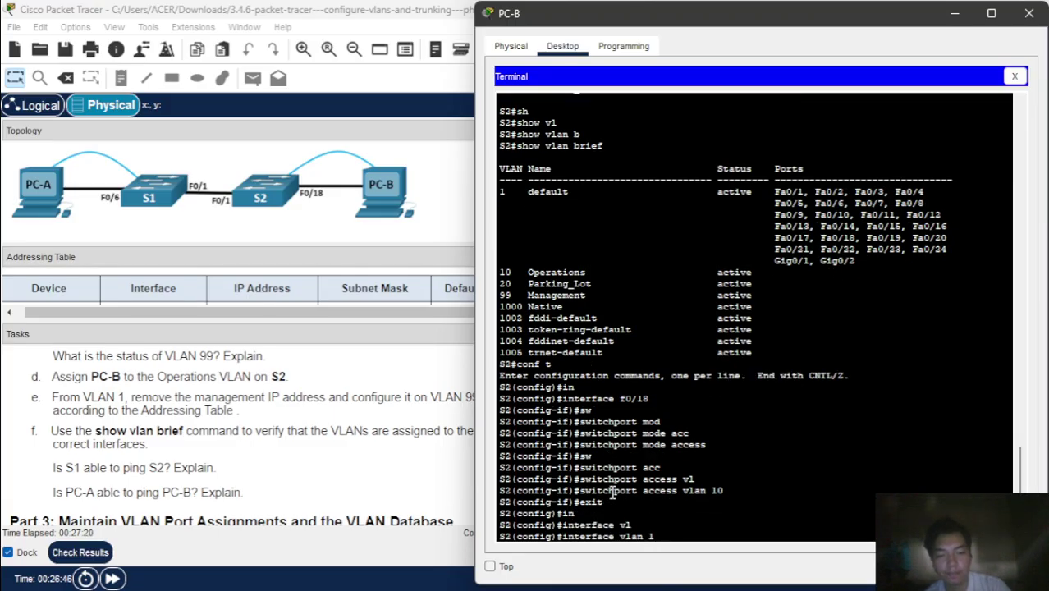
{"action": "key", "text": "Return"}
{"action": "type", "text": "no "}
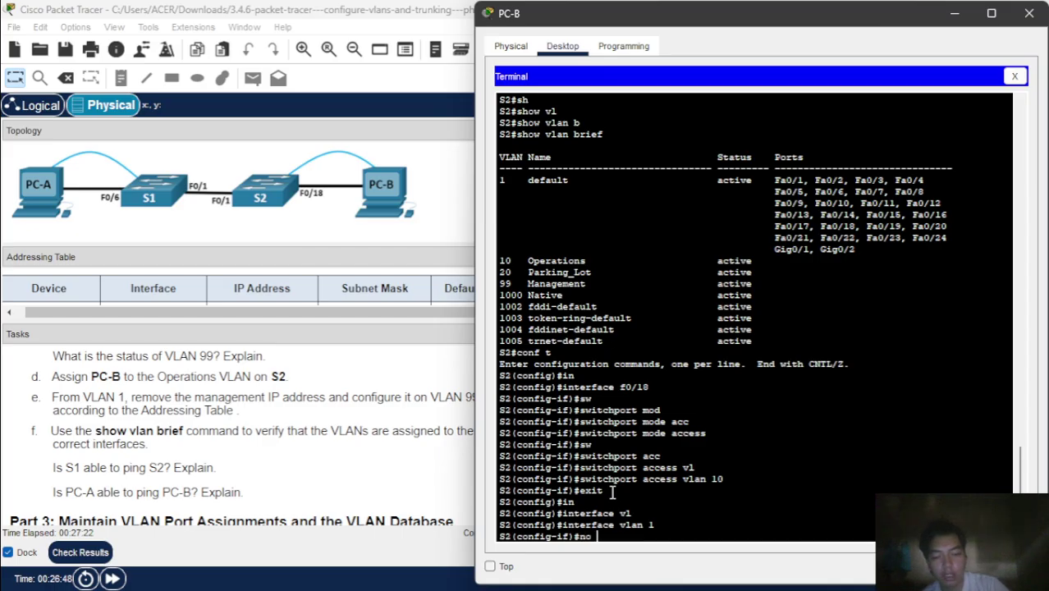
{"action": "type", "text": "ip add"}
{"action": "key", "text": "Tab"}
{"action": "key", "text": "Return"}
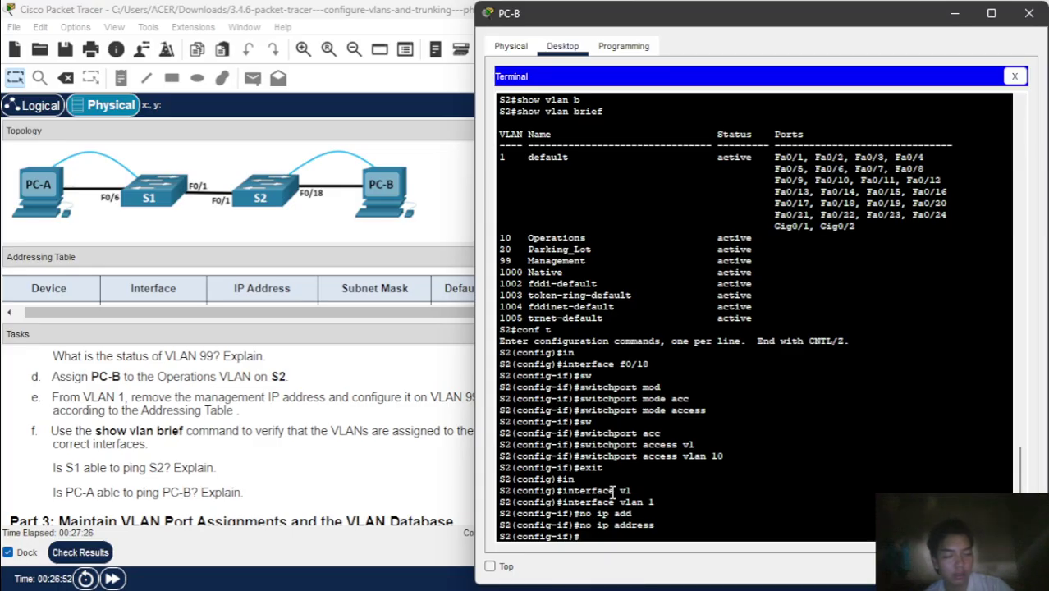
{"action": "type", "text": "exi"}
{"action": "type", "text": "t"}
{"action": "key", "text": "Return"}
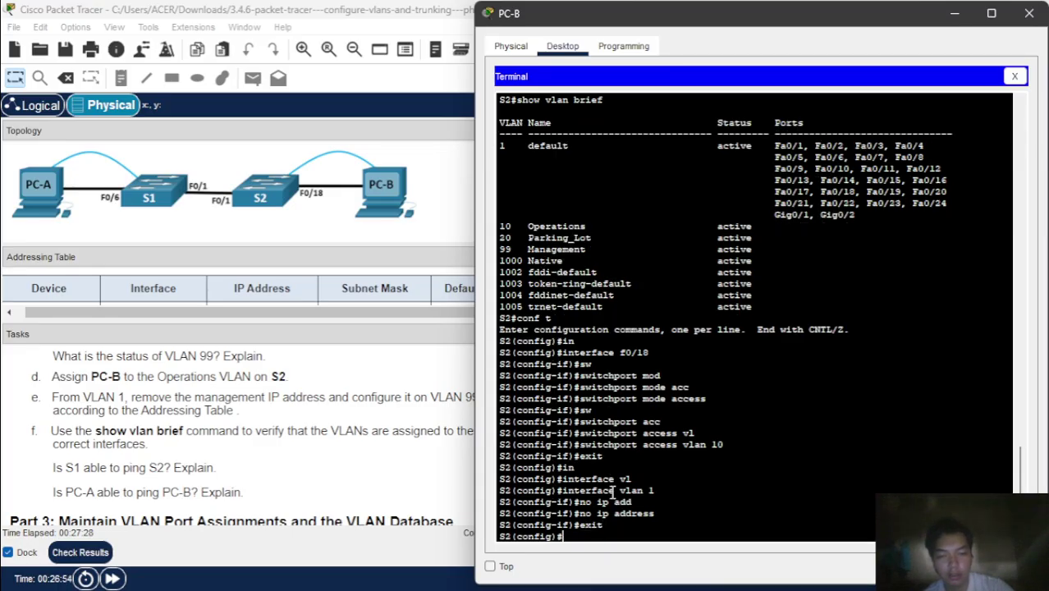
- Enter configuration of S2's interface VLAN 99
{"action": "type", "text": "in"}
{"action": "key", "text": "Tab"}
{"action": "type", "text": "vl"}
{"action": "key", "text": "Tab"}
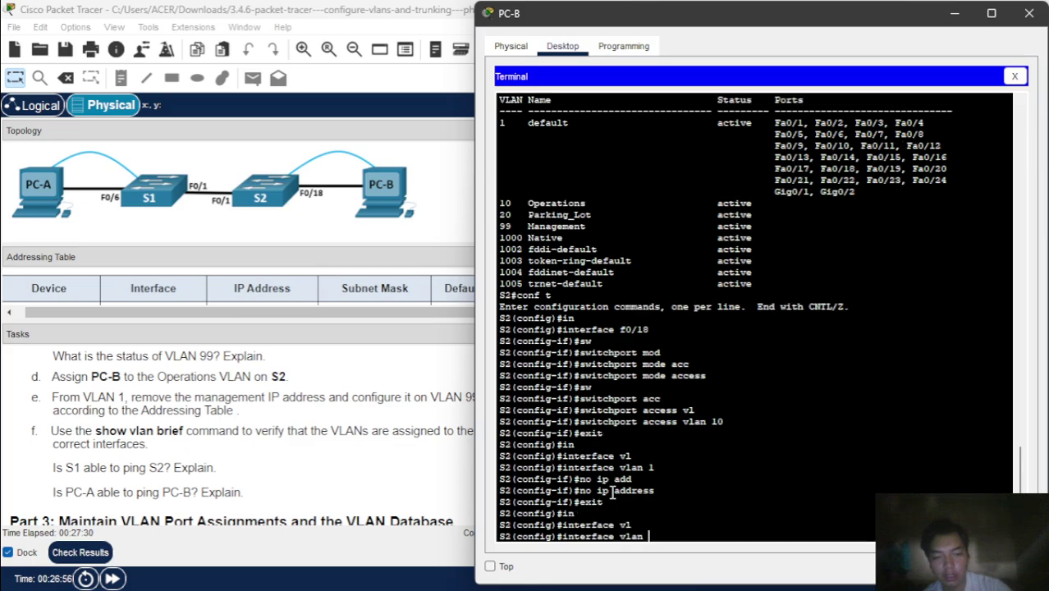
{"action": "type", "text": "99"}
{"action": "key", "text": "Return"}
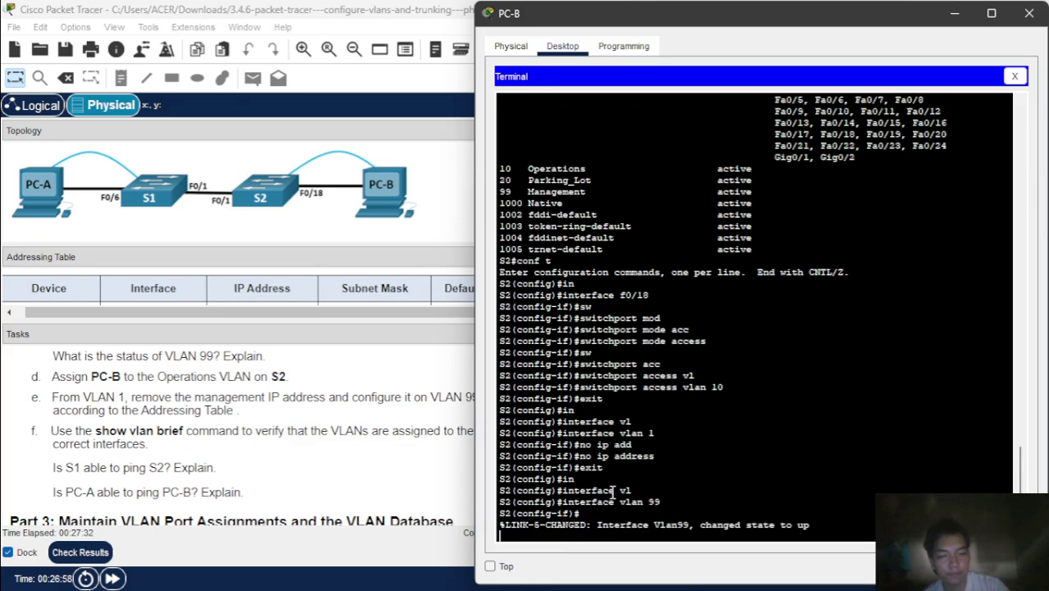
{"action": "key", "text": "Return"}
- Give VLAN 99 the address 192.168.1.12 255.255.255.0 and leave configuration mode
{"action": "type", "text": "ip add"}
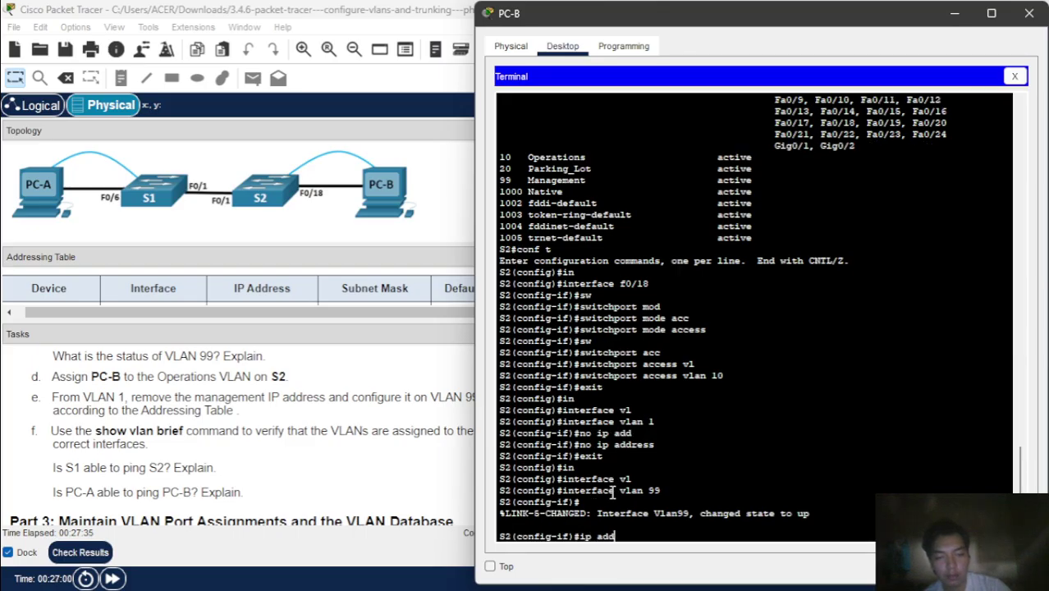
{"action": "key", "text": "Tab"}
{"action": "type", "text": "192"}
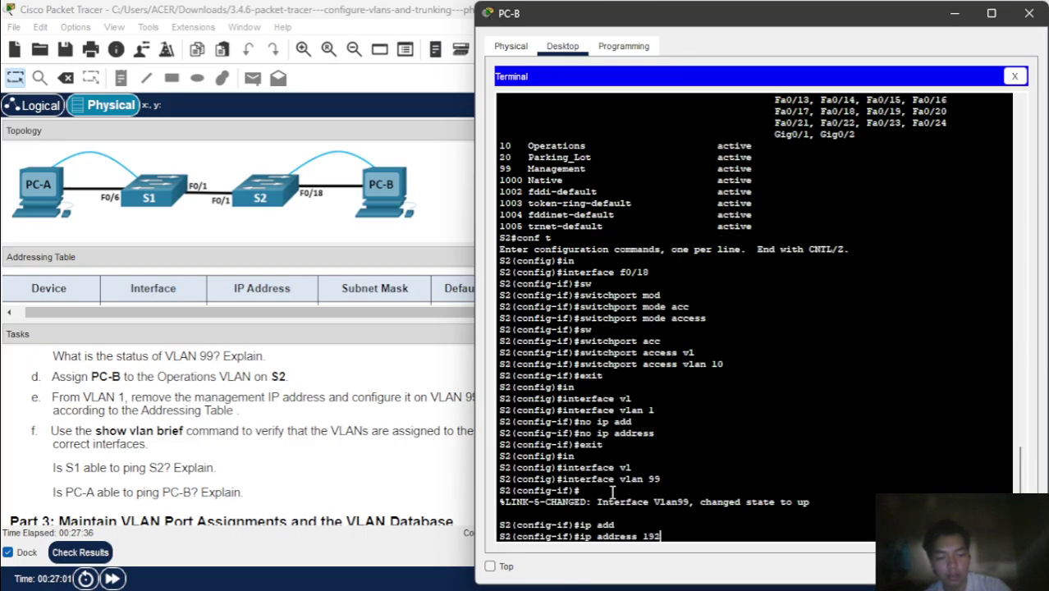
{"action": "type", "text": ".168"}
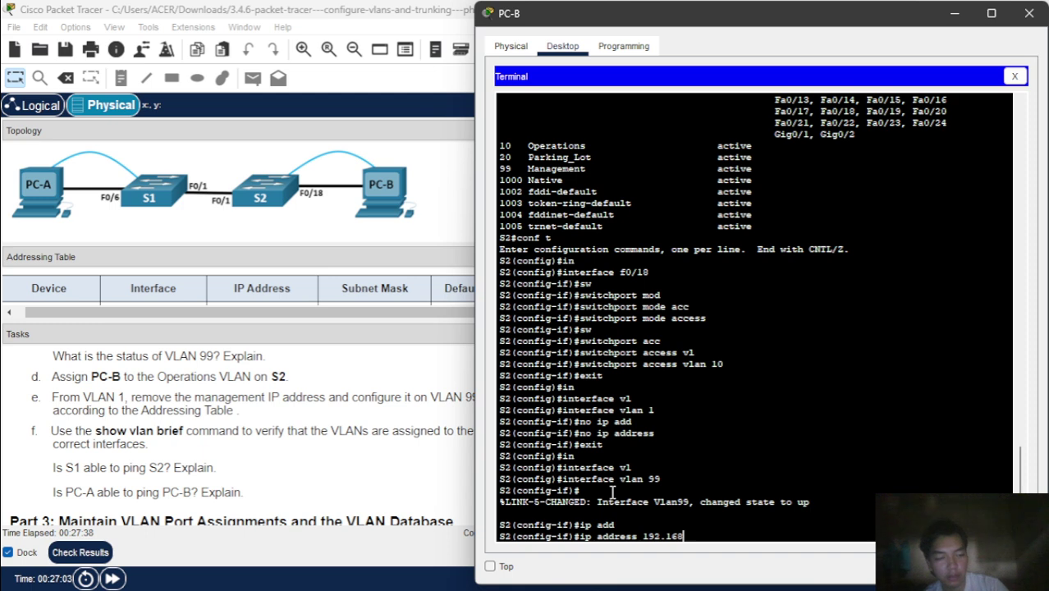
{"action": "type", "text": ".1.12"}
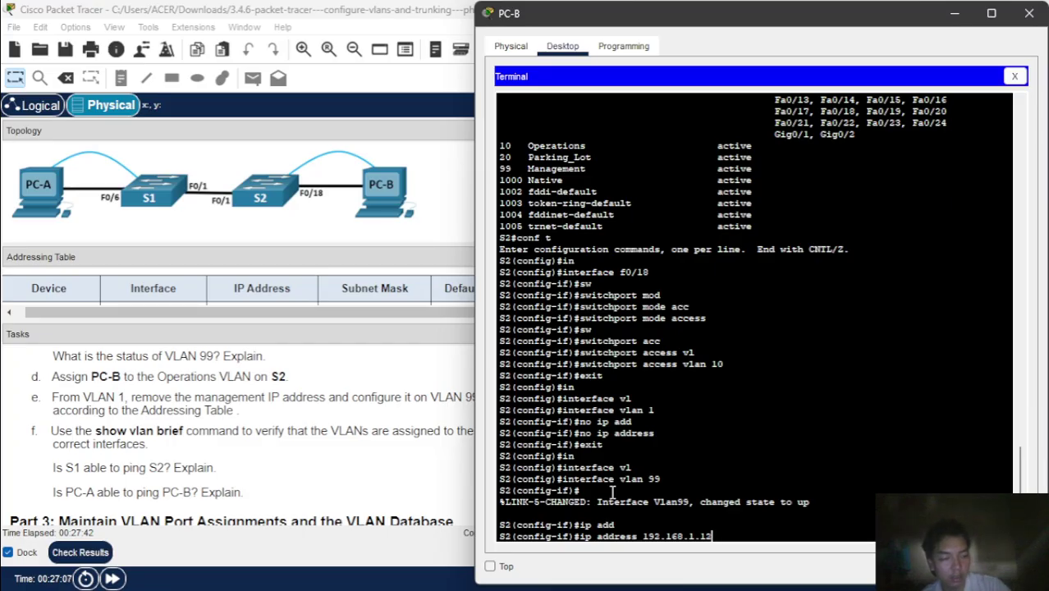
{"action": "type", "text": " r"}
{"action": "key", "text": "BackSpace"}
{"action": "type", "text": "255"}
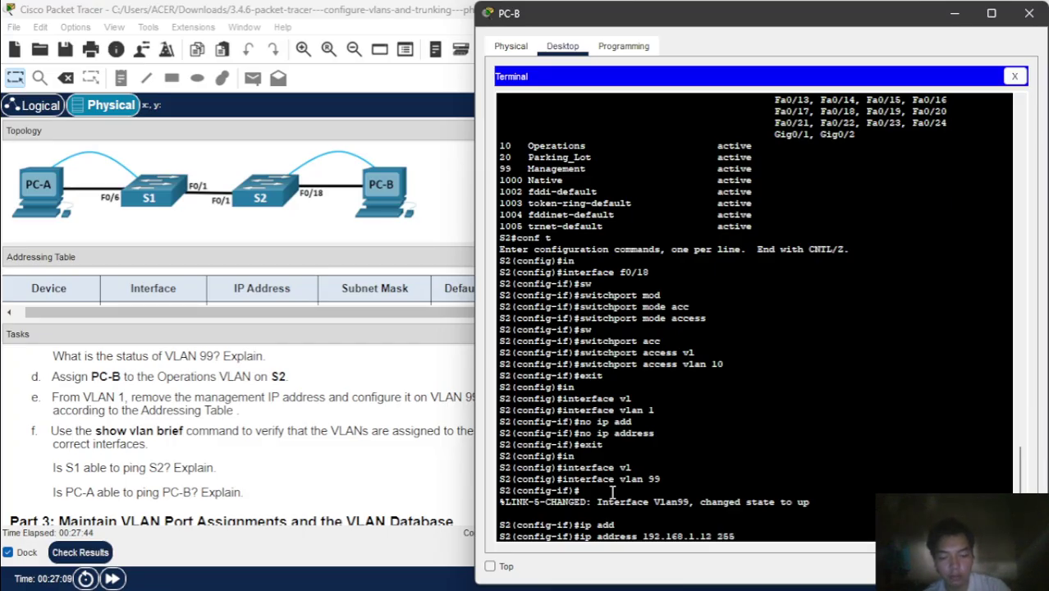
{"action": "type", "text": ".255.255.255.0"}
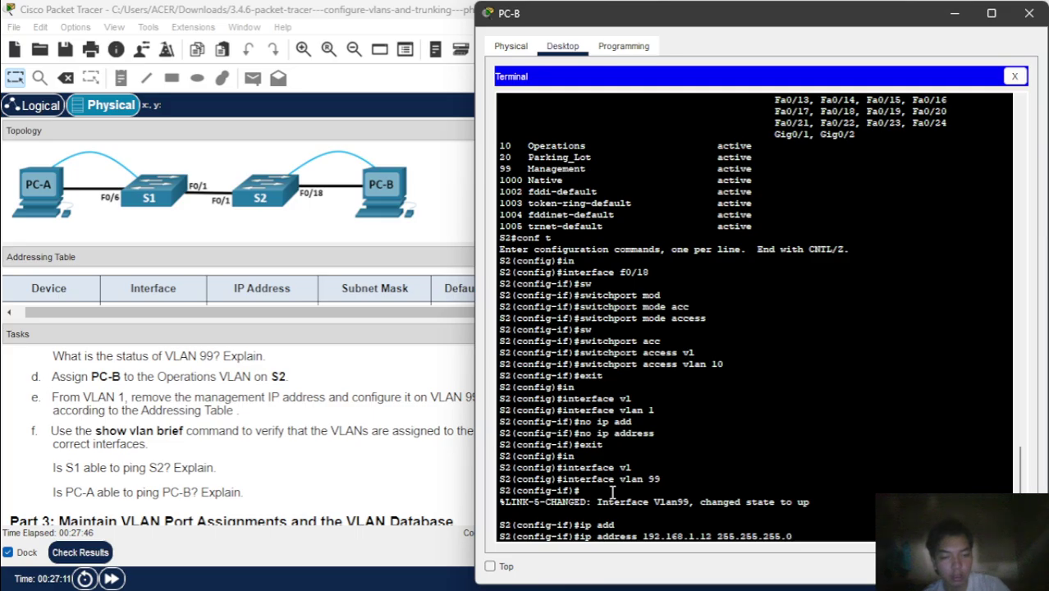
{"action": "key", "text": "Return"}
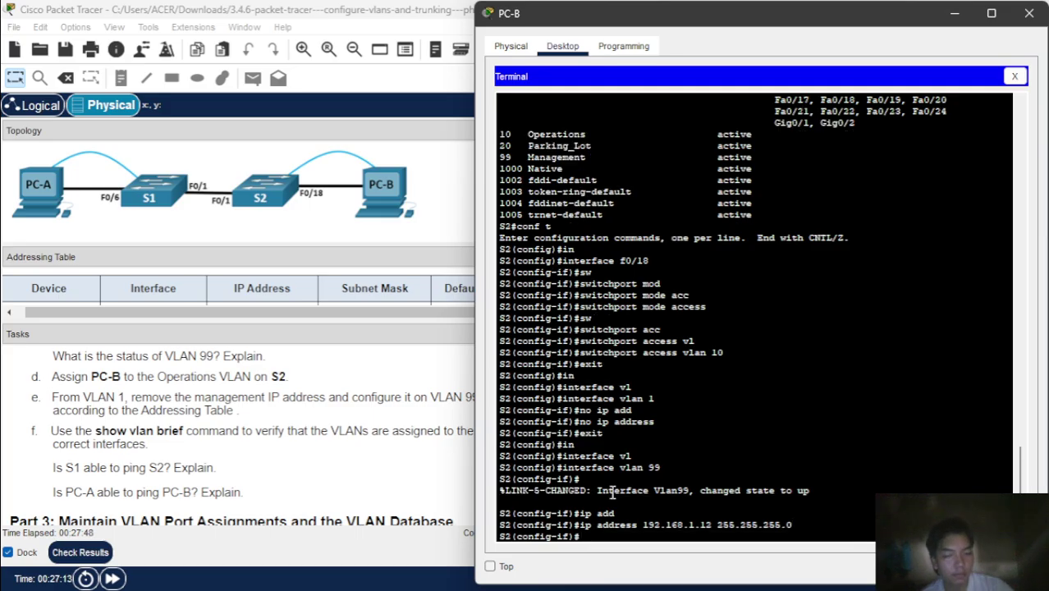
{"action": "type", "text": "end"}
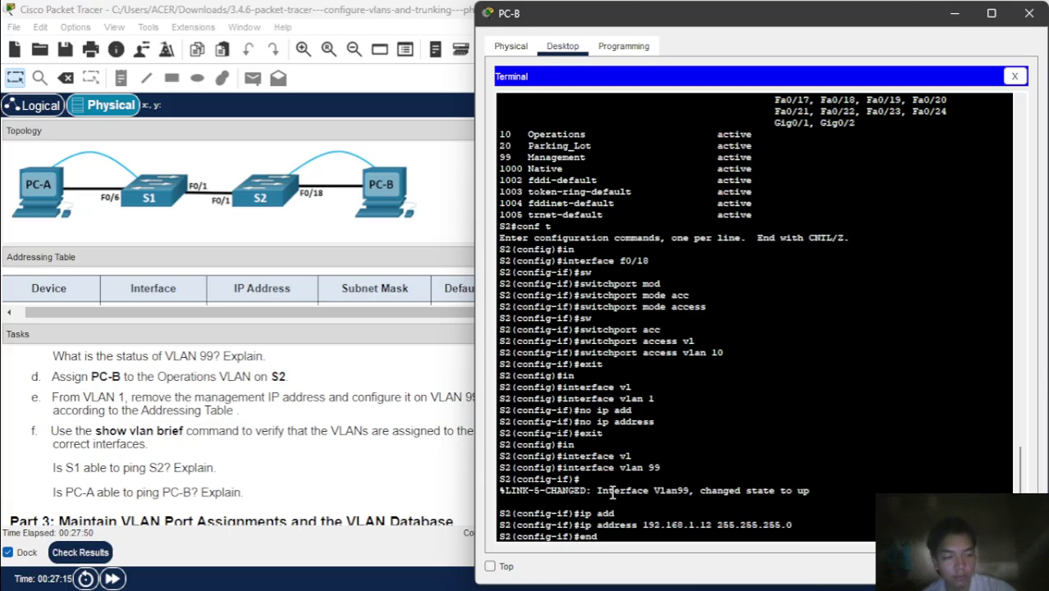
{"action": "key", "text": "Return"}
{"action": "key", "text": "Return"}
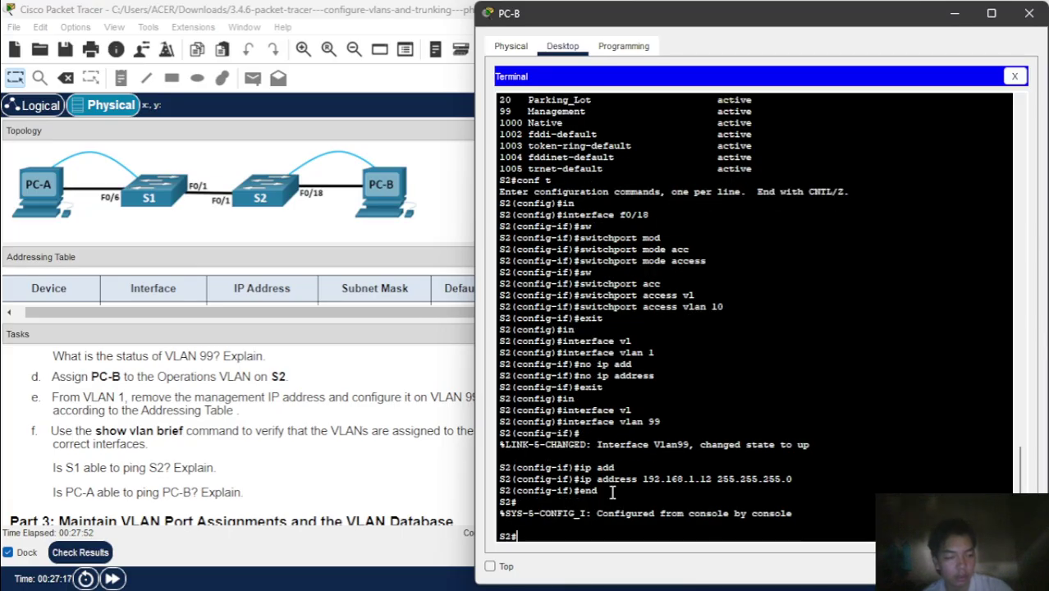
{"action": "type", "text": "sh"}
{"action": "key", "text": "Tab"}
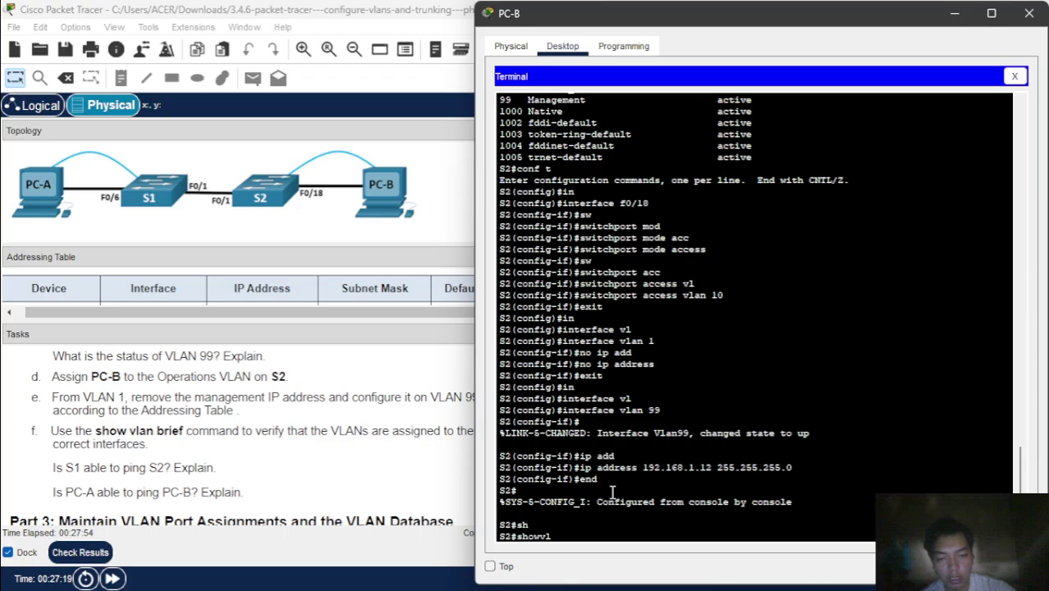
- Run 'show vlan brief' on S2 to confirm F0/18 is in VLAN 10 Operations
{"action": "type", "text": "vl"}
{"action": "key", "text": "Tab"}
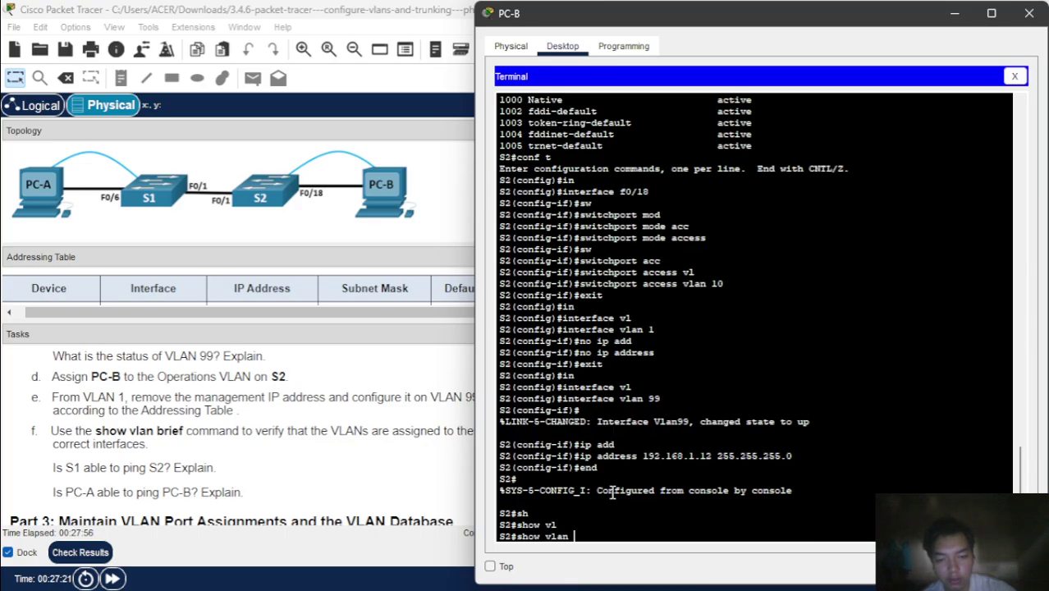
{"action": "type", "text": "br"}
{"action": "key", "text": "Tab"}
{"action": "key", "text": "Return"}
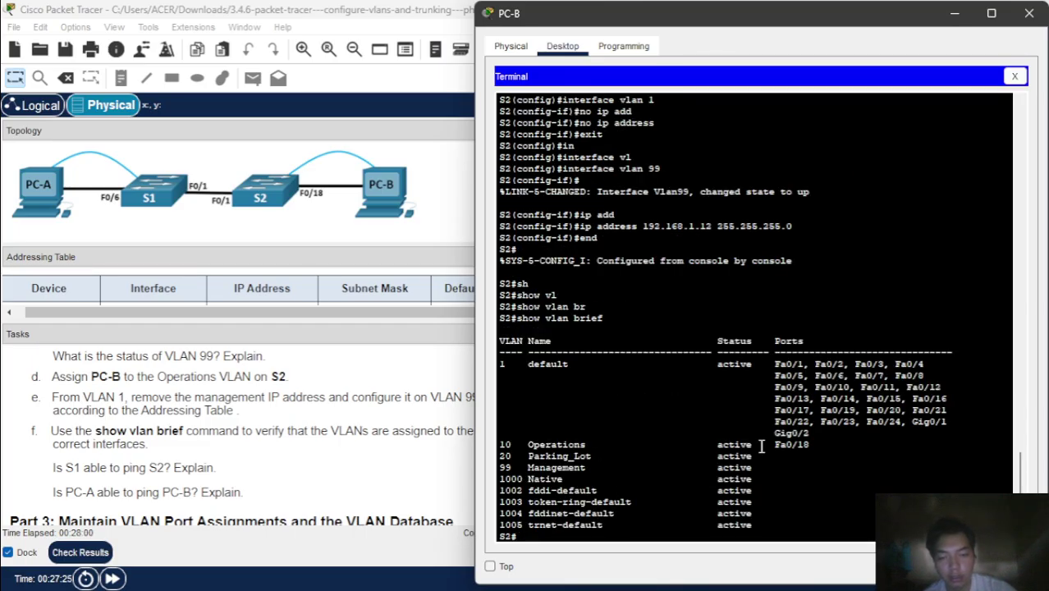
- Run 'show ip interface brief' on S2 and check Vlan99 shows 192.168.1.12
{"action": "type", "text": "sh"}
{"action": "key", "text": "Tab"}
{"action": "type", "text": "ip "}
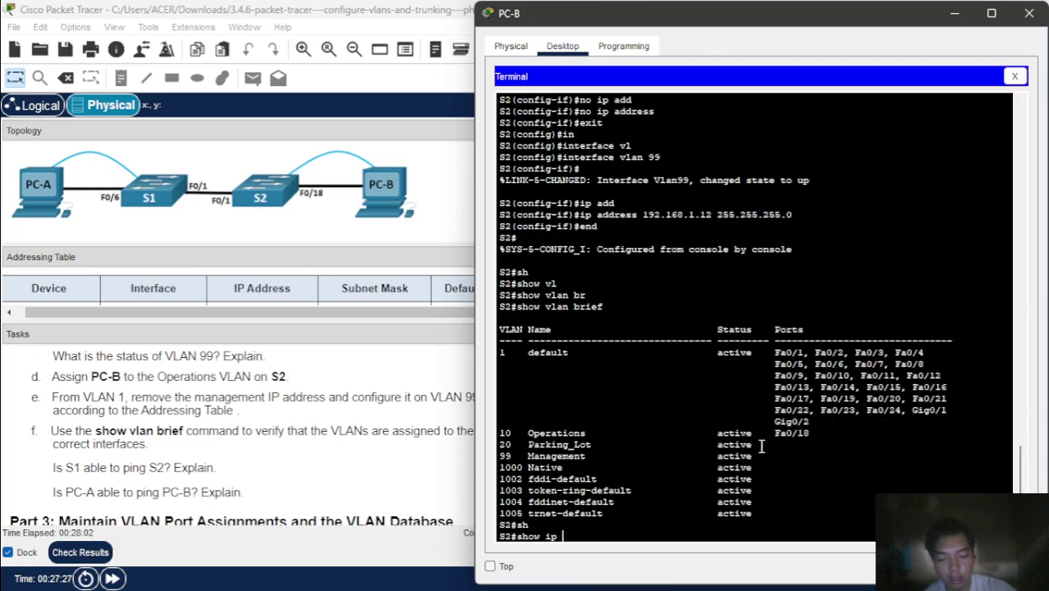
{"action": "type", "text": "int br"}
{"action": "key", "text": "Tab"}
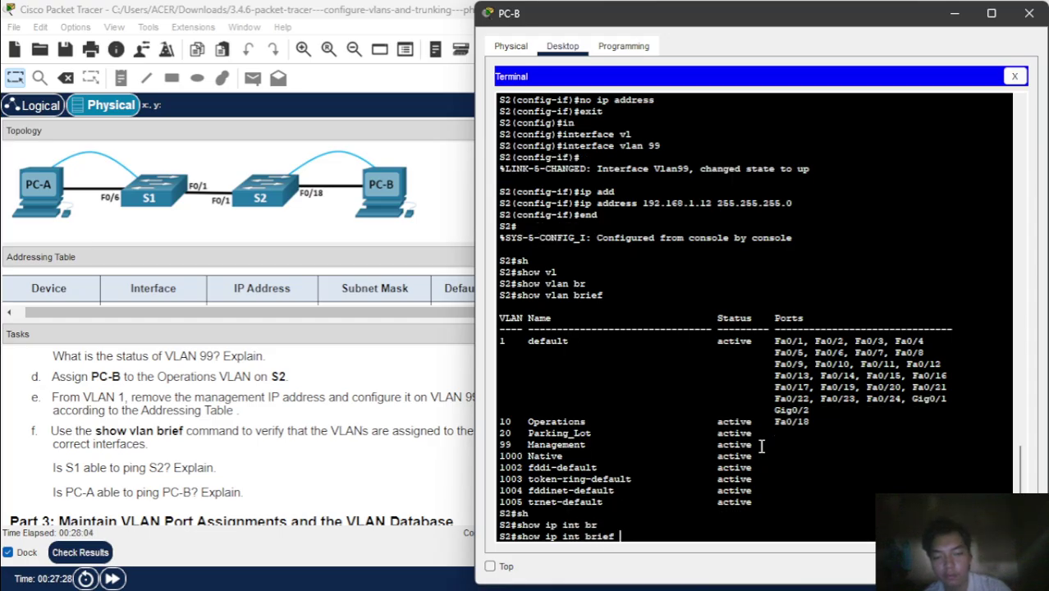
{"action": "key", "text": "Return"}
{"action": "key", "text": "Return"}
{"action": "key", "text": "Return"}
{"action": "key", "text": "Return"}
{"action": "key", "text": "Return"}
{"action": "key", "text": "Return"}
{"action": "key", "text": "Return"}
{"action": "key", "text": "Return"}
{"action": "key", "text": "Return"}
{"action": "key", "text": "Return"}
{"action": "key", "text": "Return"}
{"action": "key", "text": "Return"}
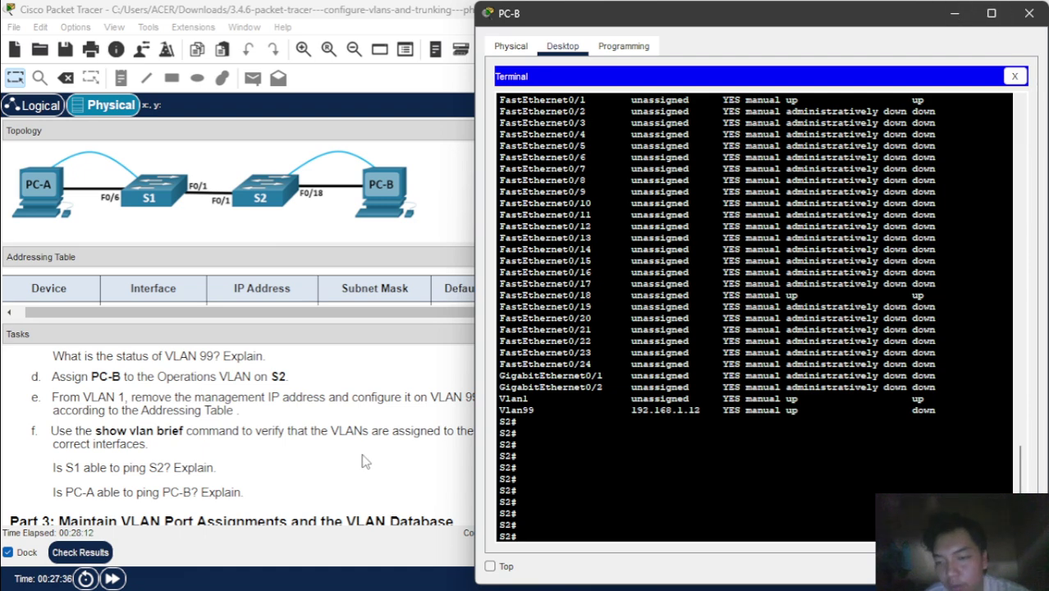
{"action": "scroll", "coordinate": [363, 459], "scroll_direction": "down", "scroll_amount": 5}
{"action": "scroll", "coordinate": [363, 459], "scroll_direction": "up", "scroll_amount": 2}
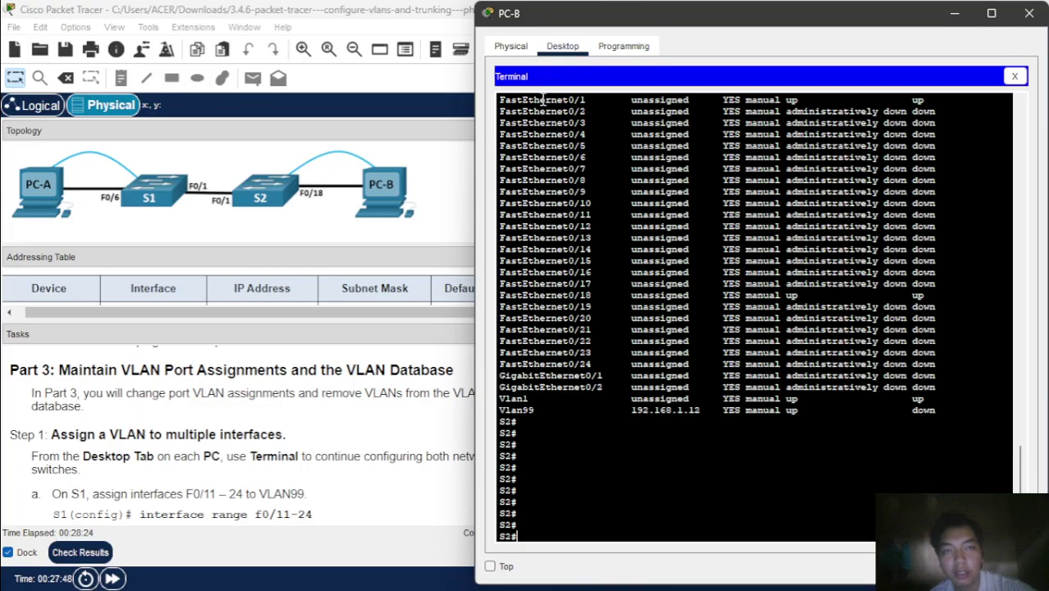
{"action": "scroll", "coordinate": [358, 443], "scroll_direction": "down", "scroll_amount": 3}
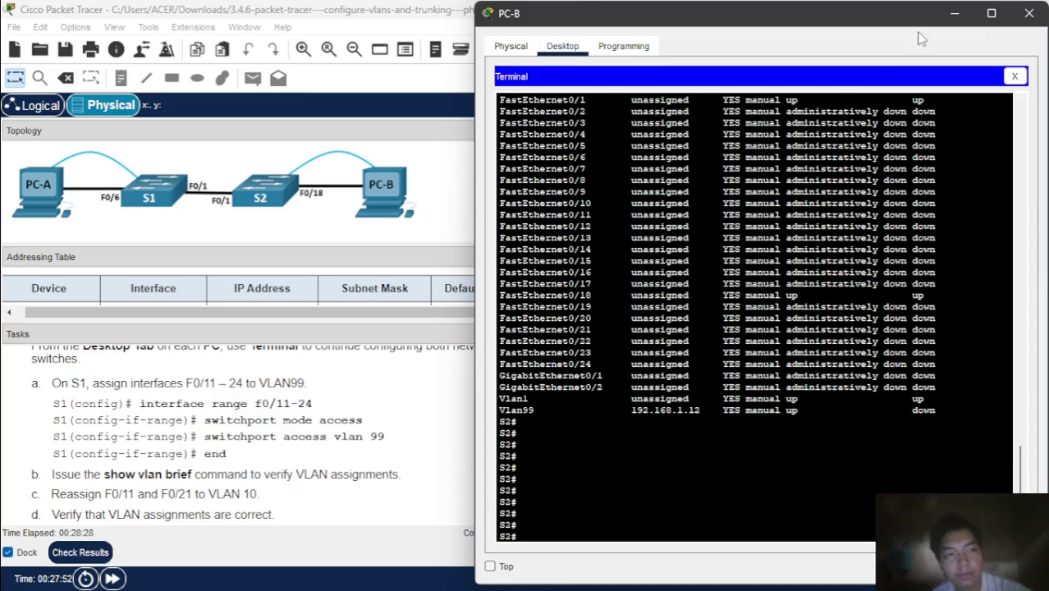
- Switch to PC-A's terminal on S1 and enter global configuration mode
{"action": "left_click", "coordinate": [953, 15]}
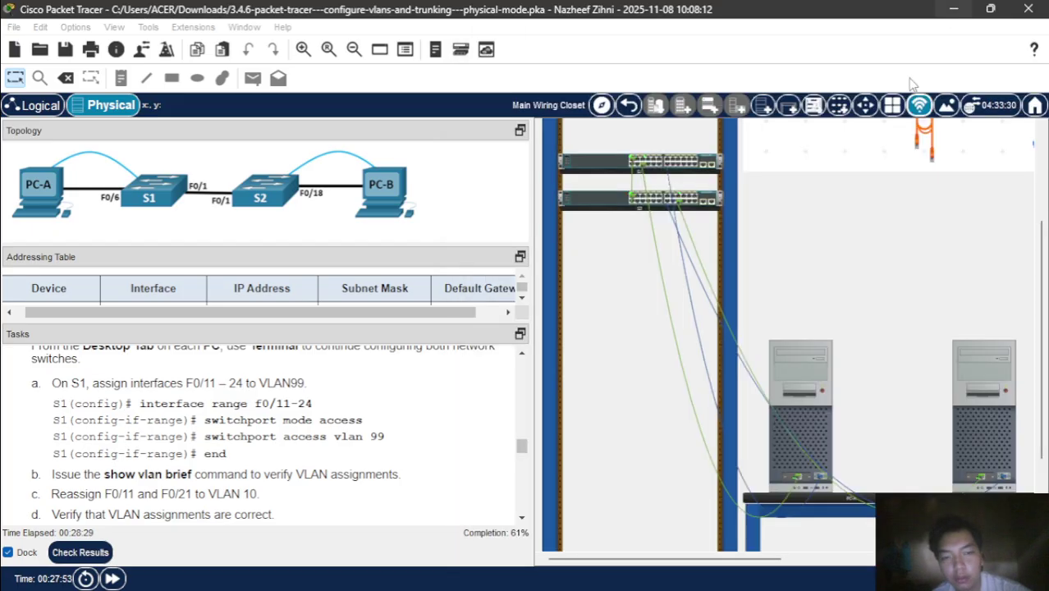
{"action": "left_click", "coordinate": [796, 380]}
{"action": "scroll", "coordinate": [753, 449], "scroll_direction": "down", "scroll_amount": 13}
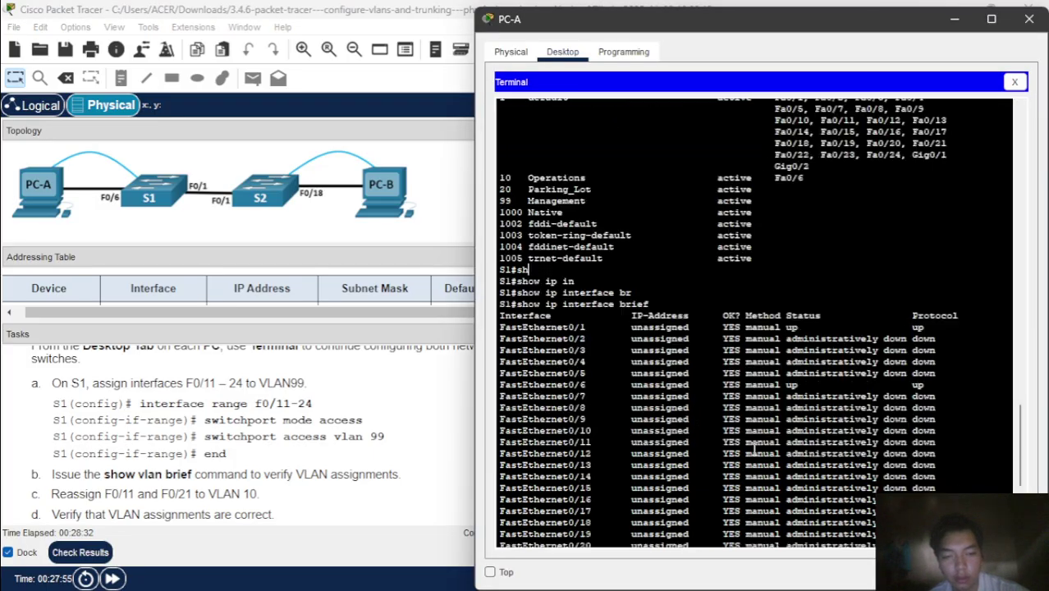
{"action": "type", "text": "in"}
{"action": "key", "text": "Return"}
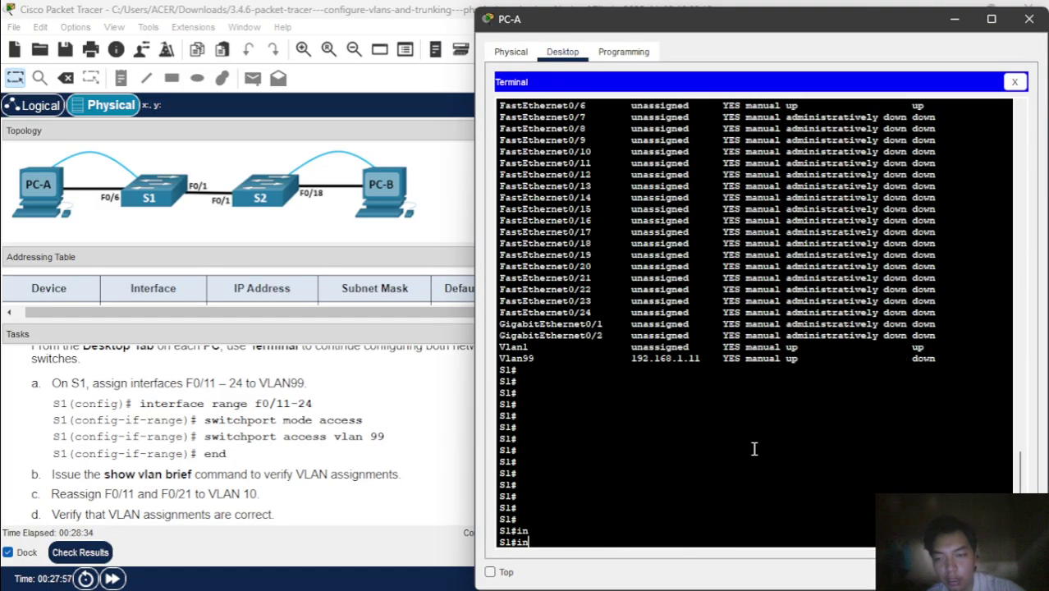
{"action": "type", "text": "conf "}
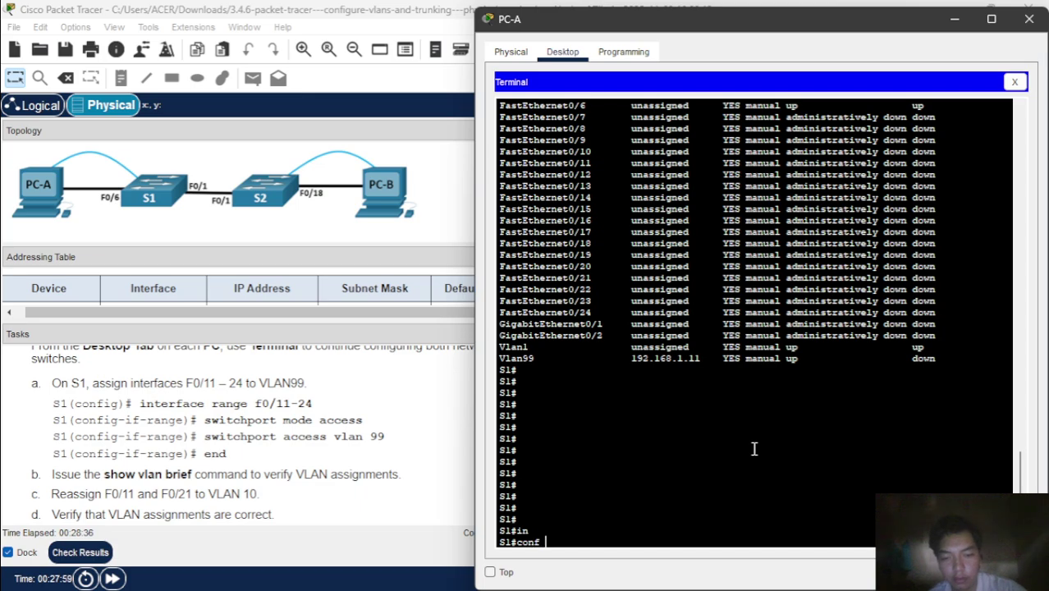
{"action": "type", "text": "t"}
{"action": "key", "text": "Return"}
- Select S1 ports F0/11 through F0/24 with interface range f0/11-24
{"action": "type", "text": "inter"}
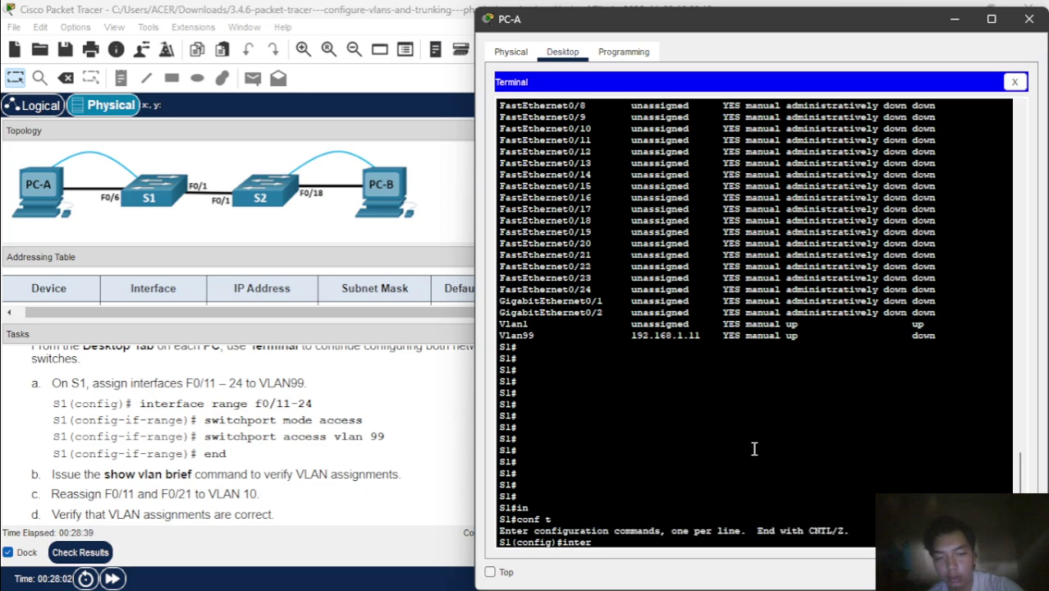
{"action": "key", "text": "Tab"}
{"action": "type", "text": "r"}
{"action": "key", "text": "Tab"}
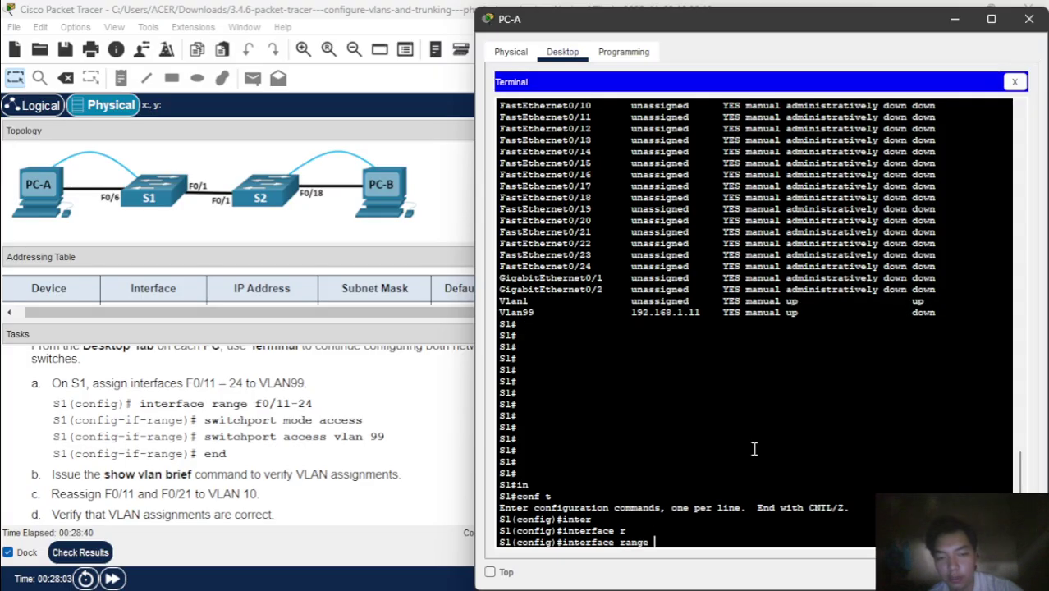
{"action": "type", "text": "f0"}
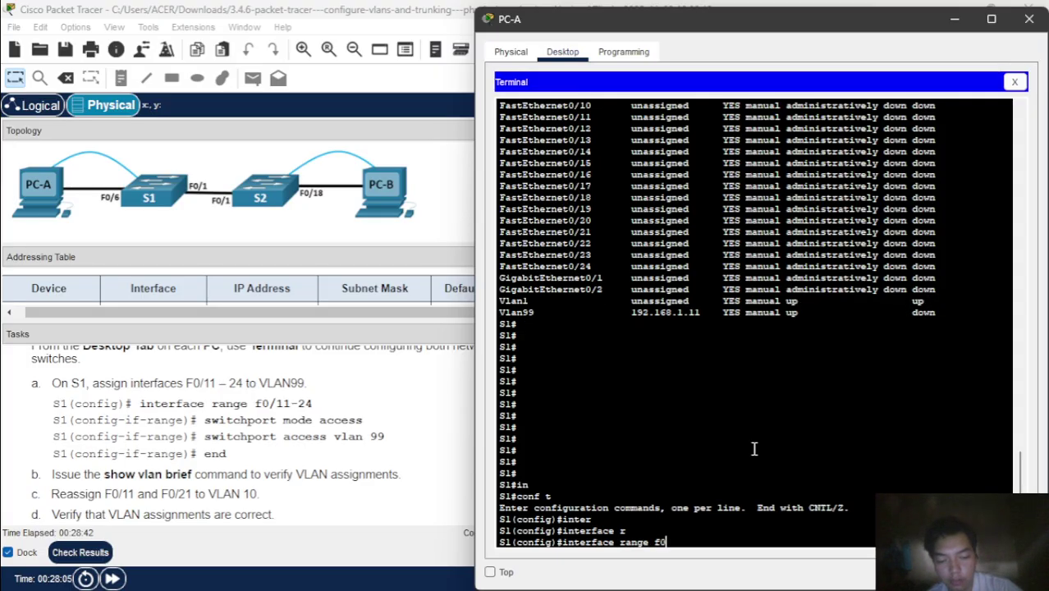
{"action": "type", "text": "/11"}
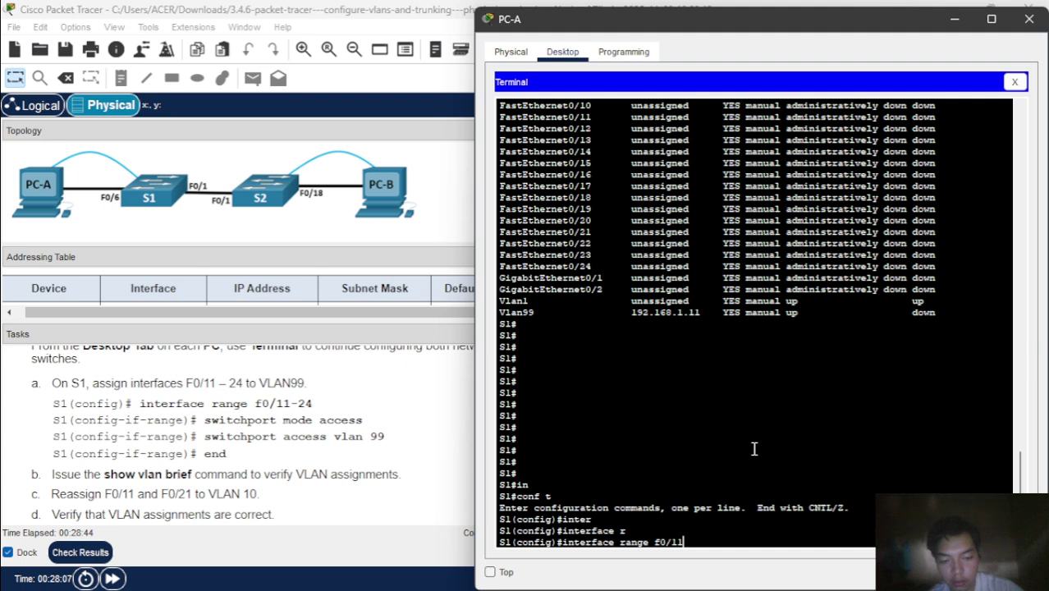
{"action": "type", "text": "-24"}
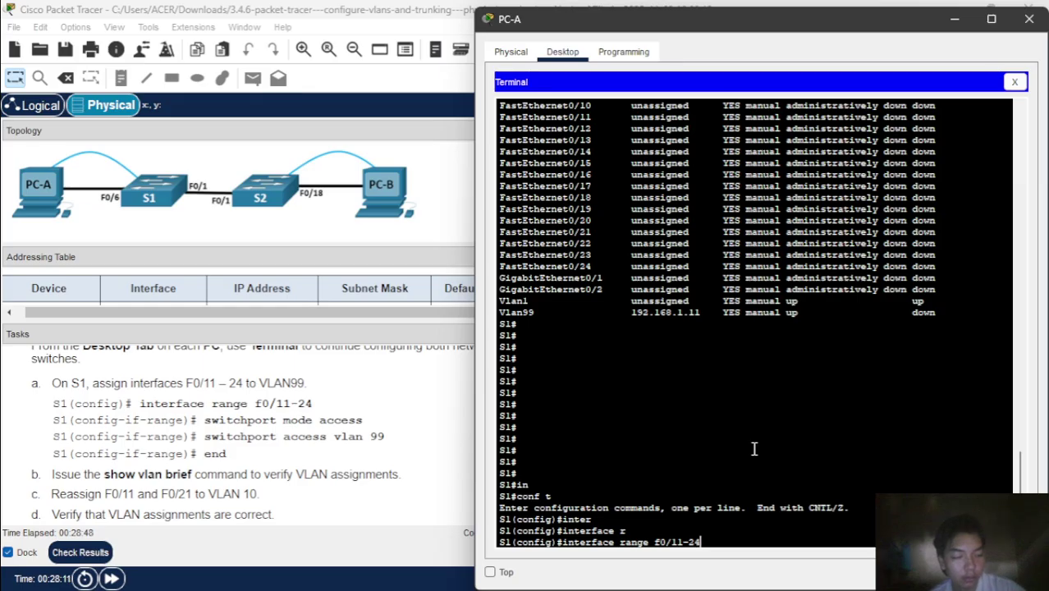
{"action": "key", "text": "Return"}
- Set the F0/11–24 port range to switchport mode access
{"action": "type", "text": "sw"}
{"action": "key", "text": "Tab"}
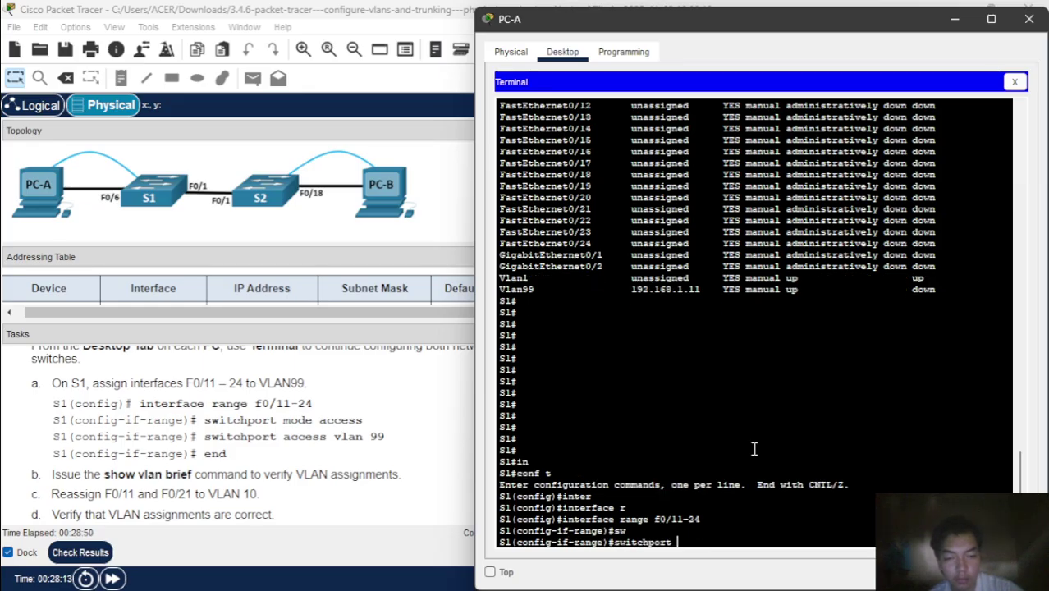
{"action": "type", "text": "mof"}
{"action": "key", "text": "Tab"}
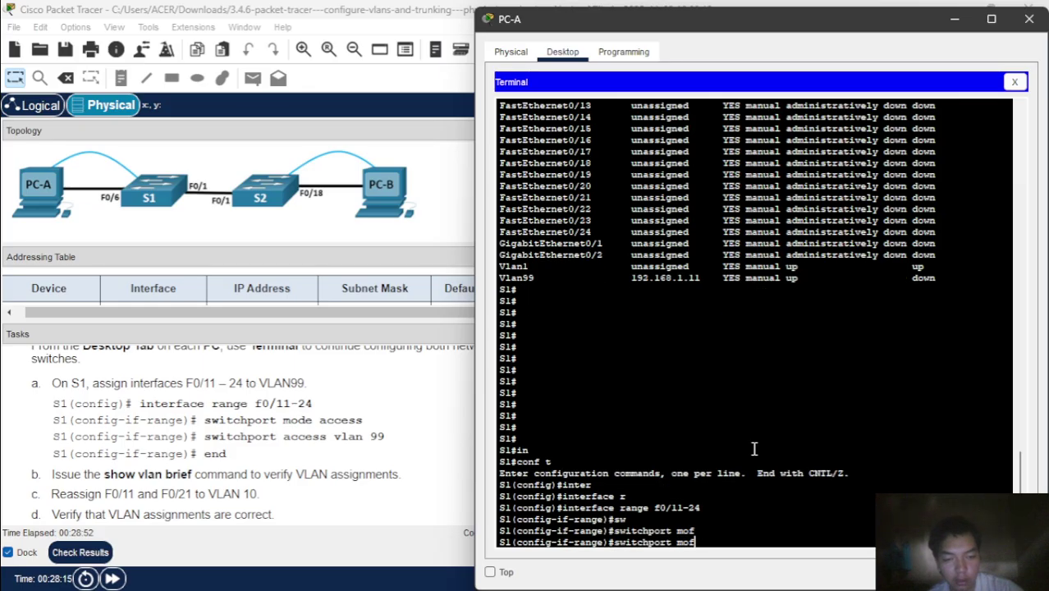
{"action": "key", "text": "BackSpace"}
{"action": "type", "text": "d"}
{"action": "key", "text": "Tab"}
{"action": "type", "text": "acc"}
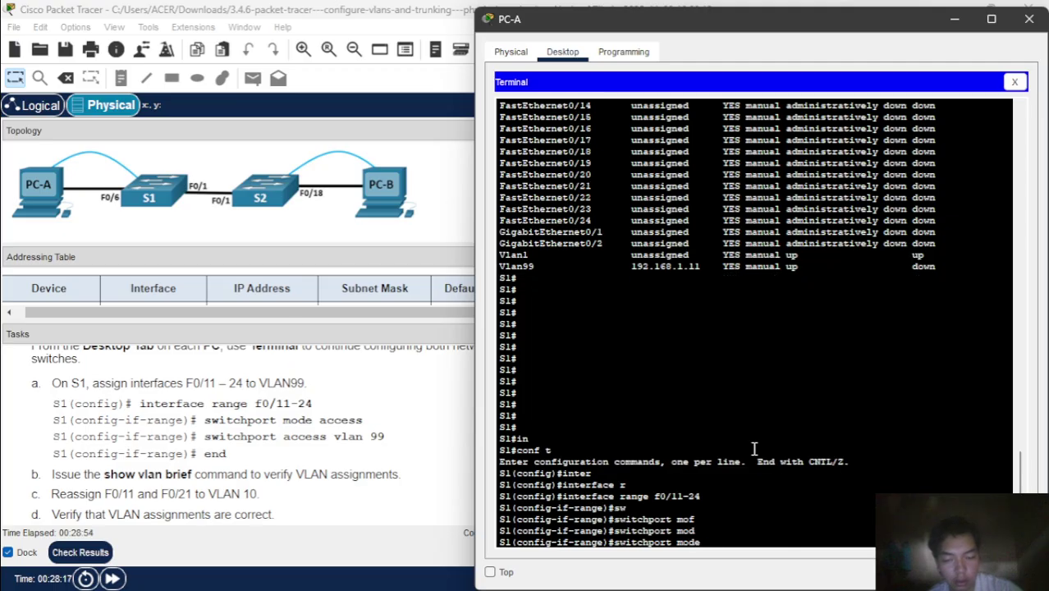
{"action": "key", "text": "Tab"}
{"action": "key", "text": "Return"}
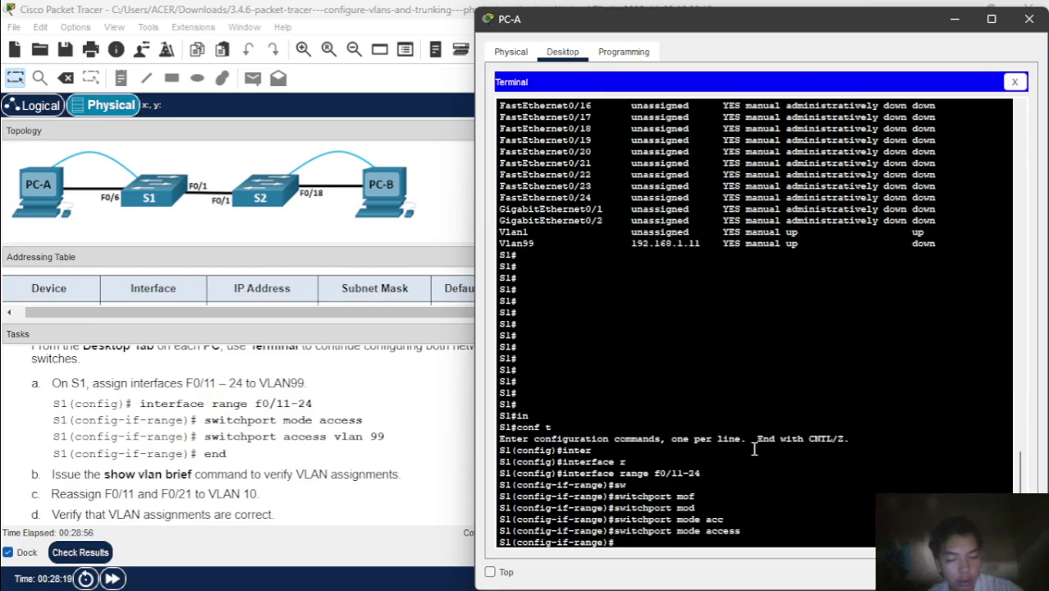
- Assign ports F0/11–24 to access VLAN 99, then end configuration mode
{"action": "type", "text": "sw"}
{"action": "key", "text": "Tab"}
{"action": "type", "text": "acc"}
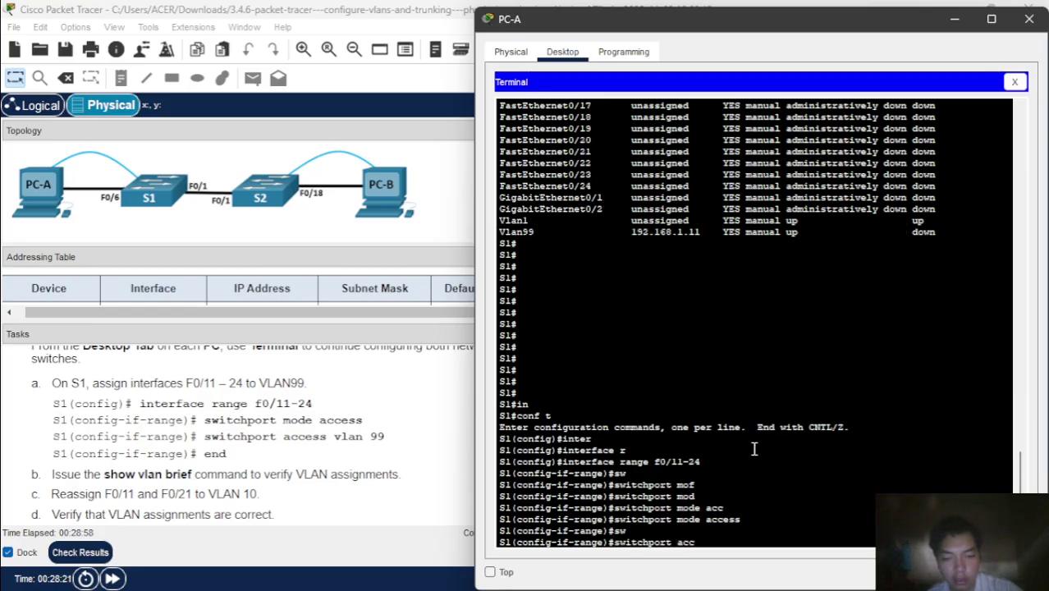
{"action": "key", "text": "Tab"}
{"action": "type", "text": "vl"}
{"action": "key", "text": "Tab"}
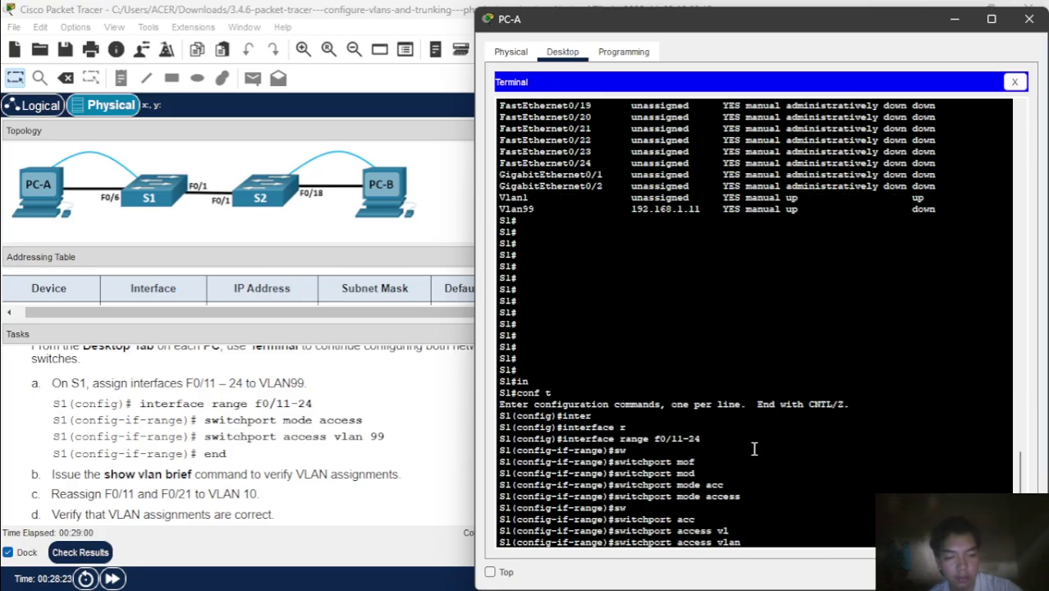
{"action": "type", "text": "99"}
{"action": "key", "text": "Return"}
{"action": "type", "text": "e)#e"}
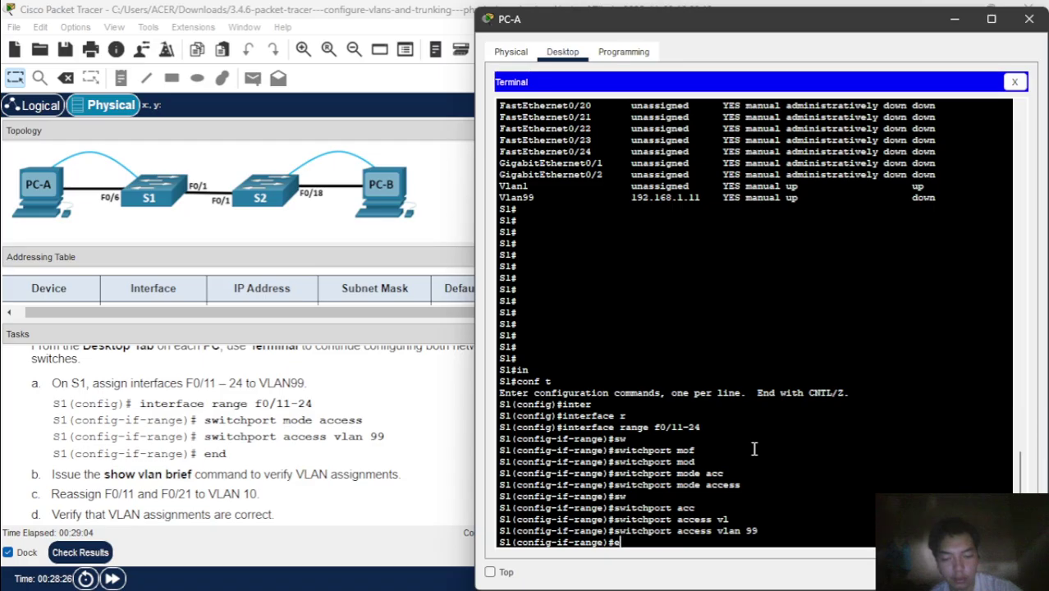
{"action": "type", "text": "nd"}
{"action": "key", "text": "Return"}
- Run show vlan brief to verify Fa0/11–Fa0/24 are in VLAN 99 Management
{"action": "type", "text": "sw"}
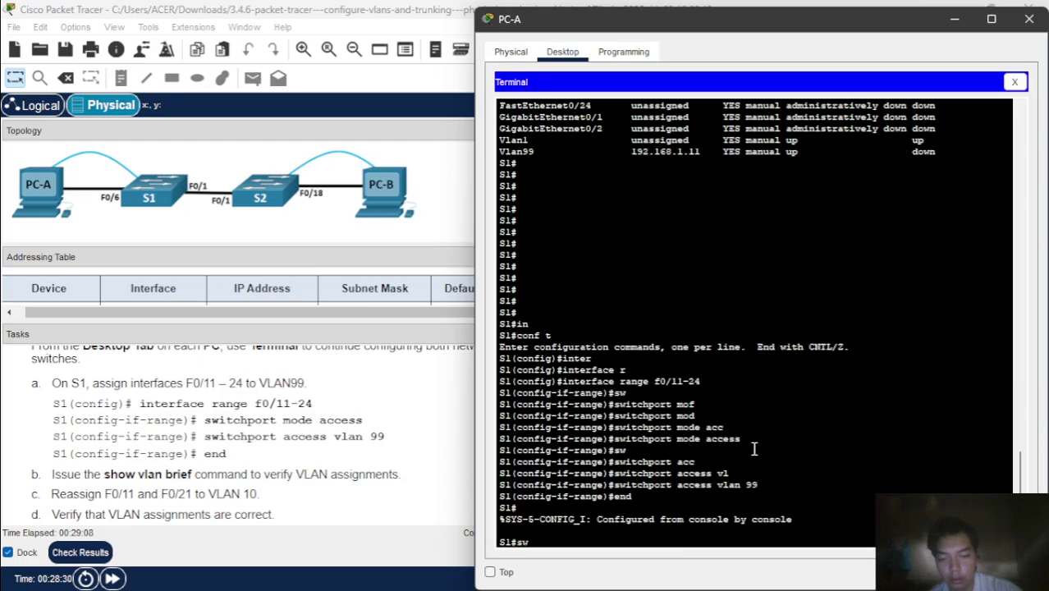
{"action": "key", "text": "BackSpace"}
{"action": "type", "text": "h"}
{"action": "key", "text": "Tab"}
{"action": "type", "text": "v"}
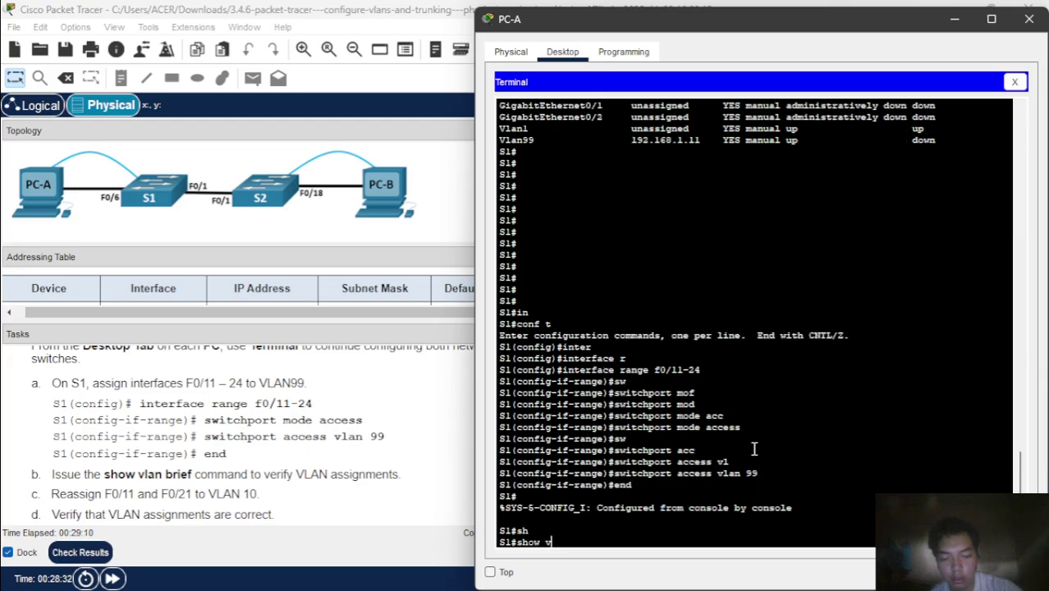
{"action": "type", "text": "l"}
{"action": "key", "text": "Tab"}
{"action": "type", "text": "br"}
{"action": "key", "text": "Tab"}
{"action": "key", "text": "Return"}
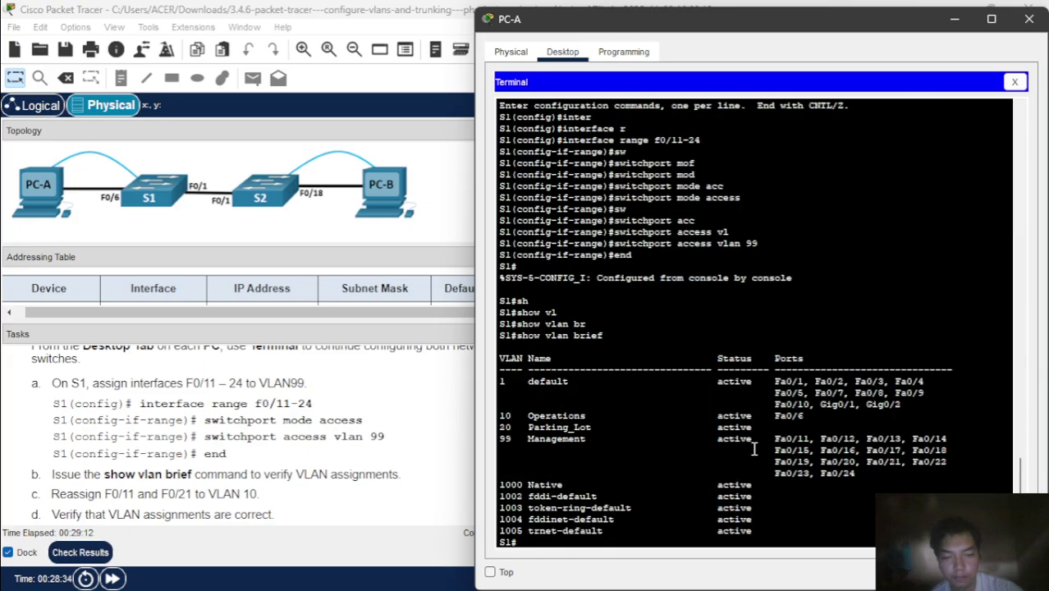
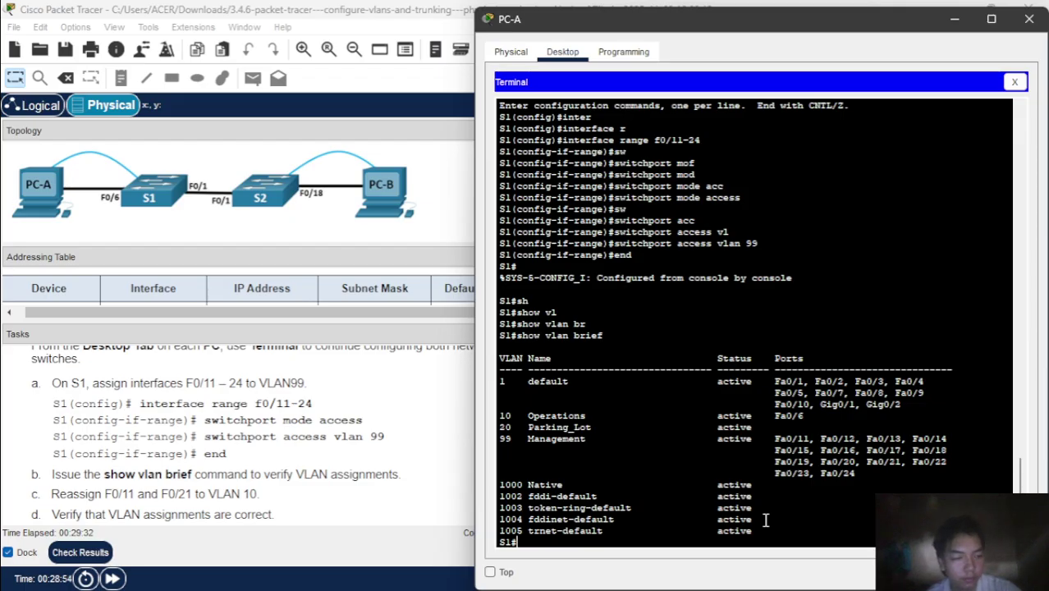
- Assign the interface range F0/11, F0/21 to access VLAN 10, then end configuration mode
{"action": "type", "text": "co"}
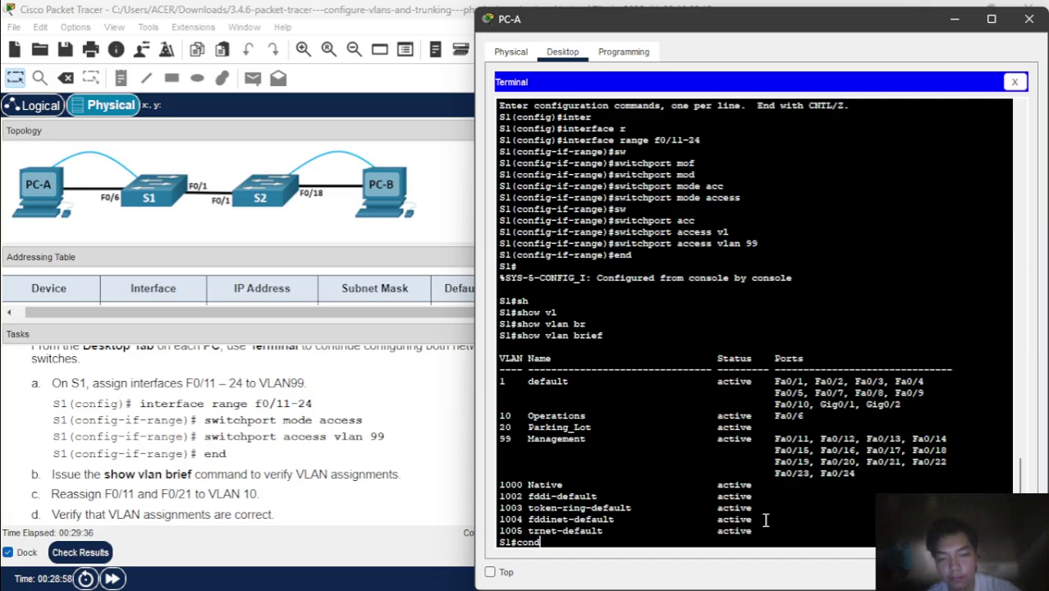
{"action": "type", "text": "nf t"}
{"action": "key", "text": "Return"}
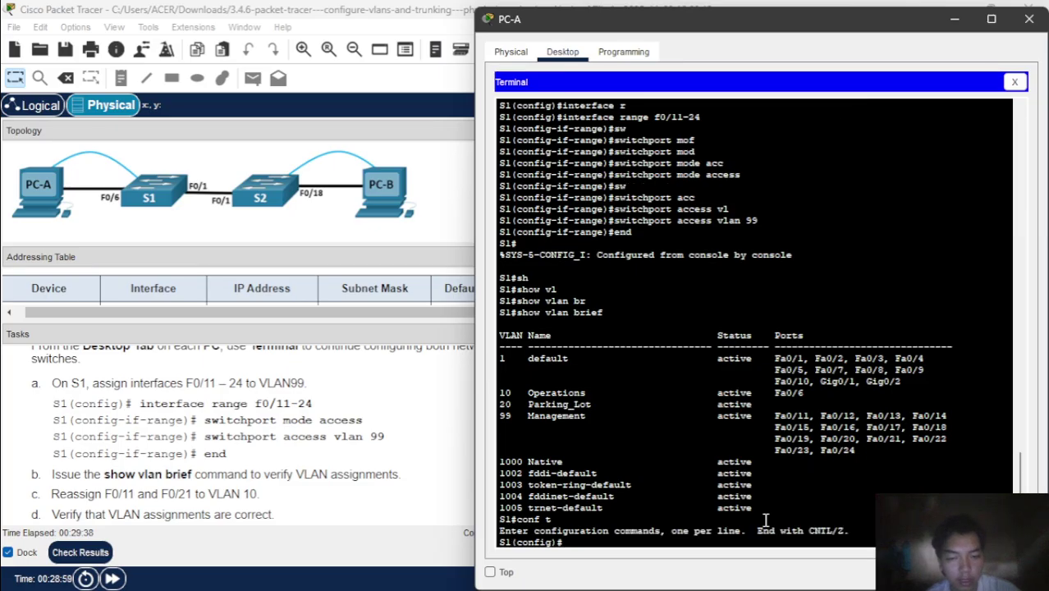
{"action": "type", "text": "in"}
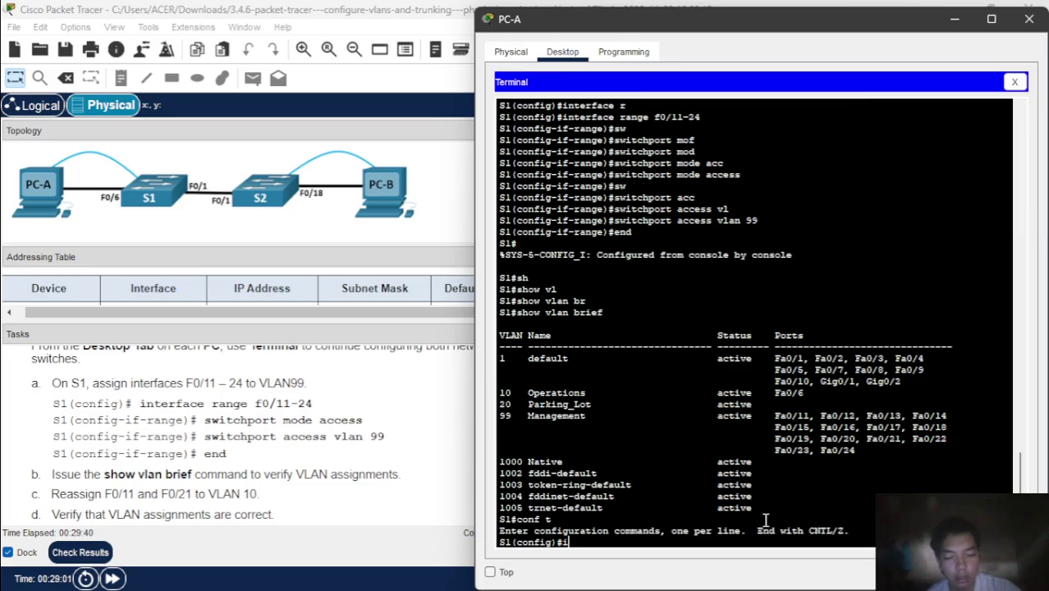
{"action": "key", "text": "Tab"}
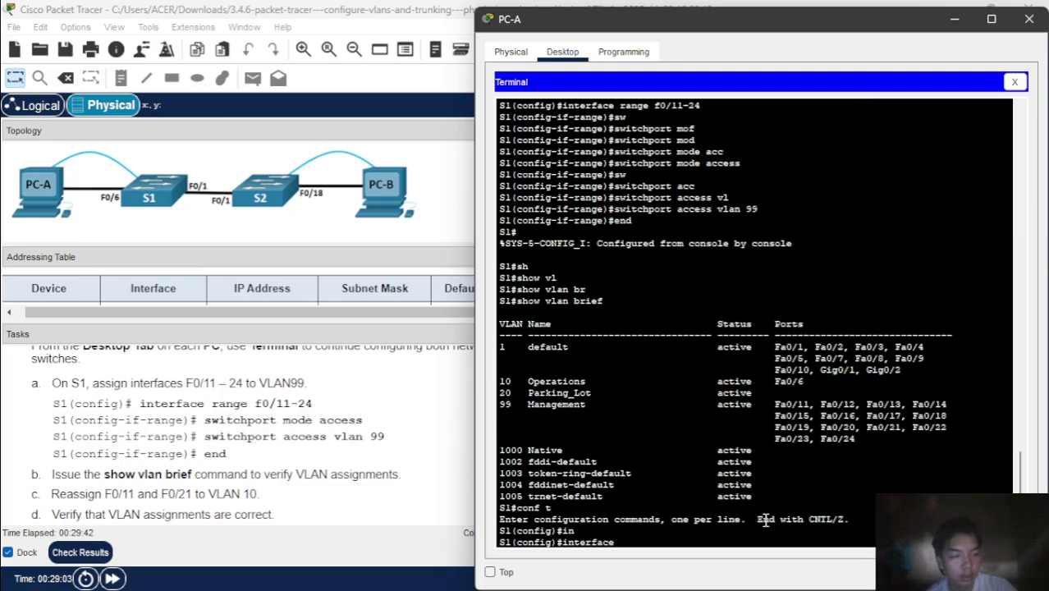
{"action": "type", "text": "r"}
{"action": "key", "text": "Tab"}
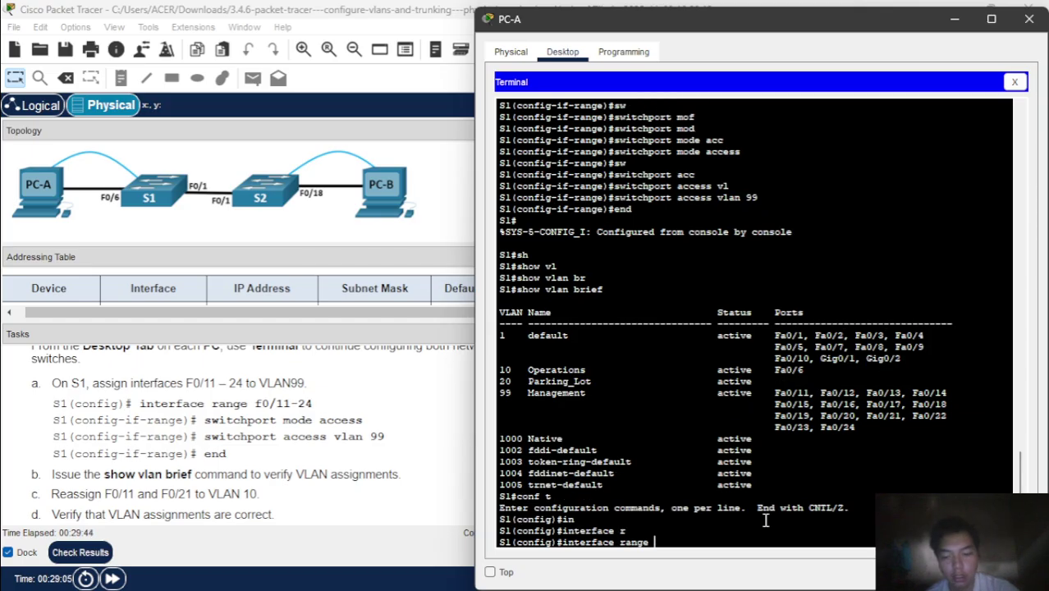
{"action": "type", "text": "f0/11"}
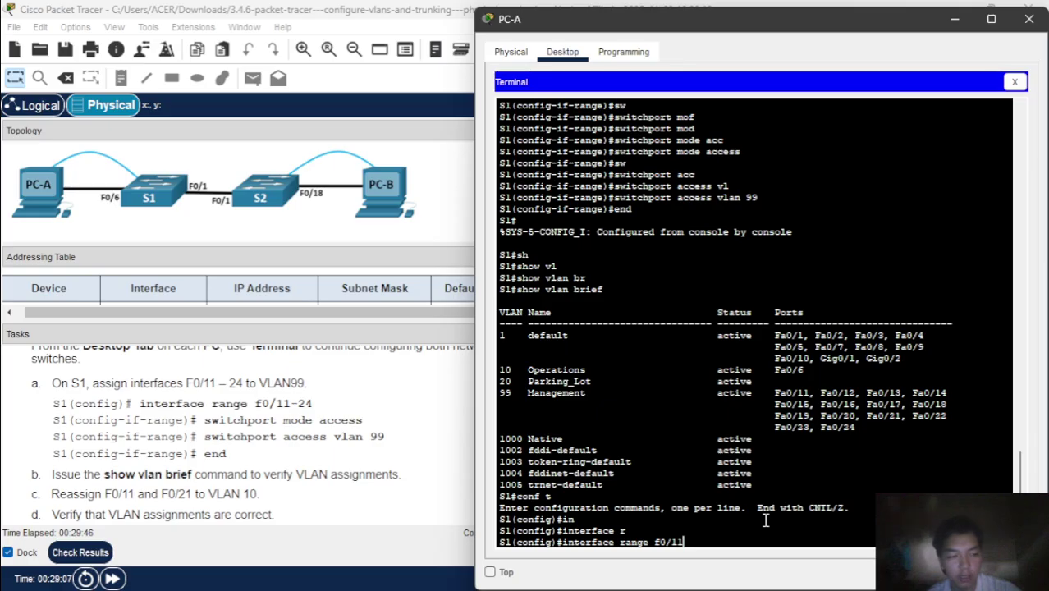
{"action": "type", "text": ", f"}
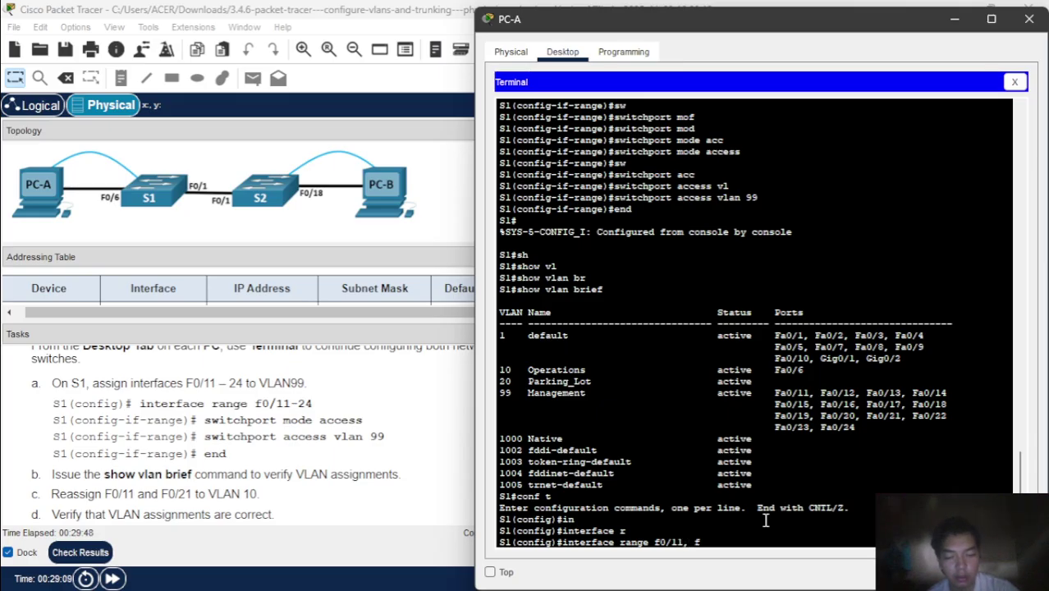
{"action": "type", "text": "0"}
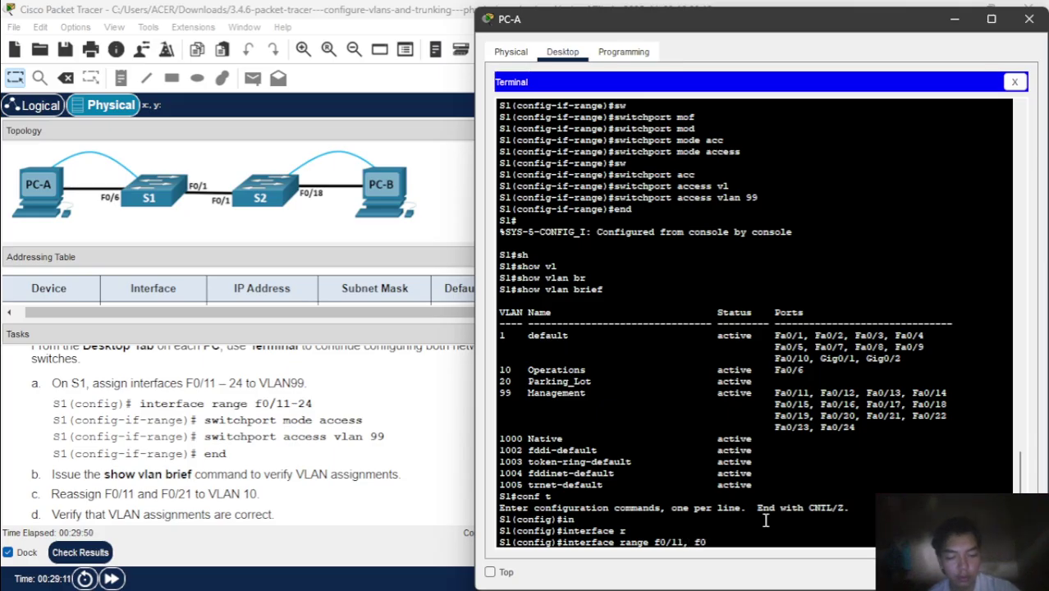
{"action": "type", "text": "/21"}
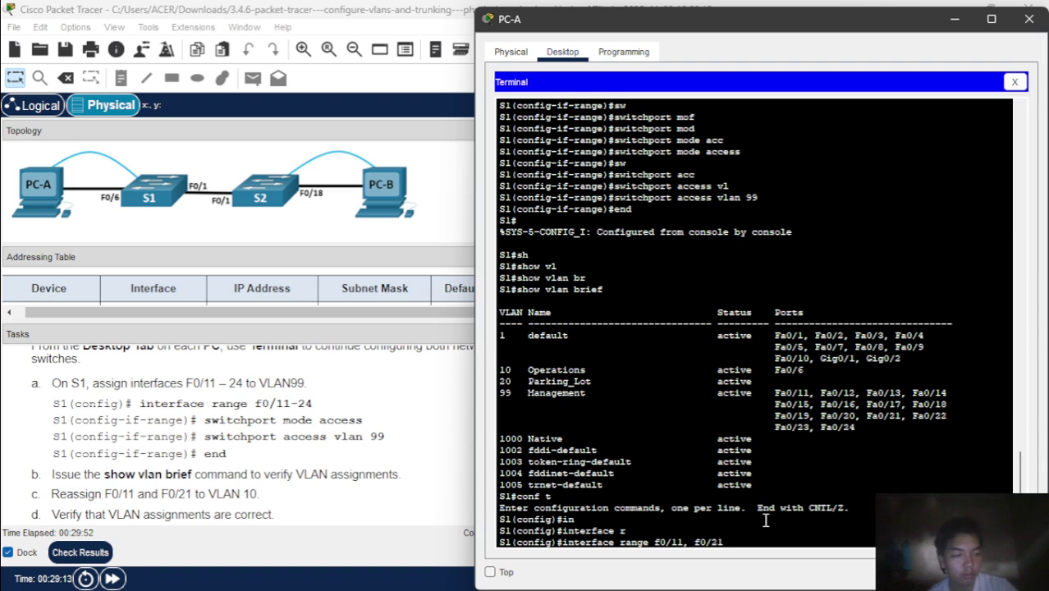
{"action": "key", "text": "Return"}
{"action": "type", "text": "sw"}
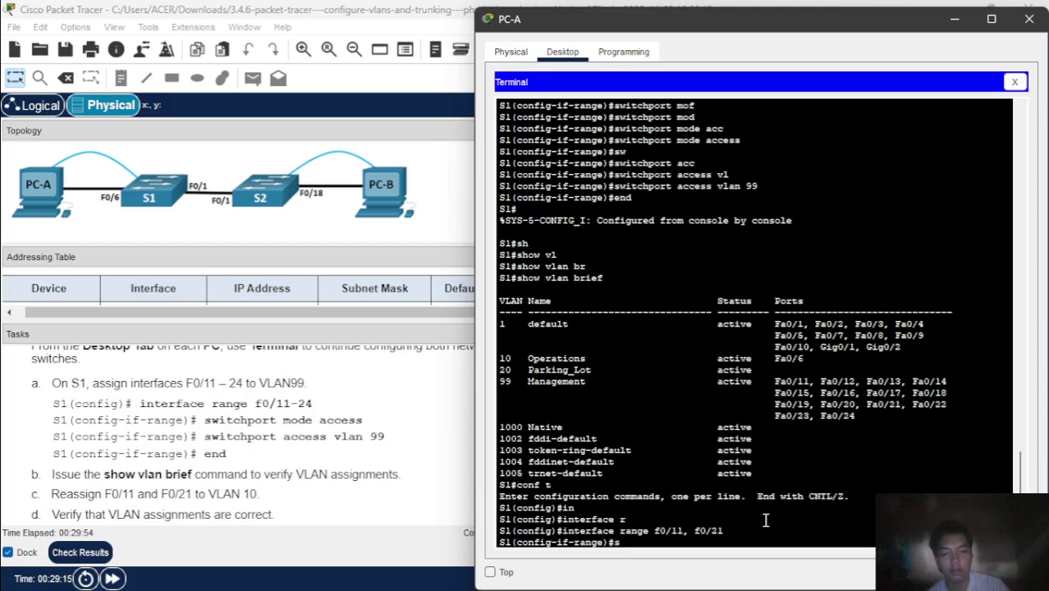
{"action": "key", "text": "Tab"}
{"action": "type", "text": "acc"}
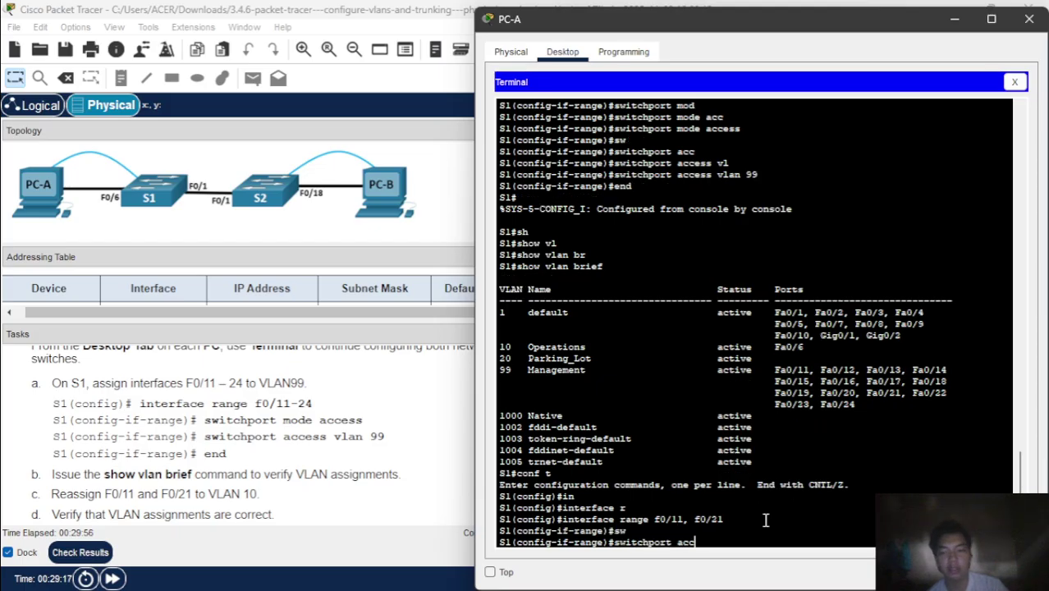
{"action": "key", "text": "Tab"}
{"action": "type", "text": "v"}
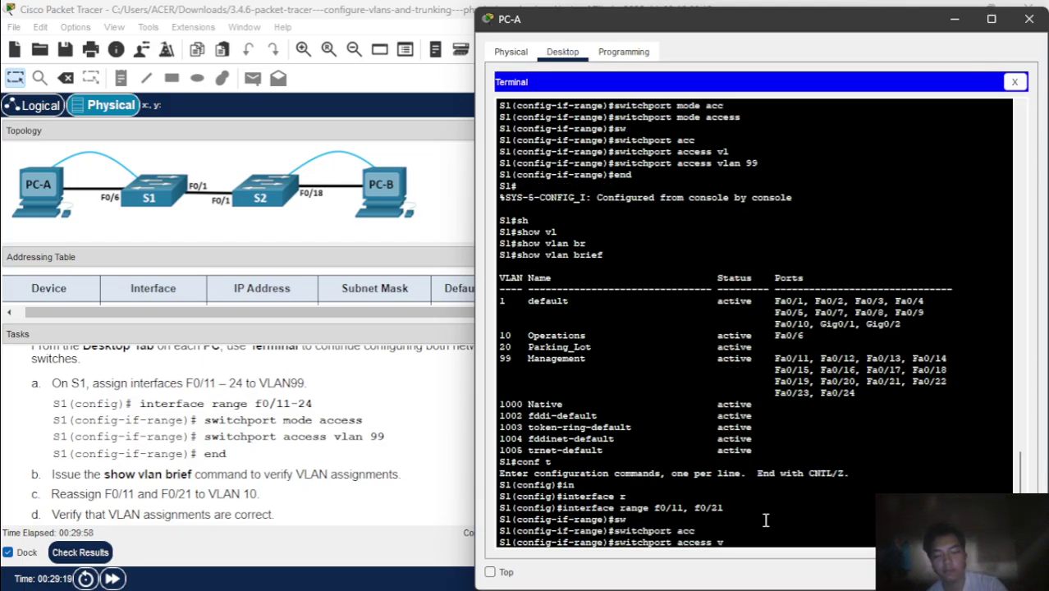
{"action": "type", "text": "l"}
{"action": "key", "text": "Tab"}
{"action": "type", "text": "10"}
{"action": "key", "text": "Return"}
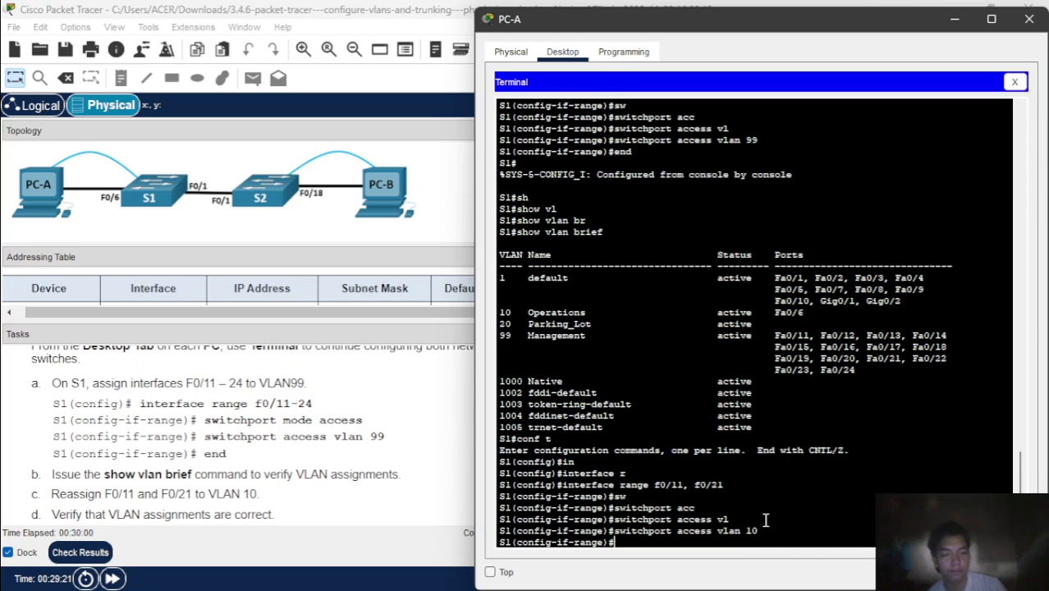
{"action": "type", "text": "end"}
{"action": "key", "text": "Return"}
- Run show vlan brief to confirm Fa0/11 and Fa0/21 are in VLAN 10 Operations
{"action": "type", "text": "s"}
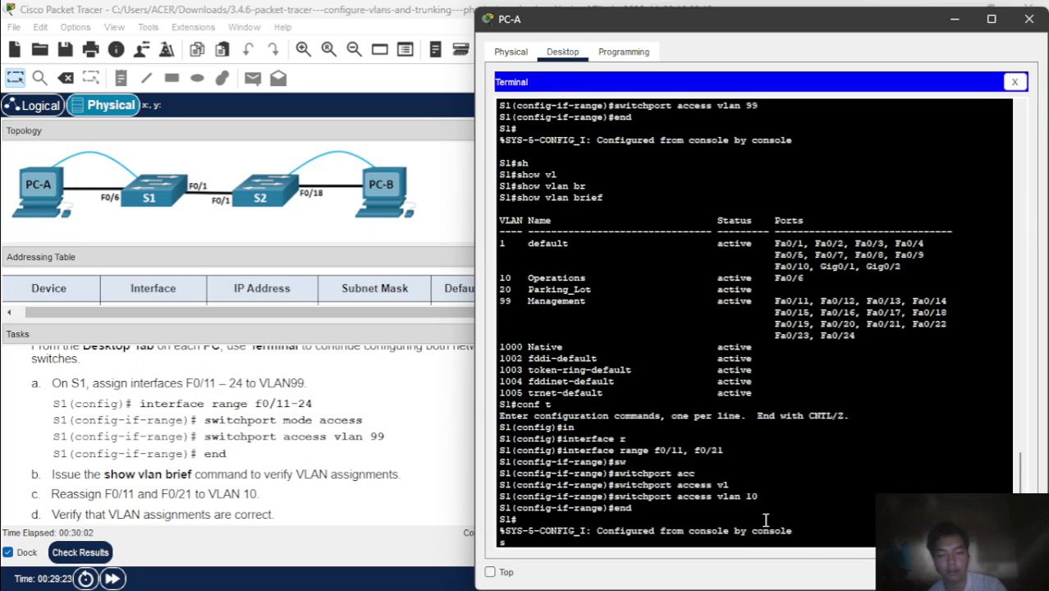
{"action": "type", "text": "h"}
{"action": "key", "text": "Tab"}
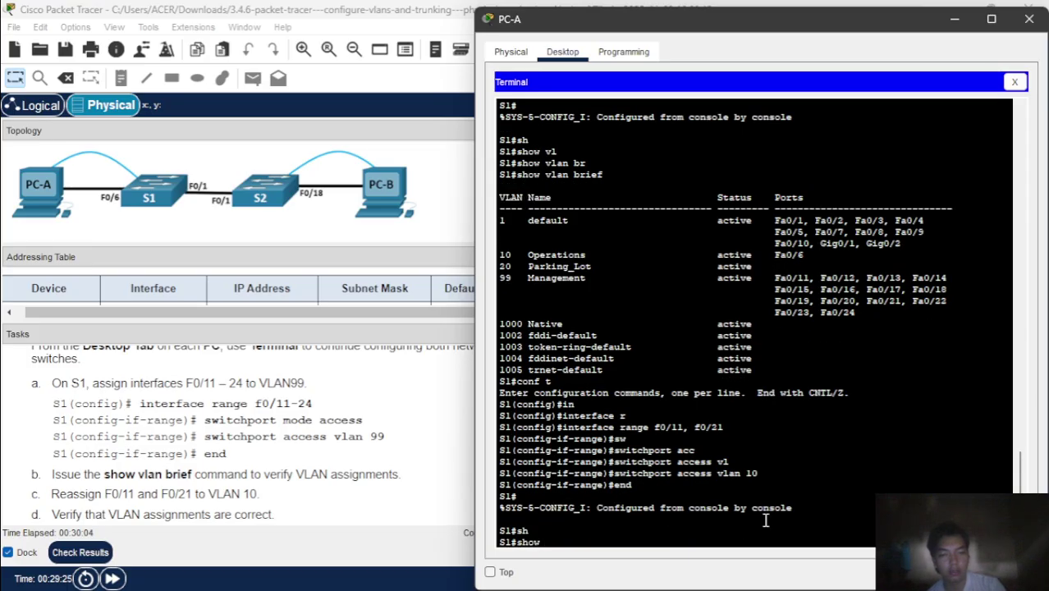
{"action": "type", "text": "vl"}
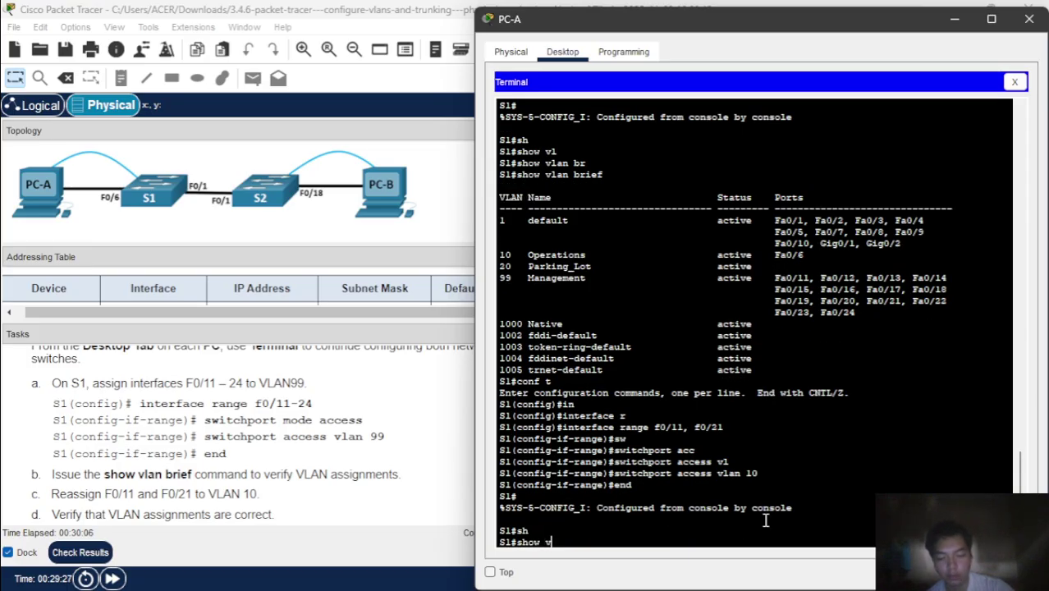
{"action": "key", "text": "Tab"}
{"action": "type", "text": "br"}
{"action": "key", "text": "Tab"}
{"action": "key", "text": "Return"}
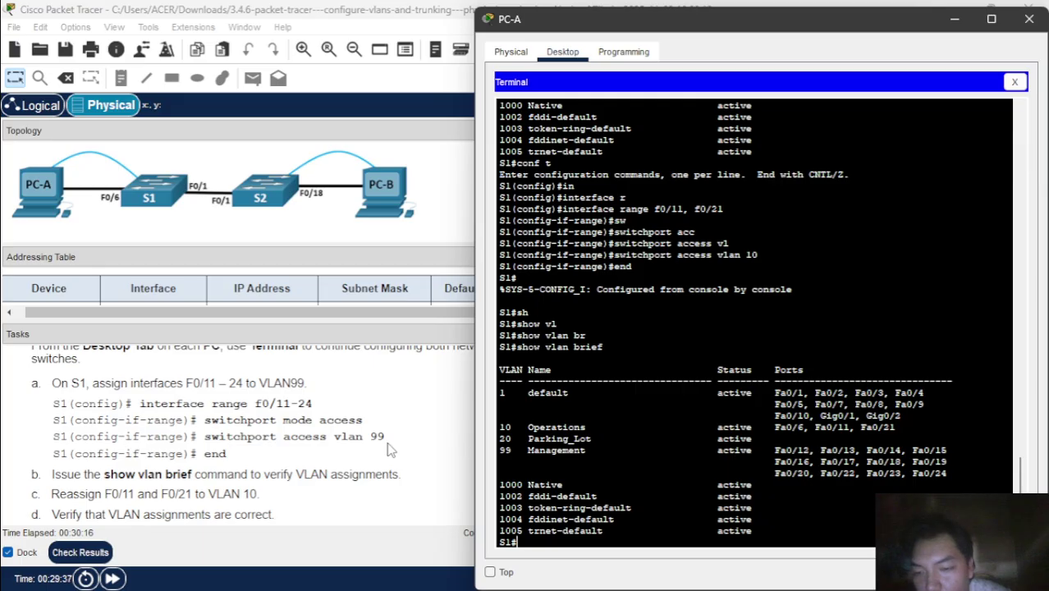
{"action": "scroll", "coordinate": [389, 450], "scroll_direction": "down", "scroll_amount": 5}
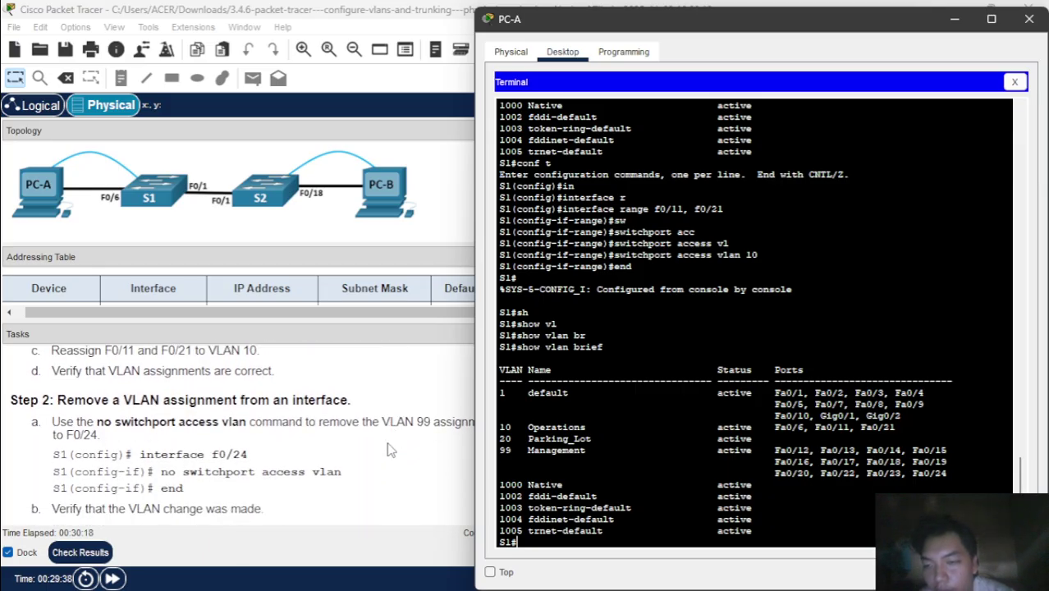
- Remove F0/24's access VLAN with no switchport access vlan, then end configuration mode
{"action": "scroll", "coordinate": [390, 450], "scroll_direction": "down", "scroll_amount": 1}
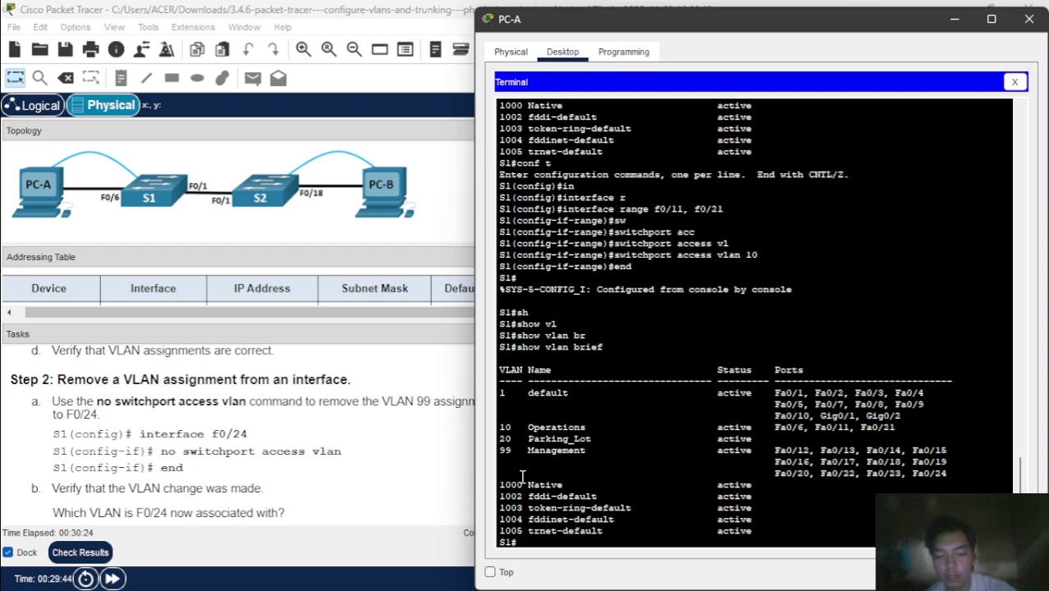
{"action": "type", "text": "conf t"}
{"action": "key", "text": "Return"}
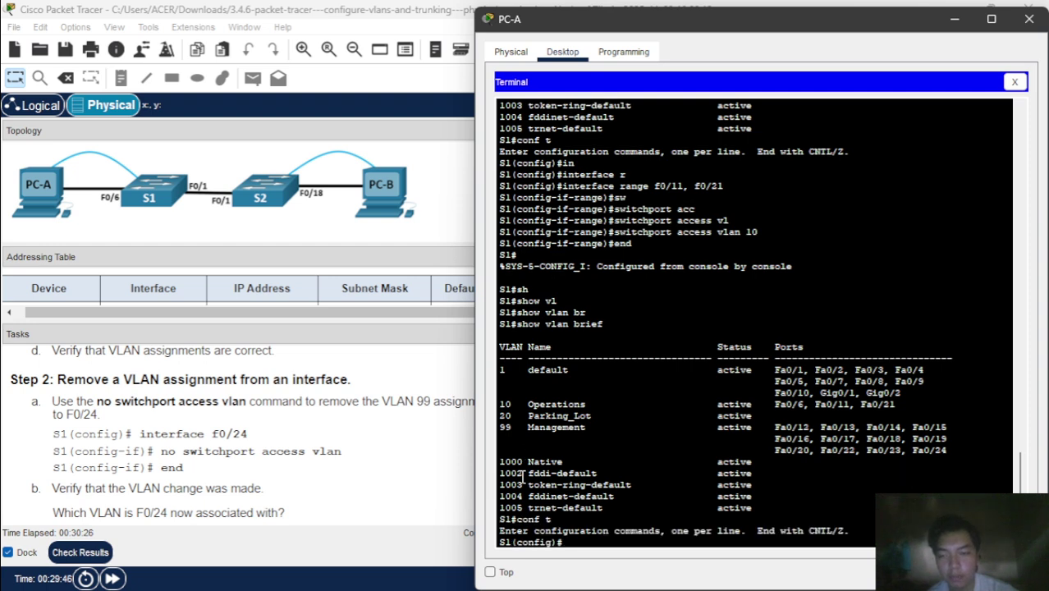
{"action": "type", "text": "in"}
{"action": "key", "text": "Tab"}
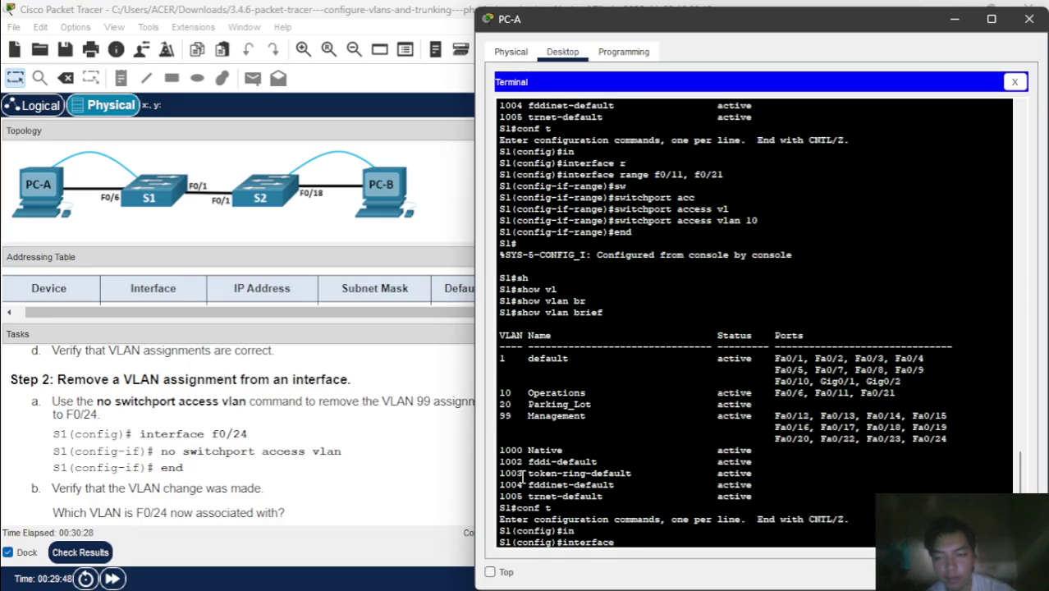
{"action": "type", "text": "f0/24"}
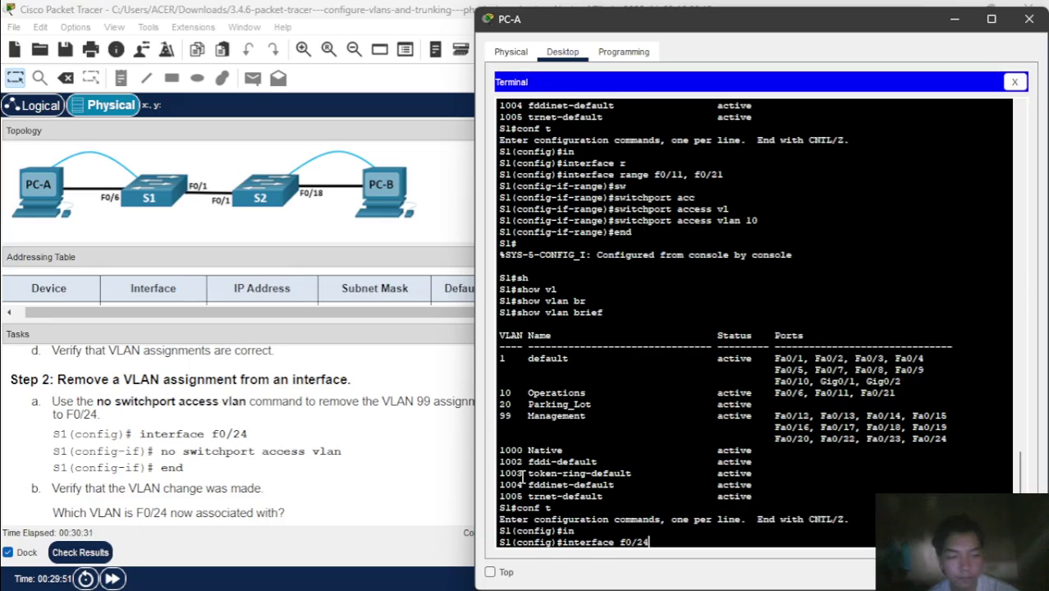
{"action": "key", "text": "Return"}
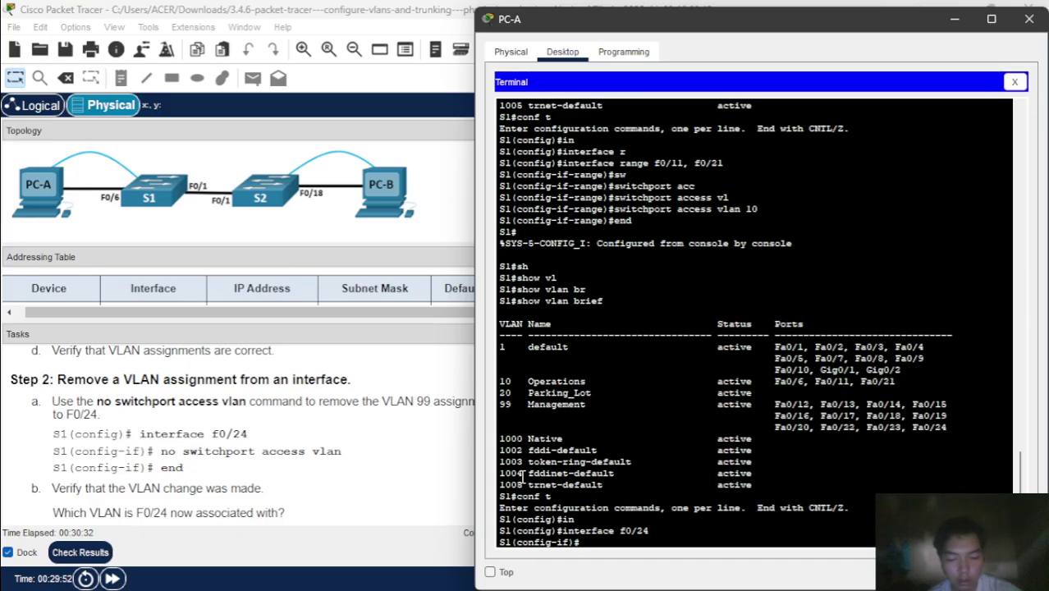
{"action": "type", "text": "no sw"}
{"action": "key", "text": "Tab"}
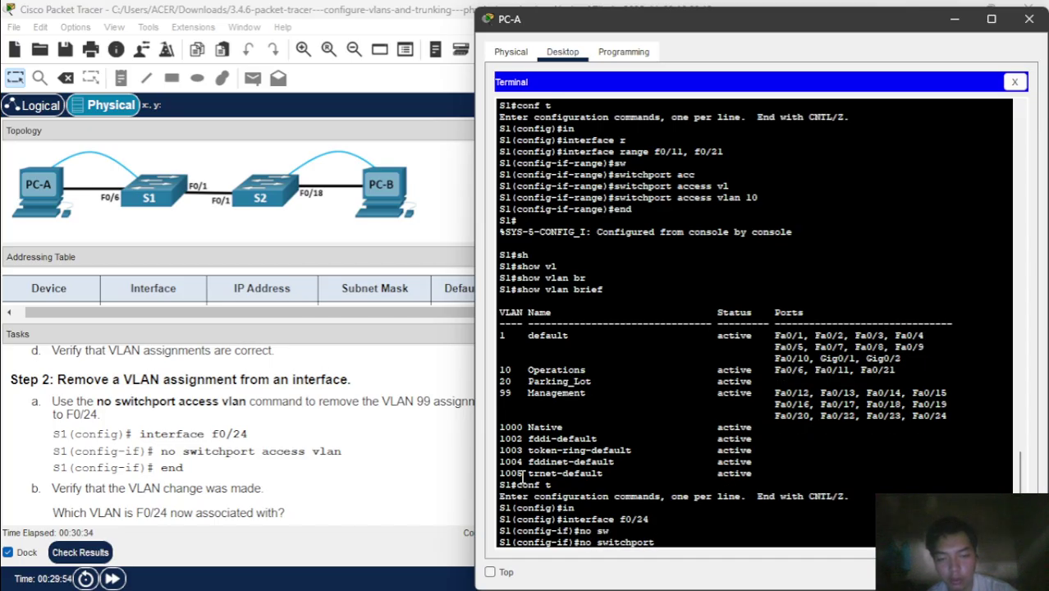
{"action": "type", "text": "acc"}
{"action": "key", "text": "Tab"}
{"action": "type", "text": "vl"}
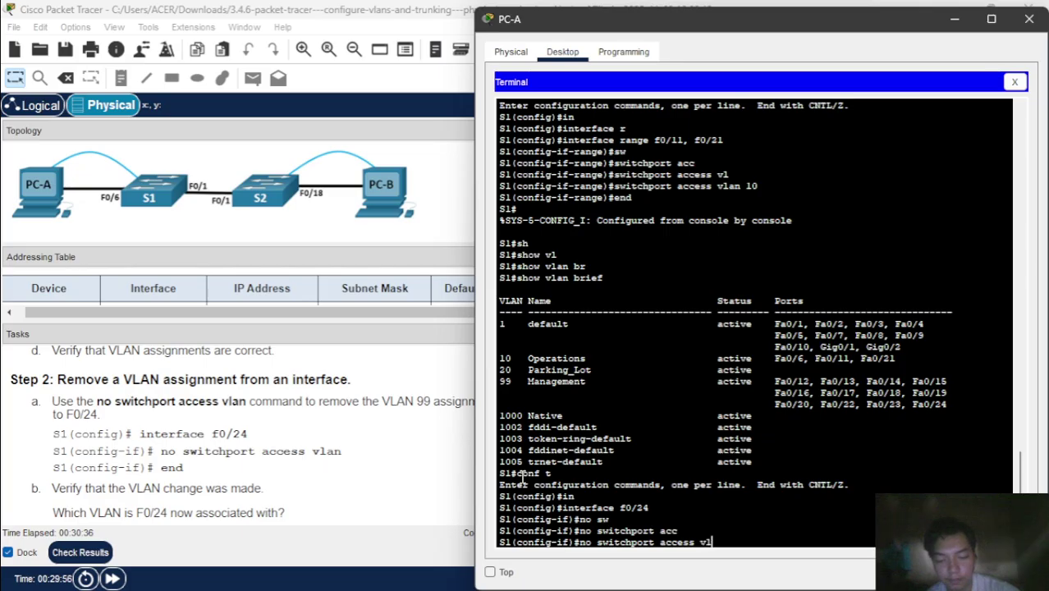
{"action": "key", "text": "Tab"}
{"action": "key", "text": "Return"}
{"action": "type", "text": "e"}
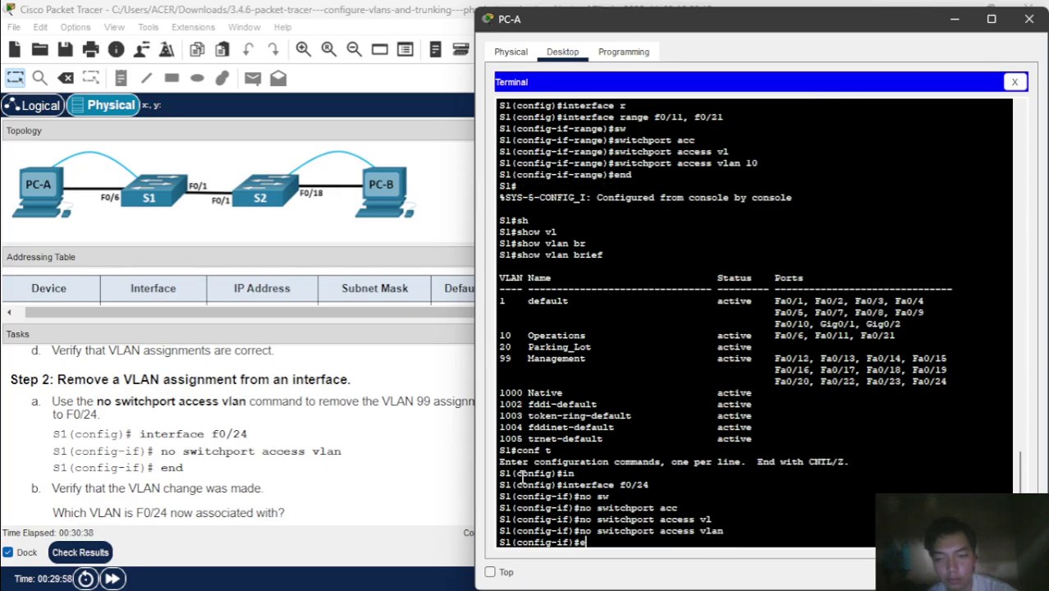
{"action": "type", "text": "nd"}
{"action": "key", "text": "Return"}
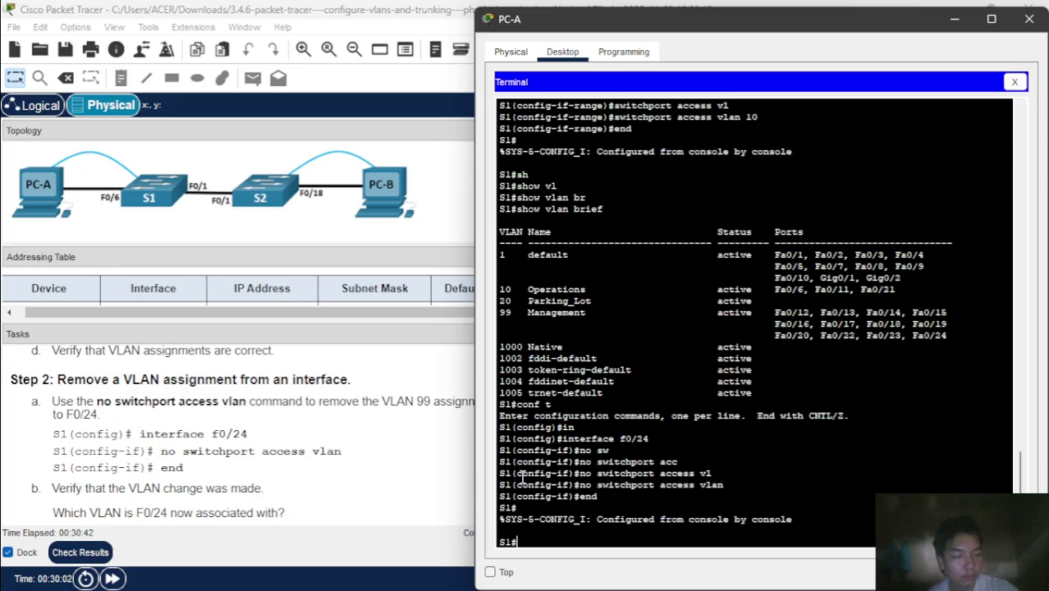
- Run show vlan brief to check that Fa0/24 is back in default VLAN 1
{"action": "type", "text": "sh"}
{"action": "key", "text": "Tab"}
{"action": "type", "text": "vl"}
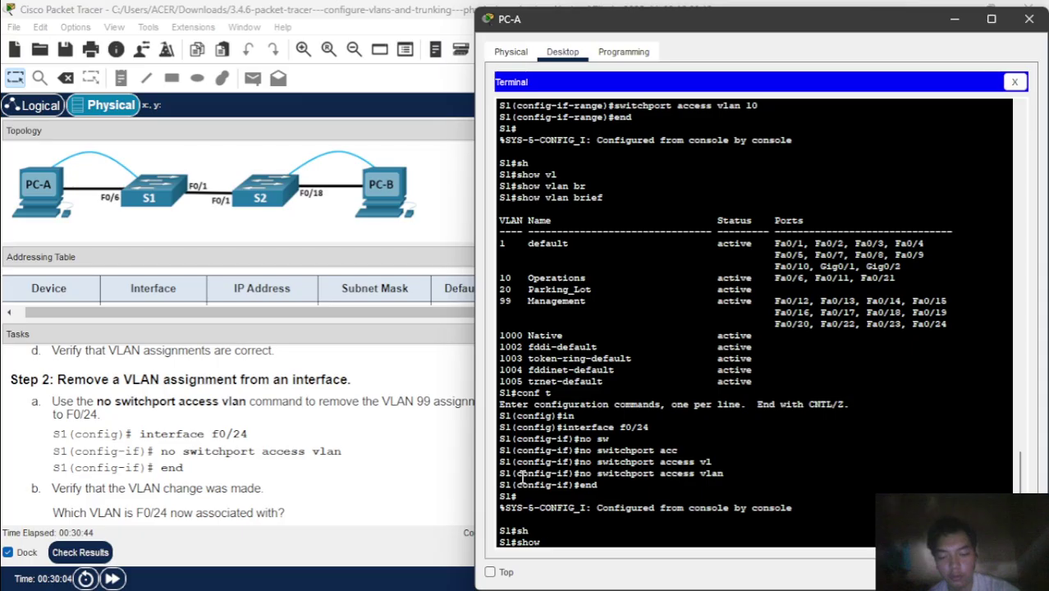
{"action": "key", "text": "Tab"}
{"action": "type", "text": "br"}
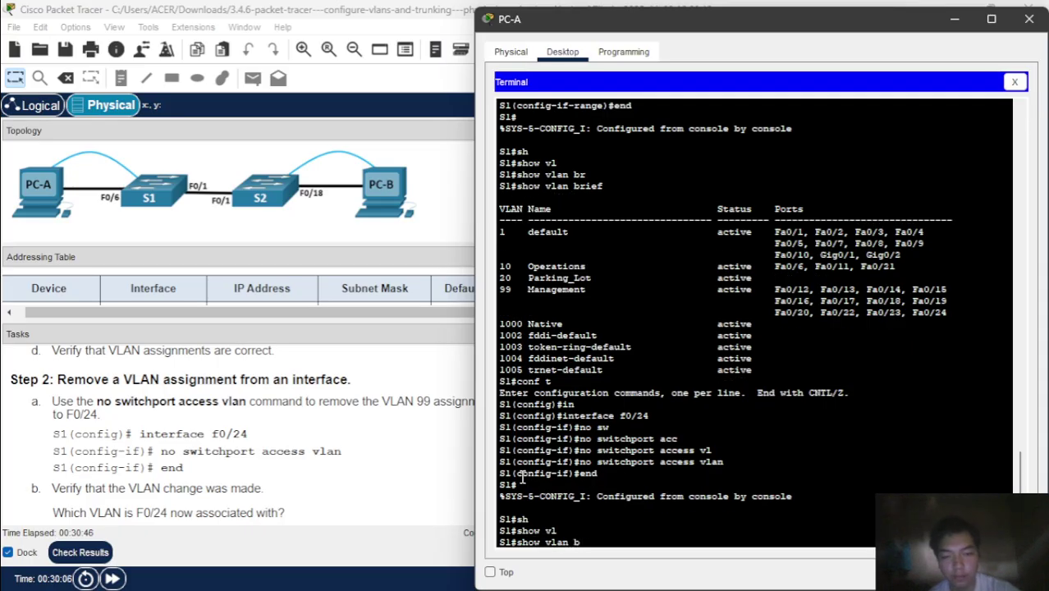
{"action": "key", "text": "Tab"}
{"action": "key", "text": "Return"}
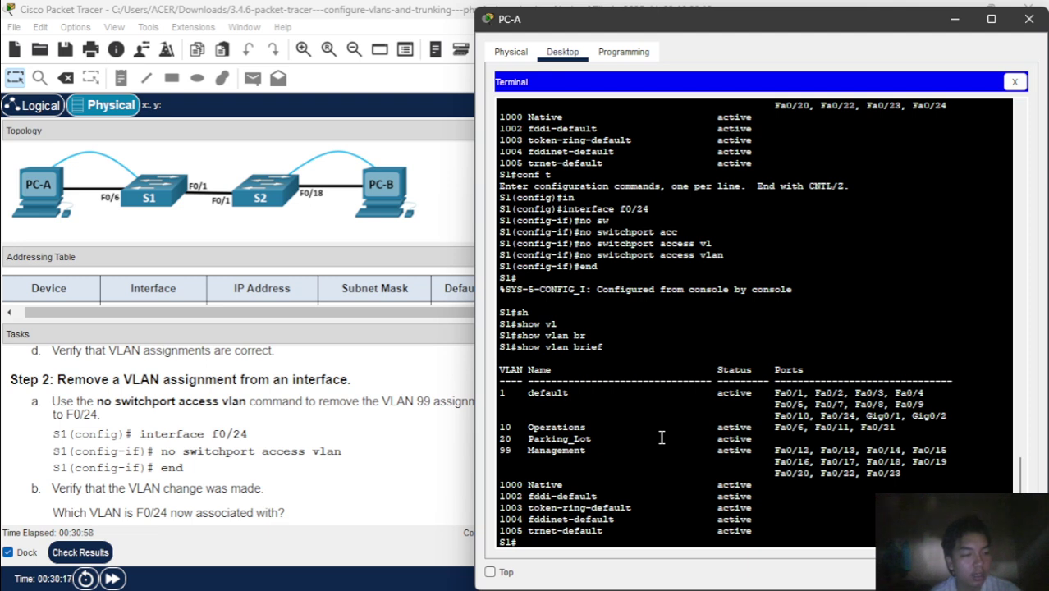
- Assign F0/24 to access VLAN 30 so S1 creates VLAN 30 automatically
{"action": "scroll", "coordinate": [461, 435], "scroll_direction": "down", "scroll_amount": 4}
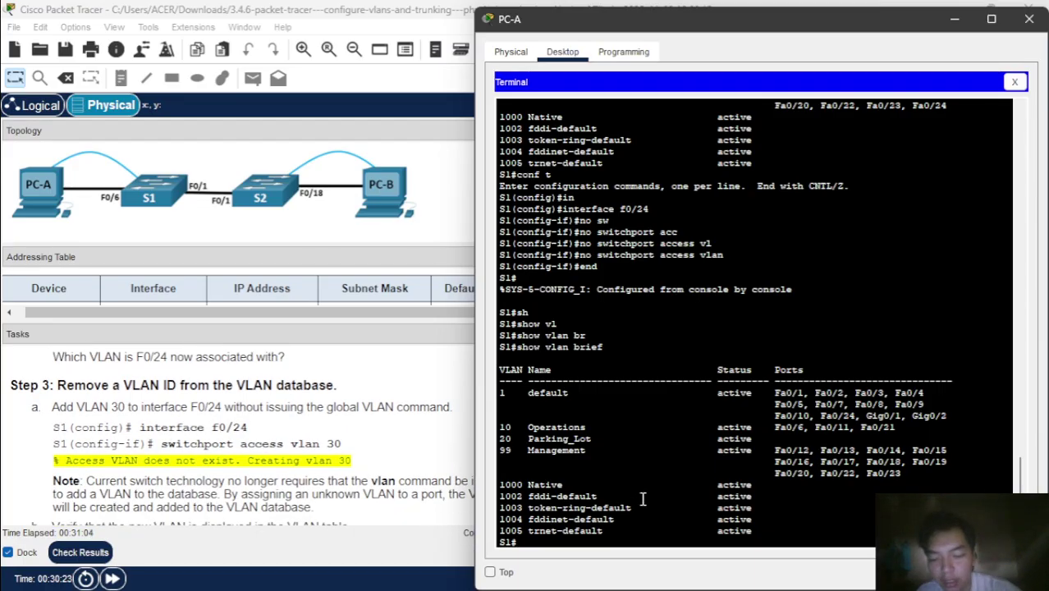
{"action": "type", "text": "conf"}
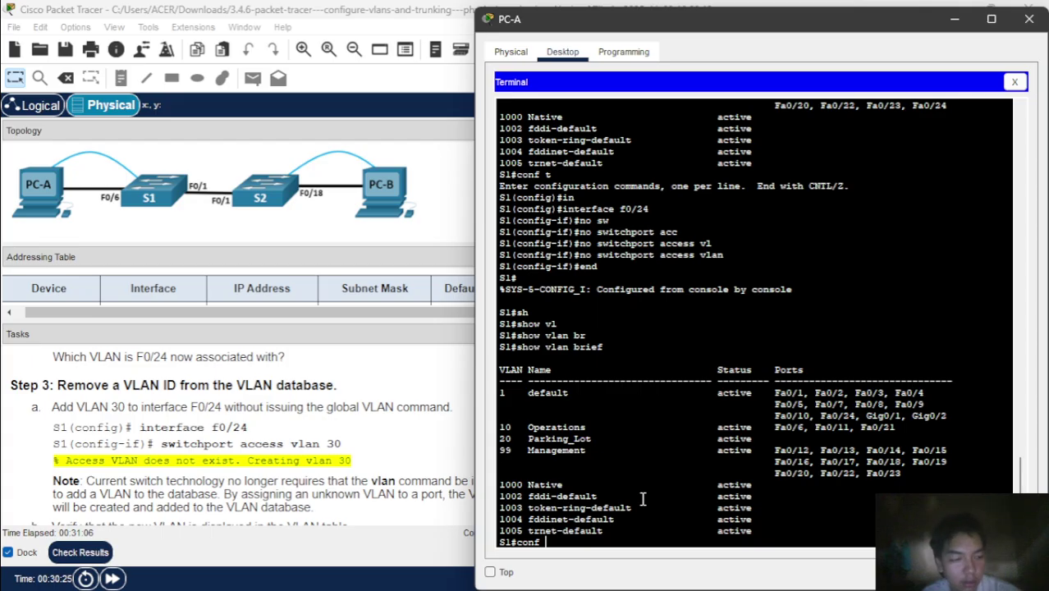
{"action": "type", "text": " t"}
{"action": "key", "text": "Return"}
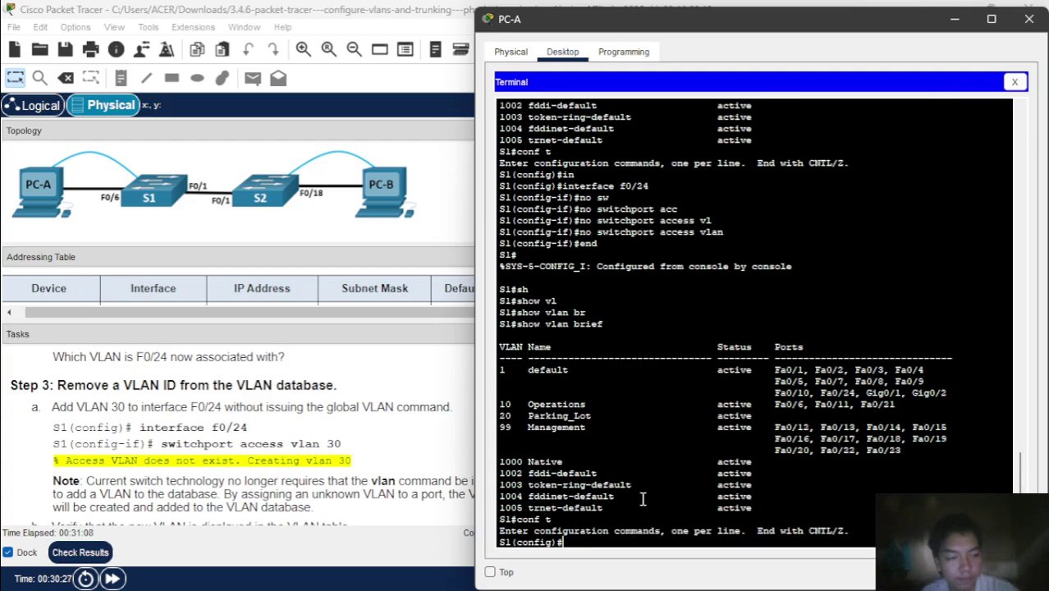
{"action": "type", "text": "in"}
{"action": "key", "text": "Tab"}
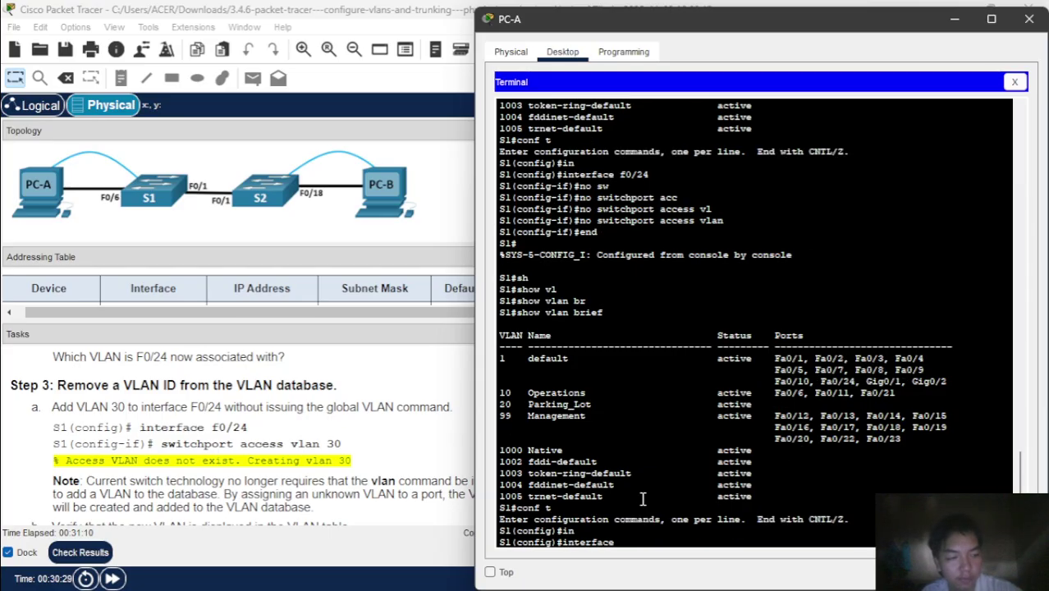
{"action": "type", "text": "f0"}
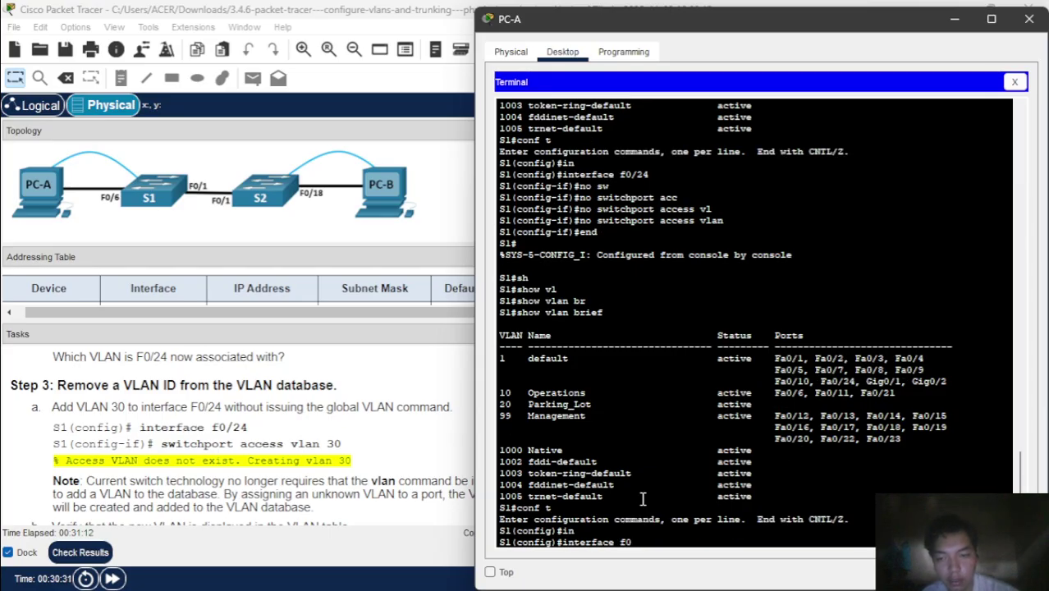
{"action": "type", "text": "."}
{"action": "key", "text": "BackSpace"}
{"action": "type", "text": "/2"}
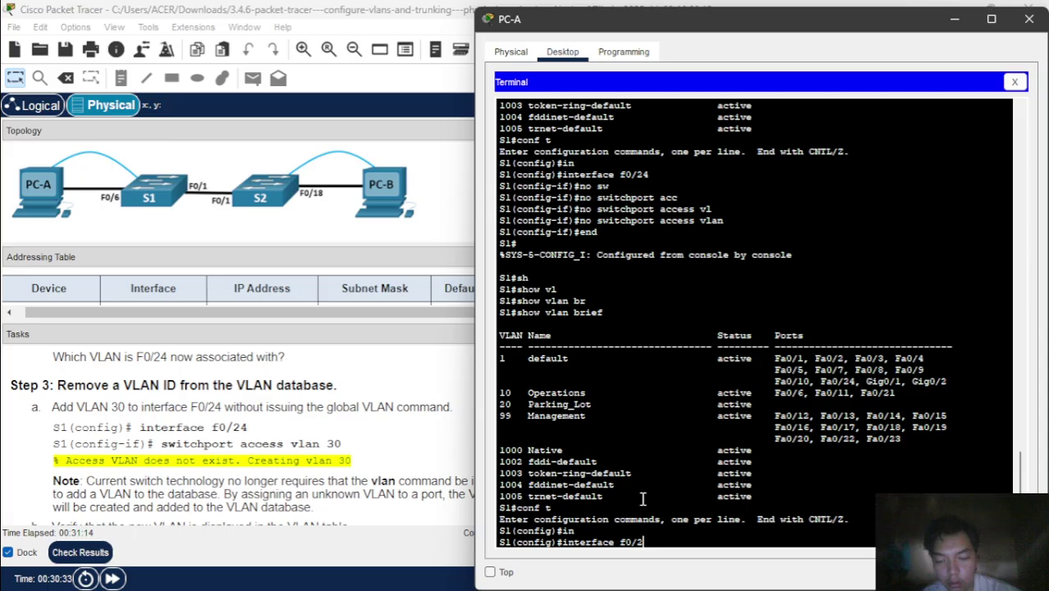
{"action": "type", "text": "4"}
{"action": "key", "text": "Return"}
{"action": "type", "text": "sw"}
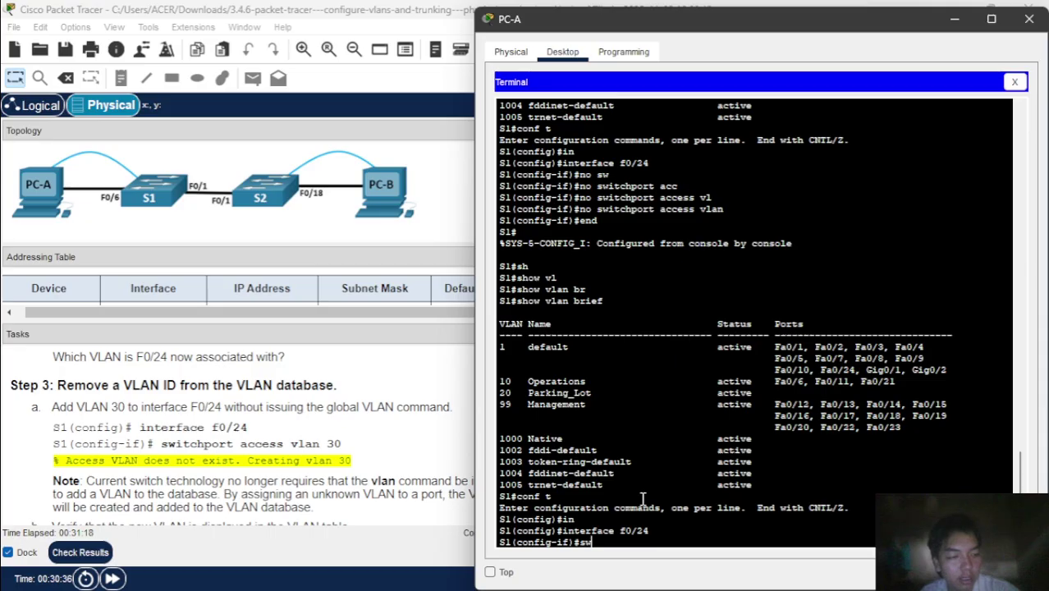
{"action": "key", "text": "Tab"}
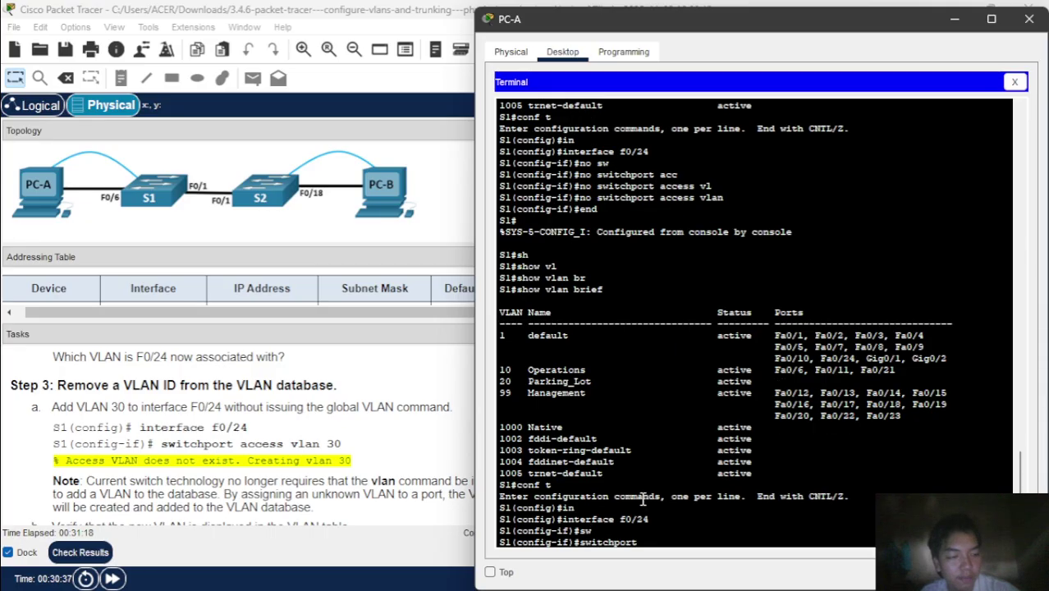
{"action": "type", "text": "acc"}
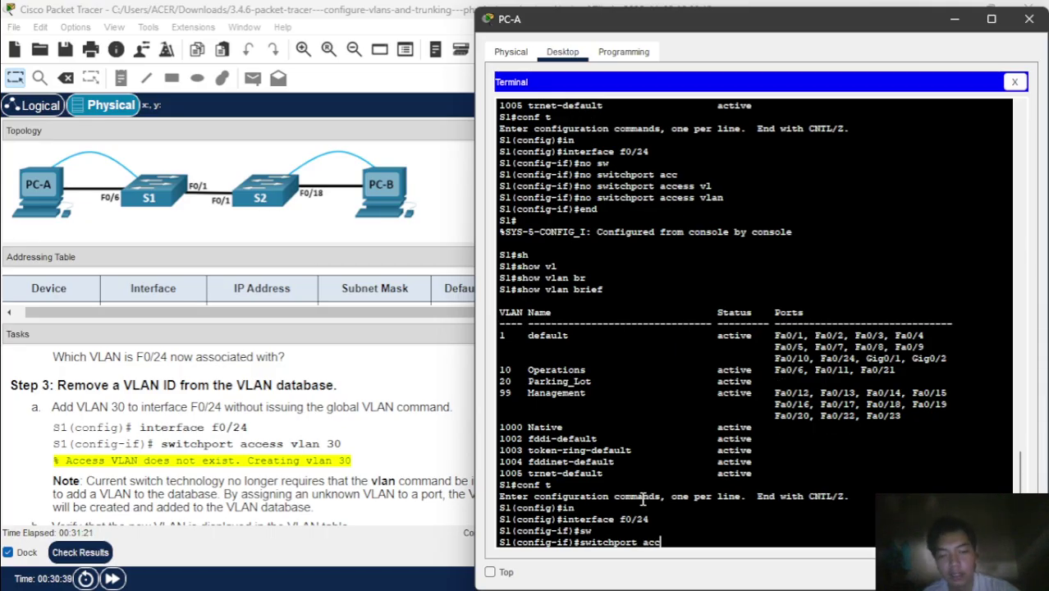
{"action": "key", "text": "Tab"}
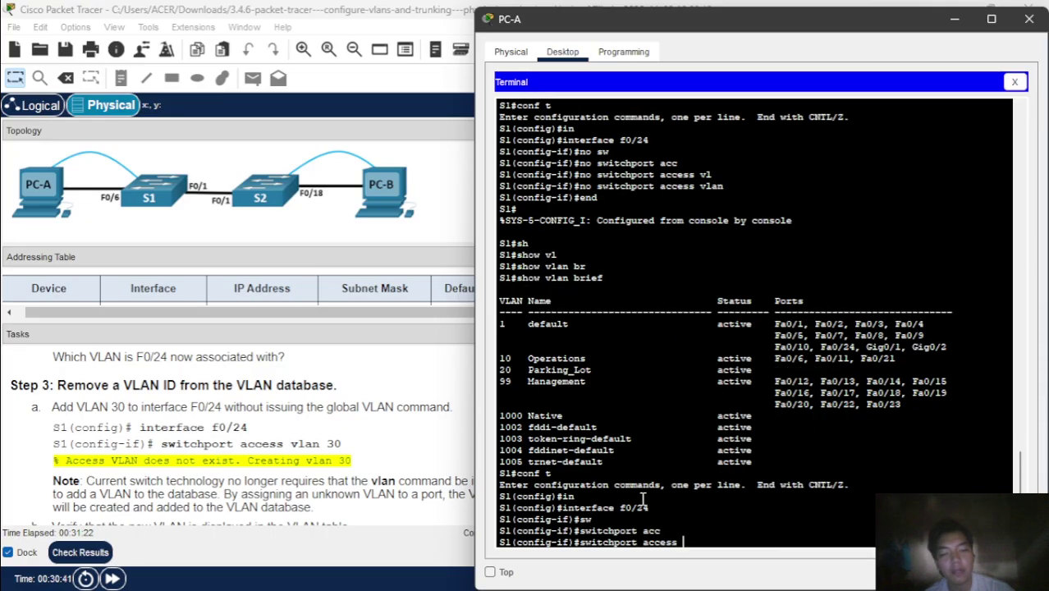
{"action": "type", "text": "vl"}
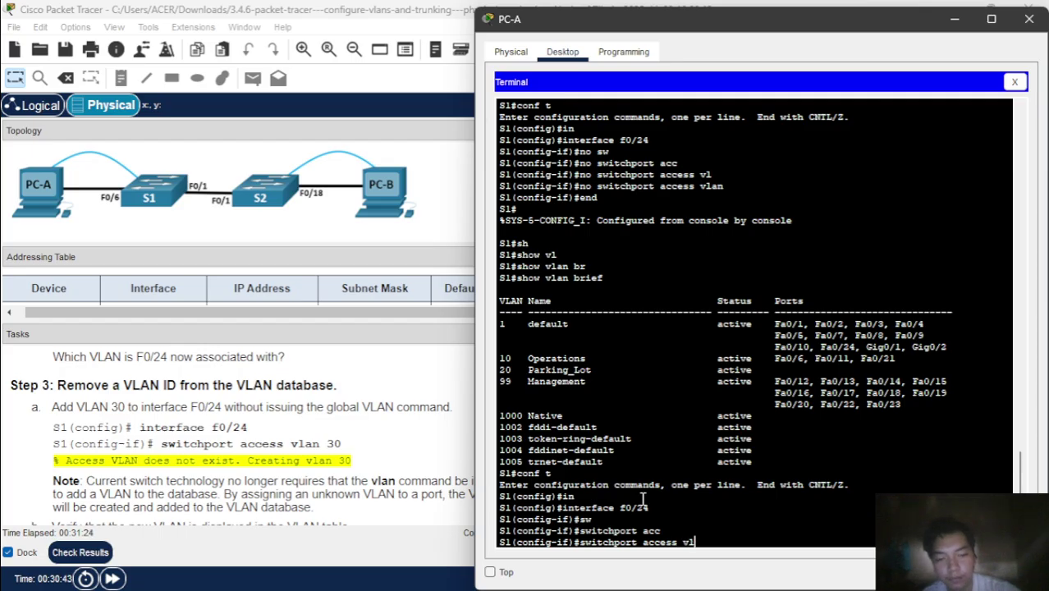
{"action": "key", "text": "Tab"}
{"action": "type", "text": "30"}
{"action": "key", "text": "Return"}
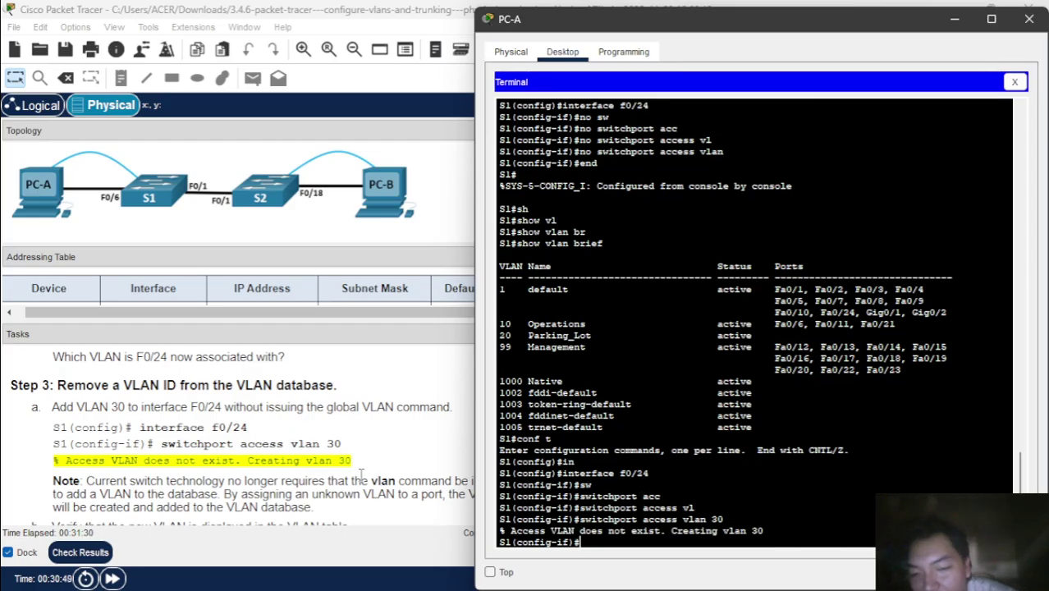
- Exit interface configuration back to global configuration mode
{"action": "scroll", "coordinate": [360, 474], "scroll_direction": "down", "scroll_amount": 3}
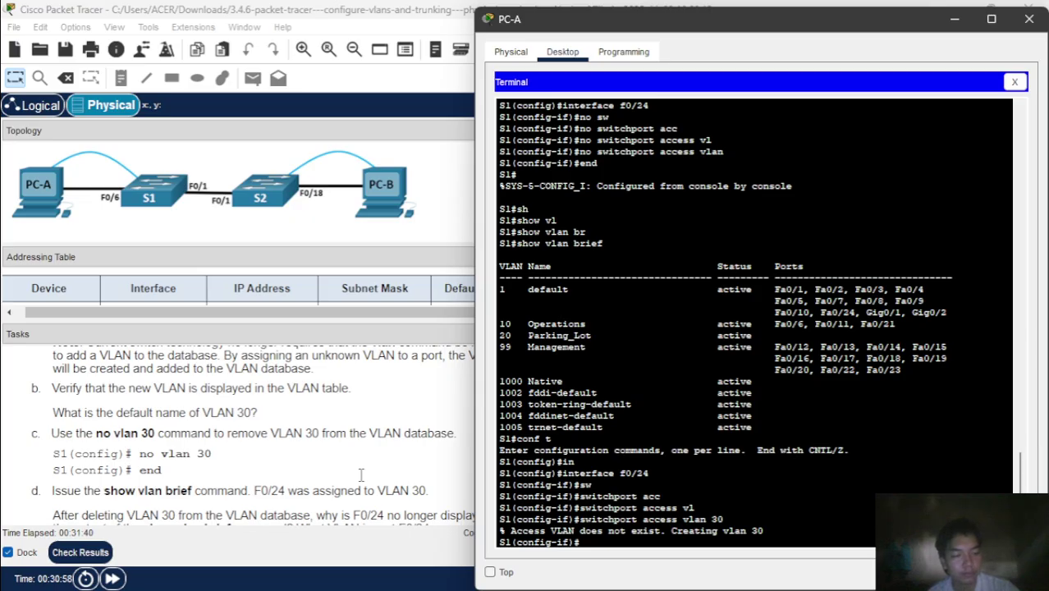
{"action": "type", "text": "exit"}
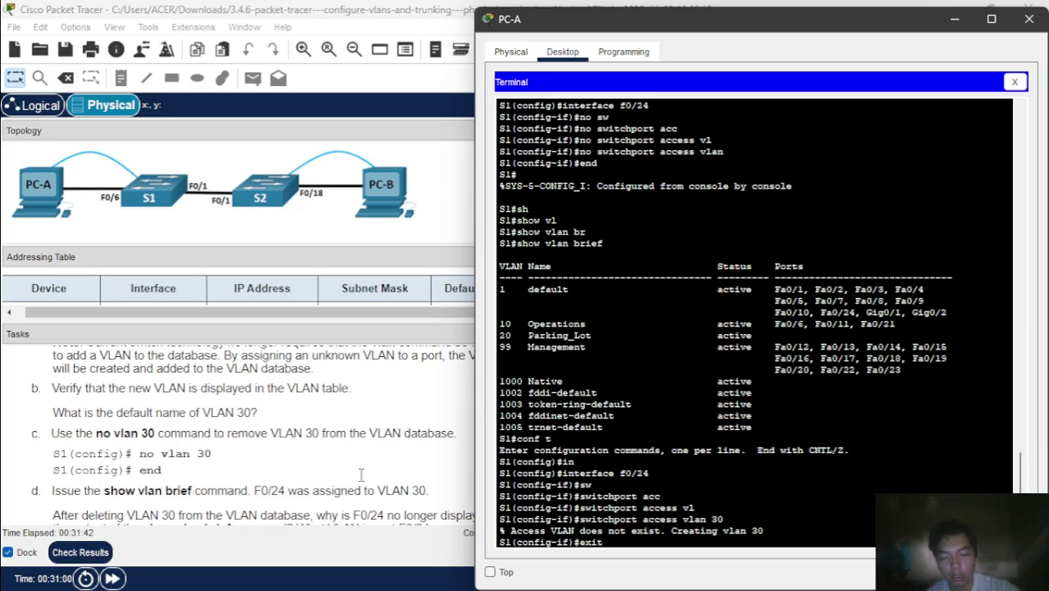
{"action": "key", "text": "Return"}
{"action": "scroll", "coordinate": [360, 475], "scroll_direction": "down", "scroll_amount": 1}
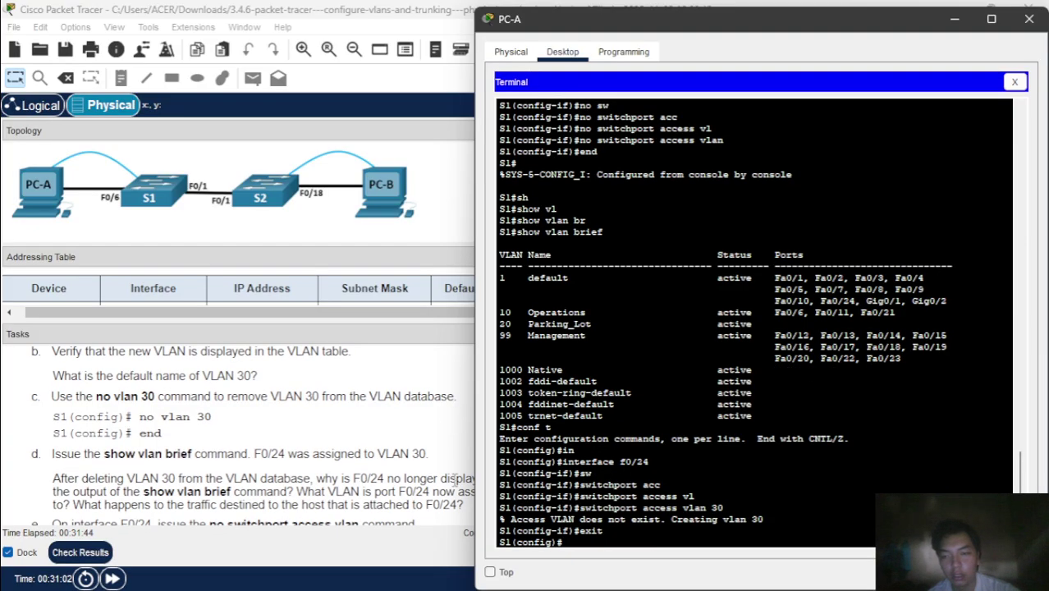
- Delete VLAN 30 with no vlan 30 and return to privileged mode
{"action": "type", "text": "no v"}
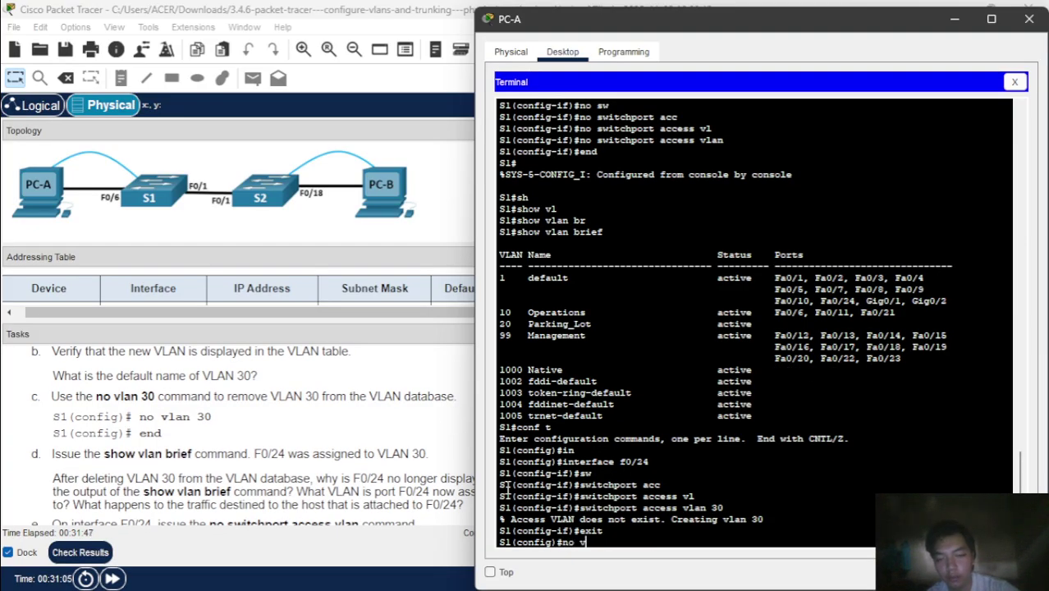
{"action": "key", "text": "Tab"}
{"action": "type", "text": "l"}
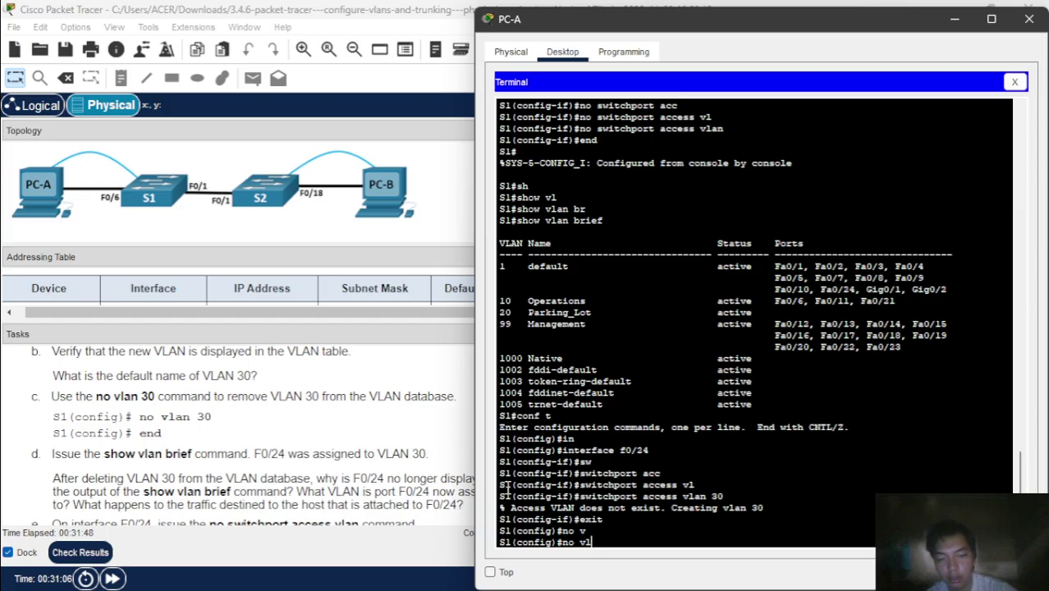
{"action": "key", "text": "Tab"}
{"action": "type", "text": "30"}
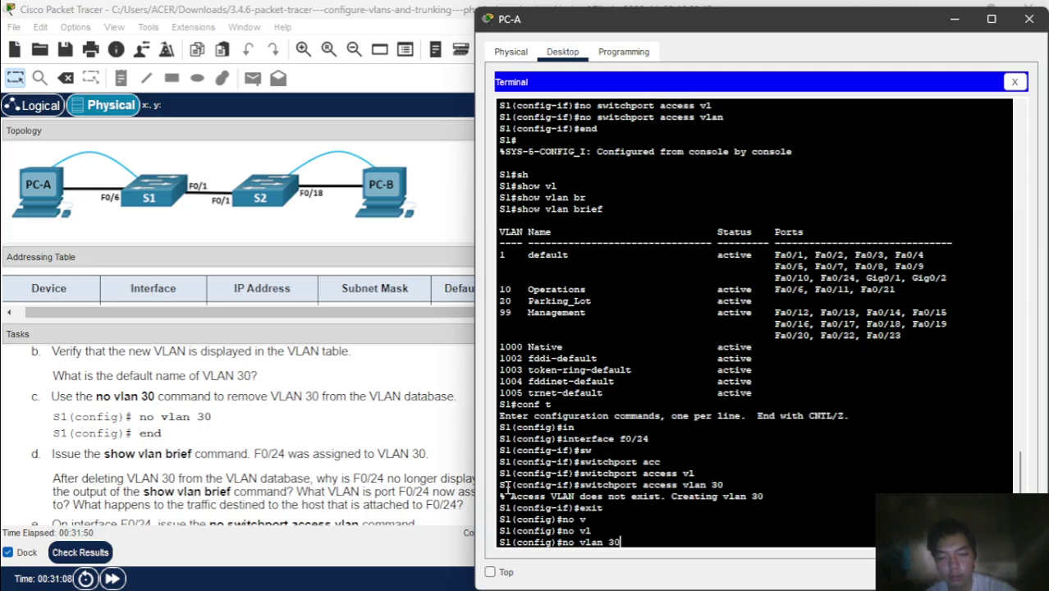
{"action": "key", "text": "Return"}
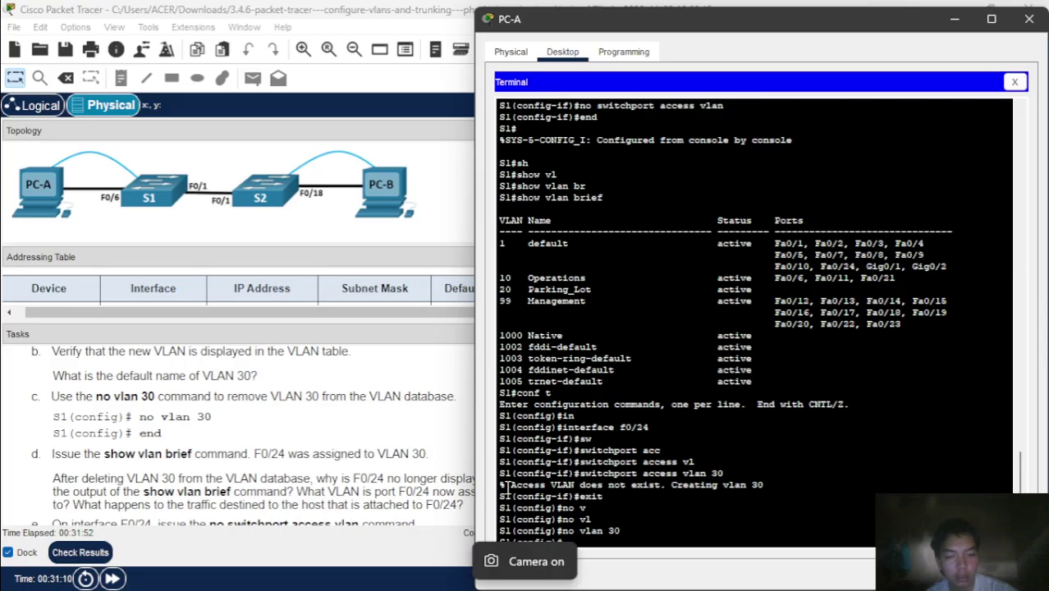
{"action": "type", "text": "end"}
{"action": "key", "text": "Return"}
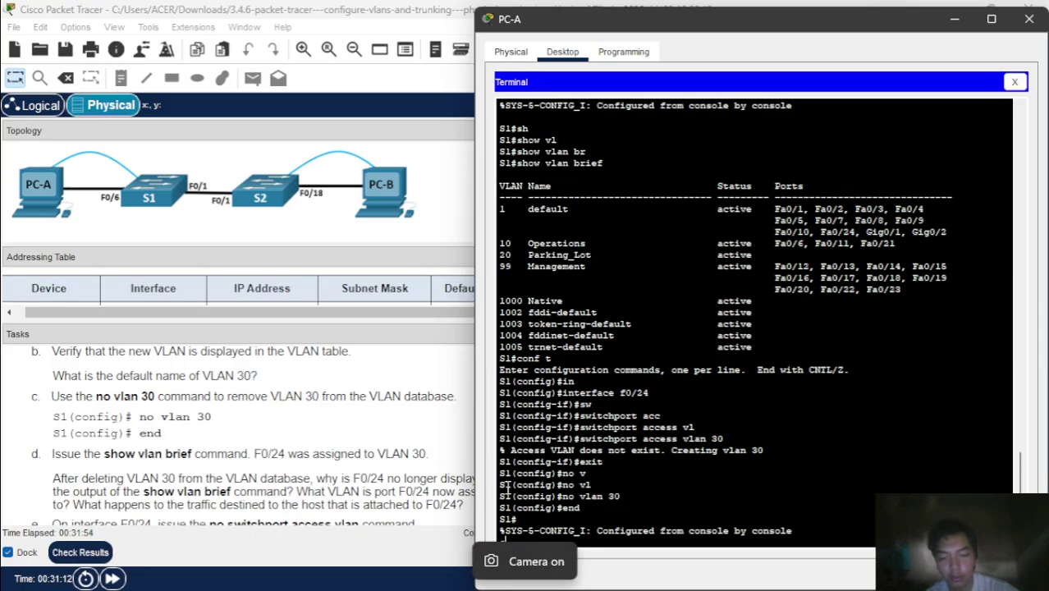
- Run show vlan brief to confirm VLAN 30 and Fa0/24 no longer appear
{"action": "type", "text": "sh"}
{"action": "key", "text": "Tab"}
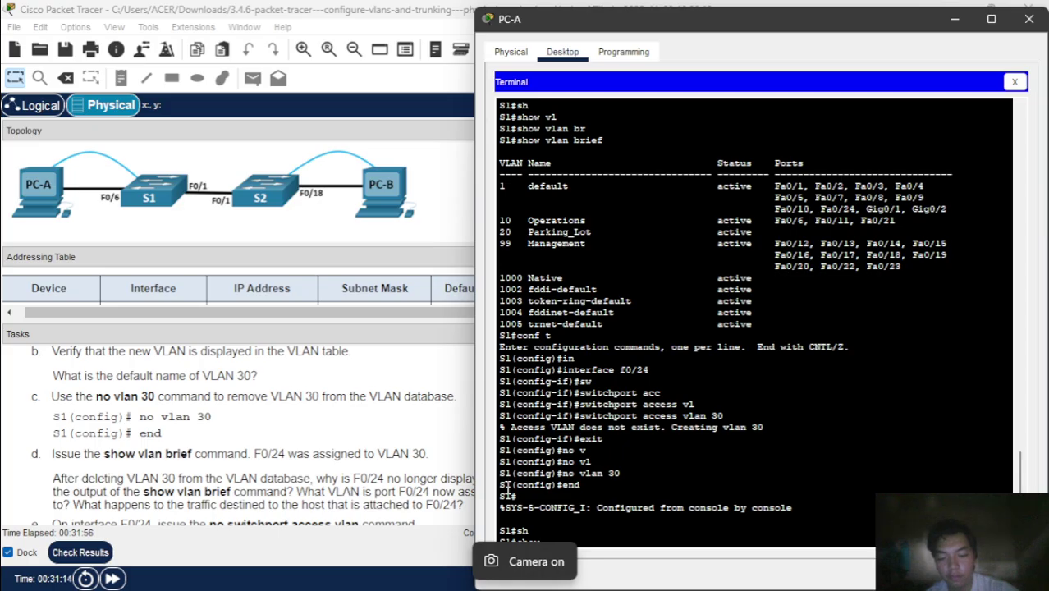
{"action": "type", "text": "vl"}
{"action": "key", "text": "Tab"}
{"action": "type", "text": "br"}
{"action": "key", "text": "Tab"}
{"action": "key", "text": "Return"}
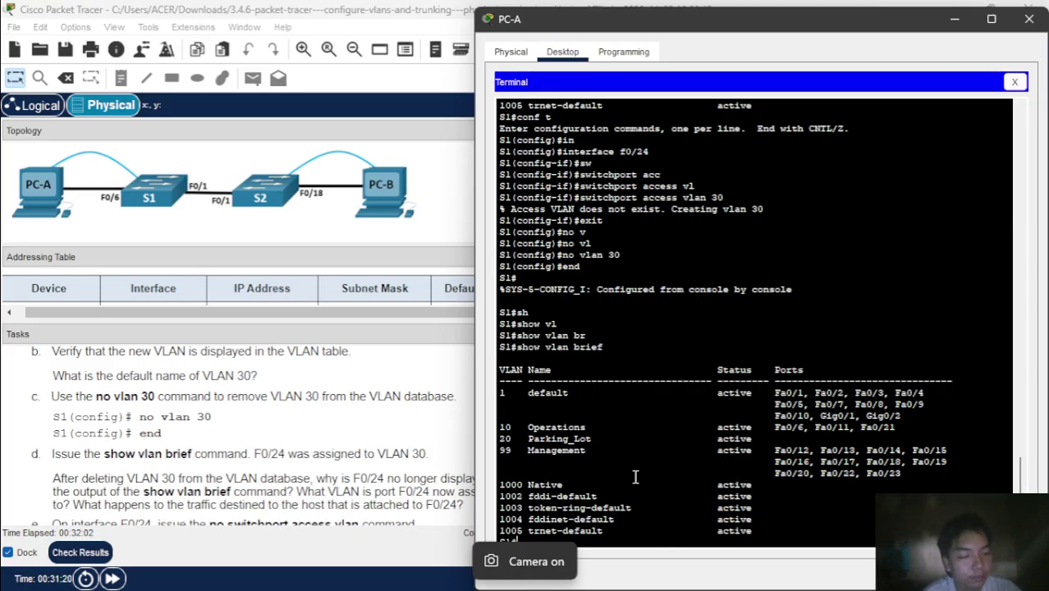
{"action": "scroll", "coordinate": [379, 446], "scroll_direction": "down", "scroll_amount": 3}
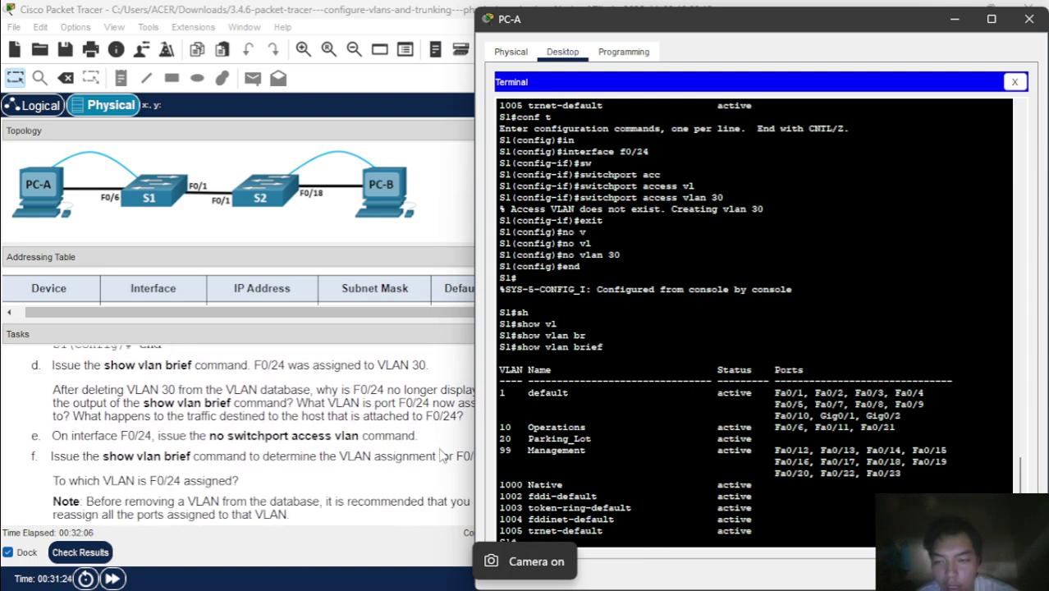
{"action": "scroll", "coordinate": [413, 451], "scroll_direction": "down", "scroll_amount": 2}
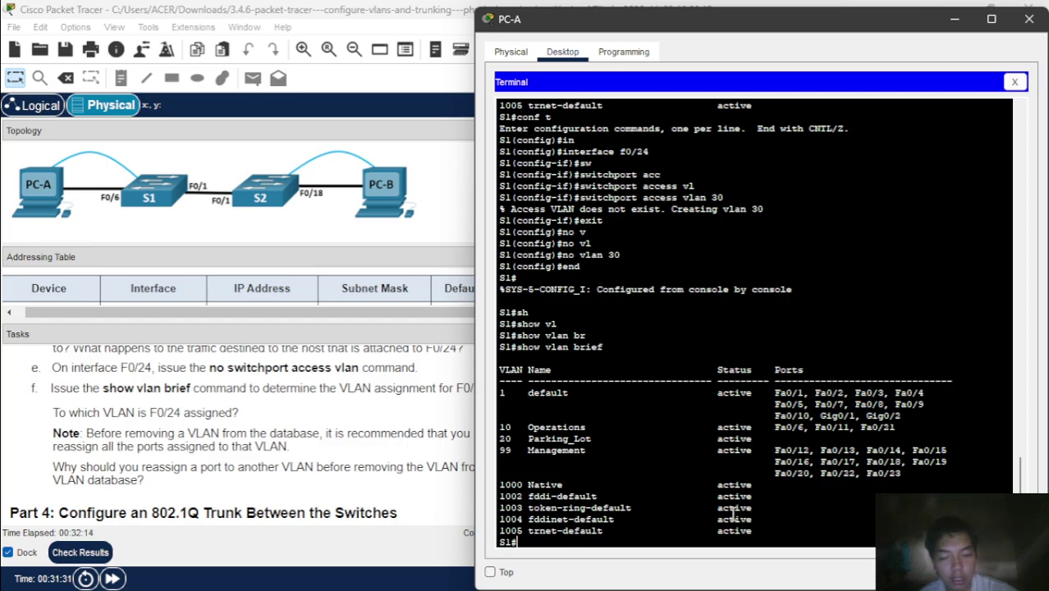
- Clear the stray character and run no switchport access vlan on interface F0/24
{"action": "type", "text": "x"}
{"action": "scroll", "coordinate": [278, 435], "scroll_direction": "down", "scroll_amount": 5}
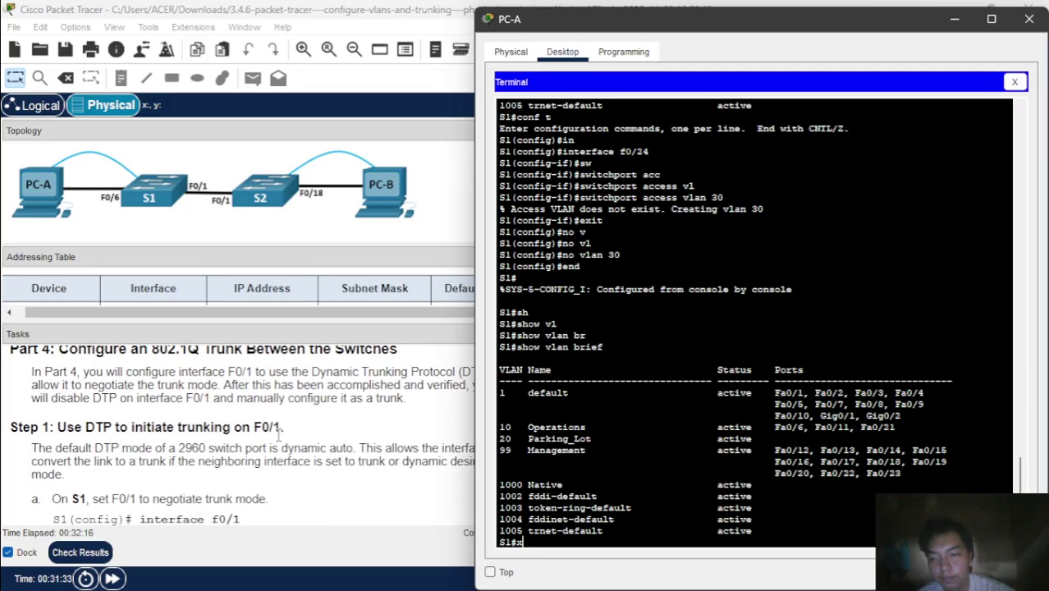
{"action": "scroll", "coordinate": [279, 435], "scroll_direction": "down", "scroll_amount": 1}
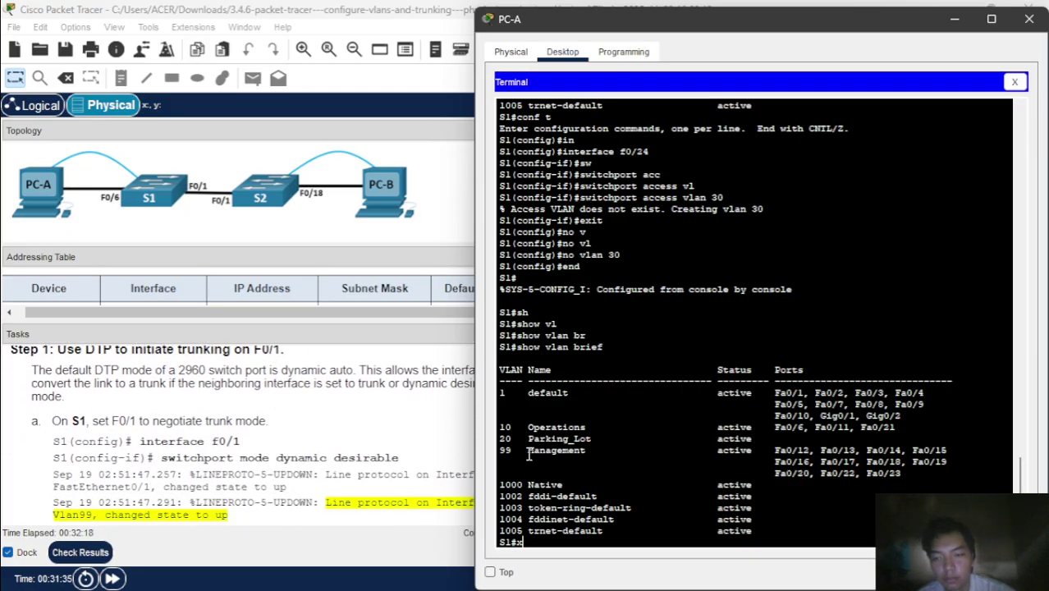
{"action": "key", "text": "BackSpace"}
{"action": "type", "text": "co"}
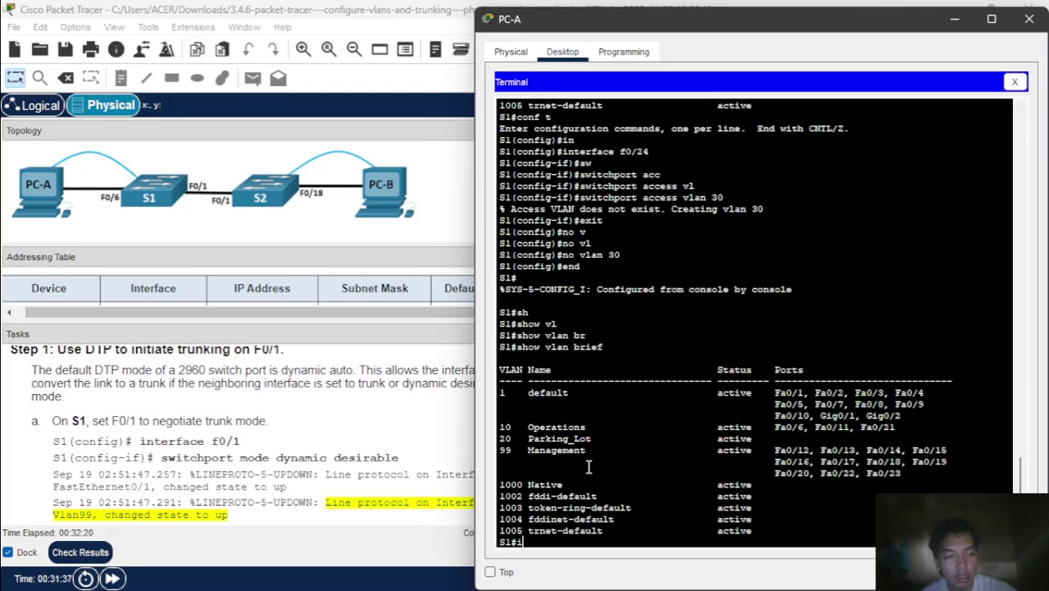
{"action": "type", "text": "nf t"}
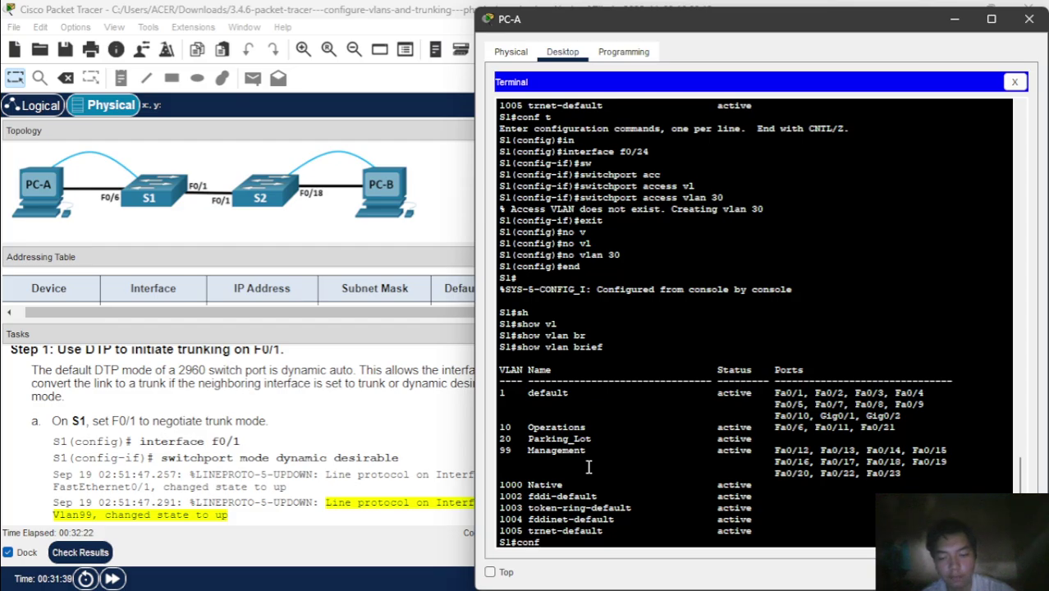
{"action": "key", "text": "Return"}
{"action": "type", "text": "in"}
{"action": "key", "text": "Tab"}
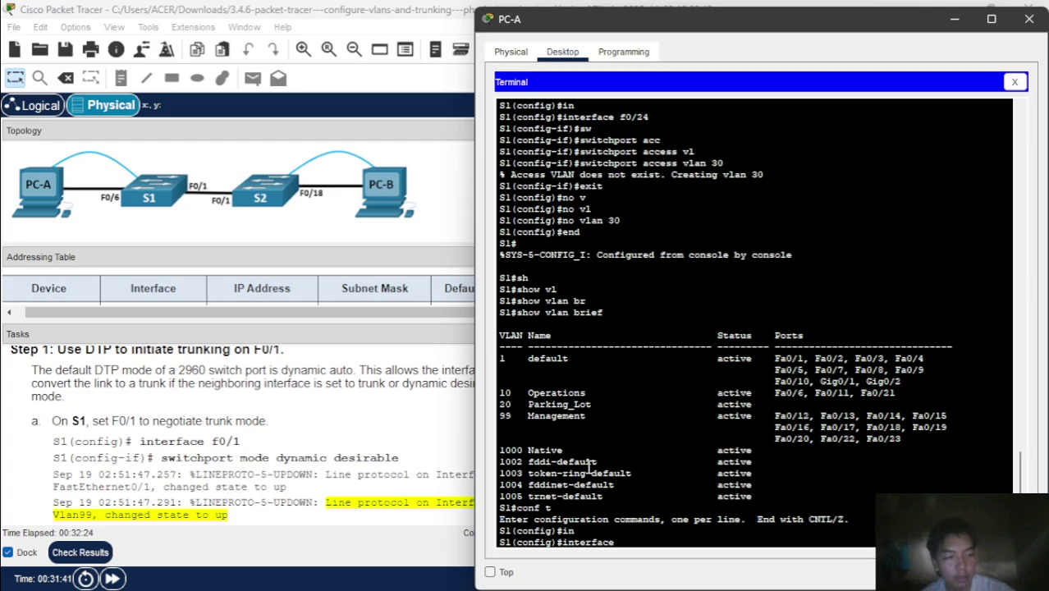
{"action": "type", "text": "f0"}
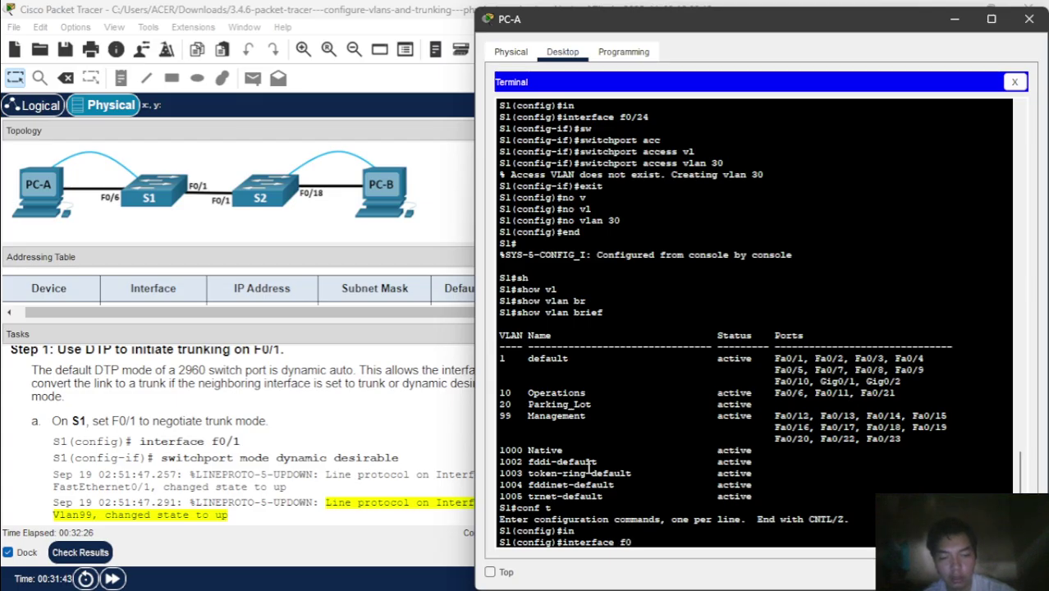
{"action": "type", "text": "/24"}
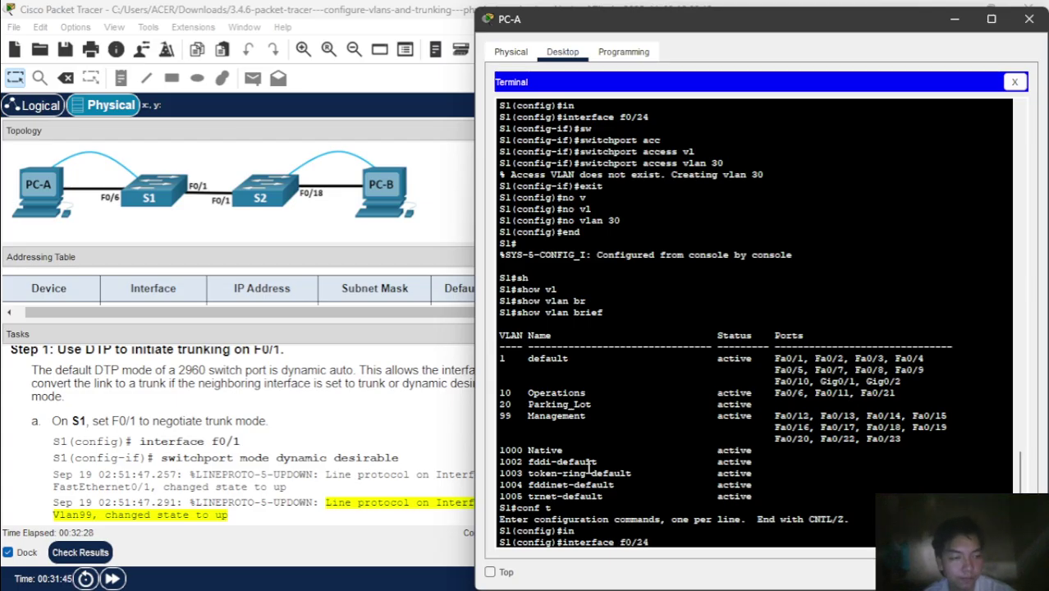
{"action": "key", "text": "Return"}
{"action": "type", "text": "no s"}
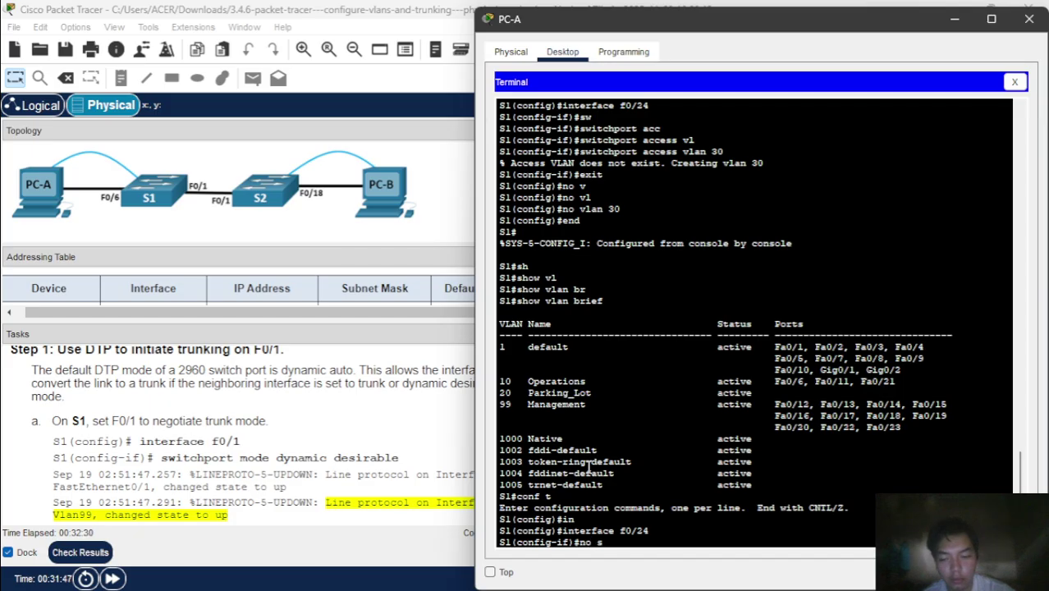
{"action": "type", "text": "w"}
{"action": "key", "text": "Tab"}
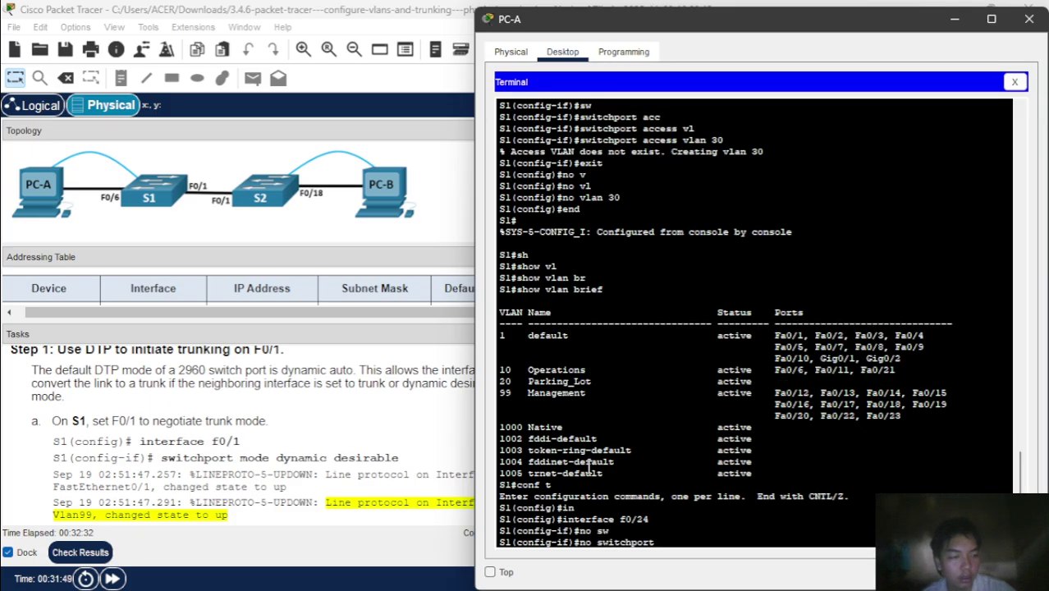
{"action": "type", "text": "acc"}
{"action": "key", "text": "Tab"}
{"action": "type", "text": "v"}
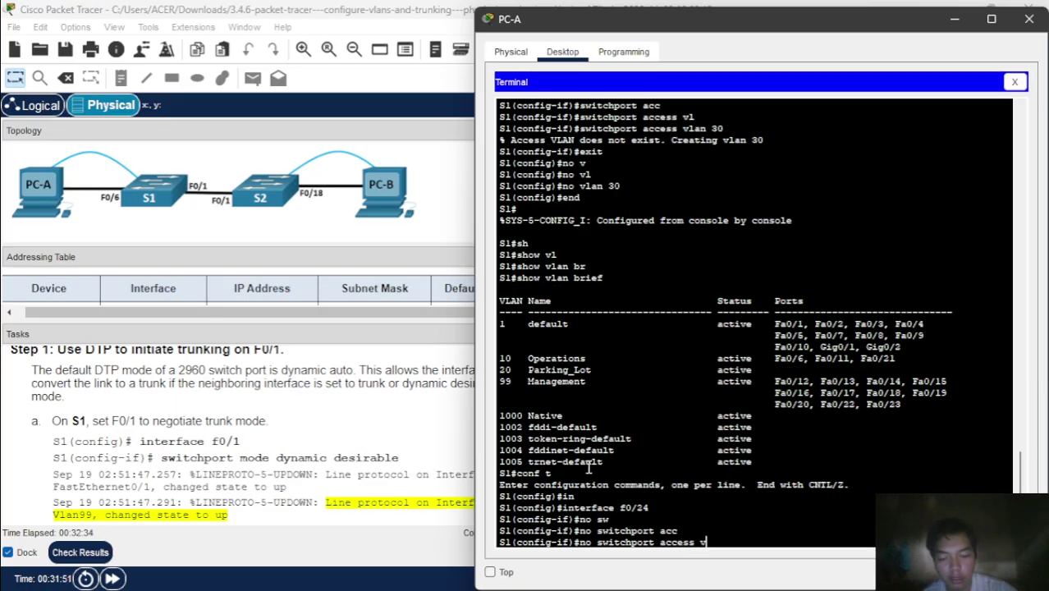
{"action": "type", "text": "l"}
{"action": "key", "text": "Tab"}
{"action": "key", "text": "Return"}
{"action": "type", "text": "e"}
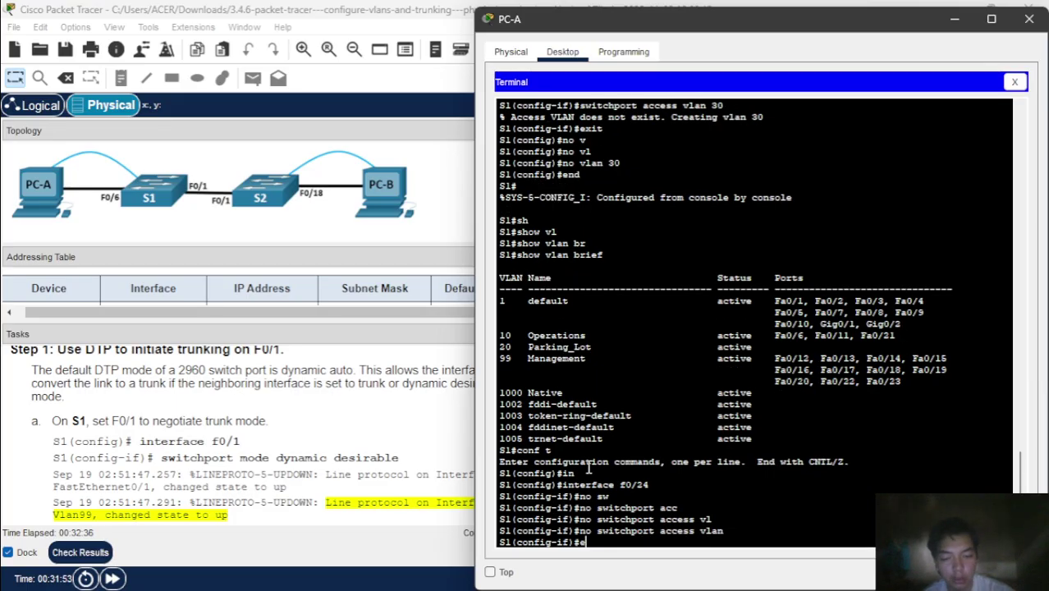
{"action": "type", "text": "nd"}
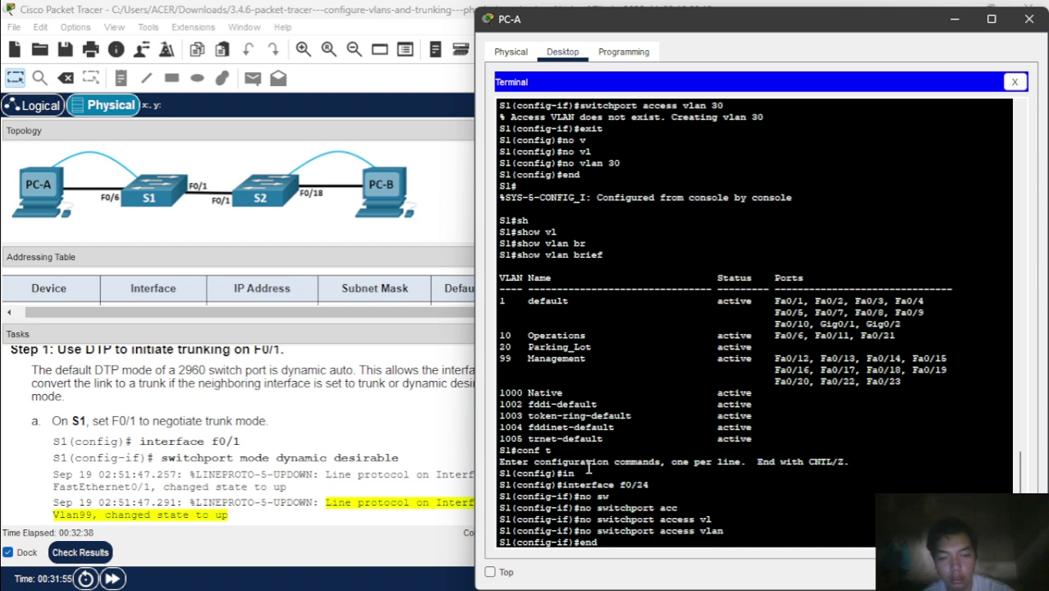
{"action": "key", "text": "Return"}
- Run show vlan brief to confirm Fa0/24 has rejoined default VLAN 1
{"action": "type", "text": "sh"}
{"action": "key", "text": "Tab"}
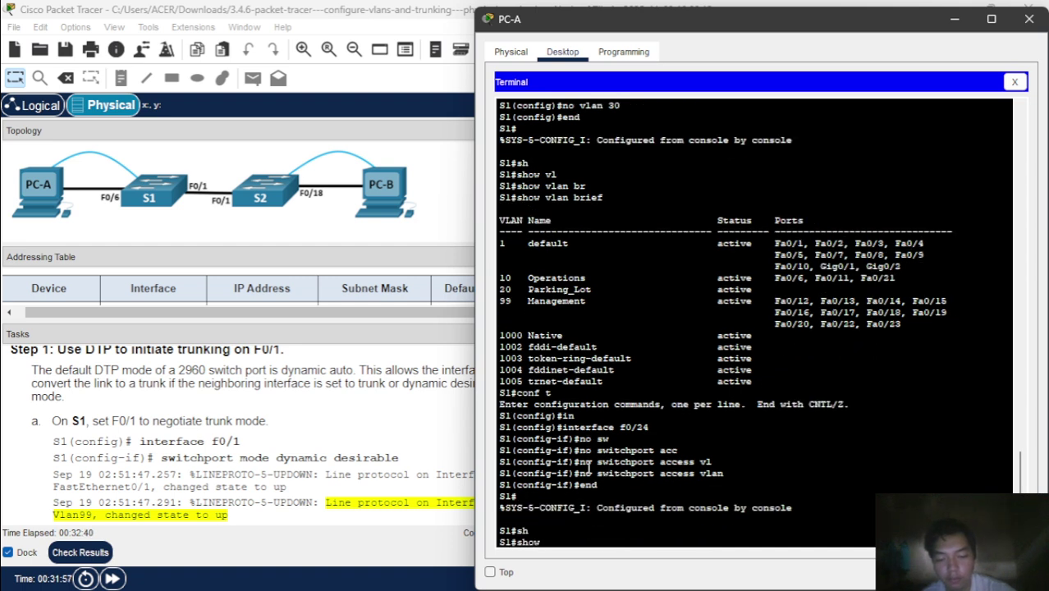
{"action": "type", "text": "vl"}
{"action": "key", "text": "Tab"}
{"action": "type", "text": "r"}
{"action": "key", "text": "Tab"}
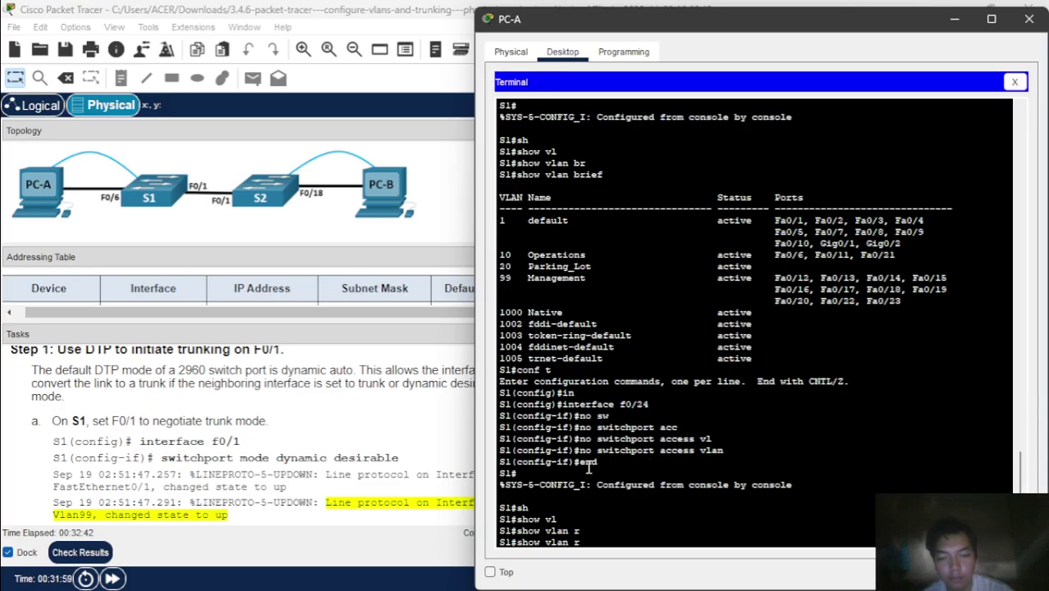
{"action": "key", "text": "BackSpace"}
{"action": "type", "text": "br"}
{"action": "key", "text": "Tab"}
{"action": "key", "text": "Return"}
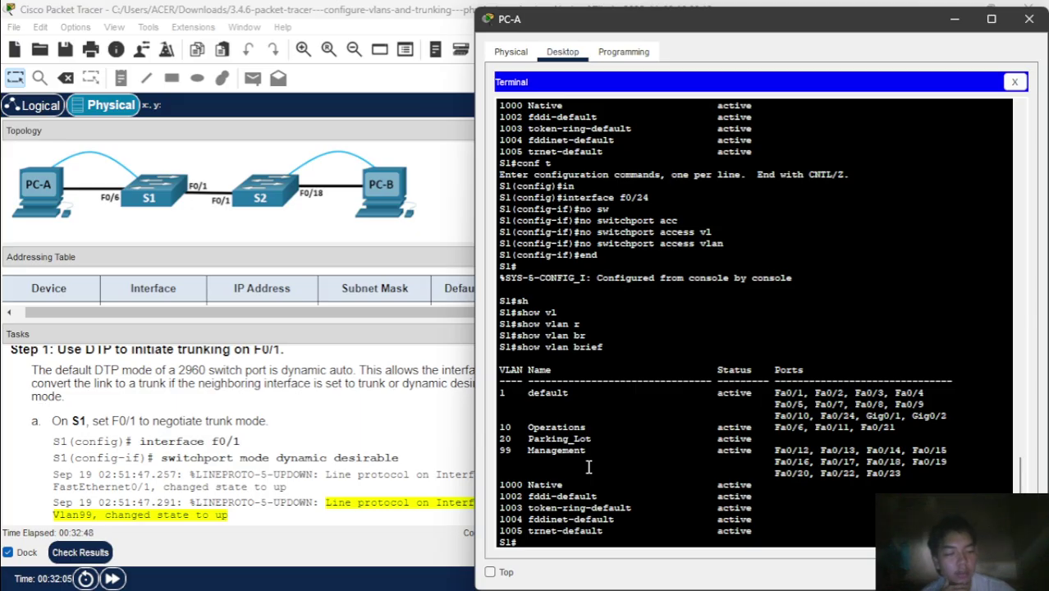
{"action": "scroll", "coordinate": [302, 507], "scroll_direction": "up", "scroll_amount": 5}
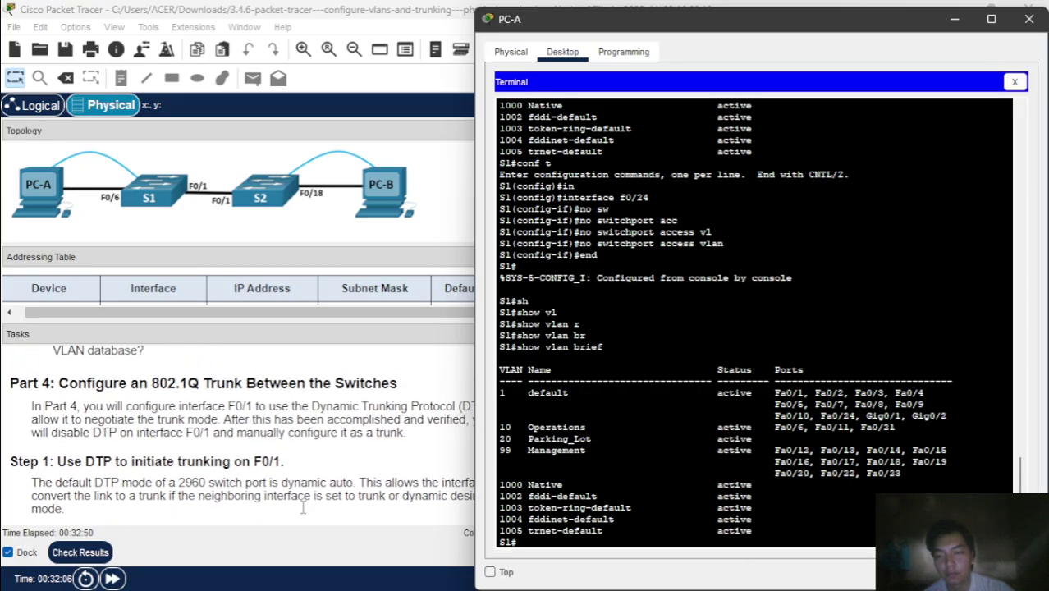
{"action": "scroll", "coordinate": [304, 402], "scroll_direction": "down", "scroll_amount": 3}
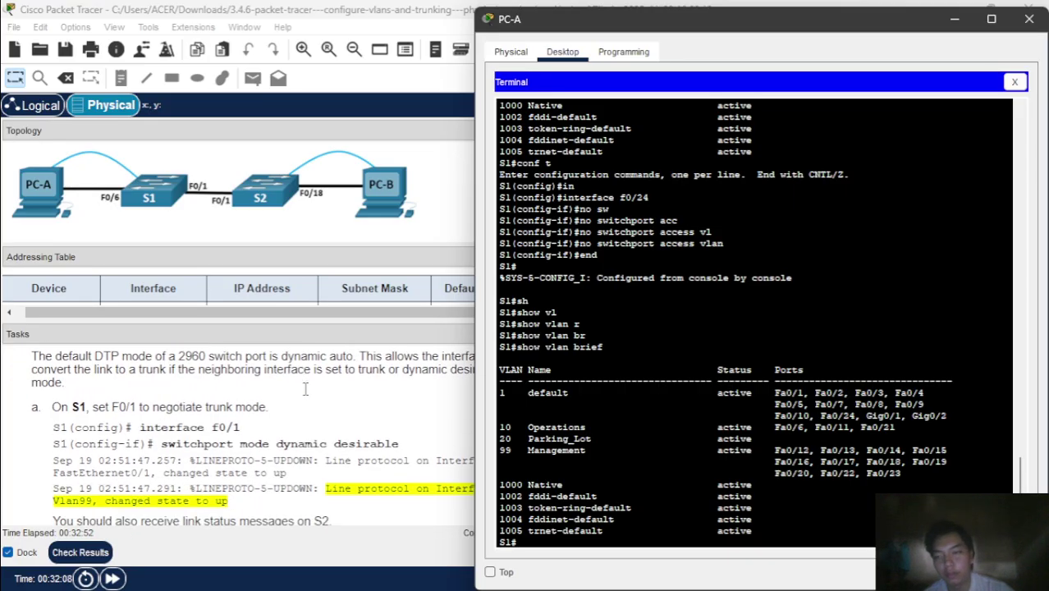
{"action": "scroll", "coordinate": [304, 391], "scroll_direction": "down", "scroll_amount": 10}
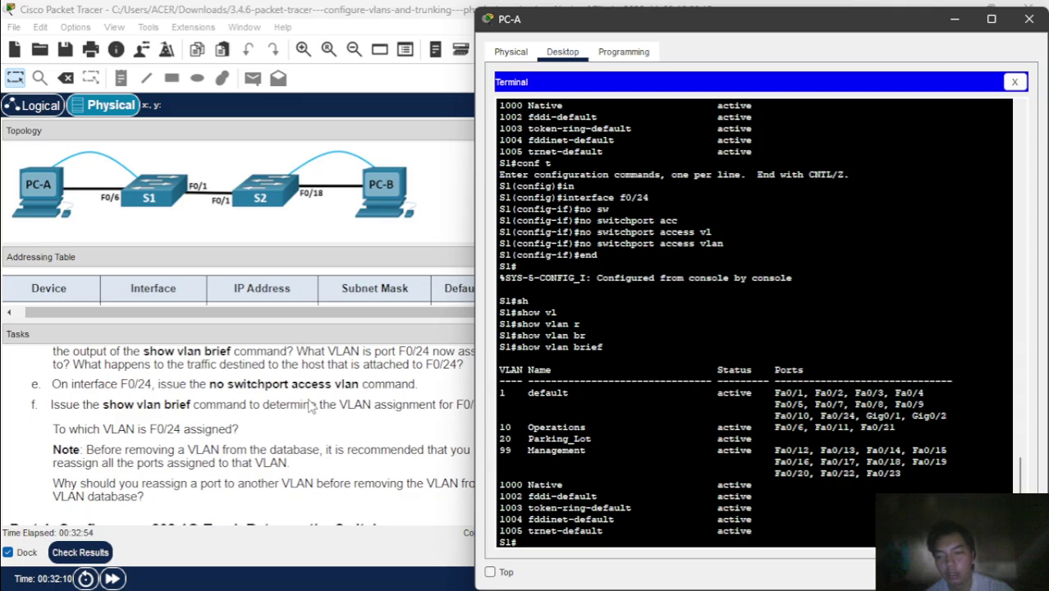
{"action": "scroll", "coordinate": [312, 408], "scroll_direction": "down", "scroll_amount": 3}
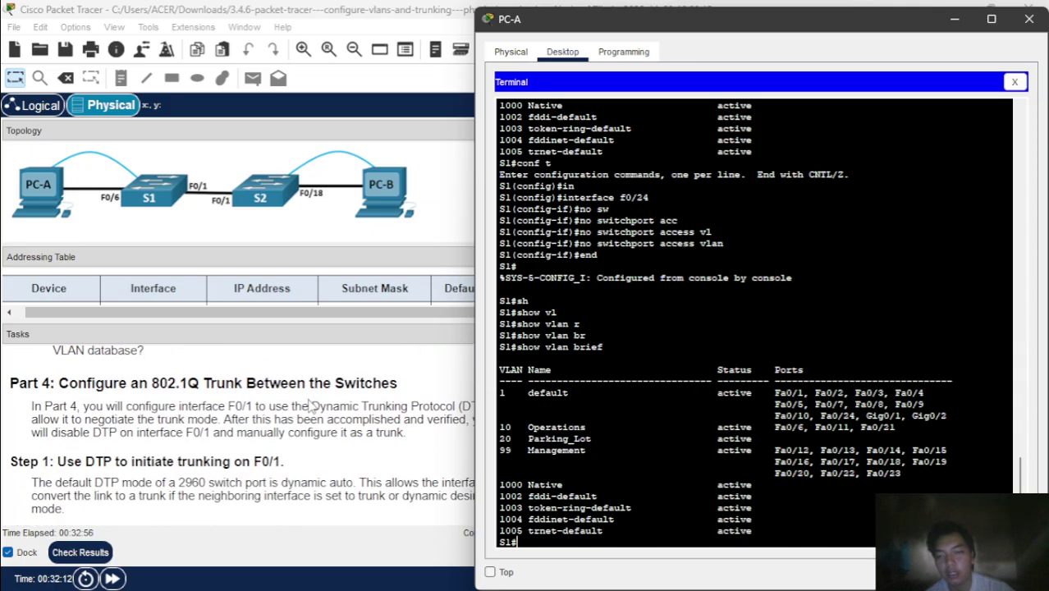
{"action": "scroll", "coordinate": [309, 406], "scroll_direction": "down", "scroll_amount": 1}
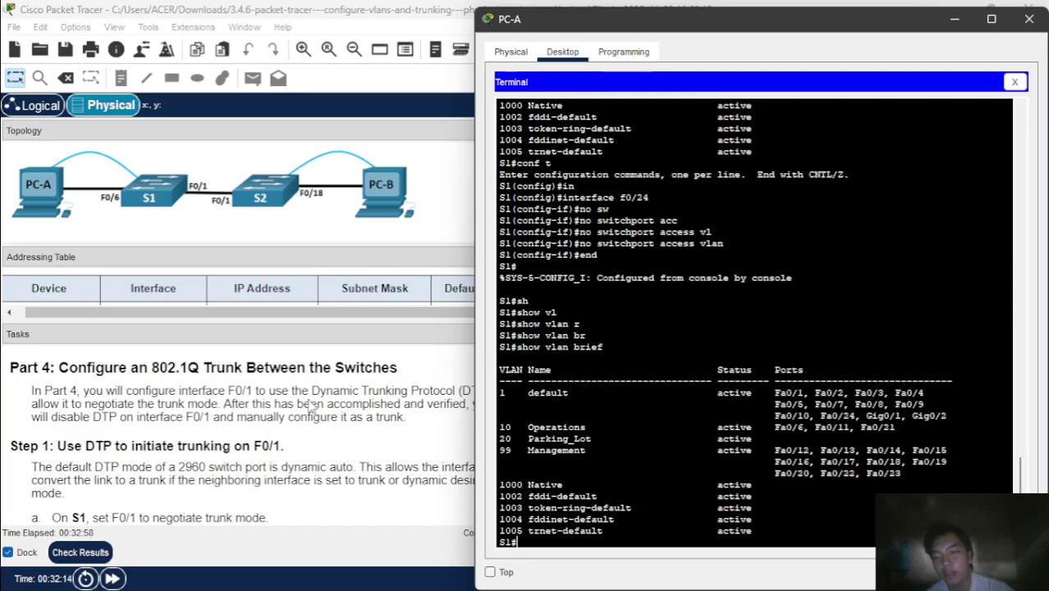
{"action": "scroll", "coordinate": [310, 408], "scroll_direction": "down", "scroll_amount": 1}
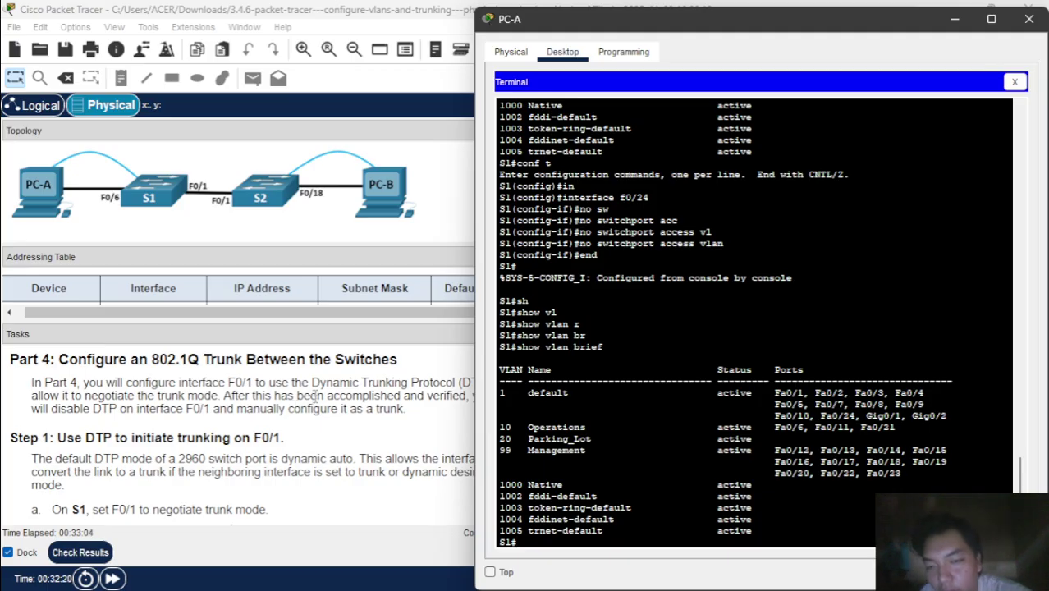
{"action": "scroll", "coordinate": [418, 429], "scroll_direction": "down", "scroll_amount": 5}
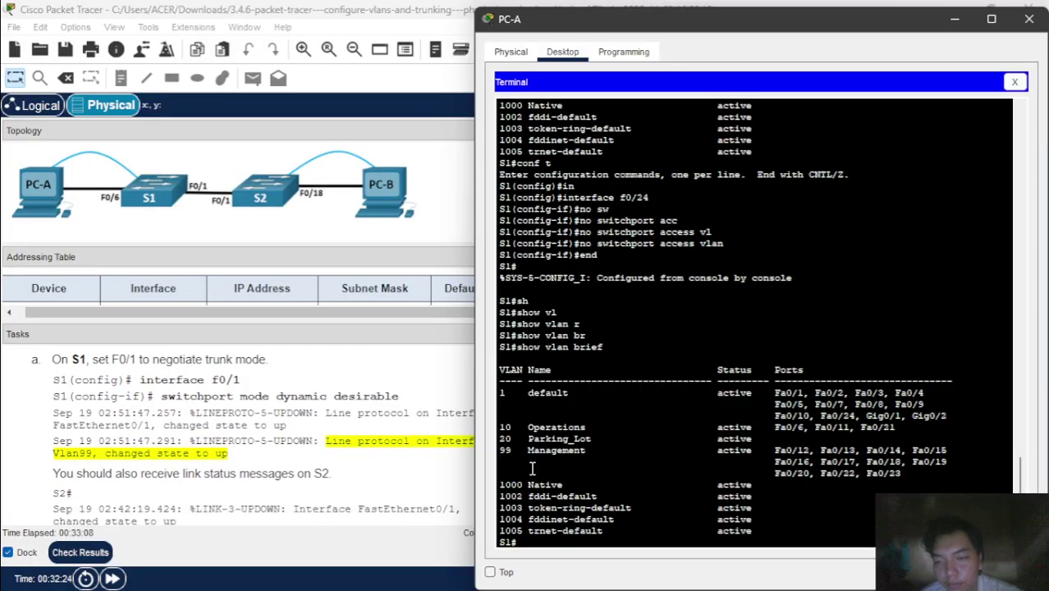
- Set S1's interface F0/1 to switchport mode dynamic desirable
{"action": "type", "text": "con"}
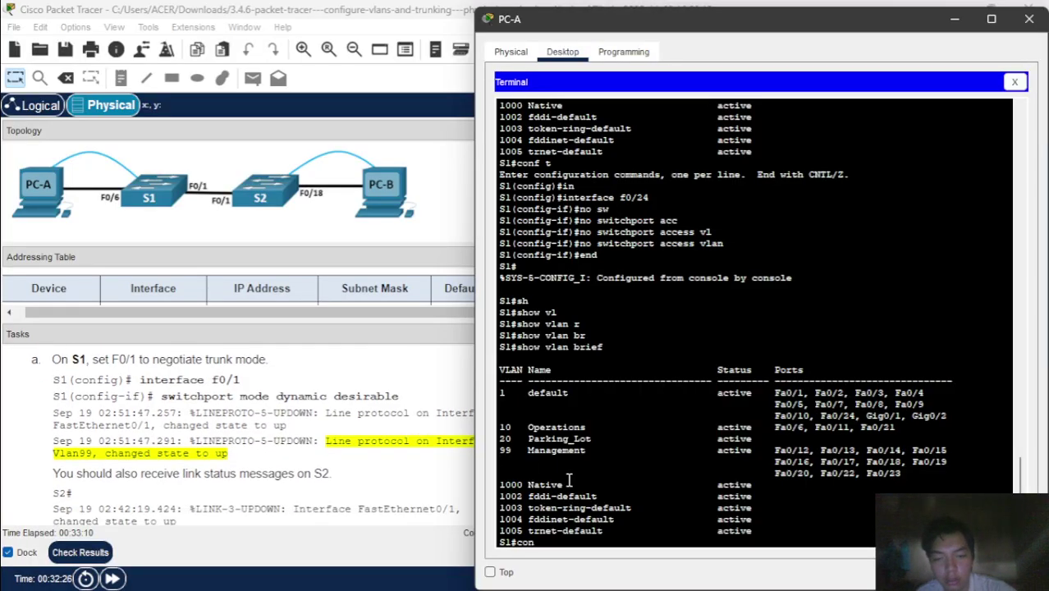
{"action": "type", "text": "f t"}
{"action": "key", "text": "Return"}
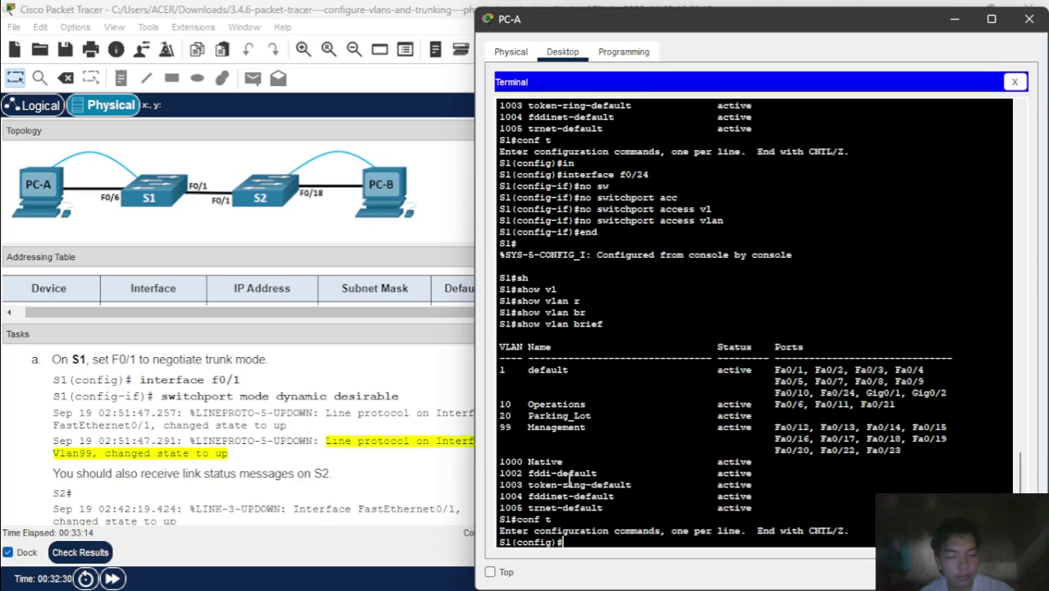
{"action": "type", "text": "in"}
{"action": "key", "text": "Tab"}
{"action": "type", "text": "f0"}
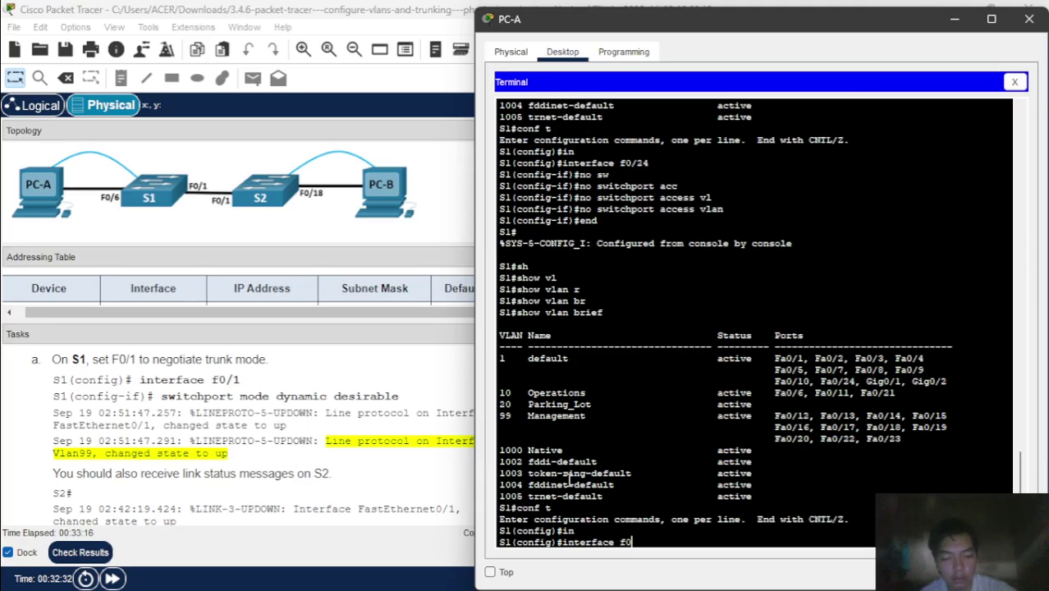
{"action": "type", "text": "/1"}
{"action": "key", "text": "Return"}
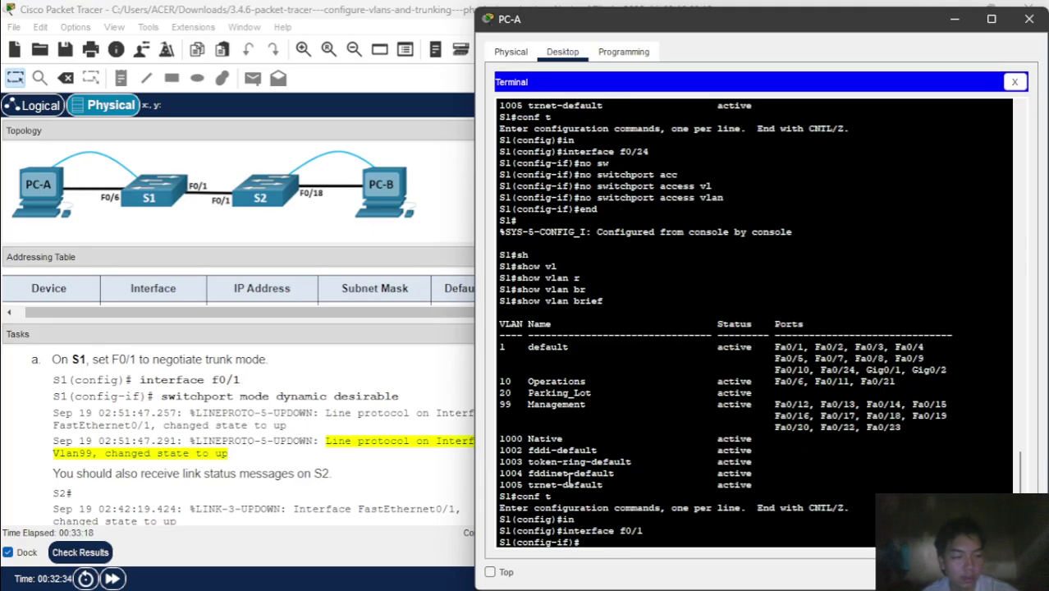
{"action": "type", "text": "sw"}
{"action": "key", "text": "Tab"}
{"action": "type", "text": "m"}
{"action": "key", "text": "Tab"}
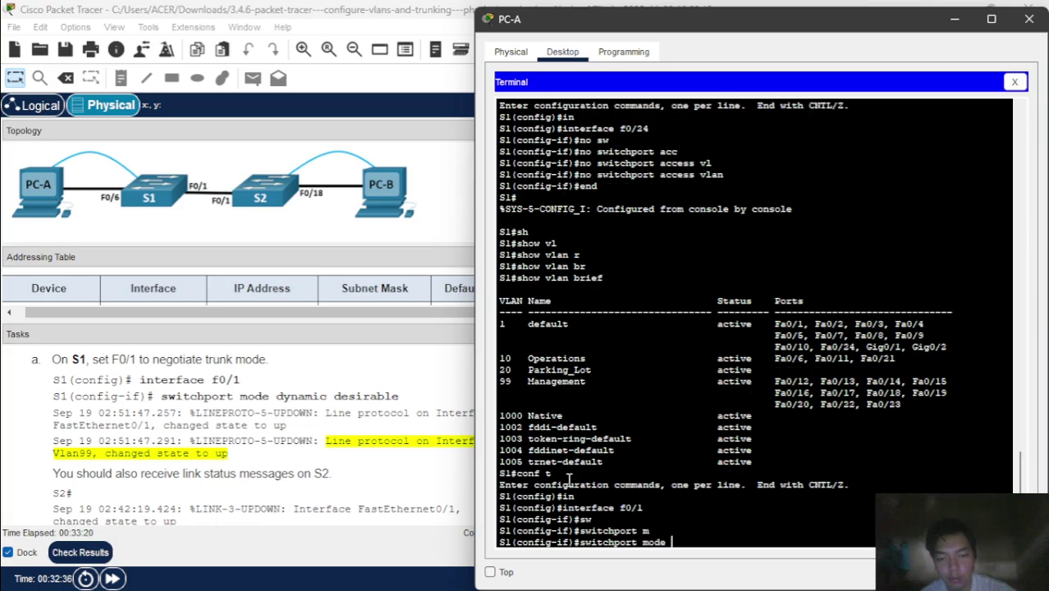
{"action": "type", "text": "dy"}
{"action": "key", "text": "Tab"}
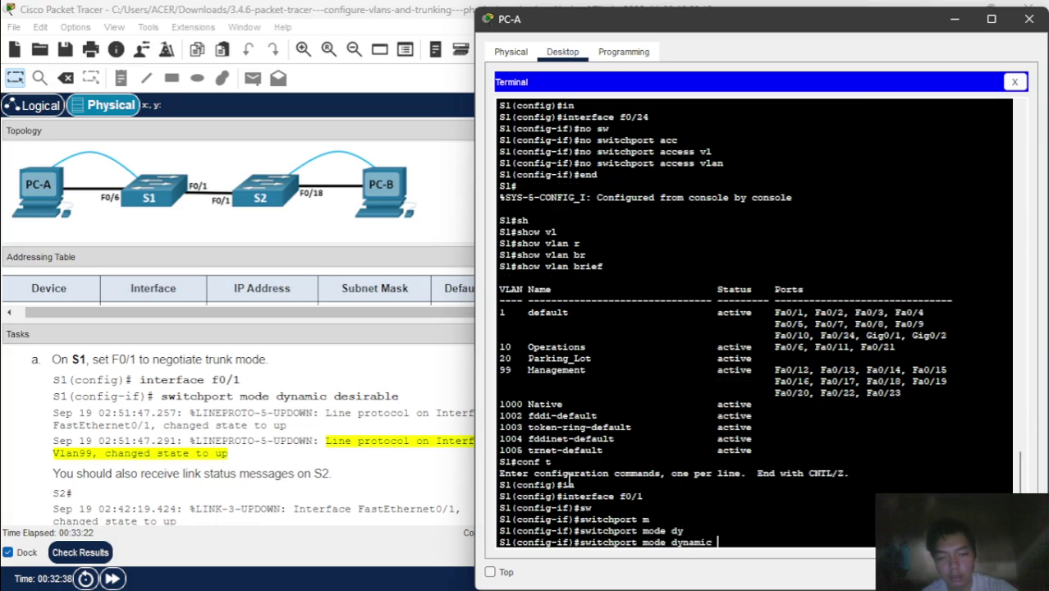
{"action": "type", "text": "de"}
{"action": "key", "text": "Tab"}
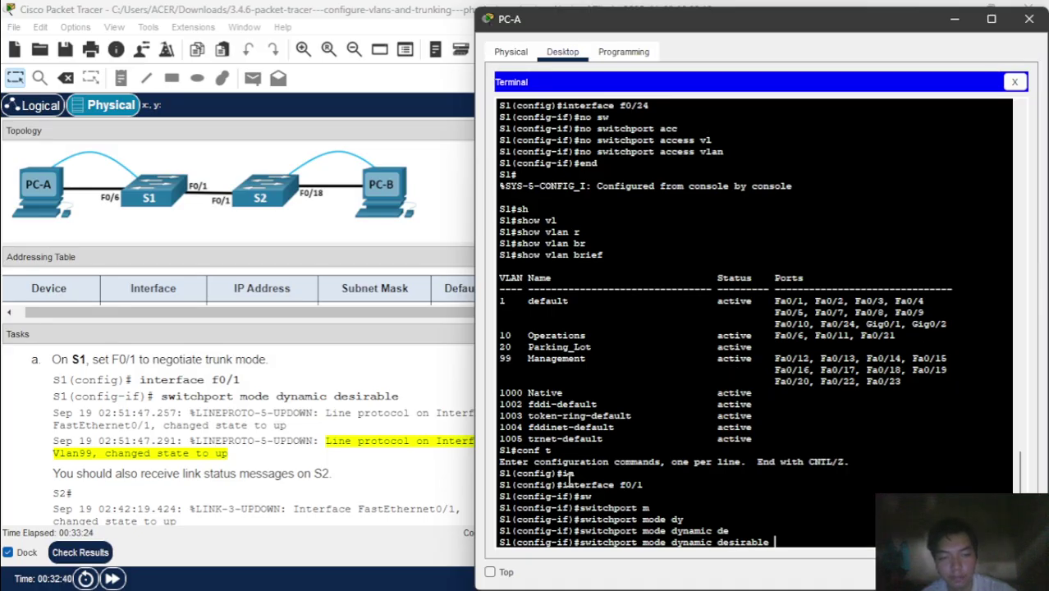
{"action": "key", "text": "Return"}
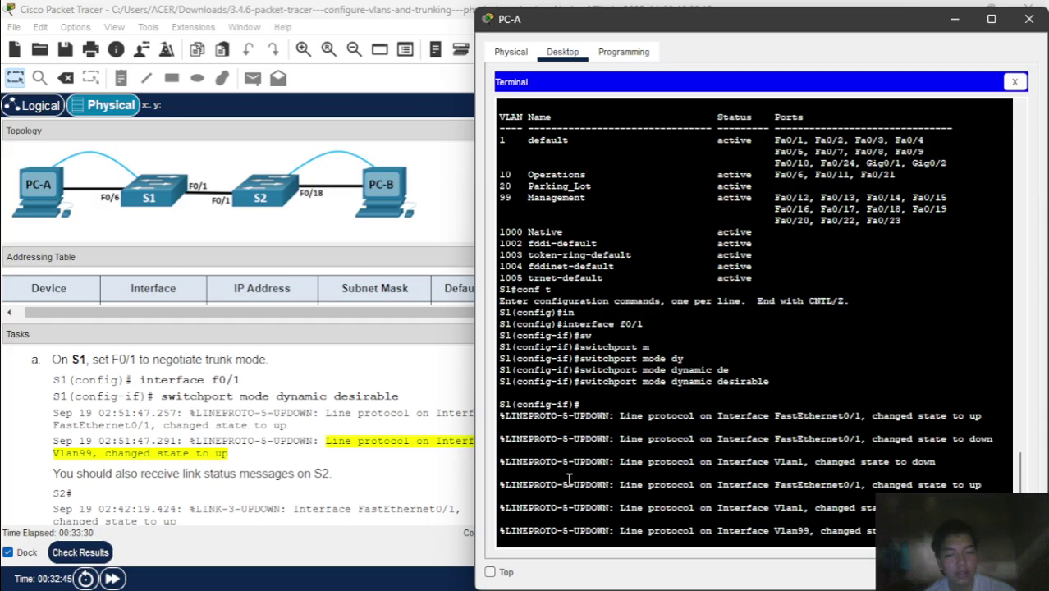
{"action": "left_click", "coordinate": [406, 455]}
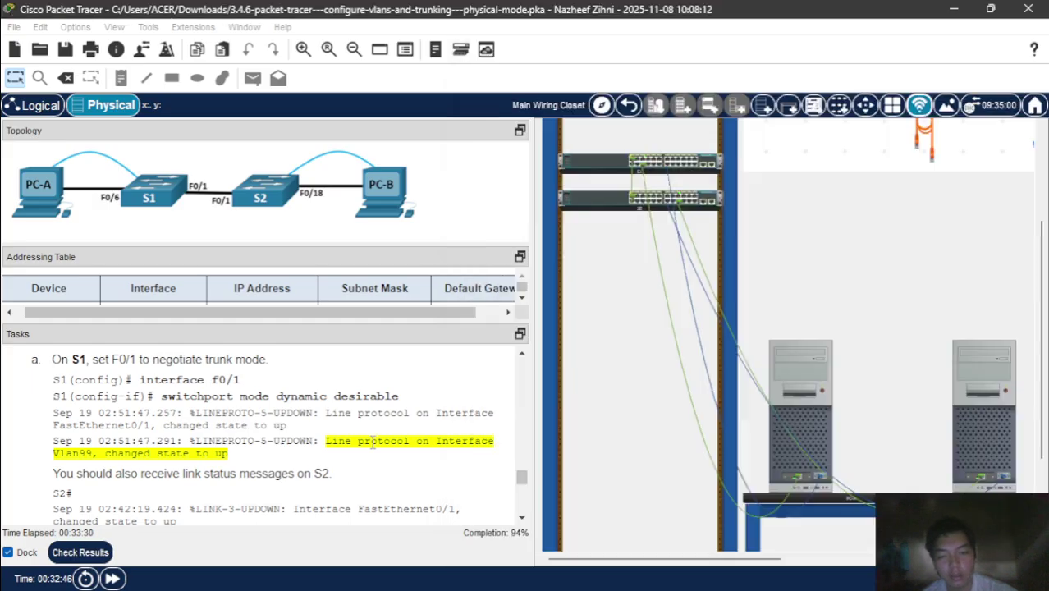
{"action": "left_click", "coordinate": [967, 388]}
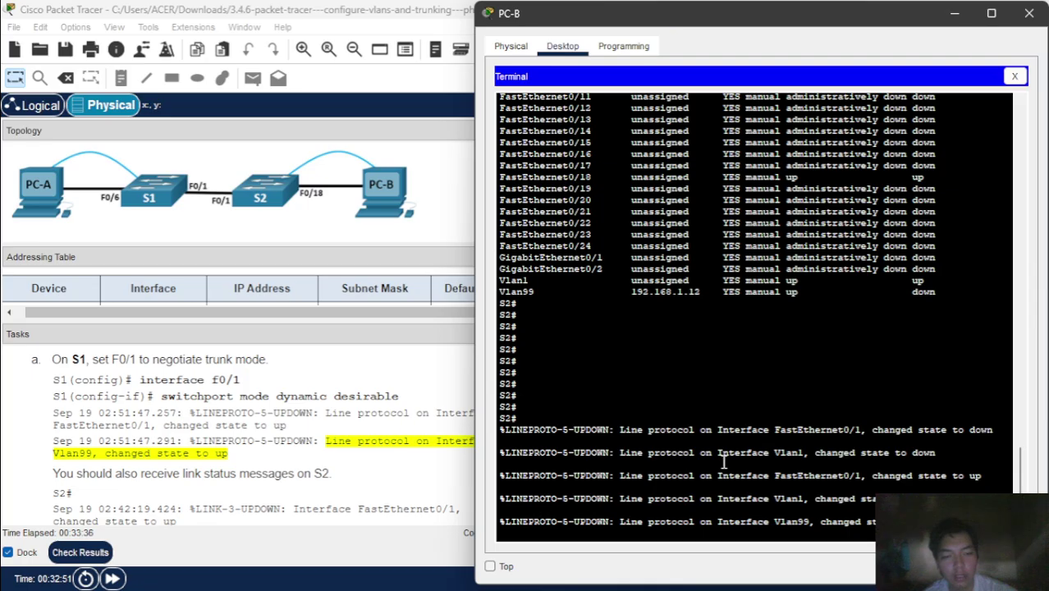
{"action": "left_click", "coordinate": [404, 476]}
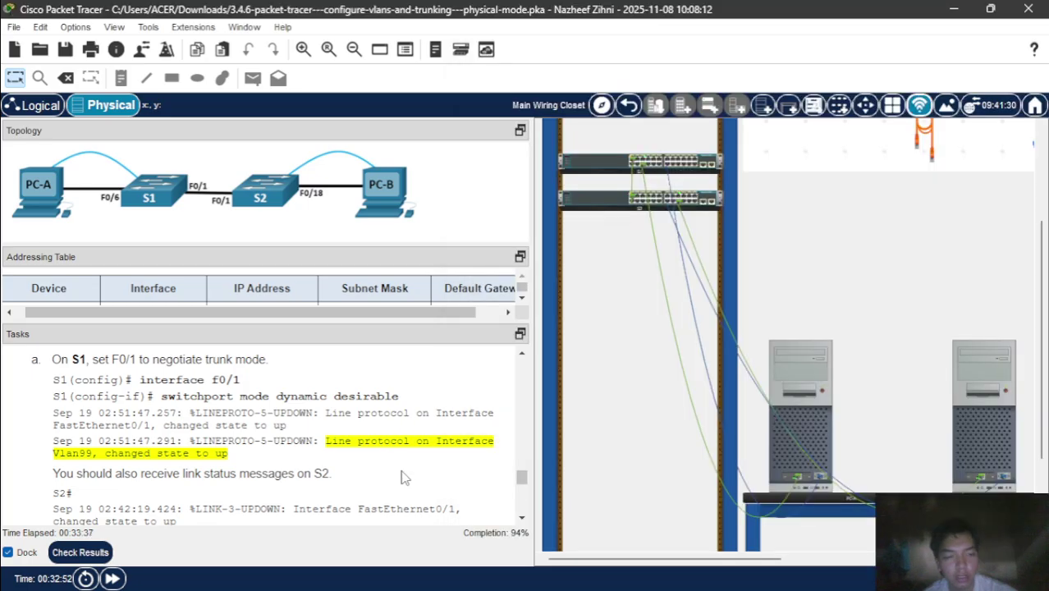
{"action": "left_click", "coordinate": [803, 362]}
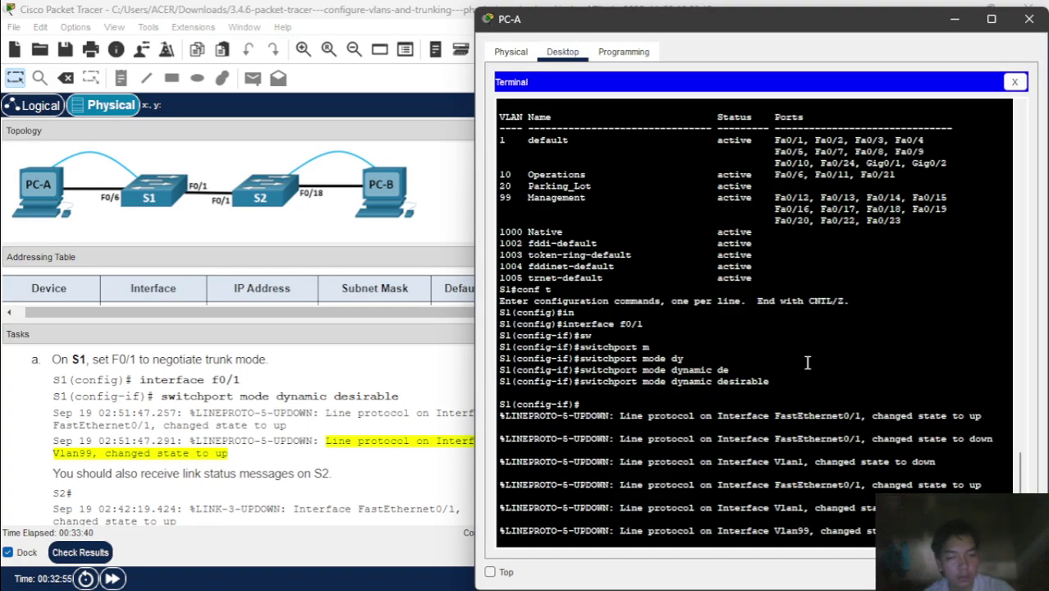
{"action": "key", "text": "Return"}
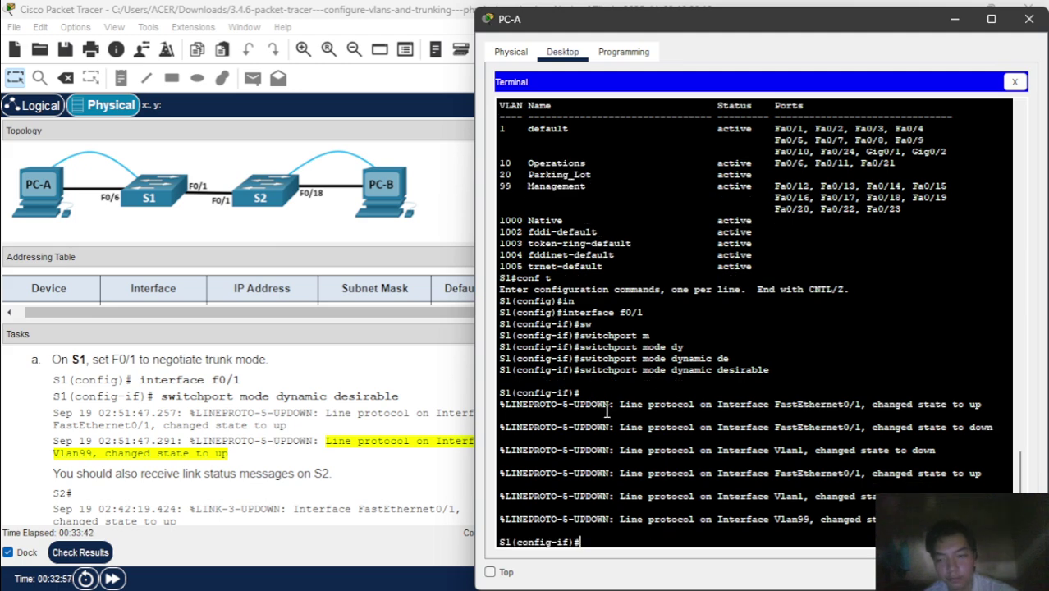
{"action": "scroll", "coordinate": [402, 474], "scroll_direction": "down", "scroll_amount": 10}
- Leave configuration mode on S1 with end and get a fresh privileged prompt
{"action": "scroll", "coordinate": [402, 473], "scroll_direction": "up", "scroll_amount": 5}
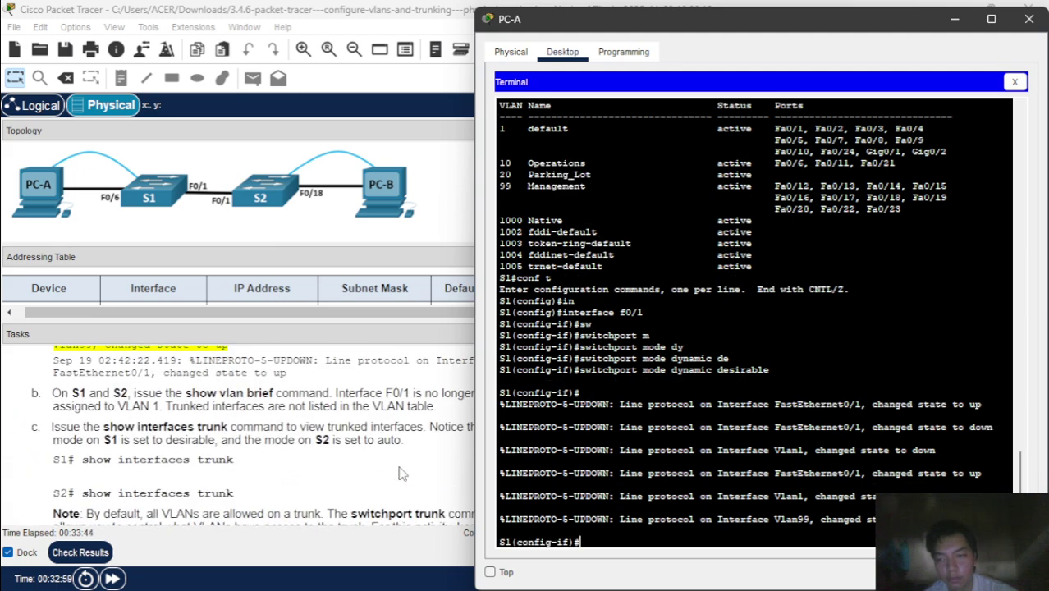
{"action": "type", "text": "end"}
{"action": "key", "text": "Return"}
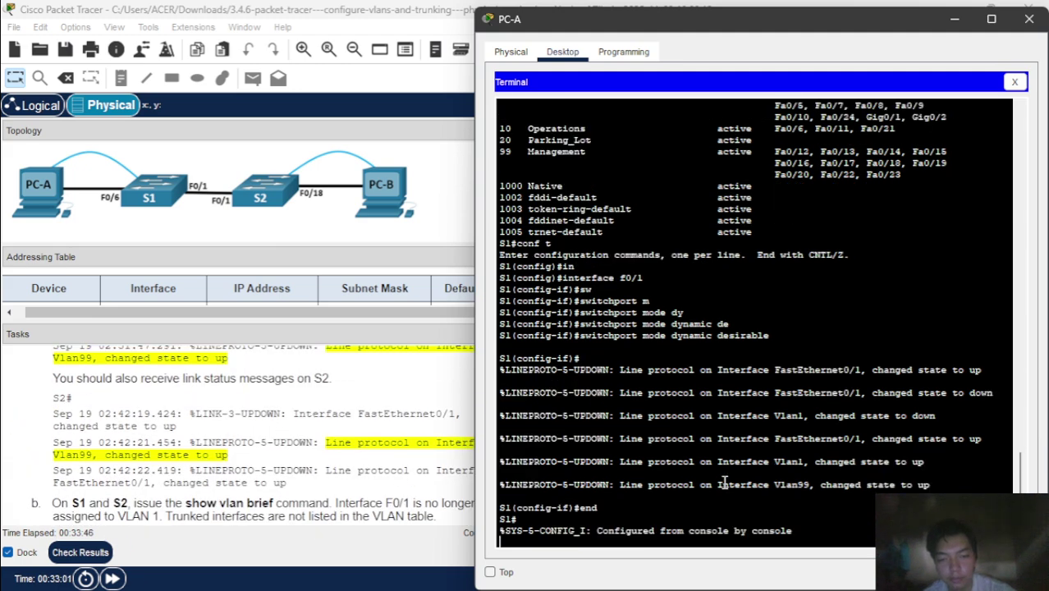
{"action": "key", "text": "Return"}
- Run show vlan brief on S1 and check that Fa0/1 no longer appears under VLAN 1
{"action": "type", "text": "sh"}
{"action": "key", "text": "Tab"}
{"action": "type", "text": "vl"}
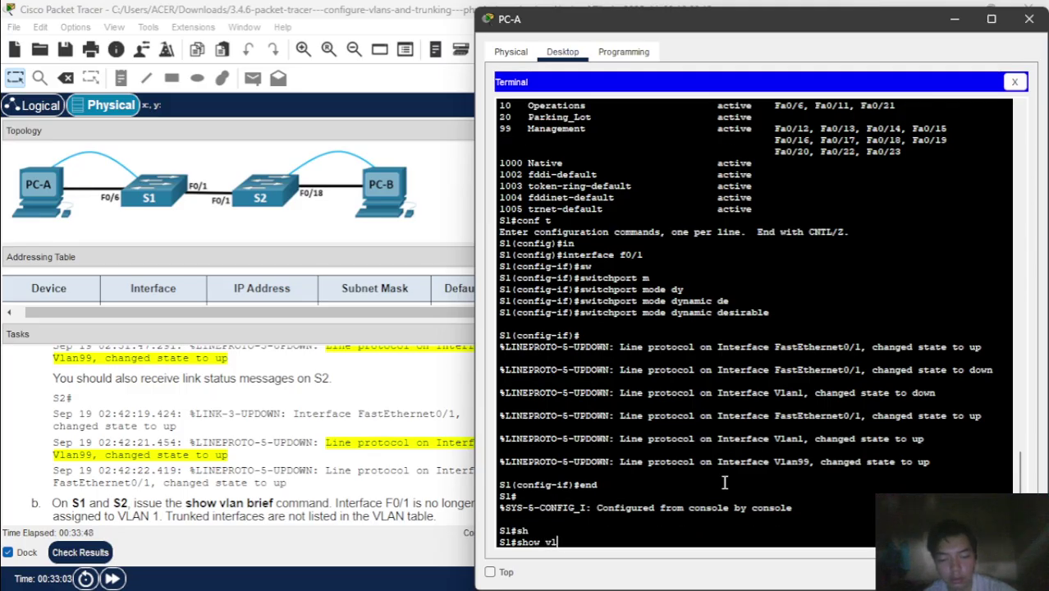
{"action": "key", "text": "Tab"}
{"action": "type", "text": "br"}
{"action": "key", "text": "Tab"}
{"action": "key", "text": "Return"}
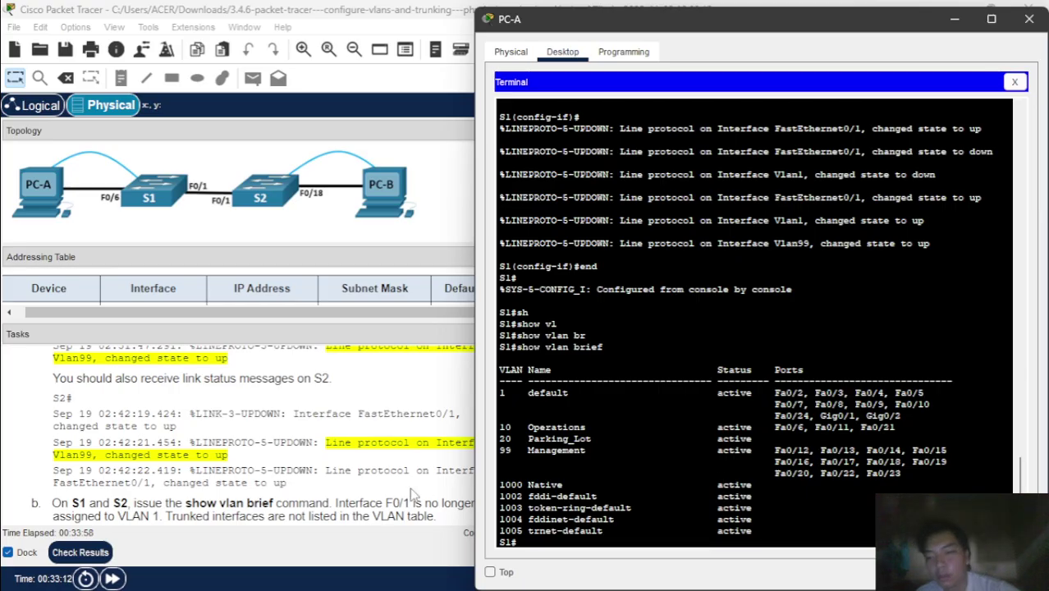
{"action": "scroll", "coordinate": [356, 498], "scroll_direction": "down", "scroll_amount": 3}
{"action": "scroll", "coordinate": [355, 498], "scroll_direction": "down", "scroll_amount": 8}
{"action": "scroll", "coordinate": [355, 498], "scroll_direction": "up", "scroll_amount": 4}
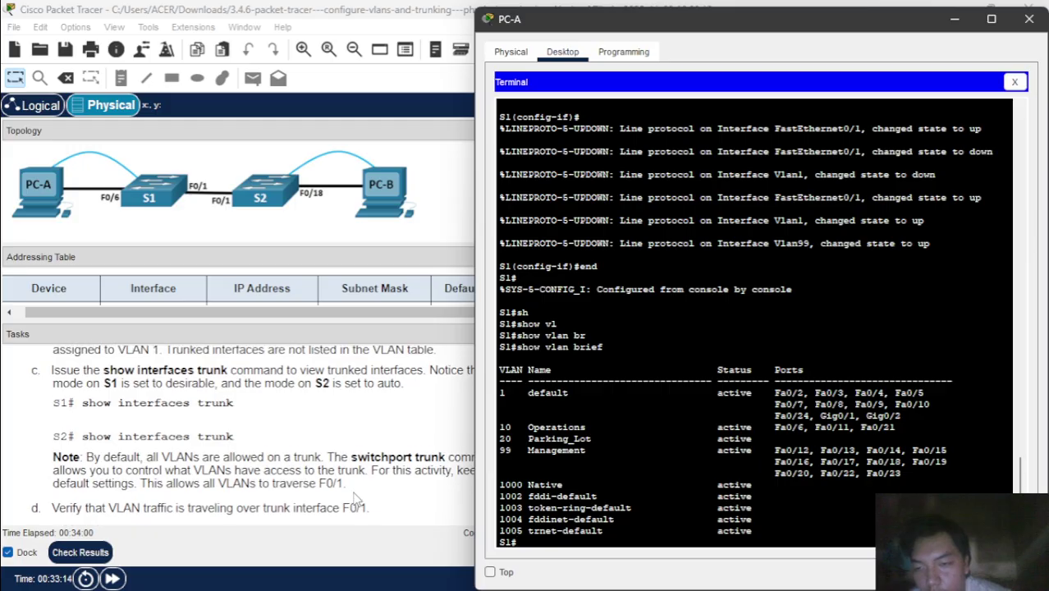
{"action": "scroll", "coordinate": [356, 498], "scroll_direction": "up", "scroll_amount": 5}
{"action": "scroll", "coordinate": [356, 498], "scroll_direction": "up", "scroll_amount": 2}
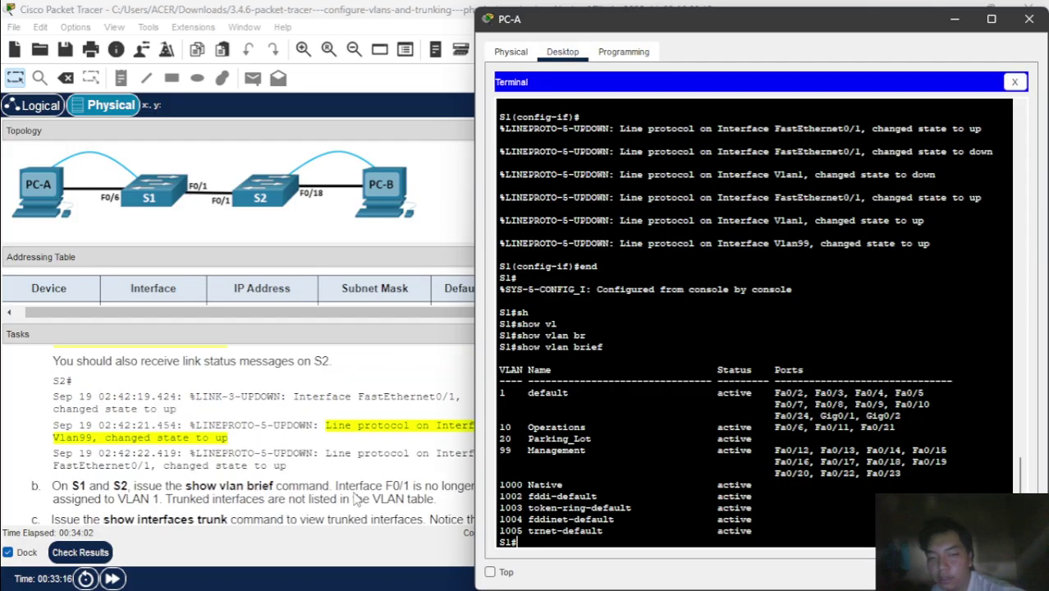
{"action": "scroll", "coordinate": [356, 498], "scroll_direction": "down", "scroll_amount": 3}
{"action": "scroll", "coordinate": [355, 498], "scroll_direction": "up", "scroll_amount": 3}
{"action": "scroll", "coordinate": [355, 499], "scroll_direction": "down", "scroll_amount": 5}
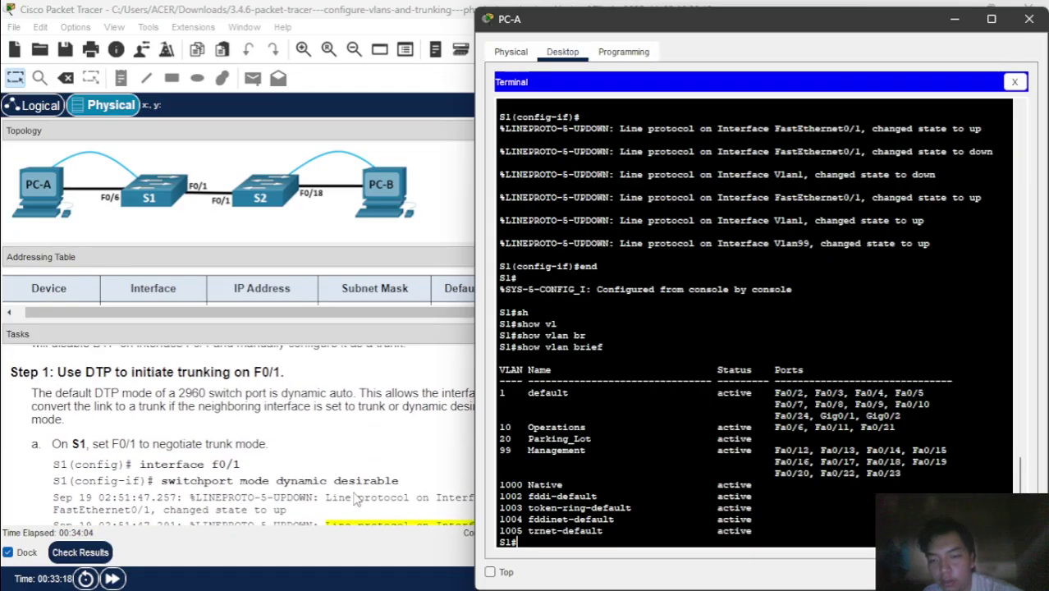
{"action": "scroll", "coordinate": [355, 498], "scroll_direction": "up", "scroll_amount": 4}
{"action": "scroll", "coordinate": [355, 498], "scroll_direction": "down", "scroll_amount": 5}
{"action": "scroll", "coordinate": [355, 498], "scroll_direction": "up", "scroll_amount": 3}
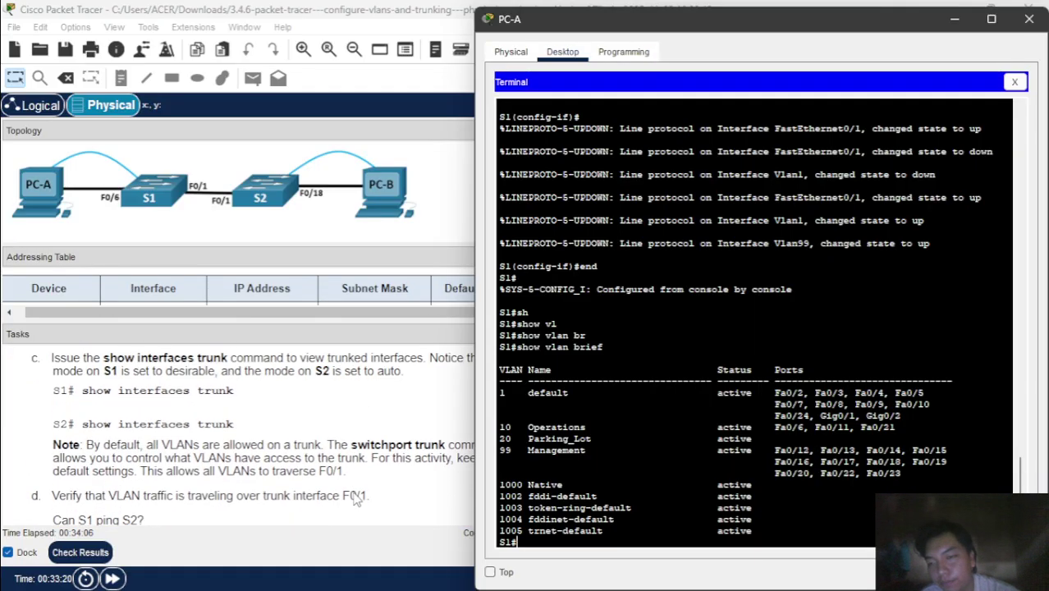
{"action": "scroll", "coordinate": [355, 498], "scroll_direction": "down", "scroll_amount": 1}
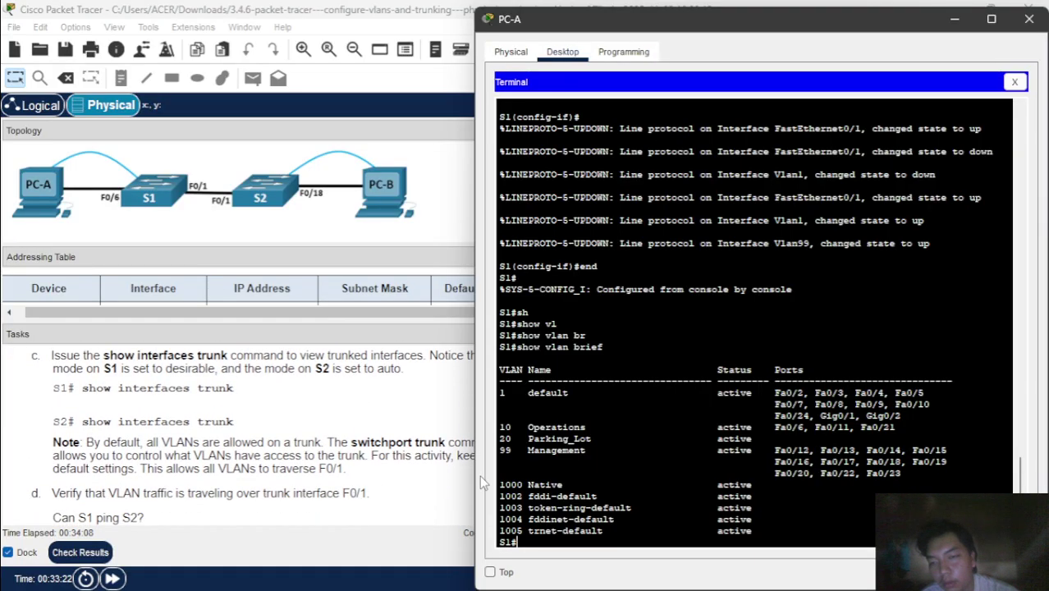
- Enter show interfaces trunk on S1, mistyped with a stray quote
{"action": "type", "text": "sh"}
{"action": "key", "text": "Tab"}
{"action": "type", "text": "in"}
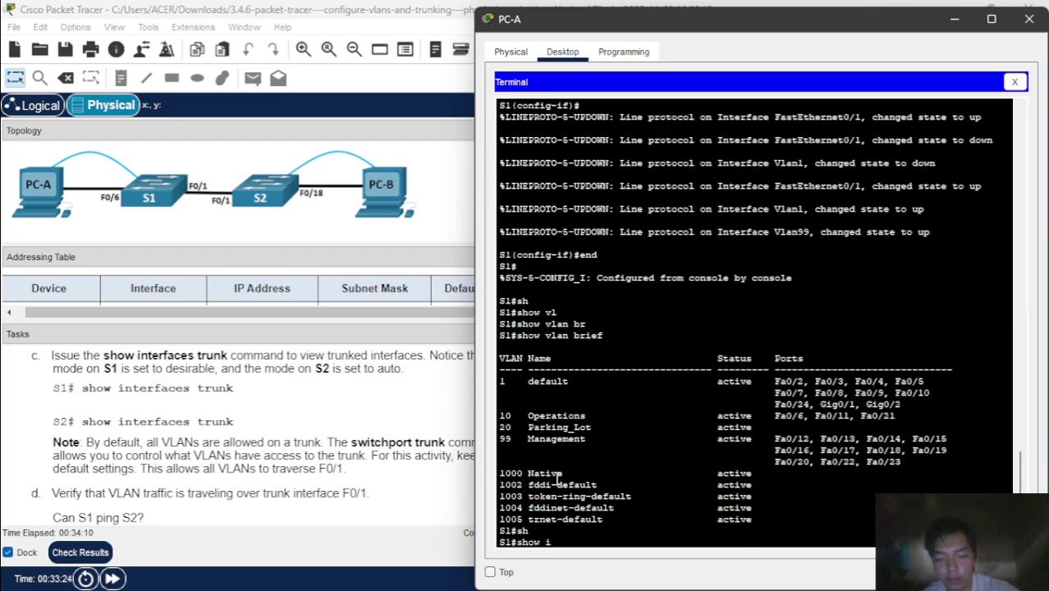
{"action": "key", "text": "Tab"}
{"action": "type", "text": "tr"}
{"action": "key", "text": "Tab"}
{"action": "type", "text": "'"}
{"action": "key", "text": "Return"}
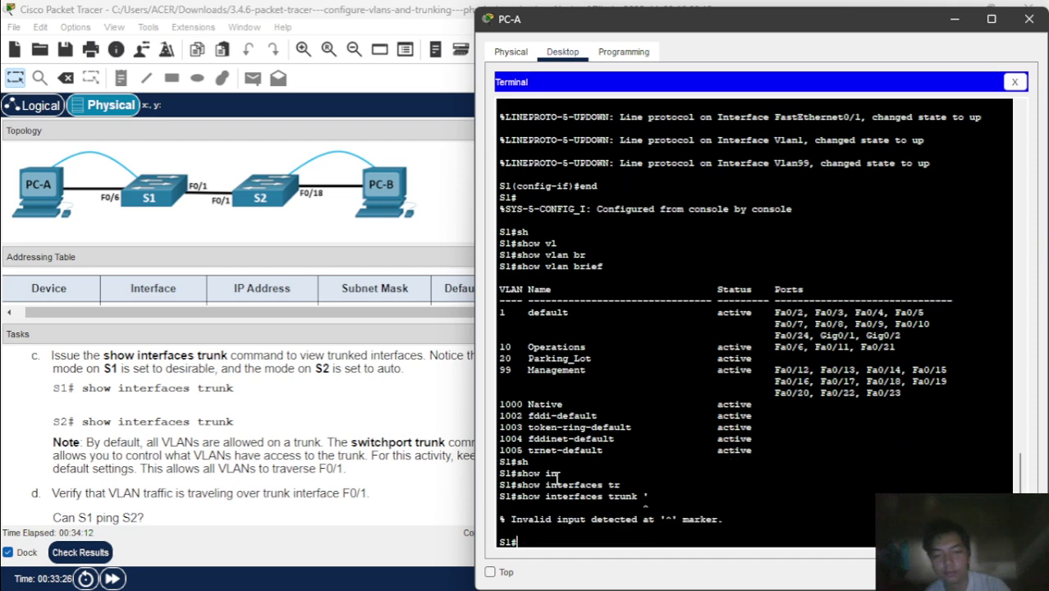
- Rerun the corrected show interfaces trunk and review Fa0/1 trunking in desirable mode with native VLAN 1
{"action": "key", "text": "Up"}
{"action": "key", "text": "BackSpace"}
{"action": "key", "text": "Return"}
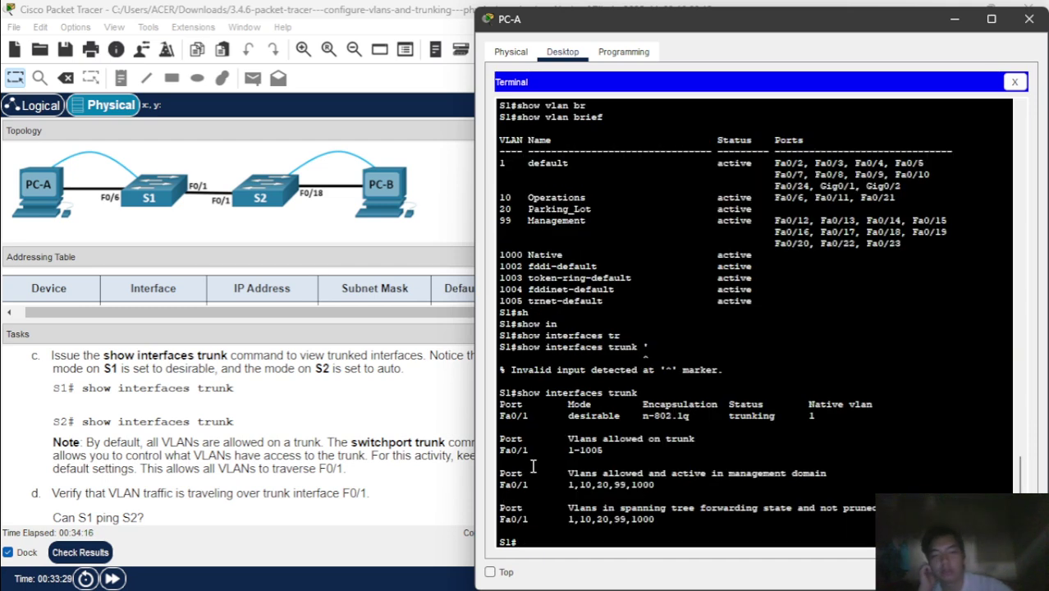
{"action": "scroll", "coordinate": [293, 444], "scroll_direction": "down", "scroll_amount": 2}
{"action": "scroll", "coordinate": [293, 444], "scroll_direction": "up", "scroll_amount": 5}
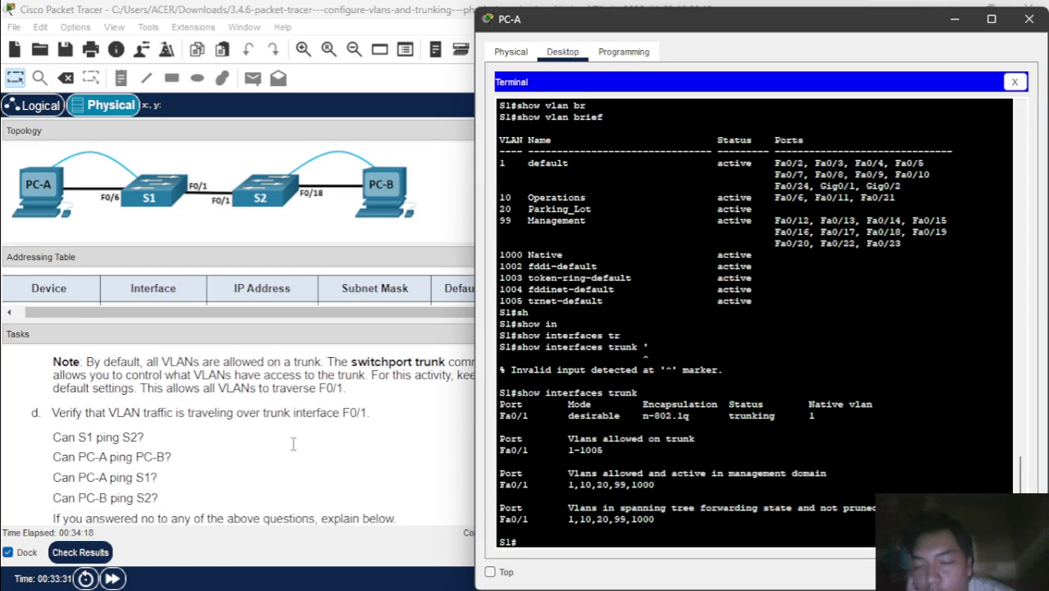
{"action": "scroll", "coordinate": [293, 444], "scroll_direction": "down", "scroll_amount": 8}
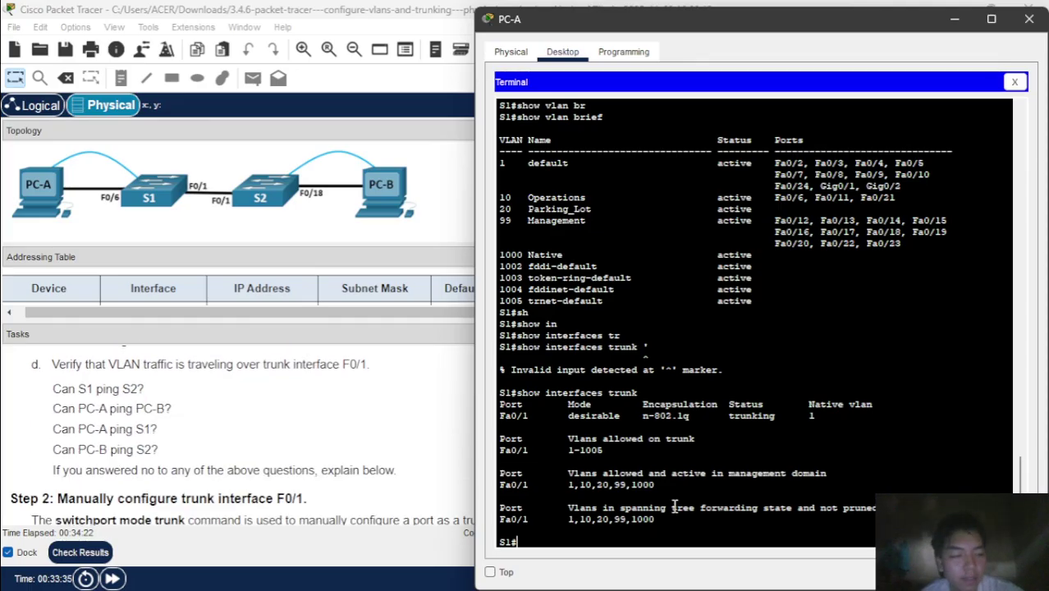
{"action": "scroll", "coordinate": [675, 508], "scroll_direction": "up", "scroll_amount": 2}
{"action": "scroll", "coordinate": [675, 508], "scroll_direction": "down", "scroll_amount": 2}
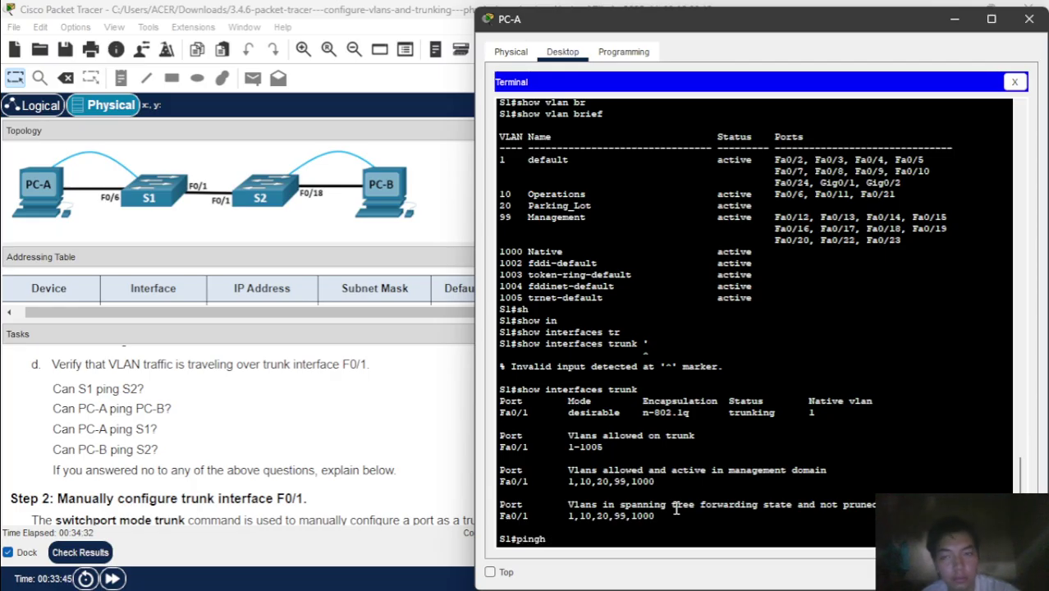
- From S1's console, ping S2 at 192.168.1.12 twice, reaching 100% success on the repeat
{"action": "left_click", "coordinate": [362, 399]}
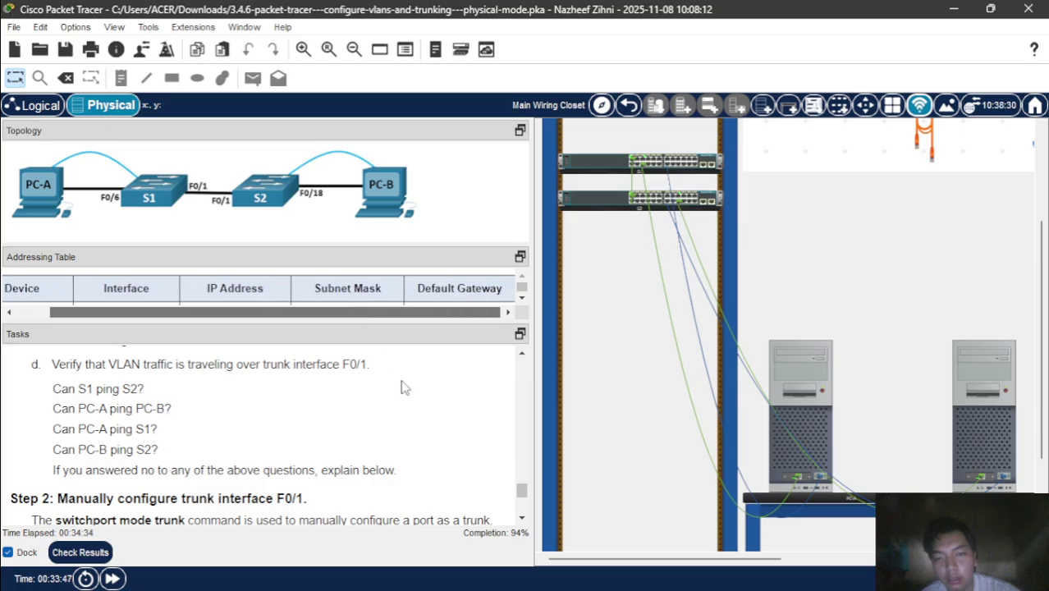
{"action": "mouse_move", "coordinate": [632, 572]}
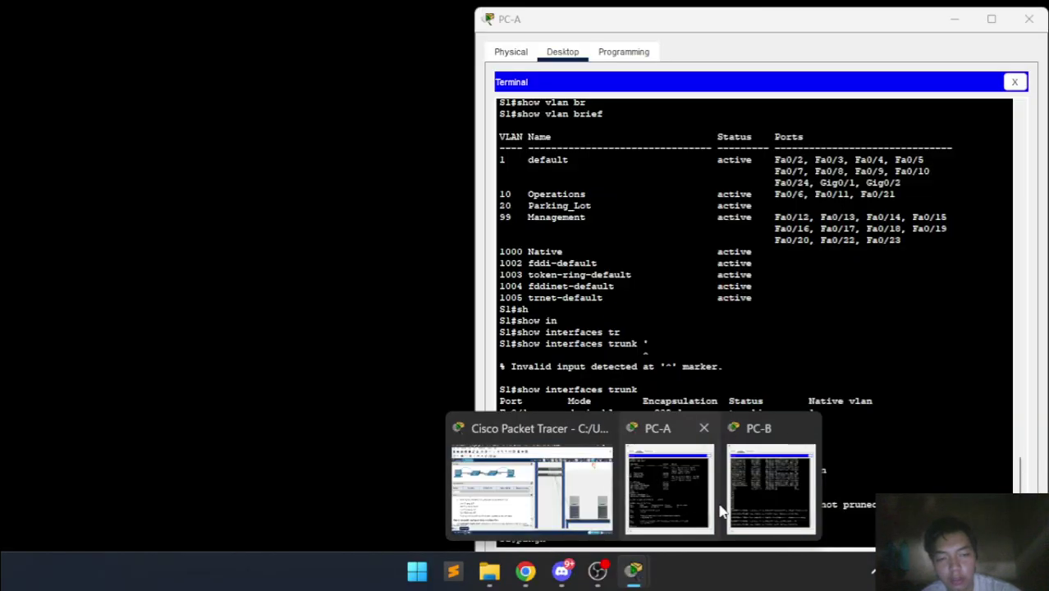
{"action": "left_click", "coordinate": [691, 494]}
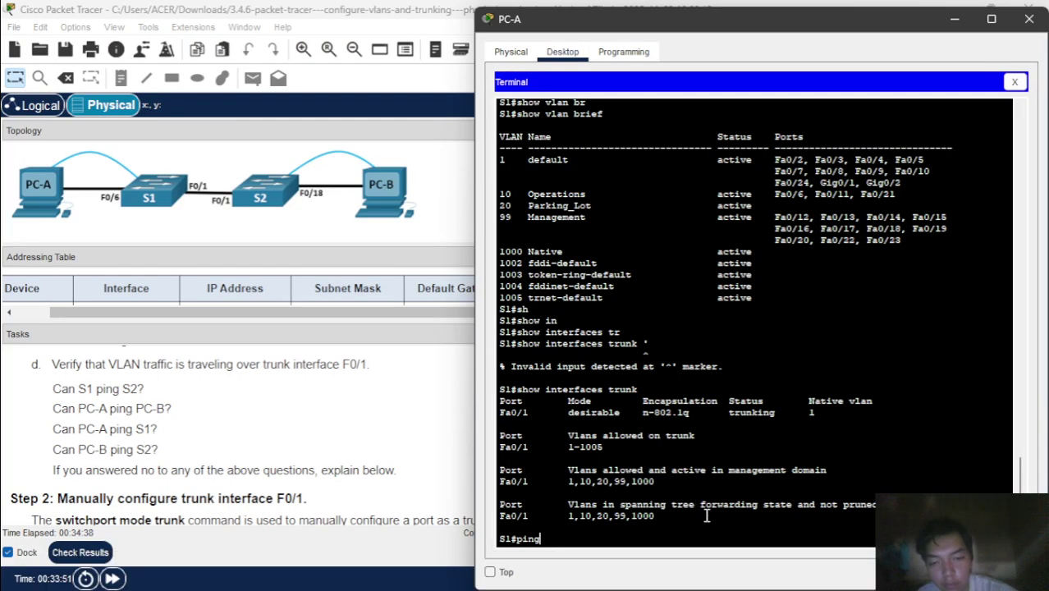
{"action": "type", "text": "192.168.1.12"}
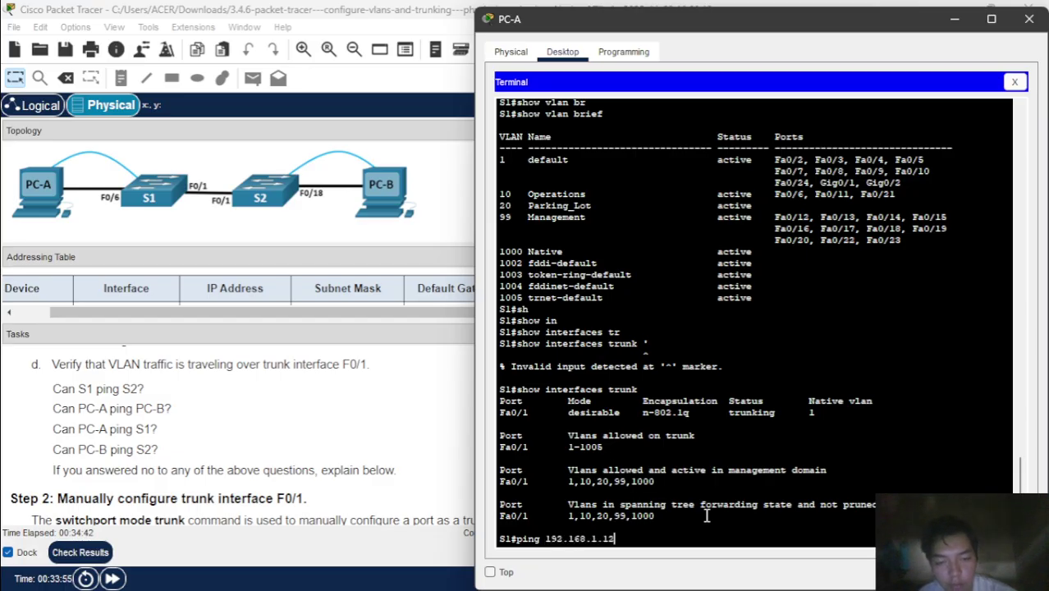
{"action": "key", "text": "Return"}
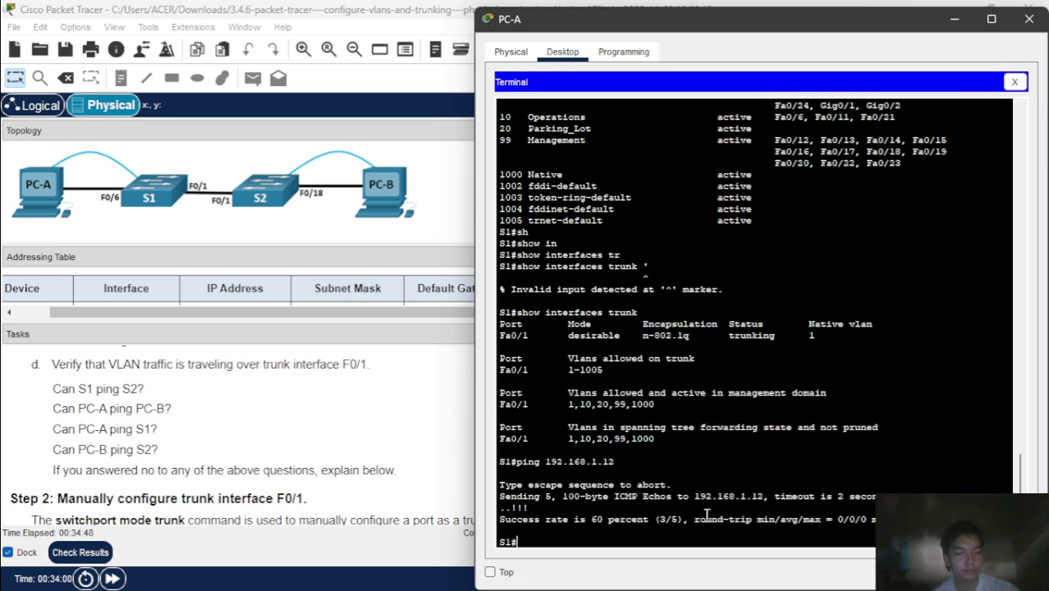
{"action": "key", "text": "Up"}
{"action": "key", "text": "Return"}
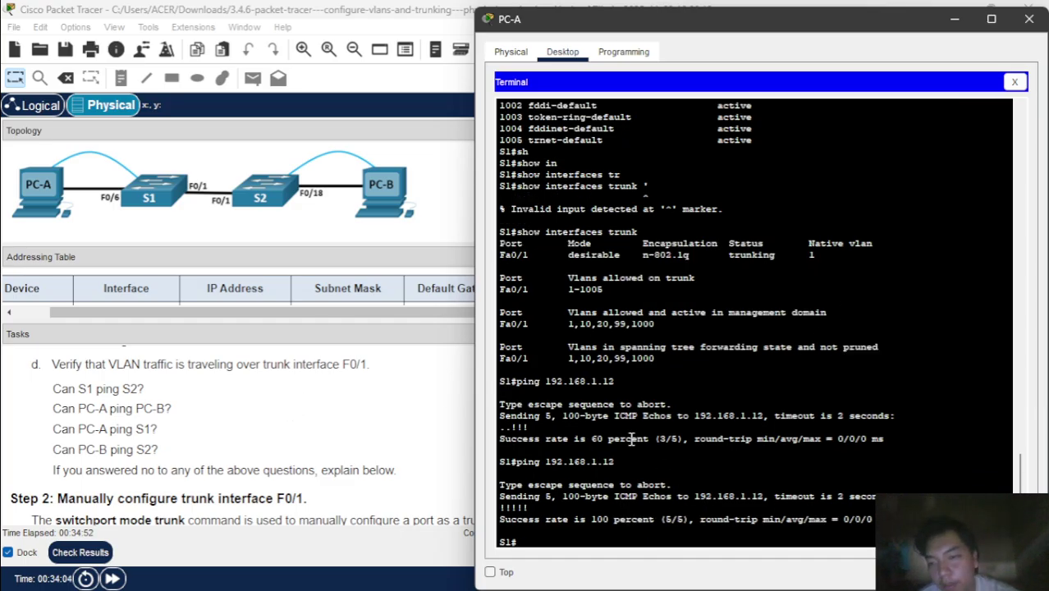
- Close the S1 console and enlarge the addressing table in the main workspace
{"action": "left_click", "coordinate": [1017, 81]}
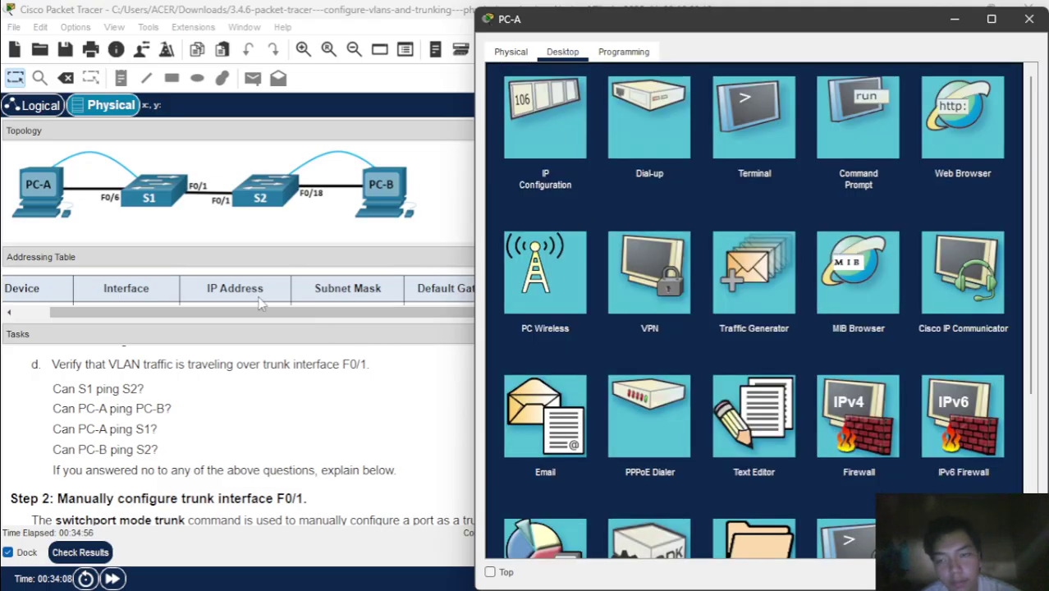
{"action": "left_click", "coordinate": [278, 323]}
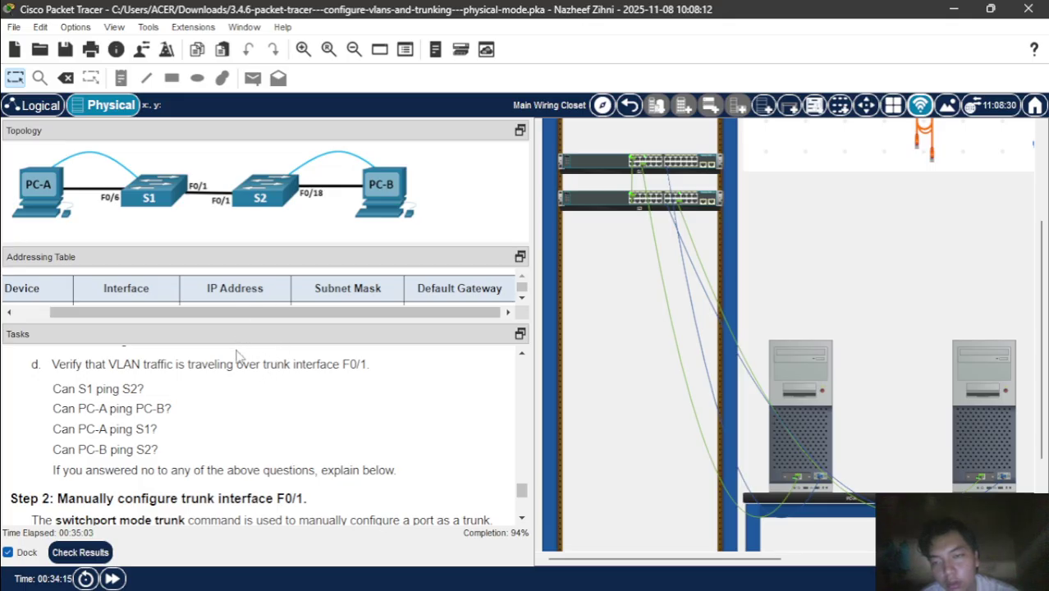
{"action": "left_click_drag", "start_coordinate": [123, 320], "coordinate": [123, 442]}
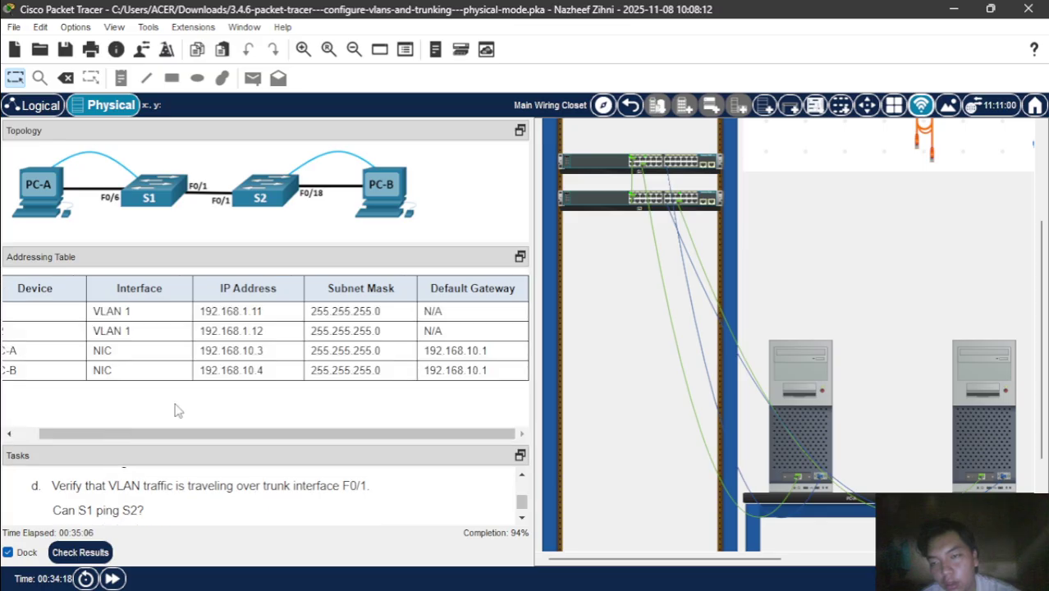
- Ping PC-B at 192.168.10.4 from PC-A's command prompt, getting 0% loss
{"action": "left_click", "coordinate": [787, 376]}
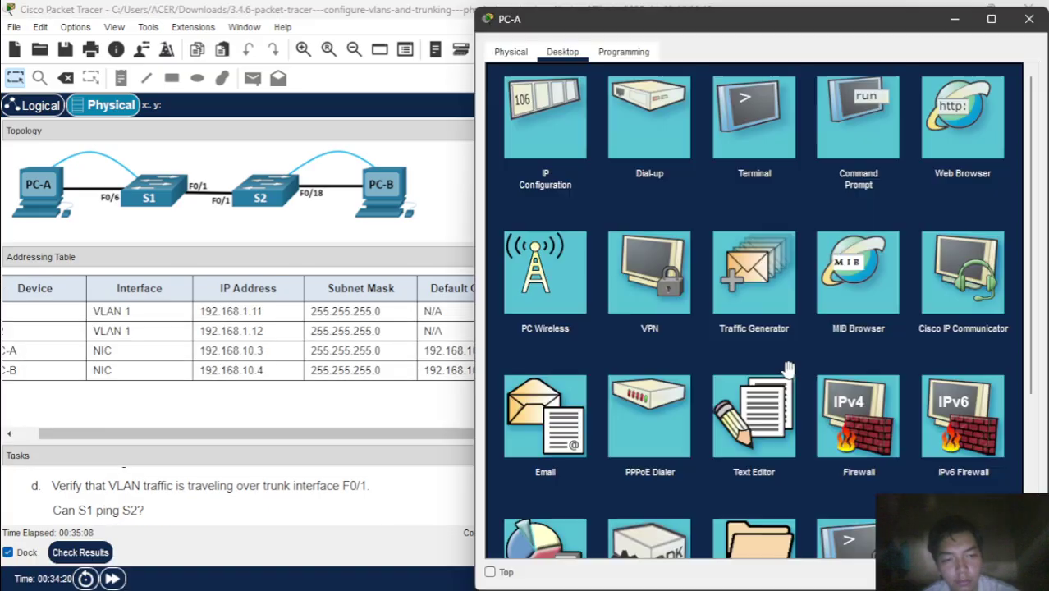
{"action": "left_click", "coordinate": [853, 152]}
{"action": "key", "text": "Up"}
{"action": "key", "text": "Up"}
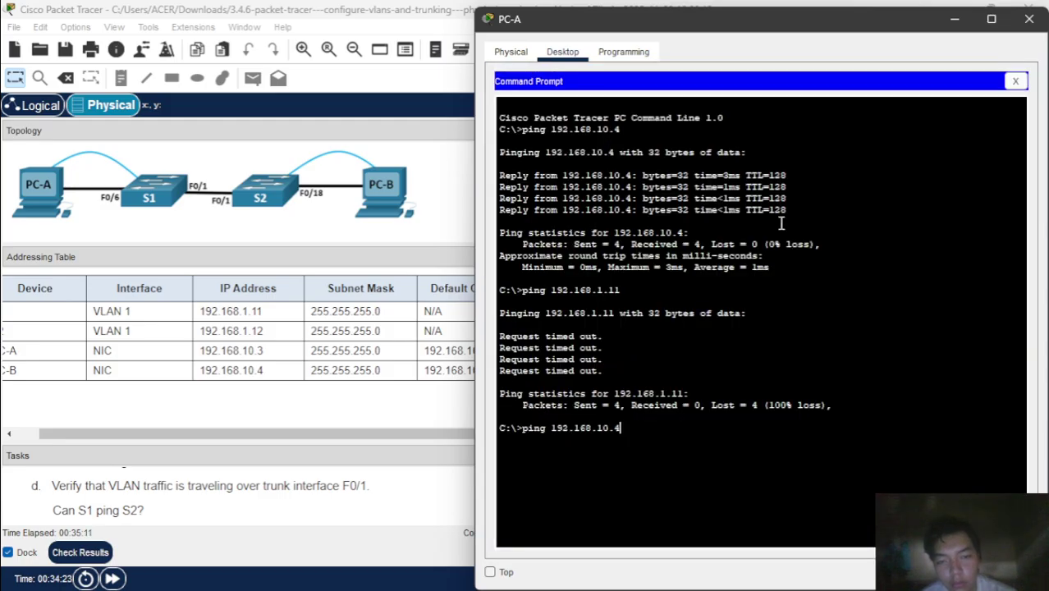
{"action": "key", "text": "Return"}
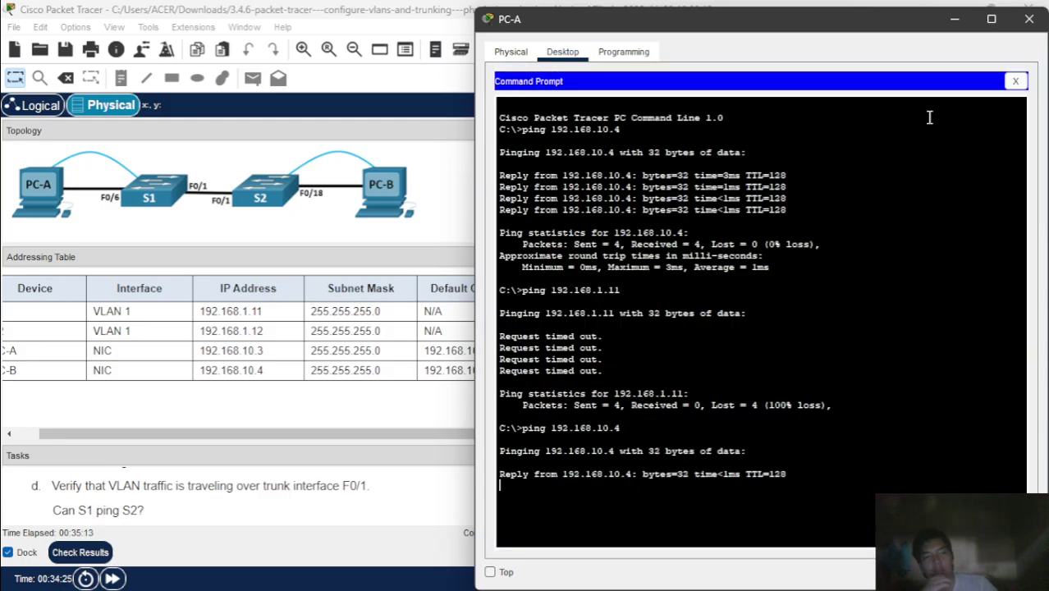
{"action": "left_click", "coordinate": [1016, 80]}
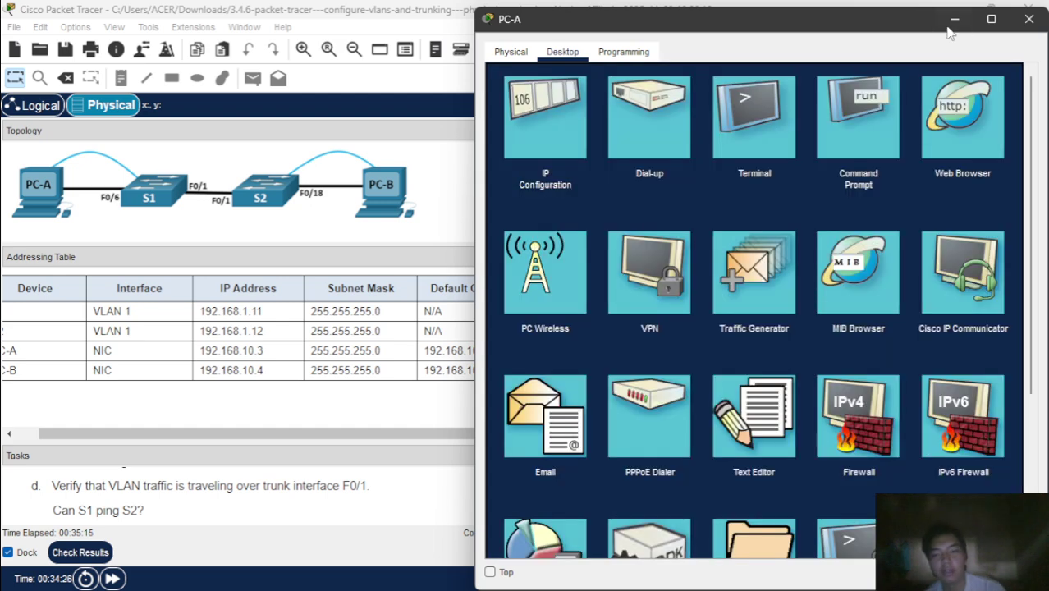
{"action": "left_click", "coordinate": [954, 19]}
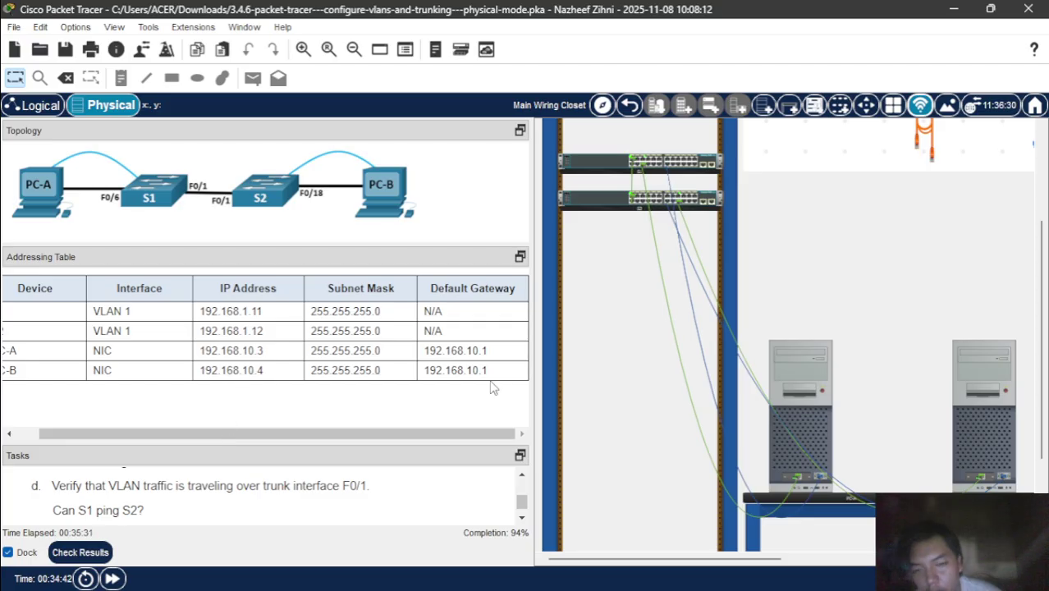
- Retest the ping from PC-A to S1 at 192.168.1.11, which still fails
{"action": "scroll", "coordinate": [423, 503], "scroll_direction": "down", "scroll_amount": 3}
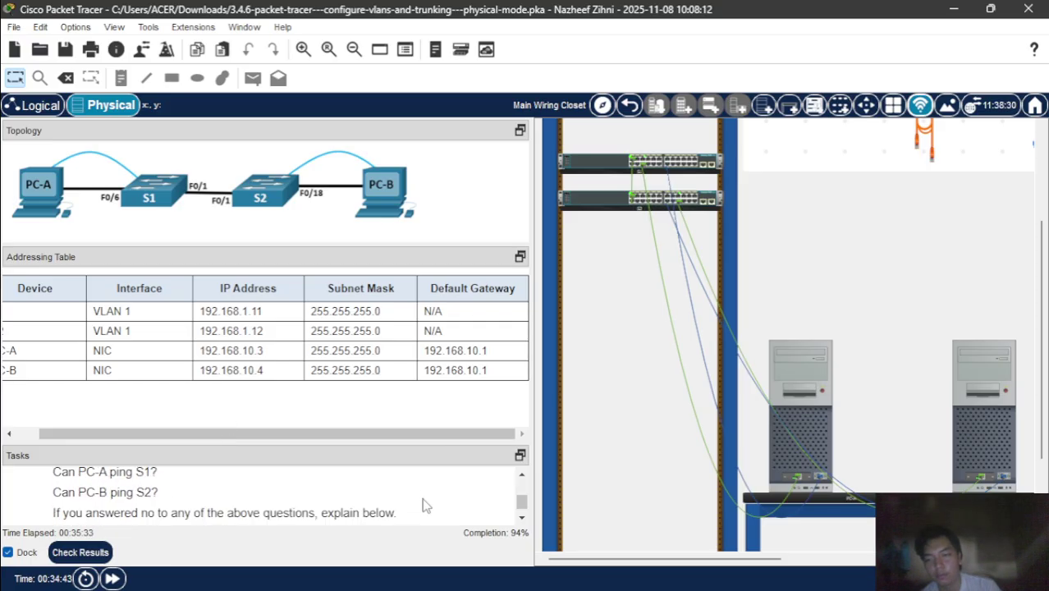
{"action": "left_click", "coordinate": [798, 385]}
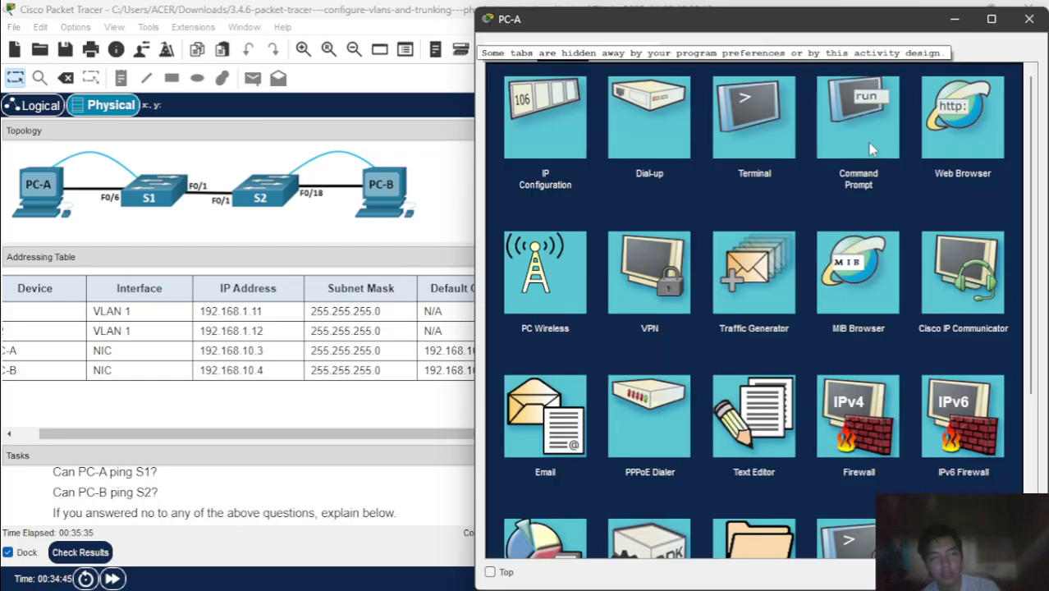
{"action": "left_click", "coordinate": [860, 113]}
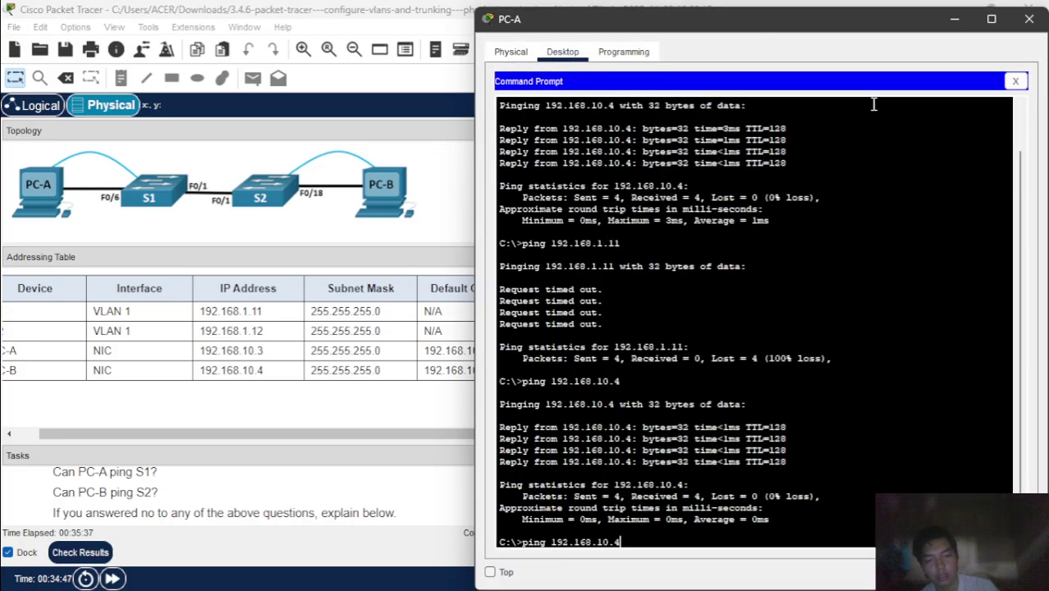
{"action": "key", "text": "Up"}
{"action": "key", "text": "Return"}
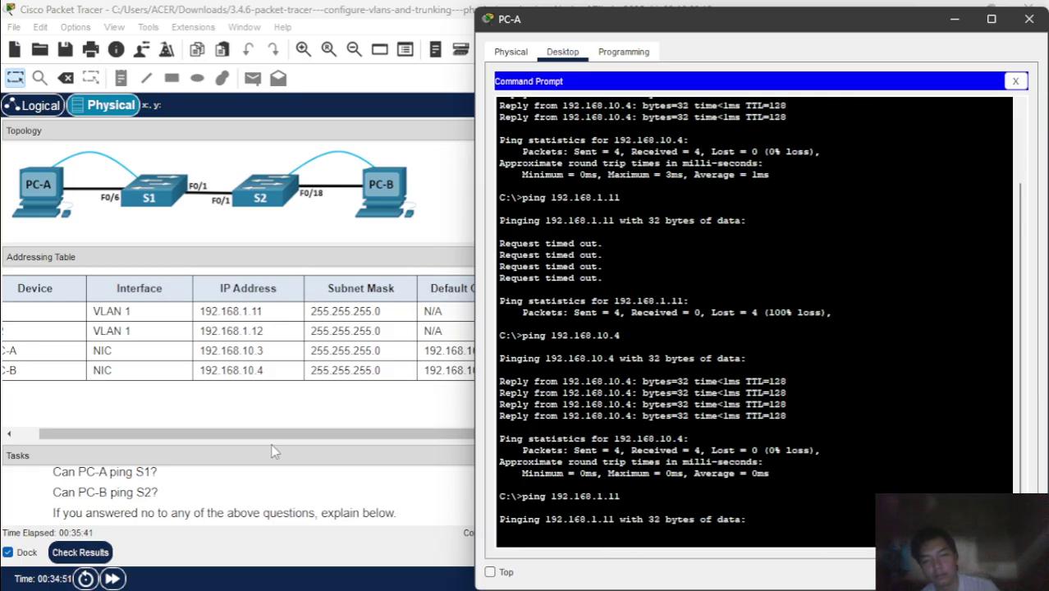
{"action": "left_click", "coordinate": [249, 435]}
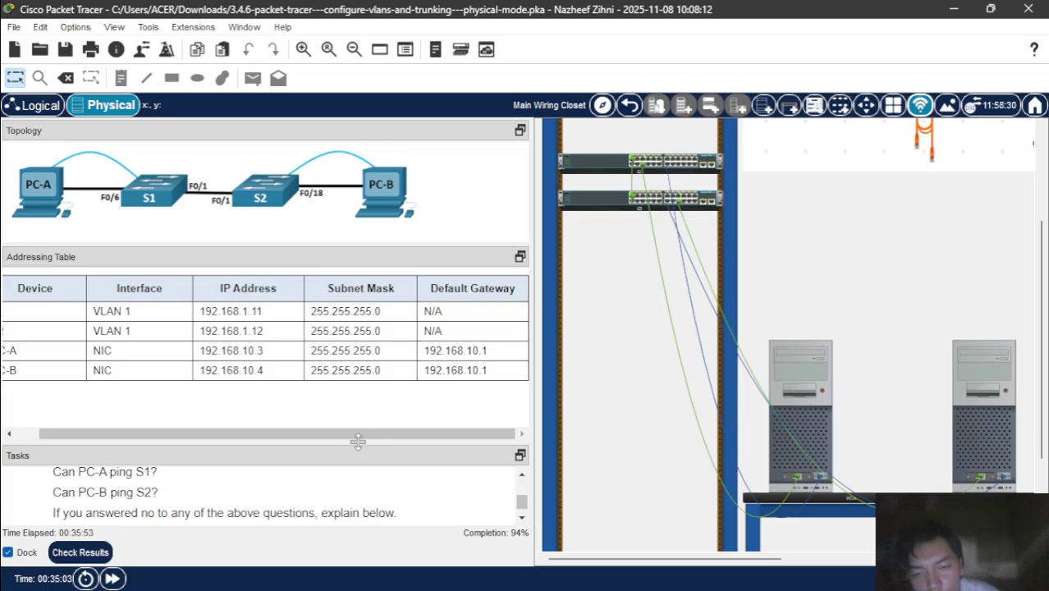
- Enlarge the task instructions and reopen PC-A's Terminal console to S1 with default settings
{"action": "left_click_drag", "start_coordinate": [360, 445], "coordinate": [332, 318]}
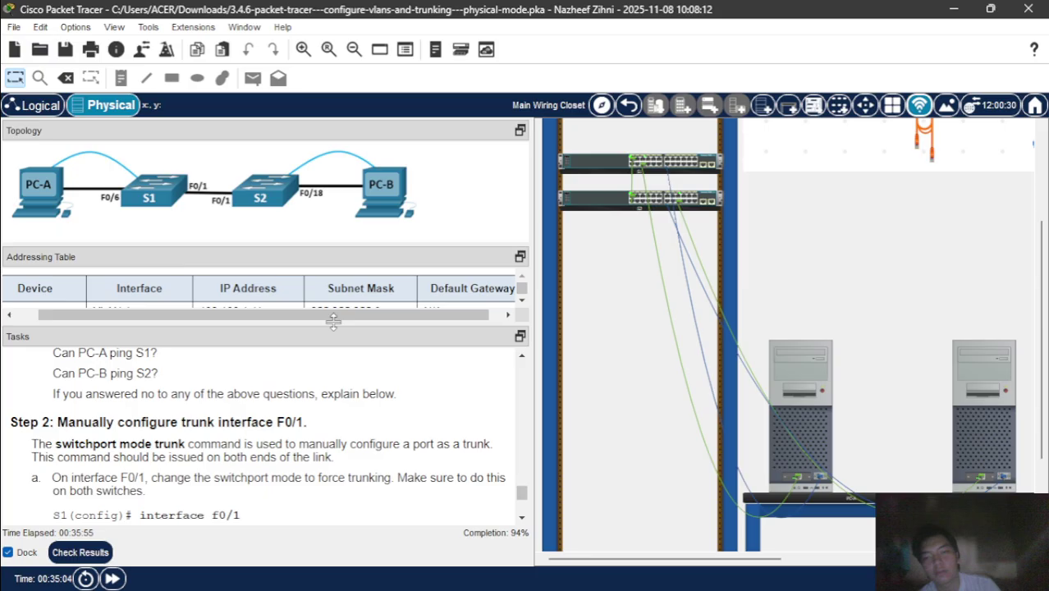
{"action": "scroll", "coordinate": [390, 435], "scroll_direction": "down", "scroll_amount": 3}
{"action": "scroll", "coordinate": [390, 435], "scroll_direction": "up", "scroll_amount": 2}
{"action": "scroll", "coordinate": [390, 435], "scroll_direction": "up", "scroll_amount": 3}
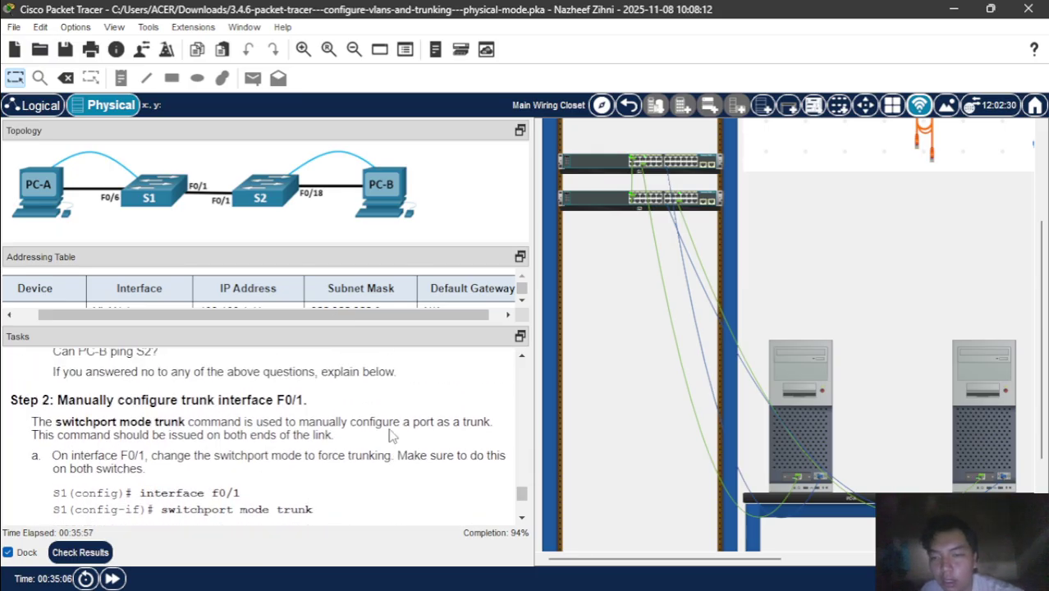
{"action": "mouse_move", "coordinate": [639, 568]}
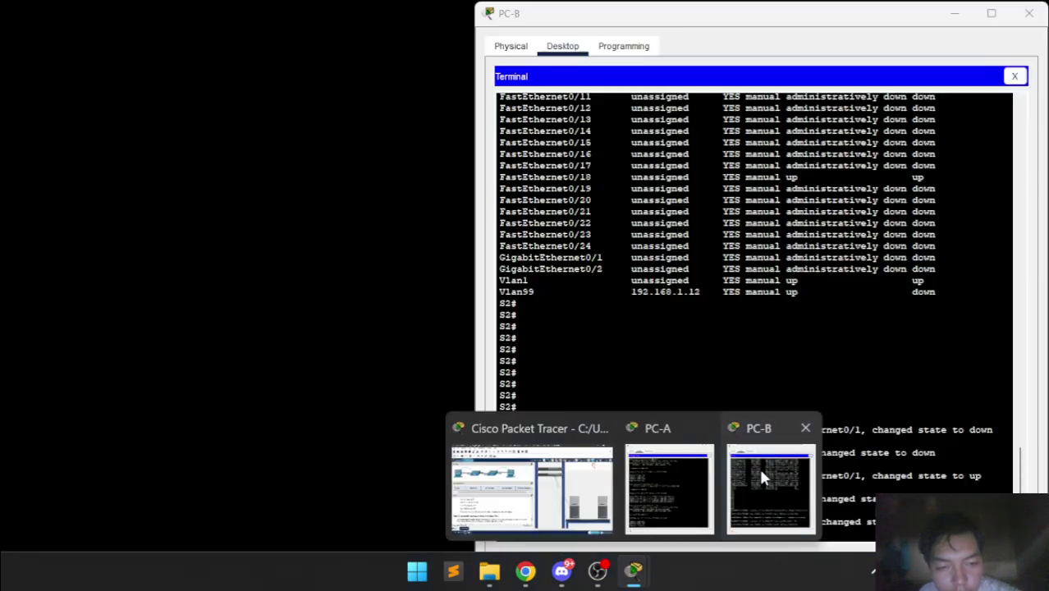
{"action": "left_click", "coordinate": [659, 490]}
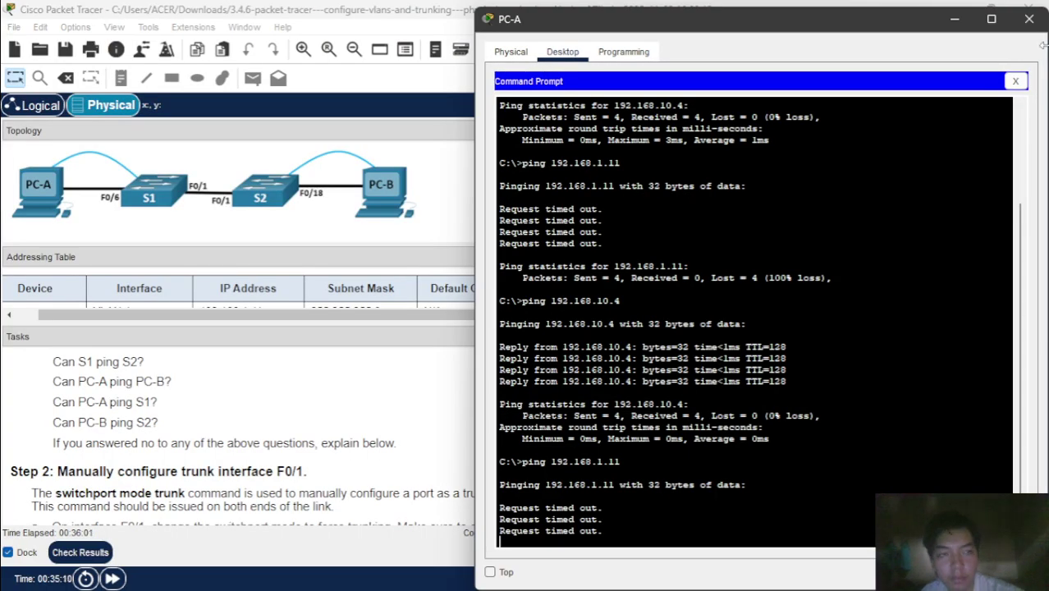
{"action": "left_click", "coordinate": [1017, 83]}
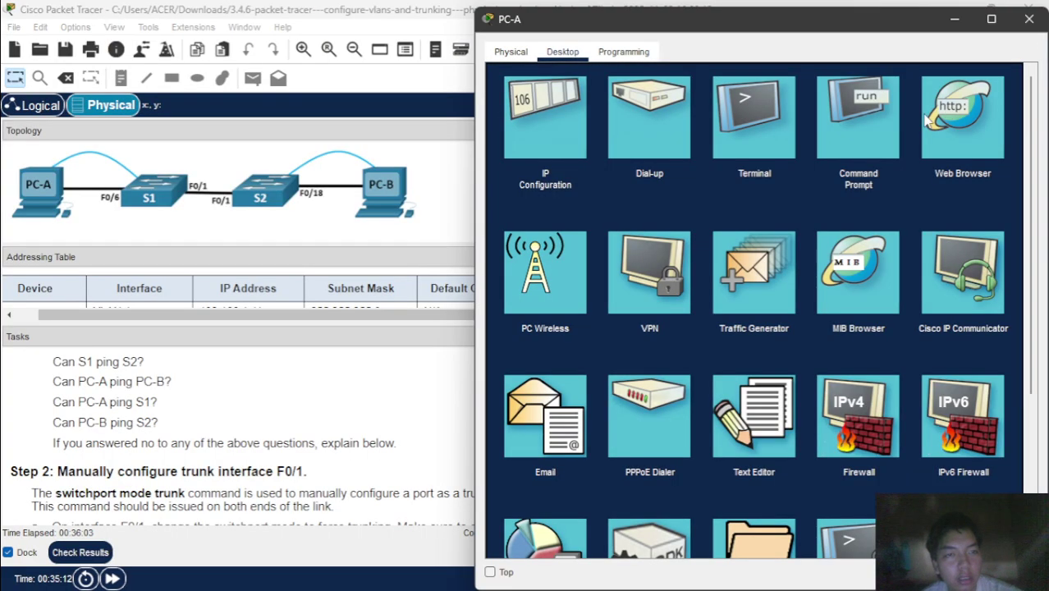
{"action": "left_click", "coordinate": [765, 128]}
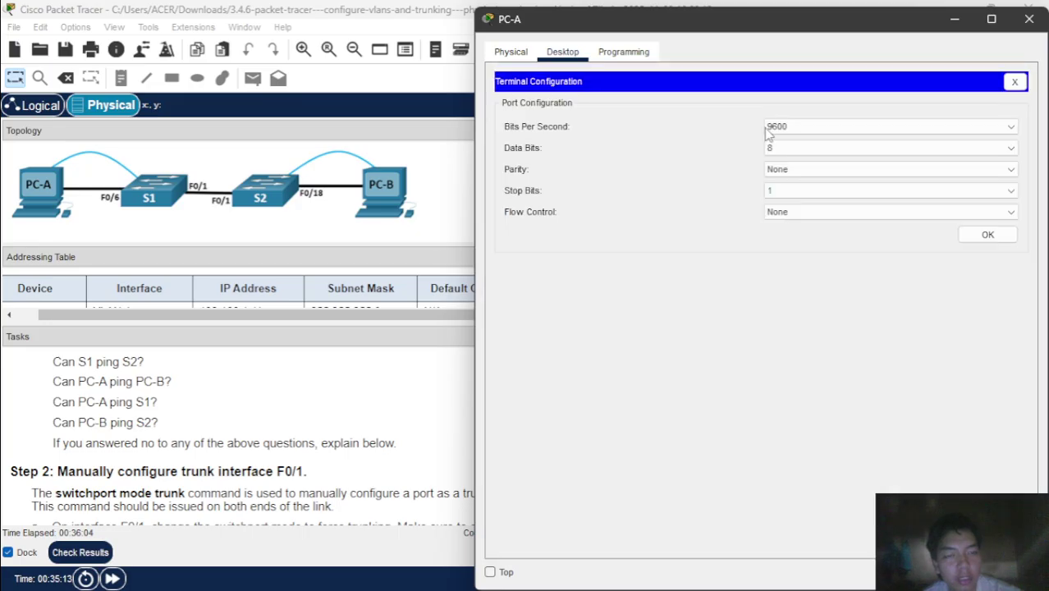
{"action": "left_click", "coordinate": [975, 233]}
{"action": "scroll", "coordinate": [339, 490], "scroll_direction": "down", "scroll_amount": 3}
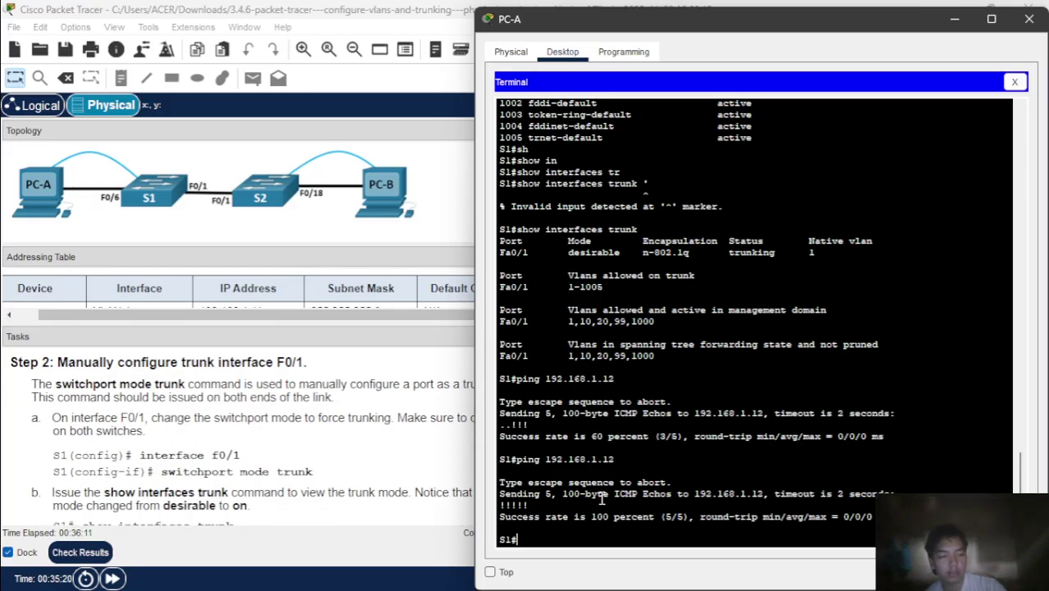
- On S1, run conf t, interface f0/1 and switchport mode trunk
{"action": "type", "text": "conf"}
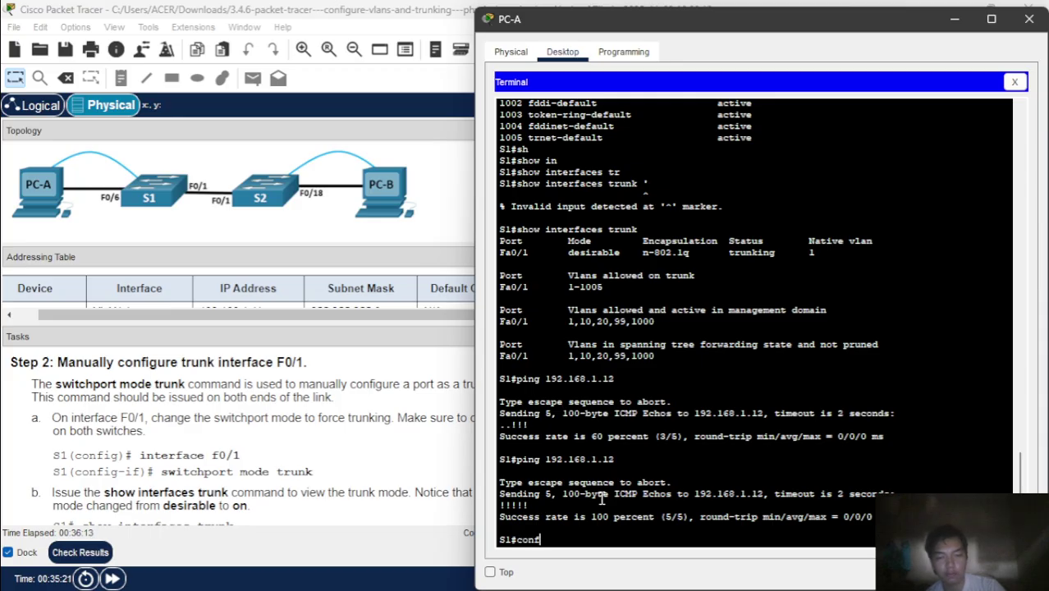
{"action": "type", "text": " t"}
{"action": "key", "text": "Return"}
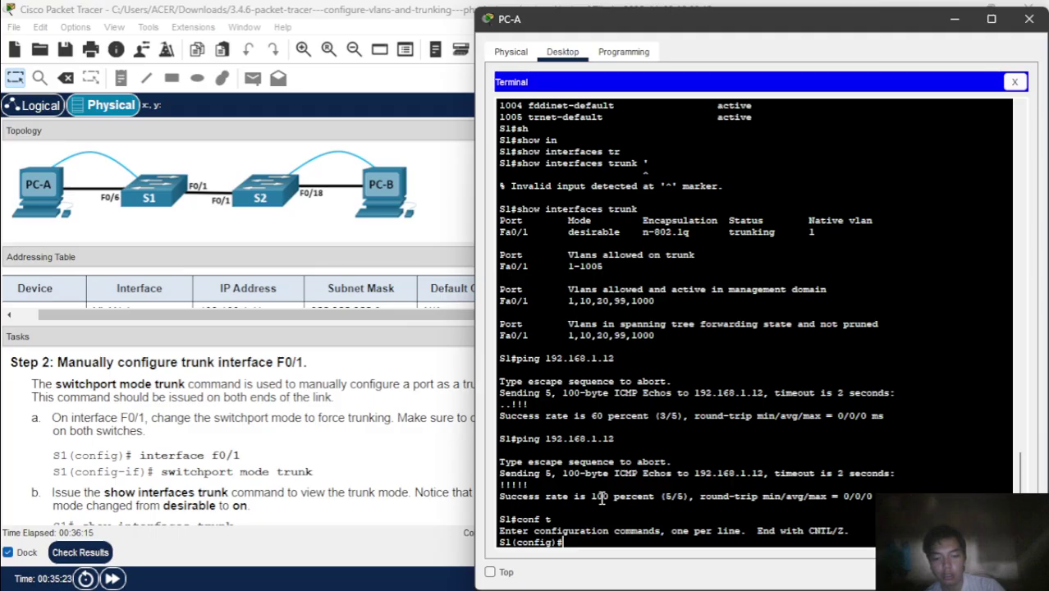
{"action": "type", "text": "in"}
{"action": "key", "text": "Tab"}
{"action": "type", "text": "f0/1"}
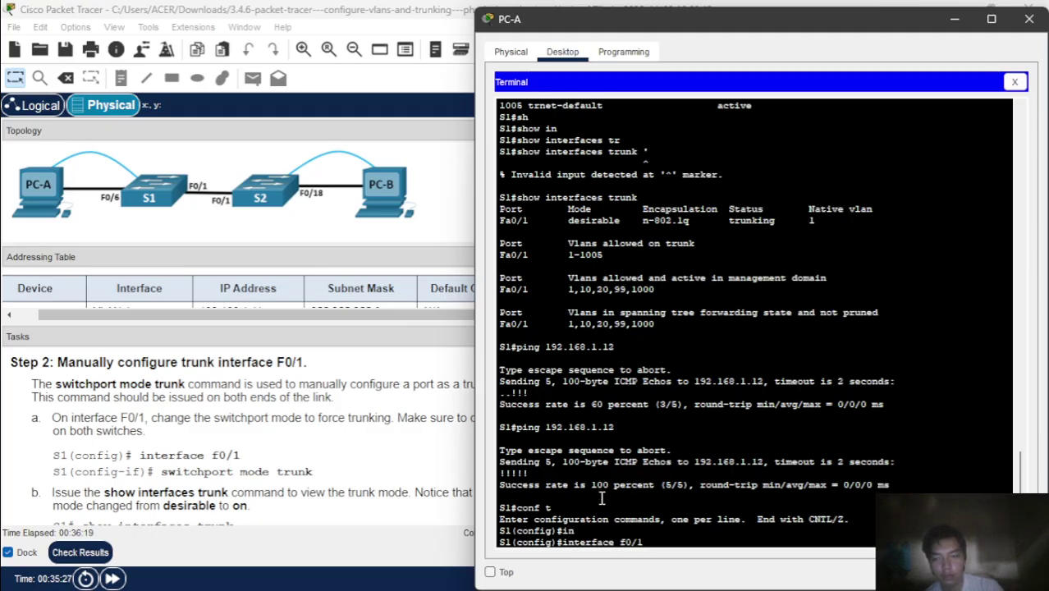
{"action": "key", "text": "Return"}
{"action": "type", "text": "sw"}
{"action": "key", "text": "Tab"}
{"action": "type", "text": "mo"}
{"action": "key", "text": "Tab"}
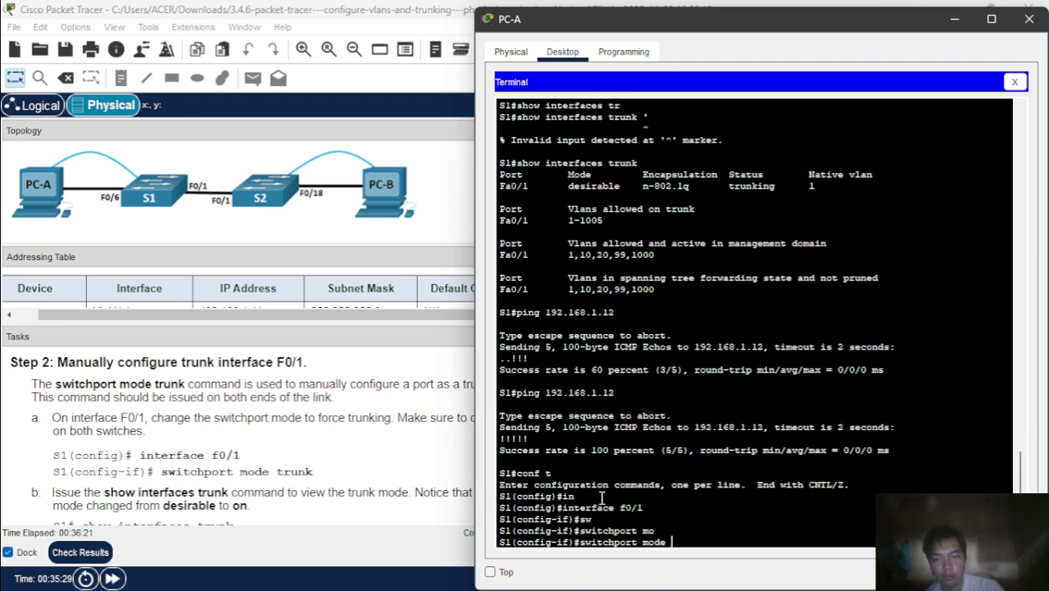
{"action": "type", "text": "tr"}
{"action": "key", "text": "Tab"}
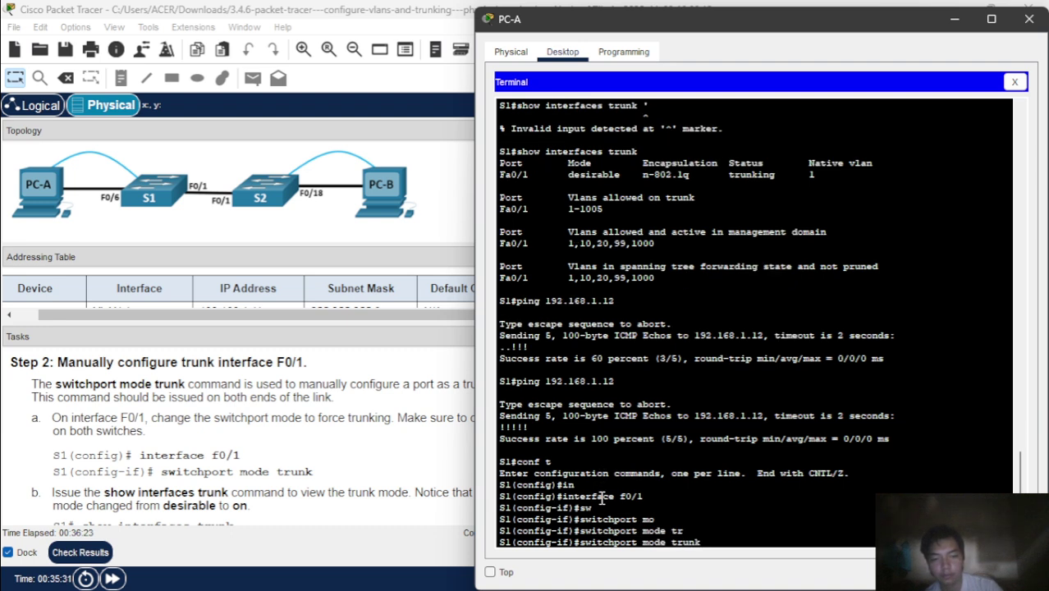
{"action": "key", "text": "Return"}
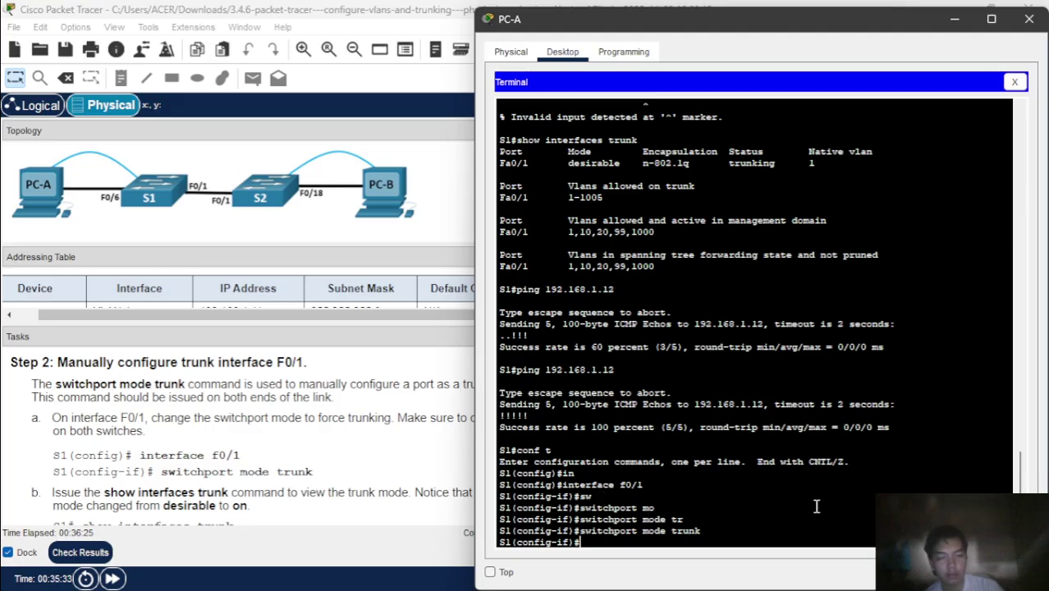
{"action": "left_click", "coordinate": [419, 443]}
- Open S2's console from PC-B, enter conf t, and exit the mistakenly chosen F0/2 interface
{"action": "left_click", "coordinate": [972, 384]}
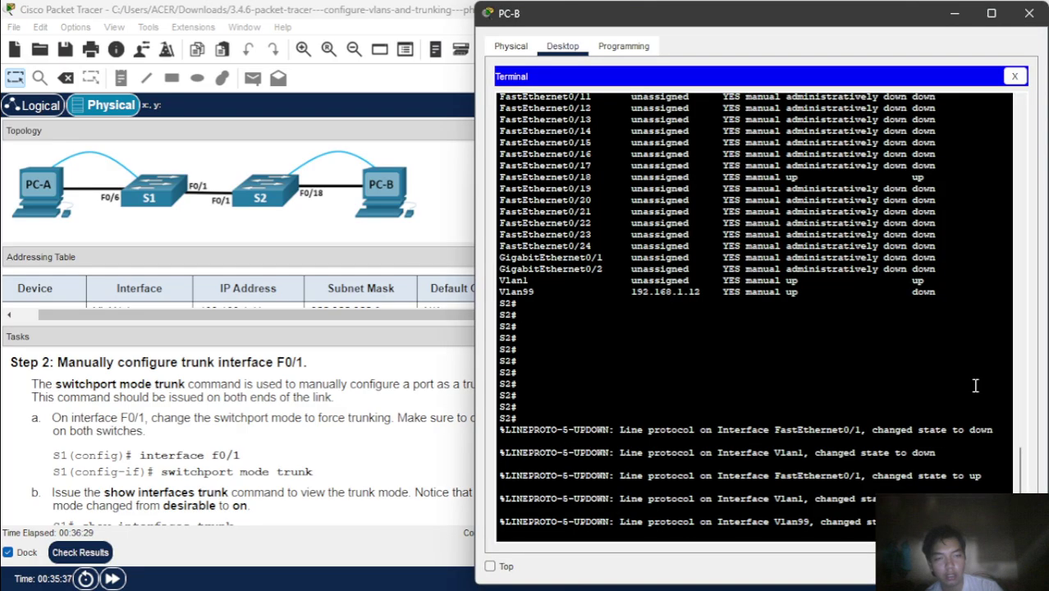
{"action": "type", "text": "conf t"}
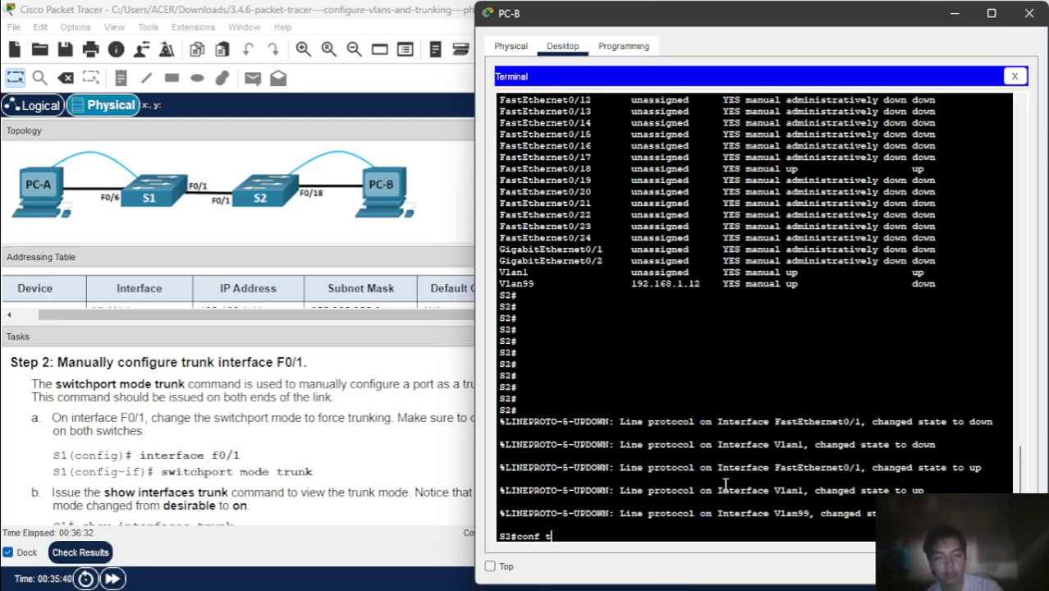
{"action": "key", "text": "Return"}
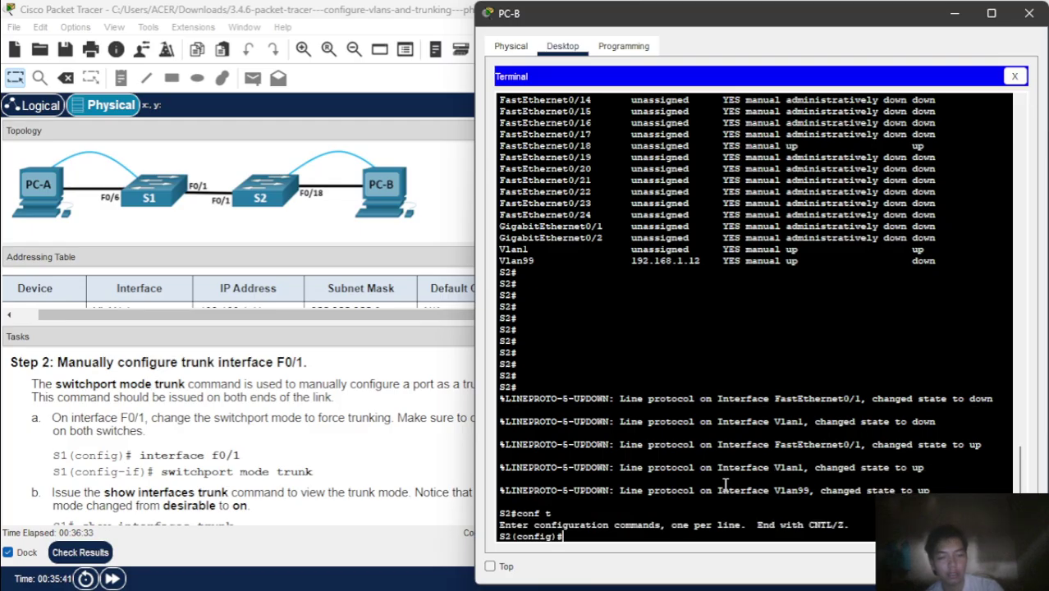
{"action": "type", "text": "in"}
{"action": "key", "text": "Tab"}
{"action": "type", "text": "f0"}
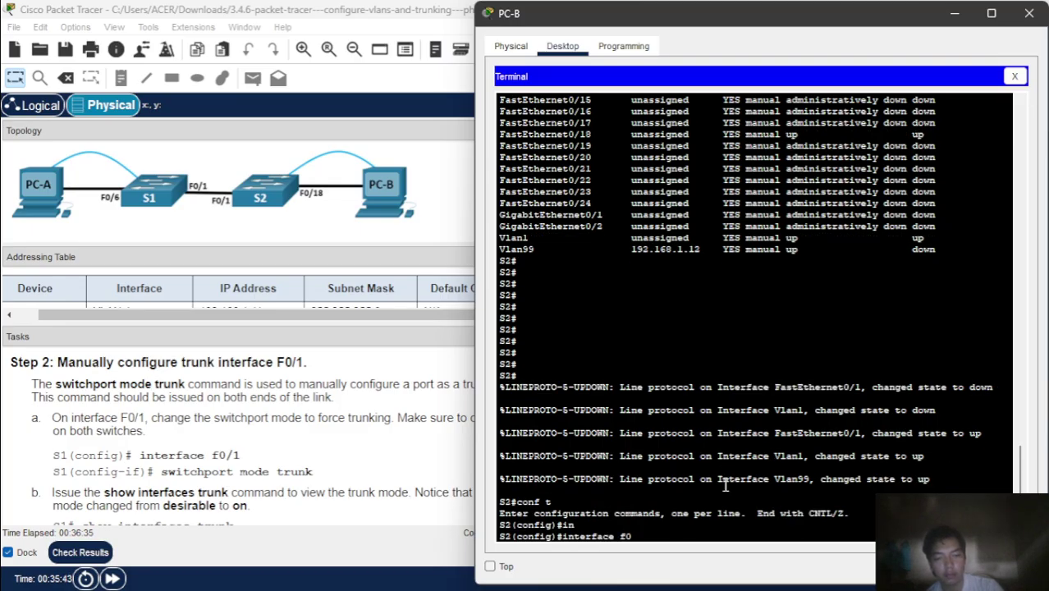
{"action": "type", "text": "/2"}
{"action": "key", "text": "Return"}
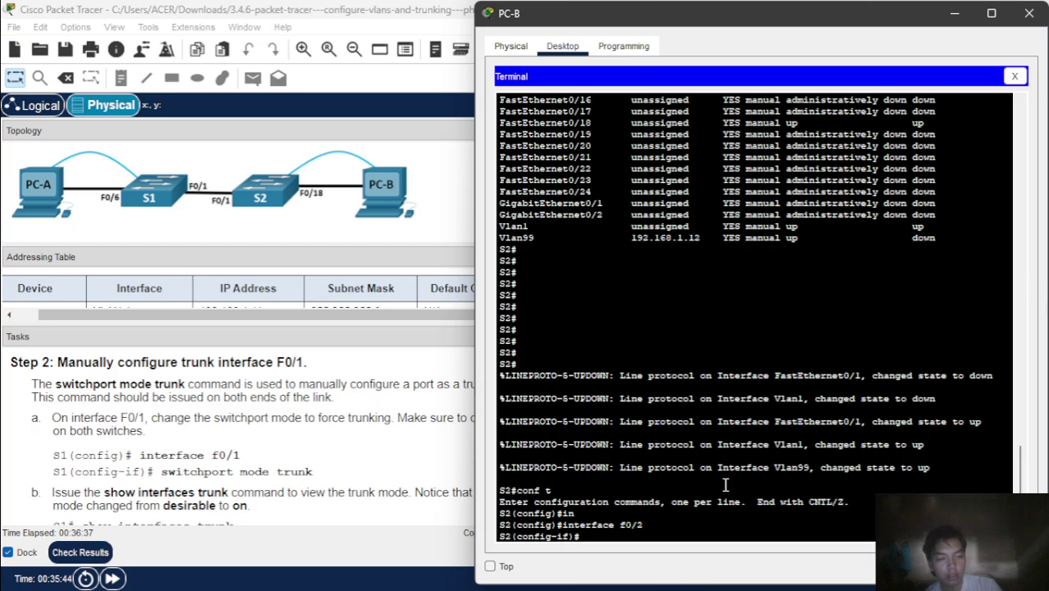
{"action": "type", "text": "se"}
{"action": "key", "text": "Tab"}
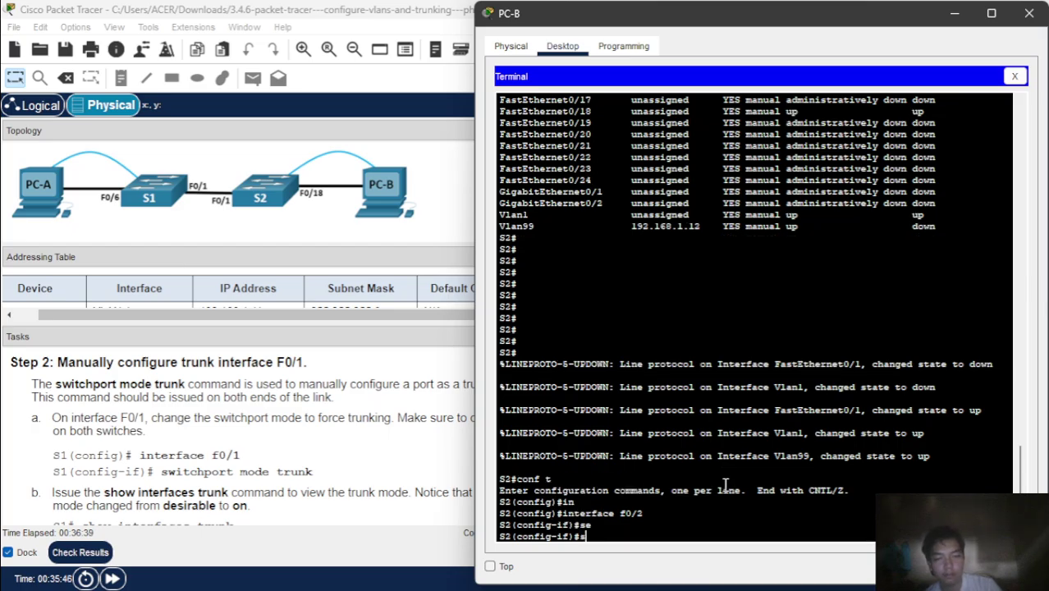
{"action": "type", "text": "w"}
{"action": "key", "text": "Tab"}
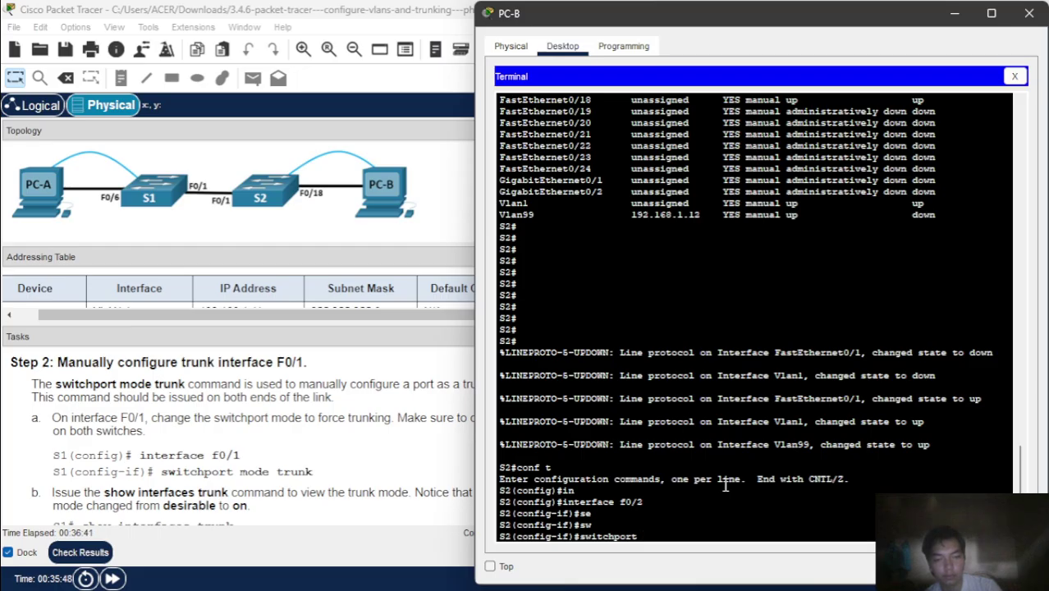
{"action": "key", "text": "BackSpace"}
{"action": "key", "text": "BackSpace"}
{"action": "key", "text": "BackSpace"}
{"action": "key", "text": "BackSpace"}
{"action": "key", "text": "BackSpace"}
{"action": "key", "text": "BackSpace"}
{"action": "key", "text": "BackSpace"}
{"action": "key", "text": "BackSpace"}
{"action": "key", "text": "BackSpace"}
{"action": "key", "text": "BackSpace"}
{"action": "type", "text": "exit"}
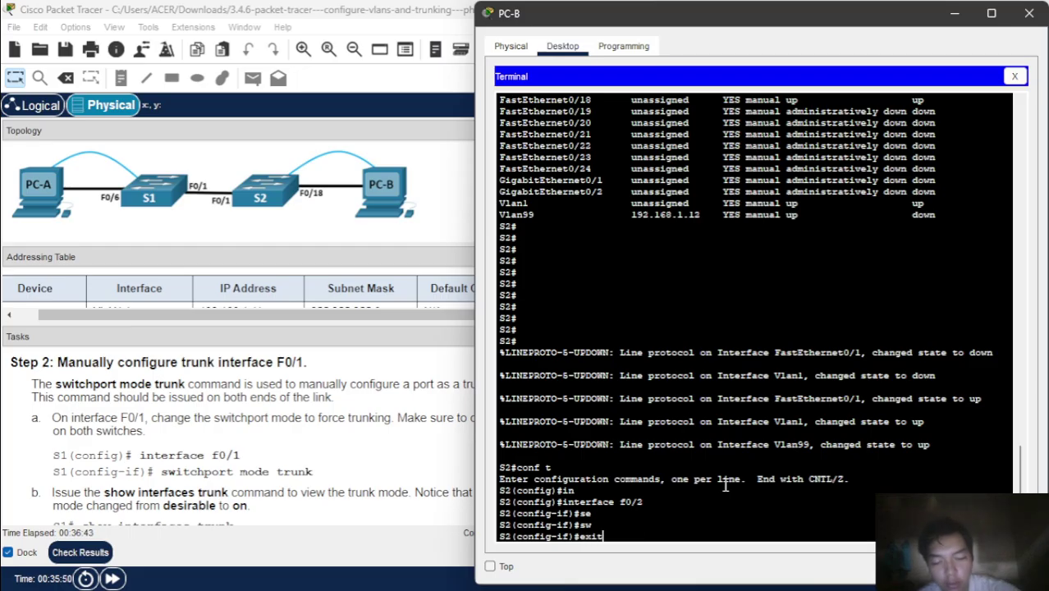
{"action": "key", "text": "Return"}
- Force S2's F0/1 into switchport mode trunk
{"action": "type", "text": "interface f0/2"}
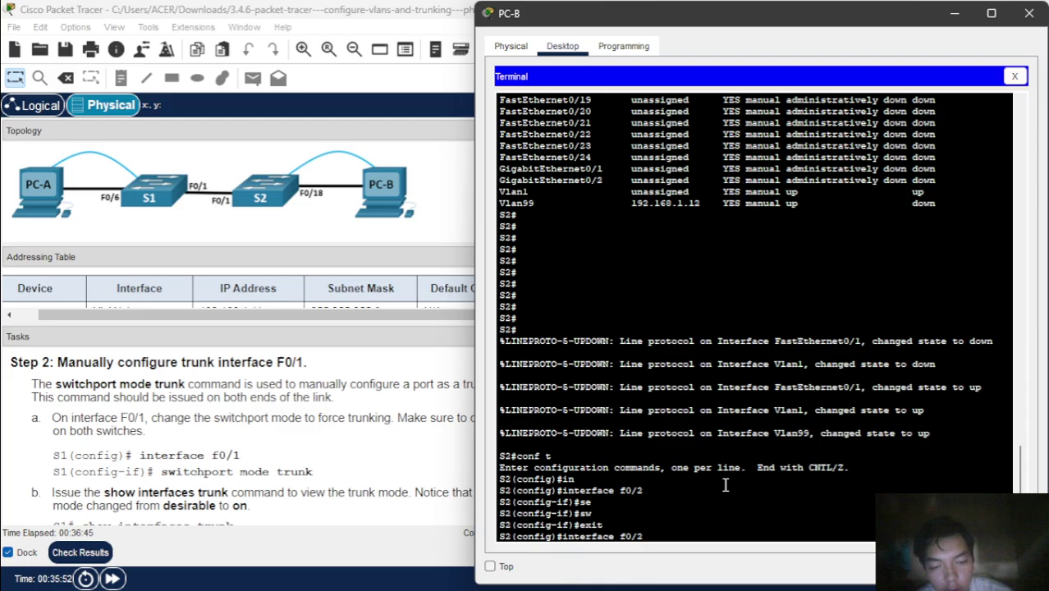
{"action": "key", "text": "Return"}
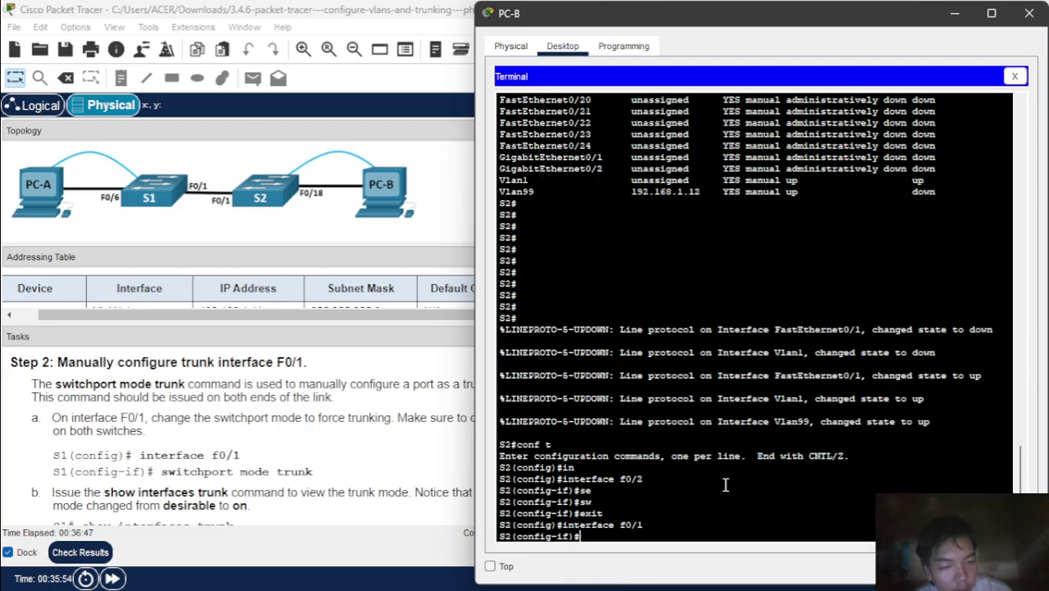
{"action": "type", "text": "sw"}
{"action": "key", "text": "Tab"}
{"action": "type", "text": "mo"}
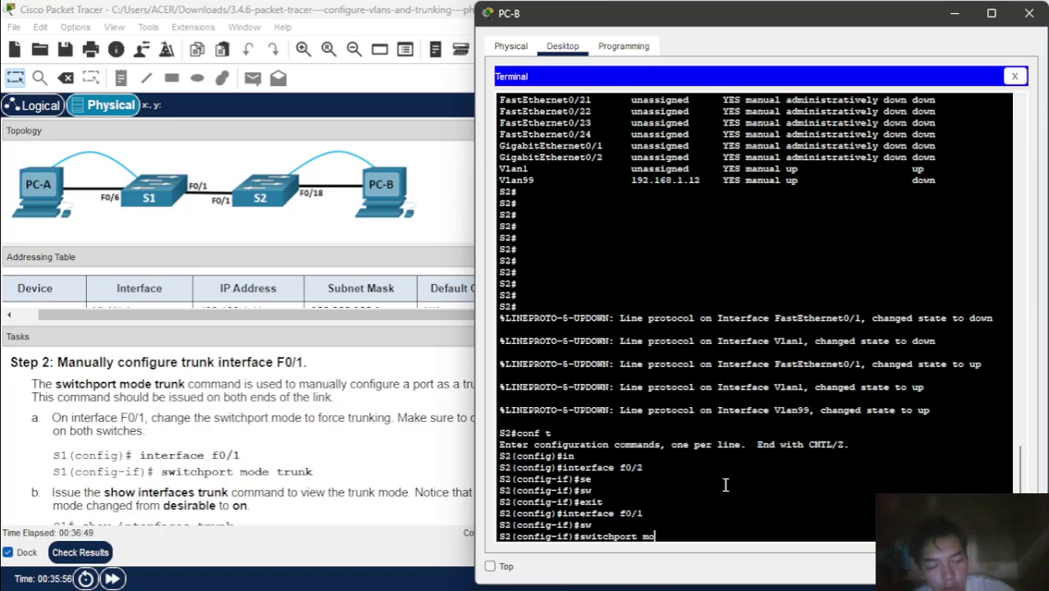
{"action": "type", "text": "d"}
{"action": "key", "text": "Tab"}
{"action": "type", "text": "tr"}
{"action": "key", "text": "Tab"}
{"action": "key", "text": "Return"}
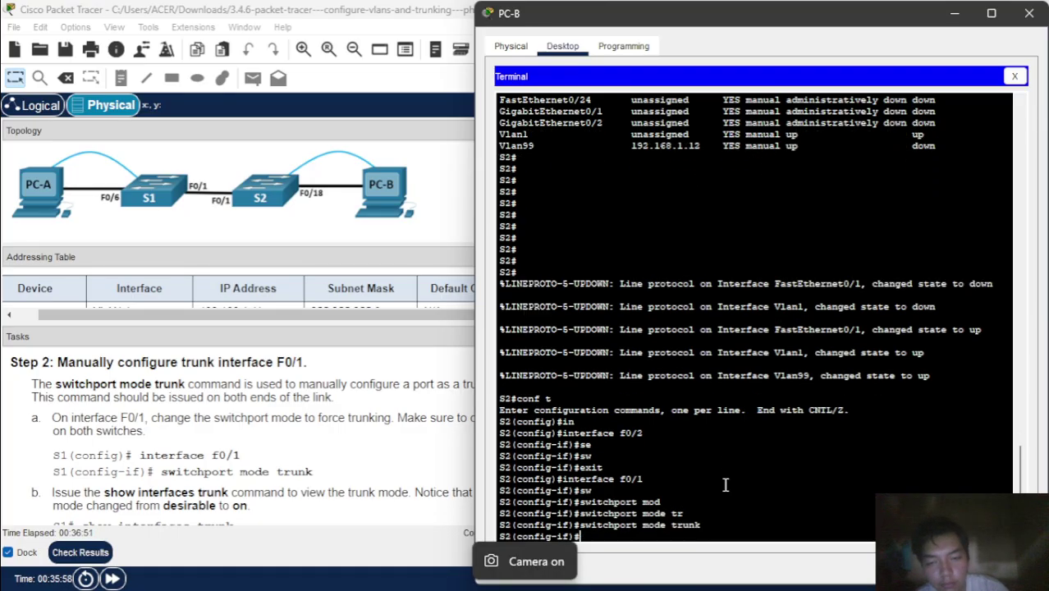
{"action": "left_click", "coordinate": [341, 471]}
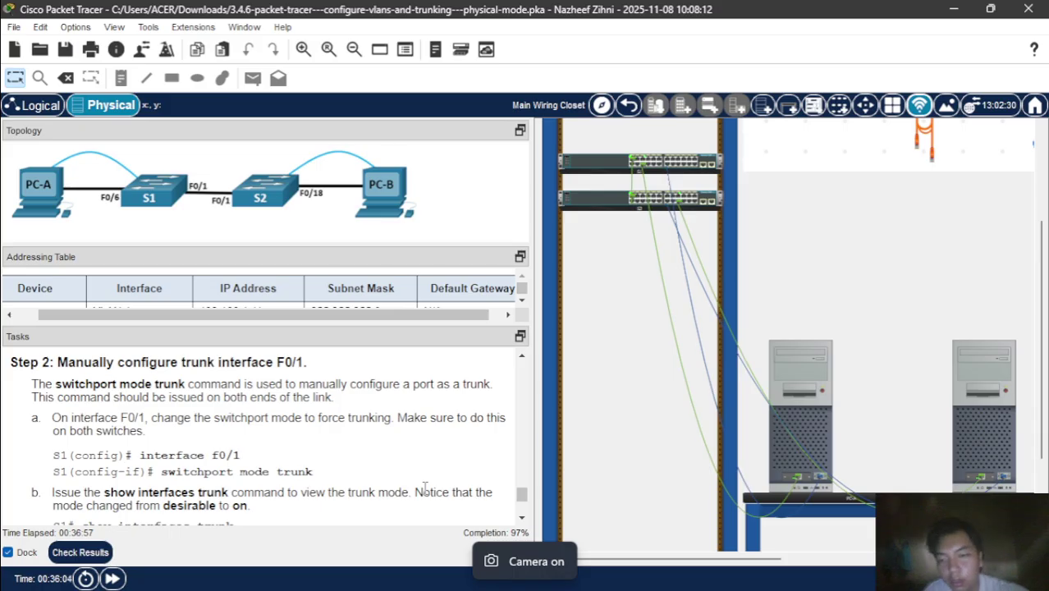
- Open PC-A's Terminal showing the S1 console session from the Physical view rack
{"action": "scroll", "coordinate": [424, 488], "scroll_direction": "down", "scroll_amount": 5}
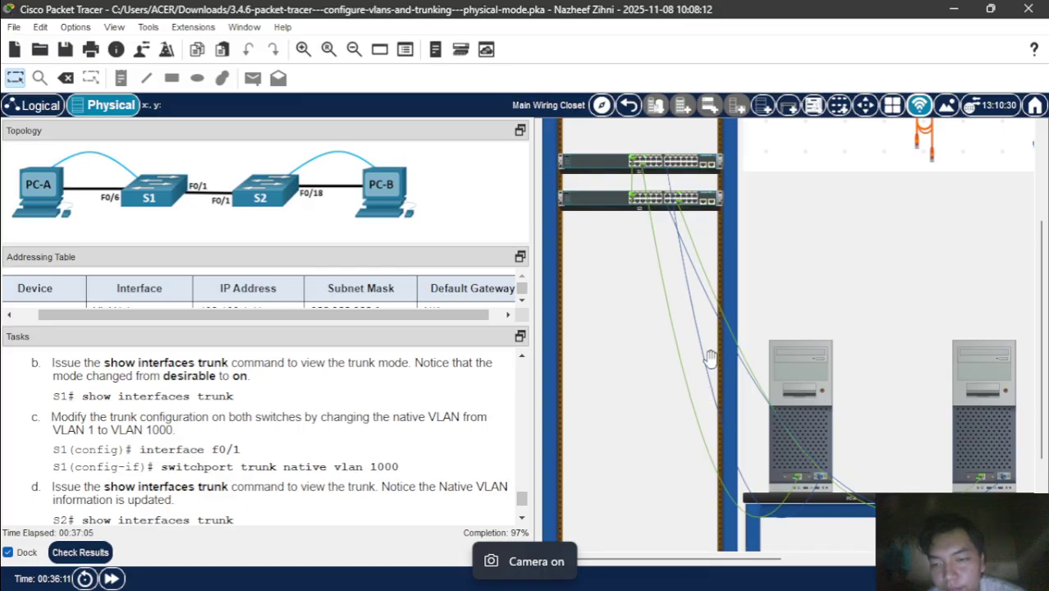
{"action": "left_click", "coordinate": [804, 364]}
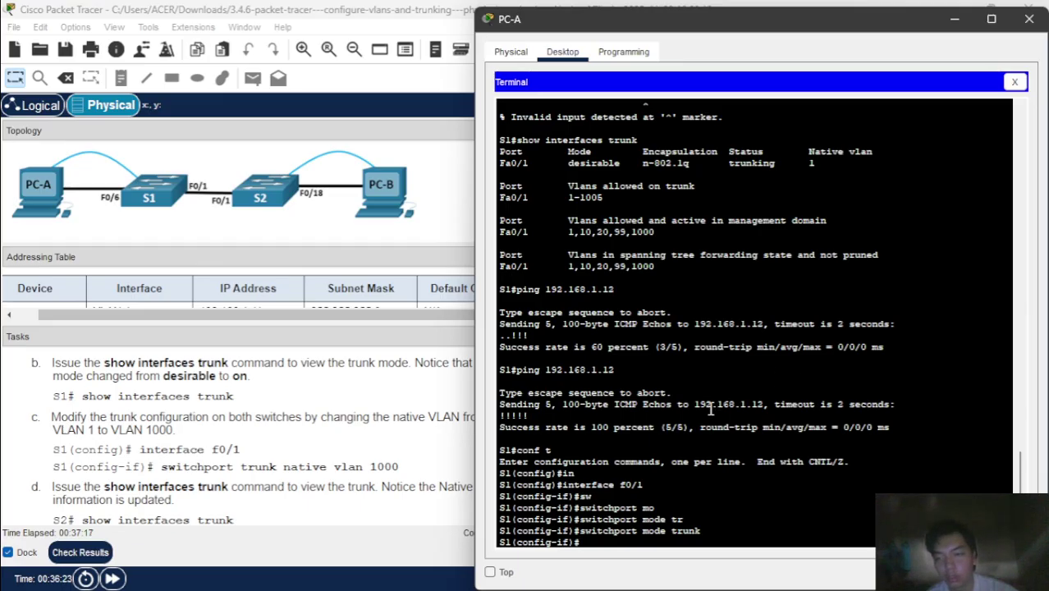
- Re-enter interface f0/1 configuration on S1
{"action": "scroll", "coordinate": [420, 437], "scroll_direction": "down", "scroll_amount": 1}
{"action": "scroll", "coordinate": [419, 438], "scroll_direction": "up", "scroll_amount": 3}
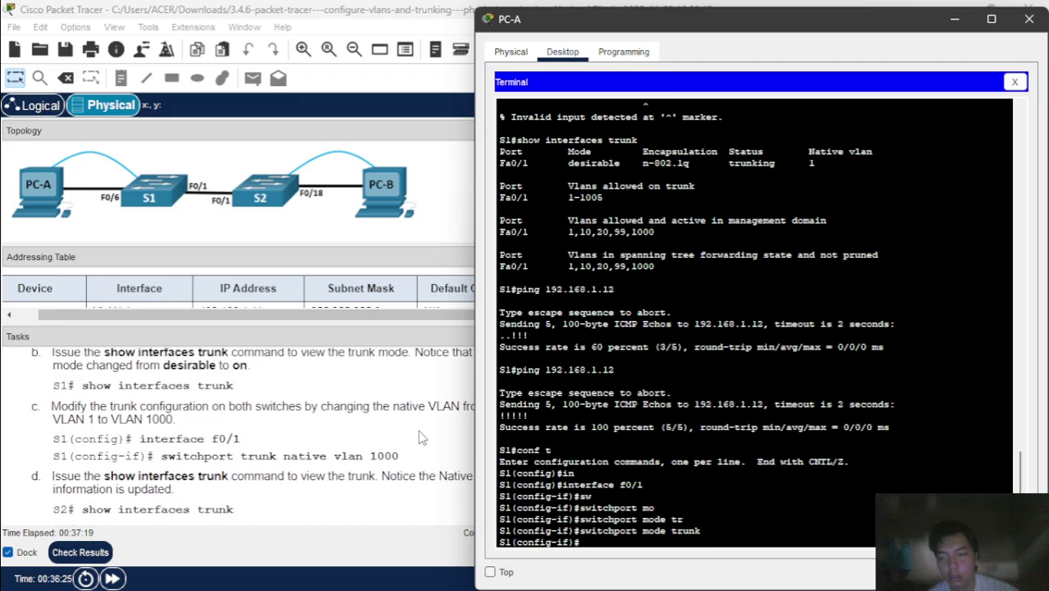
{"action": "scroll", "coordinate": [420, 437], "scroll_direction": "down", "scroll_amount": 1}
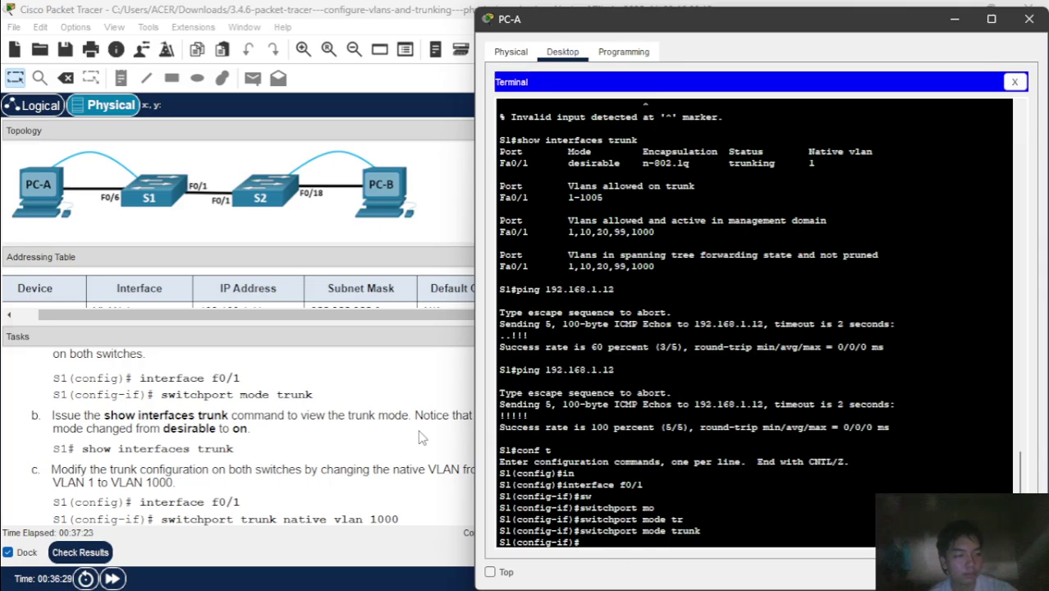
{"action": "type", "text": "exi"}
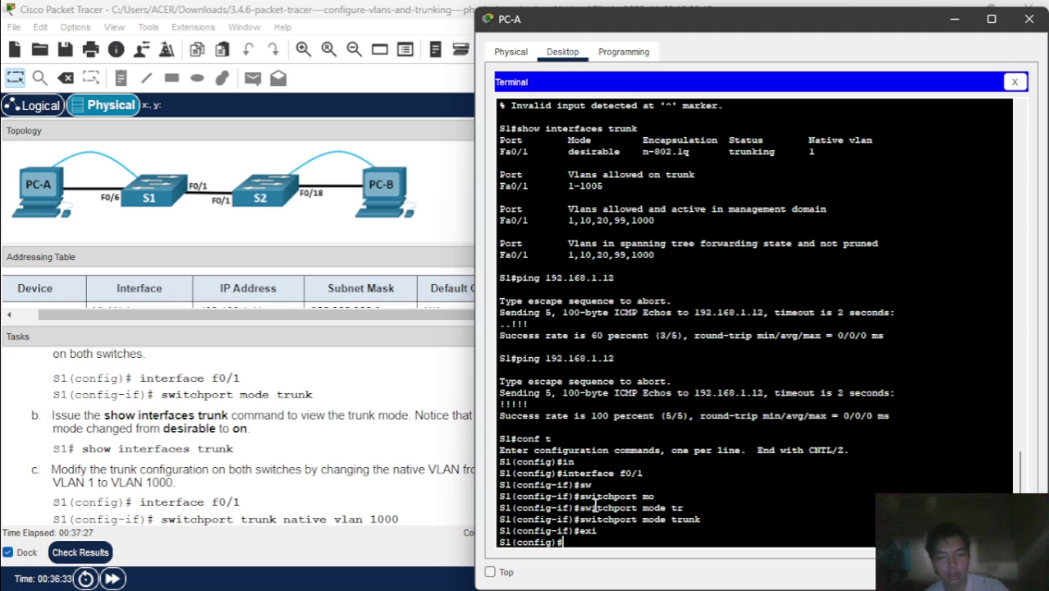
{"action": "key", "text": "Tab"}
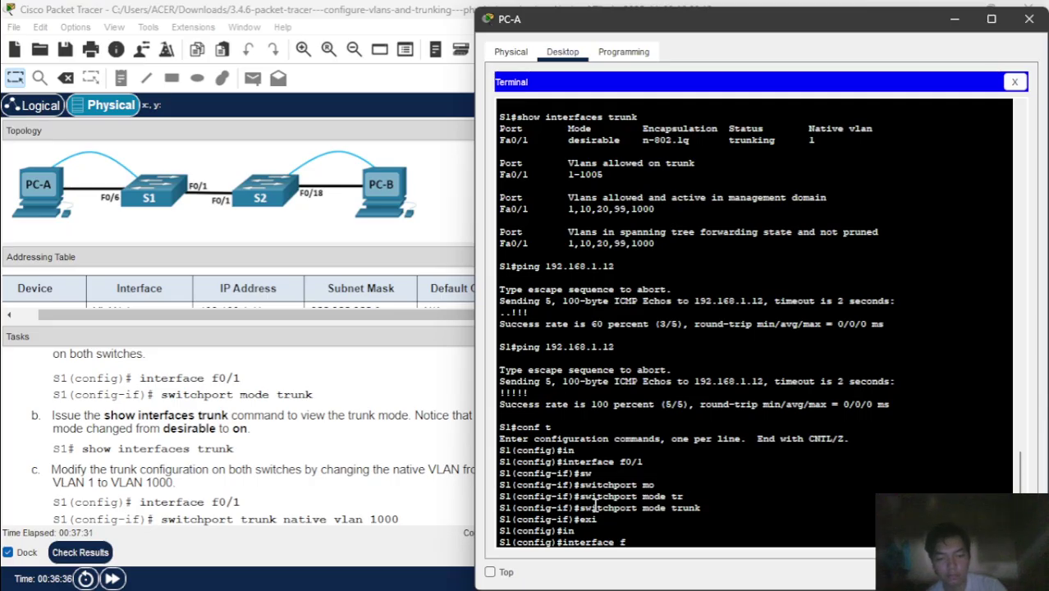
{"action": "type", "text": "f0/1"}
{"action": "key", "text": "Return"}
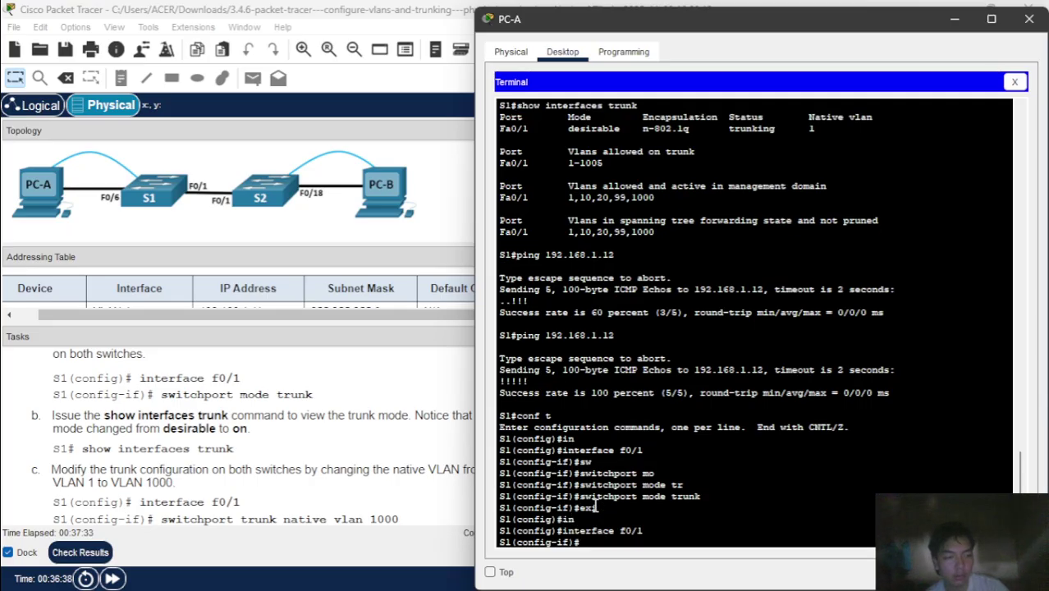
- Set native VLAN 1000 on S1's F0/1 trunk with switchport trunk native vlan 1000
{"action": "type", "text": "sw"}
{"action": "key", "text": "Tab"}
{"action": "type", "text": "tr"}
{"action": "key", "text": "Tab"}
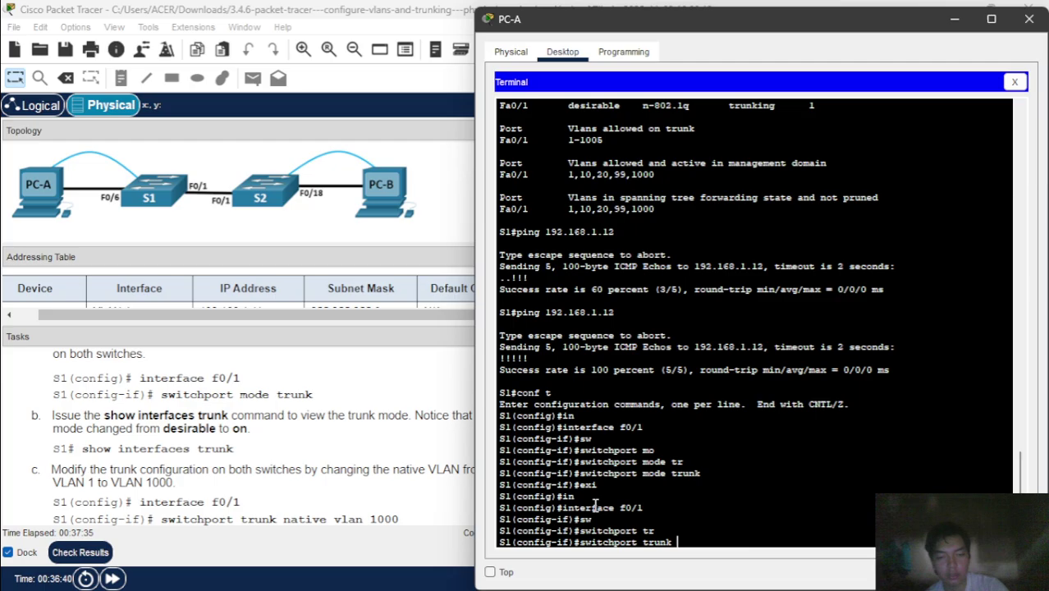
{"action": "type", "text": "na"}
{"action": "key", "text": "Tab"}
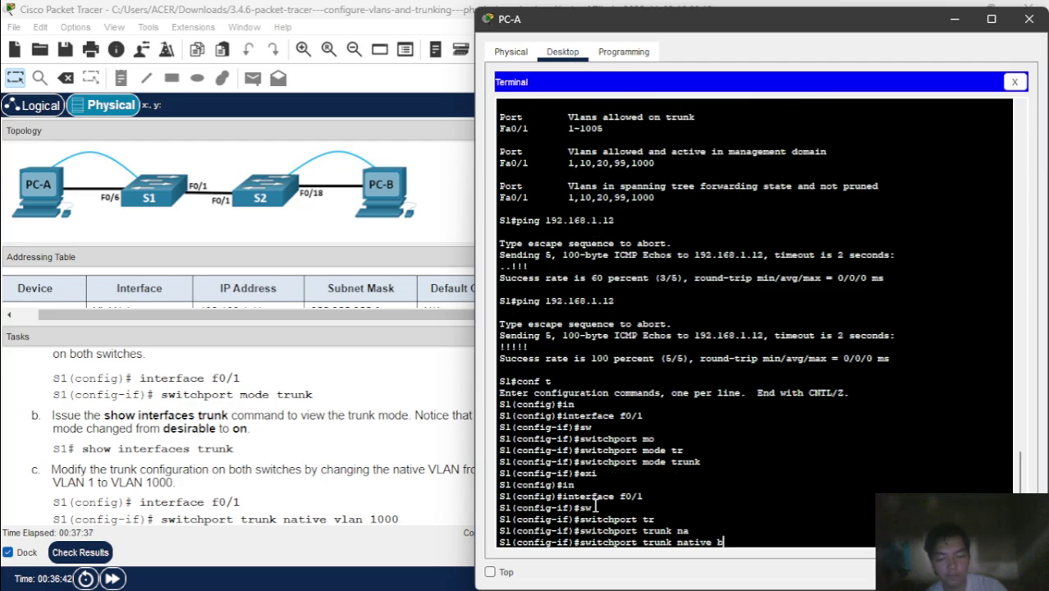
{"action": "type", "text": "vl"}
{"action": "key", "text": "Tab"}
{"action": "type", "text": "1000"}
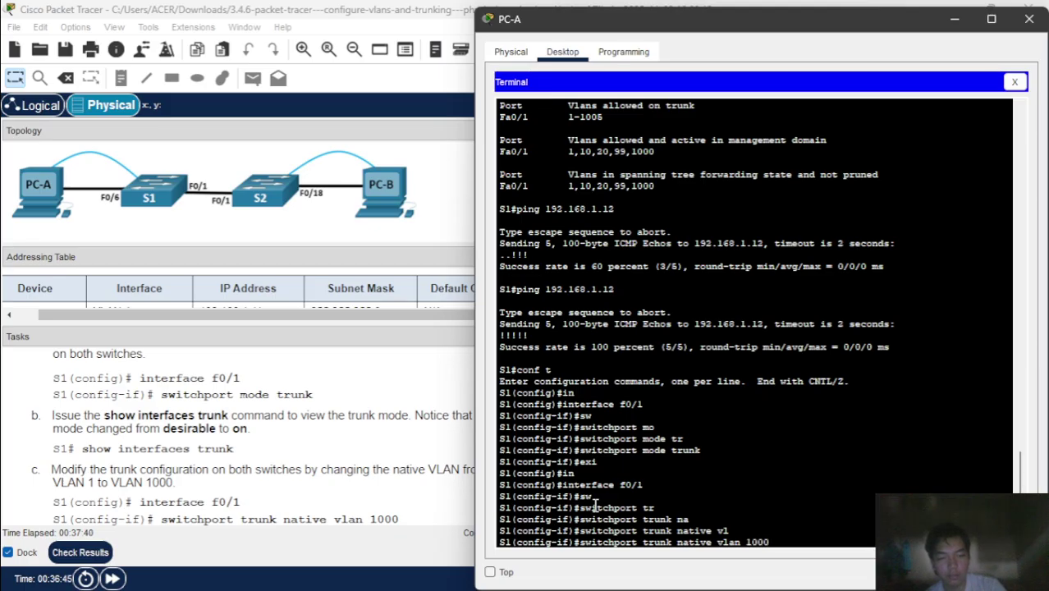
{"action": "key", "text": "Return"}
{"action": "left_click", "coordinate": [369, 489]}
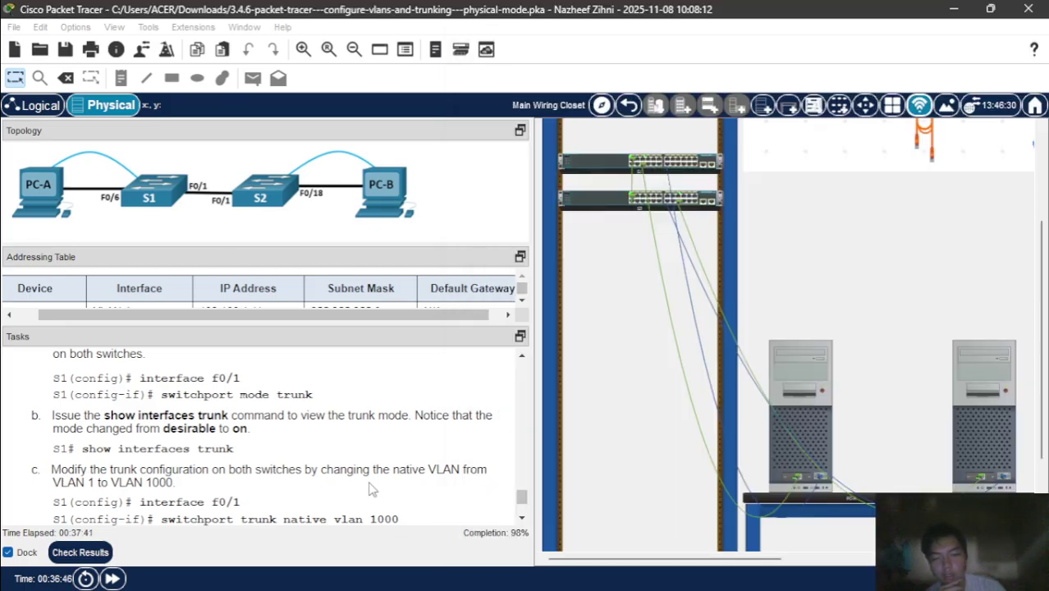
- In PC-B's S2 console, return to interface f0/1 configuration mode
{"action": "left_click", "coordinate": [977, 386]}
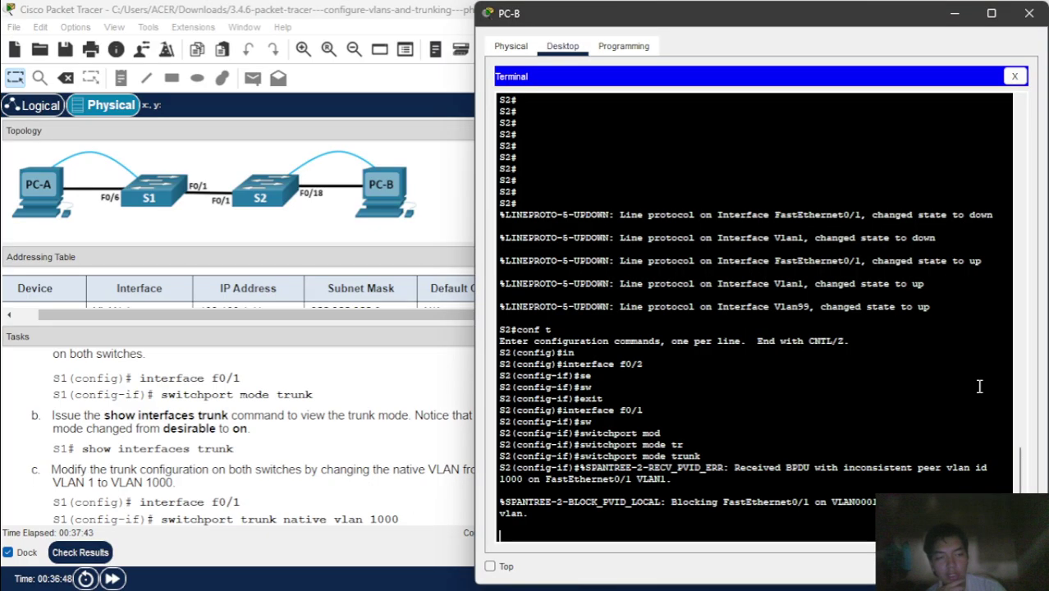
{"action": "key", "text": "Return"}
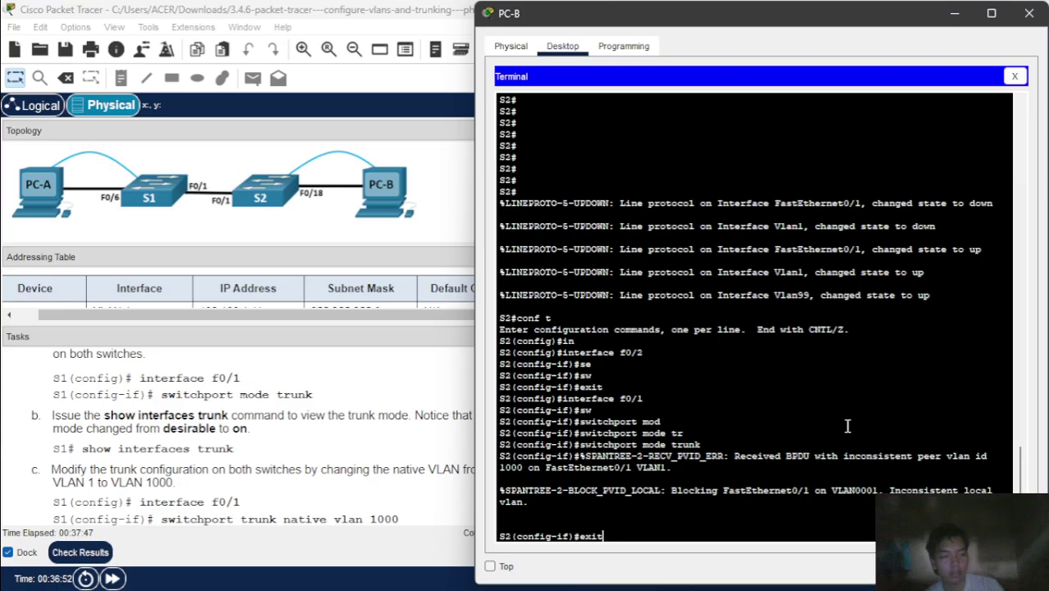
{"action": "key", "text": "Return"}
{"action": "key", "text": "Up"}
{"action": "key", "text": "Up"}
{"action": "key", "text": "Up"}
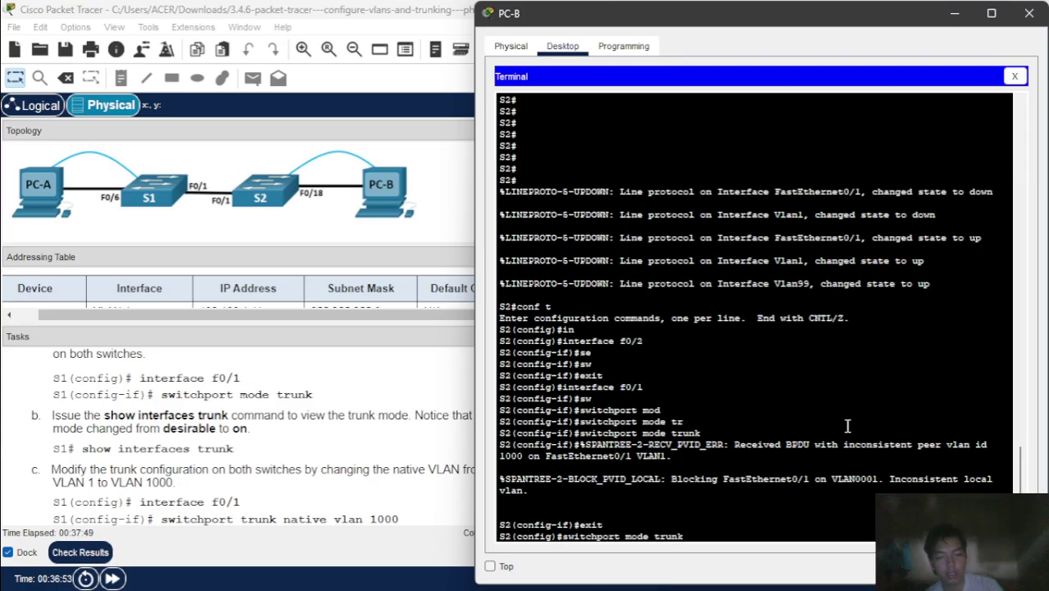
{"action": "key", "text": "Return"}
- Run 'switchport trunk native vlan 1000' on S2's F0/1
{"action": "type", "text": "s"}
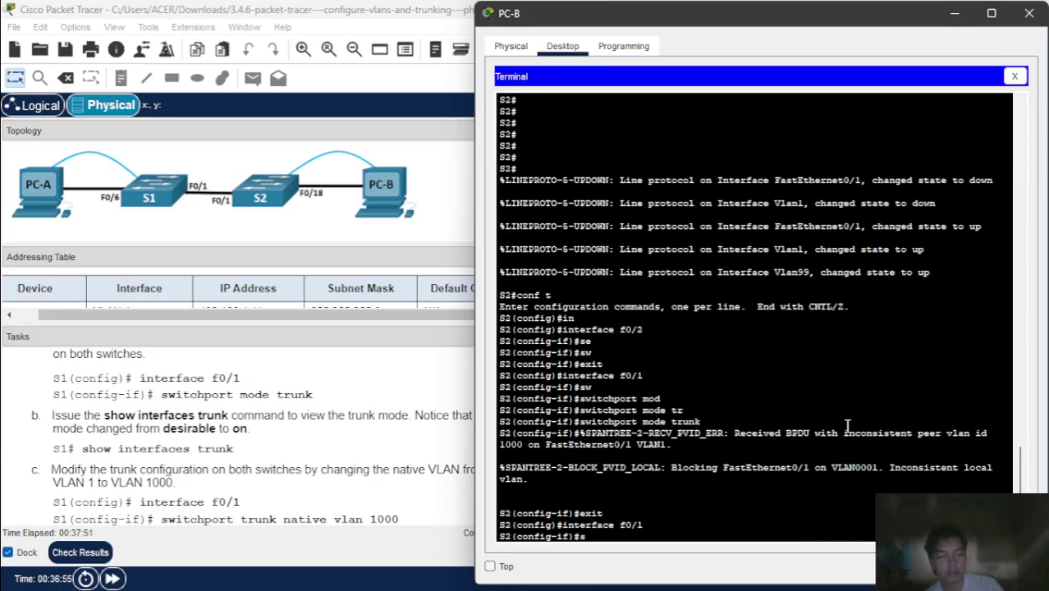
{"action": "type", "text": "w"}
{"action": "key", "text": "Tab"}
{"action": "type", "text": "tr"}
{"action": "key", "text": "Tab"}
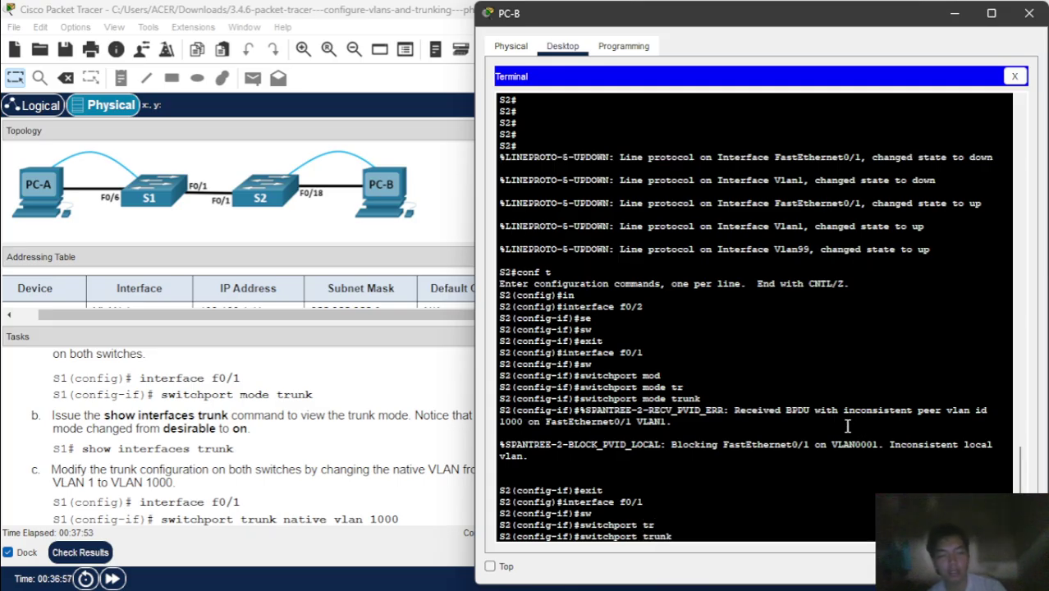
{"action": "type", "text": "n"}
{"action": "key", "text": "Tab"}
{"action": "type", "text": "vl"}
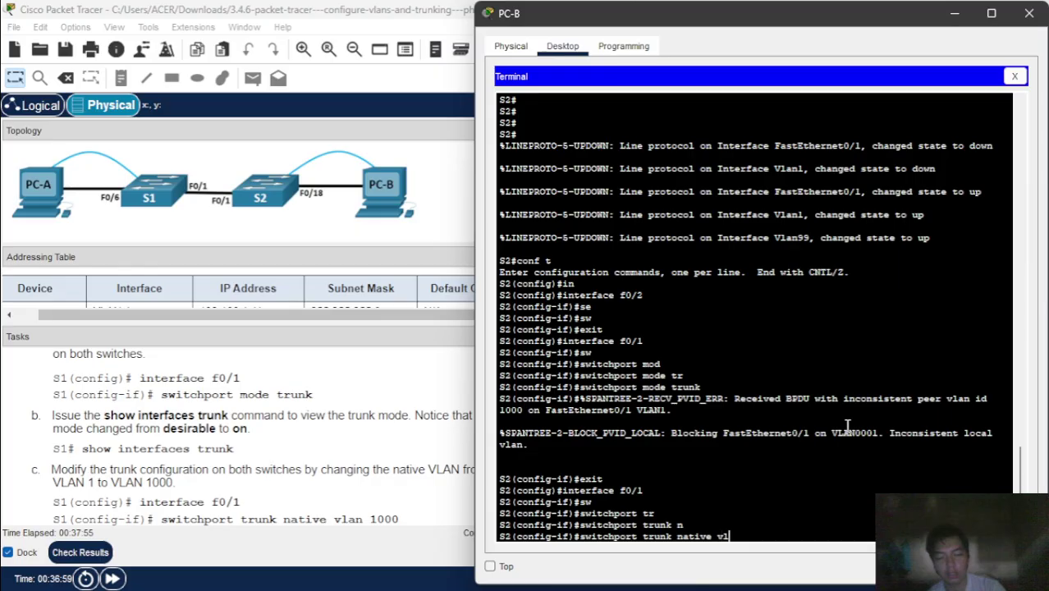
{"action": "key", "text": "Tab"}
{"action": "type", "text": "1000"}
{"action": "key", "text": "Return"}
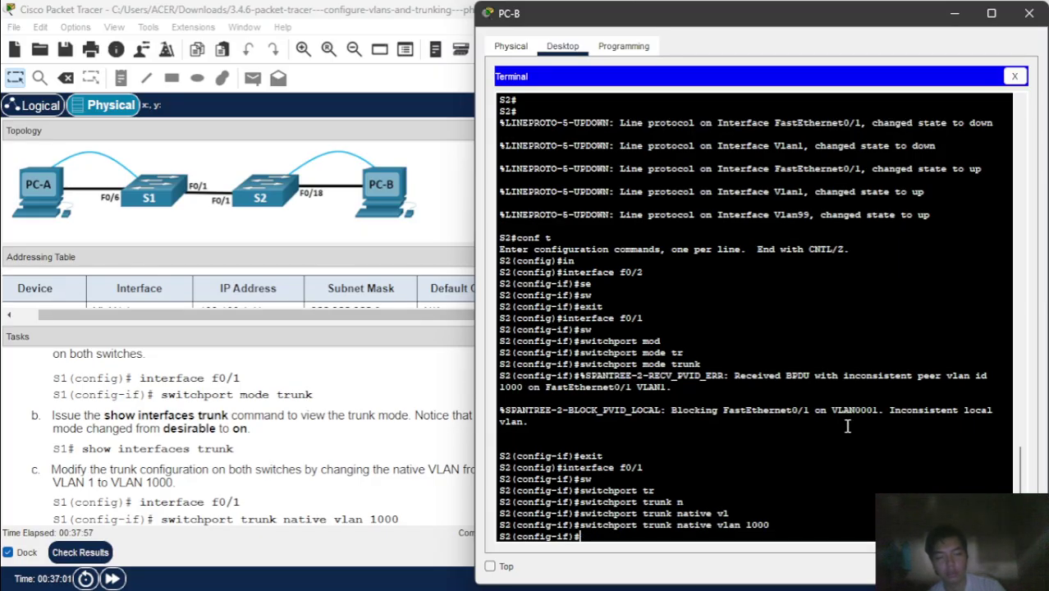
{"action": "left_click", "coordinate": [338, 441]}
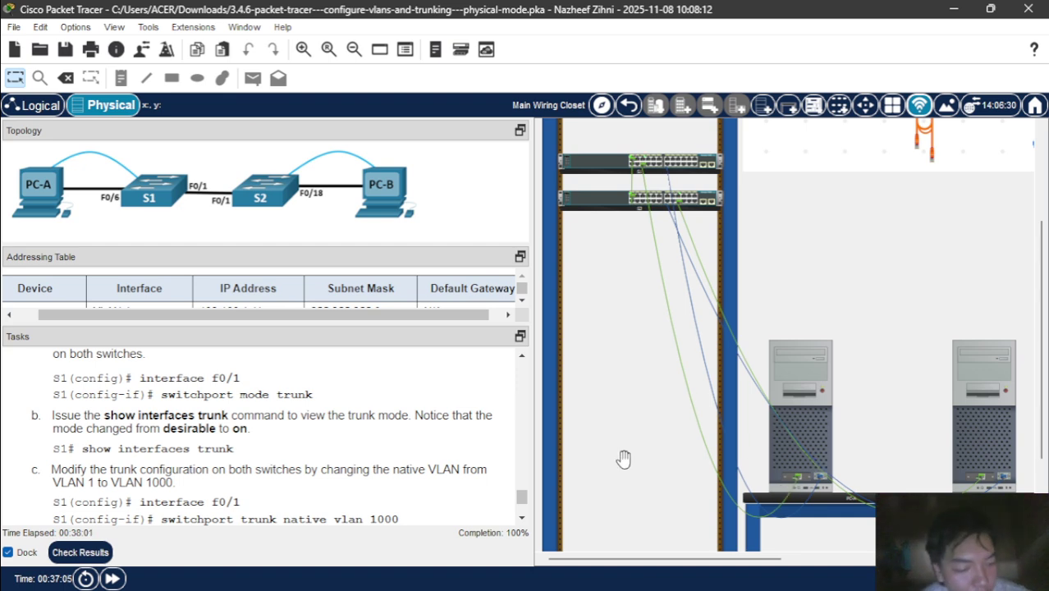
- Open PC-A's Command Prompt in place of its terminal
{"action": "mouse_move", "coordinate": [792, 431]}
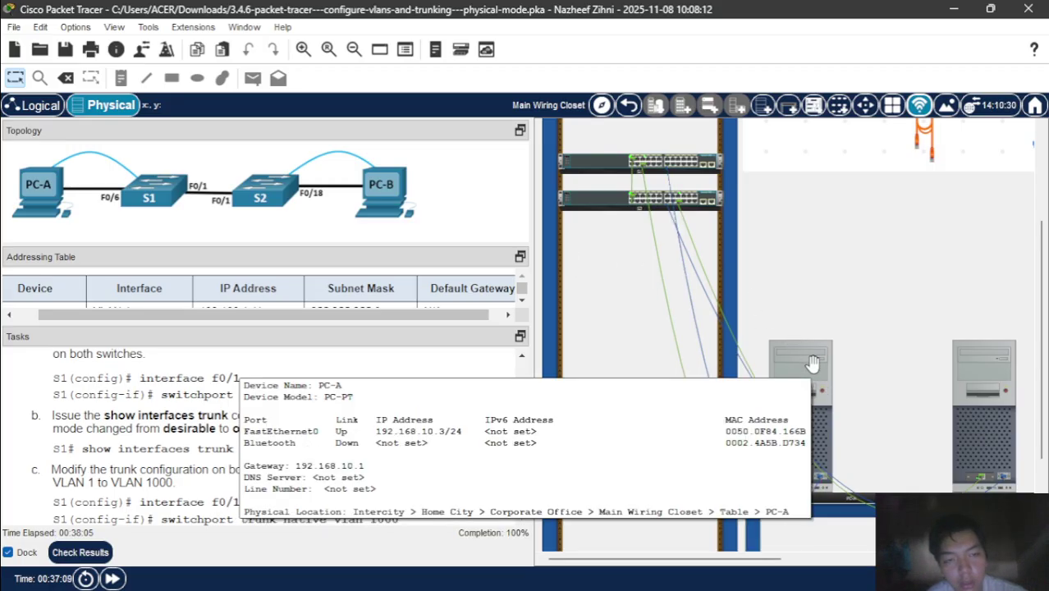
{"action": "left_click", "coordinate": [812, 363]}
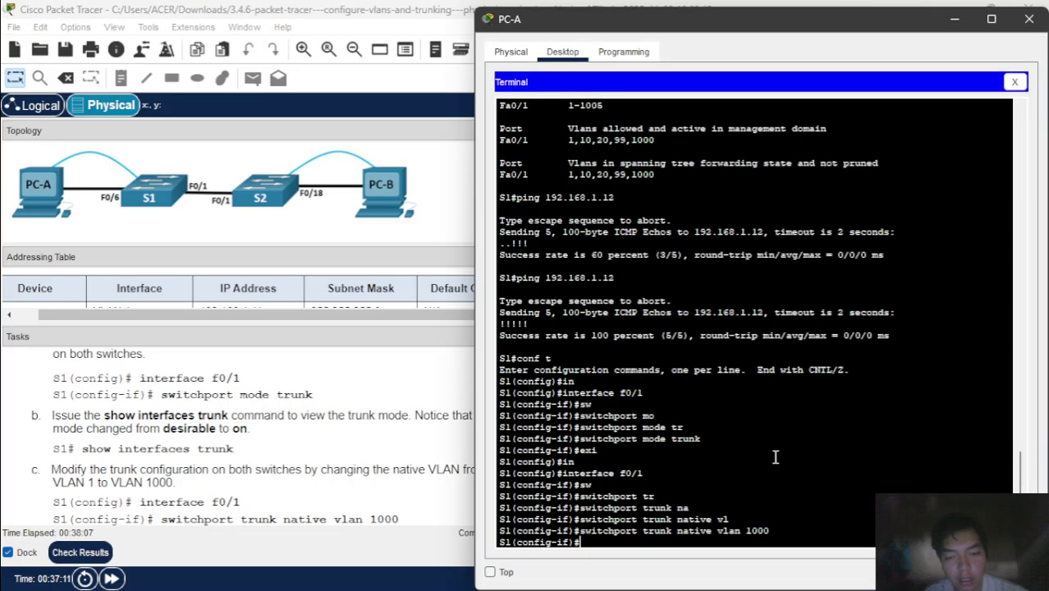
{"action": "left_click", "coordinate": [1016, 87]}
{"action": "left_click", "coordinate": [854, 149]}
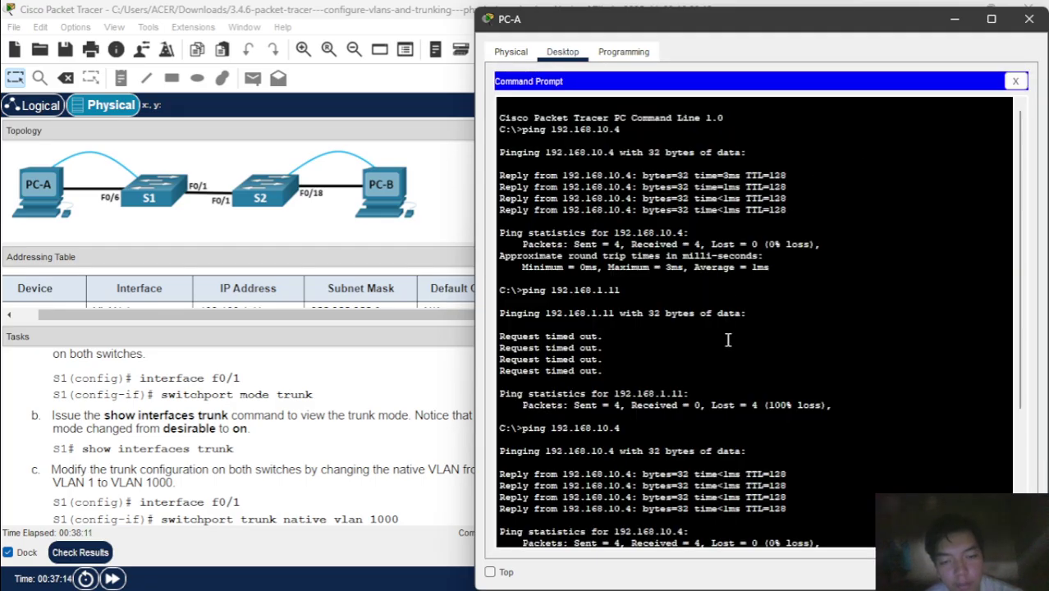
- Rerun ping 192.168.1.11 from PC-A, review the replies, then close and minimize PC-A
{"action": "key", "text": "Up"}
{"action": "key", "text": "Return"}
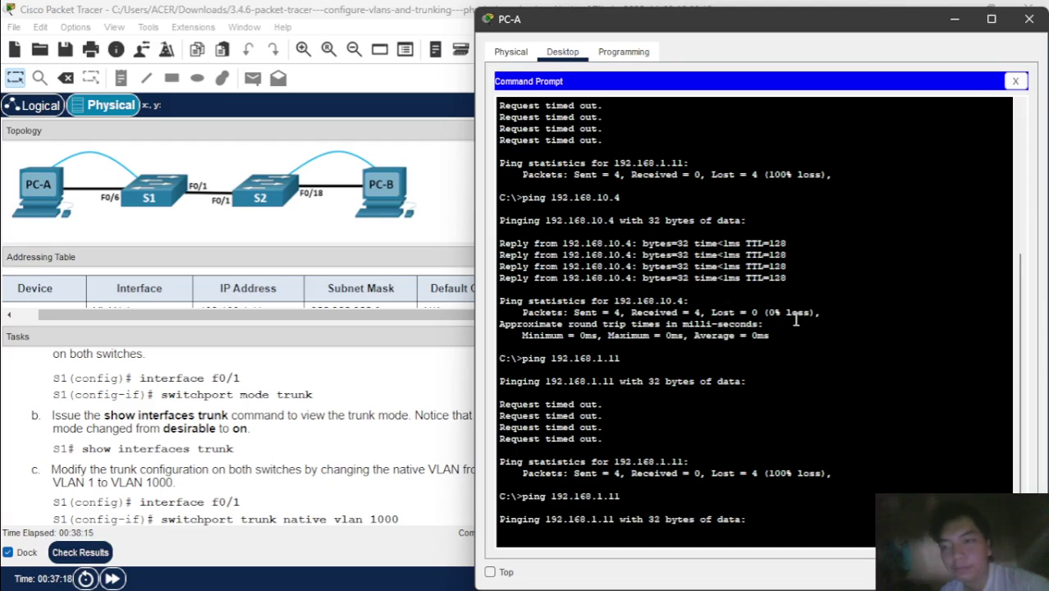
{"action": "scroll", "coordinate": [452, 402], "scroll_direction": "down", "scroll_amount": 4}
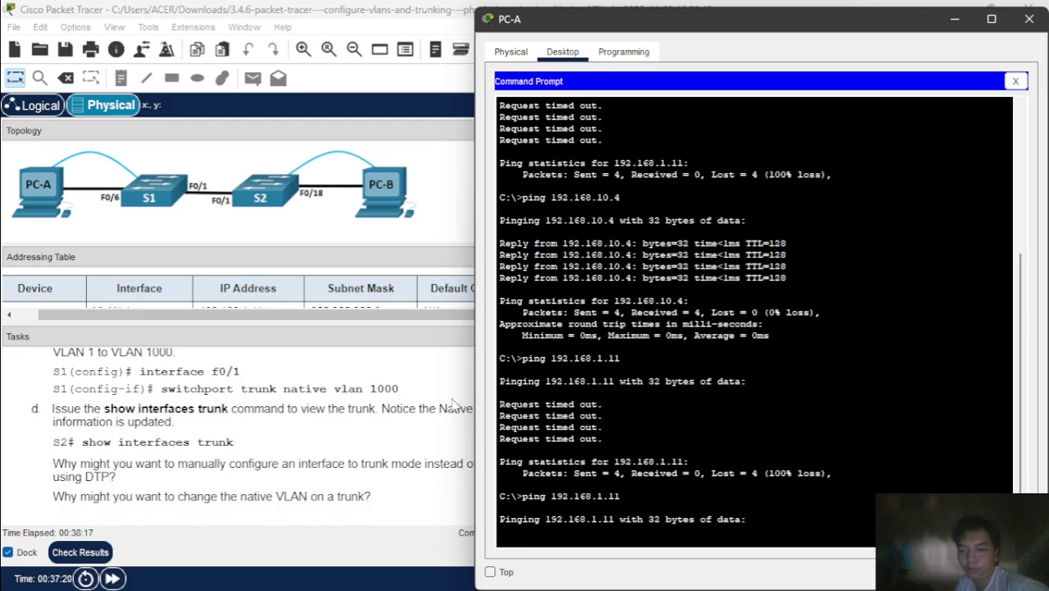
{"action": "scroll", "coordinate": [451, 402], "scroll_direction": "down", "scroll_amount": 1}
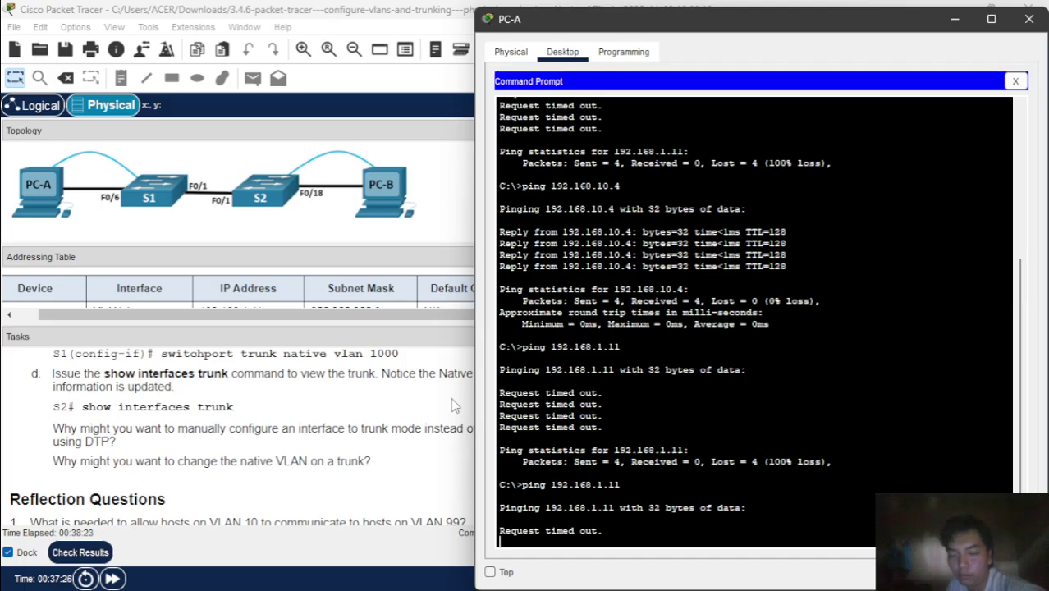
{"action": "scroll", "coordinate": [456, 406], "scroll_direction": "down", "scroll_amount": 1}
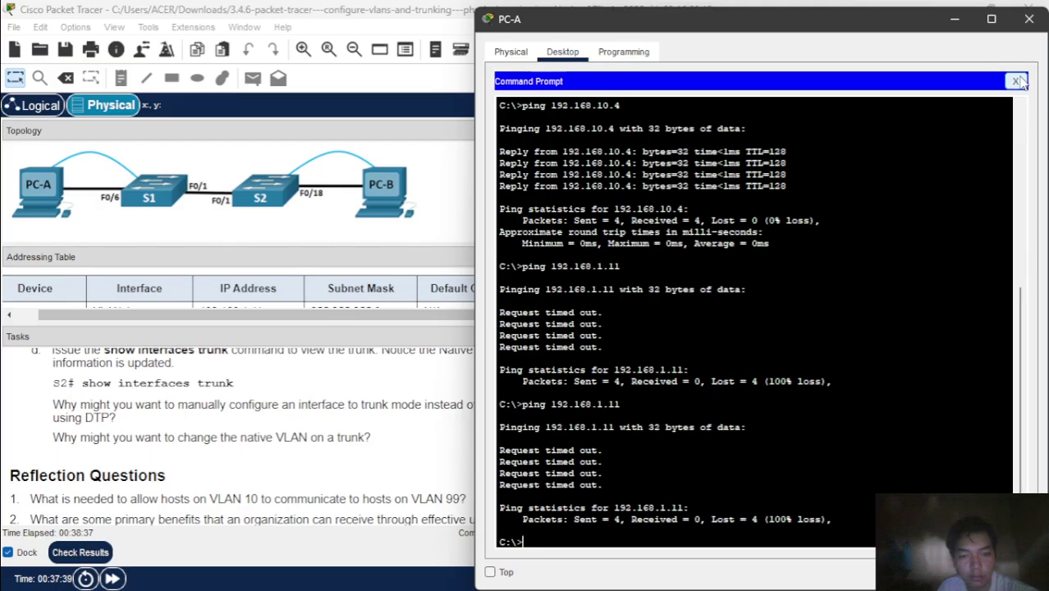
{"action": "left_click", "coordinate": [1017, 81]}
{"action": "left_click", "coordinate": [955, 18]}
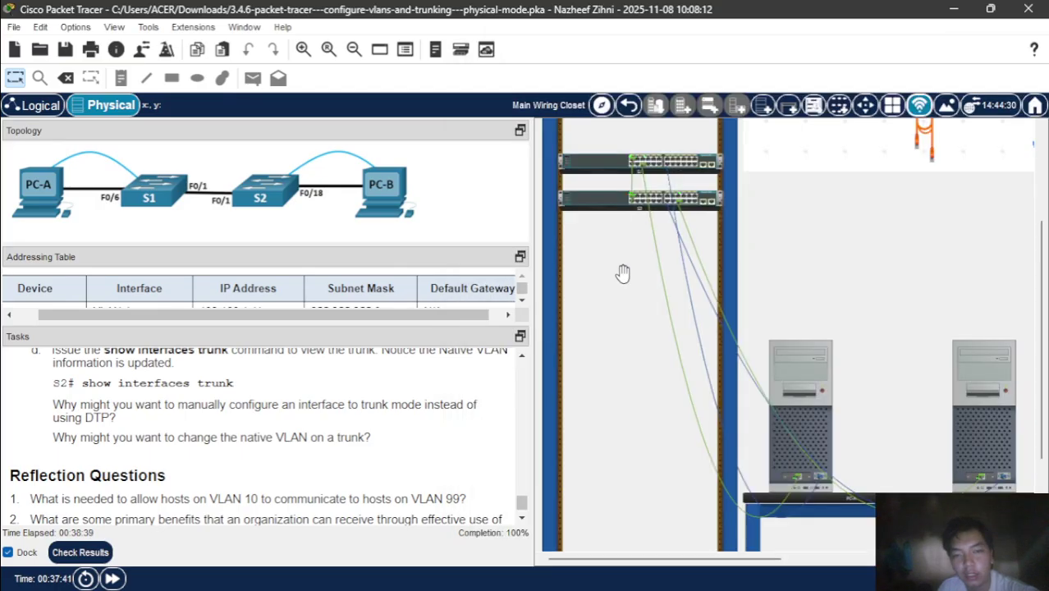